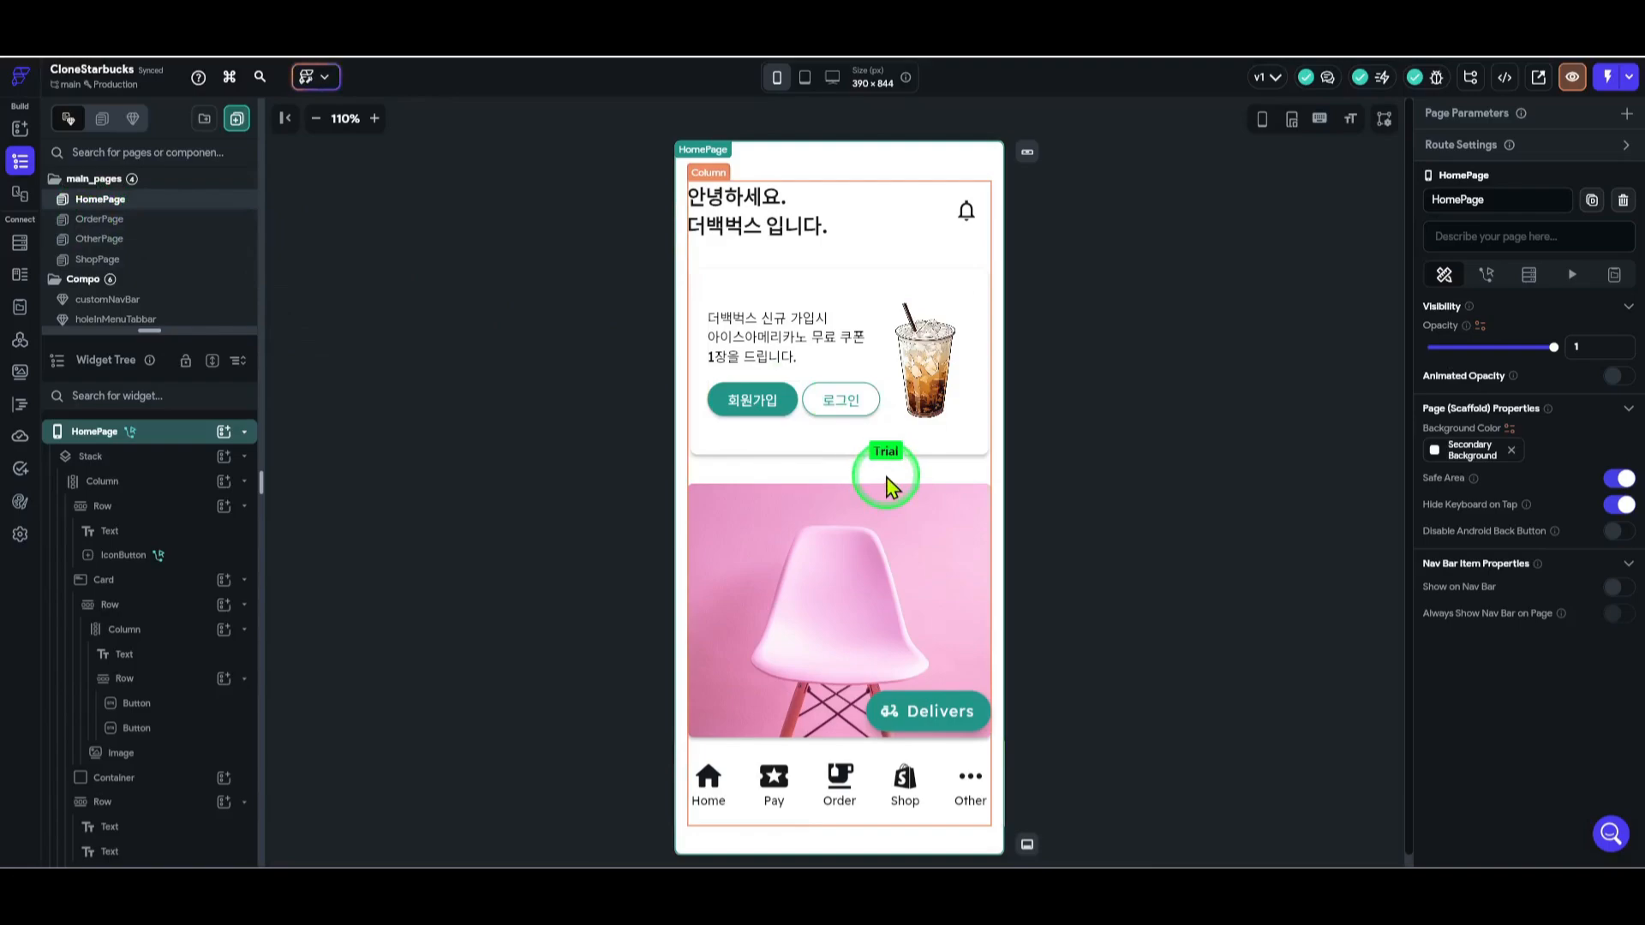
- Review the home page's What's NEW section and the two reference screenshots of the What's New list and its filter options
{"action": "scroll", "coordinate": [887, 485], "scroll_direction": "down", "scroll_amount": 5}
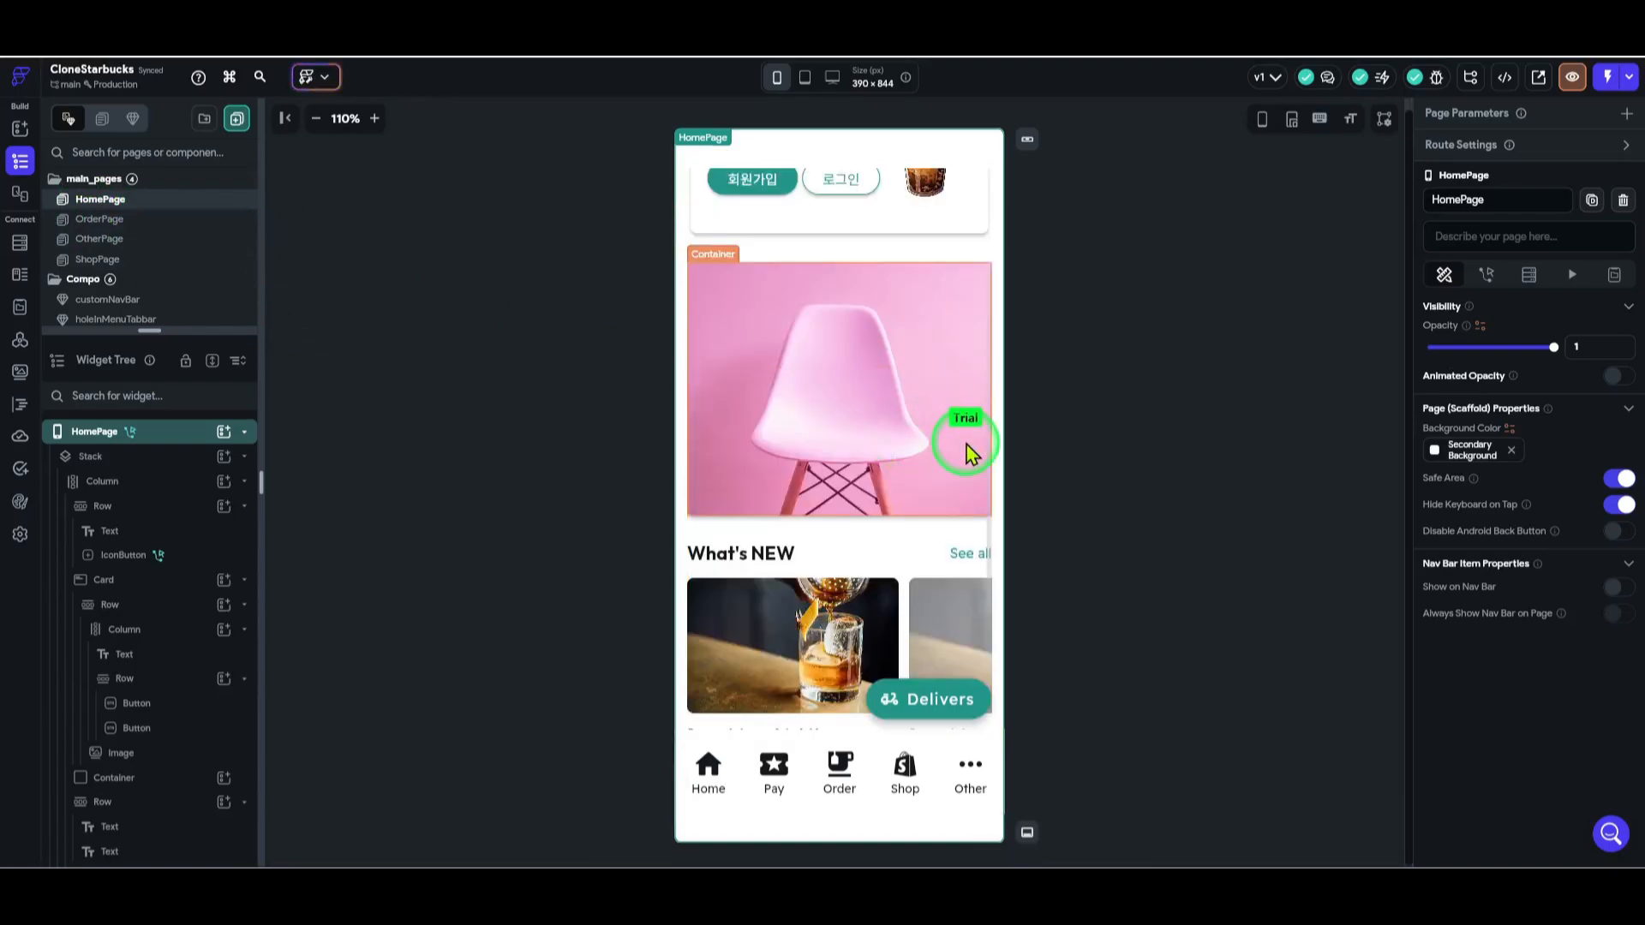
{"action": "scroll", "coordinate": [828, 490], "scroll_direction": "down", "scroll_amount": 3}
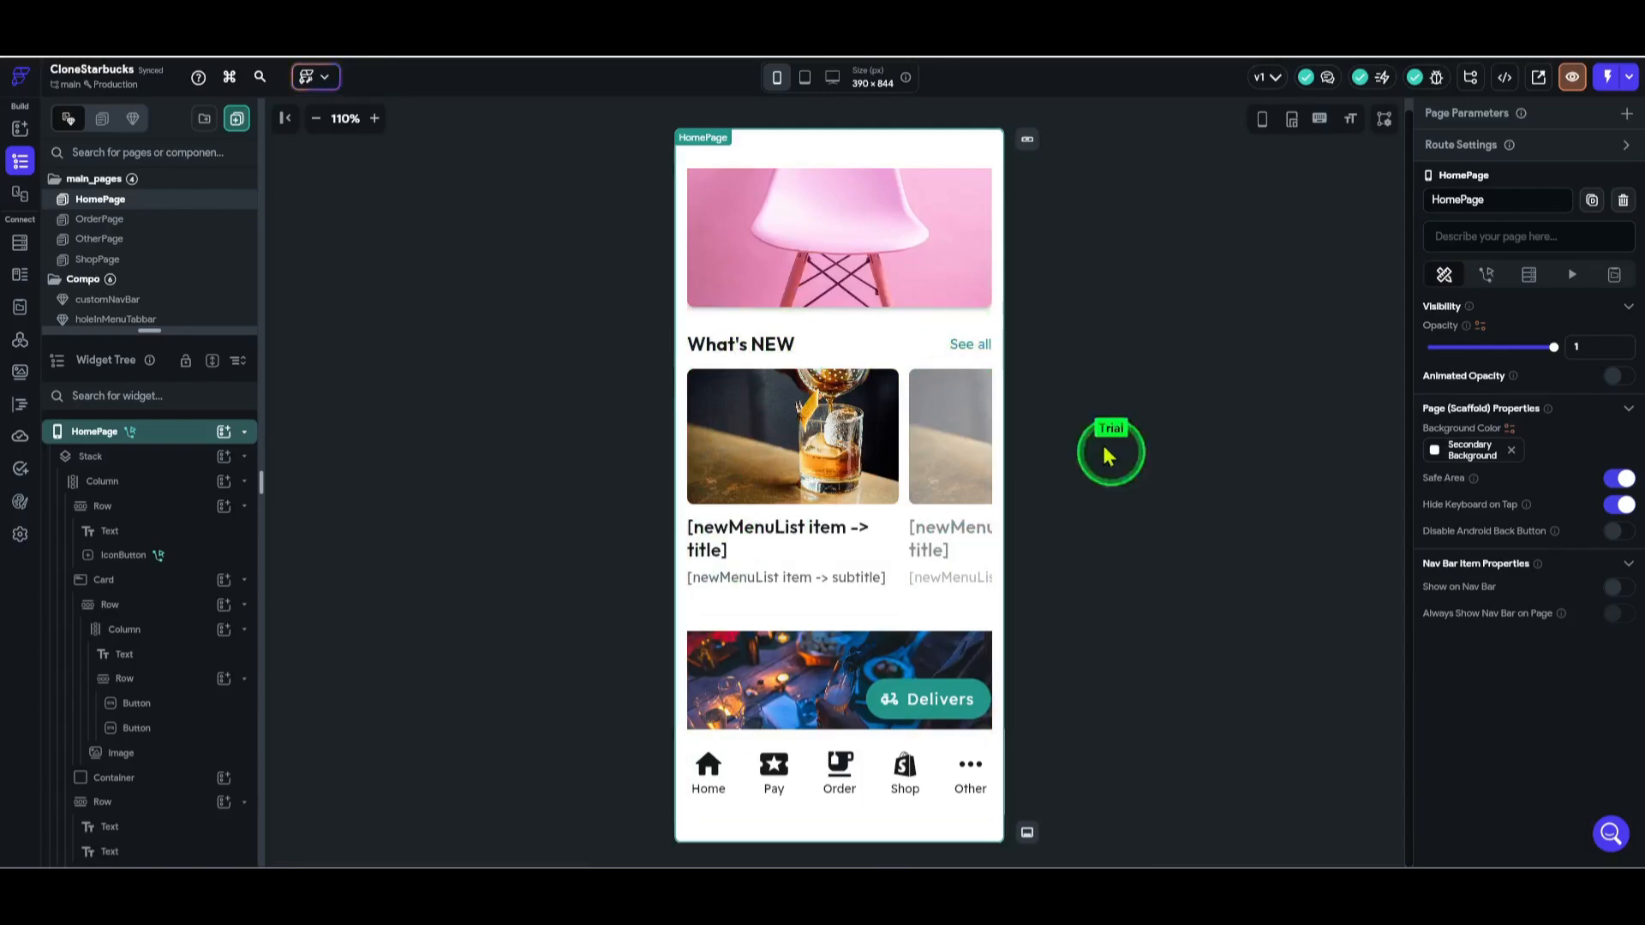
{"action": "mouse_move", "coordinate": [1213, 866]}
{"action": "left_click", "coordinate": [1185, 829]}
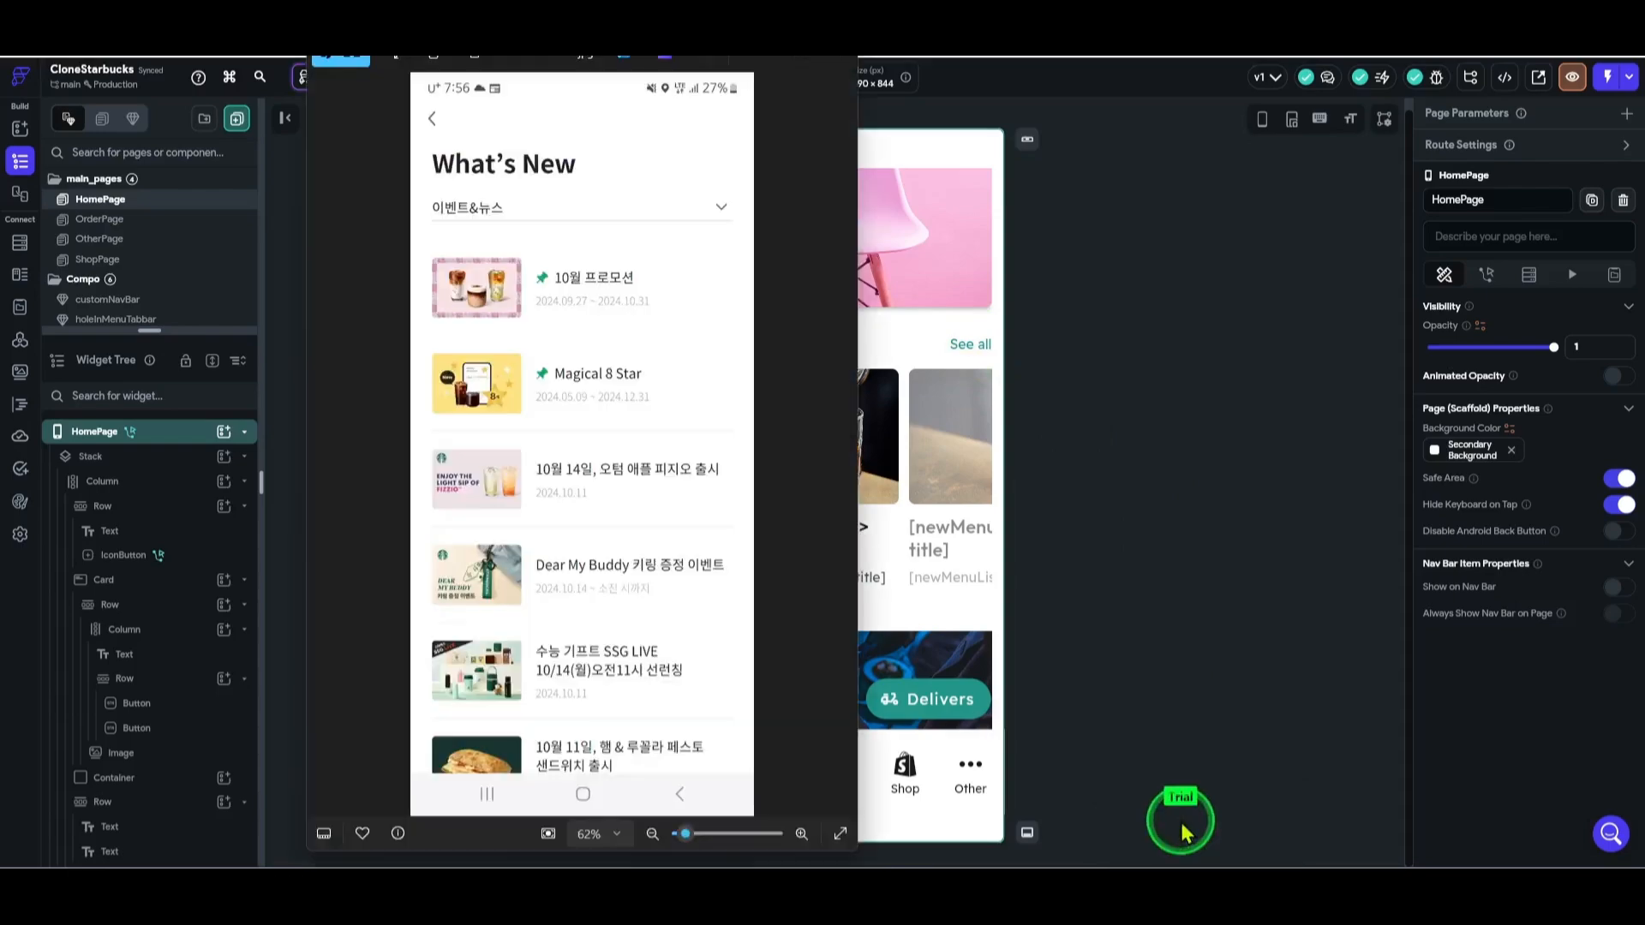
{"action": "left_click", "coordinate": [1230, 830]}
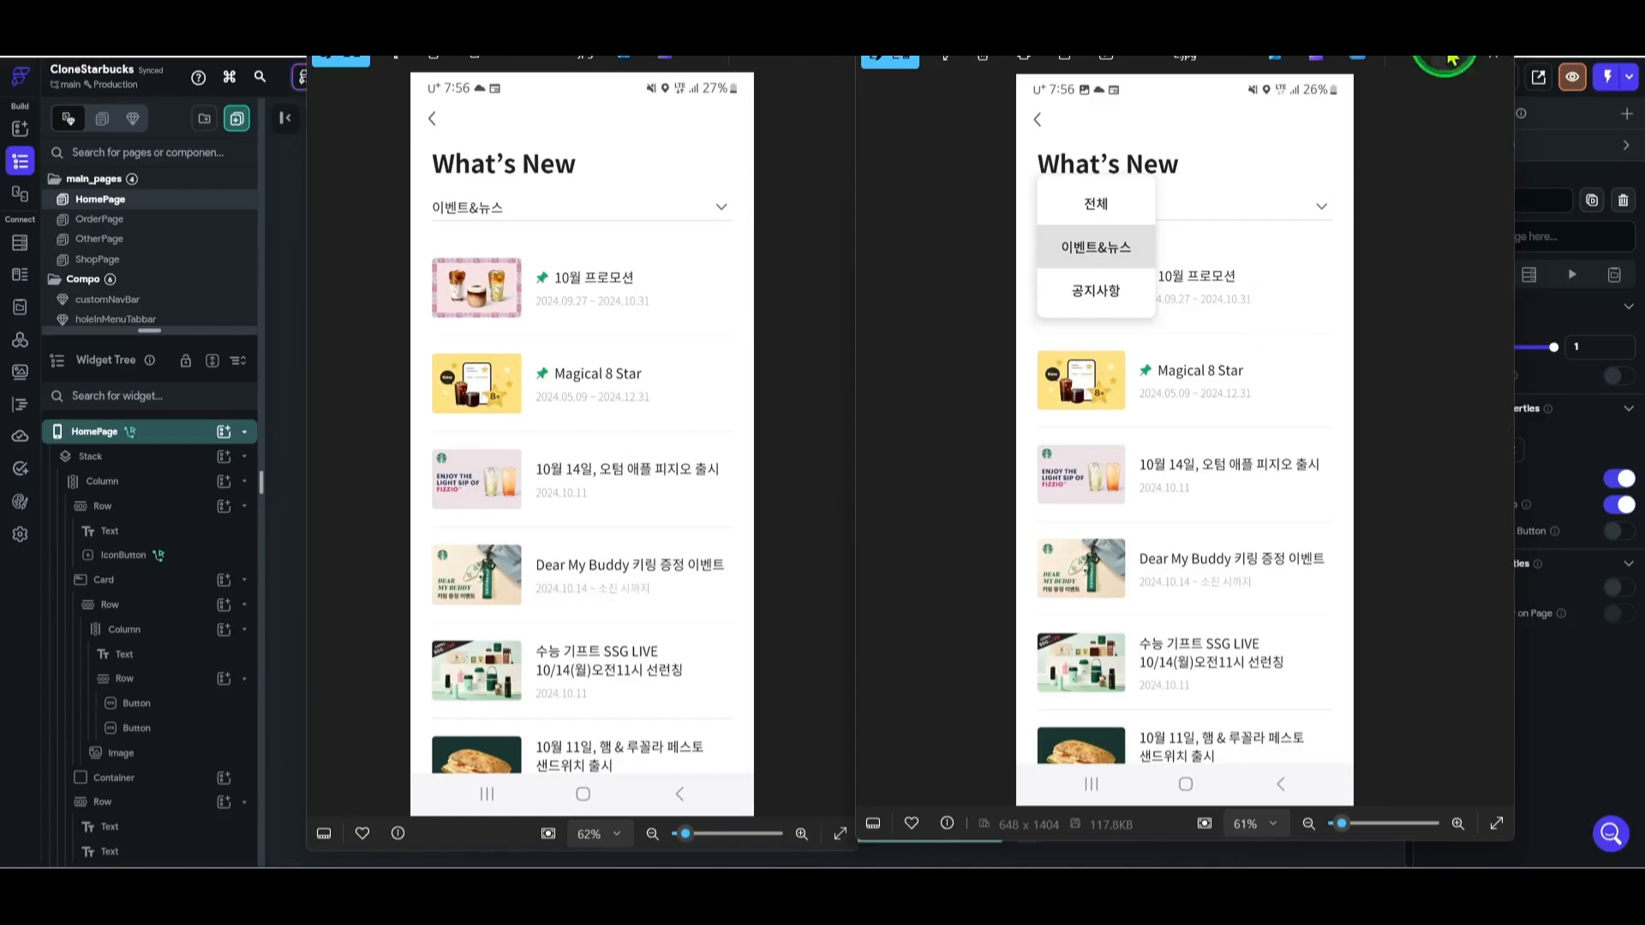
{"action": "left_click", "coordinate": [1418, 59]}
{"action": "left_click", "coordinate": [768, 60]}
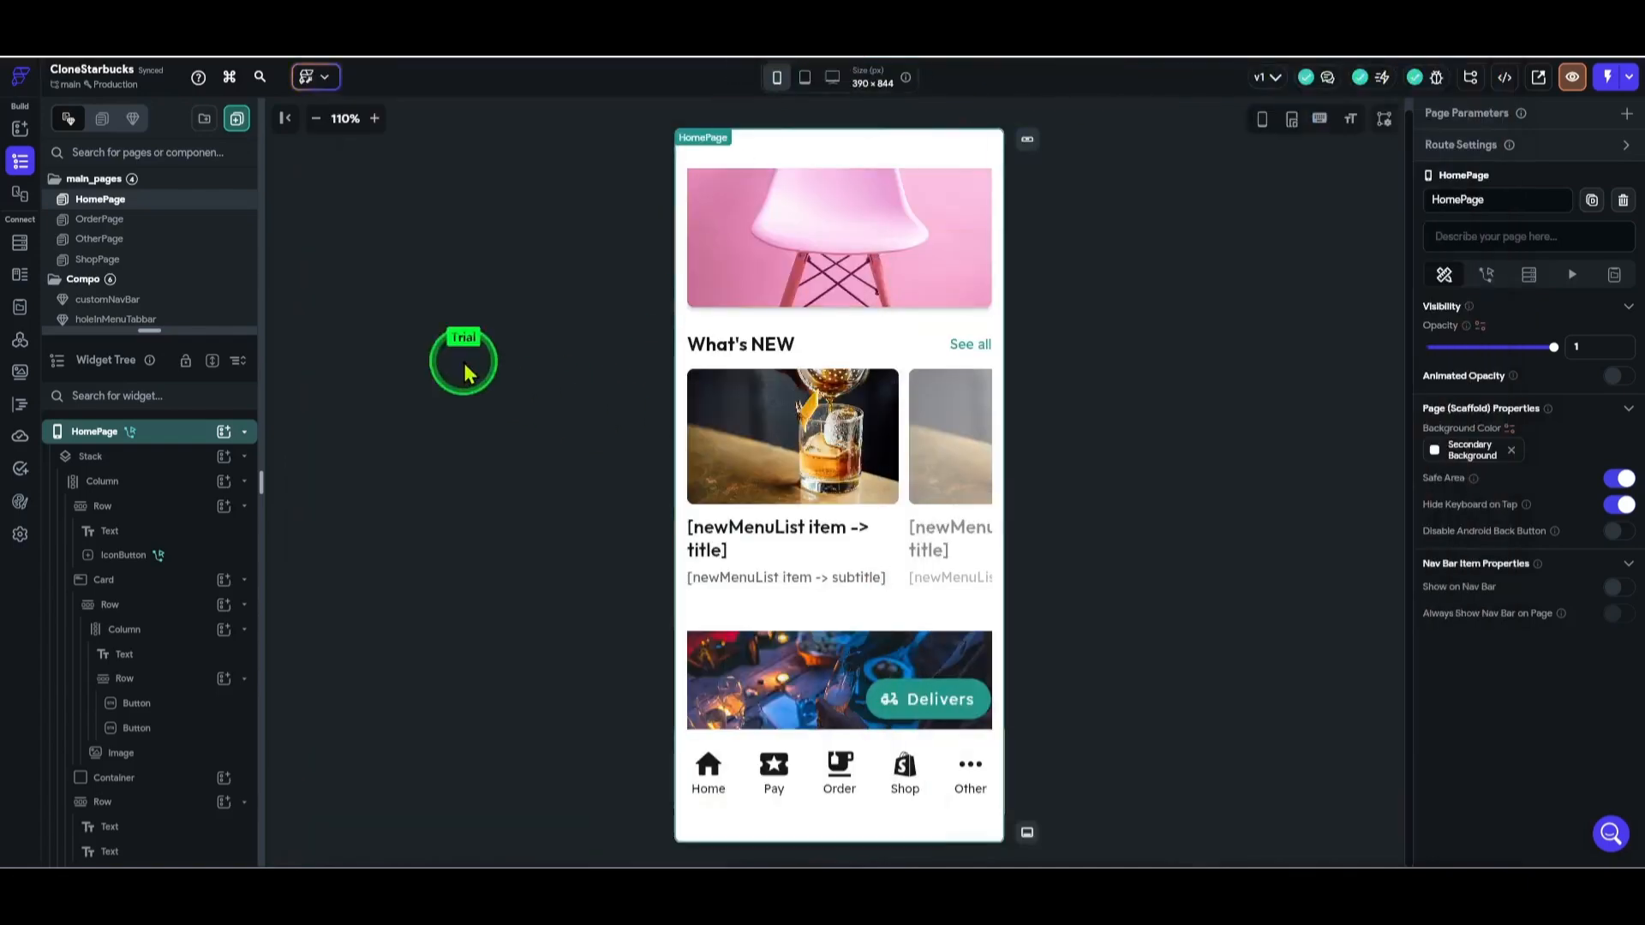
- Create a blank page named WhatNewPage in the sub_pages folder
{"action": "scroll", "coordinate": [205, 246], "scroll_direction": "down", "scroll_amount": 5}
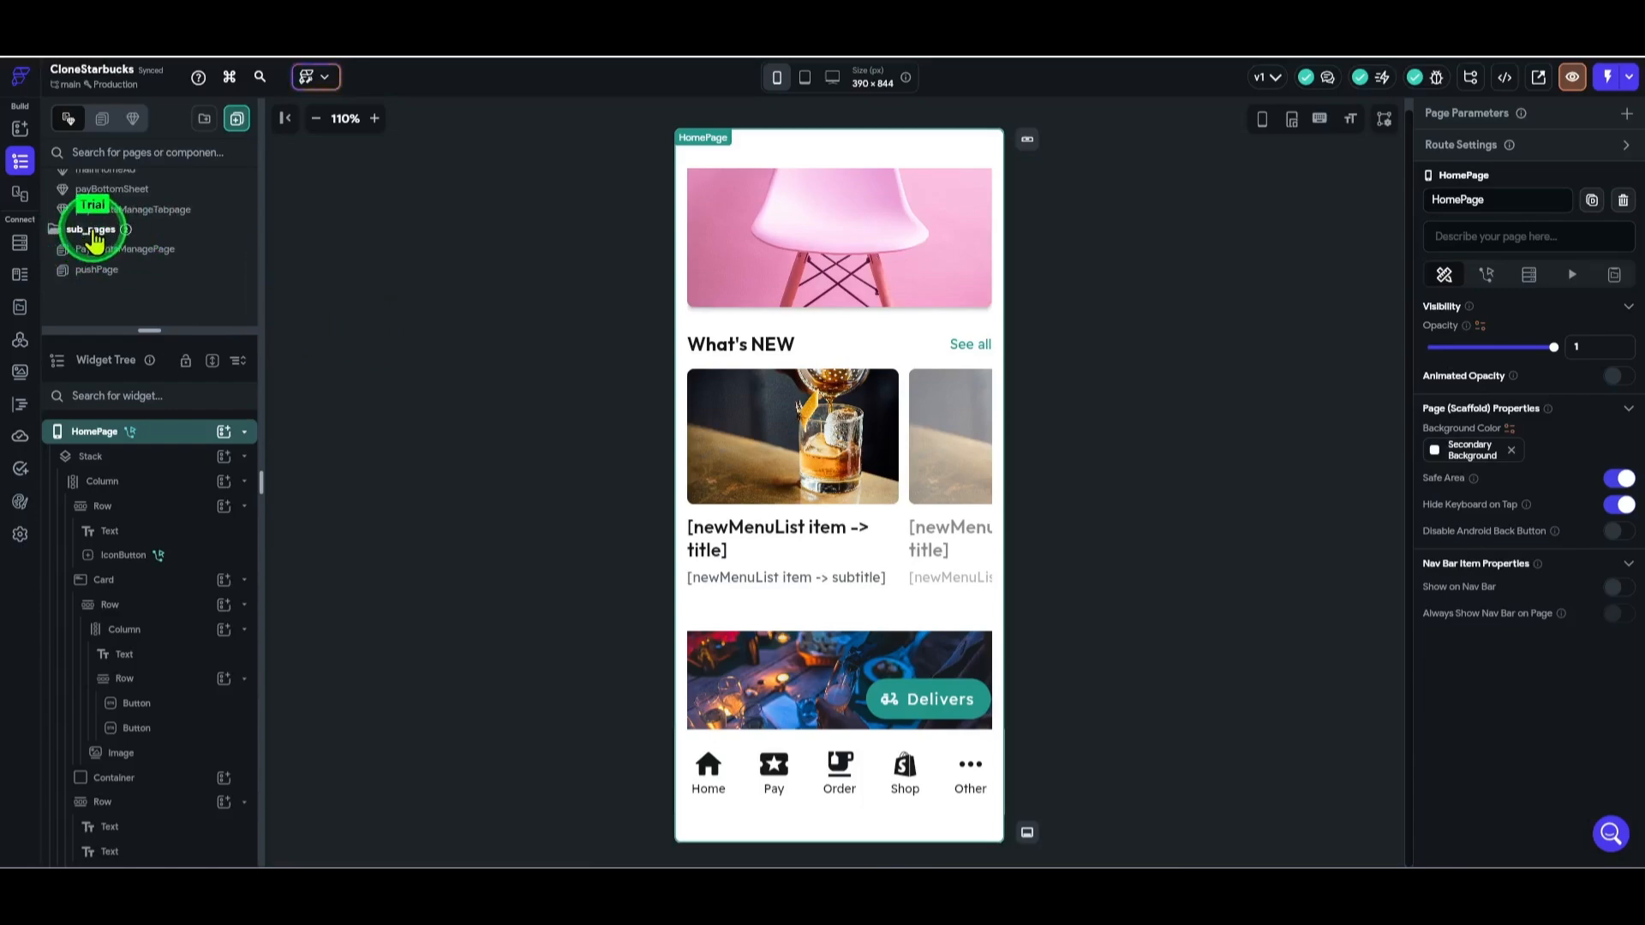
{"action": "right_click", "coordinate": [94, 240]}
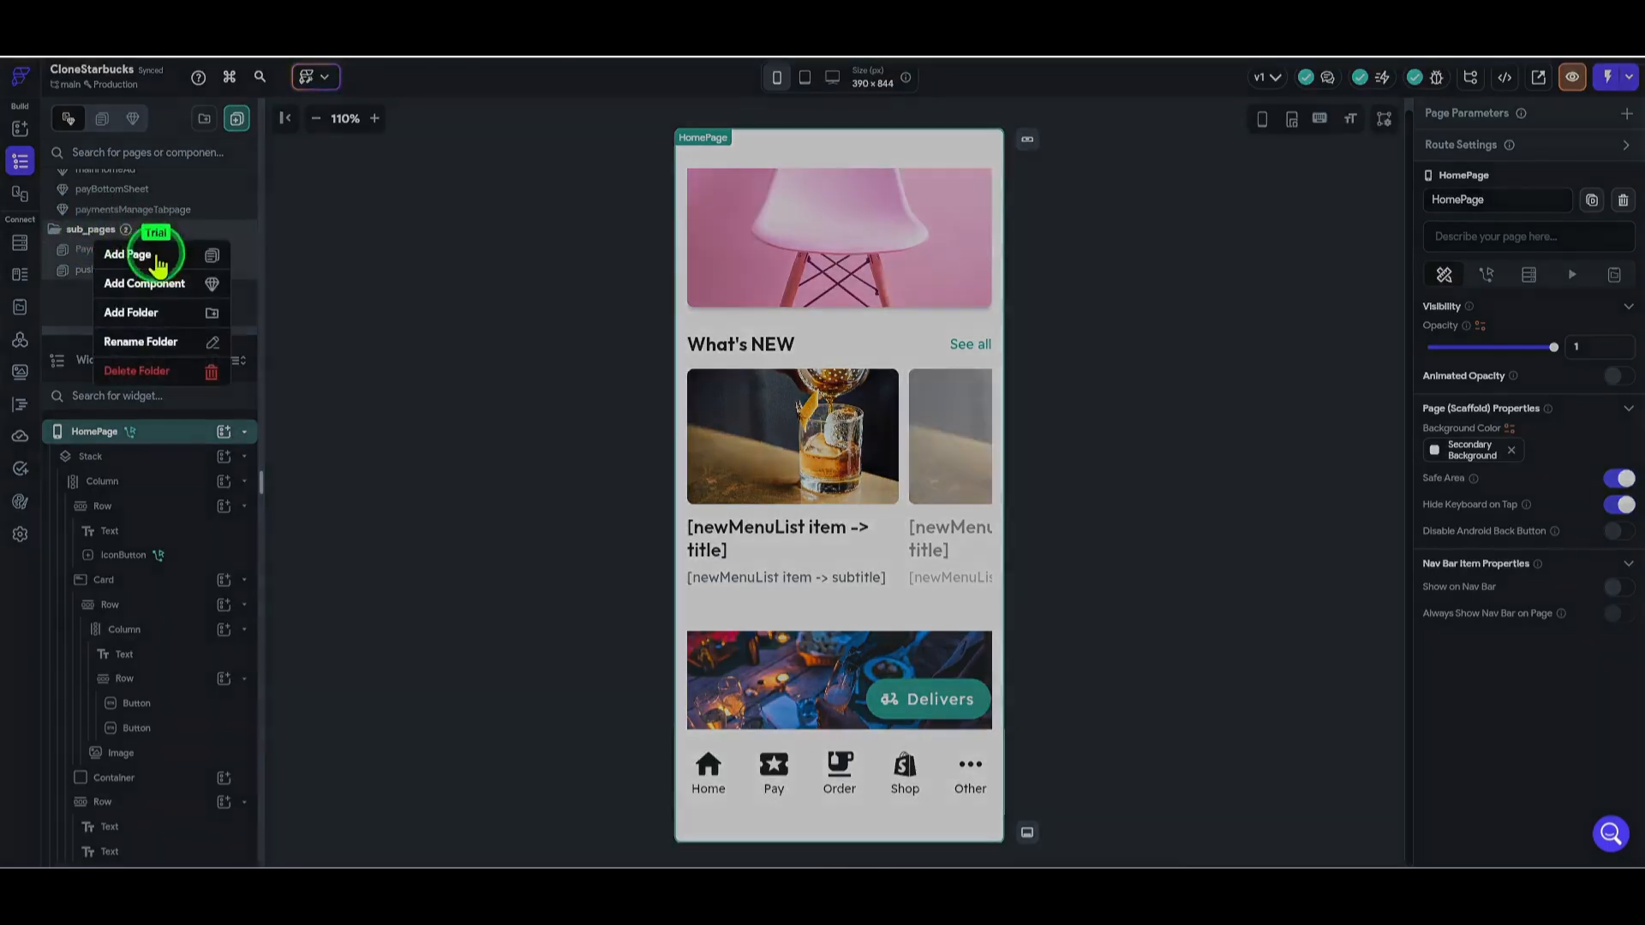
{"action": "left_click", "coordinate": [127, 255]}
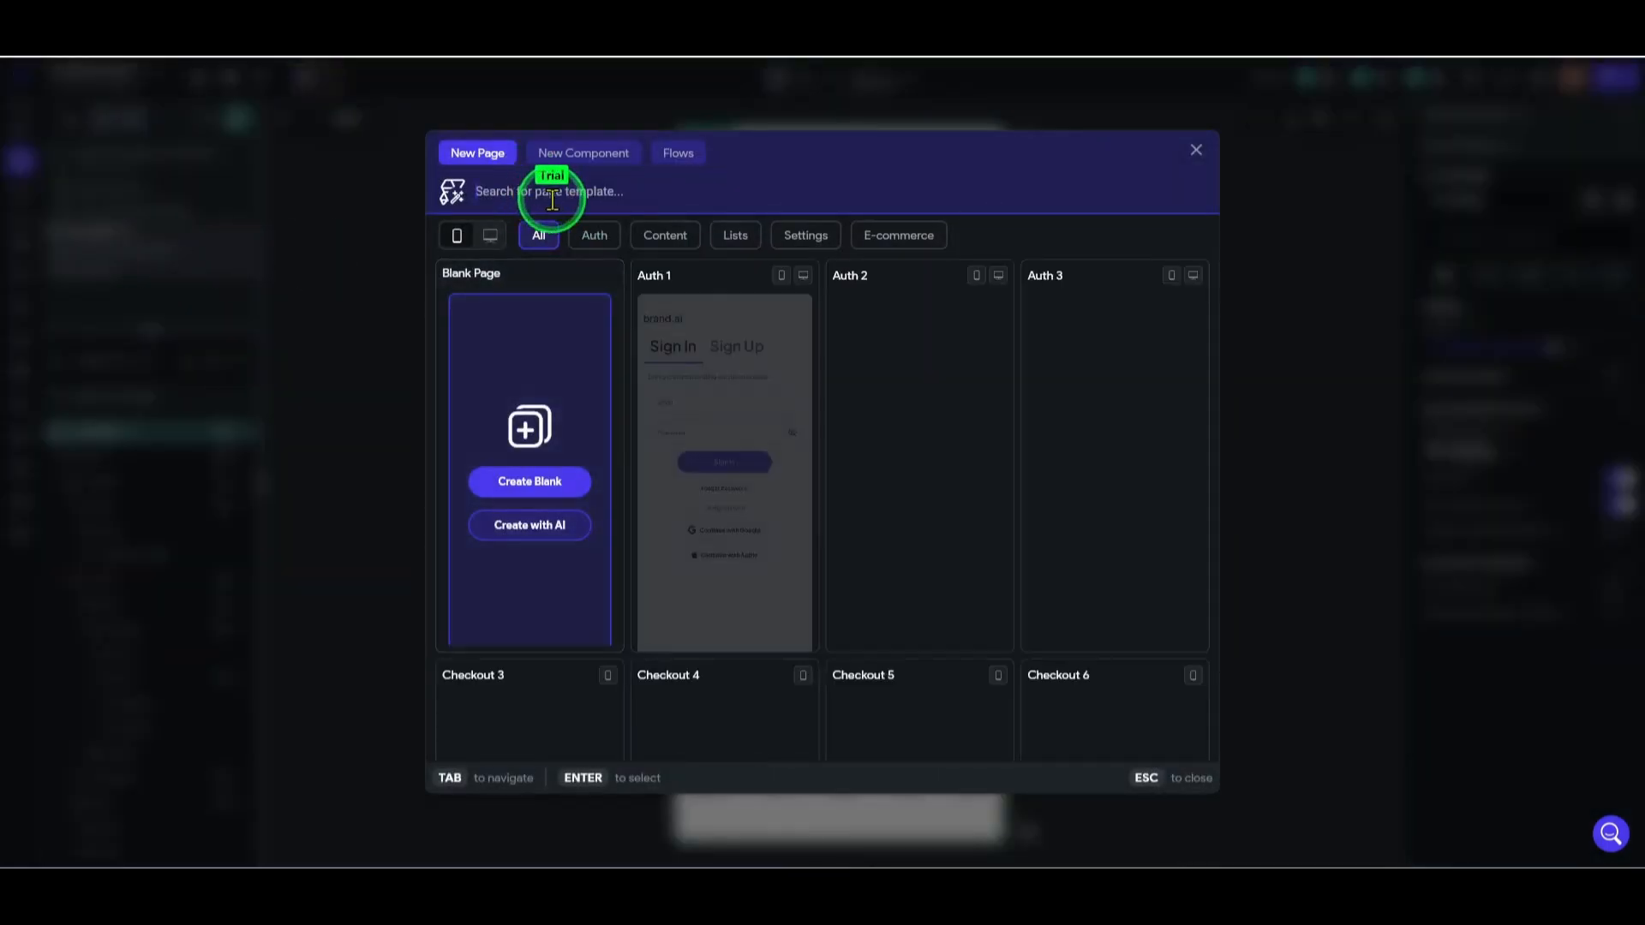
{"action": "type", "text": "WhatNew"}
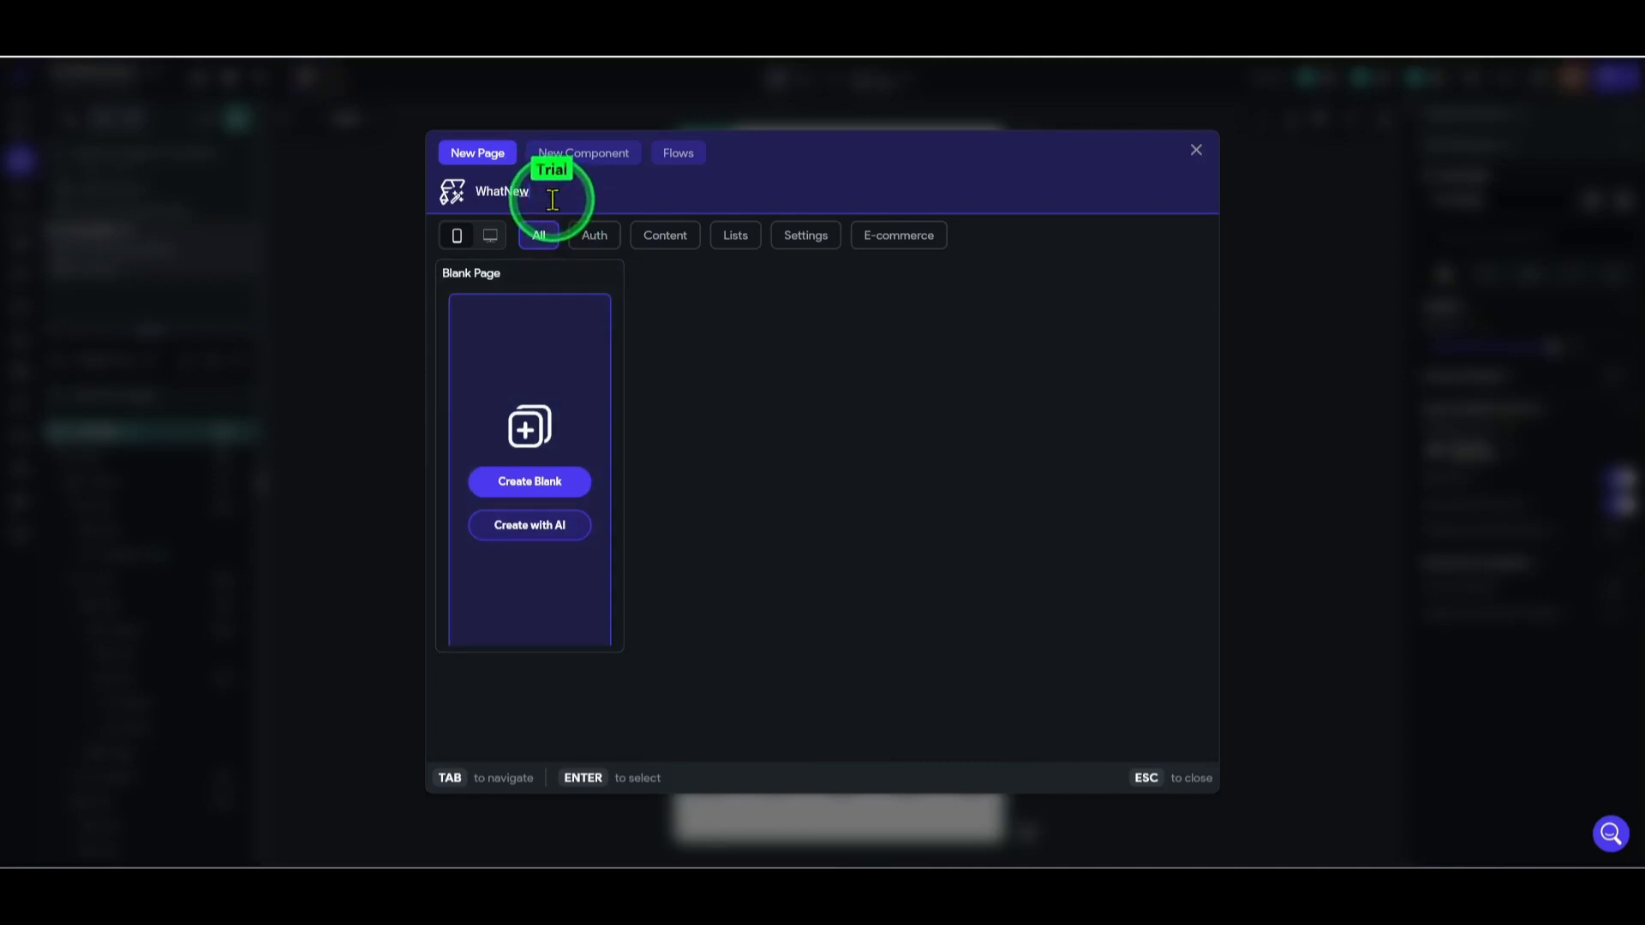
{"action": "type", "text": "Page"}
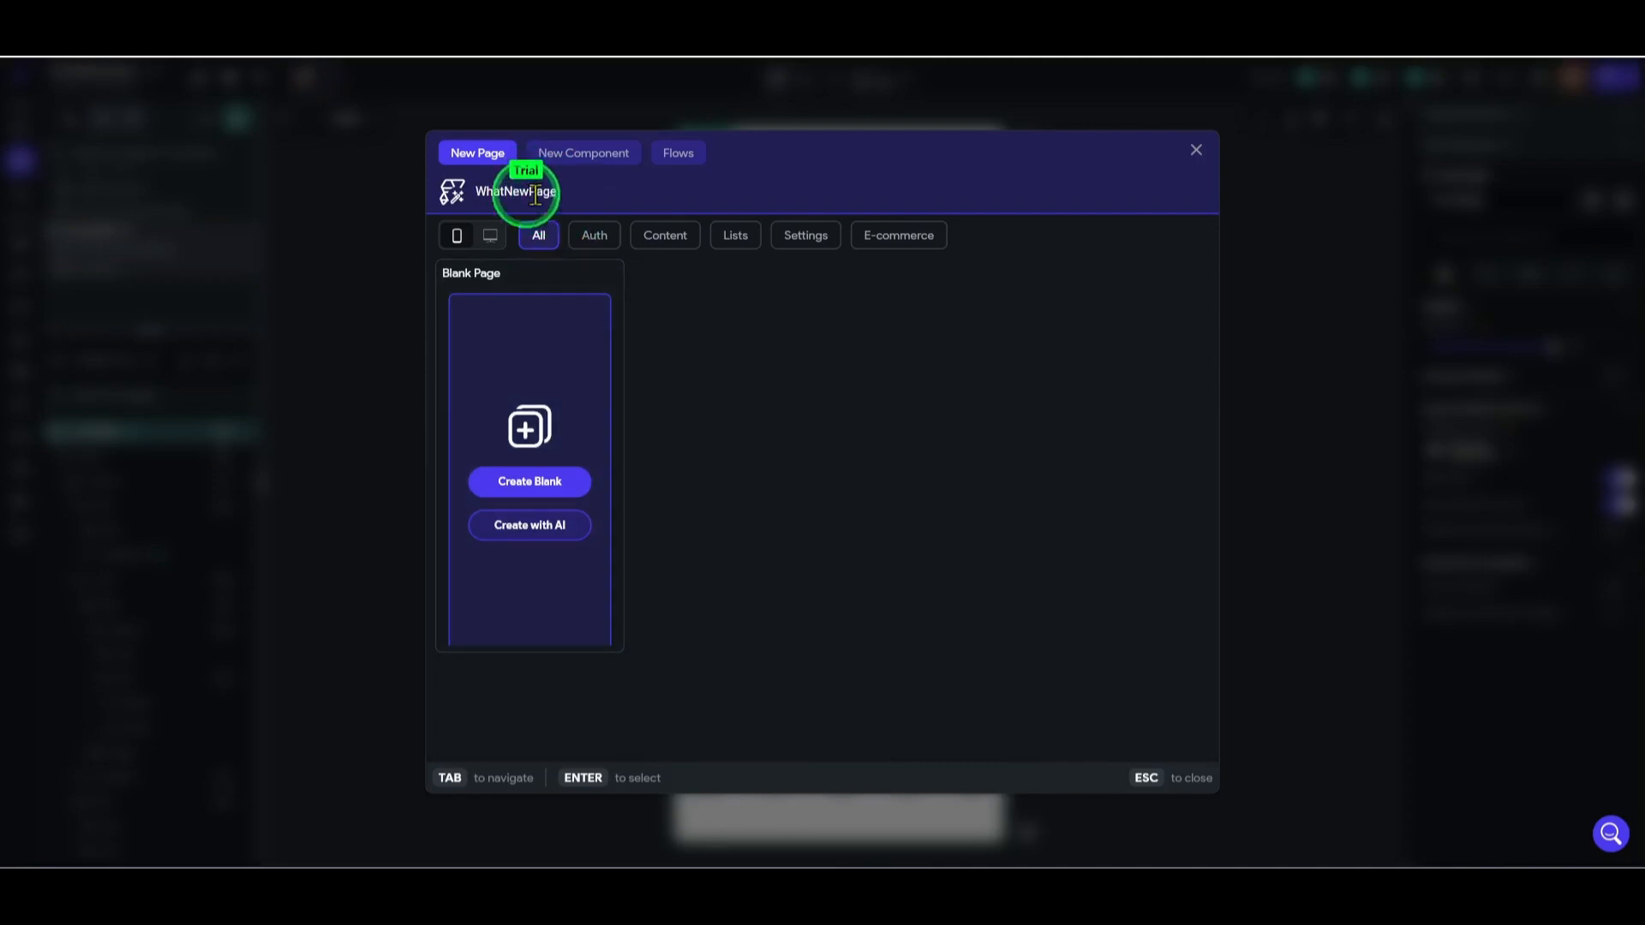
{"action": "left_click", "coordinate": [552, 481]}
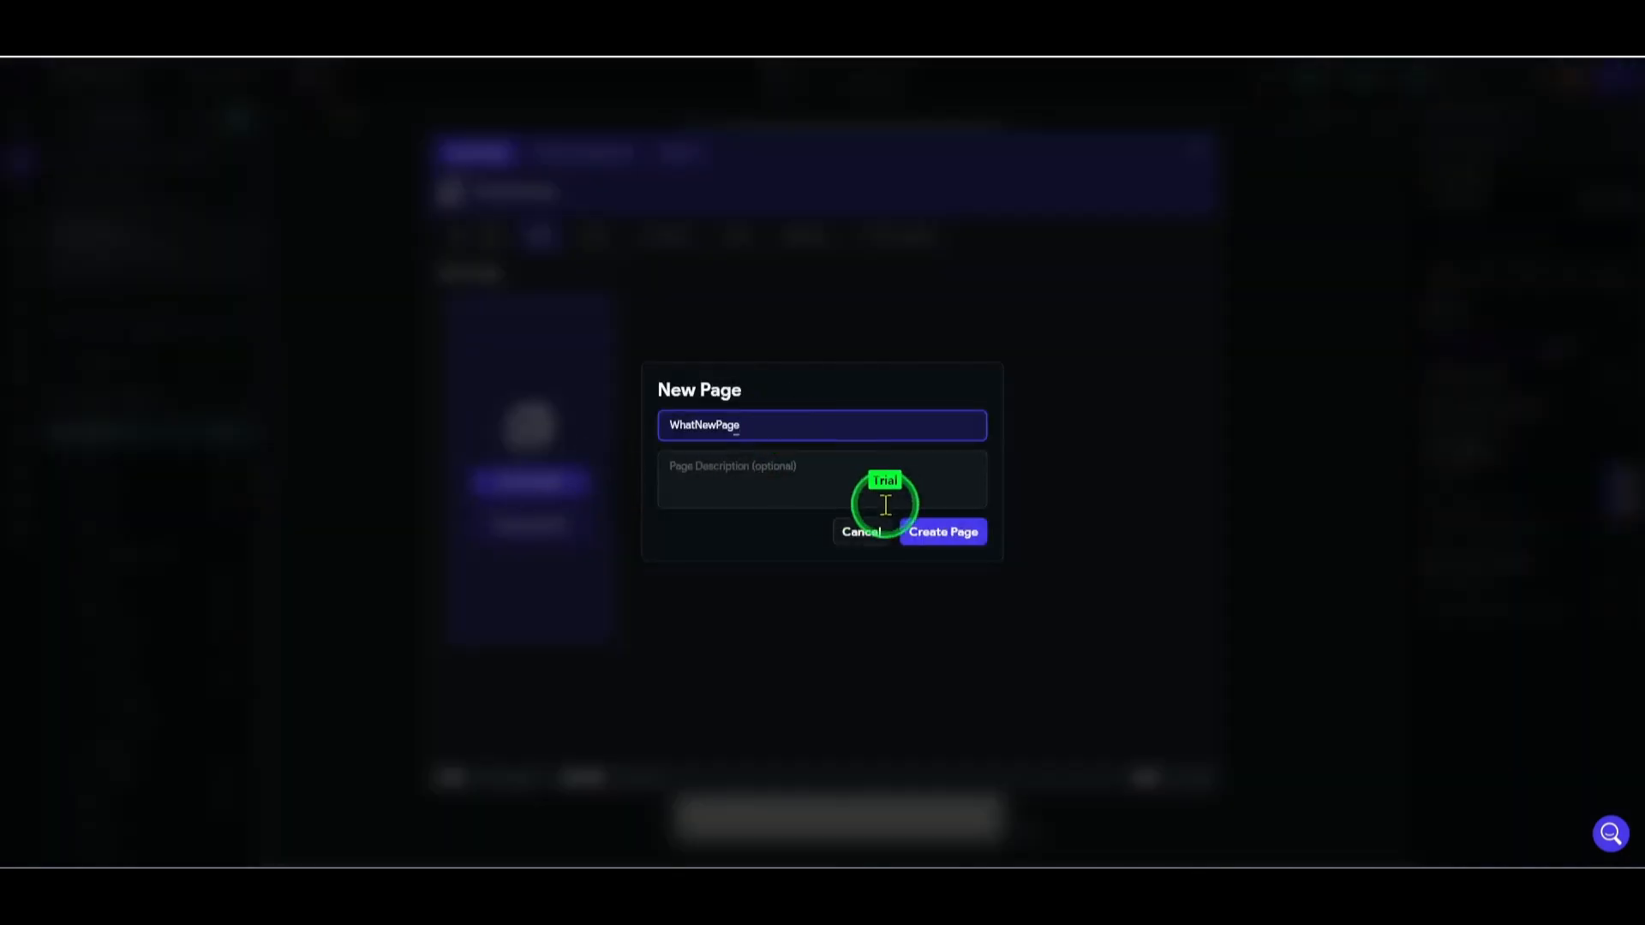
{"action": "left_click", "coordinate": [929, 538]}
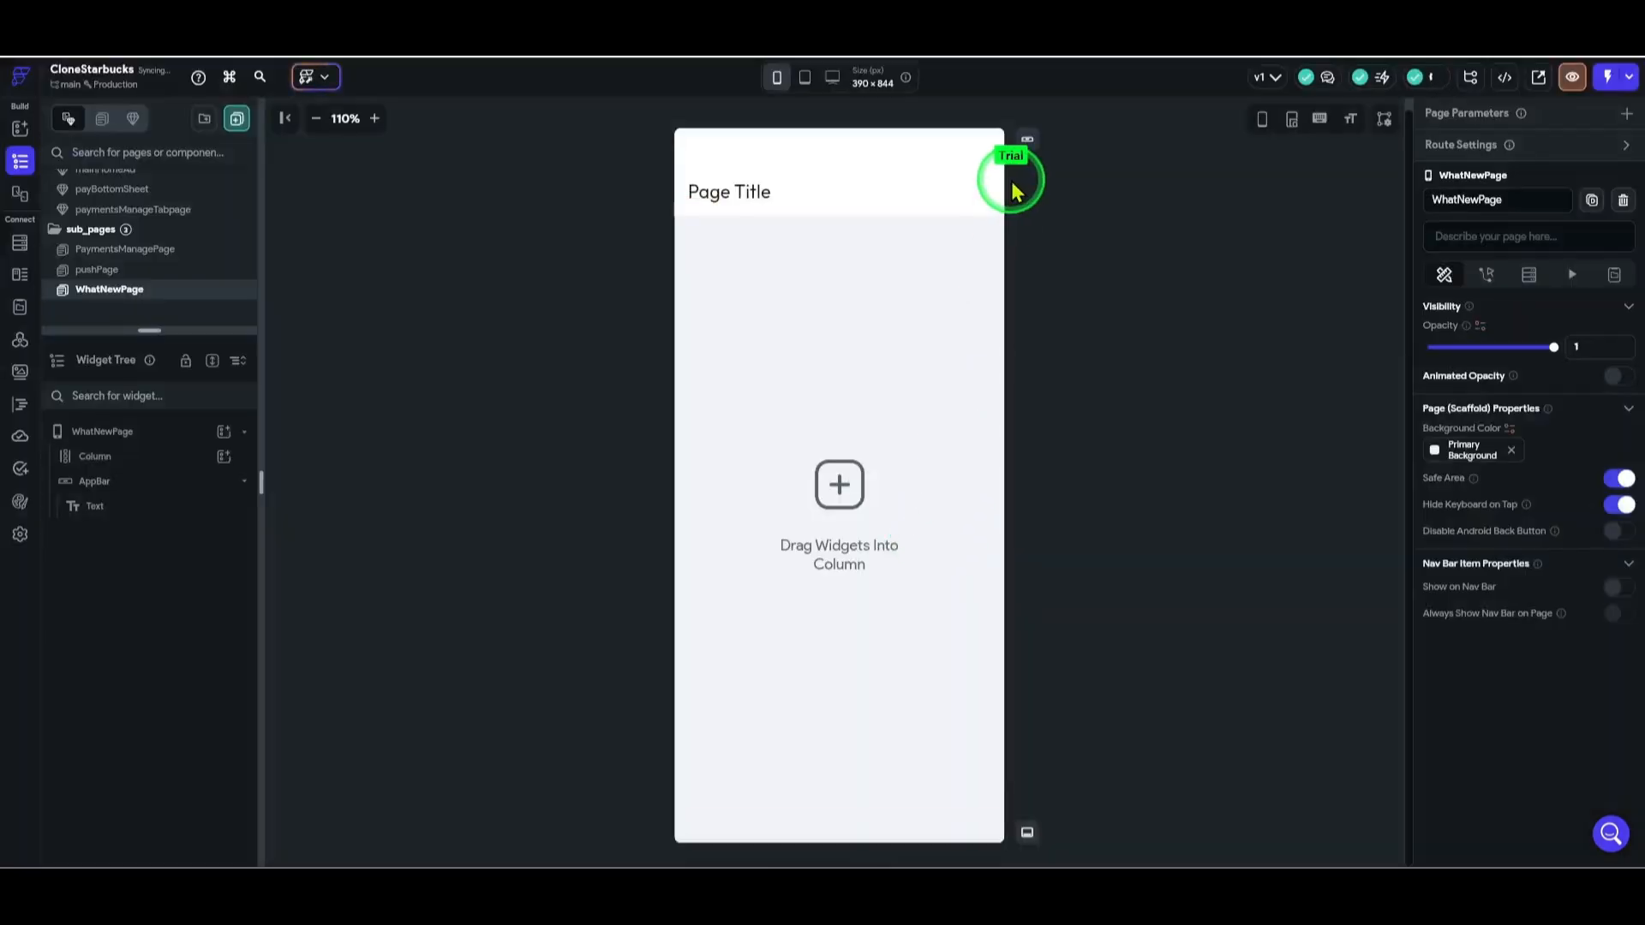
- Compare the app bar styles with the first reference screenshot and apply the Large Header with Back Button style to the page
{"action": "left_click", "coordinate": [1028, 140]}
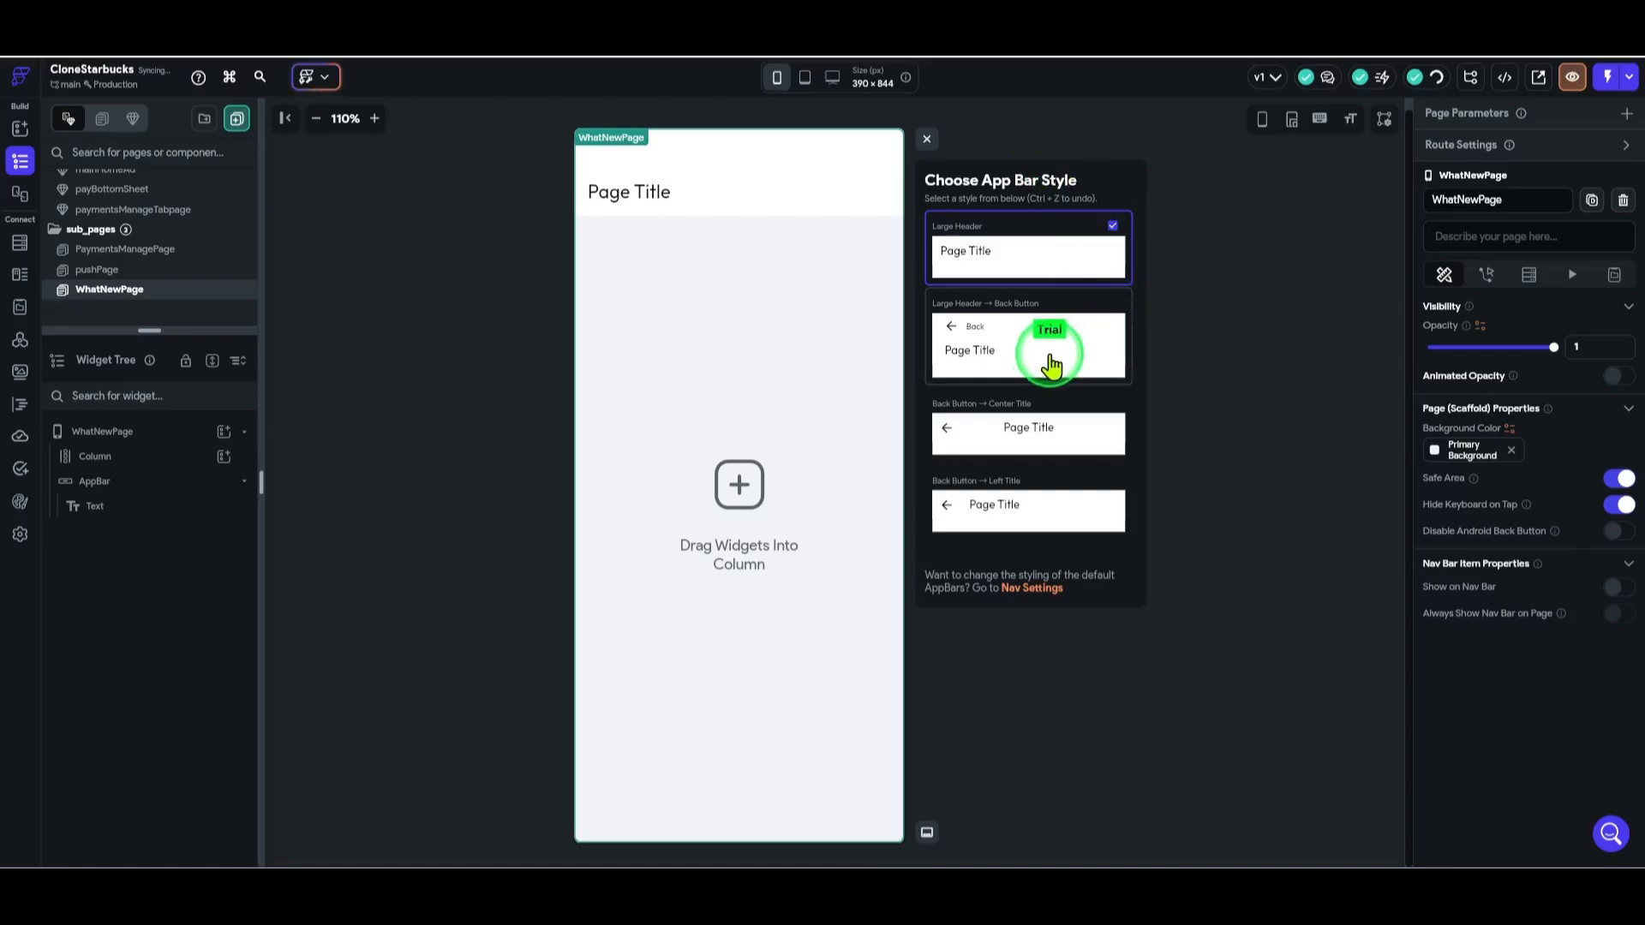
{"action": "left_click", "coordinate": [1216, 752]}
{"action": "mouse_move", "coordinate": [1216, 887]}
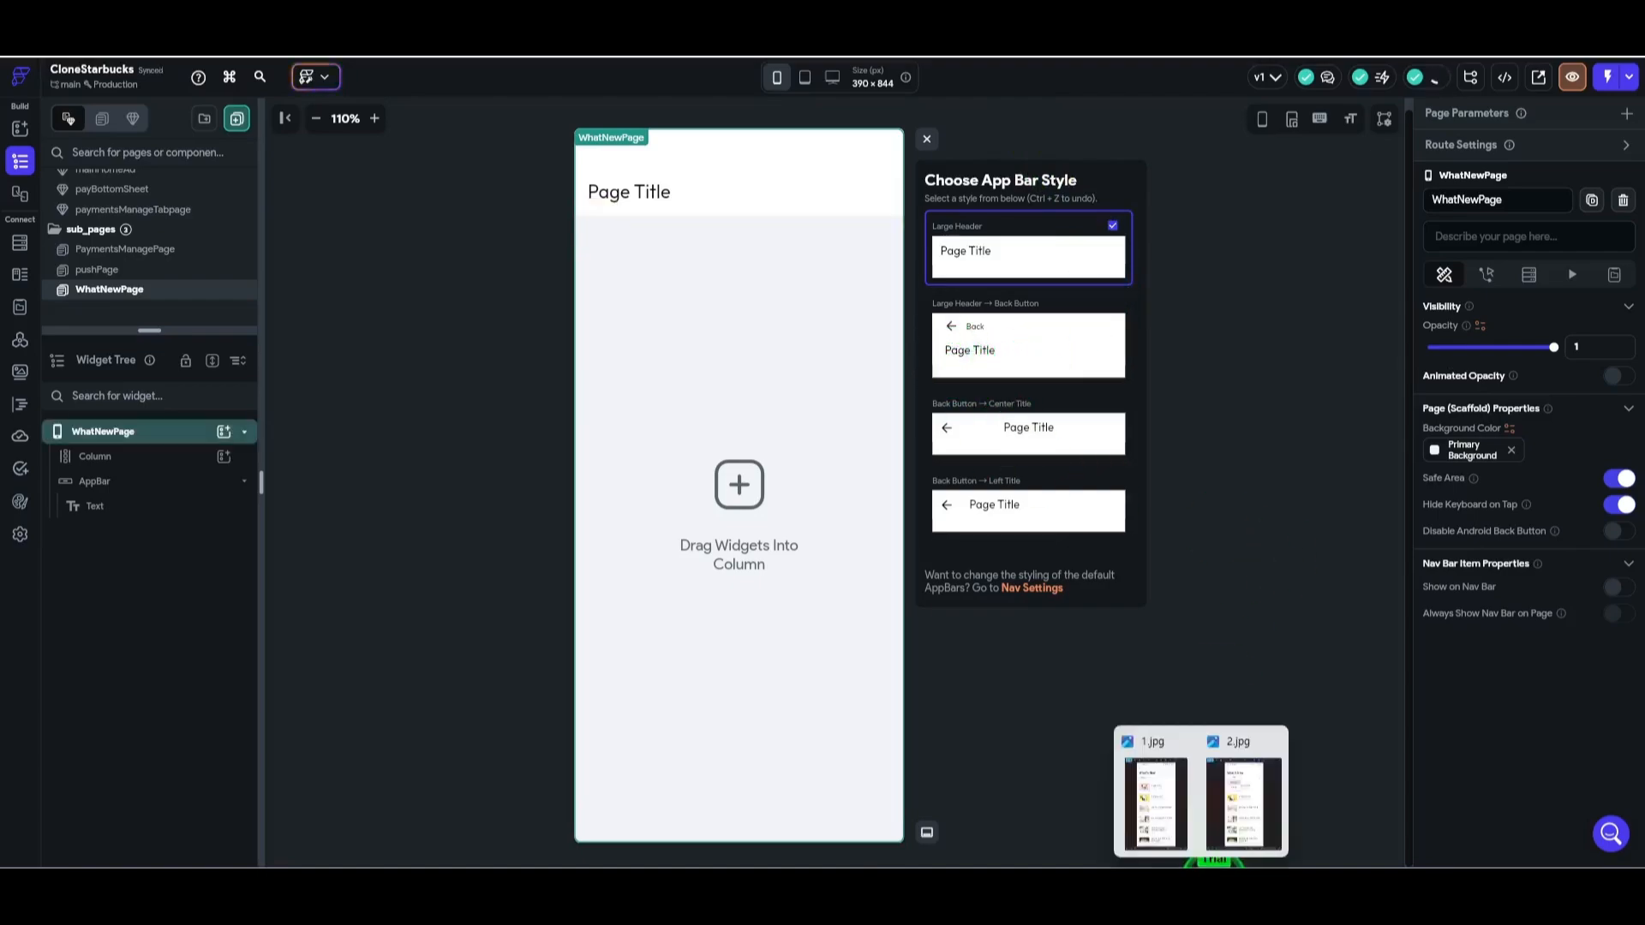
{"action": "left_click", "coordinate": [1166, 827]}
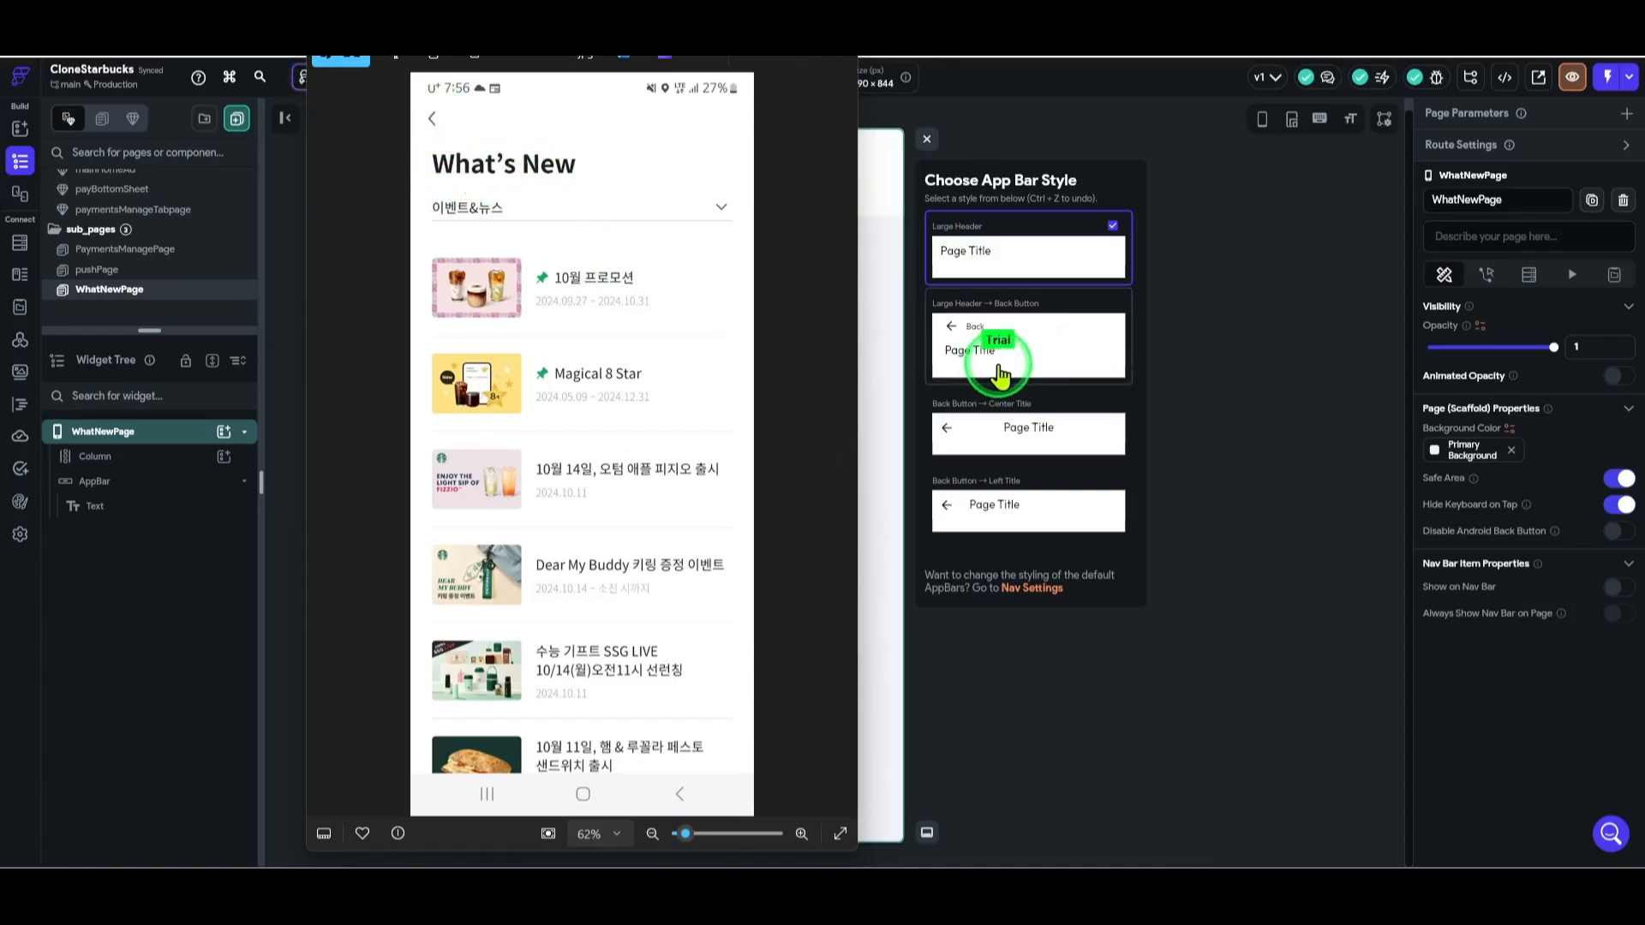
{"action": "left_click", "coordinate": [1001, 375]}
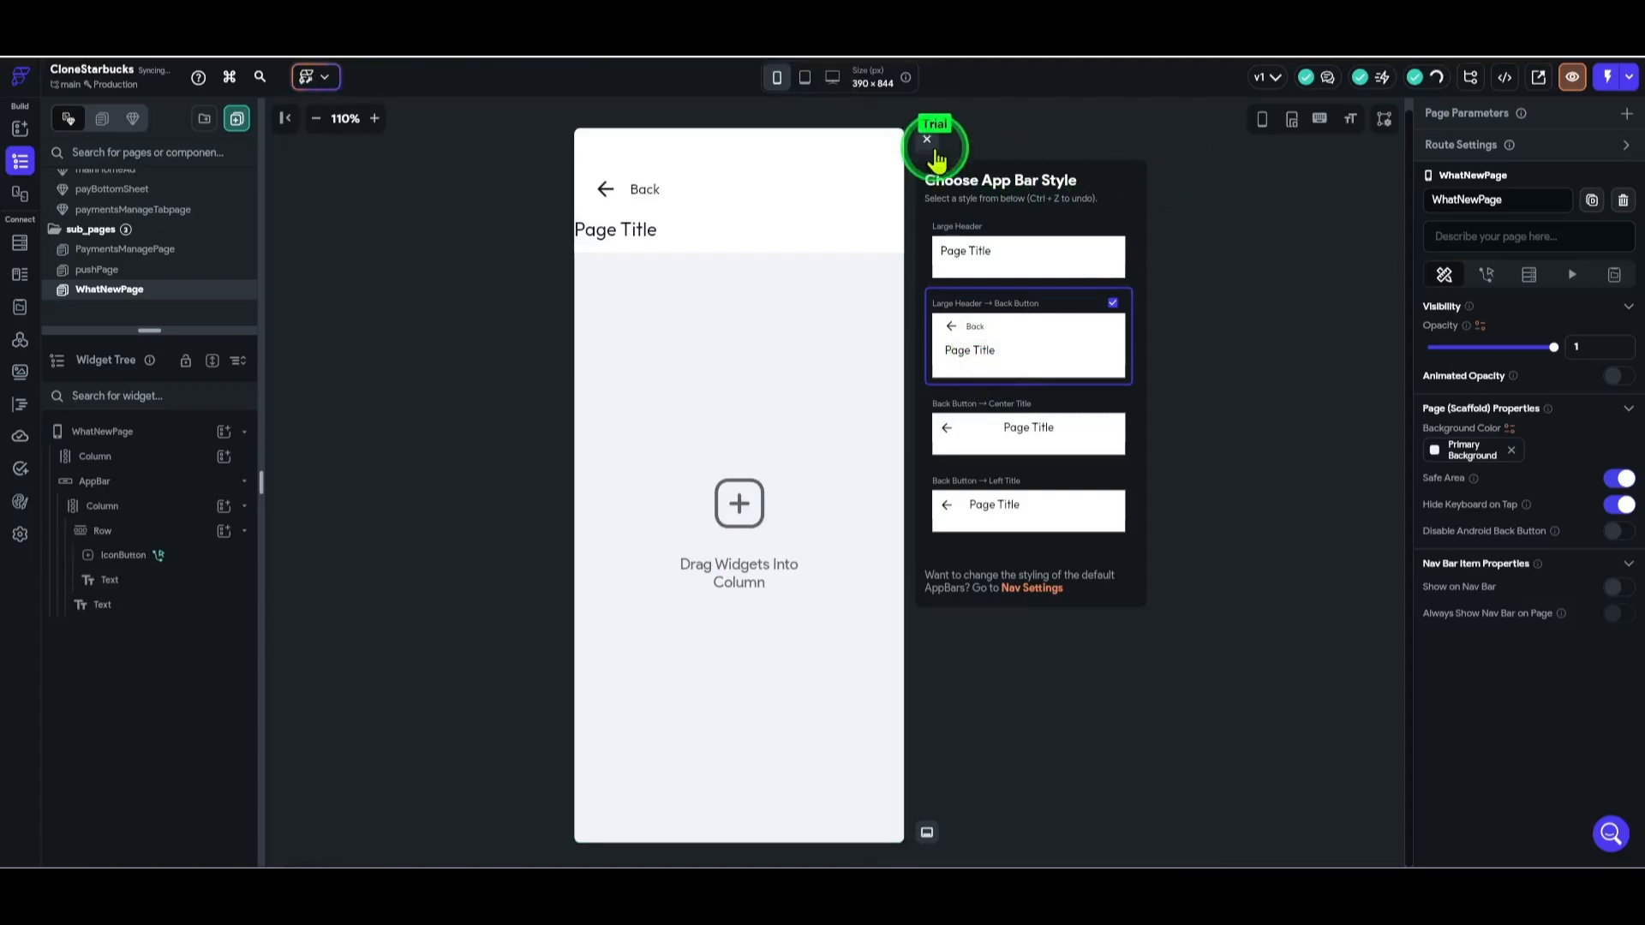
{"action": "left_click", "coordinate": [926, 138]}
- Delete the Back text from the app bar row and set the Page Title text's left padding to 20
{"action": "left_click", "coordinate": [746, 190]}
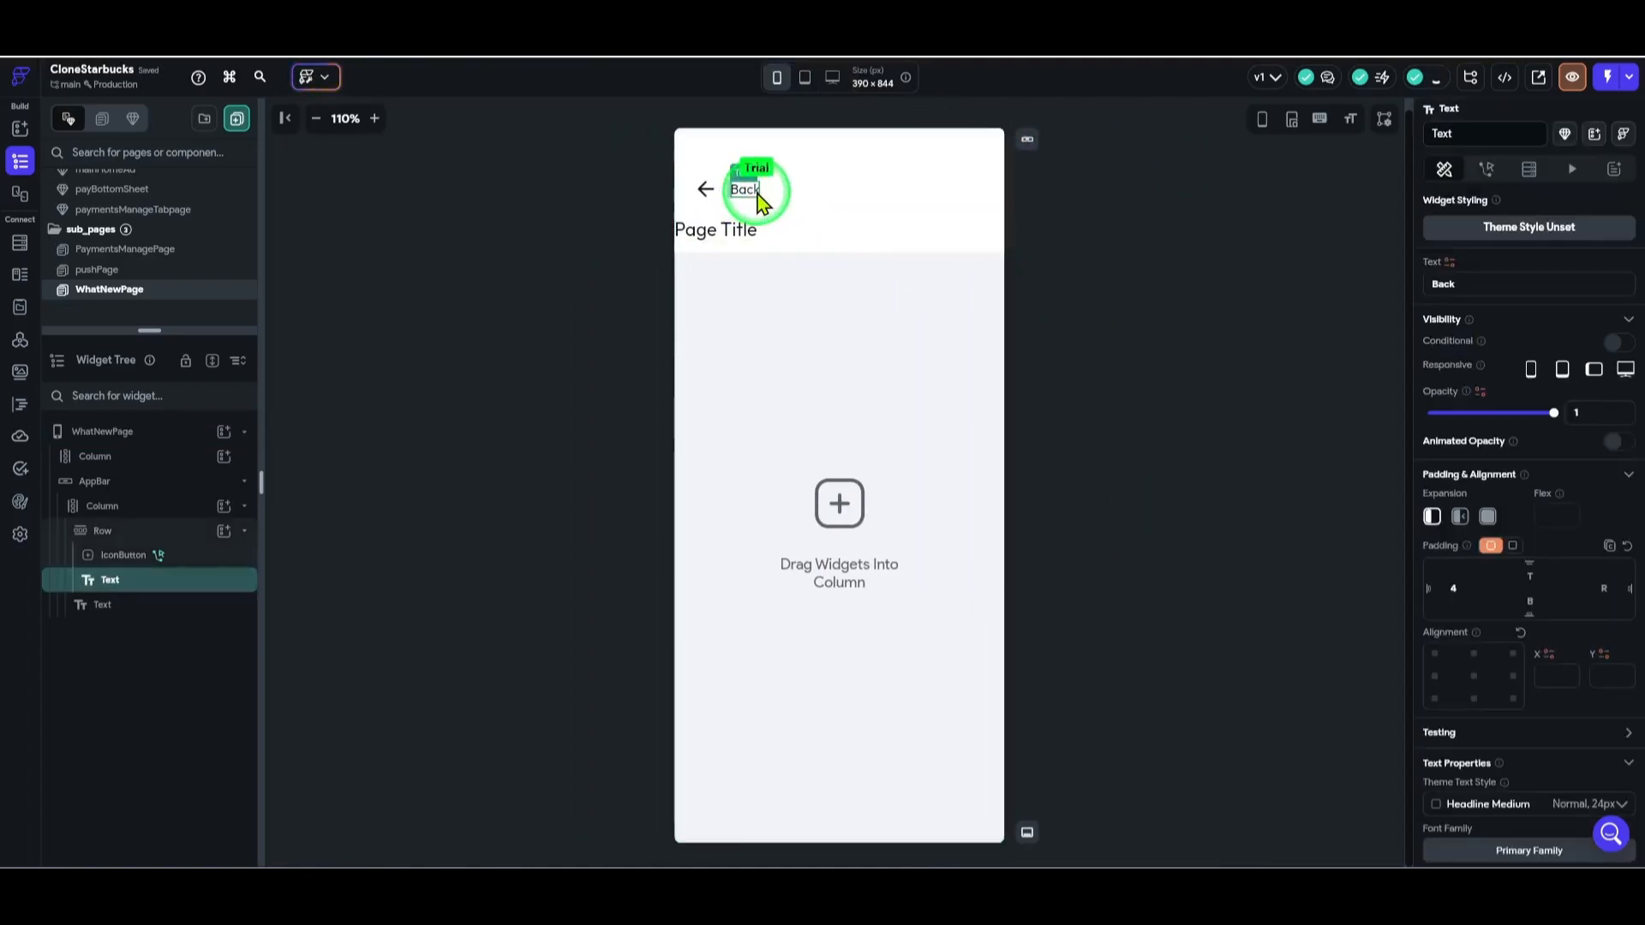
{"action": "key", "text": "Delete"}
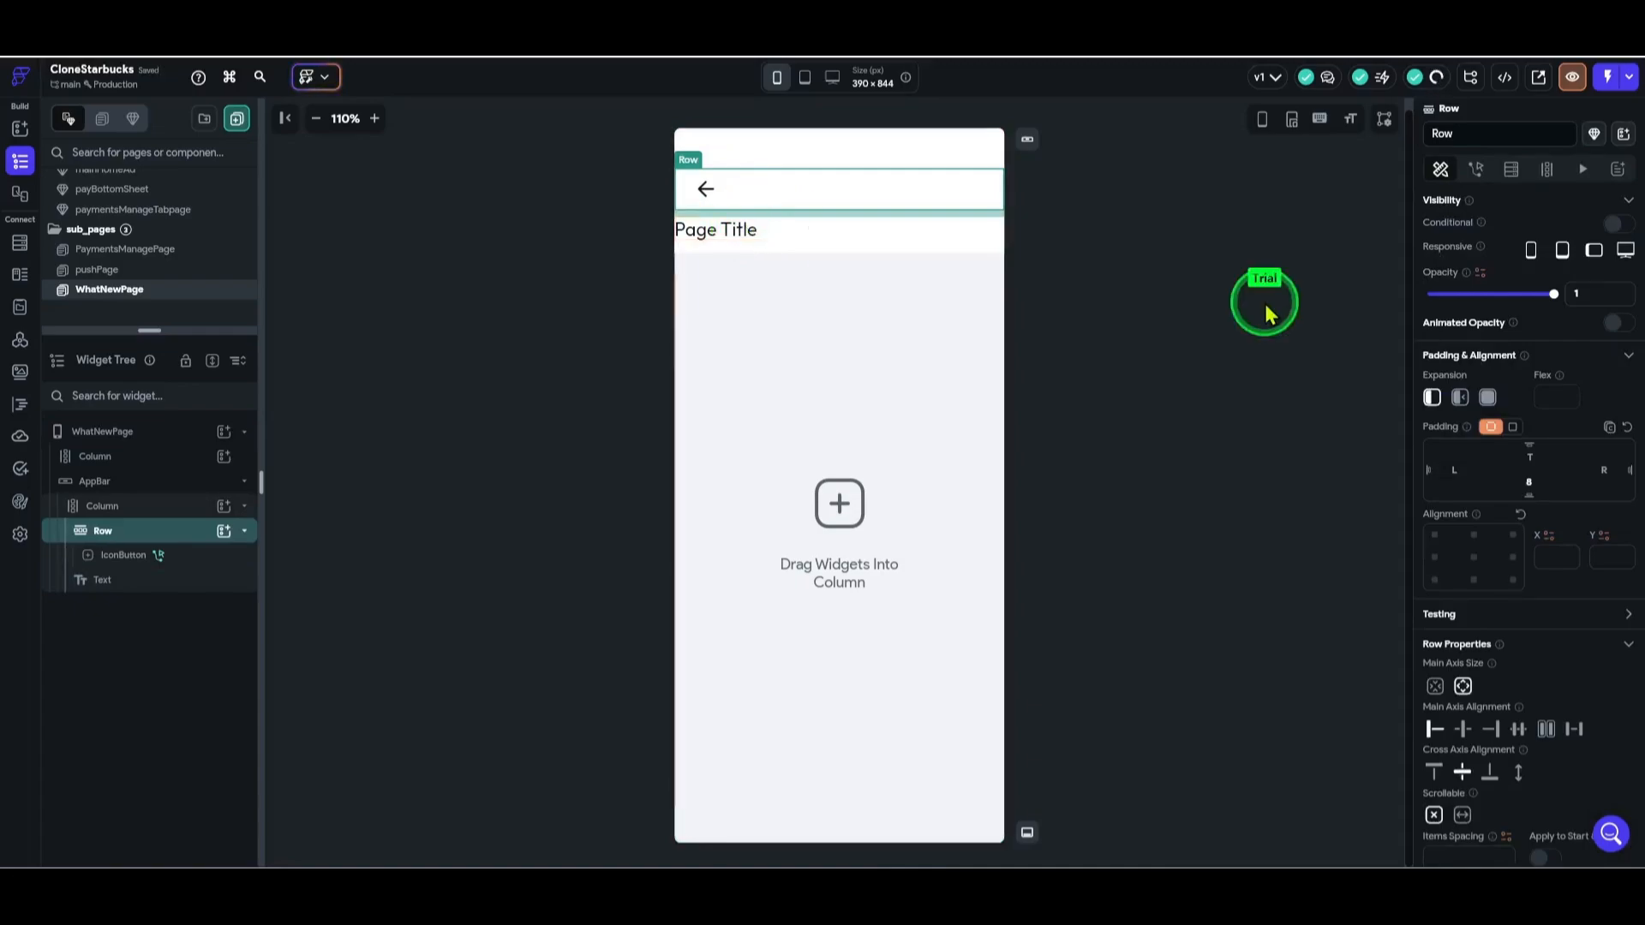
{"action": "left_click", "coordinate": [743, 233]}
{"action": "left_click", "coordinate": [1465, 592]}
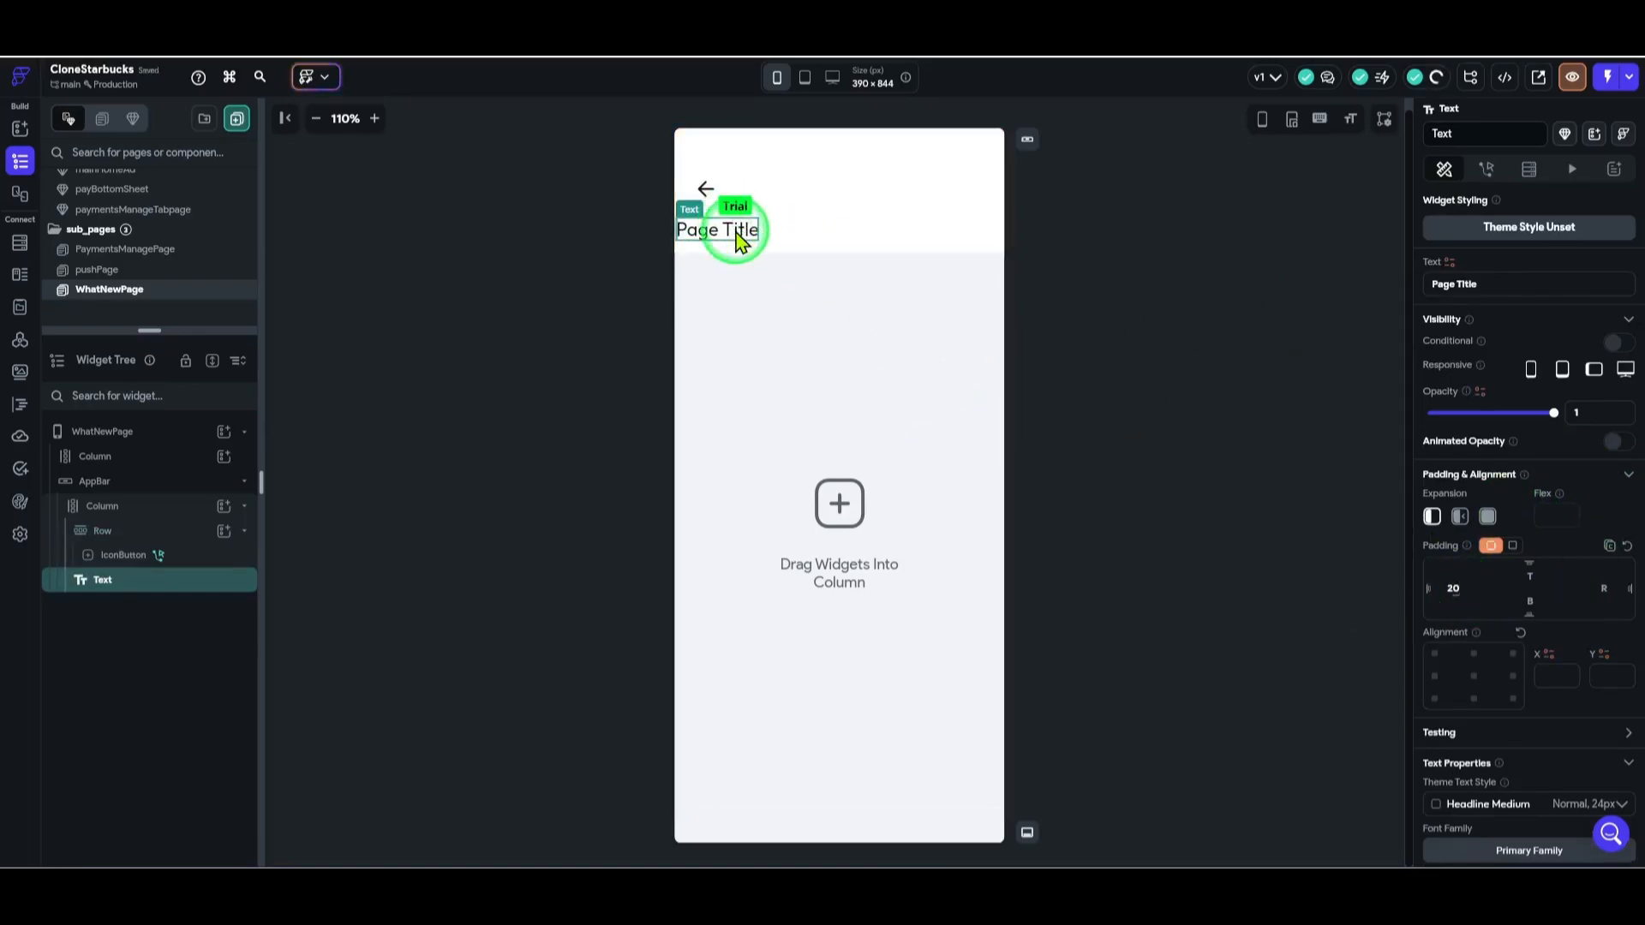
{"action": "left_click", "coordinate": [1461, 591]}
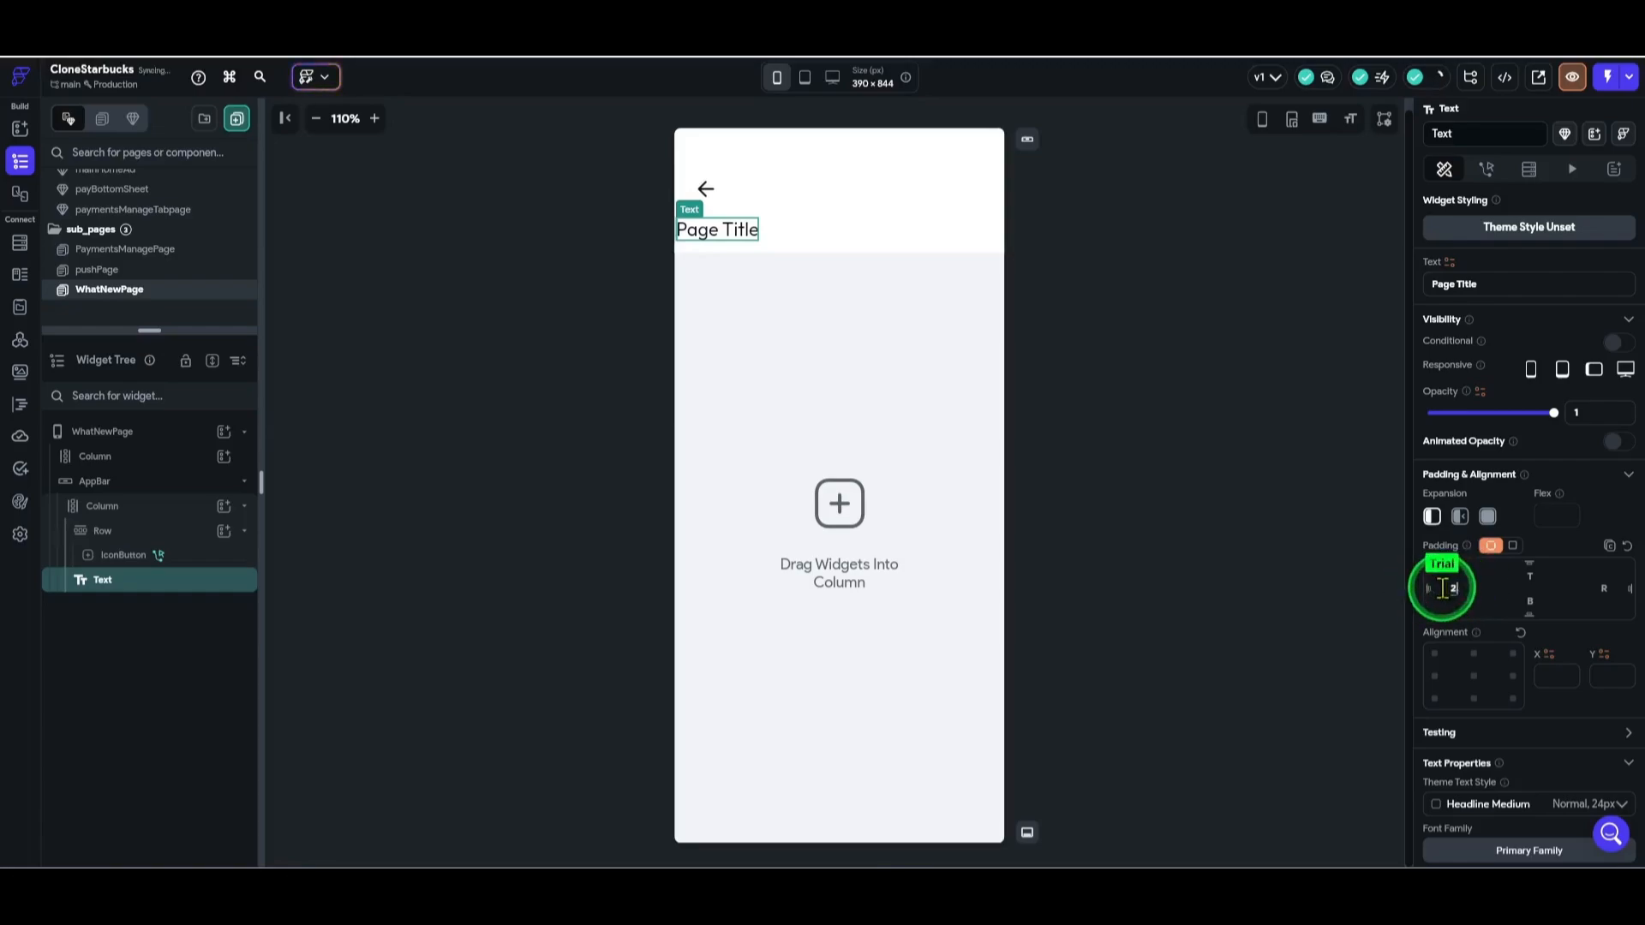
{"action": "left_click", "coordinate": [1329, 551]}
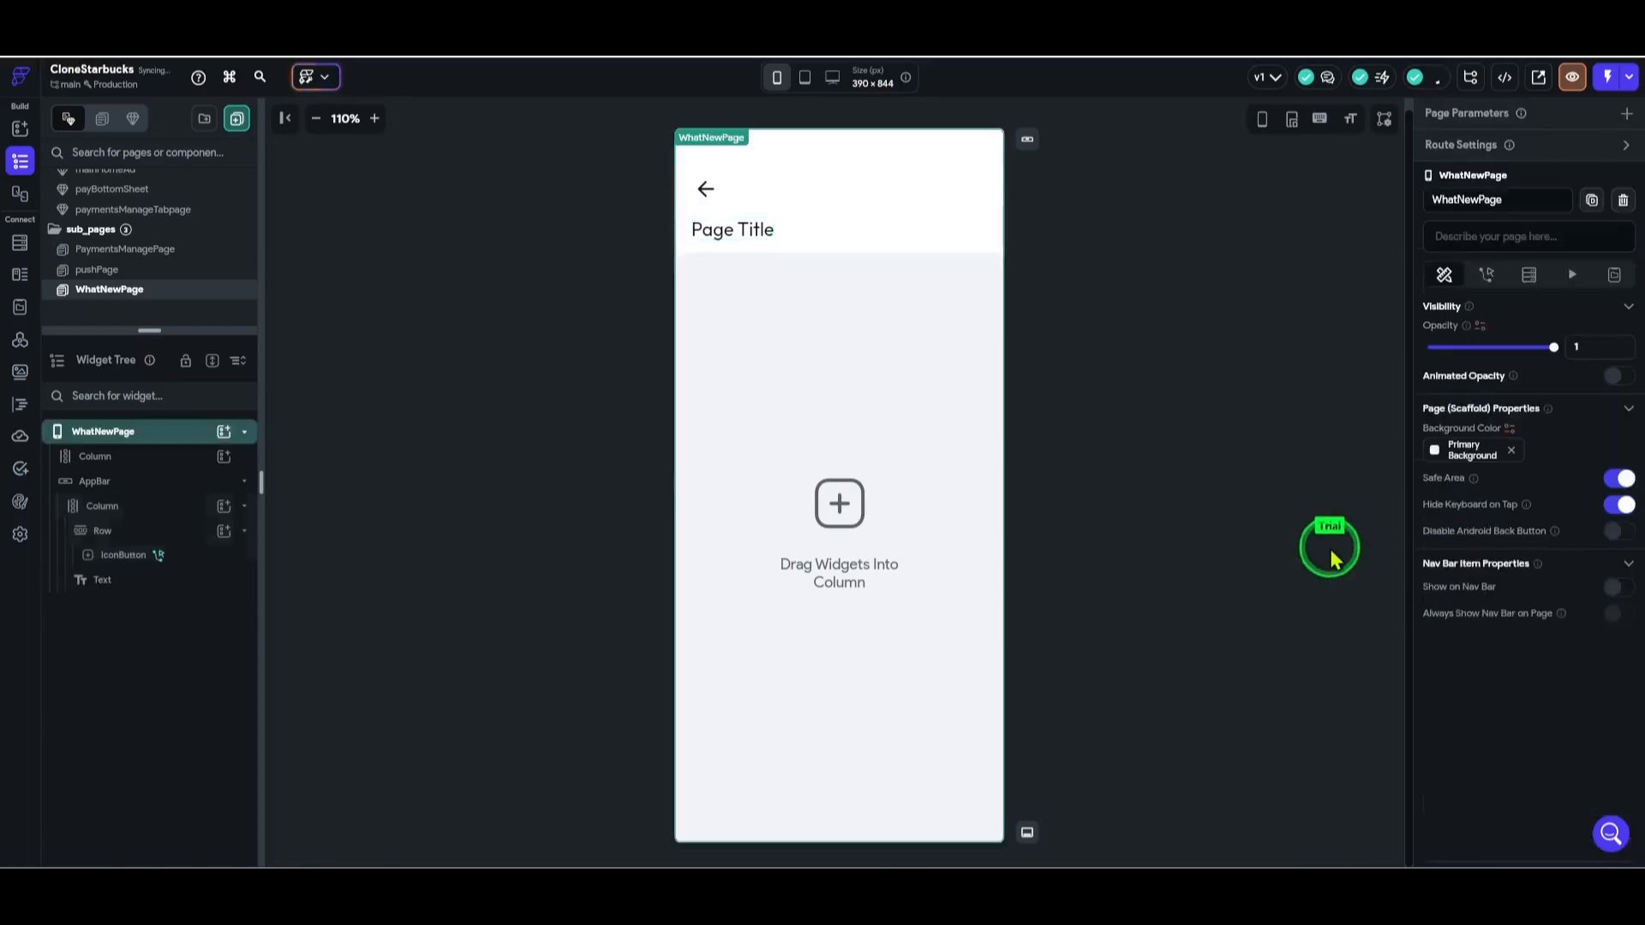
- Change the app bar title text to "What's New" and give it the Headline Large theme text style
{"action": "left_click", "coordinate": [724, 227]}
{"action": "left_click", "coordinate": [1498, 284]}
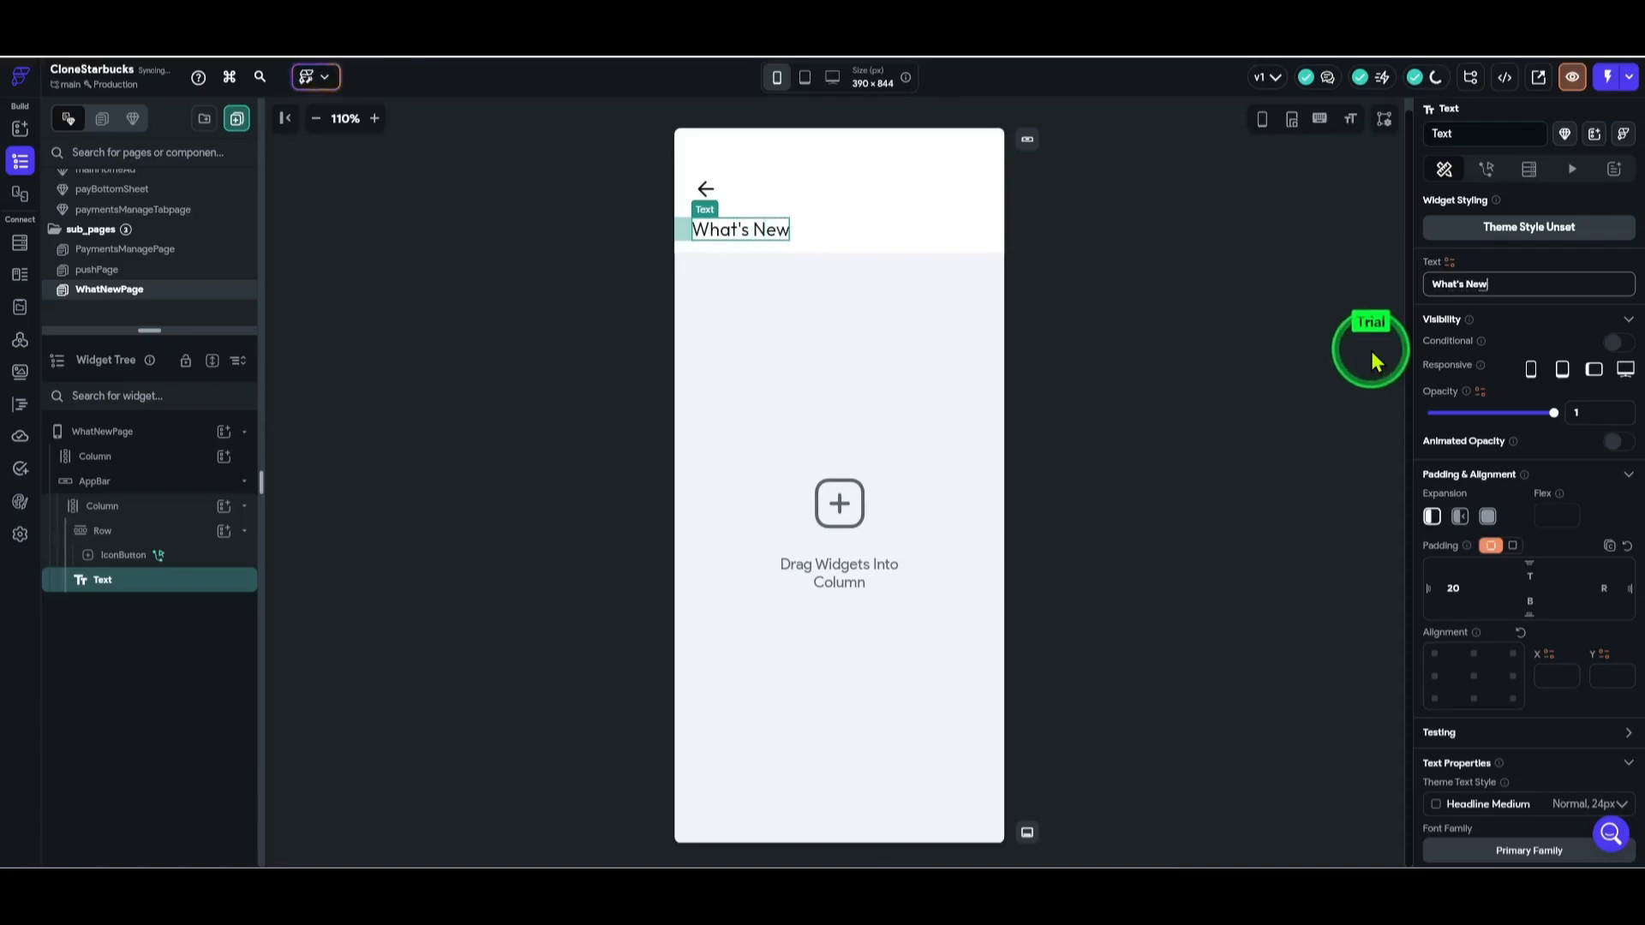
{"action": "scroll", "coordinate": [1529, 548], "scroll_direction": "down", "scroll_amount": 3}
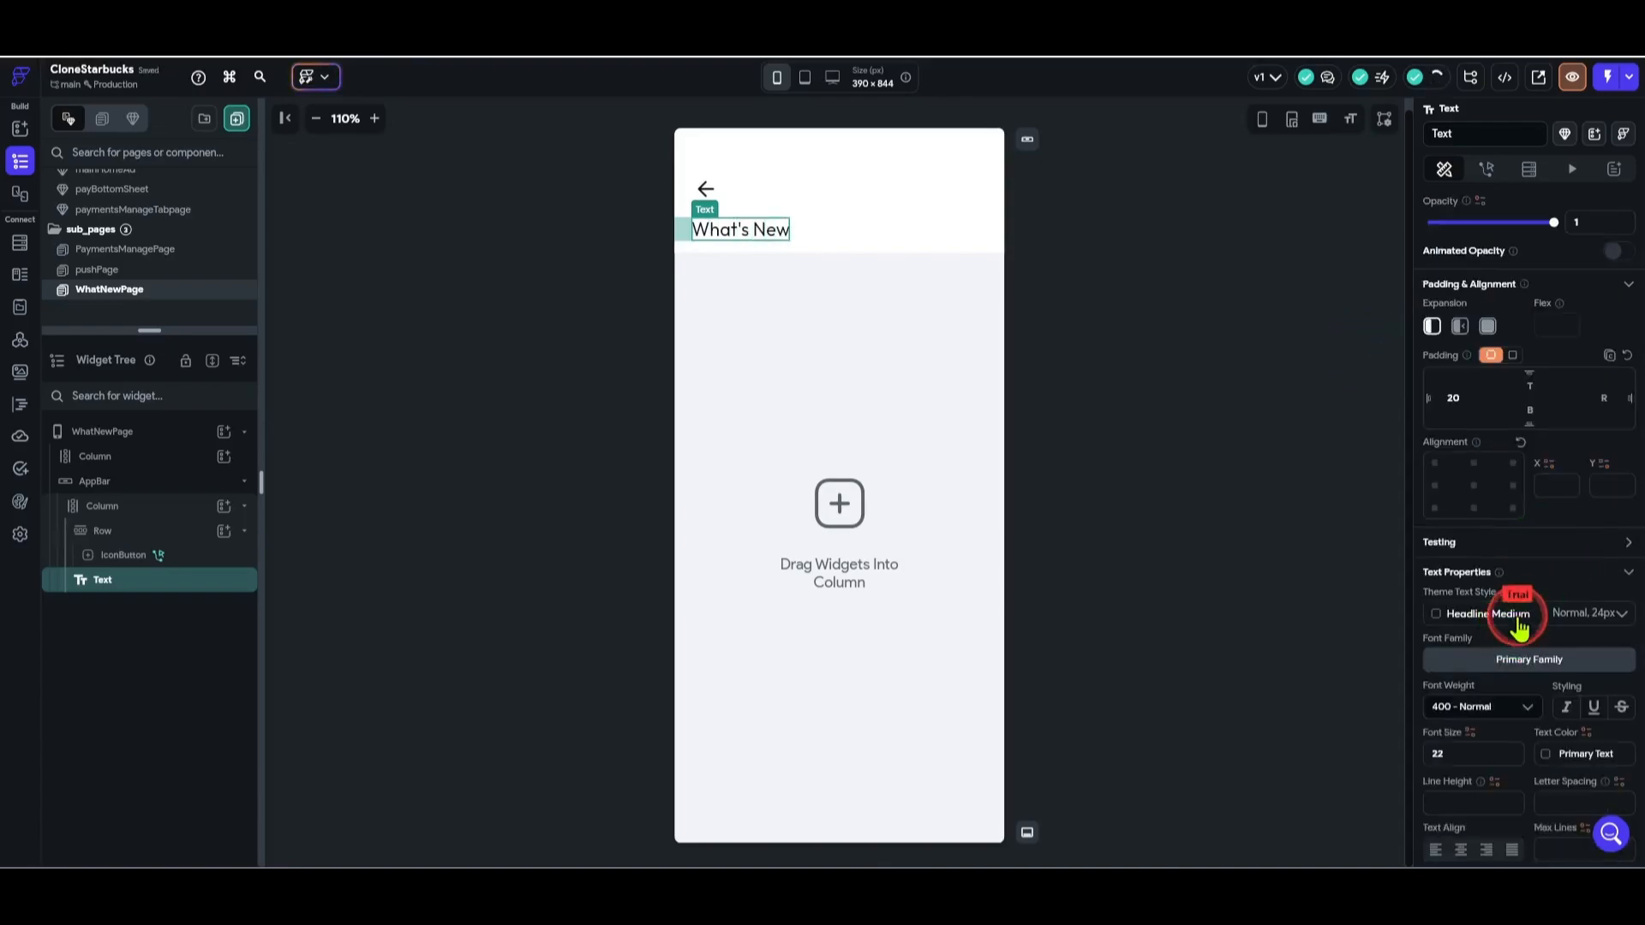
{"action": "left_click", "coordinate": [1519, 626]}
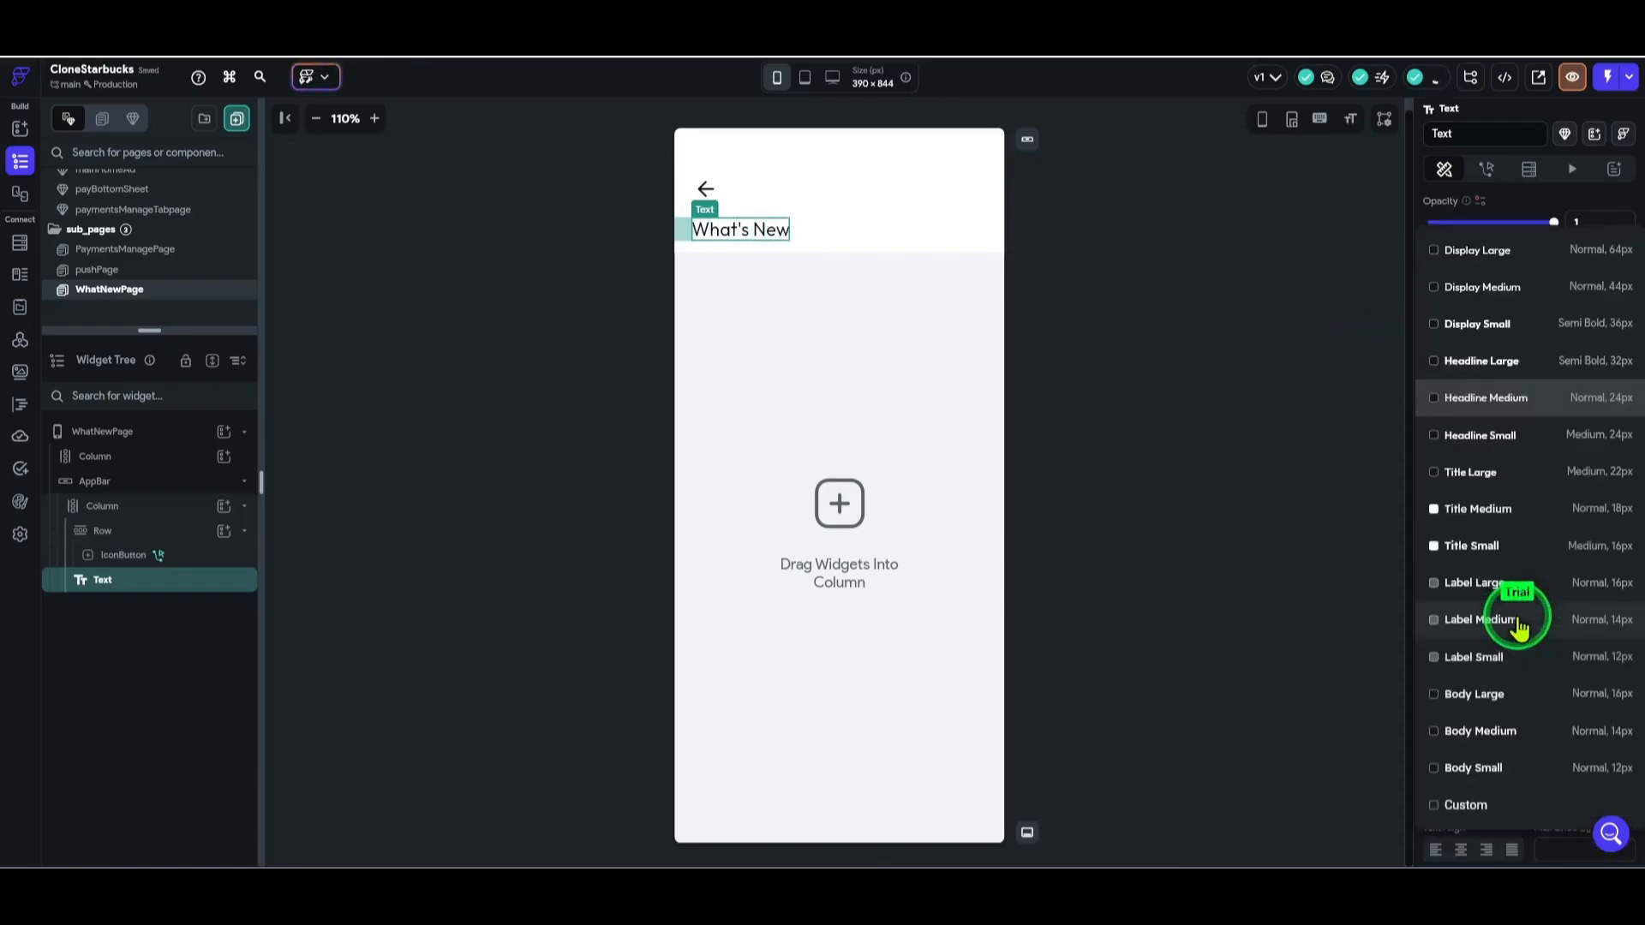
{"action": "left_click", "coordinate": [1533, 376]}
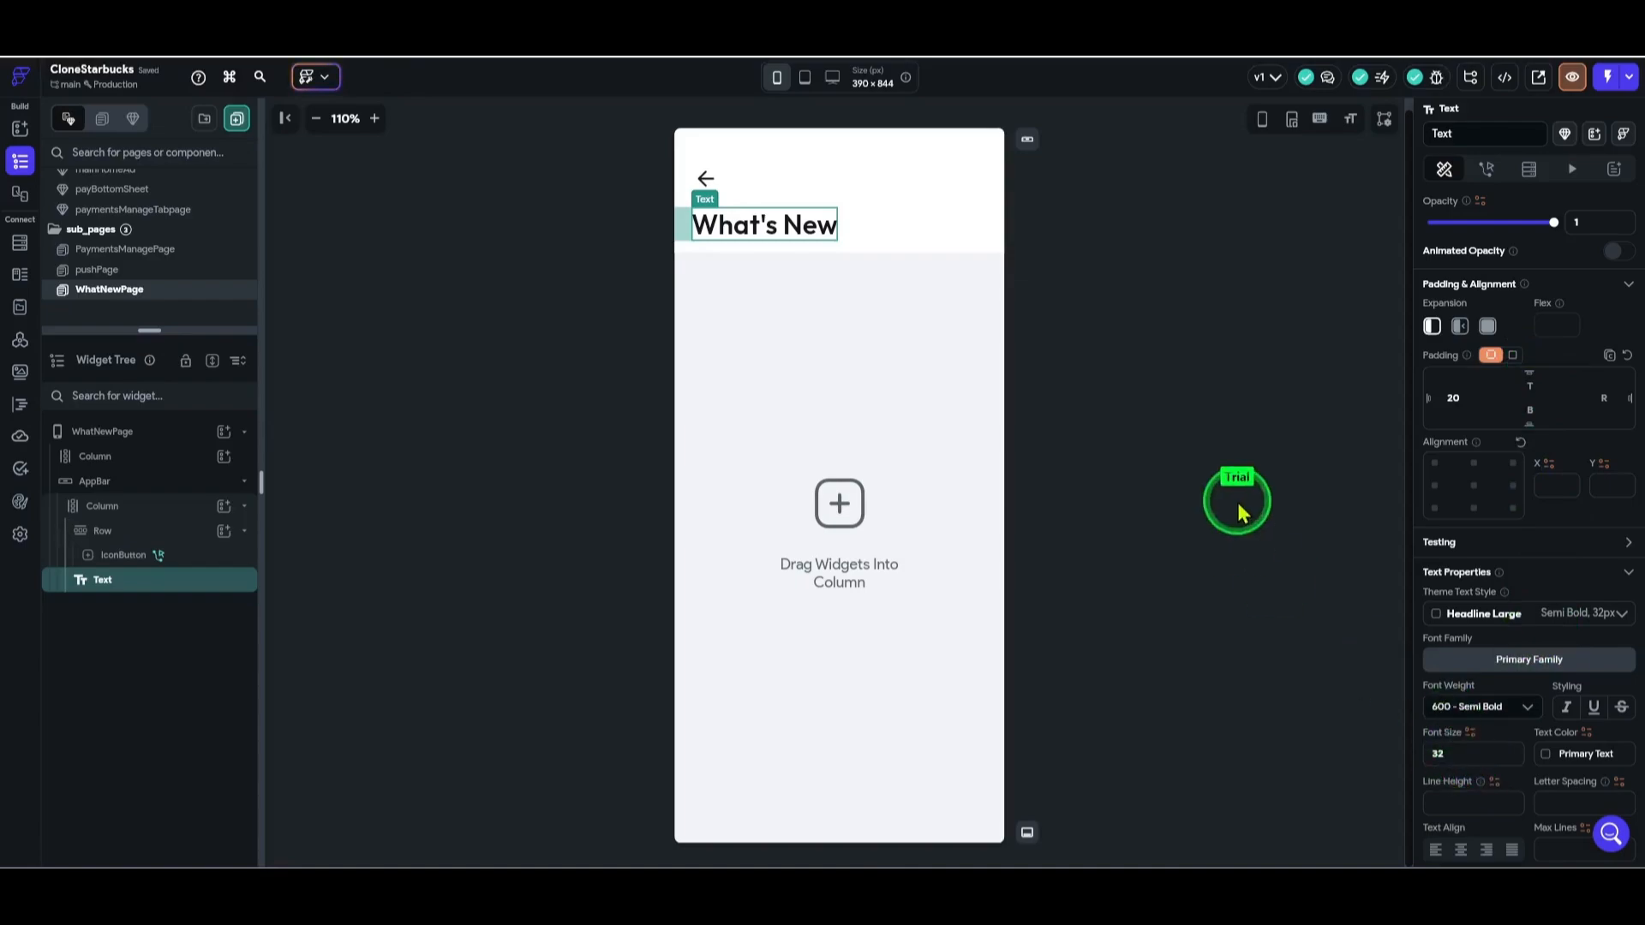
{"action": "left_click", "coordinate": [1241, 499]}
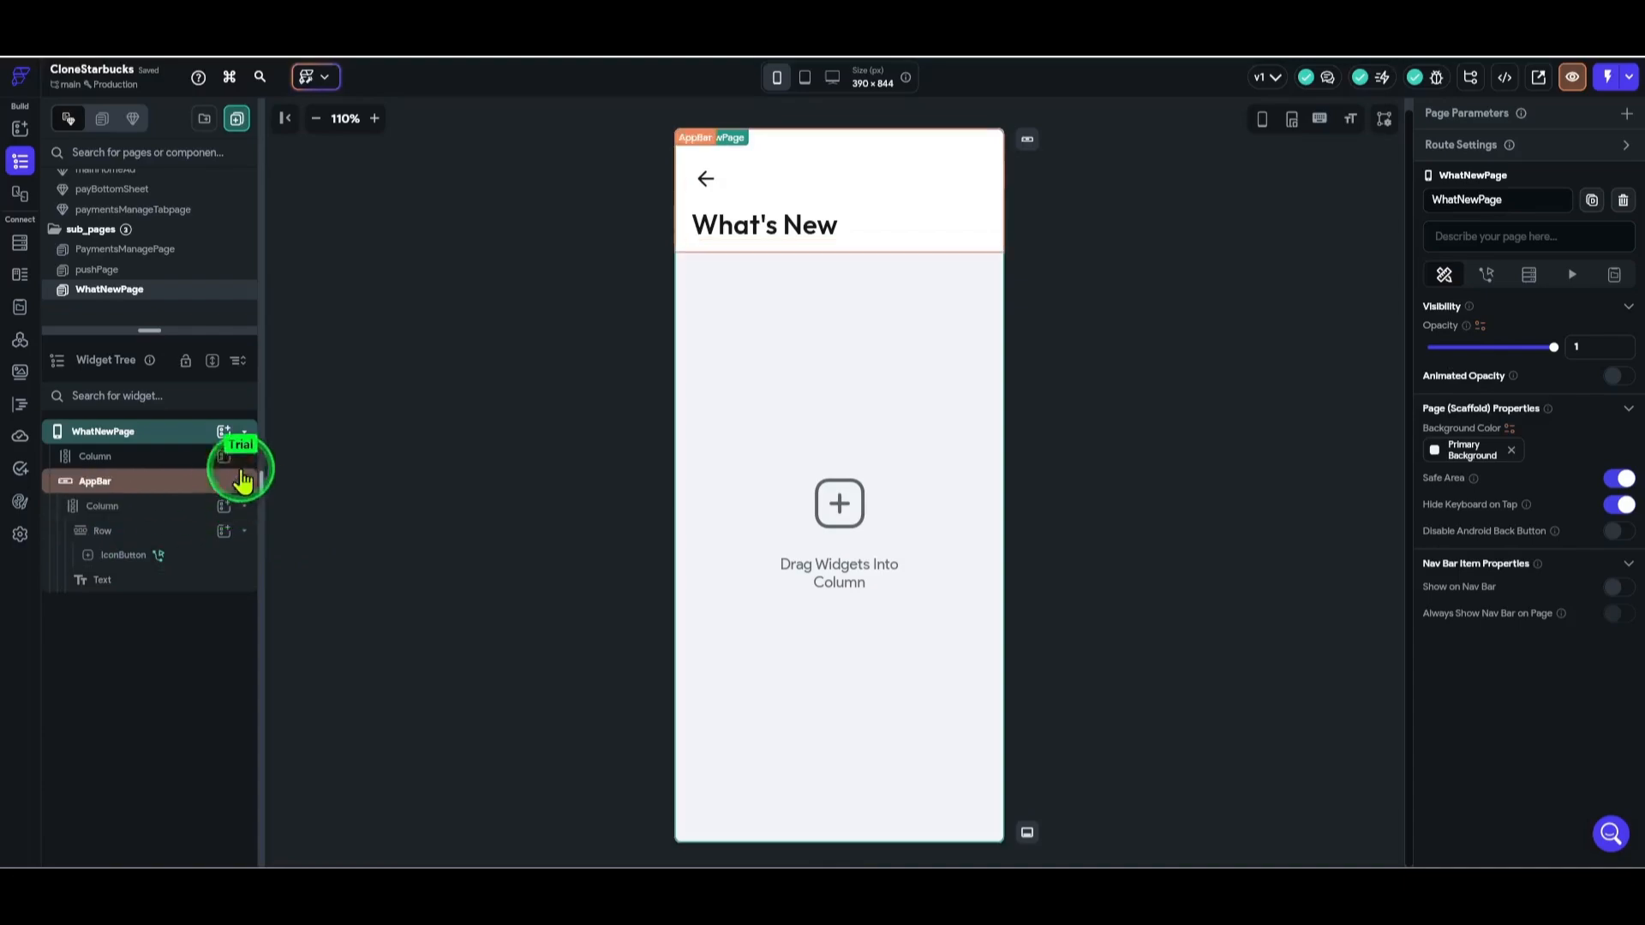
- Collapse the AppBar in the widget tree and move it above the page's Column
{"action": "left_click", "coordinate": [245, 480]}
{"action": "left_click_drag", "start_coordinate": [104, 497], "coordinate": [102, 452]}
{"action": "left_click", "coordinate": [151, 489]}
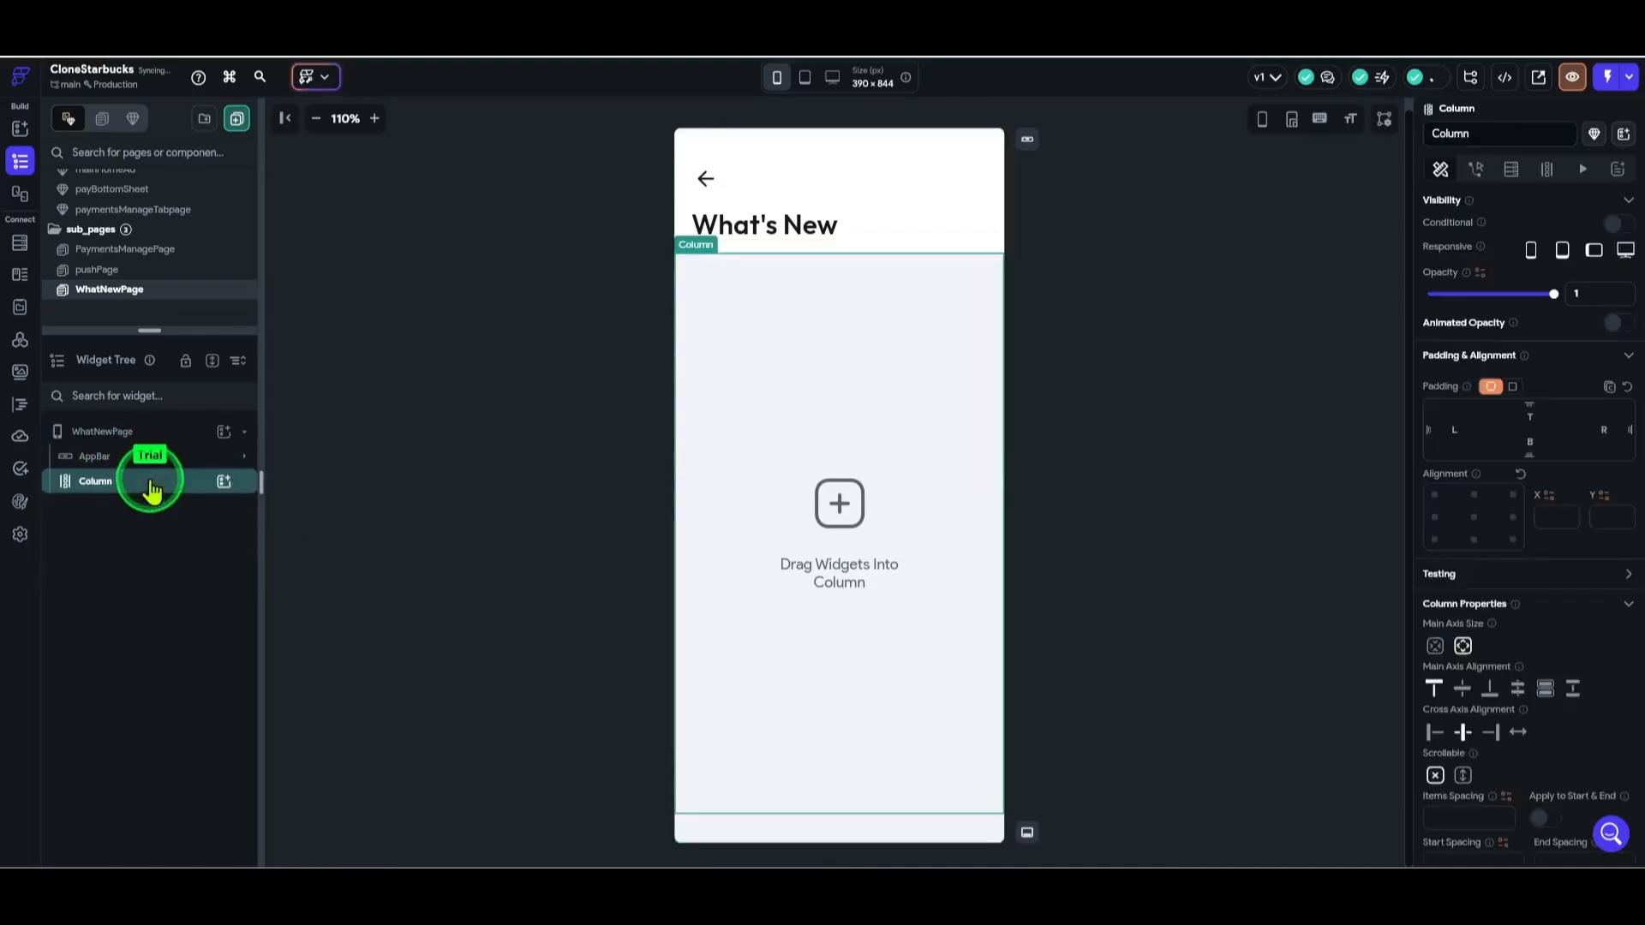
- Find the DropDown form element and add it inside the page's body Column
{"action": "left_click", "coordinate": [223, 484]}
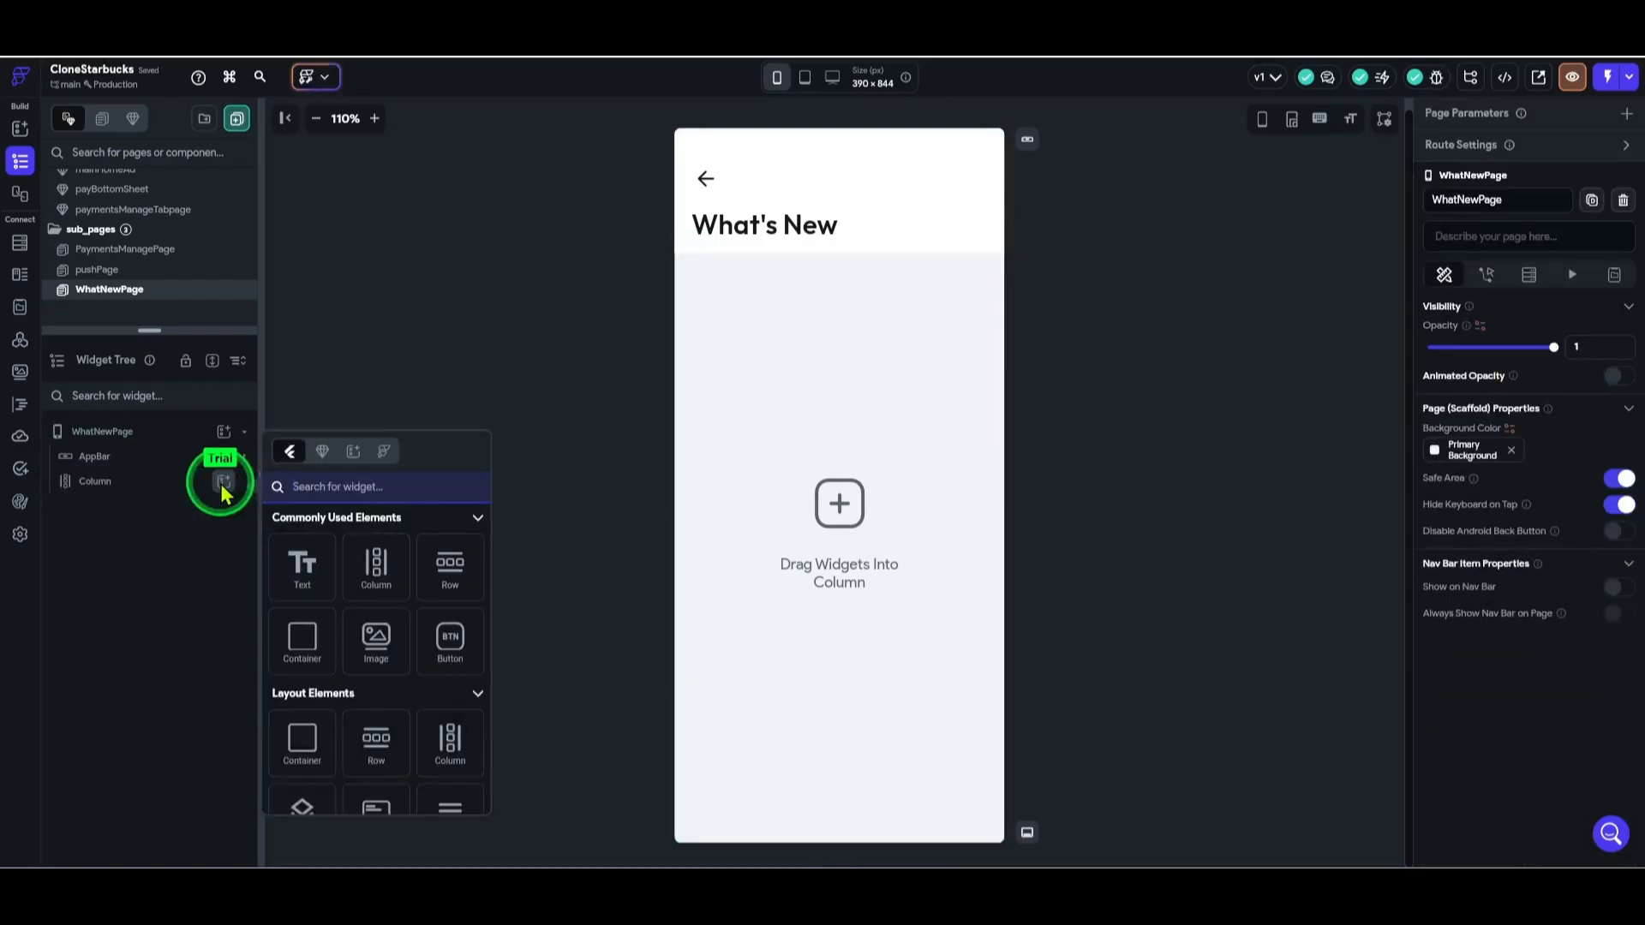
{"action": "type", "text": "d"}
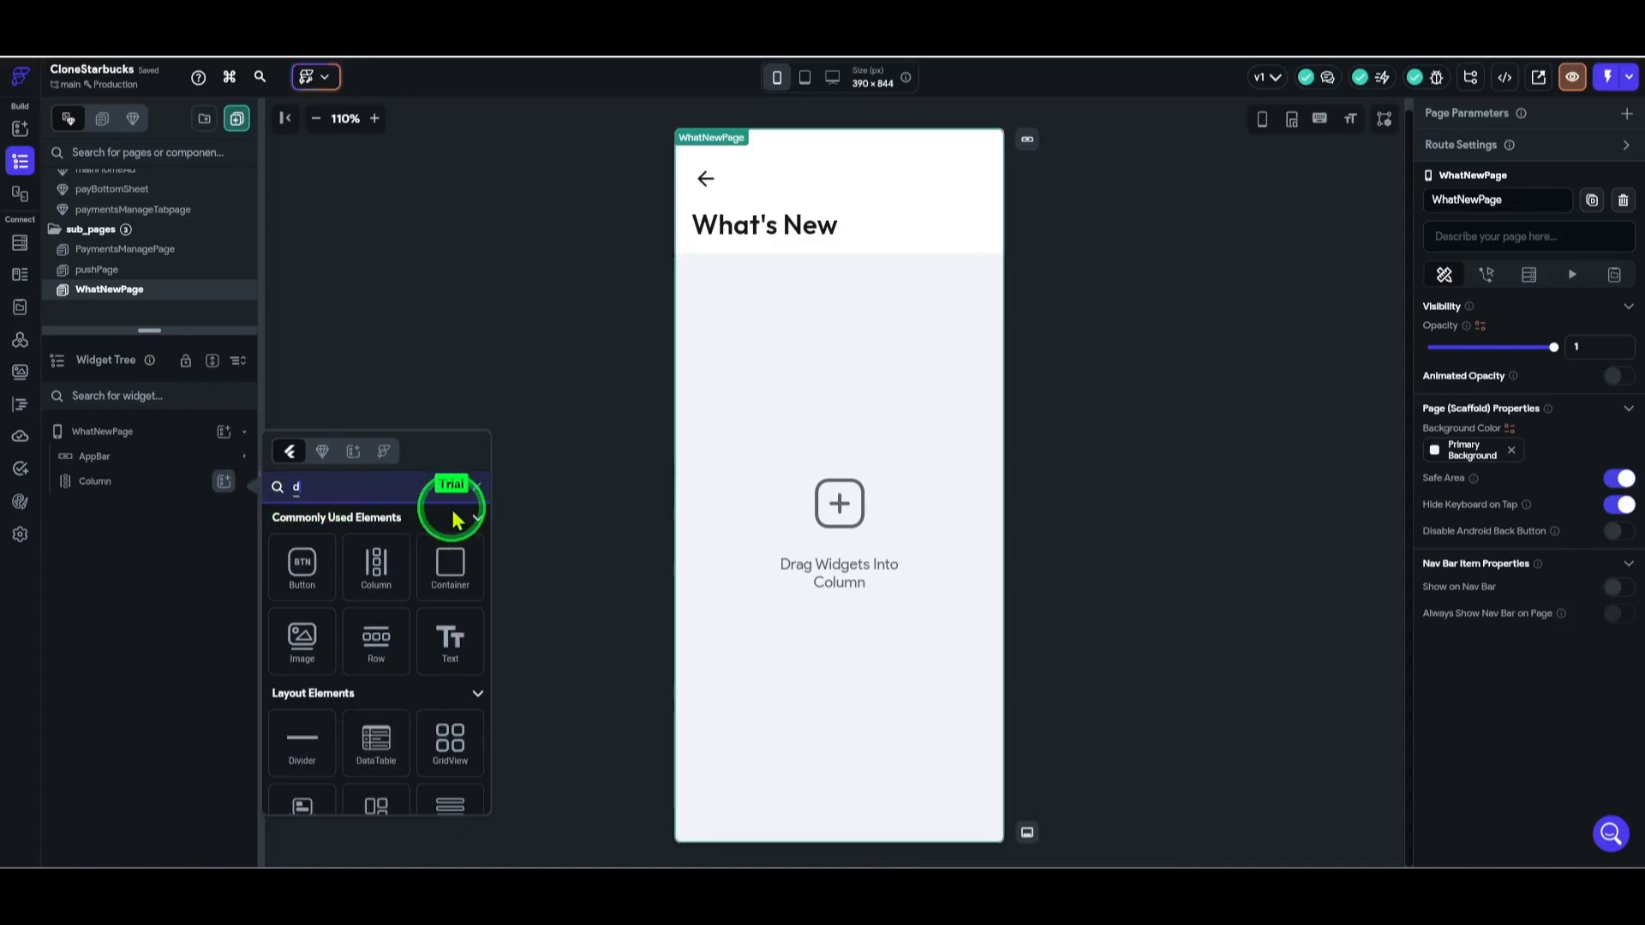
{"action": "type", "text": "ropdown"}
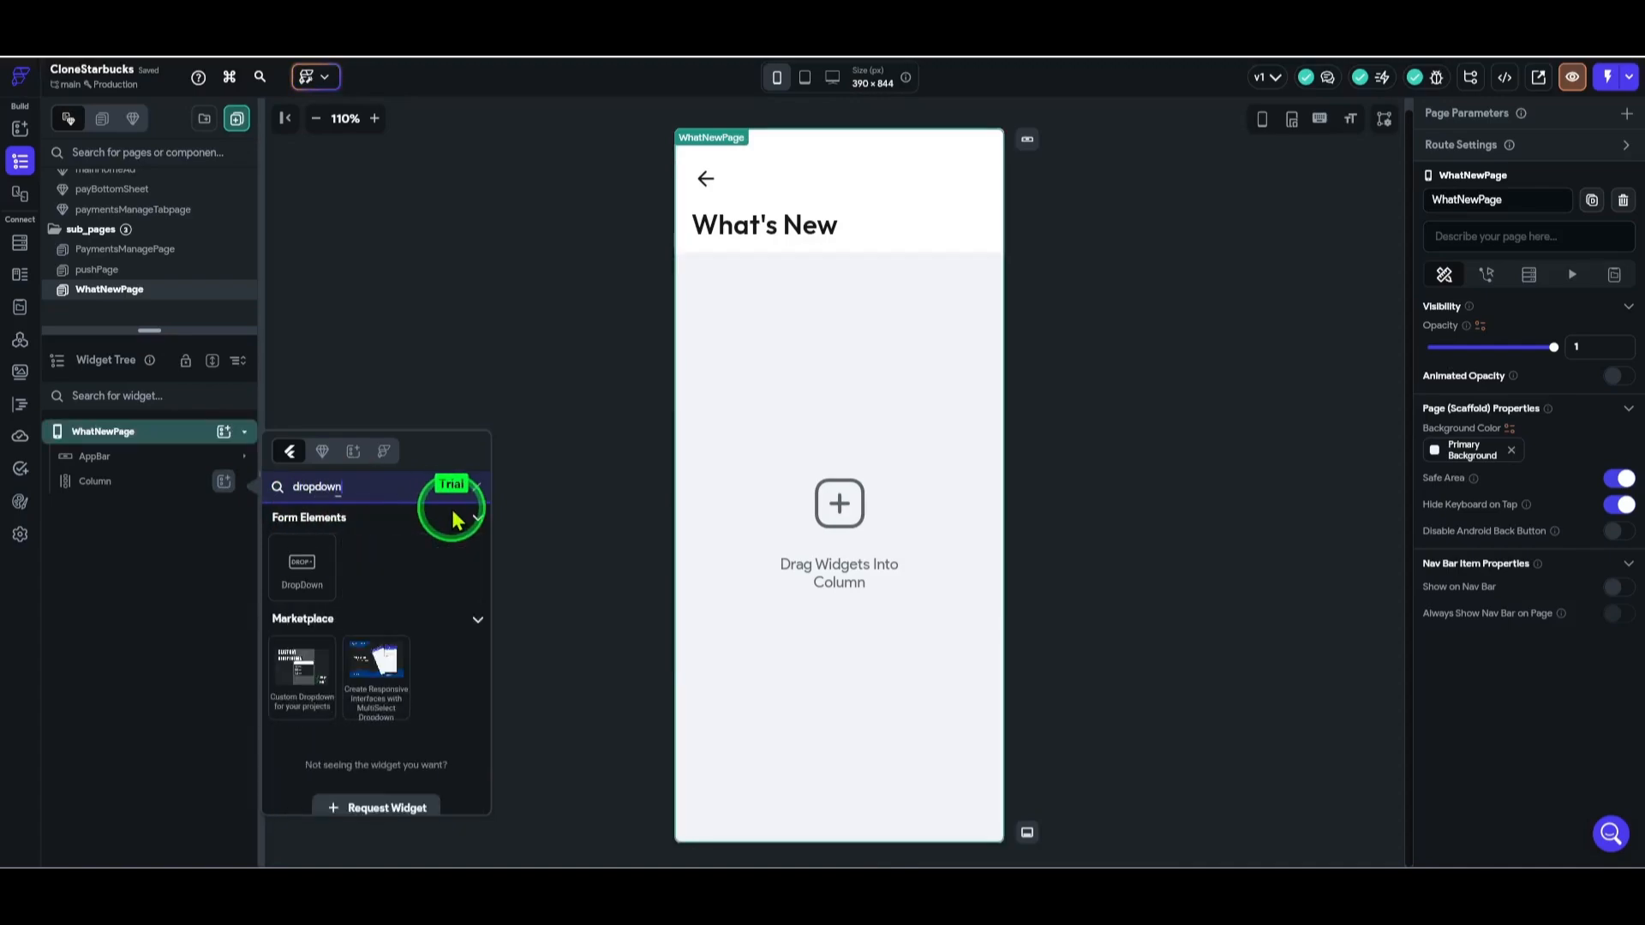
{"action": "left_click", "coordinate": [285, 587]}
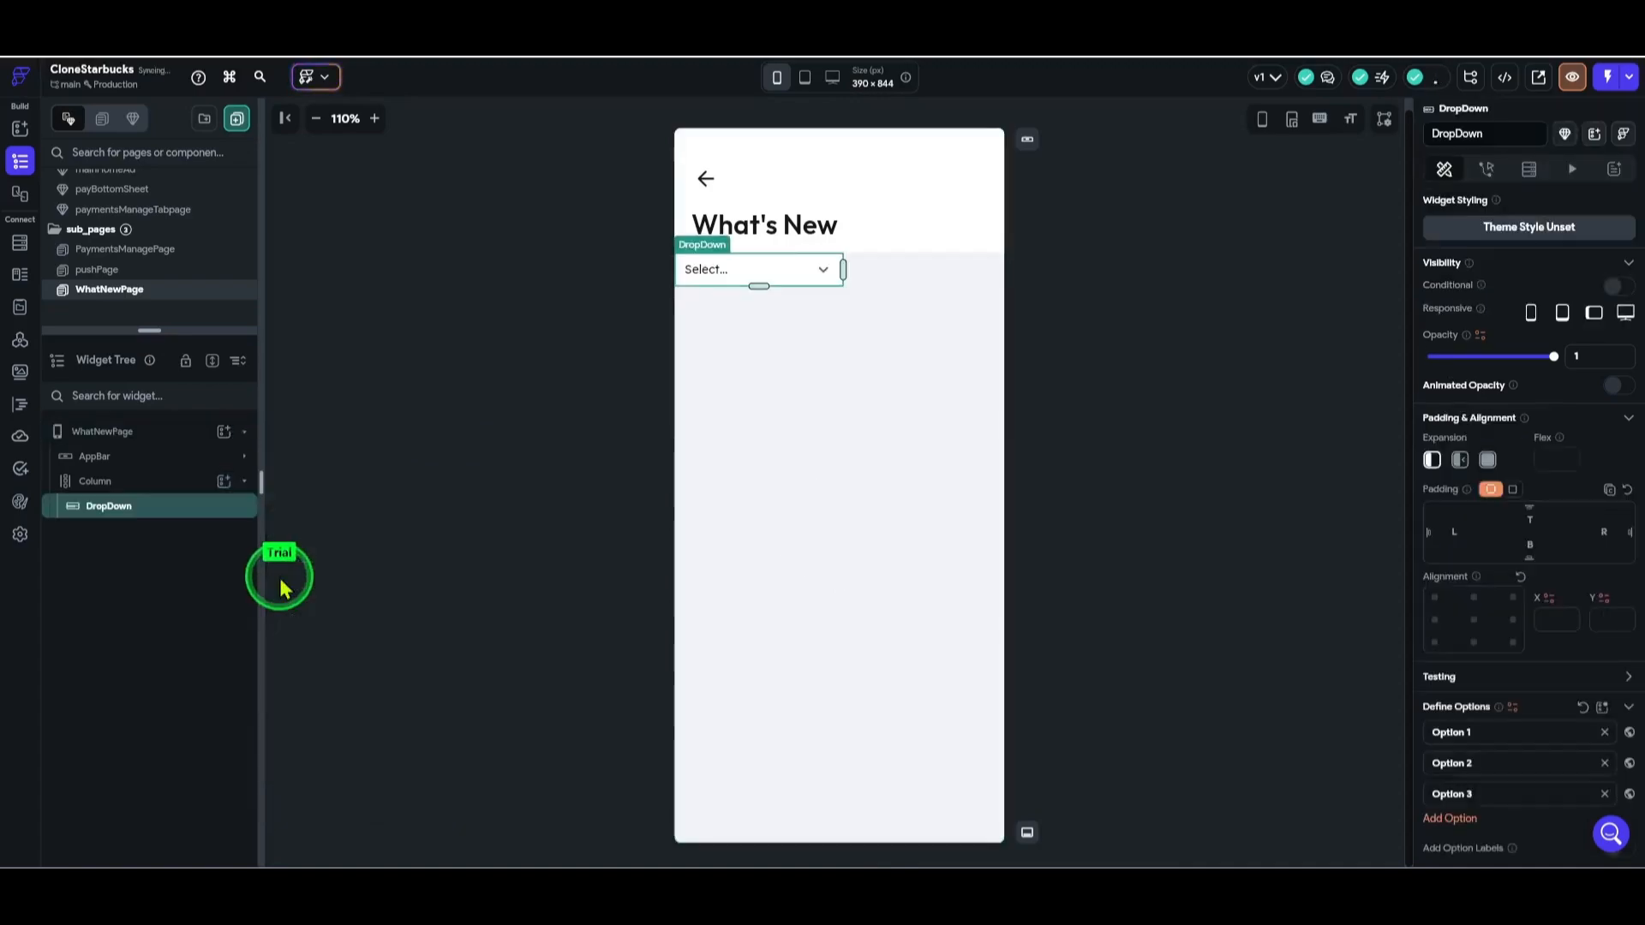
- Stretch the body Column's children along the cross axis and set the Column's left and right padding to 20
{"action": "left_click", "coordinate": [136, 481]}
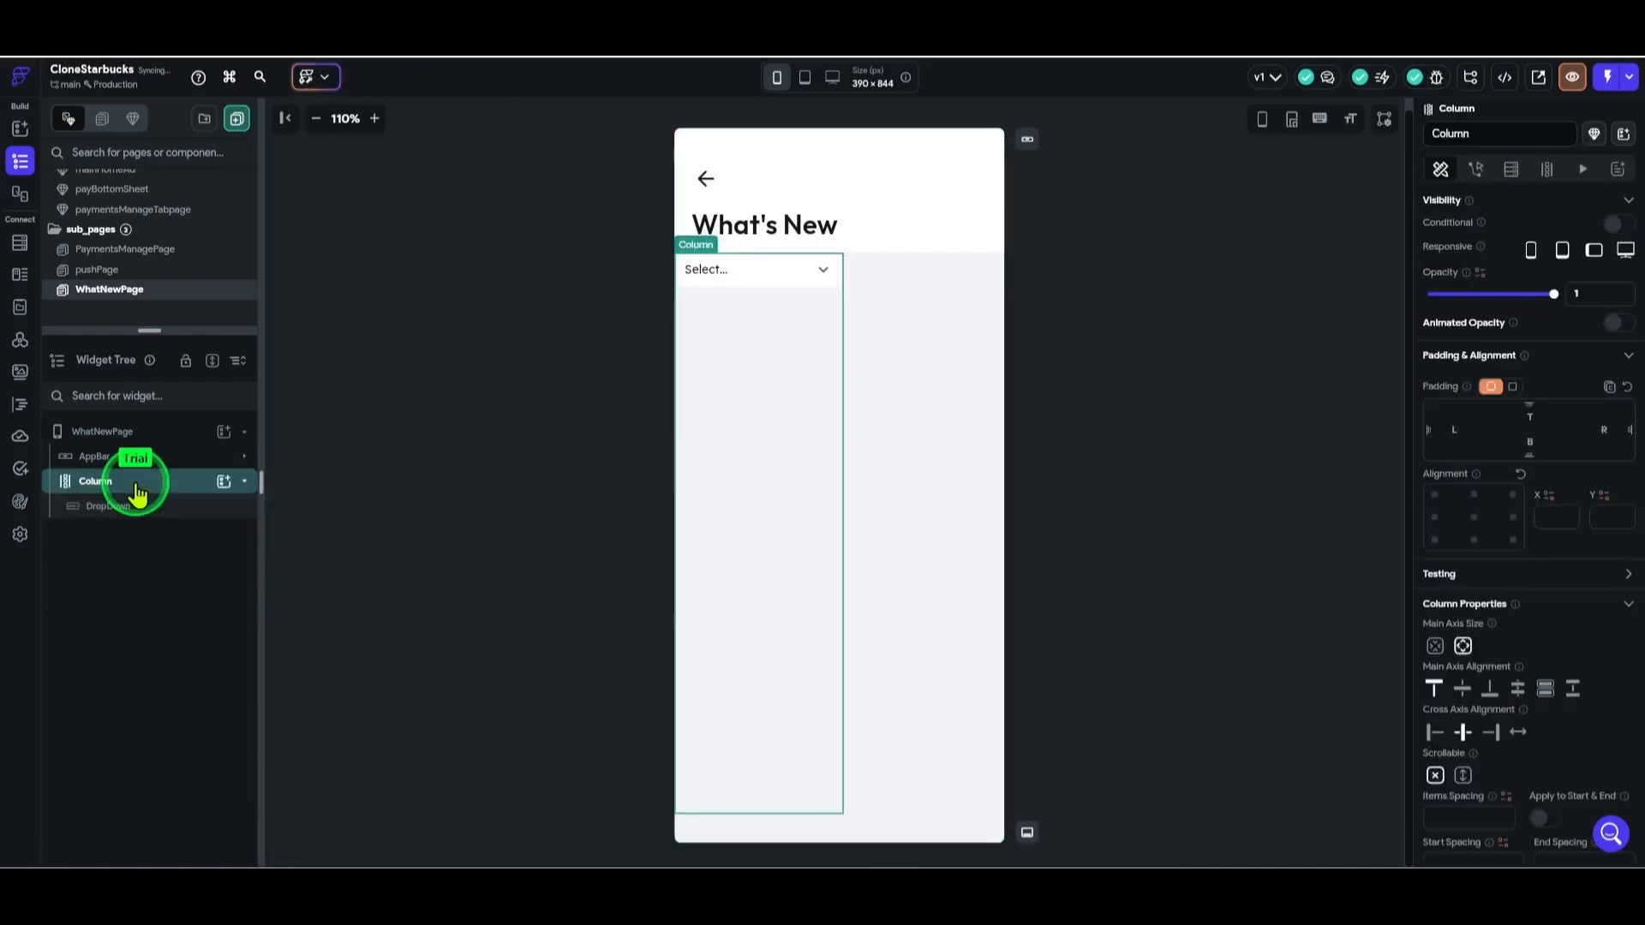
{"action": "left_click", "coordinate": [1520, 734]}
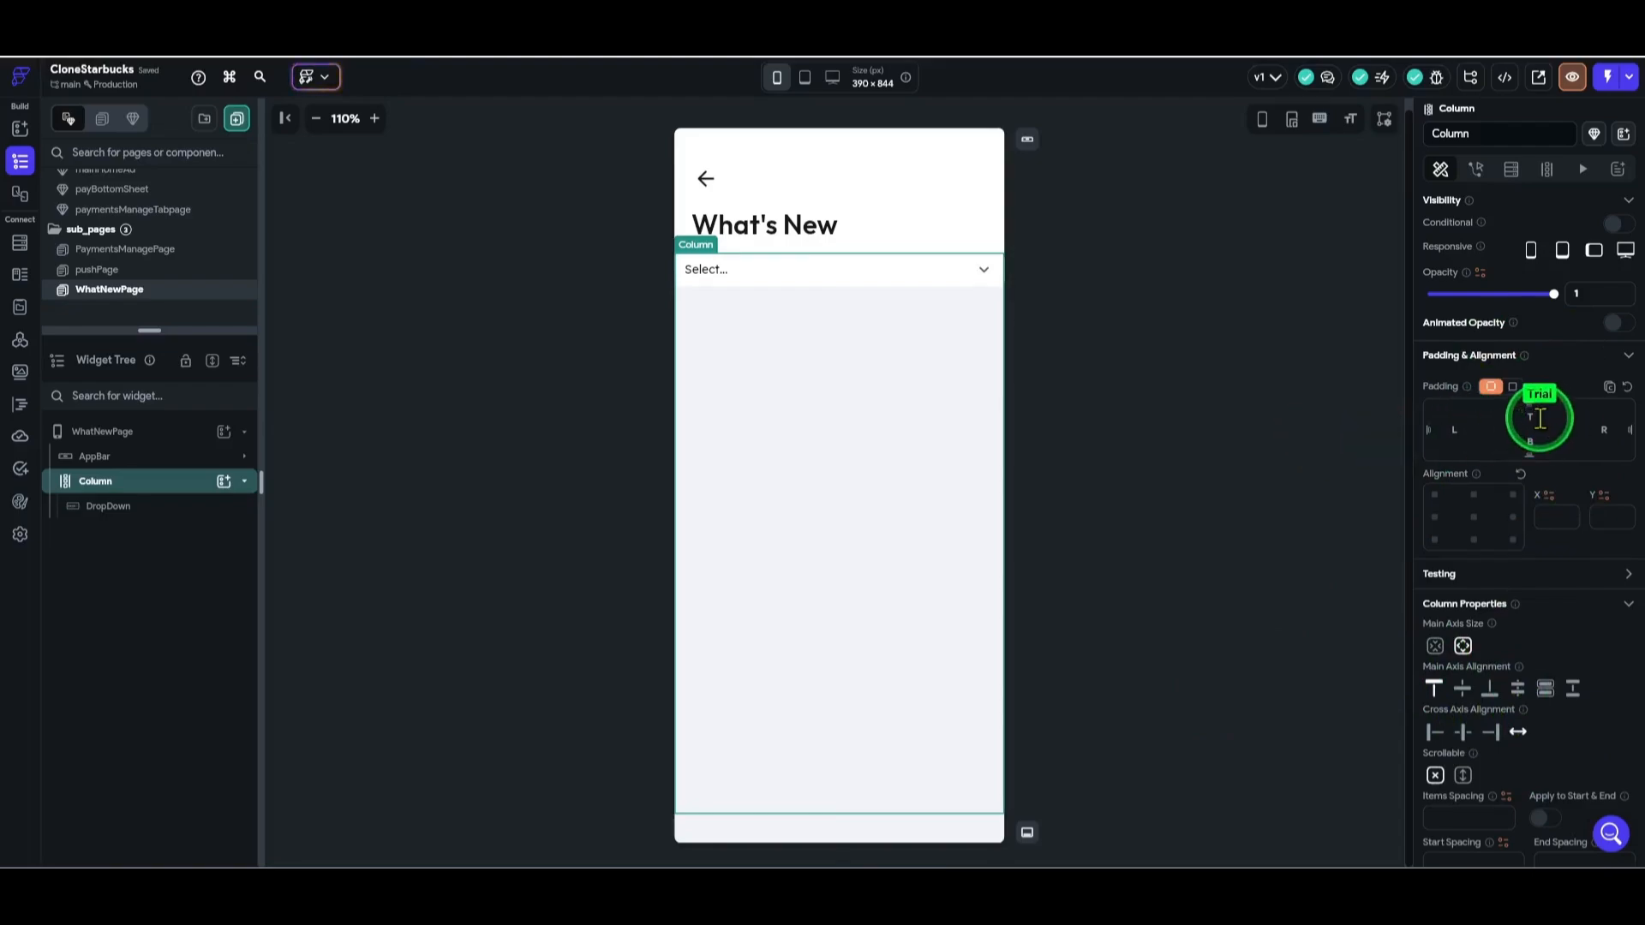
{"action": "left_click", "coordinate": [1464, 434]}
{"action": "type", "text": "20"}
{"action": "key", "text": "Return"}
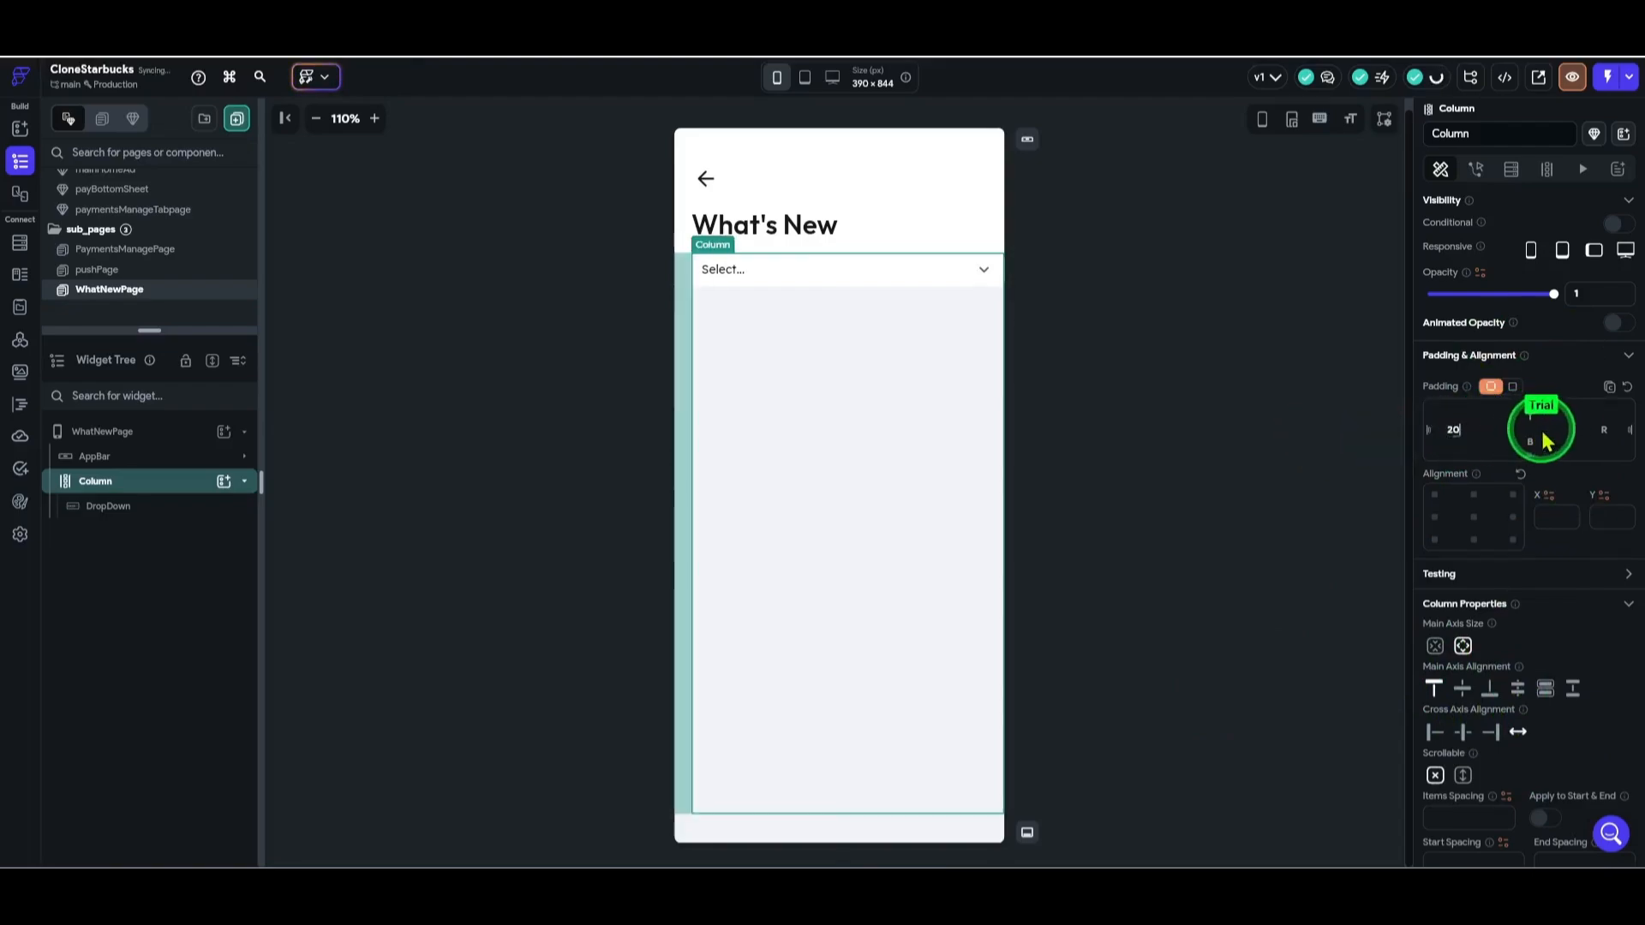
{"action": "left_click", "coordinate": [1607, 435]}
{"action": "type", "text": "20"}
{"action": "key", "text": "Return"}
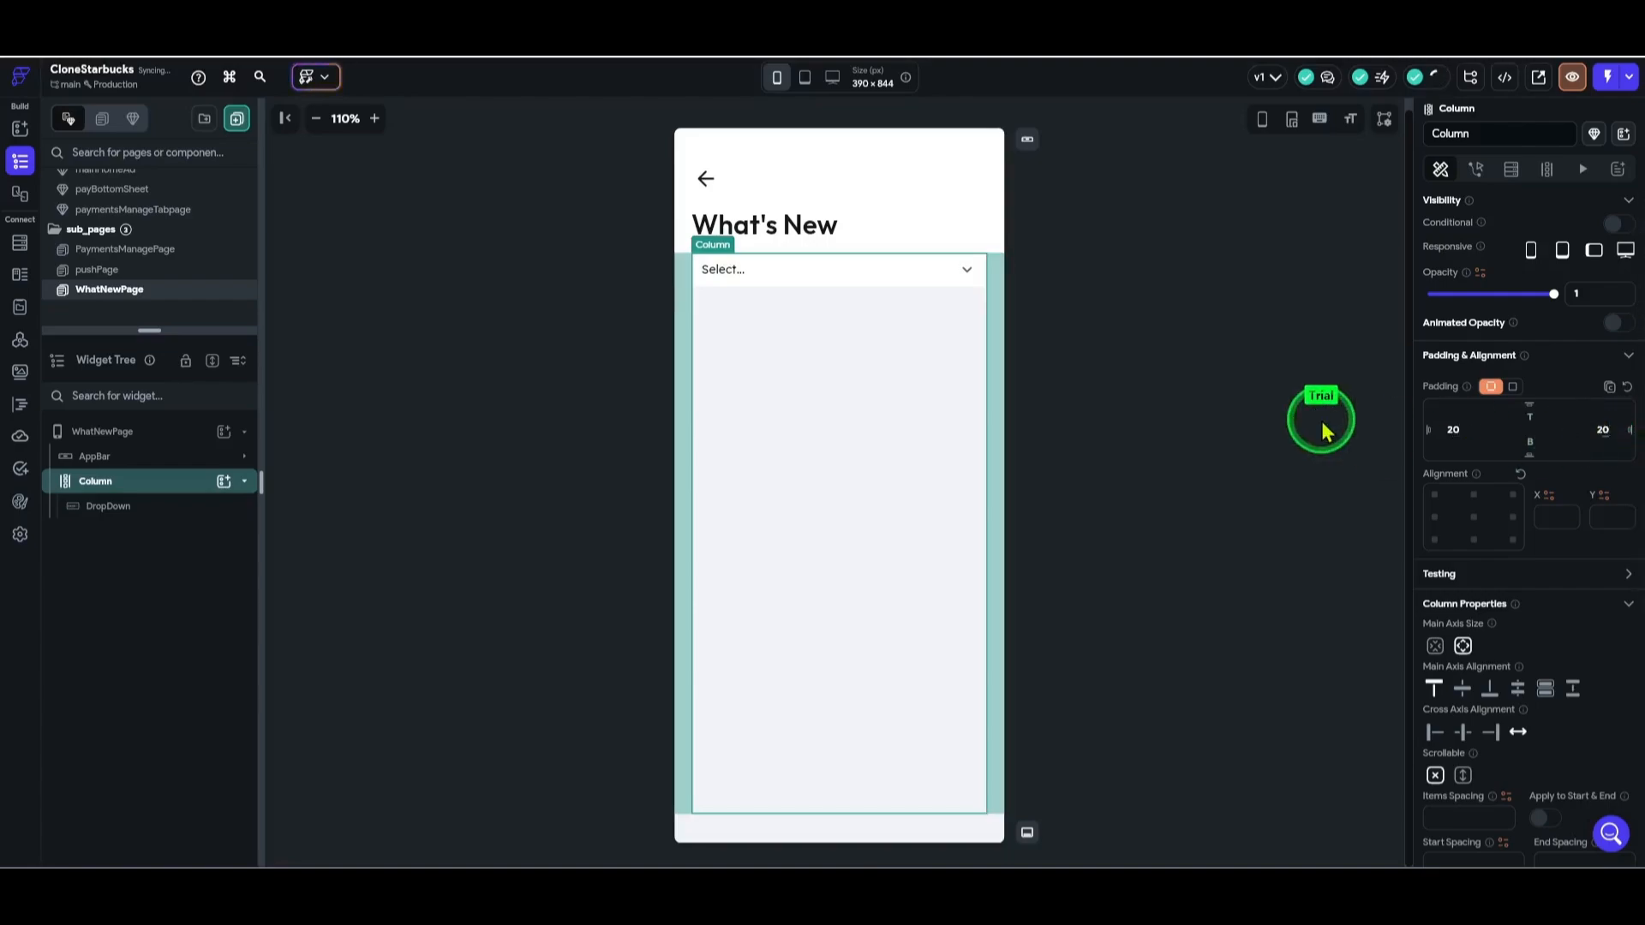
- Check the dropdown in the reference screenshot and turn off Hides Underline for the DropDown widget
{"action": "left_click", "coordinate": [917, 276]}
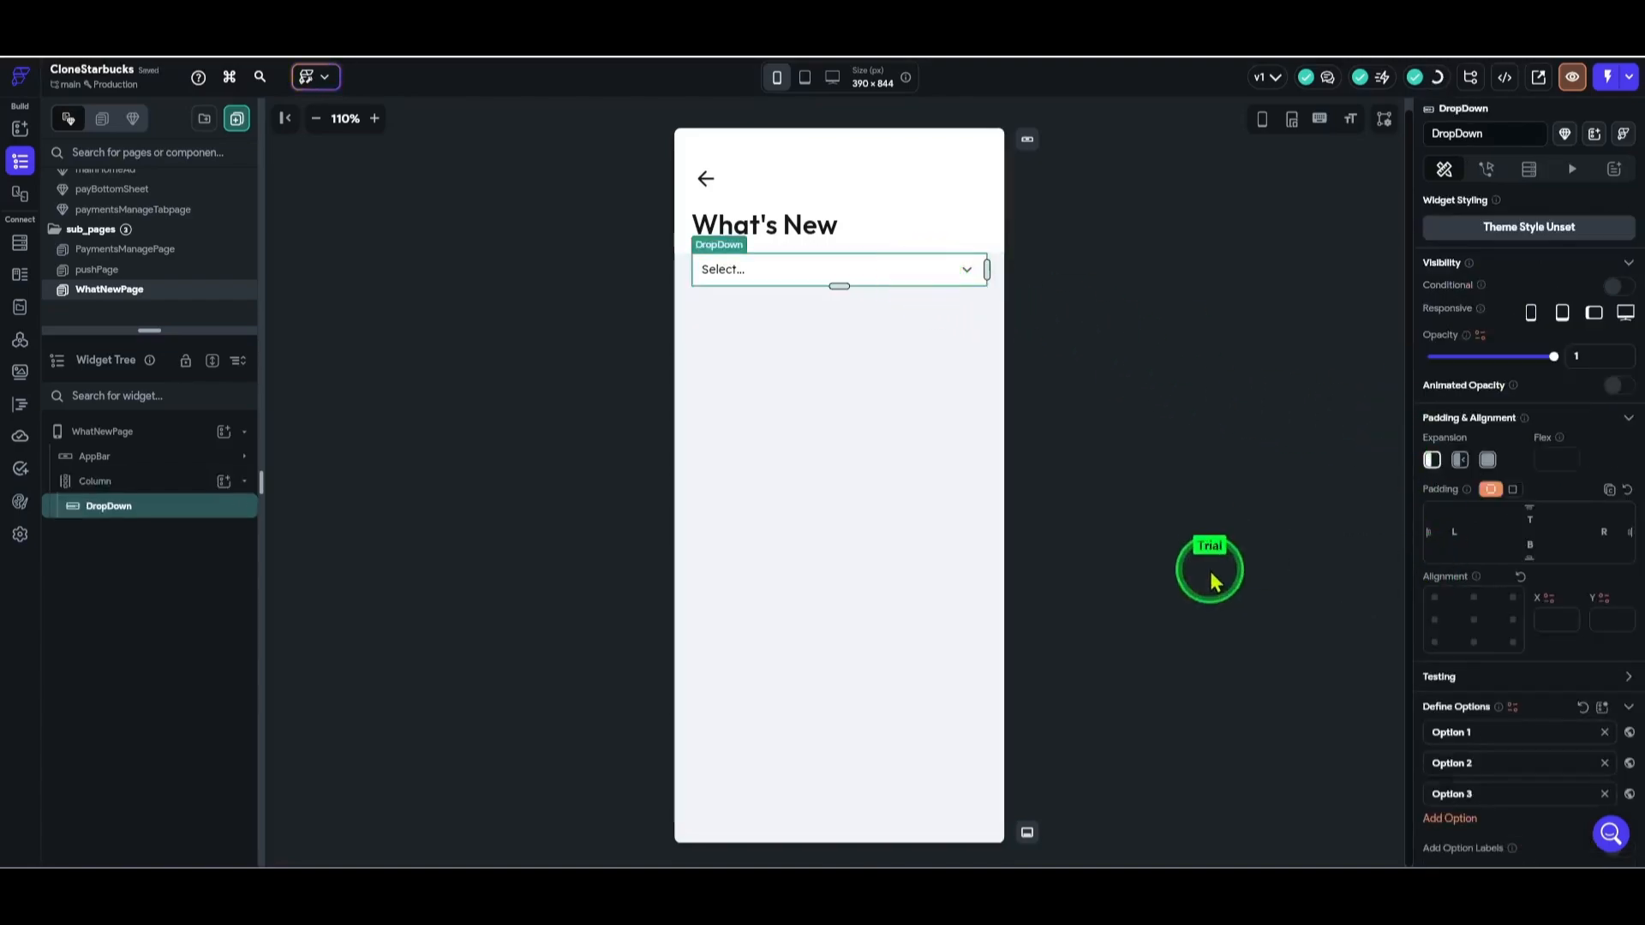
{"action": "scroll", "coordinate": [1508, 580], "scroll_direction": "down", "scroll_amount": 2}
{"action": "scroll", "coordinate": [1508, 581], "scroll_direction": "down", "scroll_amount": 5}
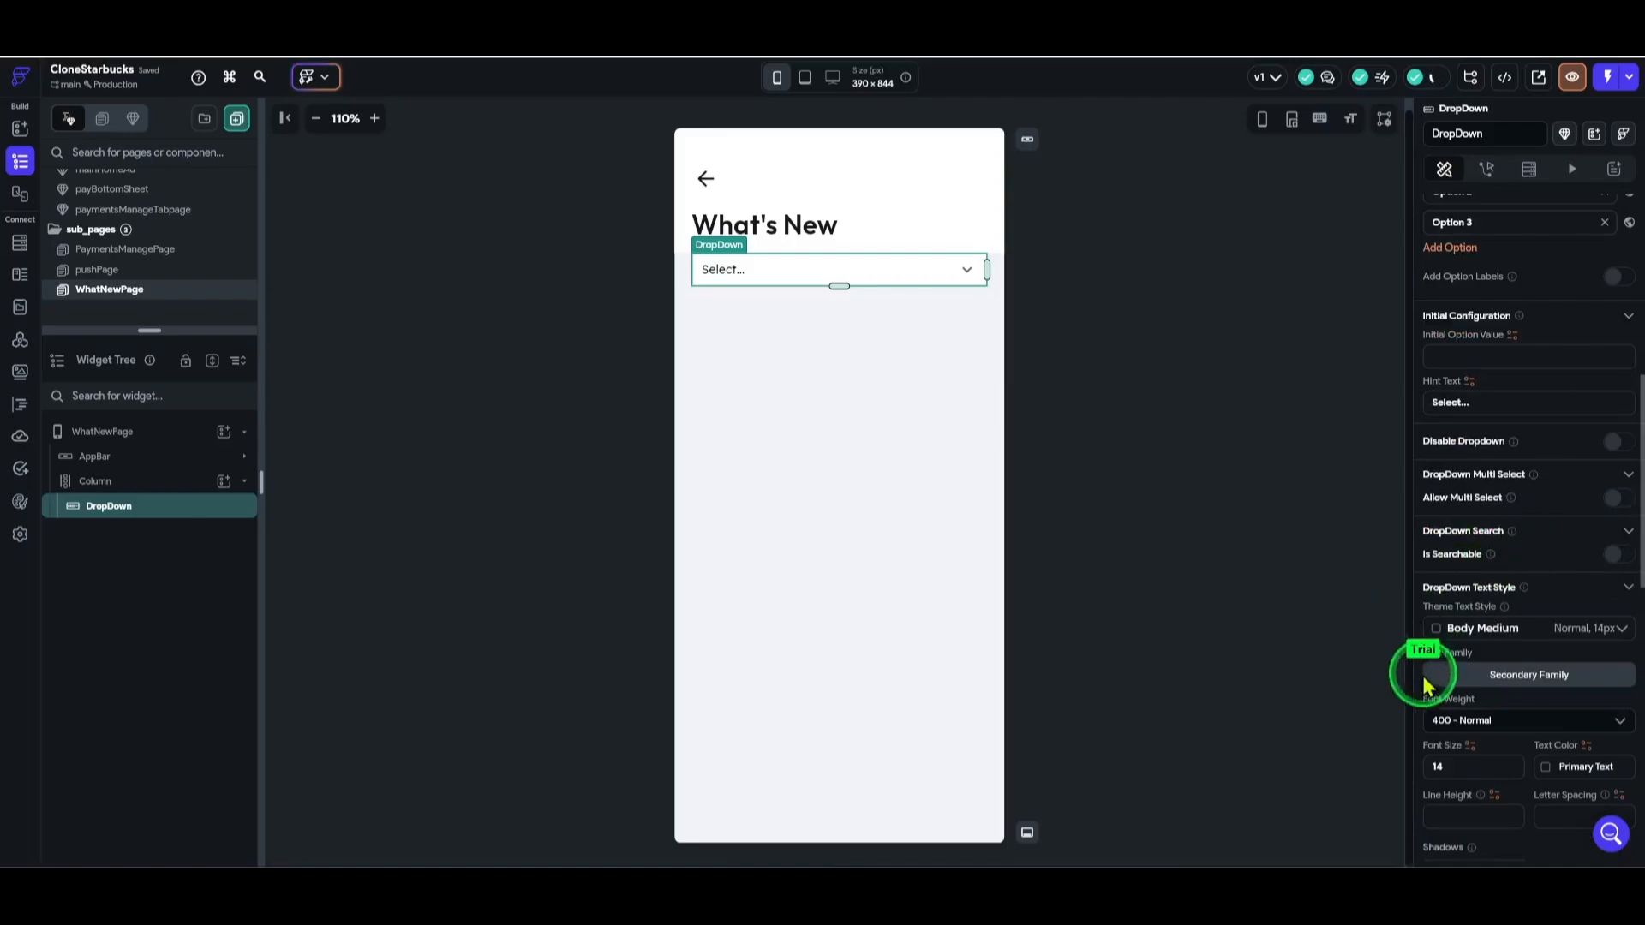
{"action": "scroll", "coordinate": [1520, 581], "scroll_direction": "down", "scroll_amount": 2}
{"action": "scroll", "coordinate": [1519, 578], "scroll_direction": "down", "scroll_amount": 6}
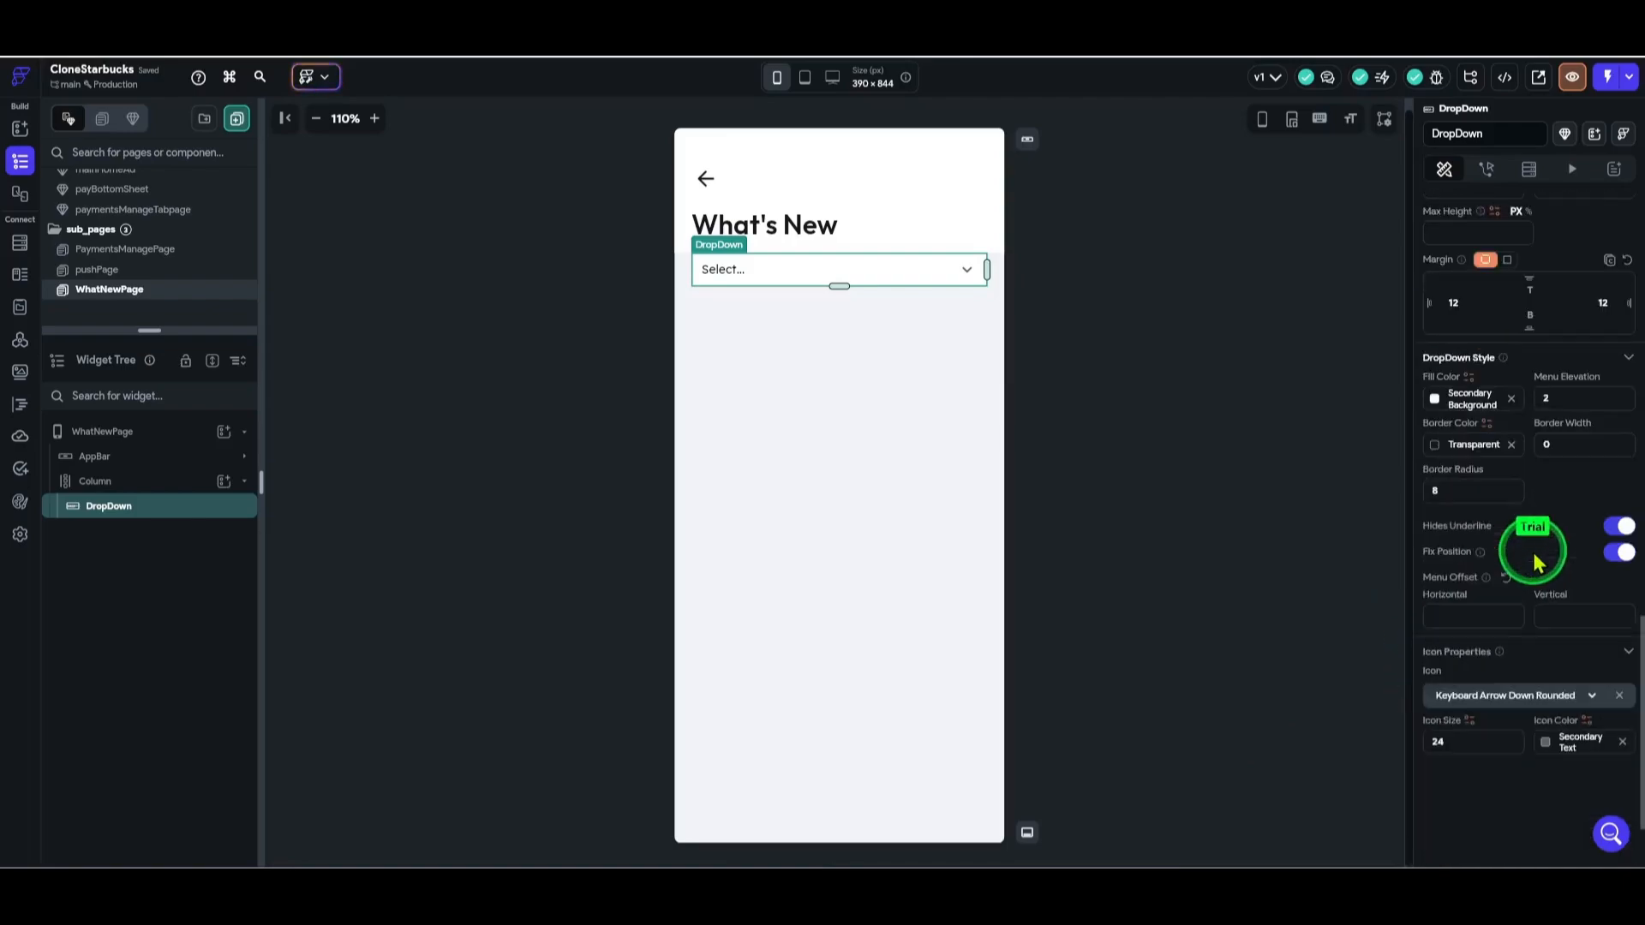
{"action": "mouse_move", "coordinate": [1204, 864]}
{"action": "left_click", "coordinate": [1176, 817]}
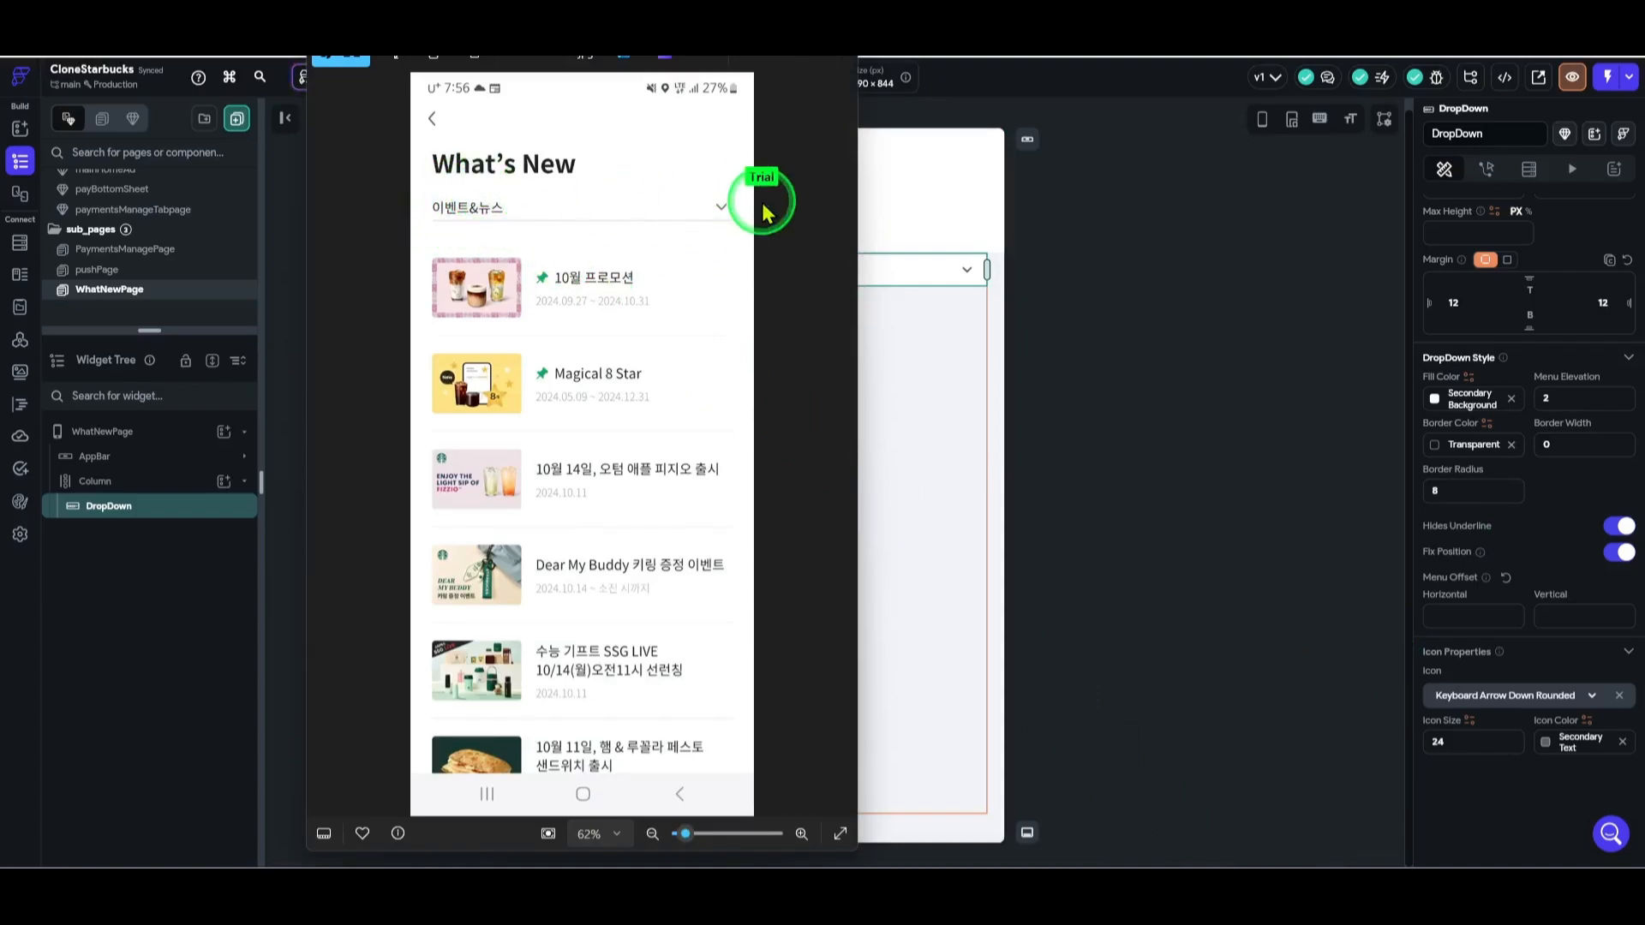
{"action": "left_click", "coordinate": [1531, 542]}
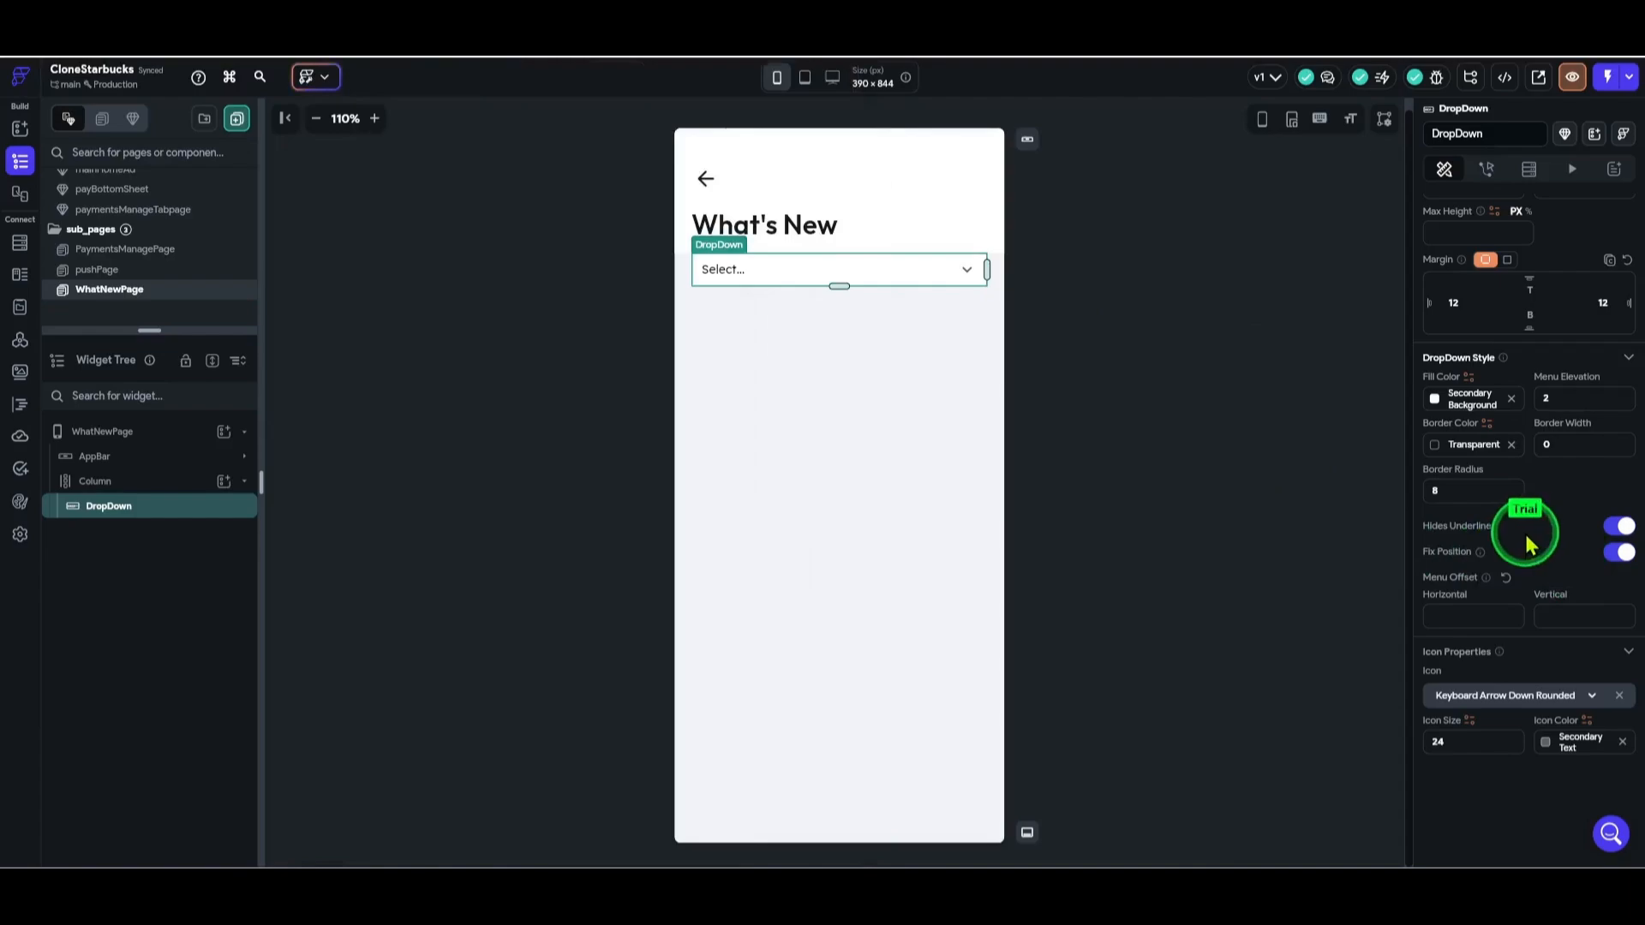
{"action": "left_click", "coordinate": [1619, 528]}
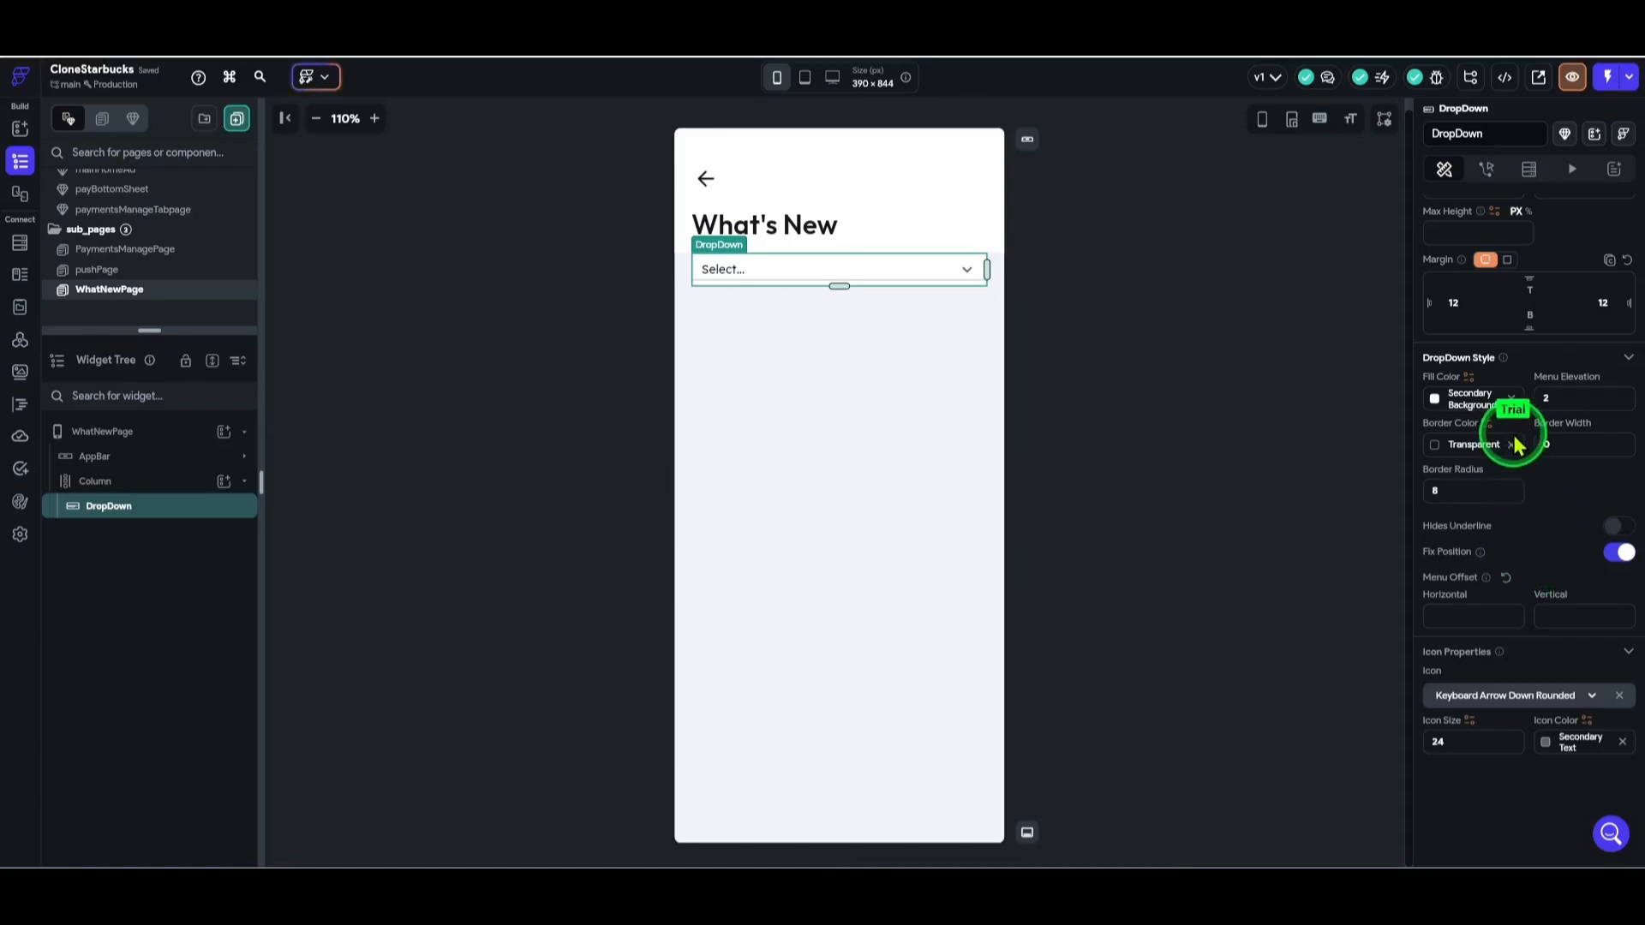
- Set the DropDown's bottom margin to 12 and compare the result with the reference screenshot
{"action": "left_click", "coordinate": [1556, 319]}
{"action": "type", "text": "12"}
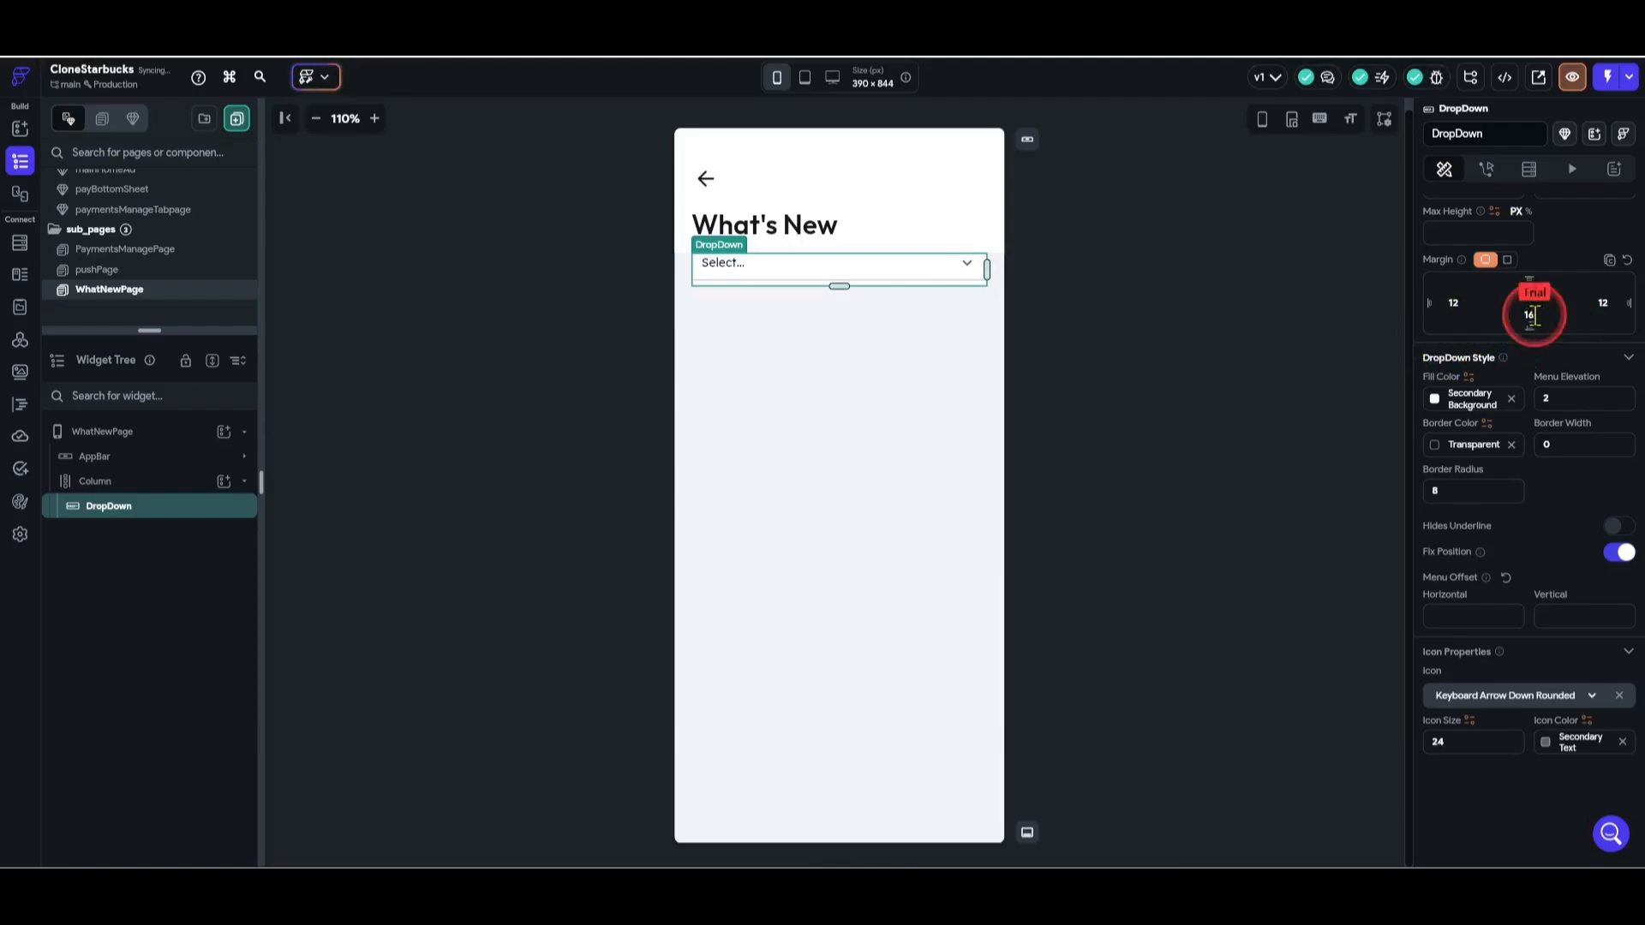
{"action": "left_click", "coordinate": [1200, 347]}
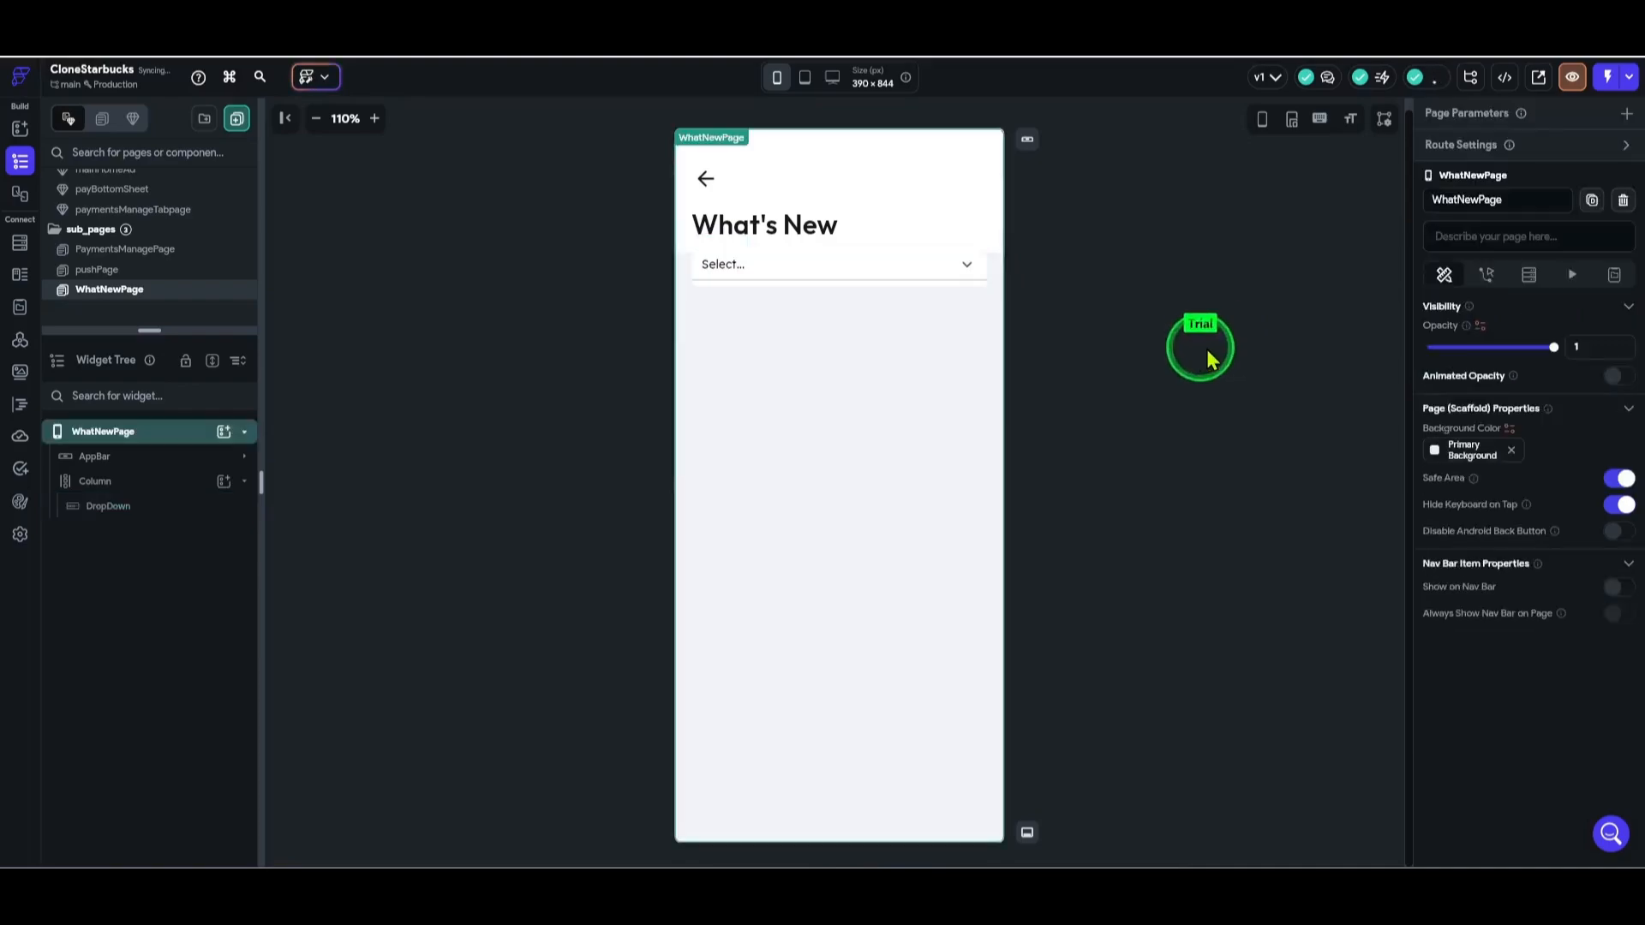
{"action": "mouse_move", "coordinate": [1213, 865]}
{"action": "left_click", "coordinate": [1161, 797]}
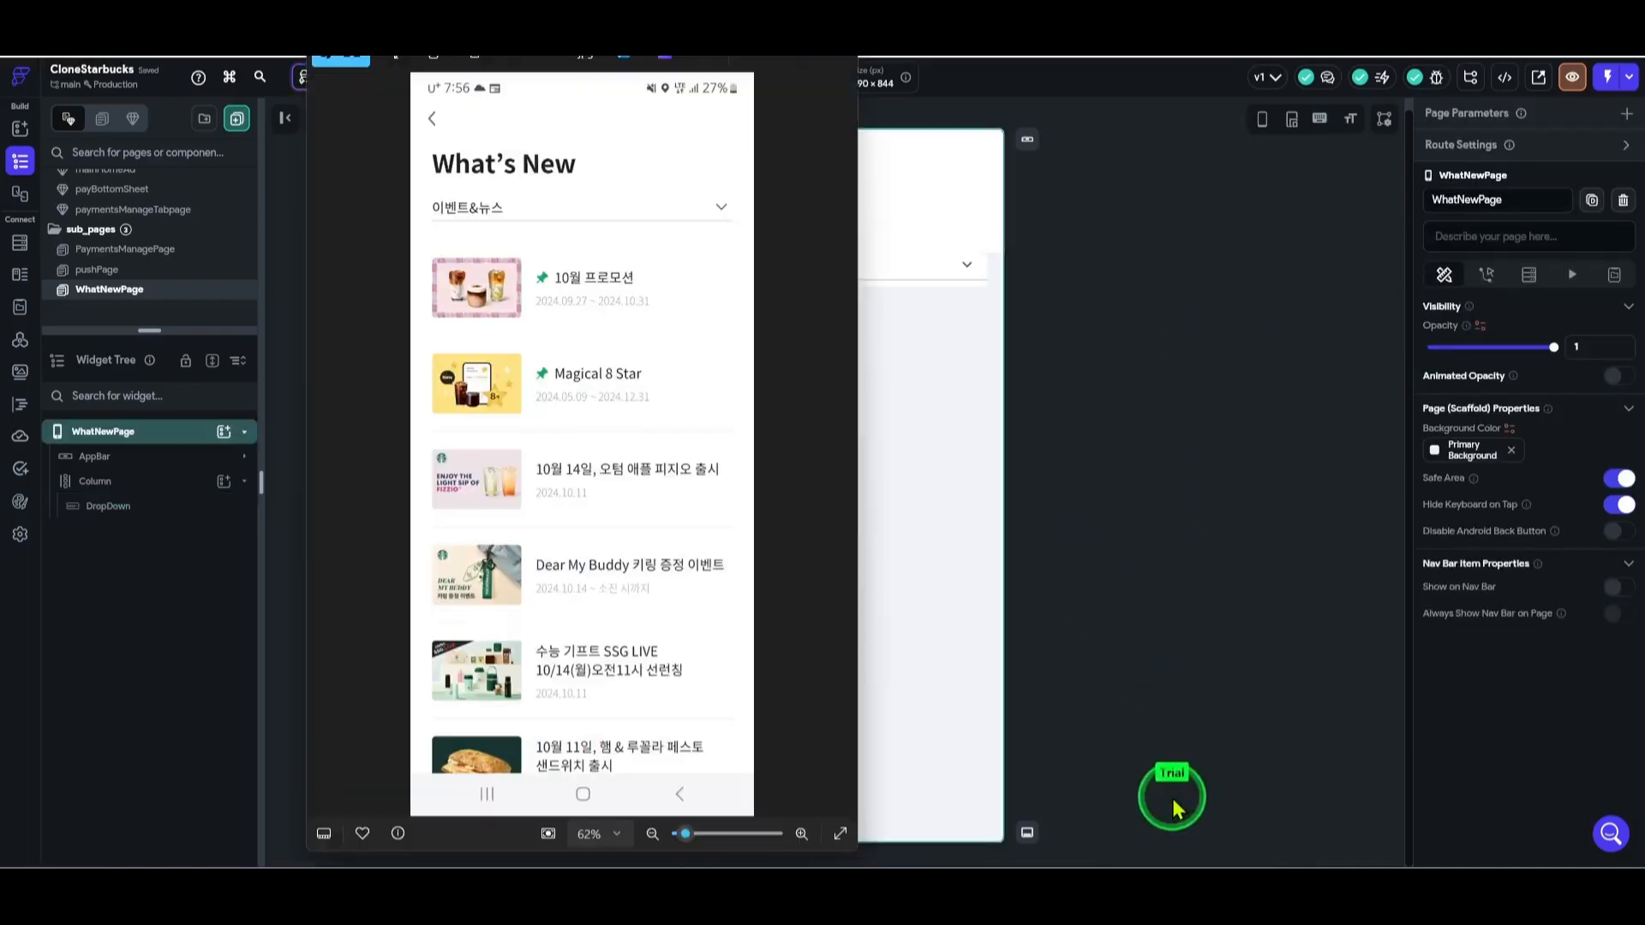
{"action": "left_click", "coordinate": [1293, 532]}
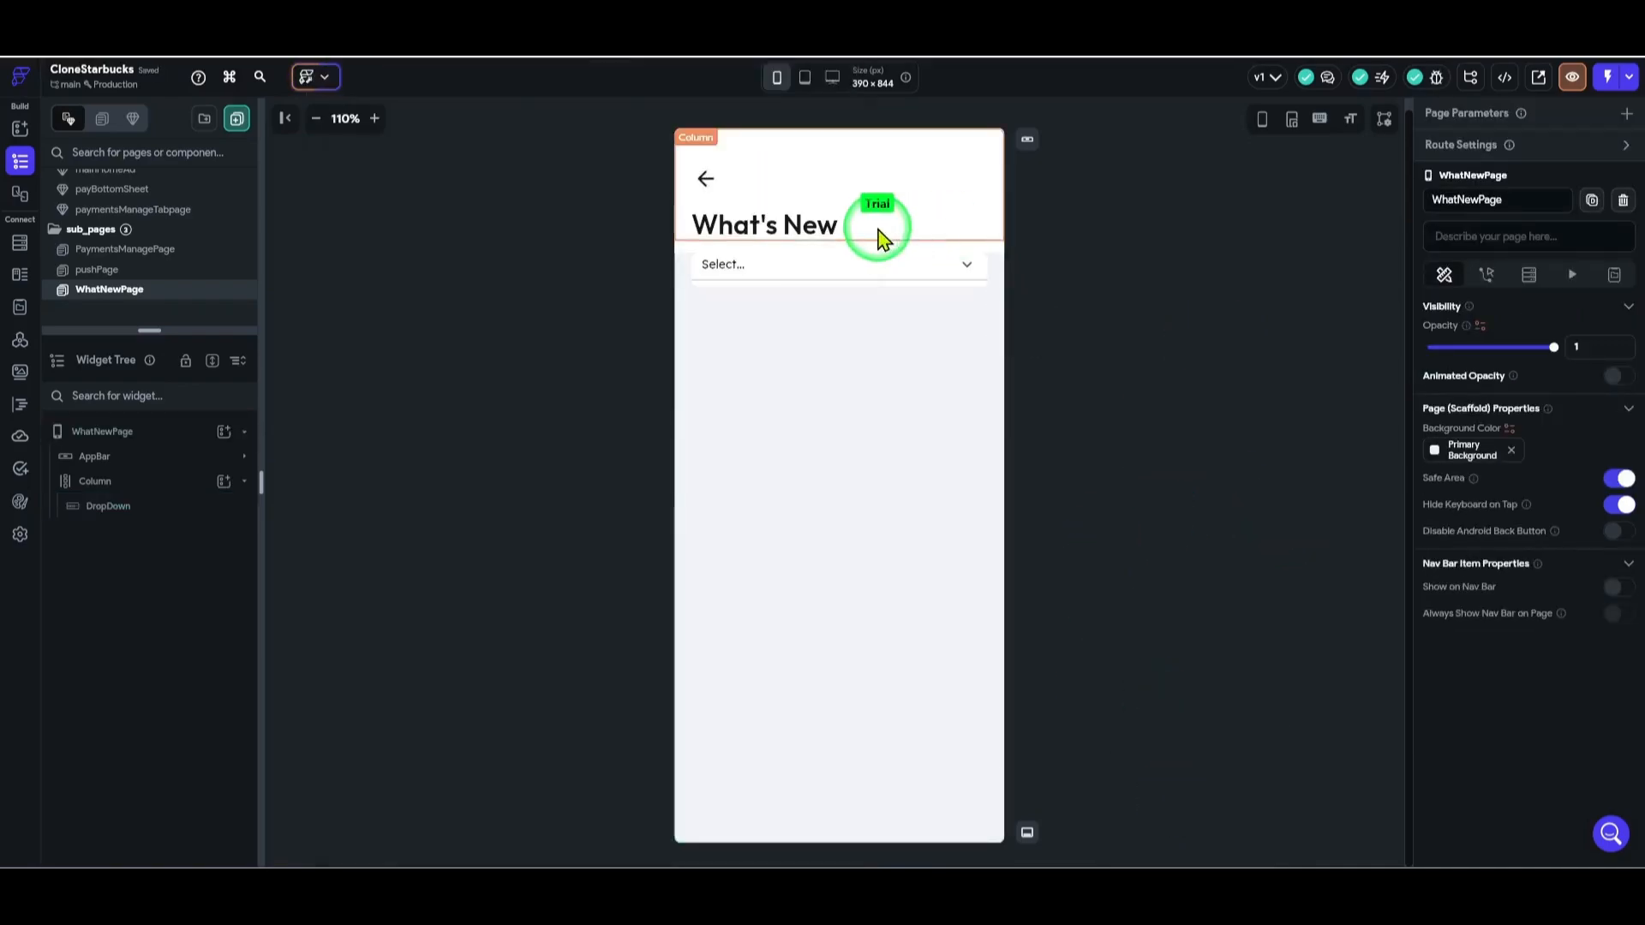
- Replace the DropDown's three options with 전체, 이벤트&뉴스 and 공지사항, following the open dropdown in reference screenshot 2.jpg
{"action": "left_click", "coordinate": [865, 272]}
{"action": "scroll", "coordinate": [1525, 600], "scroll_direction": "down", "scroll_amount": 5}
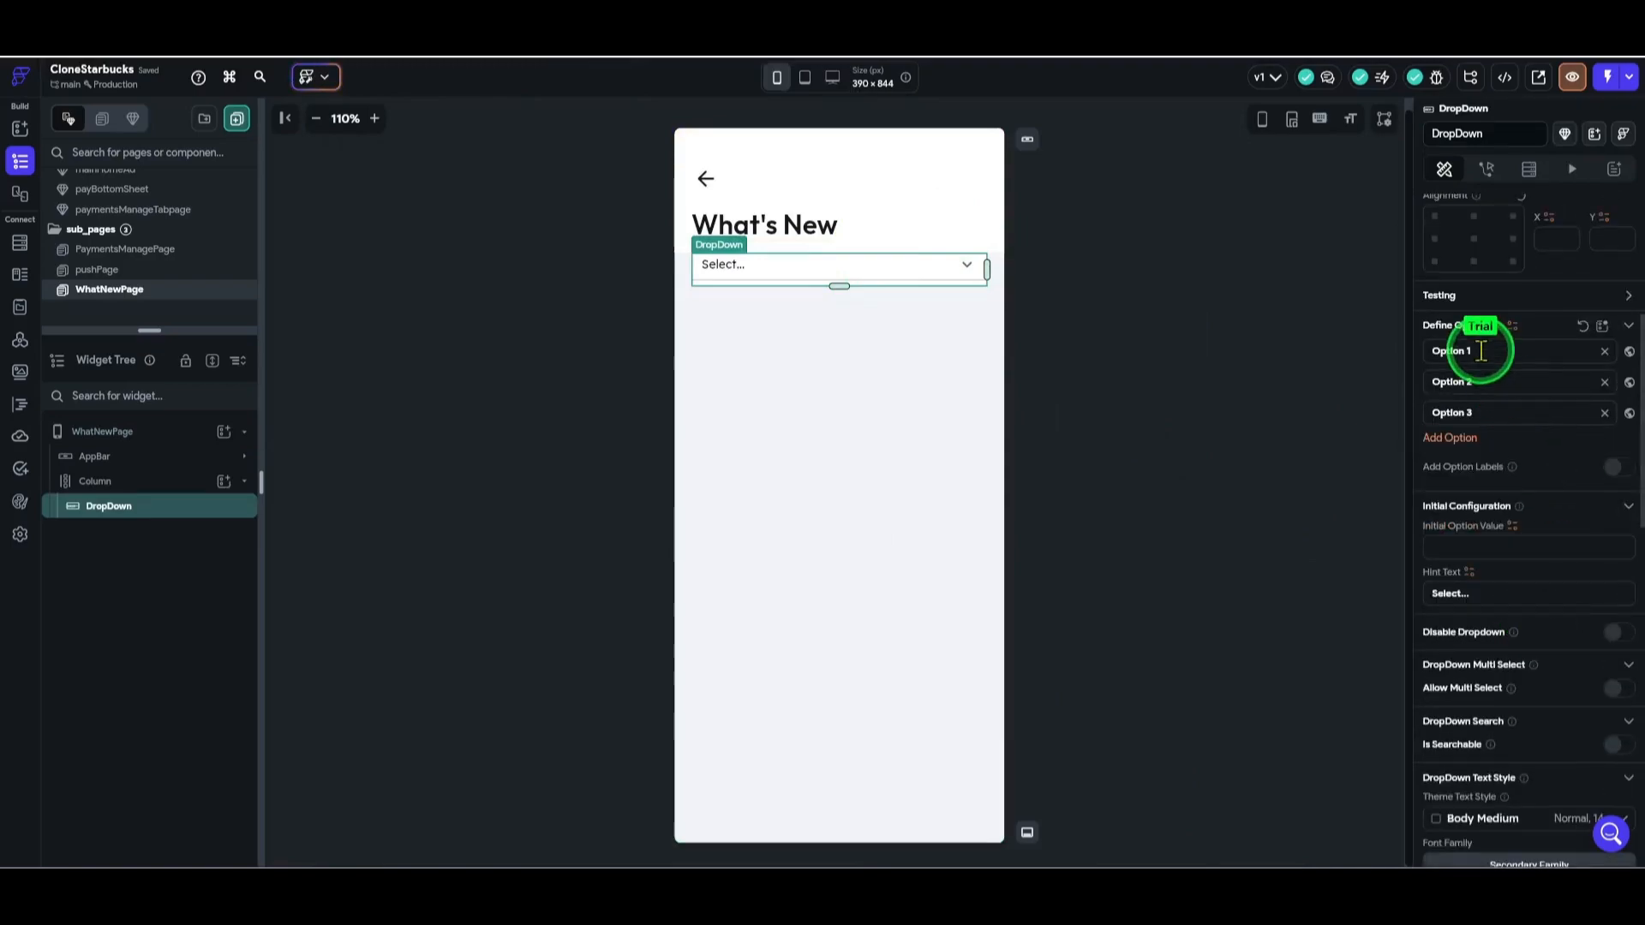
{"action": "mouse_move", "coordinate": [1204, 868]}
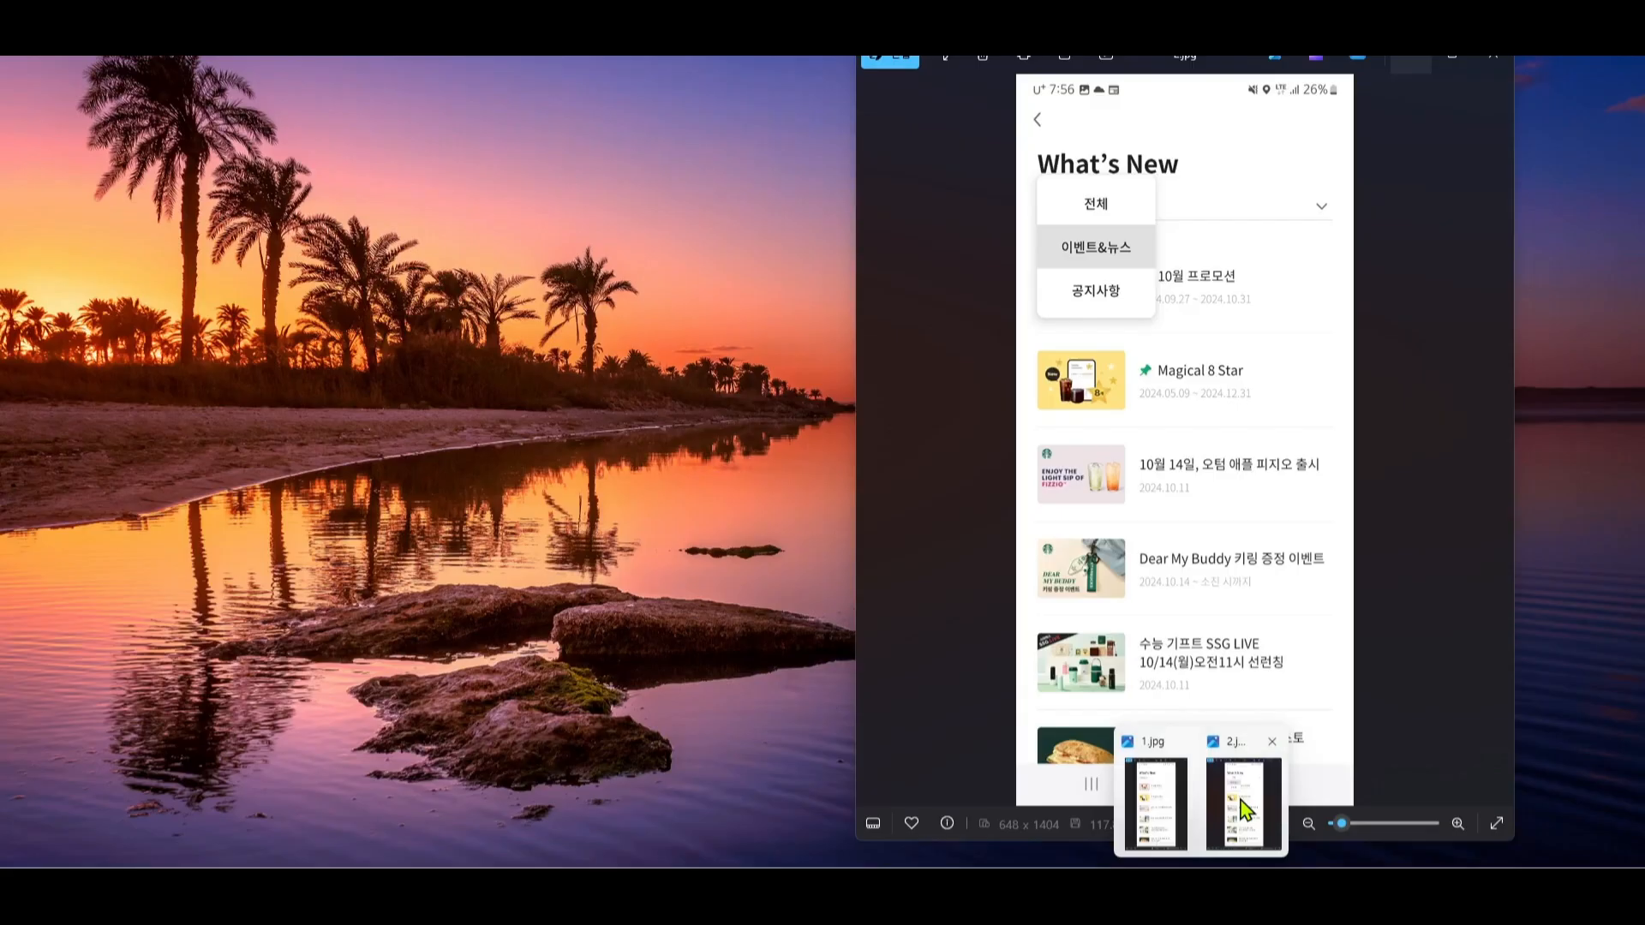
{"action": "left_click", "coordinate": [1237, 806]}
{"action": "left_click", "coordinate": [1226, 59]}
{"action": "left_click_drag", "start_coordinate": [1237, 57], "coordinate": [458, 50]}
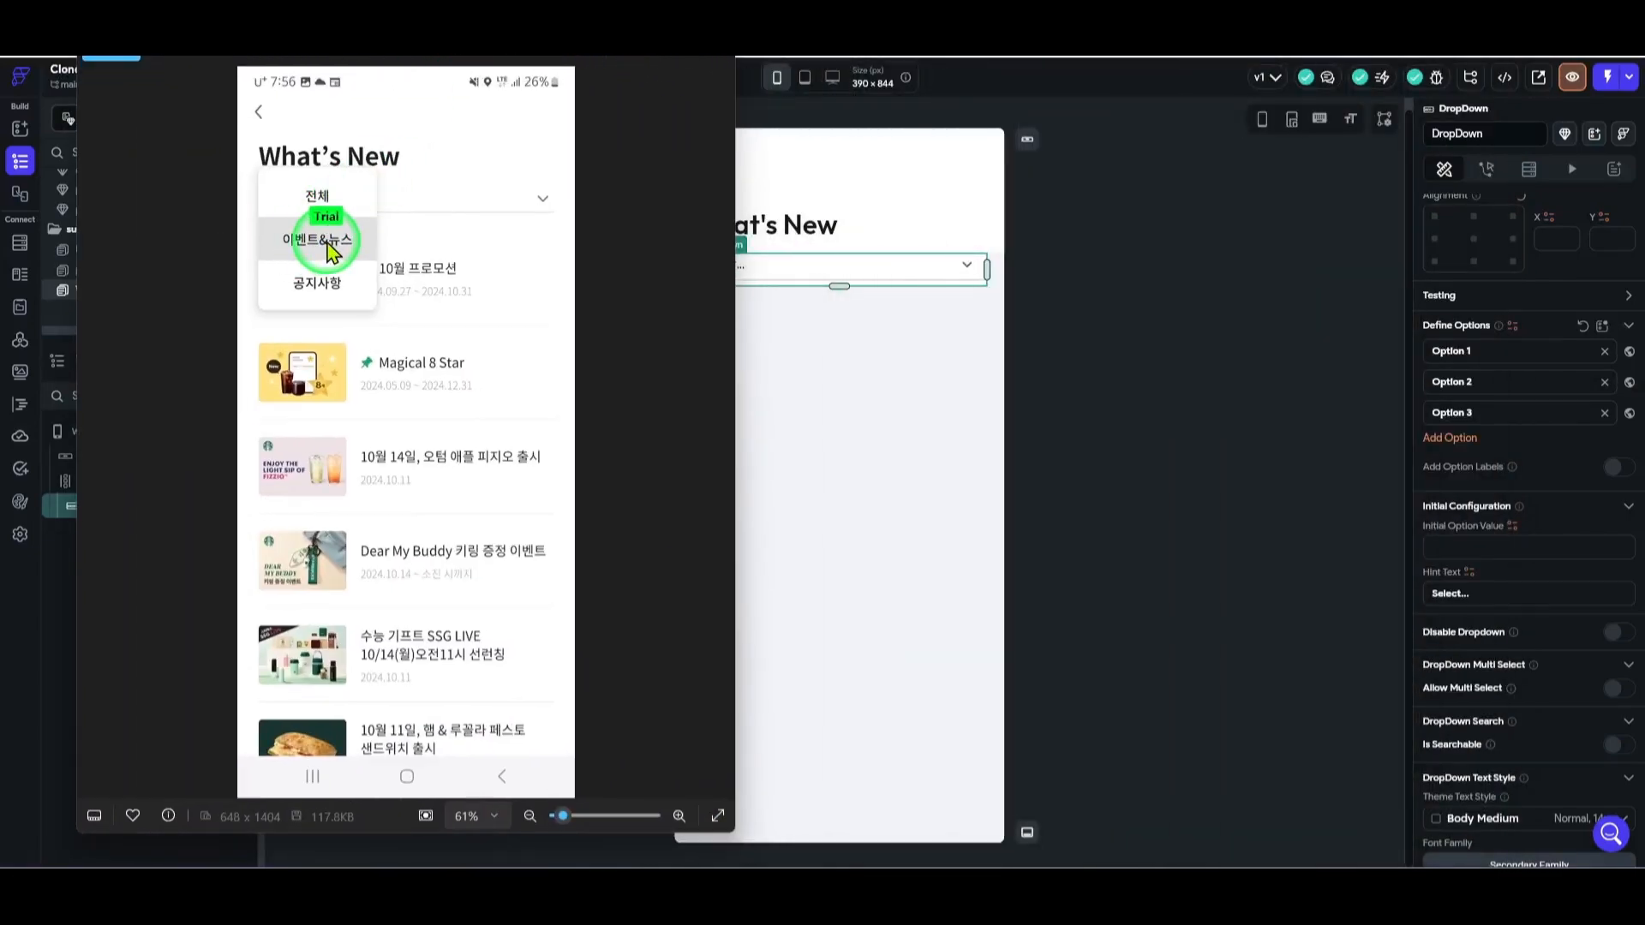
{"action": "left_click", "coordinate": [634, 56]}
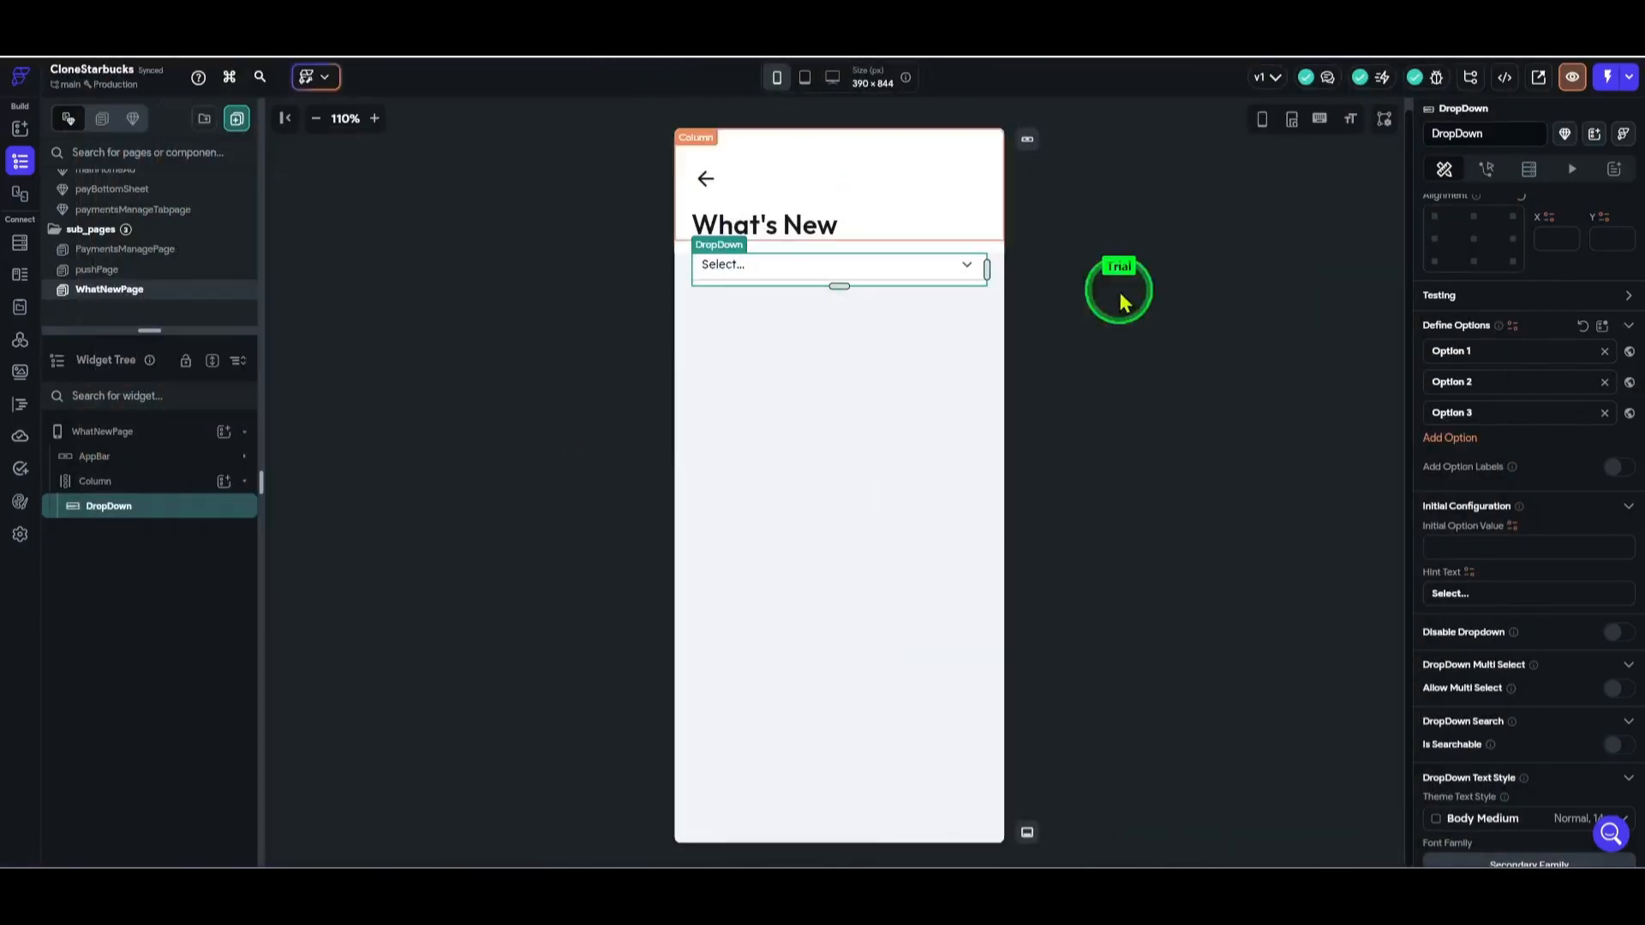
{"action": "left_click_drag", "start_coordinate": [1496, 354], "coordinate": [1369, 363]}
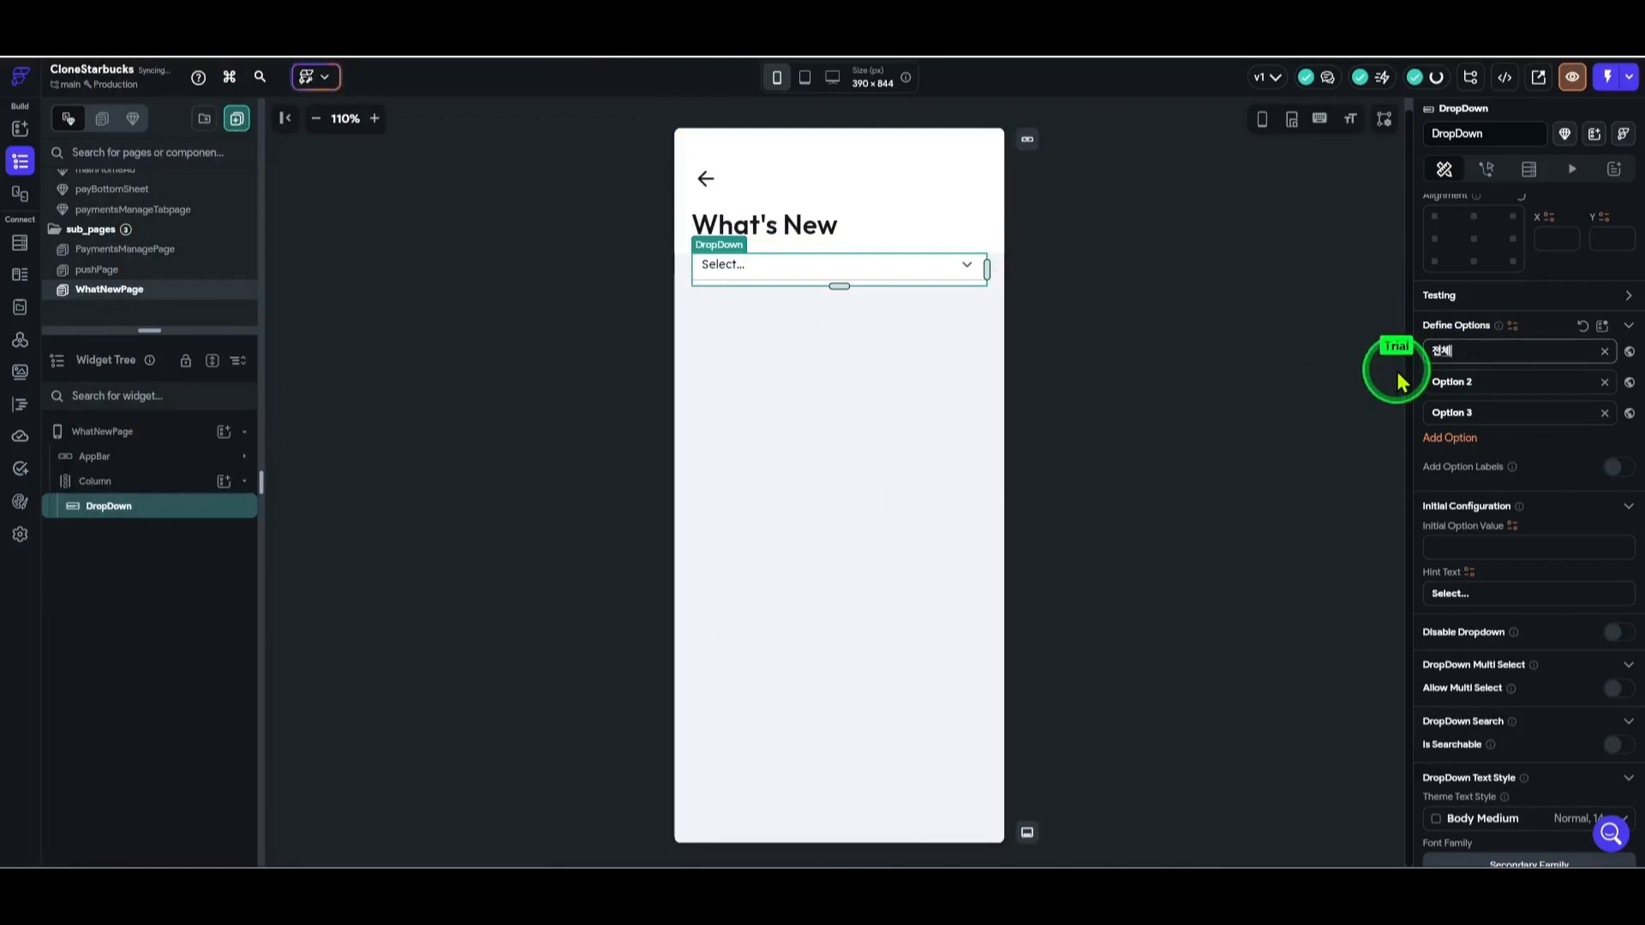
{"action": "left_click_drag", "start_coordinate": [1534, 383], "coordinate": [1344, 374]}
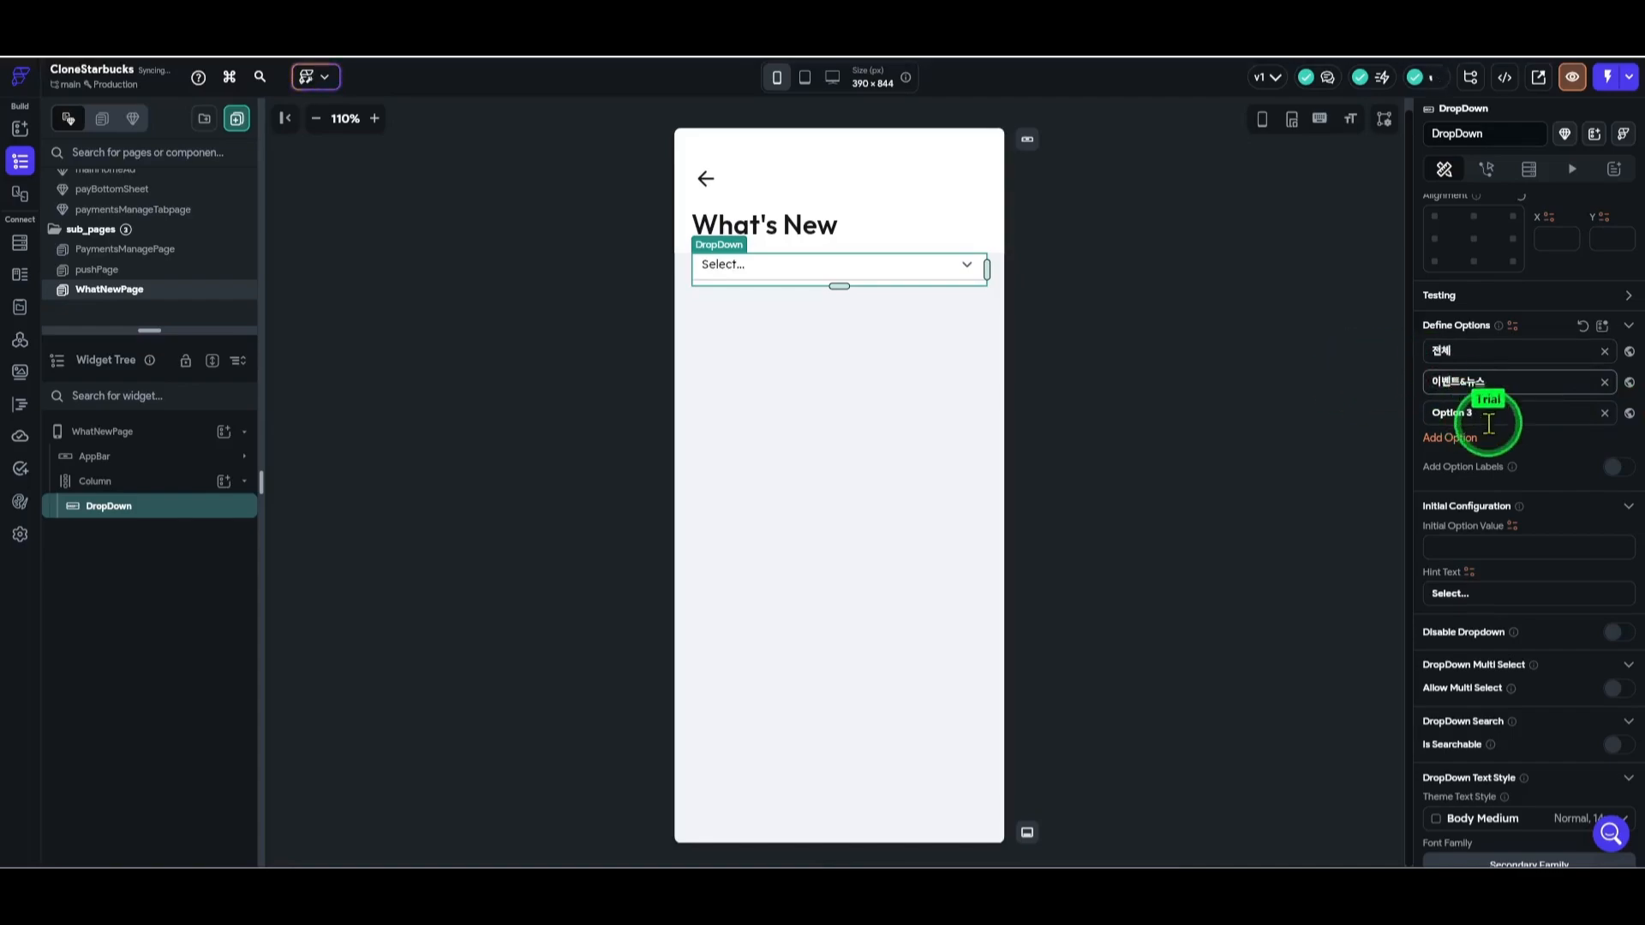
{"action": "key", "text": "Tab"}
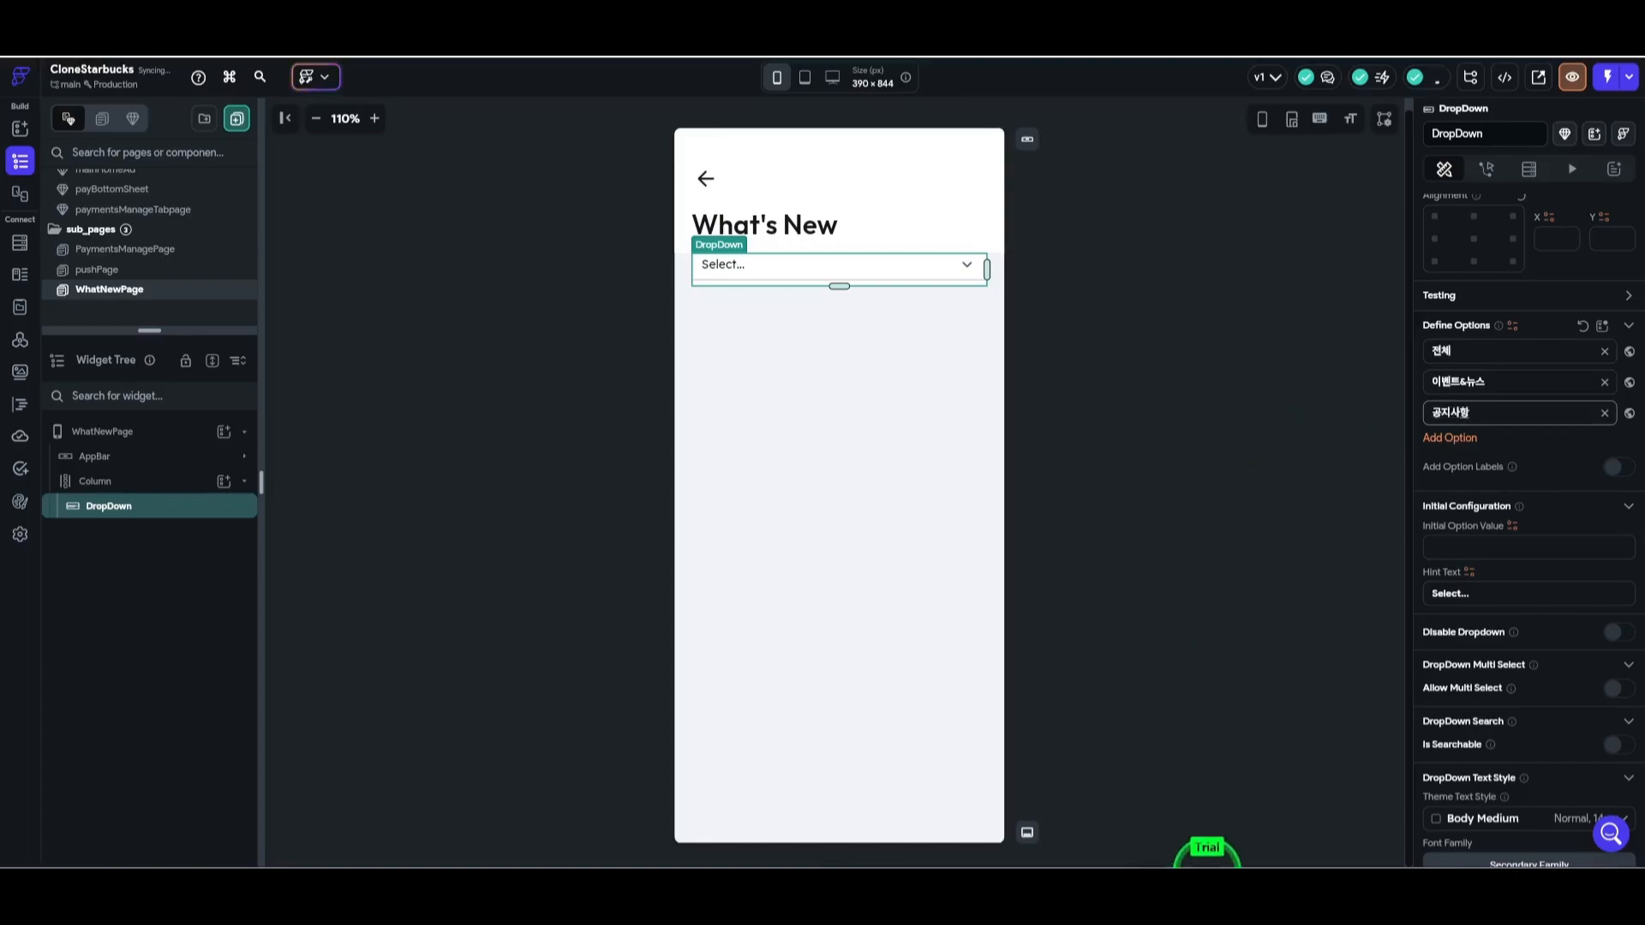
- Recheck both reference screenshots, clear the DropDown's hint text and set its initial option value to 전체
{"action": "mouse_move", "coordinate": [1198, 881]}
{"action": "left_click", "coordinate": [1180, 843]}
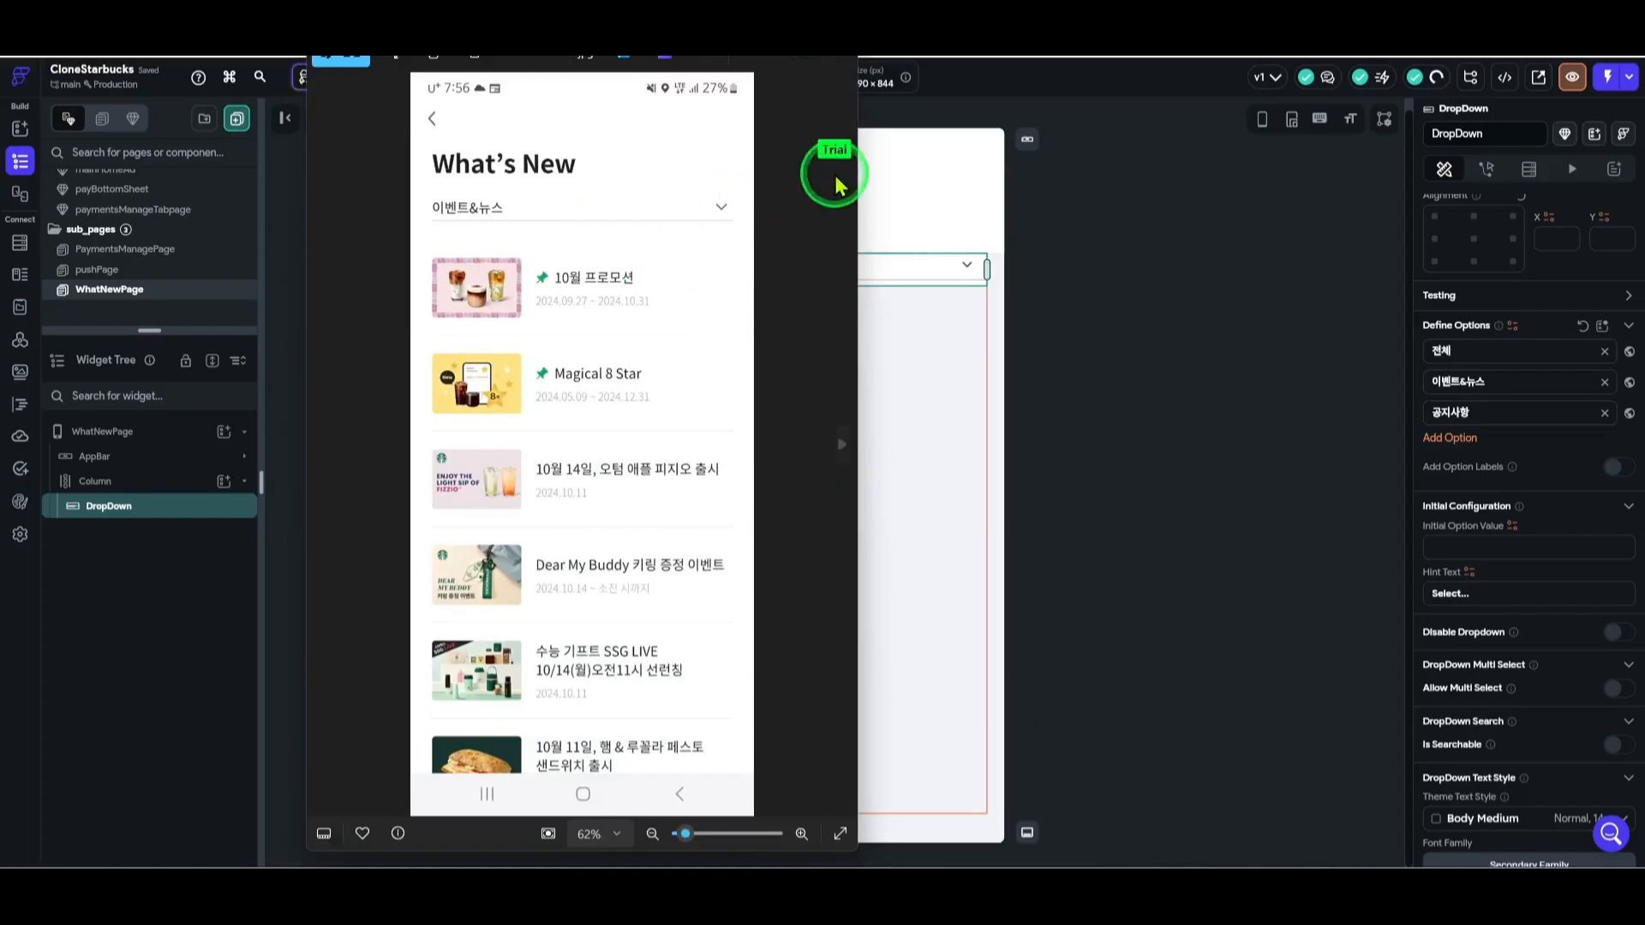
{"action": "mouse_move", "coordinate": [1233, 874]}
{"action": "left_click", "coordinate": [1240, 823]}
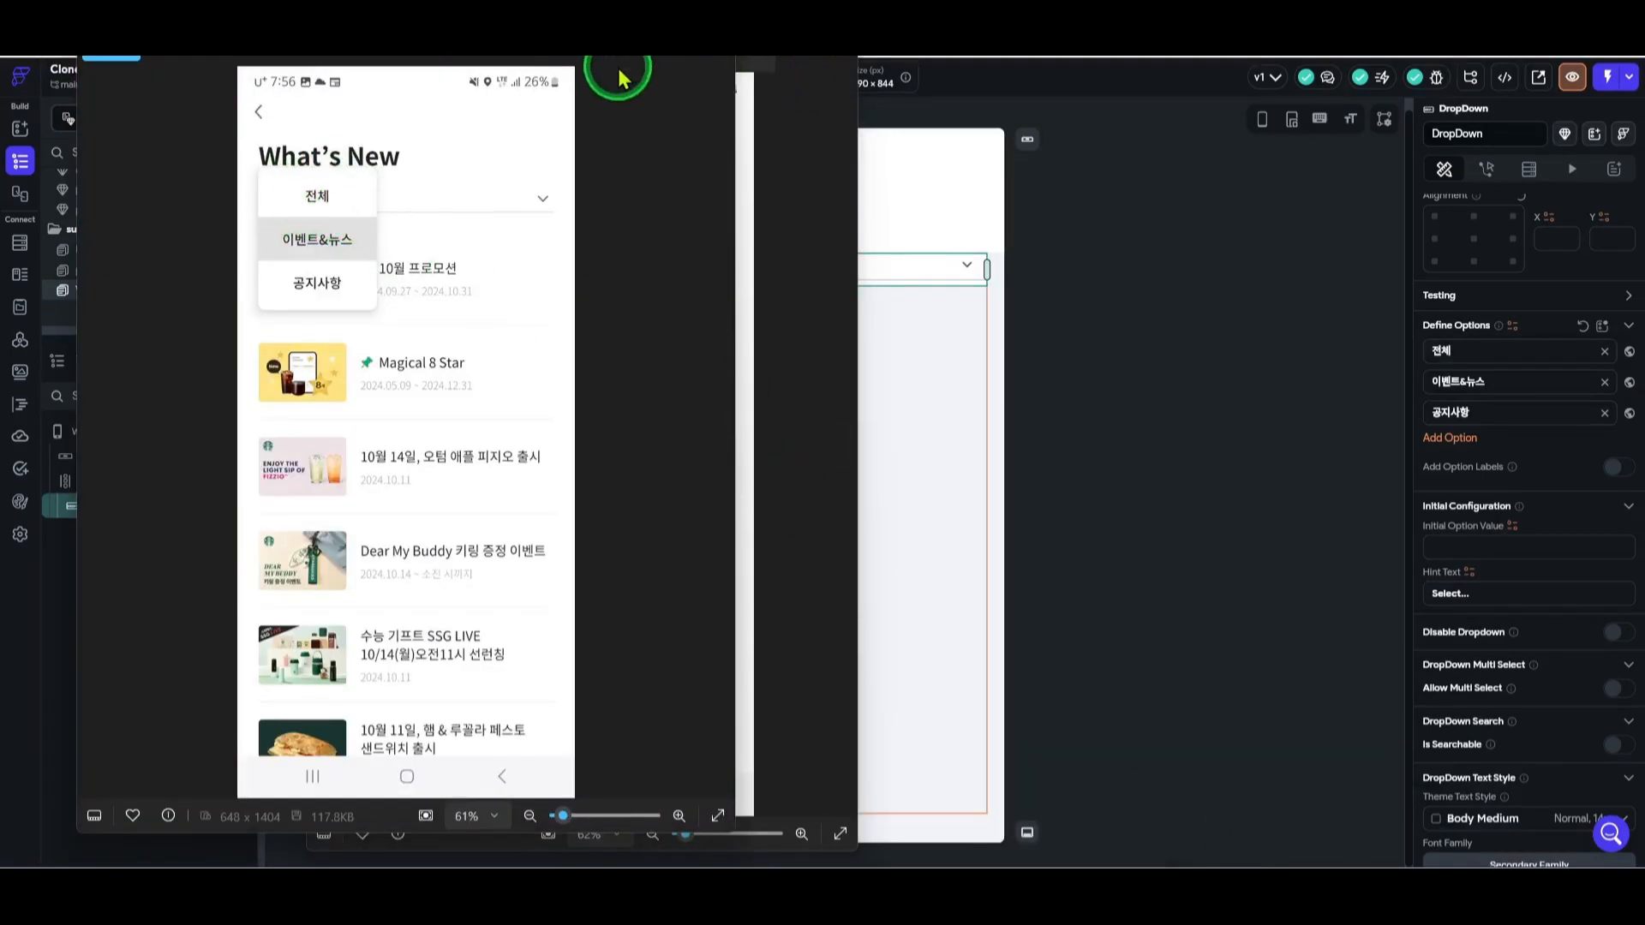
{"action": "left_click", "coordinate": [754, 64]}
{"action": "left_click", "coordinate": [754, 63]}
{"action": "scroll", "coordinate": [1525, 505], "scroll_direction": "down", "scroll_amount": 2}
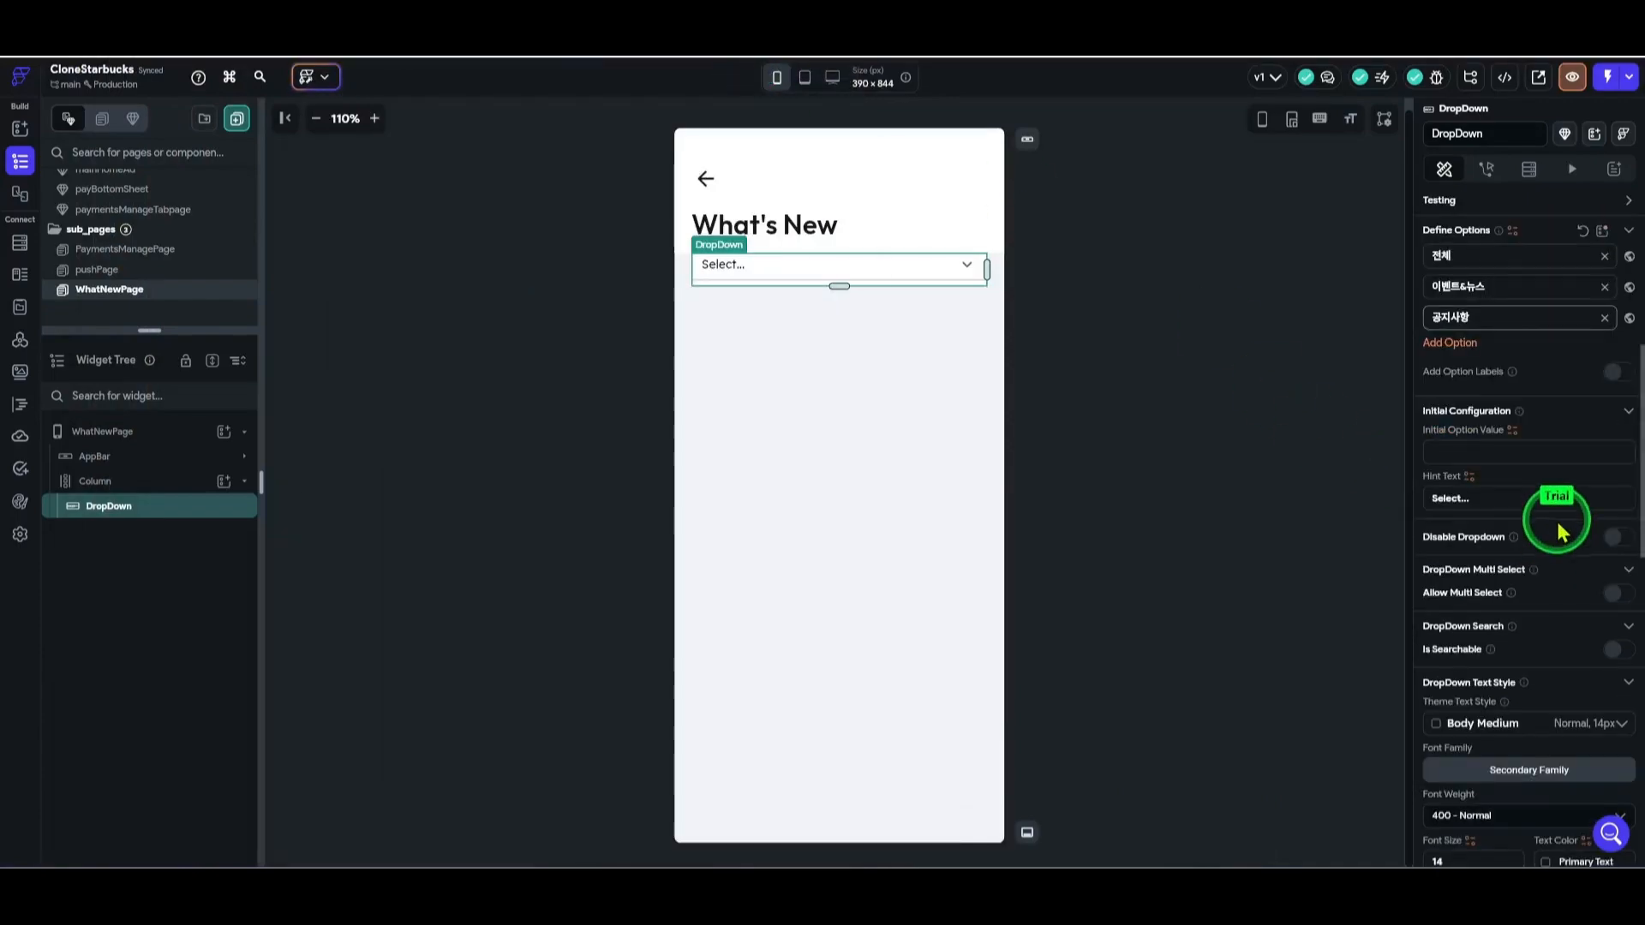
{"action": "key", "text": "BackSpace"}
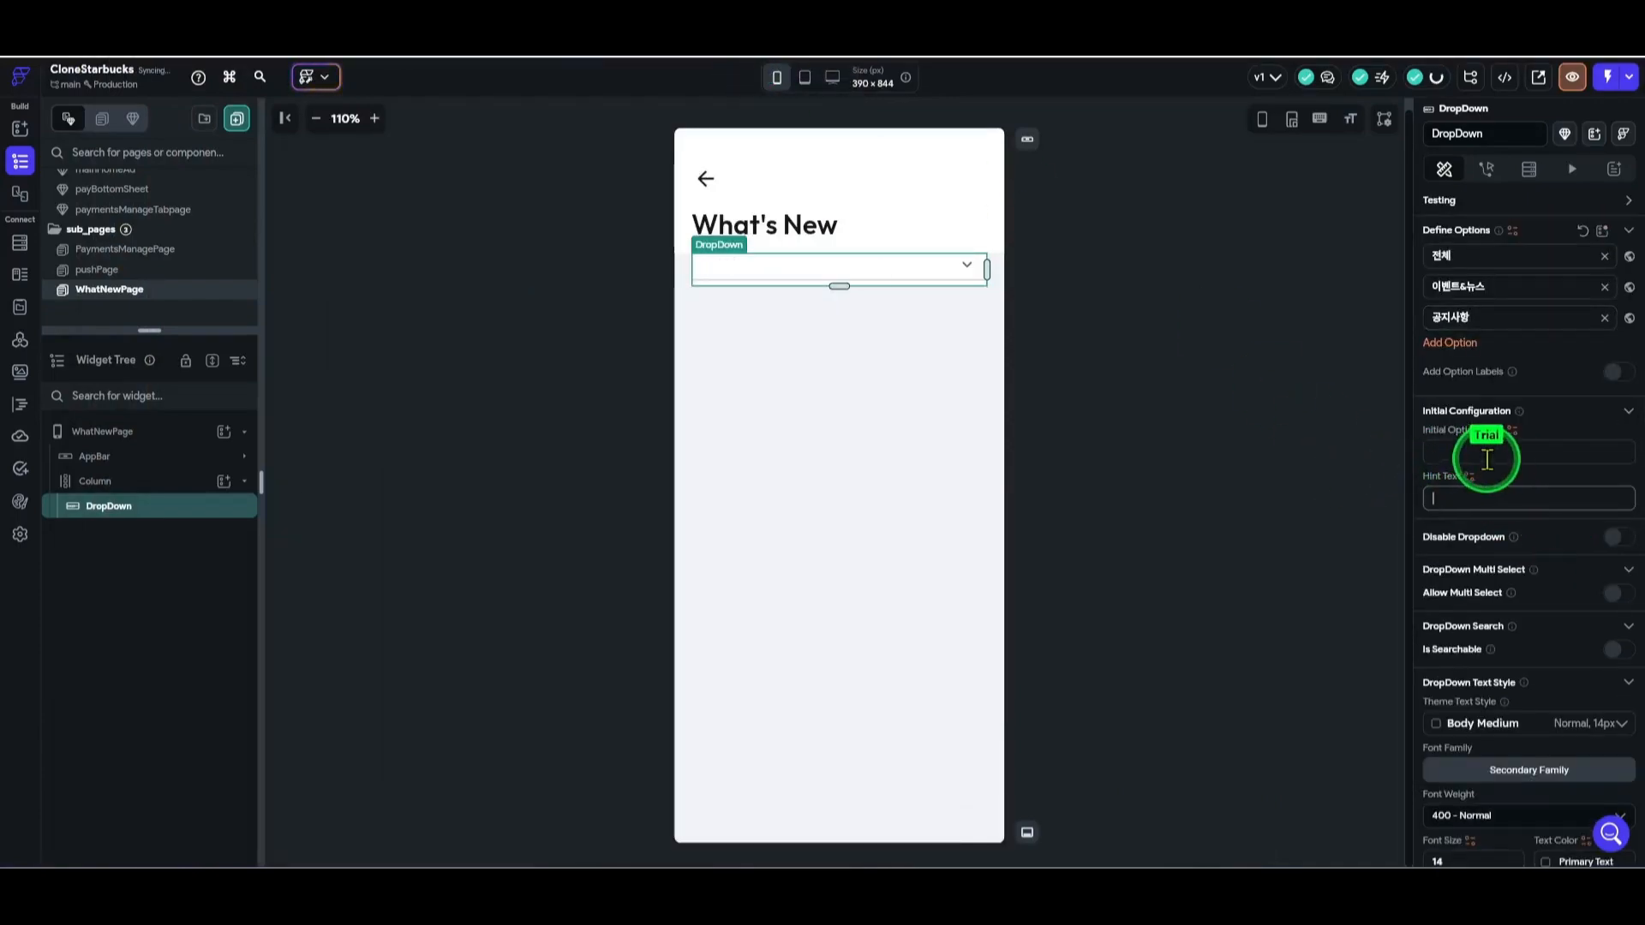
{"action": "left_click", "coordinate": [1492, 455]}
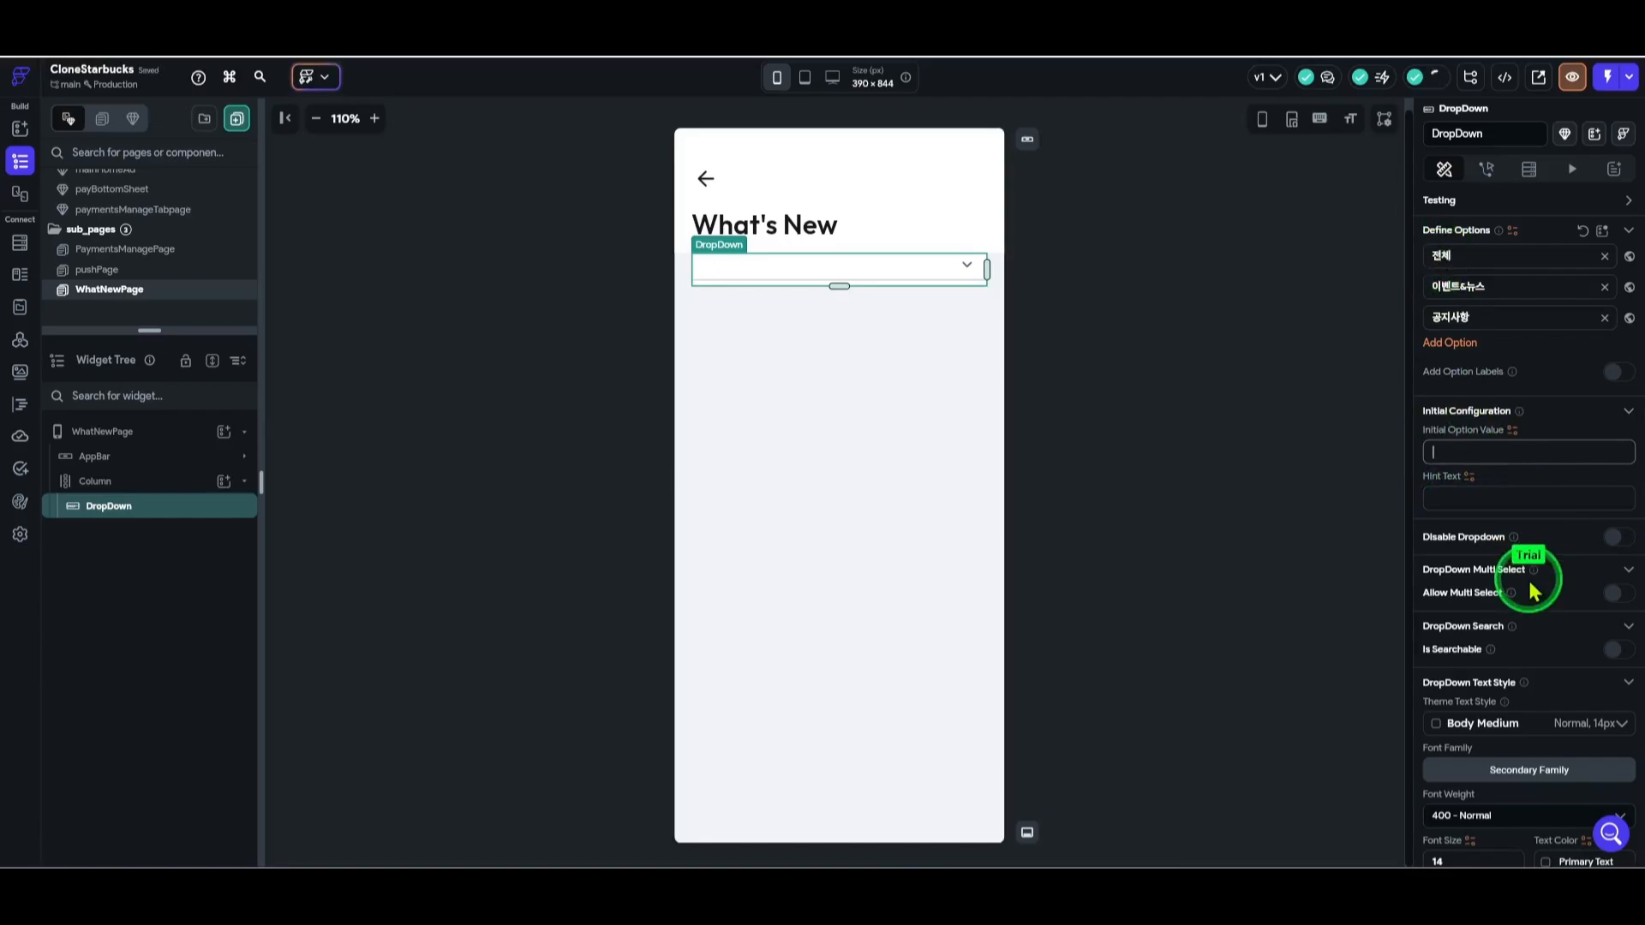
{"action": "left_click_drag", "start_coordinate": [1472, 255], "coordinate": [1369, 254]}
{"action": "left_click", "coordinate": [1460, 449]}
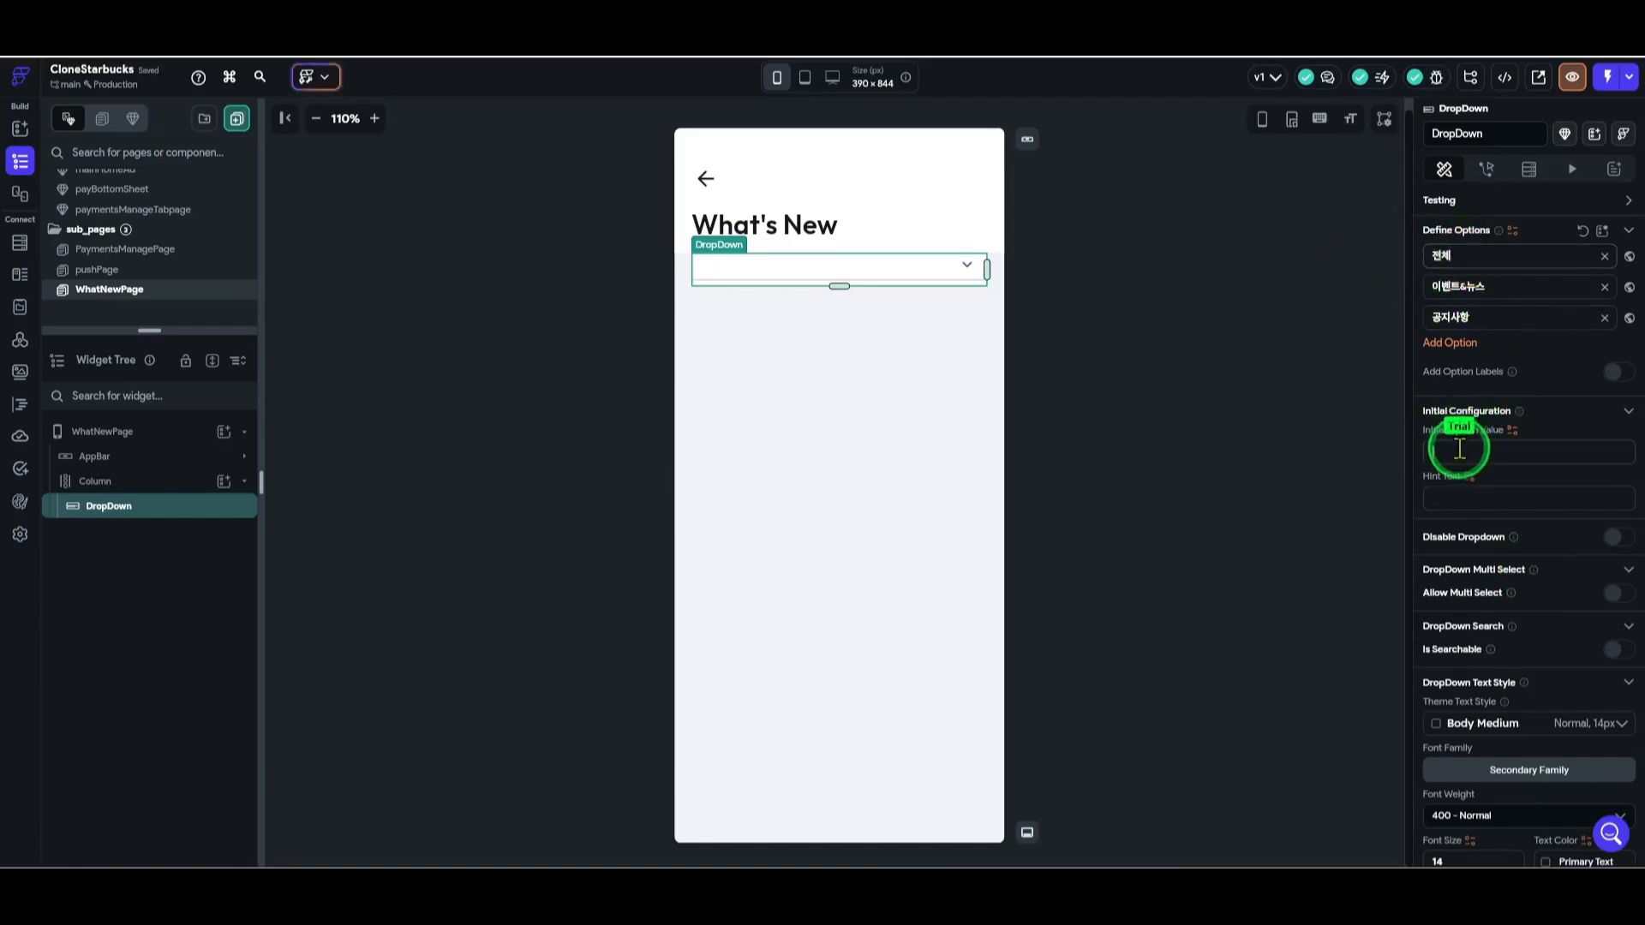
{"action": "left_click", "coordinate": [1233, 447]}
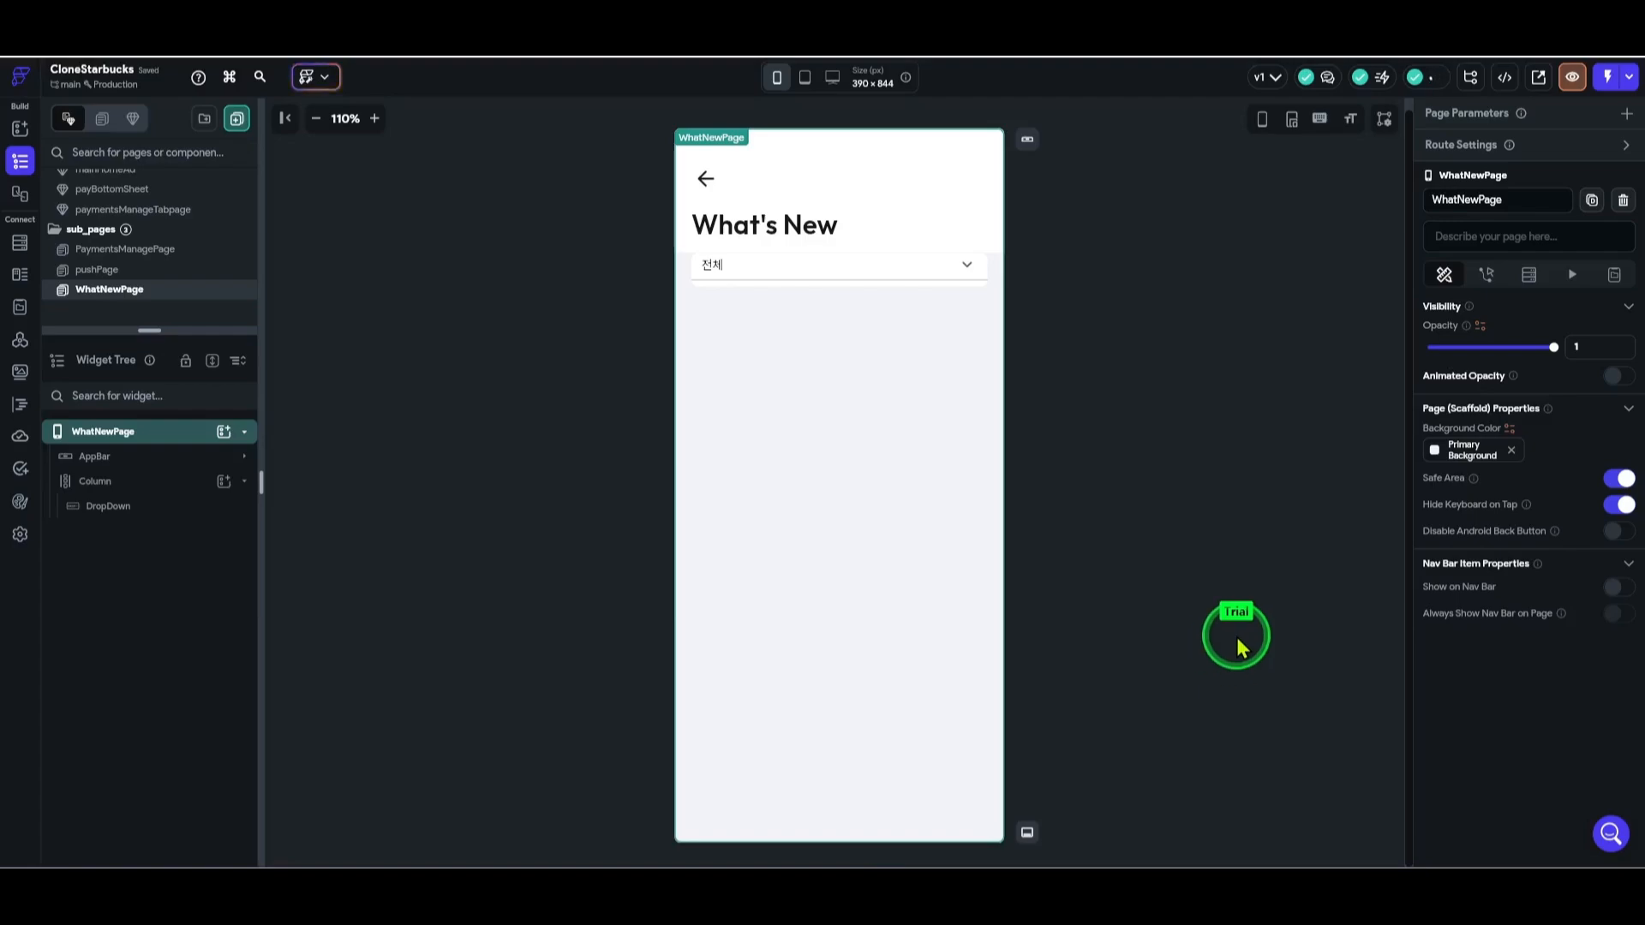
- Check the news list in the reference screenshot and add a ListView inside the Column below the DropDown
{"action": "mouse_move", "coordinate": [1201, 895]}
{"action": "left_click", "coordinate": [1168, 815]}
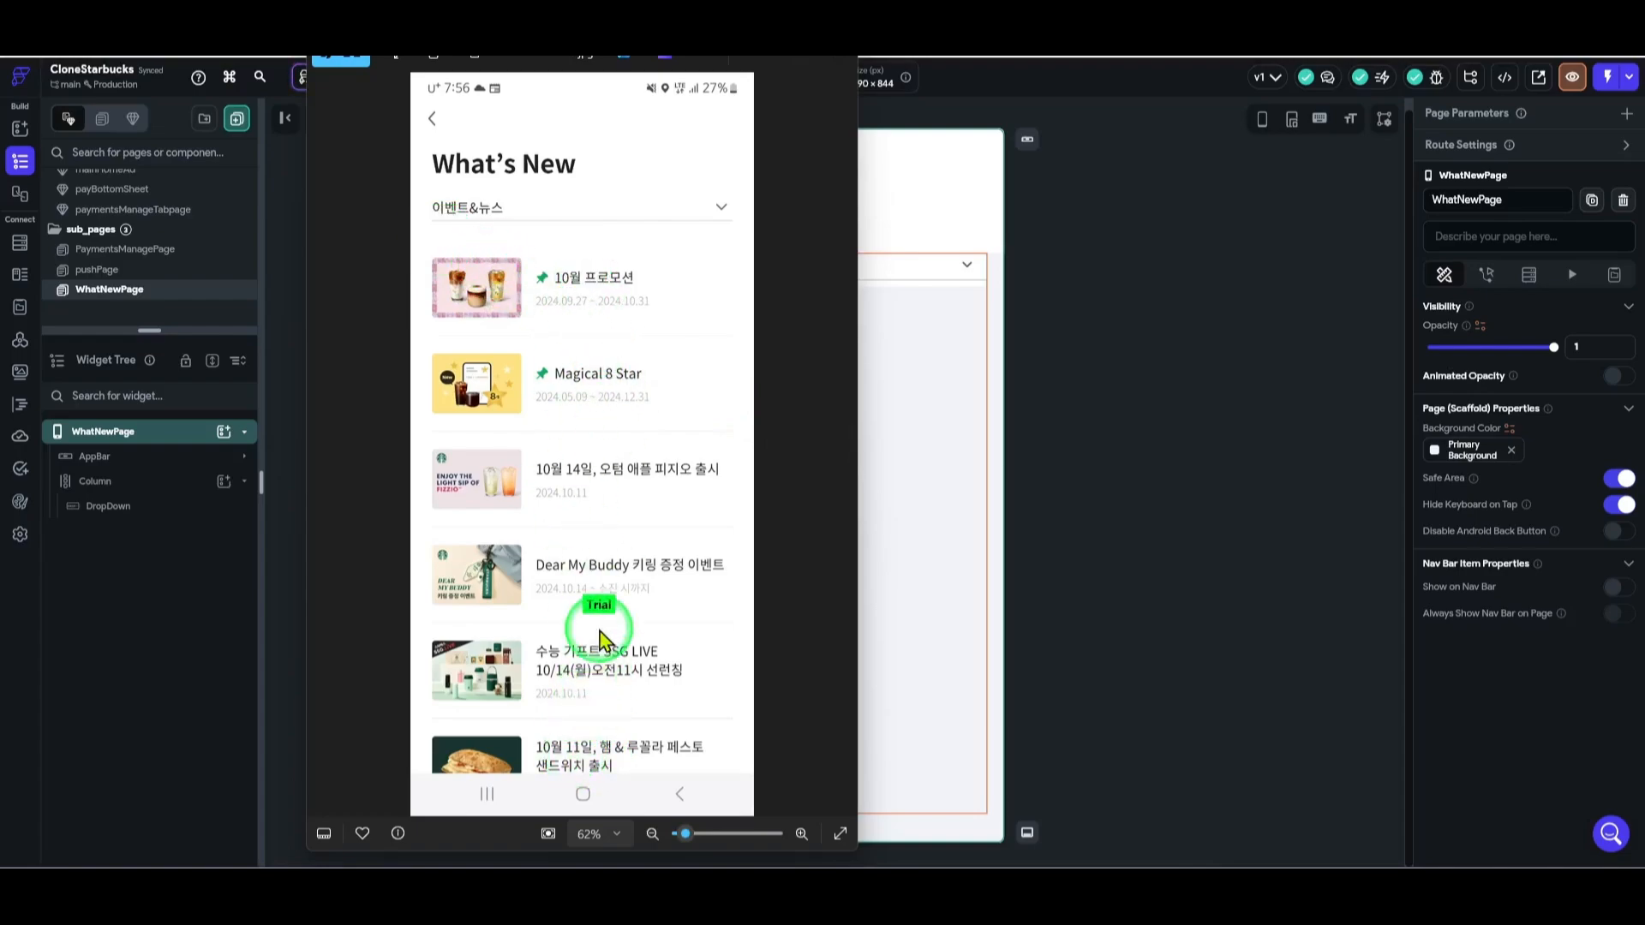
{"action": "left_click", "coordinate": [771, 64]}
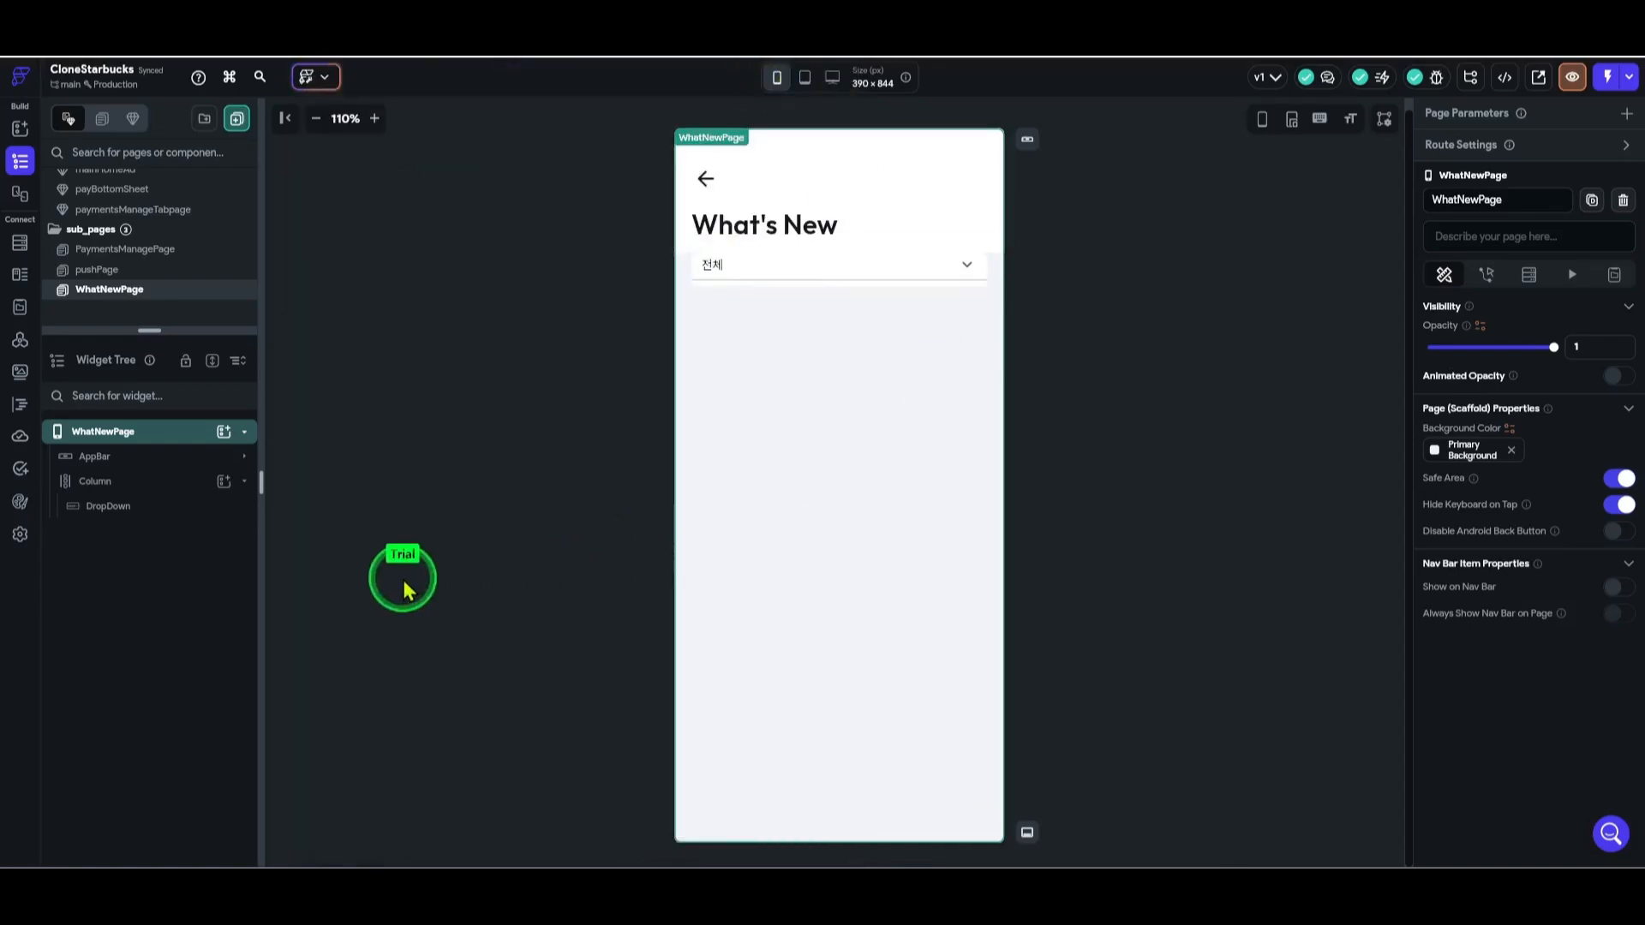
{"action": "left_click", "coordinate": [159, 481]}
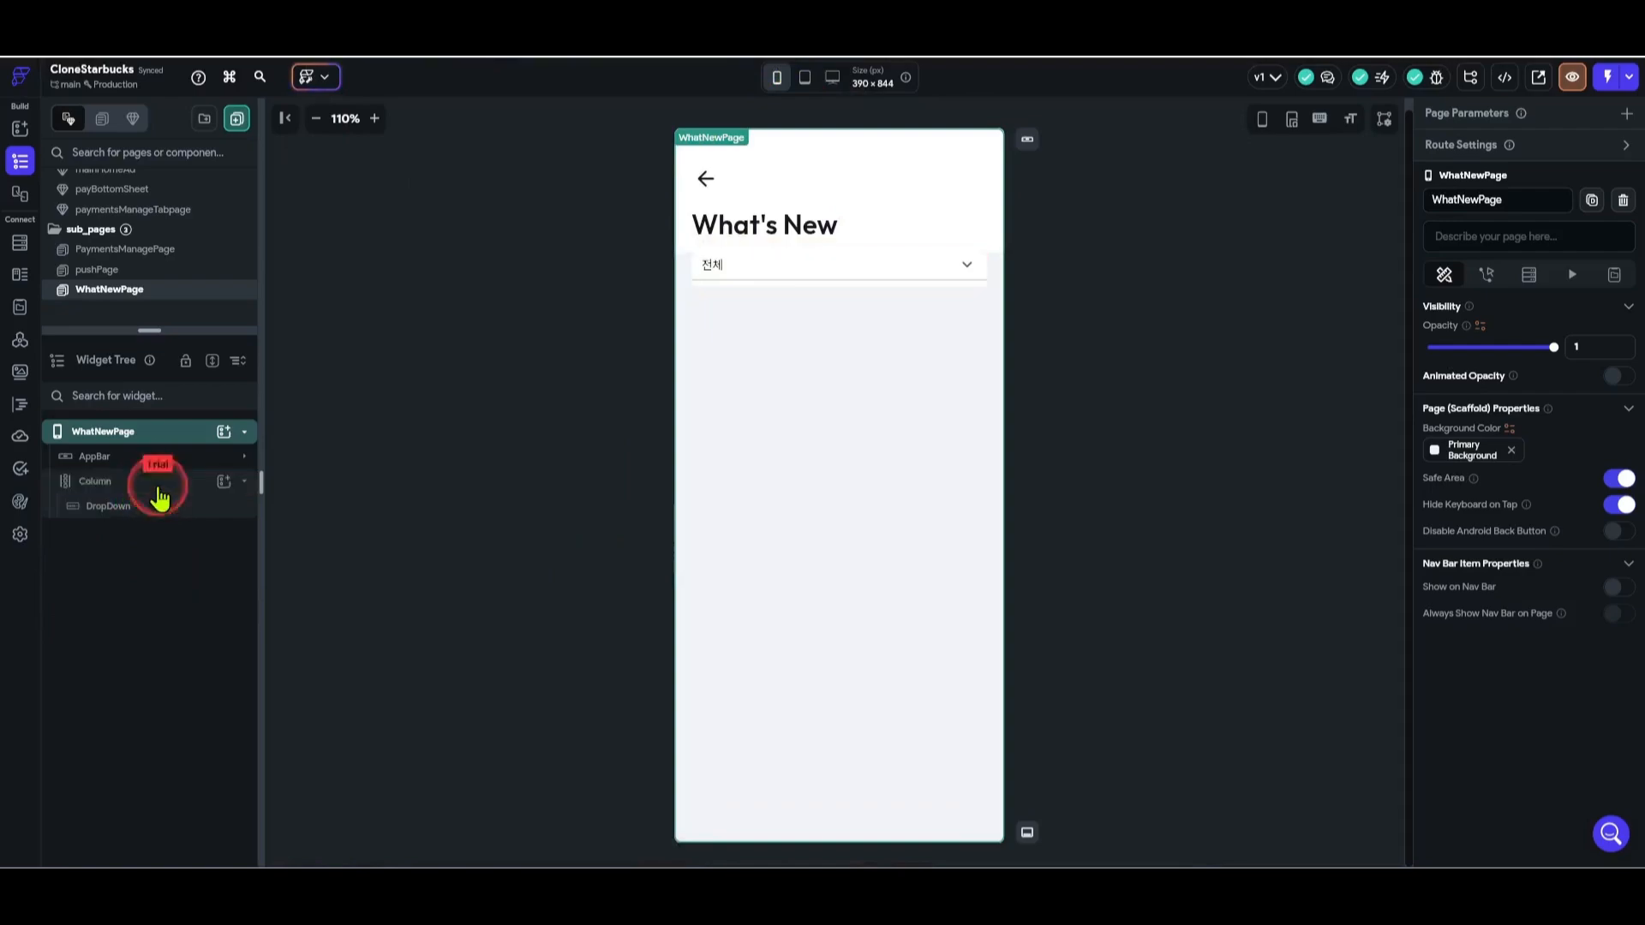
{"action": "left_click", "coordinate": [161, 506]}
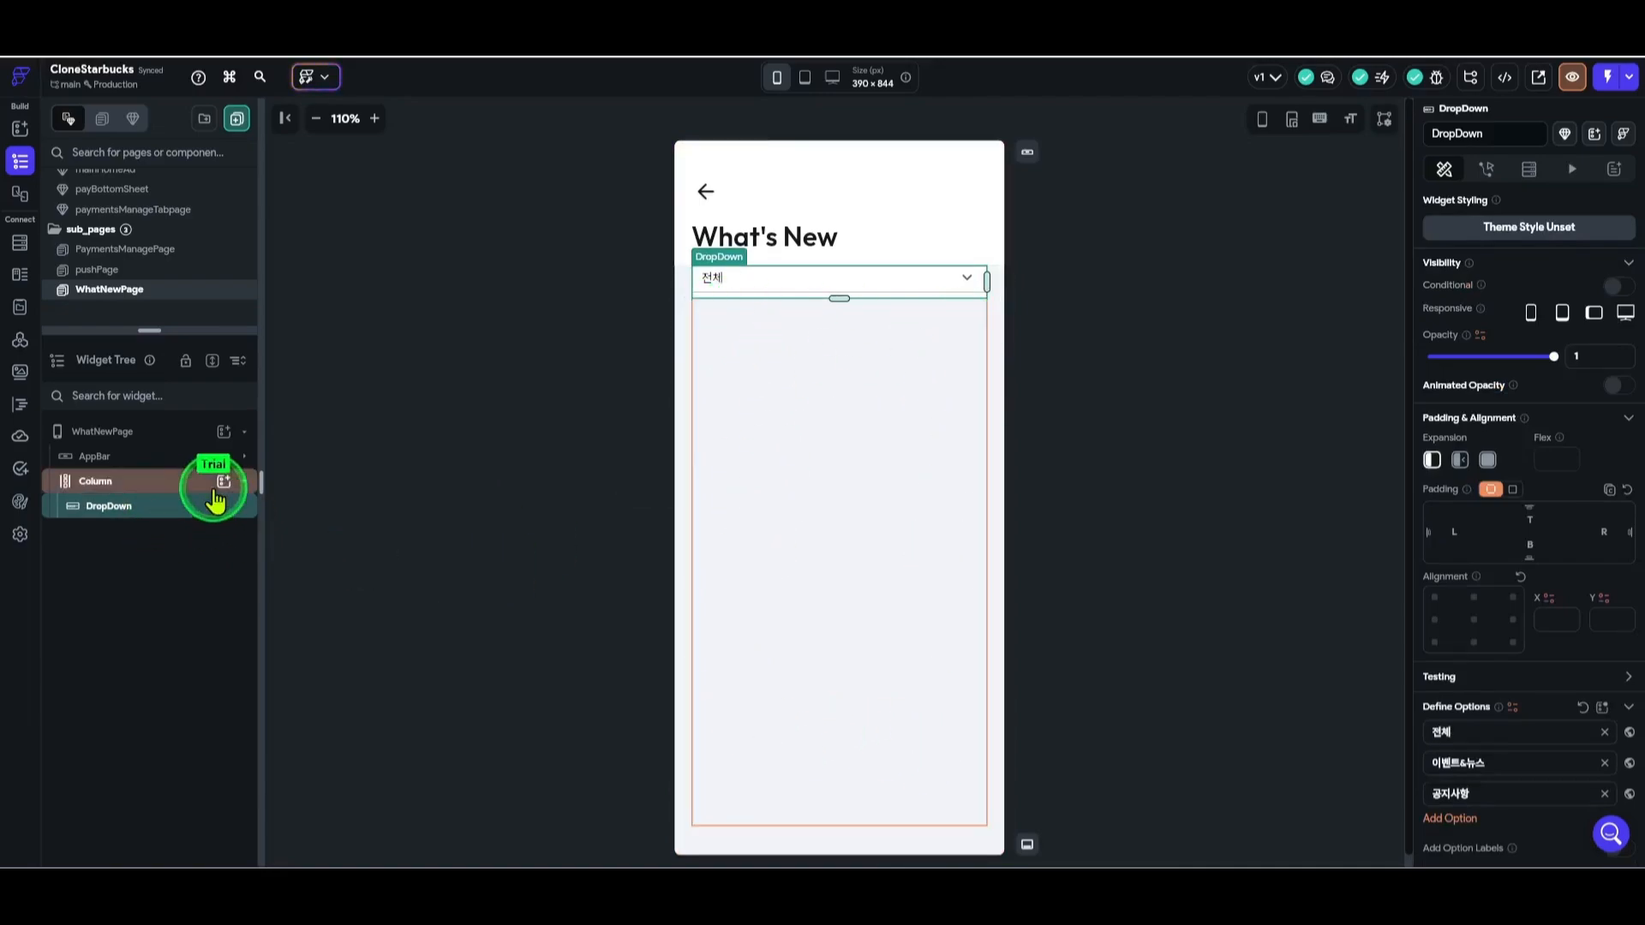
{"action": "left_click", "coordinate": [120, 481]}
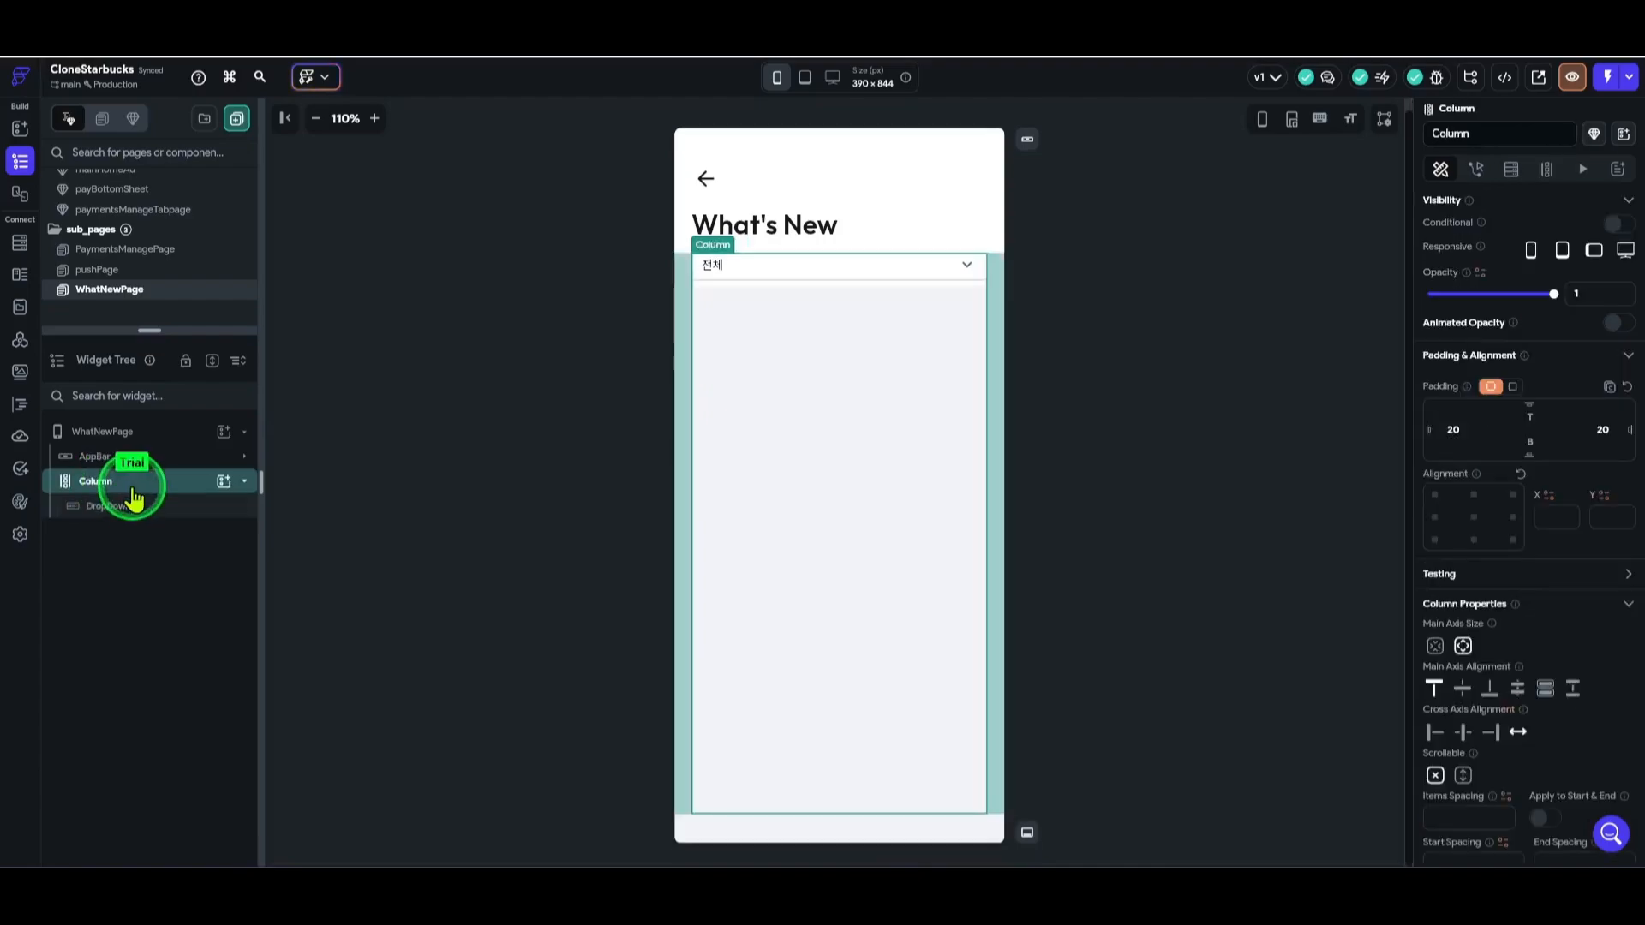
{"action": "left_click", "coordinate": [223, 481]}
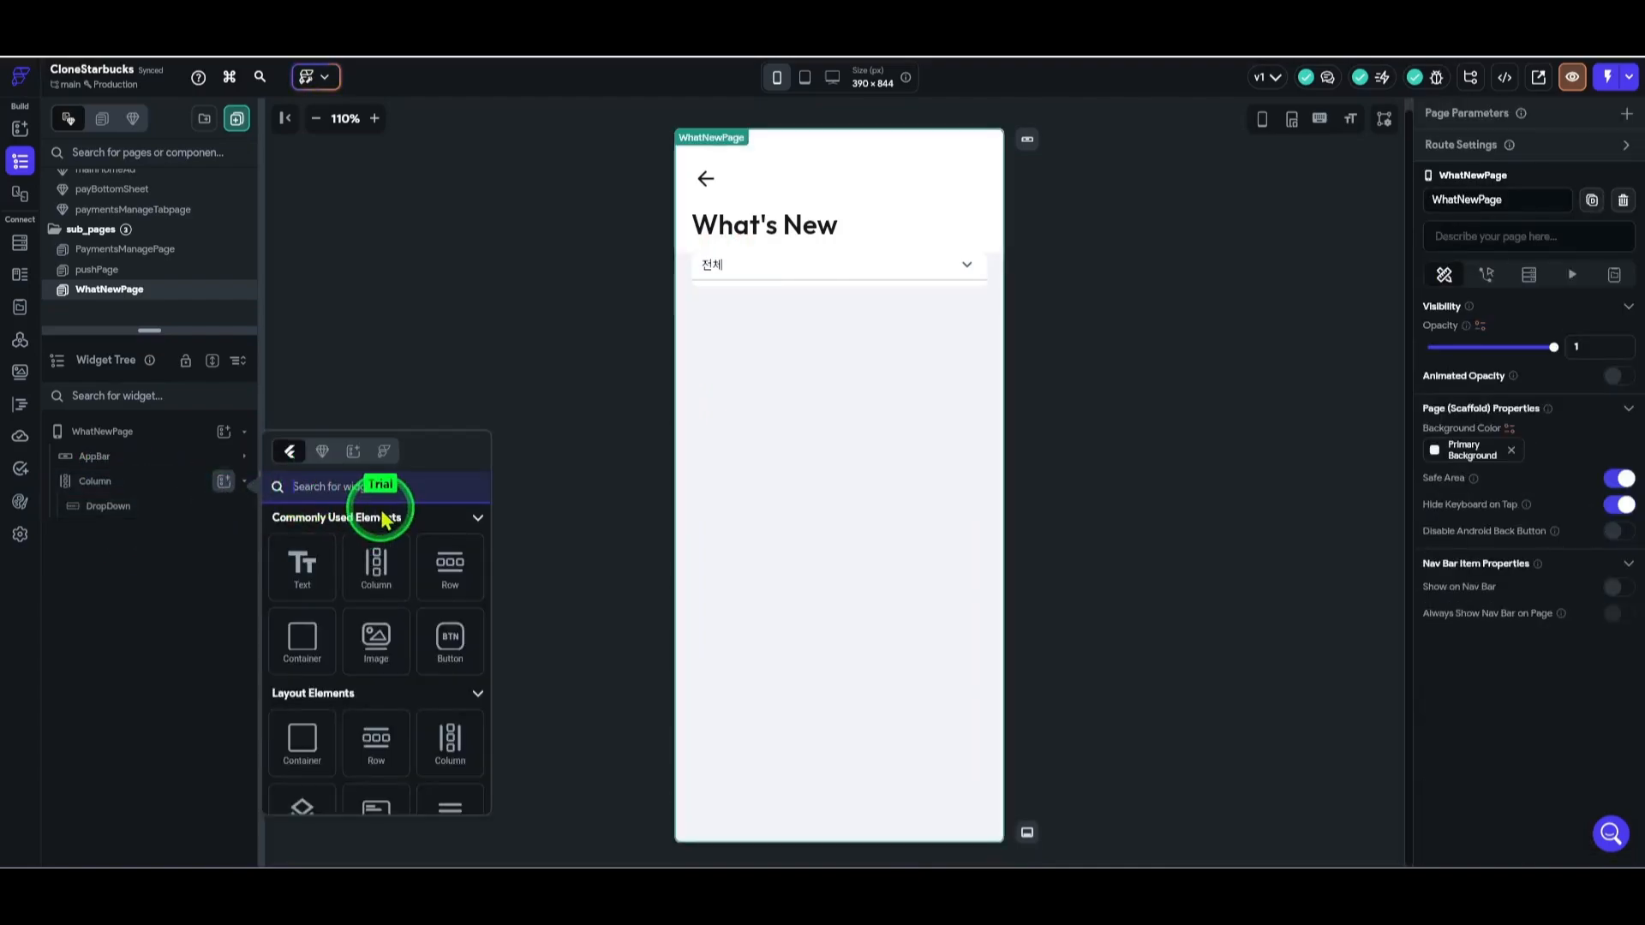
{"action": "type", "text": "ㅣㅑ"}
{"action": "key", "text": "BackSpace"}
{"action": "key", "text": "BackSpace"}
{"action": "type", "text": "livs"}
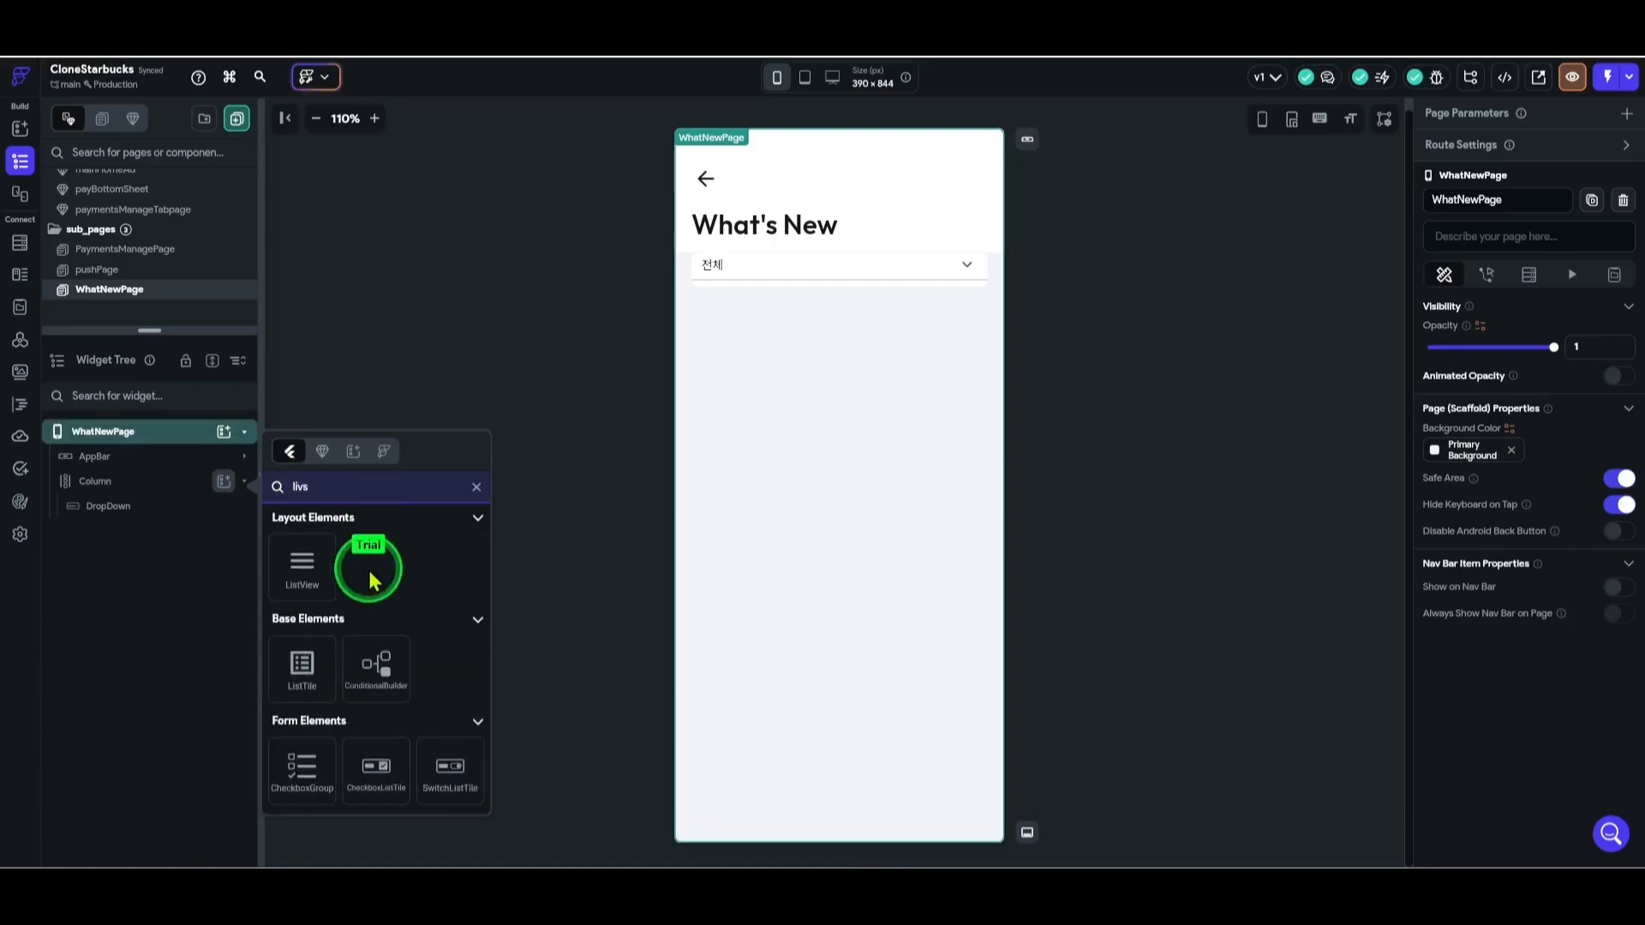
{"action": "left_click", "coordinate": [328, 567]}
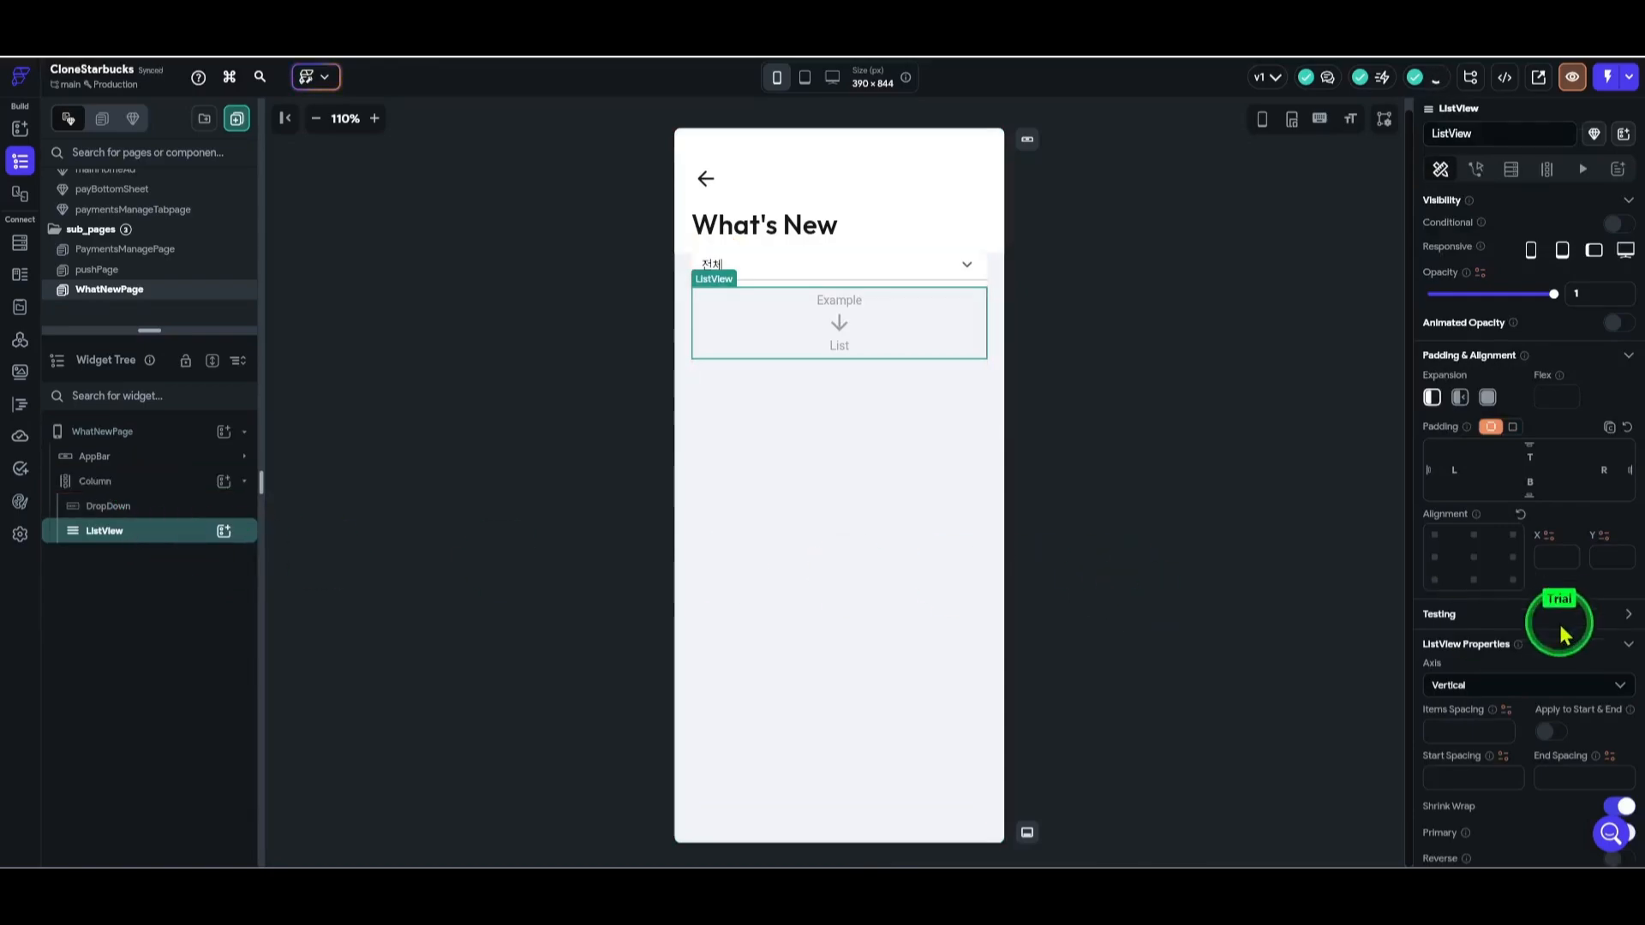
- Make the Column that holds the DropDown and ListView scrollable
{"action": "left_click", "coordinate": [120, 482]}
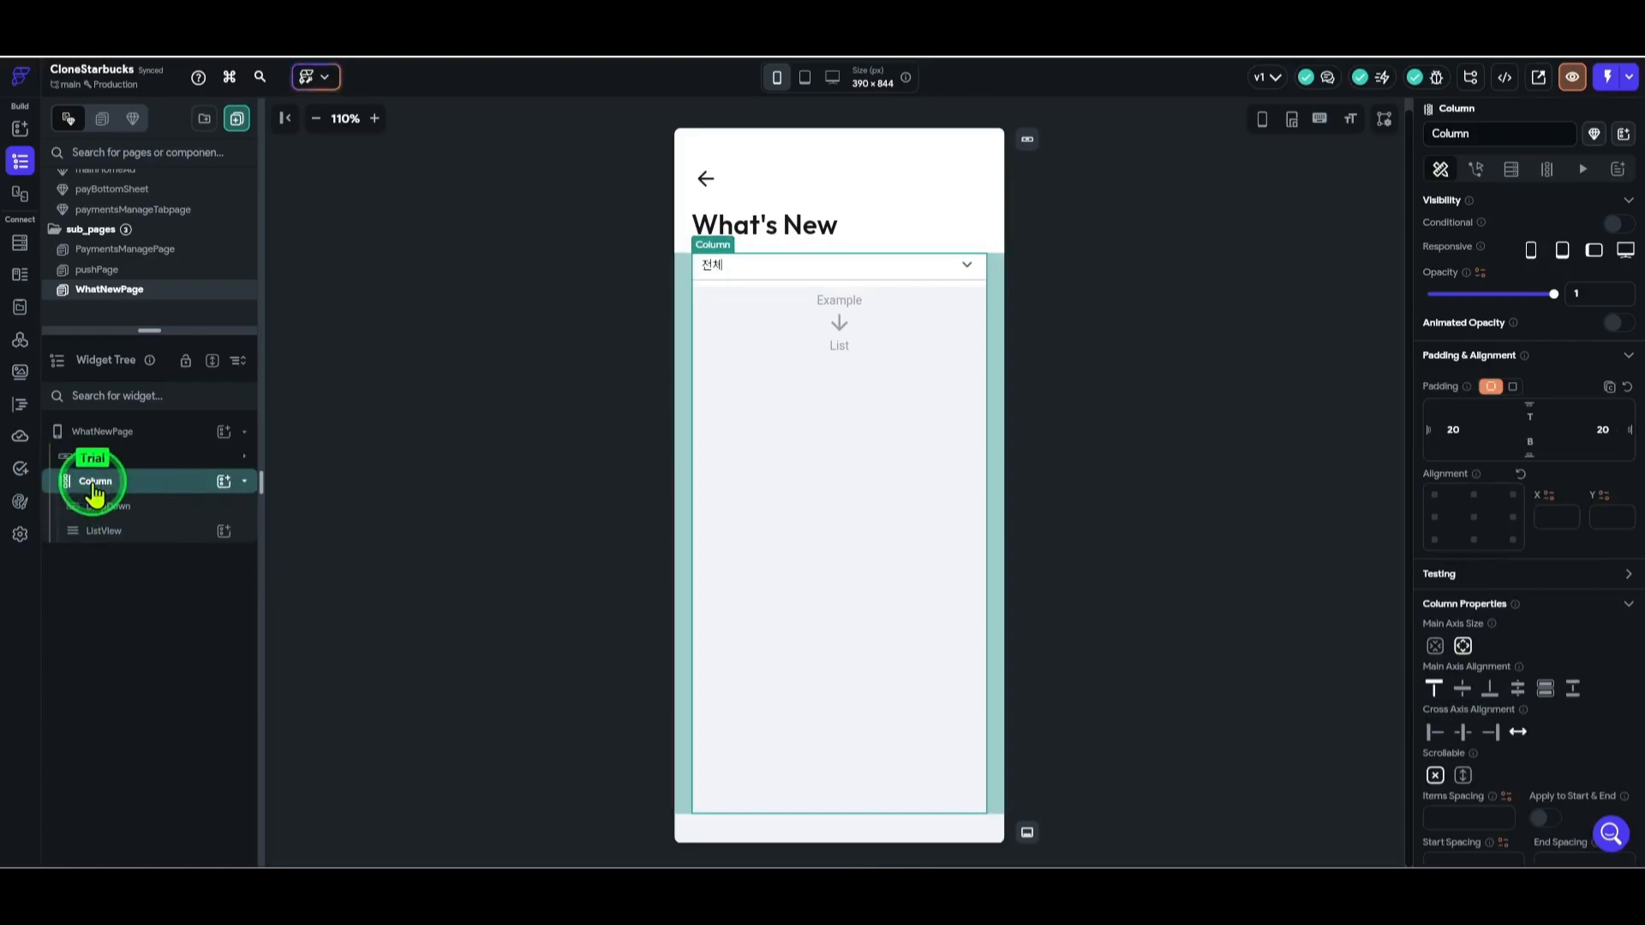
{"action": "scroll", "coordinate": [1525, 582], "scroll_direction": "down", "scroll_amount": 3}
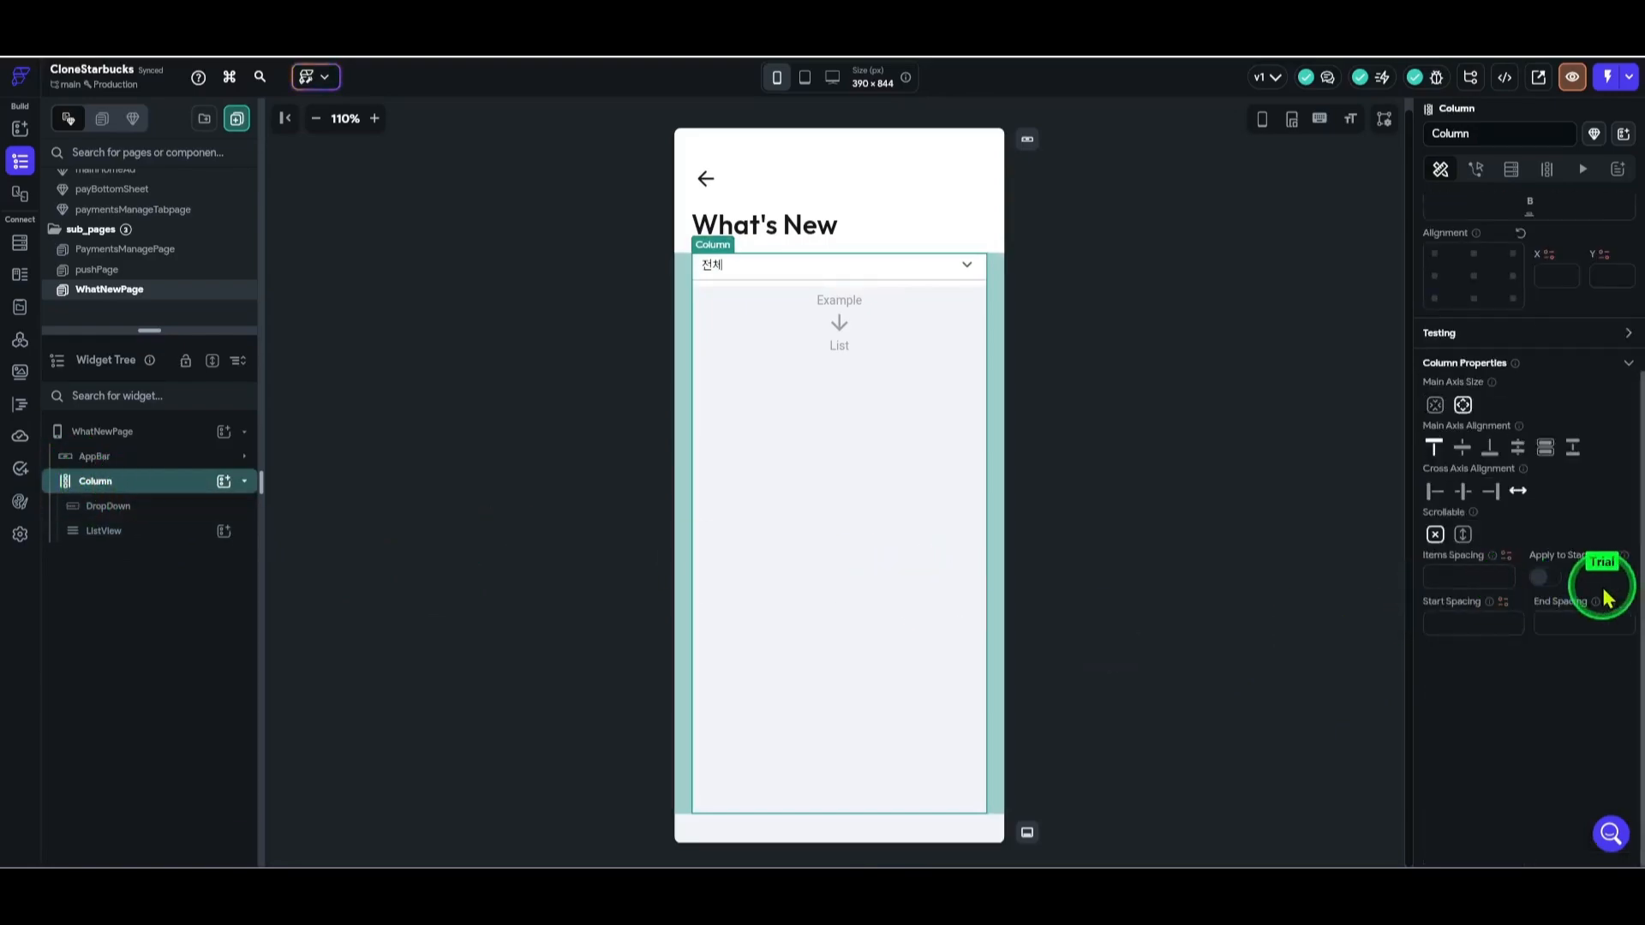
{"action": "left_click", "coordinate": [1463, 535]}
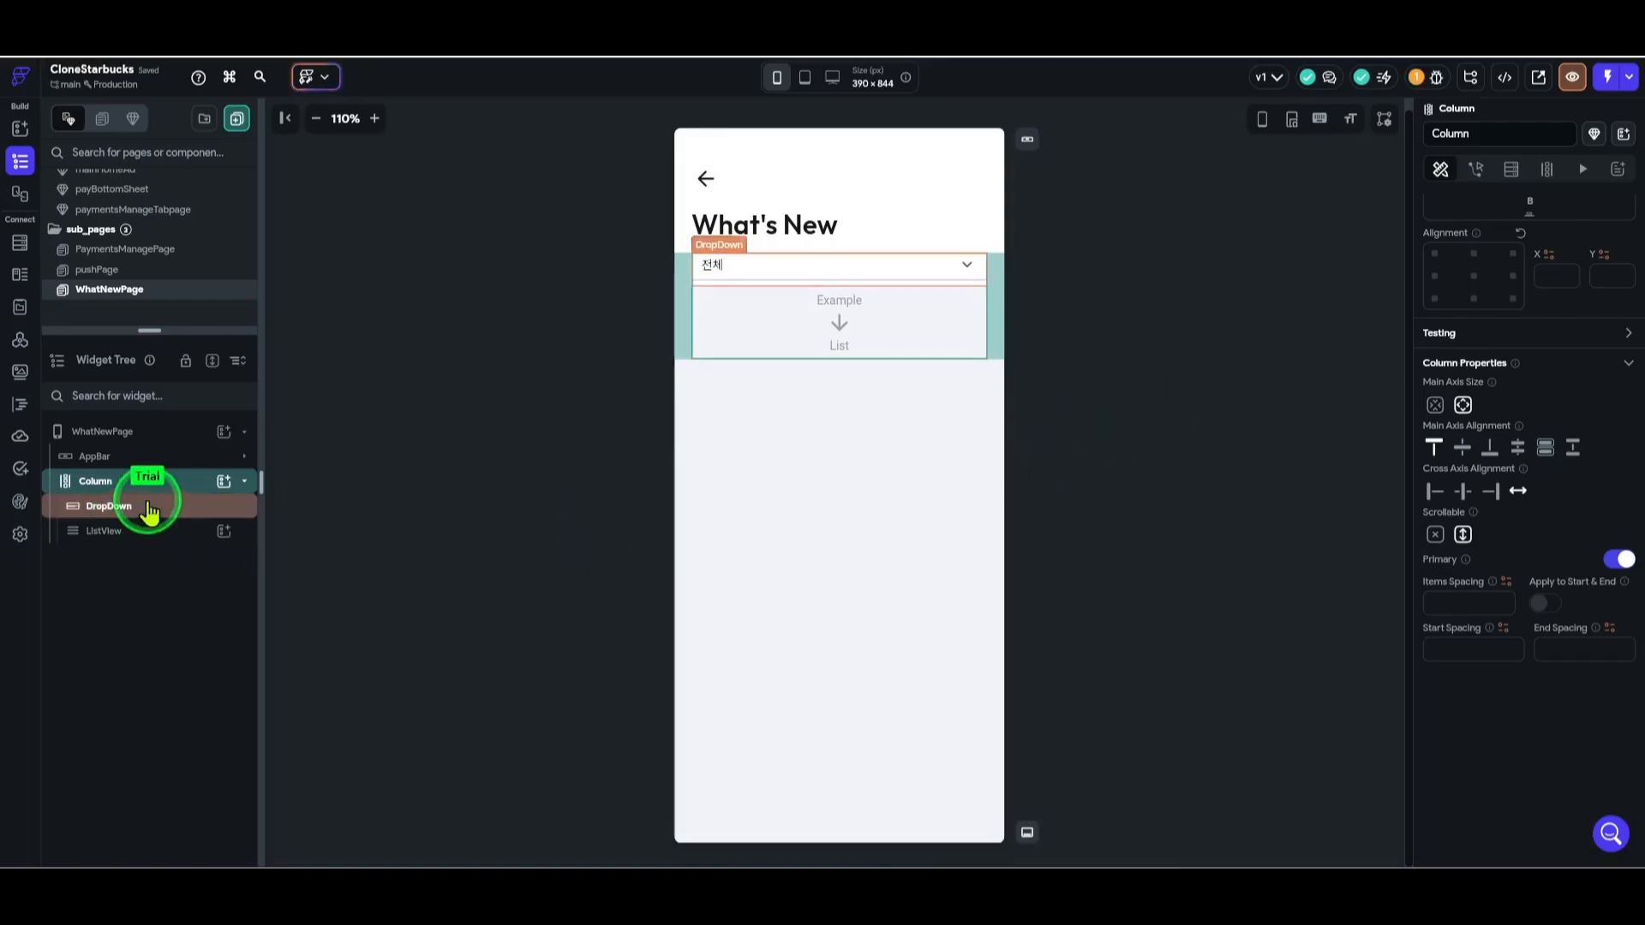
- Check the news item layout in the reference screenshot and add a Row inside the ListView
{"action": "left_click", "coordinate": [122, 533]}
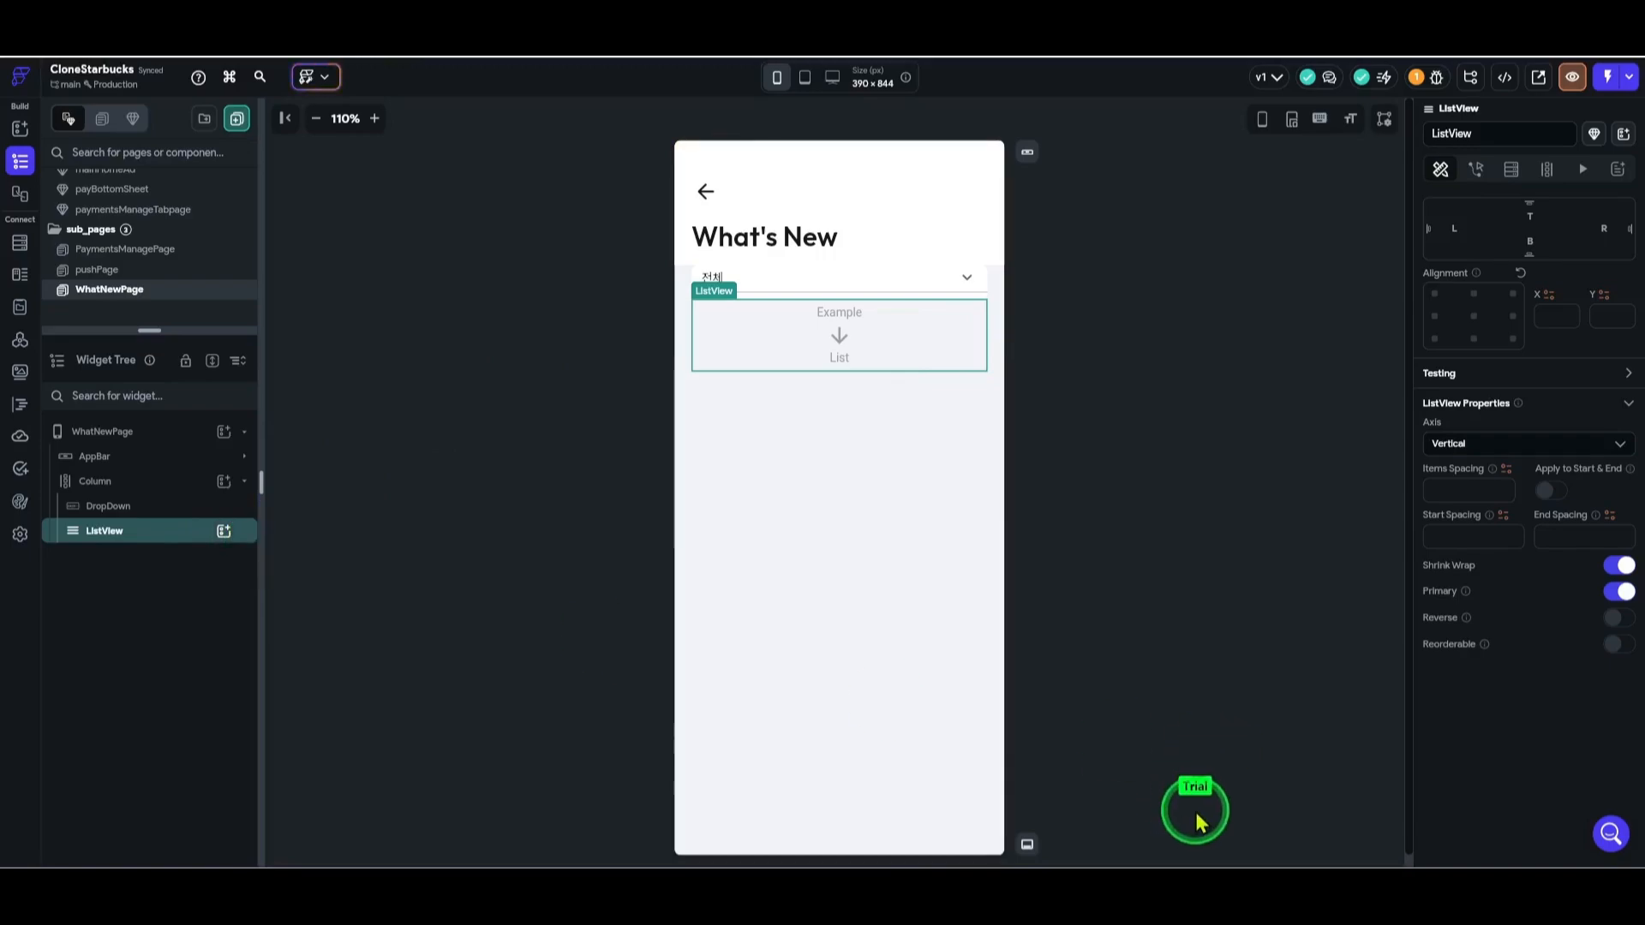
{"action": "mouse_move", "coordinate": [1186, 861]}
{"action": "left_click", "coordinate": [1185, 814]}
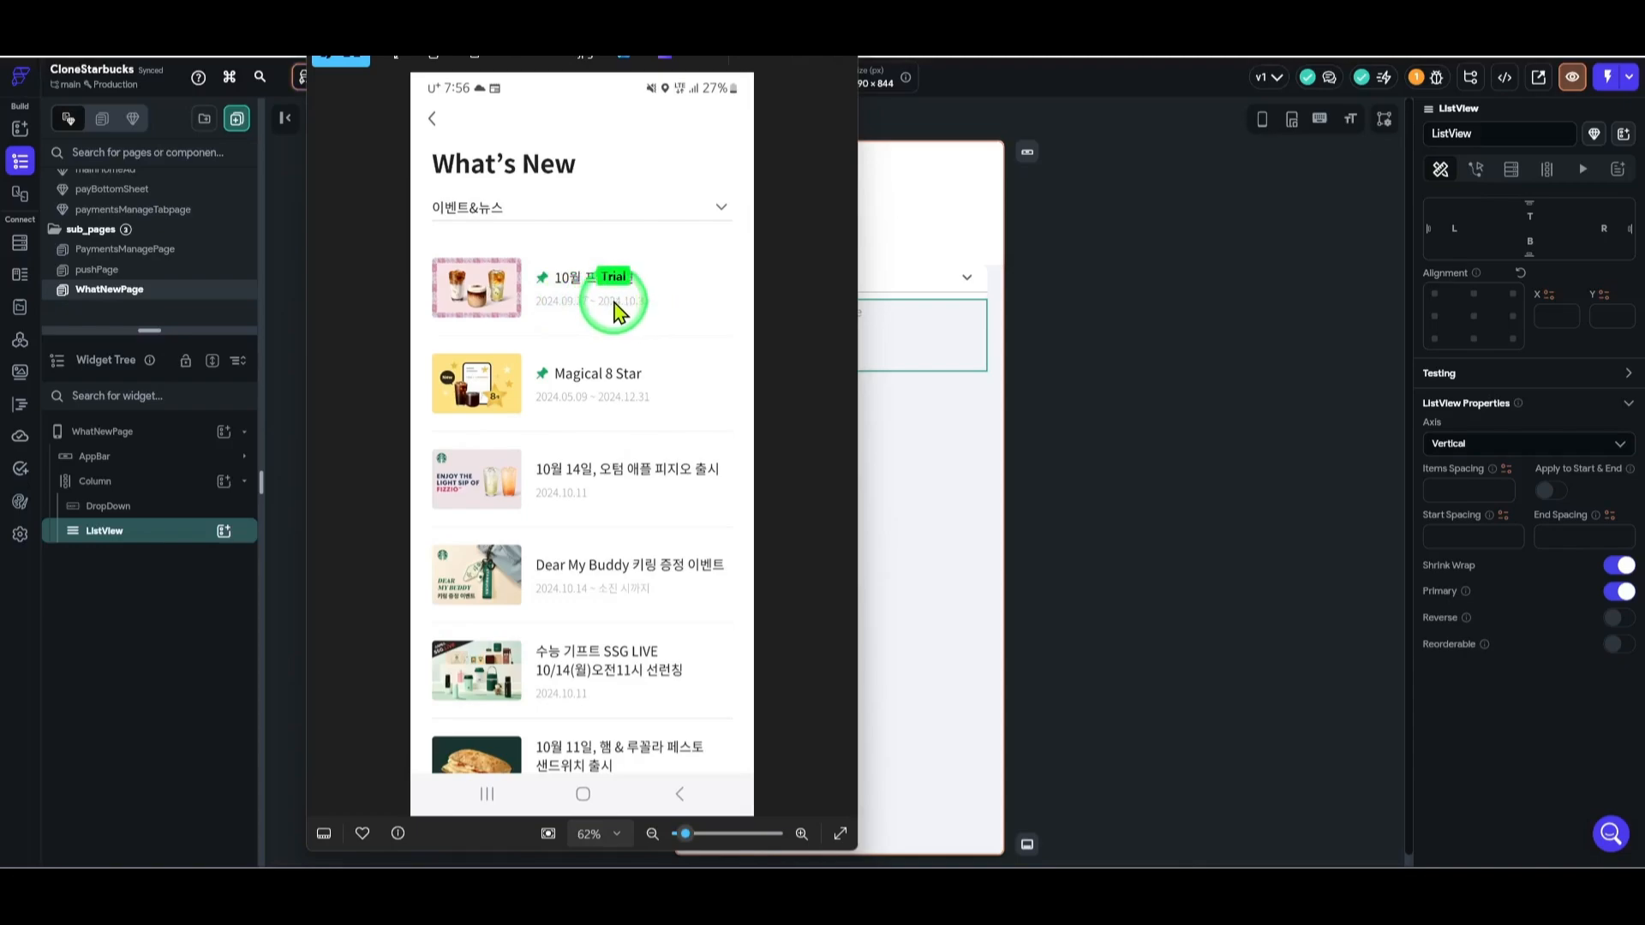
{"action": "left_click", "coordinate": [762, 32]}
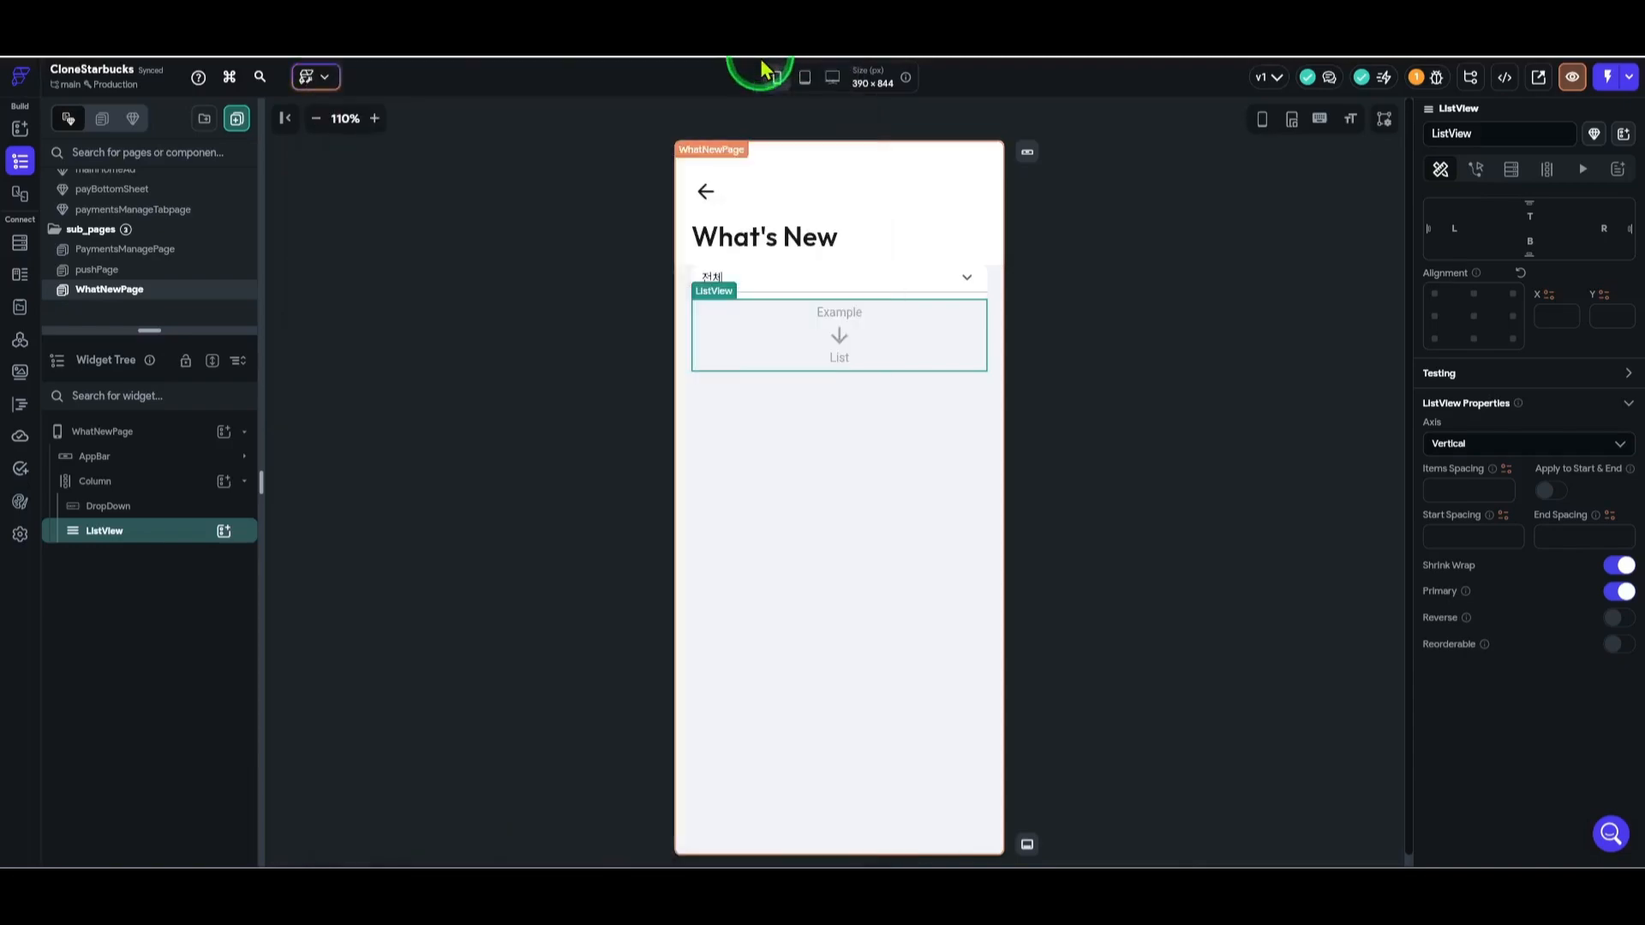
{"action": "left_click", "coordinate": [224, 531]}
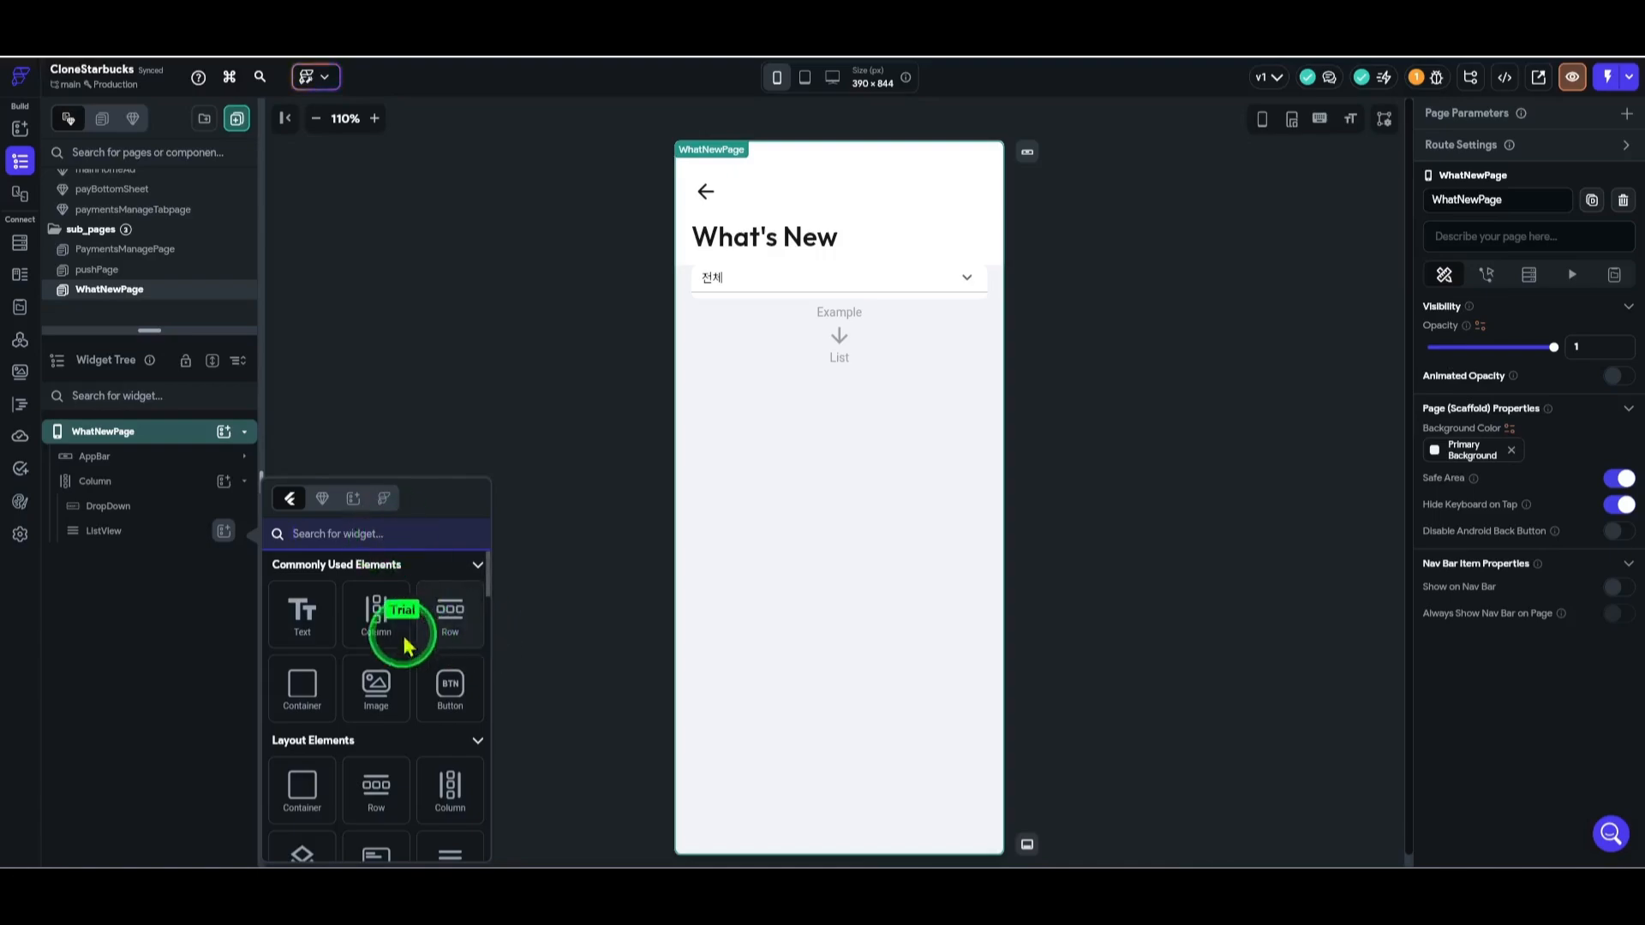
{"action": "left_click", "coordinate": [442, 623]}
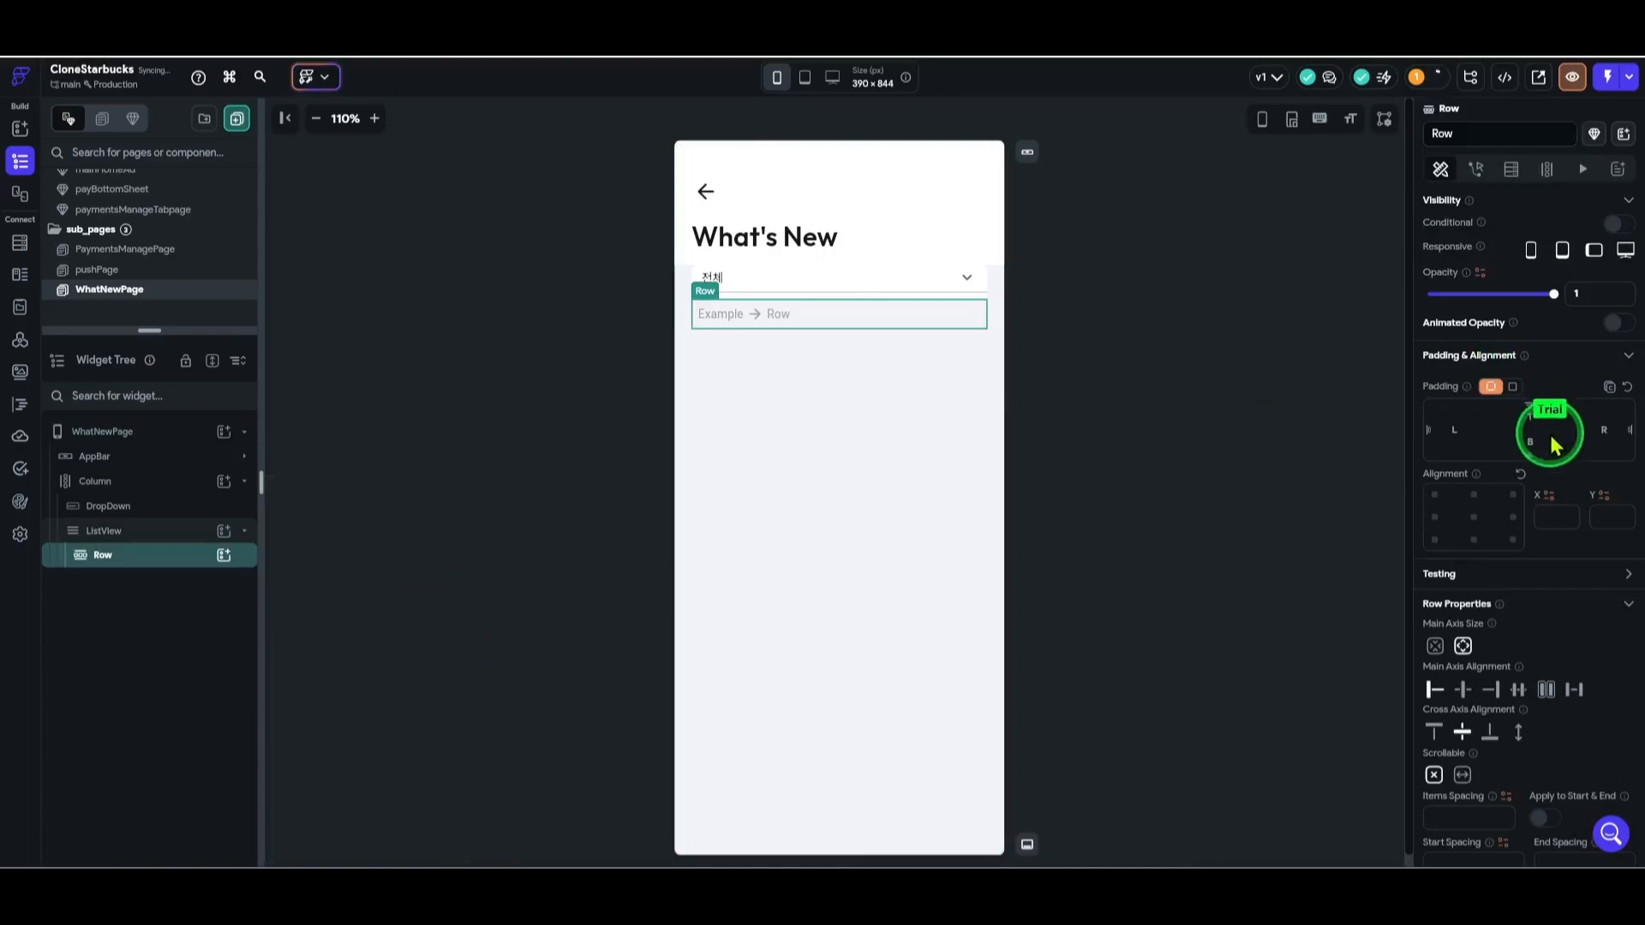
{"action": "left_click", "coordinate": [1512, 387]}
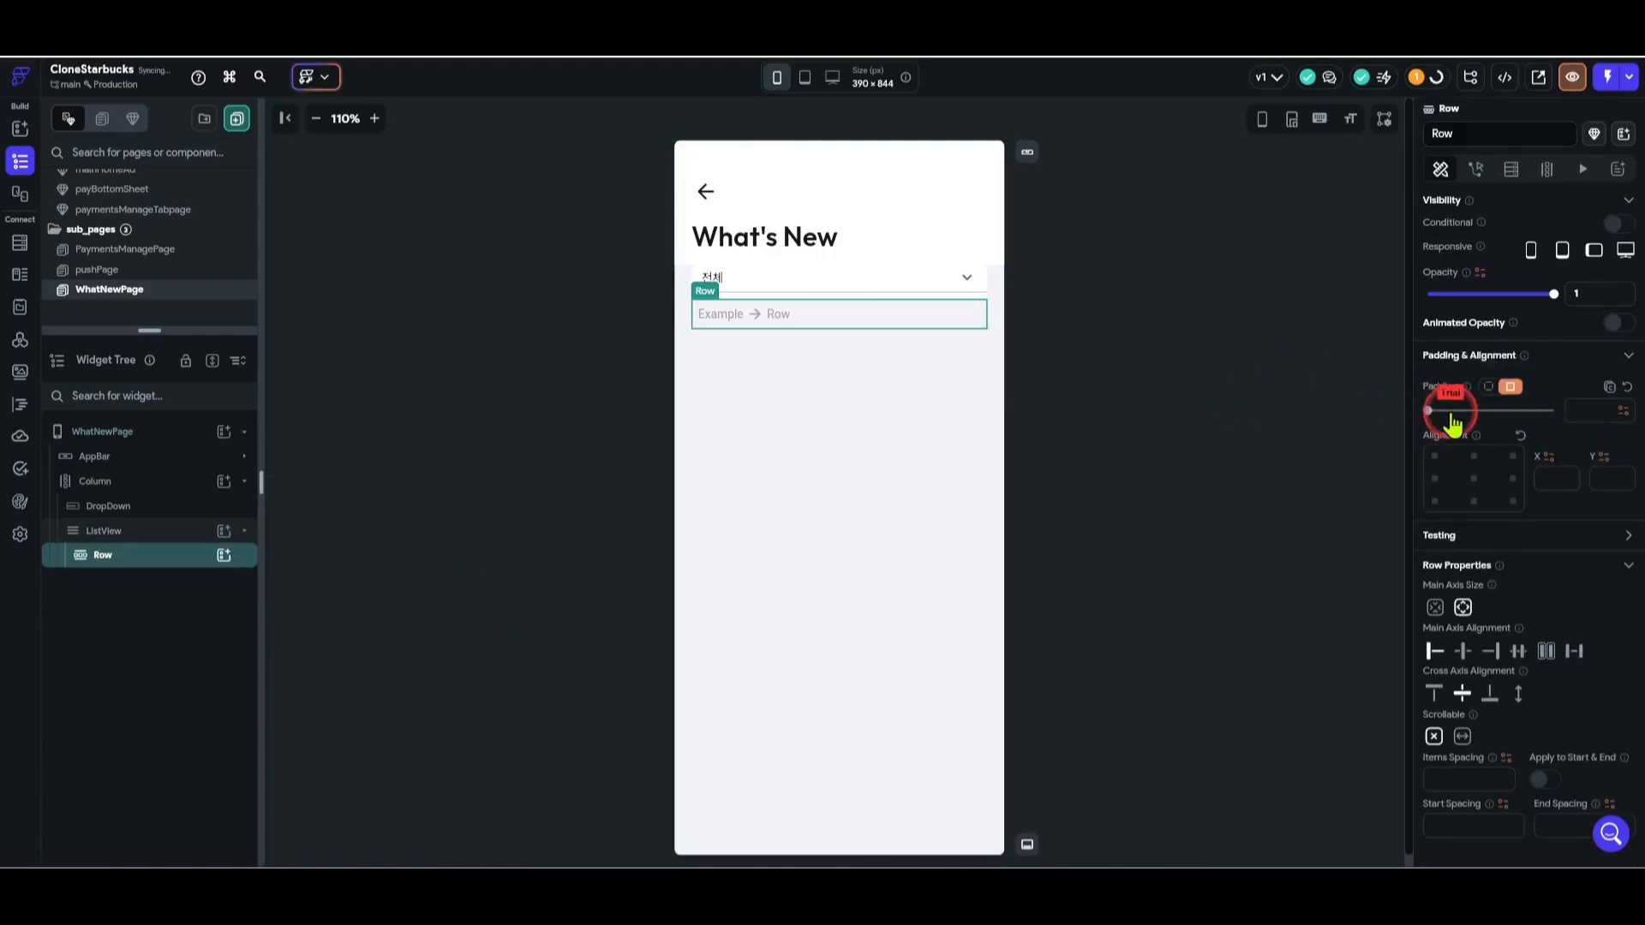
{"action": "mouse_move", "coordinate": [1451, 421]}
{"action": "left_mouse_down"}
{"action": "mouse_move", "coordinate": [1494, 420]}
{"action": "mouse_move", "coordinate": [1427, 409]}
{"action": "left_mouse_up"}
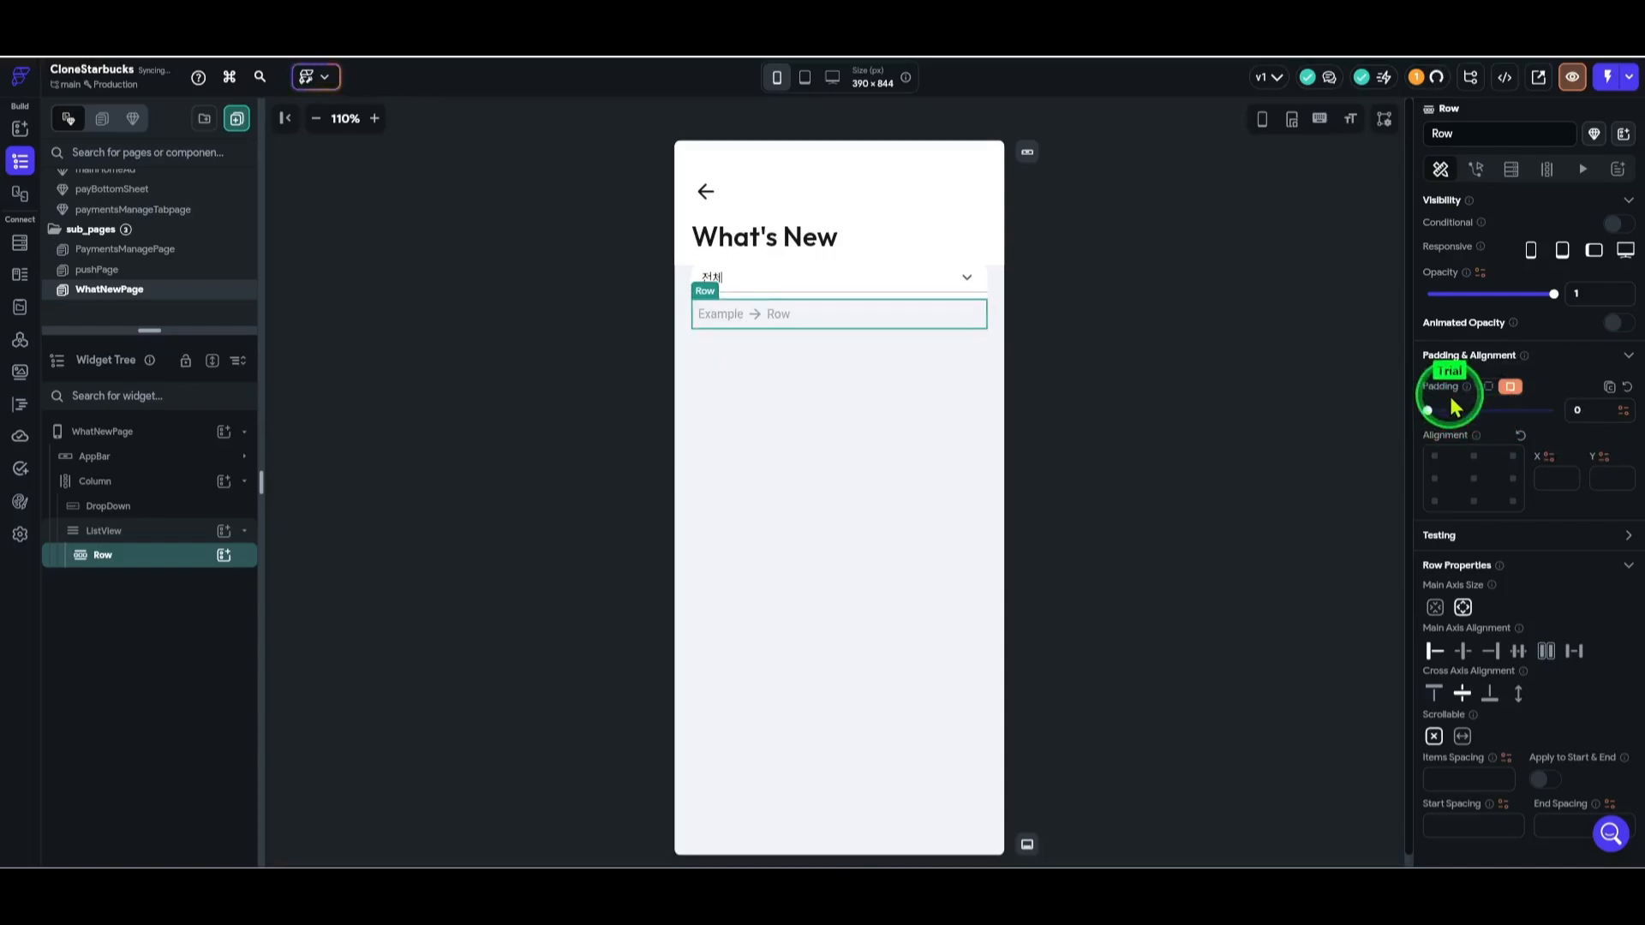
{"action": "left_click", "coordinate": [1490, 387]}
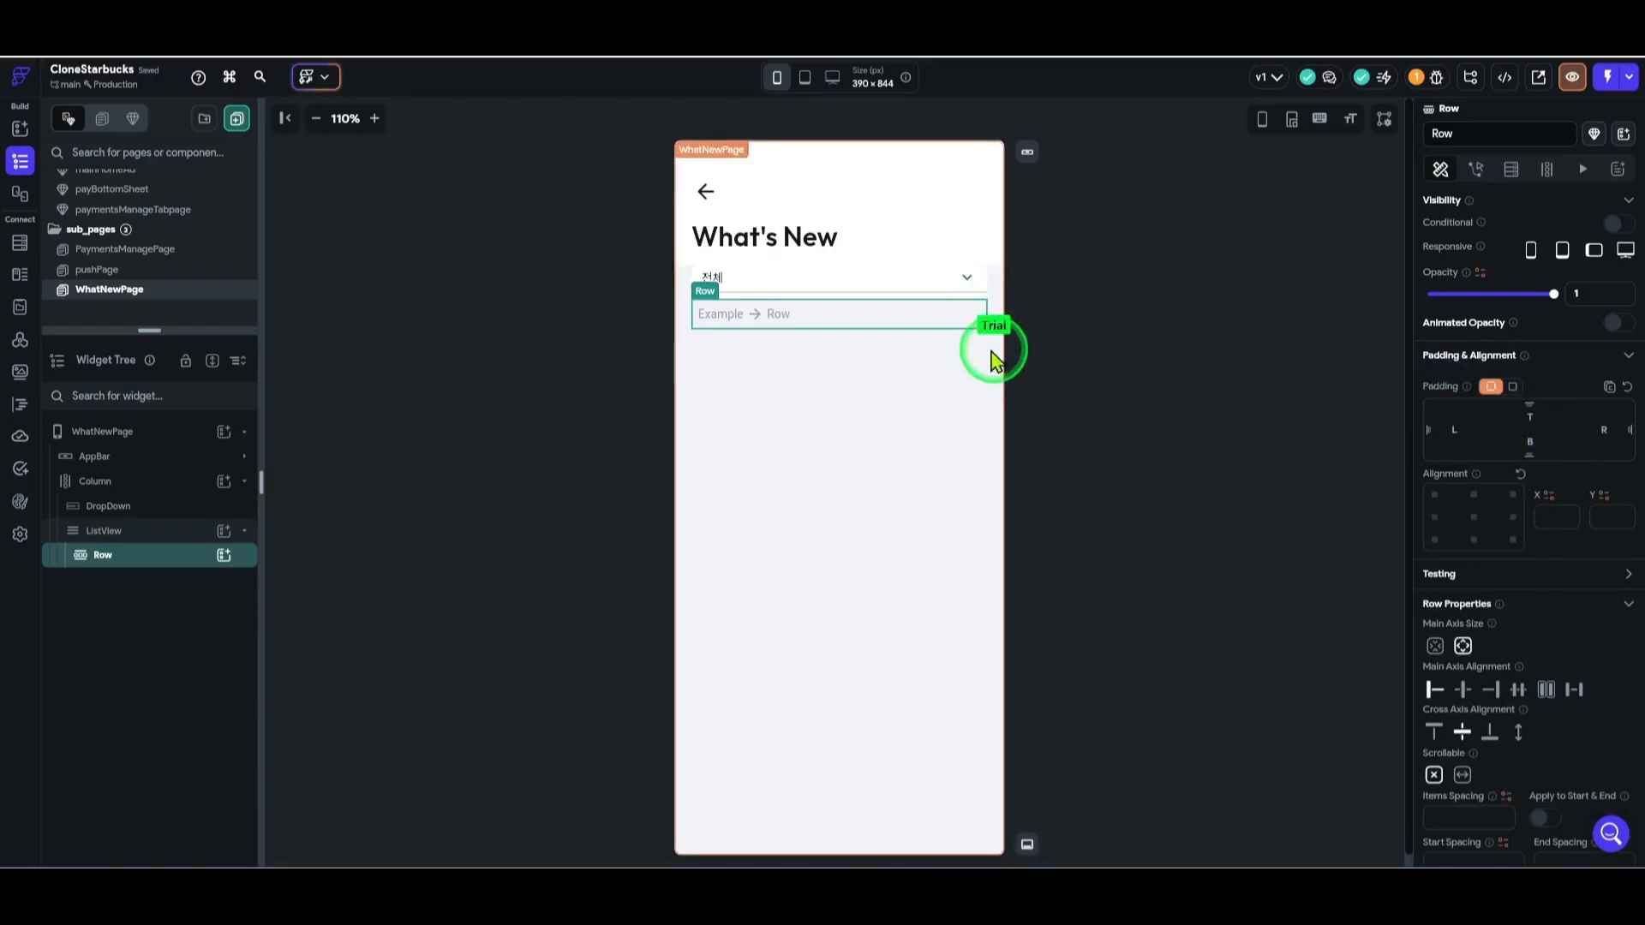
- Set both the top and bottom padding of the ListView's Row to 16
{"action": "type", "text": "20"}
{"action": "left_click", "coordinate": [1533, 440]}
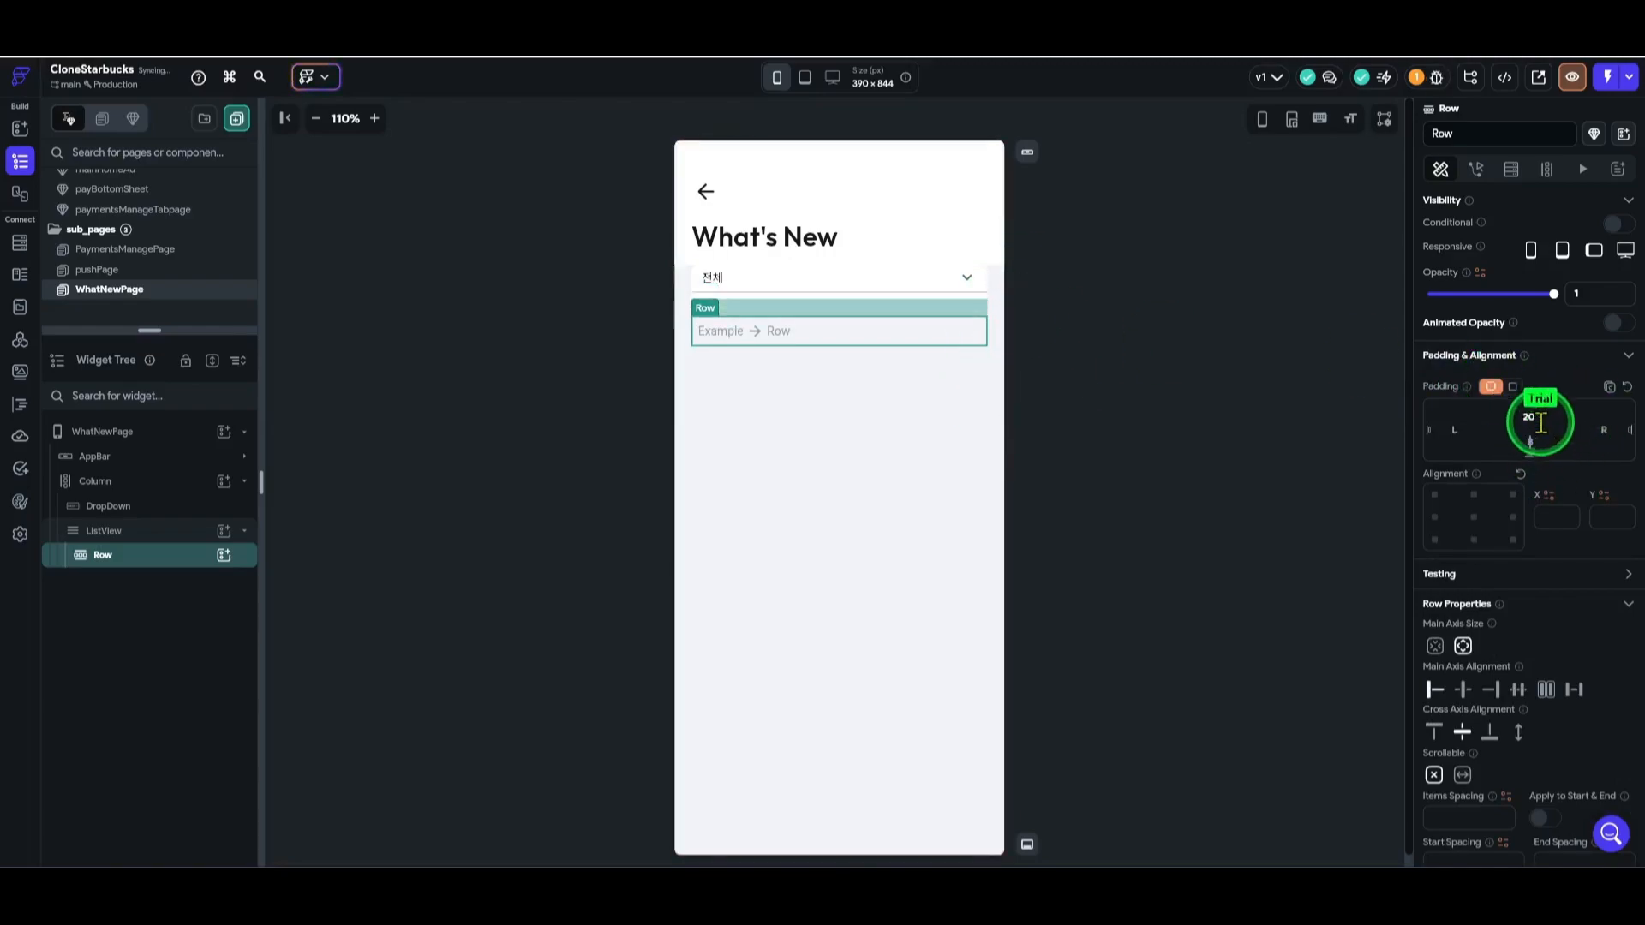
{"action": "key", "text": "BackSpace"}
{"action": "key", "text": "BackSpace"}
{"action": "type", "text": "16"}
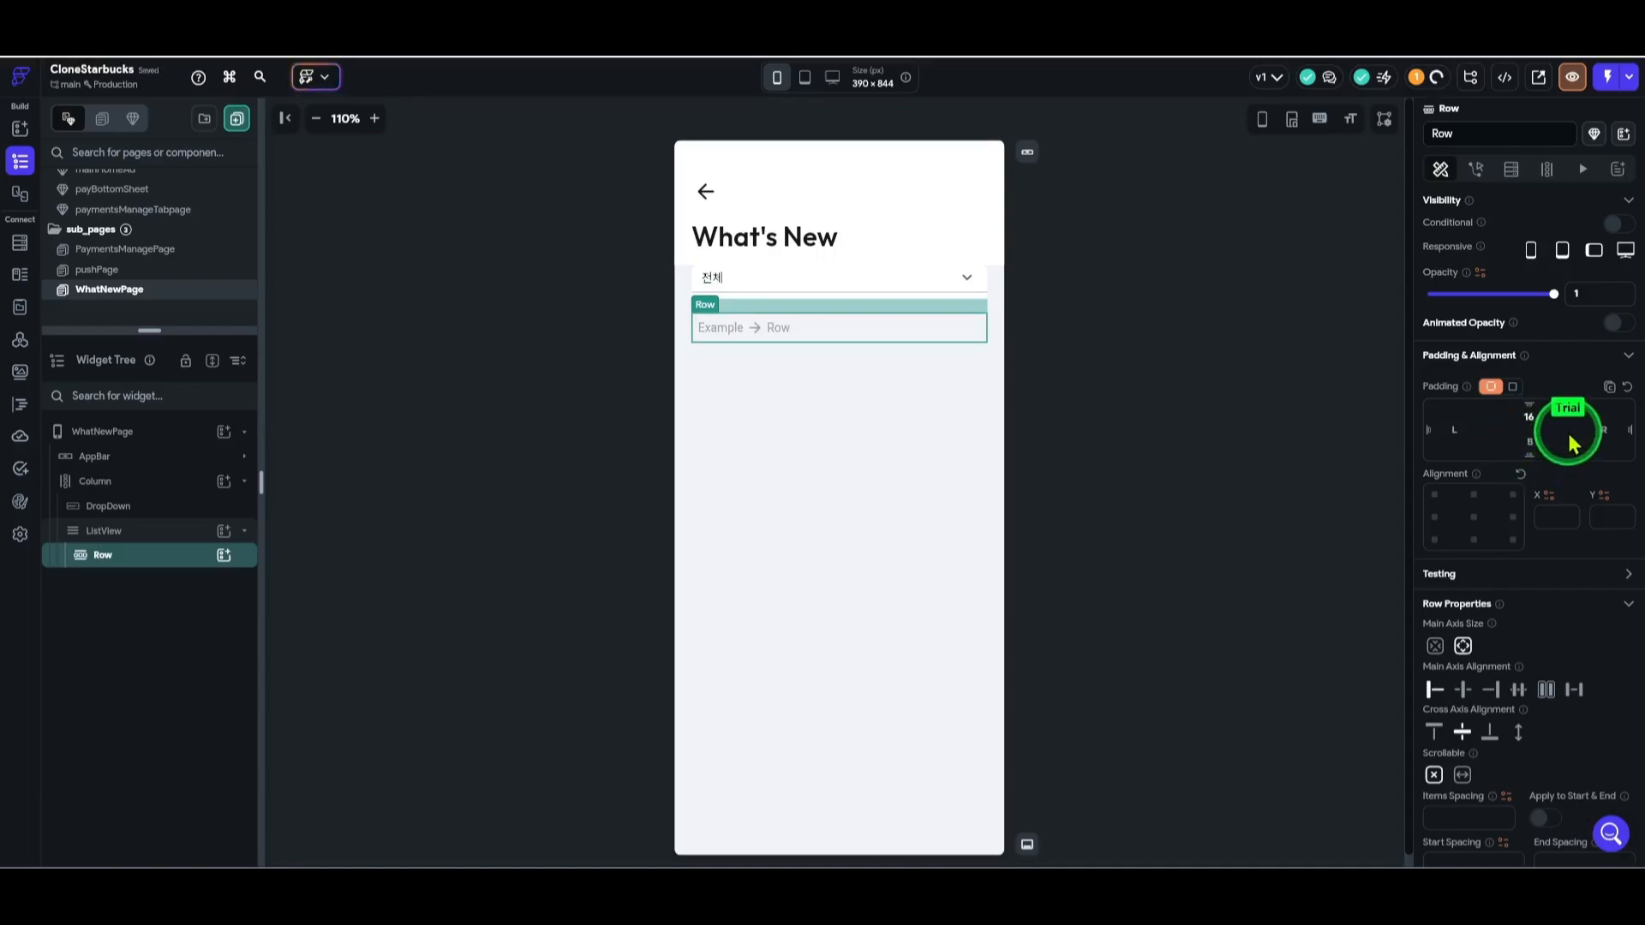
{"action": "type", "text": "20"}
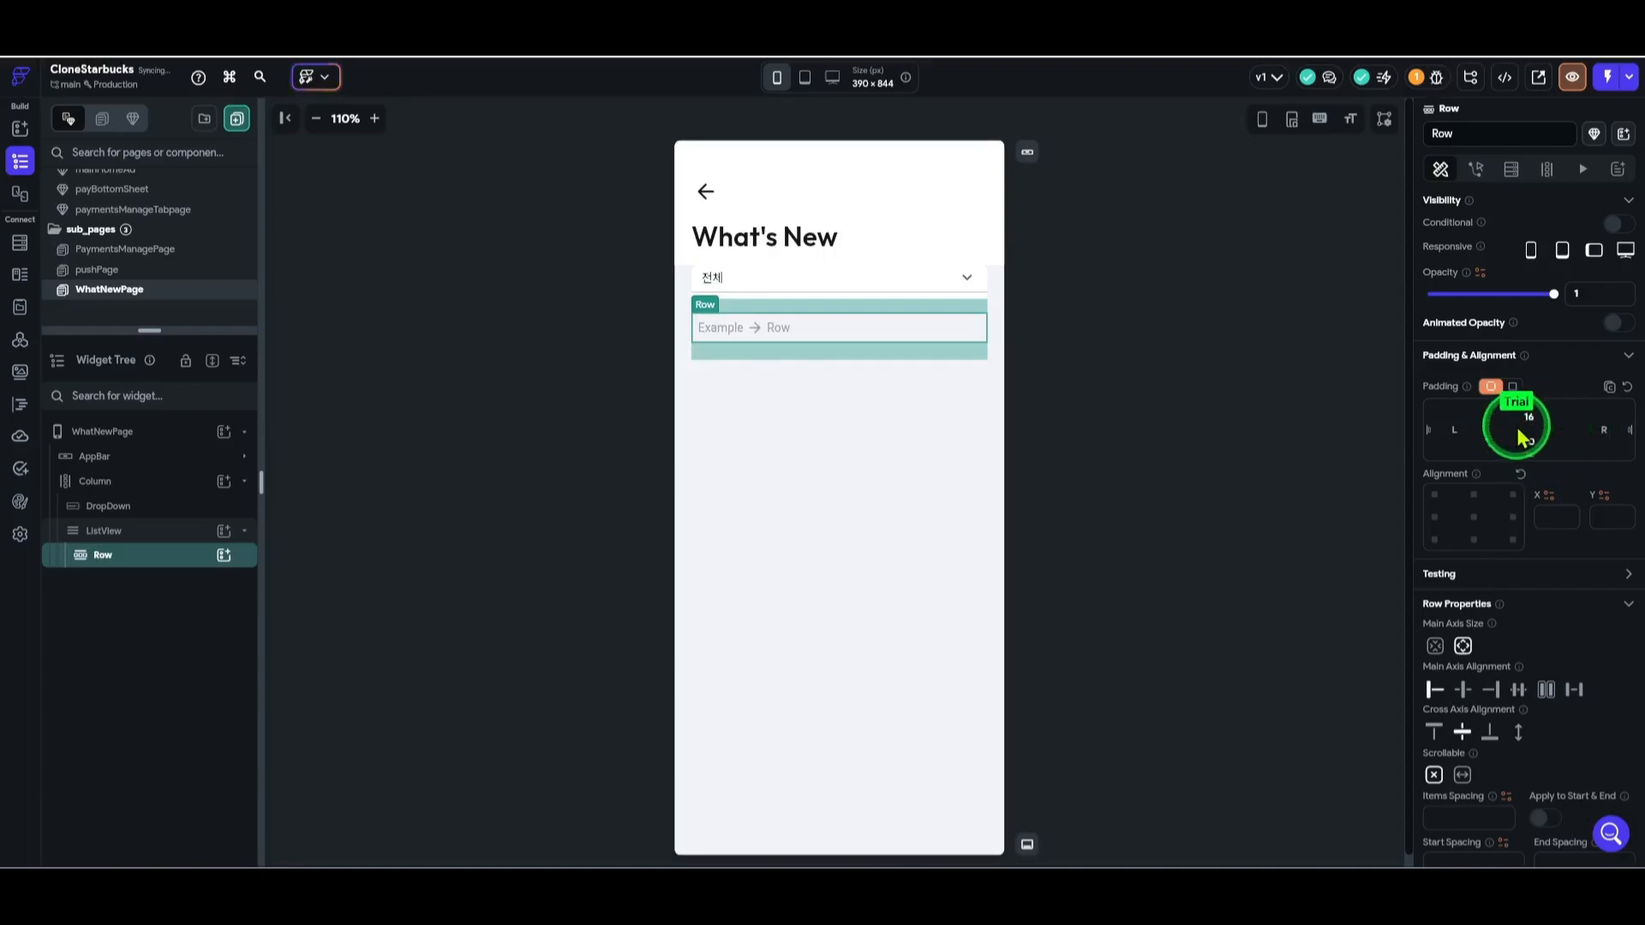
{"action": "left_click", "coordinate": [1512, 445]}
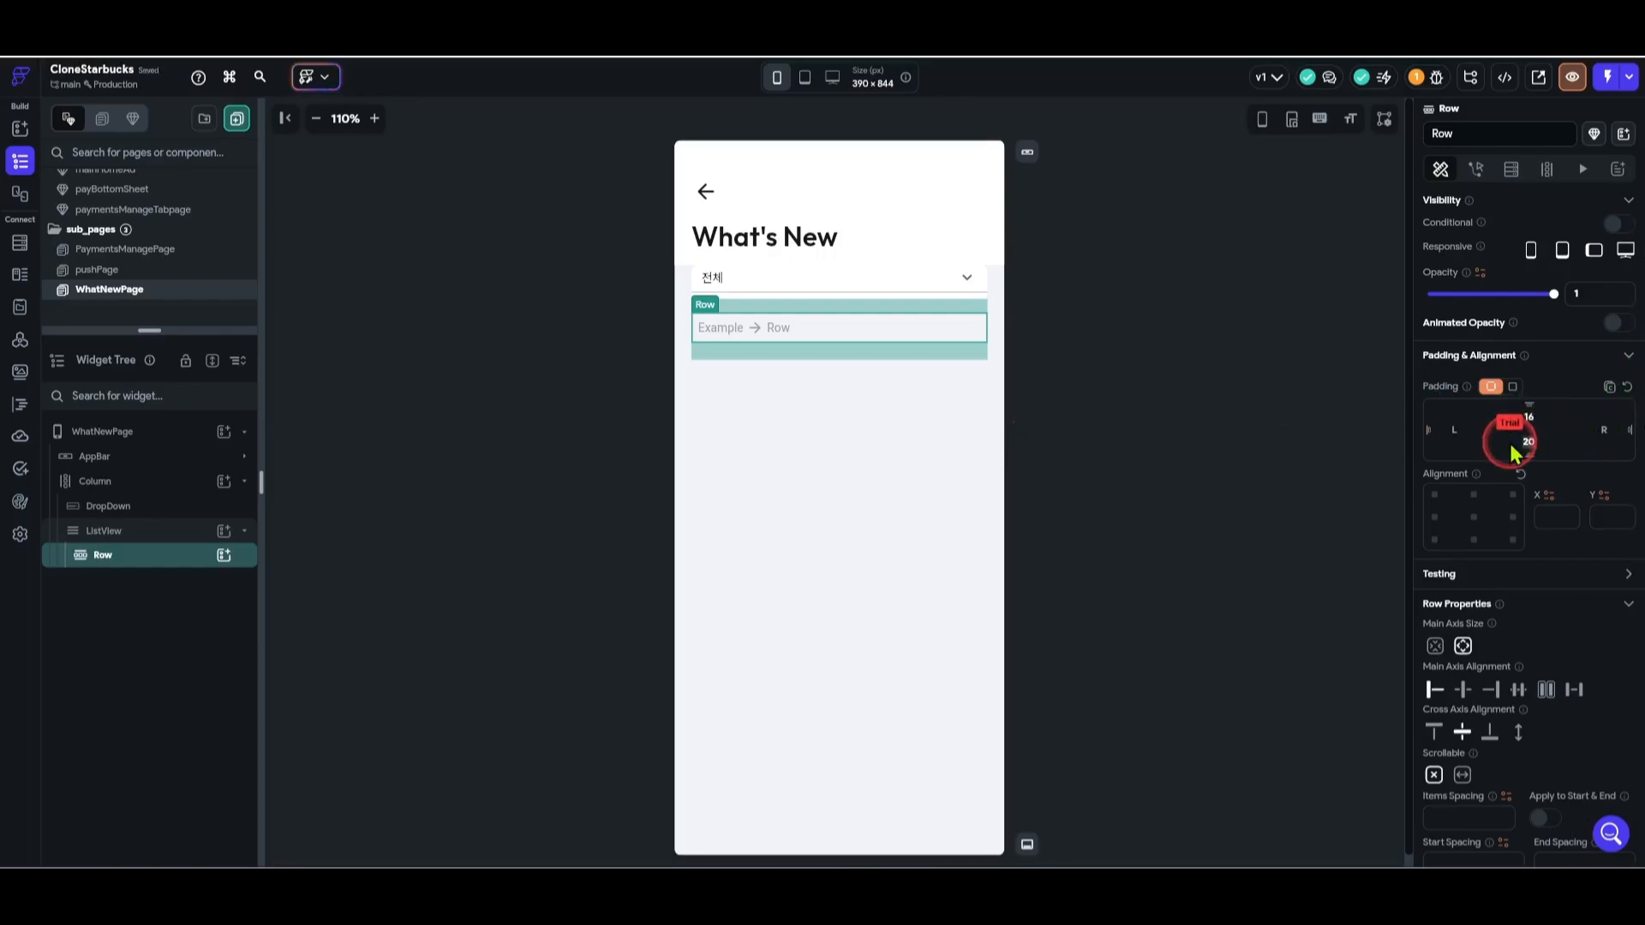
{"action": "type", "text": "16"}
{"action": "left_click", "coordinate": [1573, 440]}
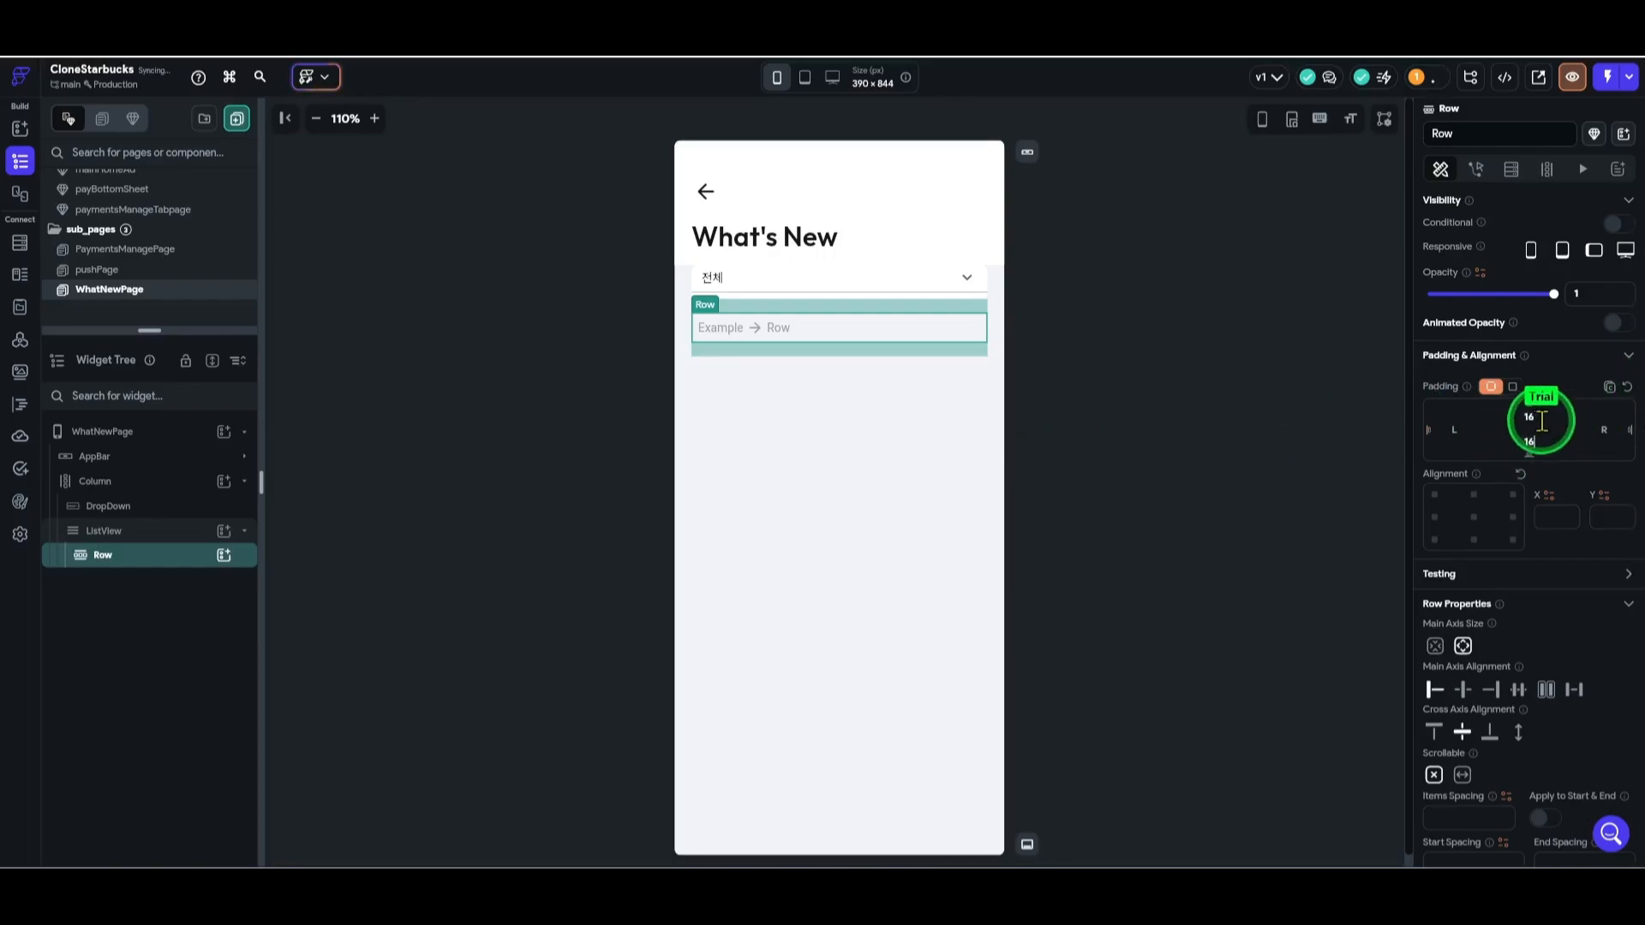
{"action": "left_click", "coordinate": [1191, 364]}
{"action": "left_click", "coordinate": [809, 336]}
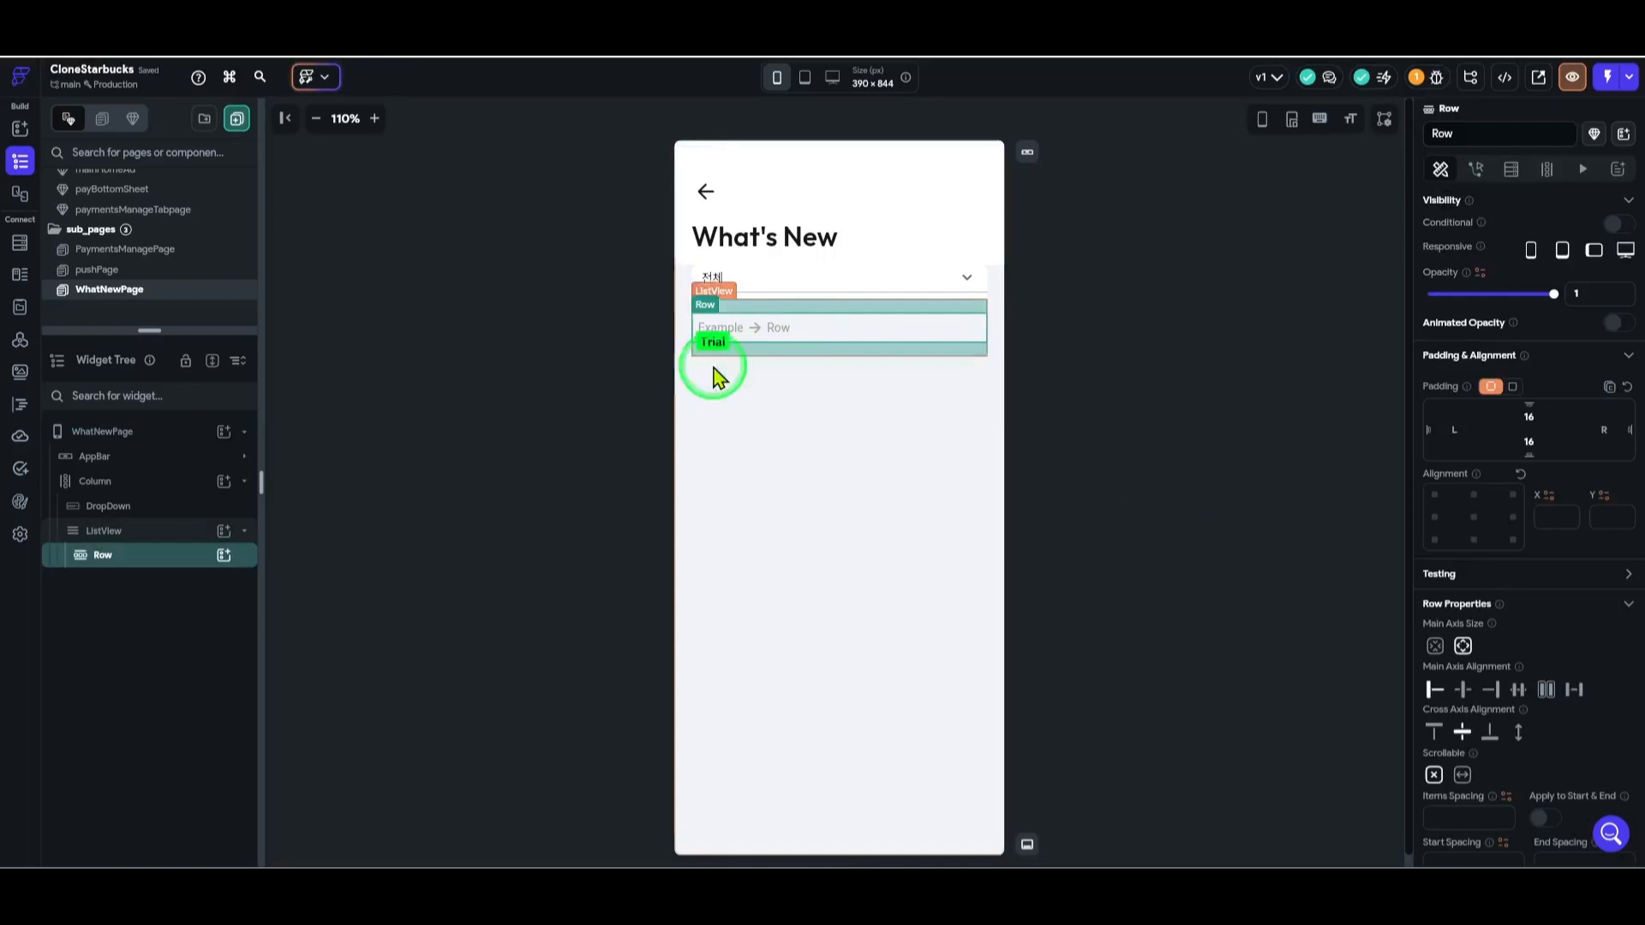
- Add an Image to the Row in the ListView and size it 100 px wide by 60 px high
{"action": "left_click", "coordinate": [224, 556]}
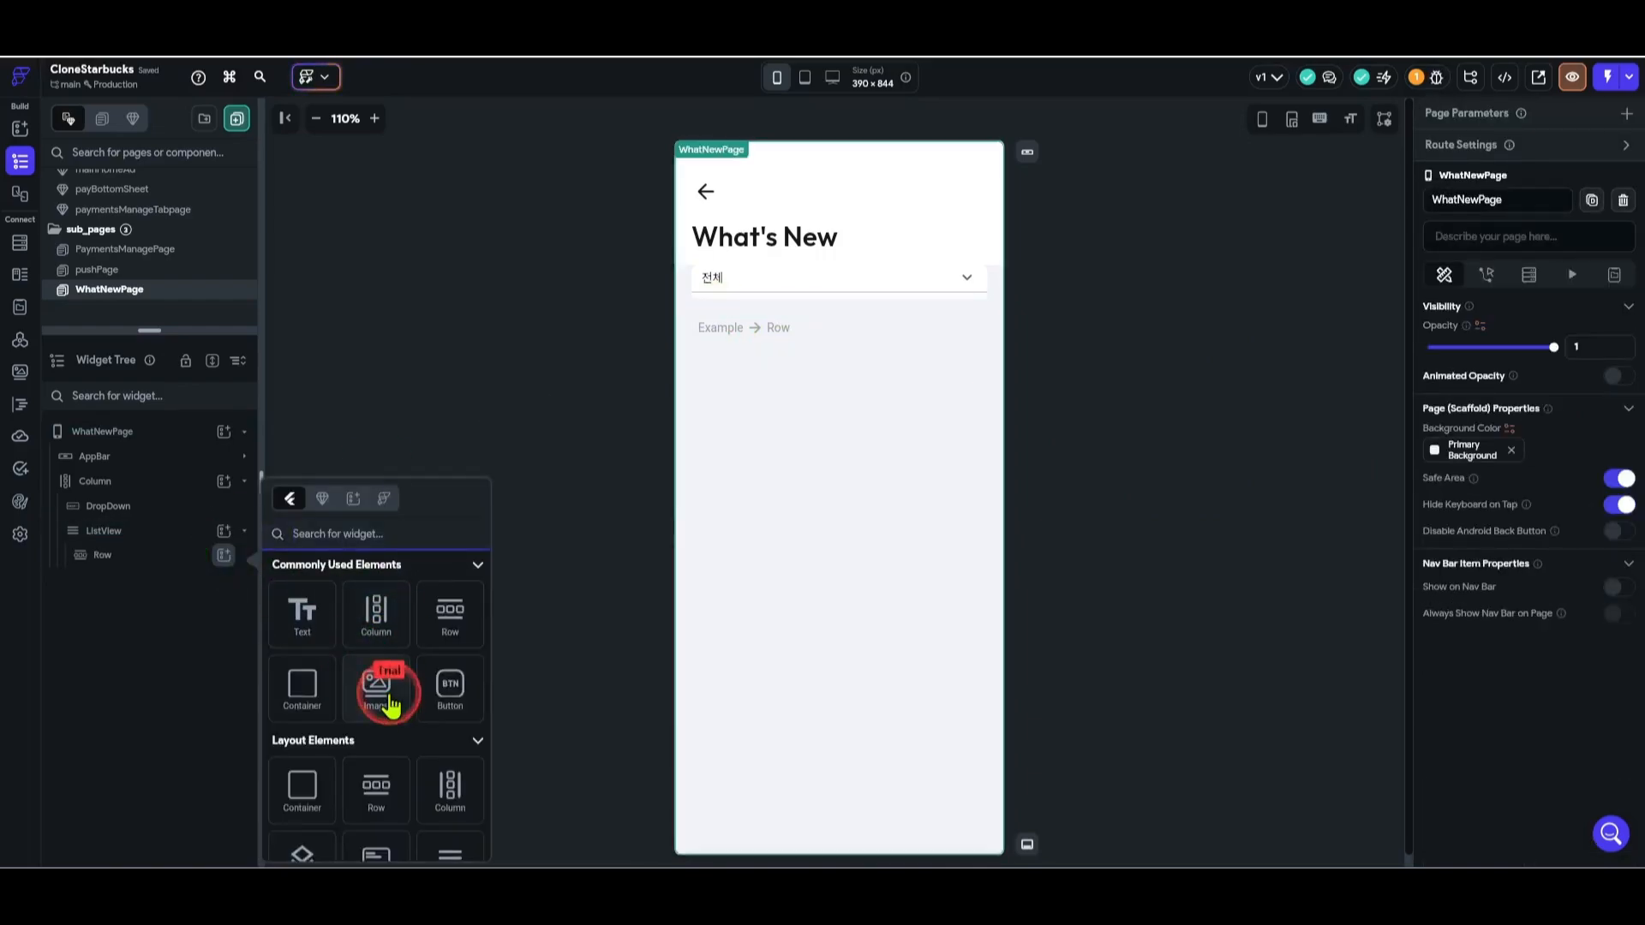
{"action": "left_click", "coordinate": [389, 704]}
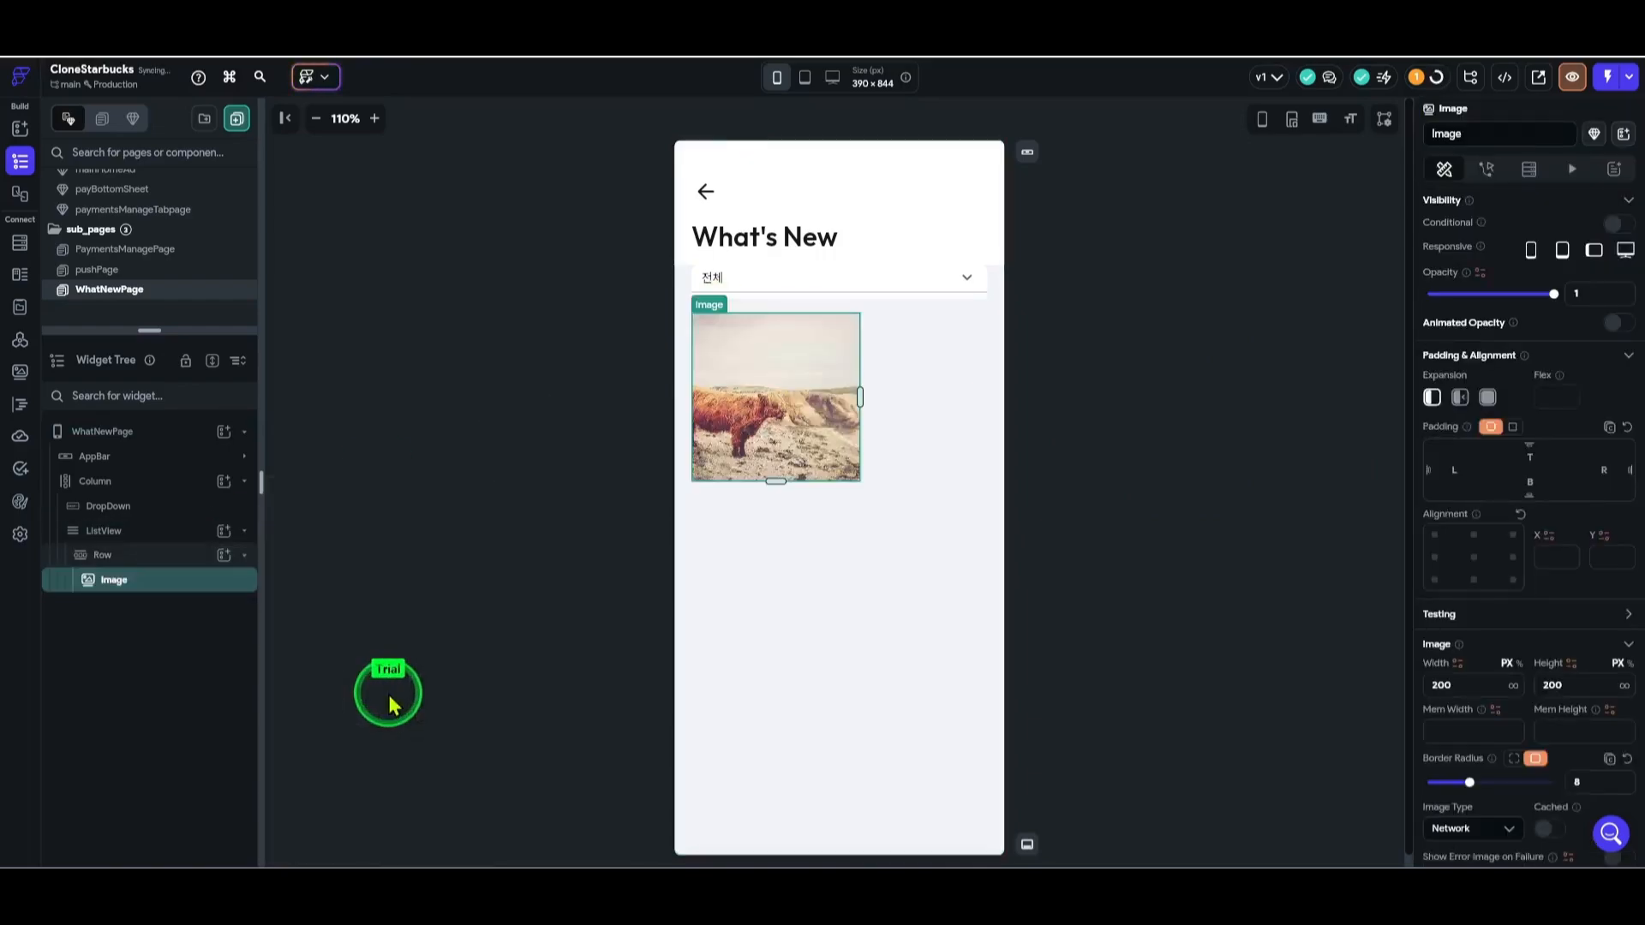
{"action": "double_click", "coordinate": [1442, 684]}
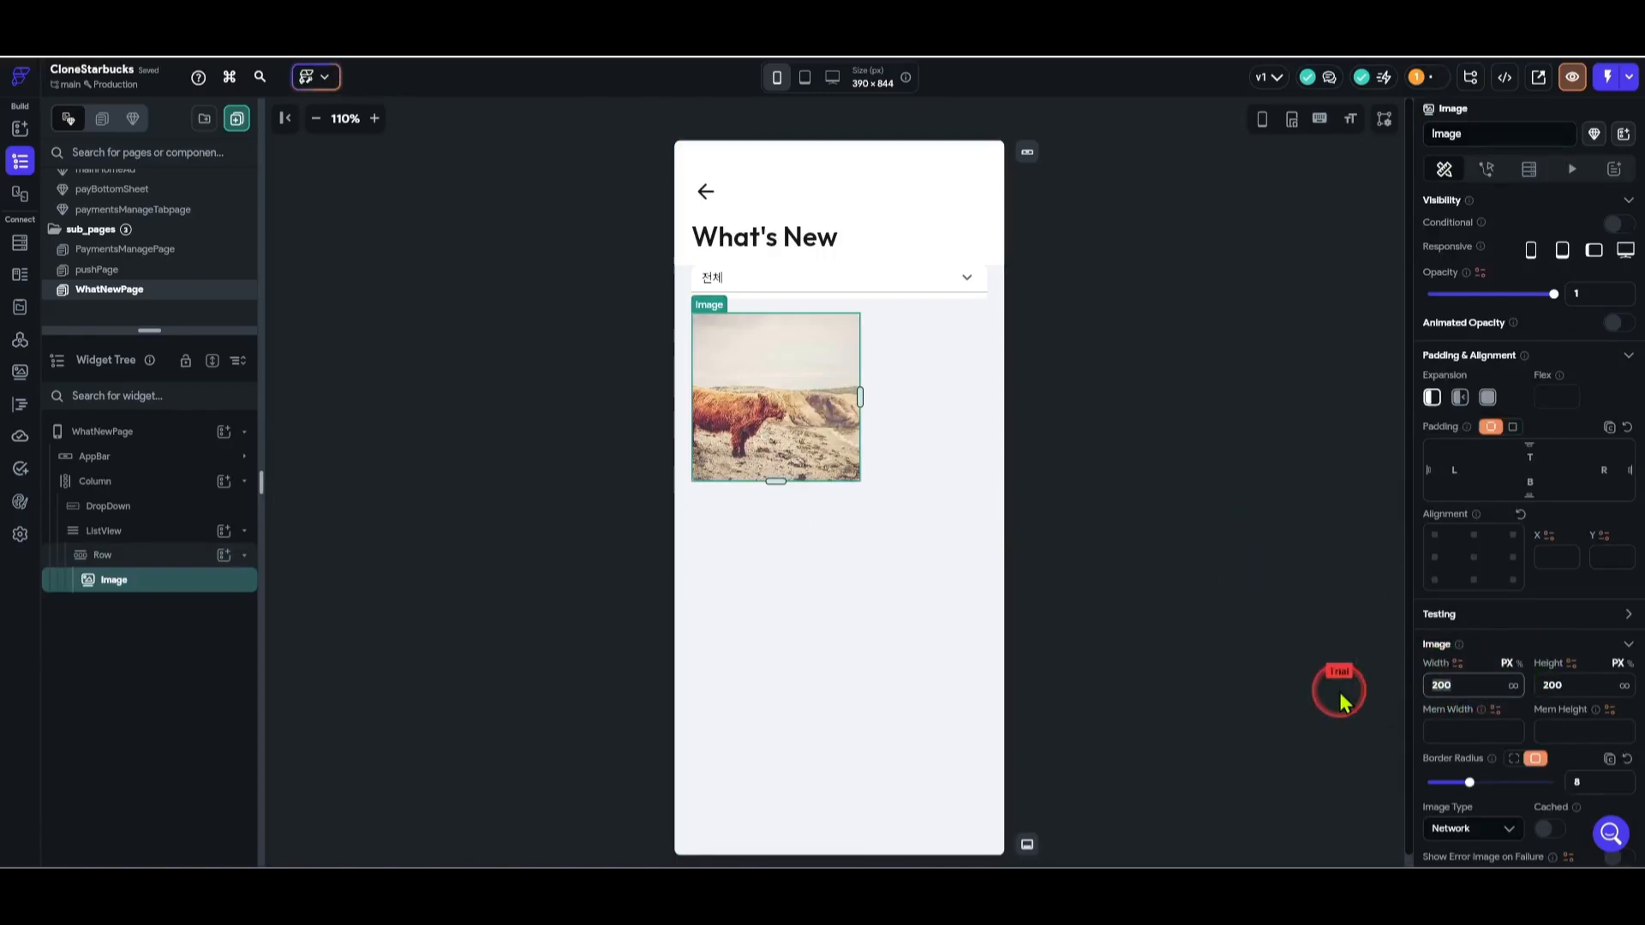
{"action": "type", "text": "100"}
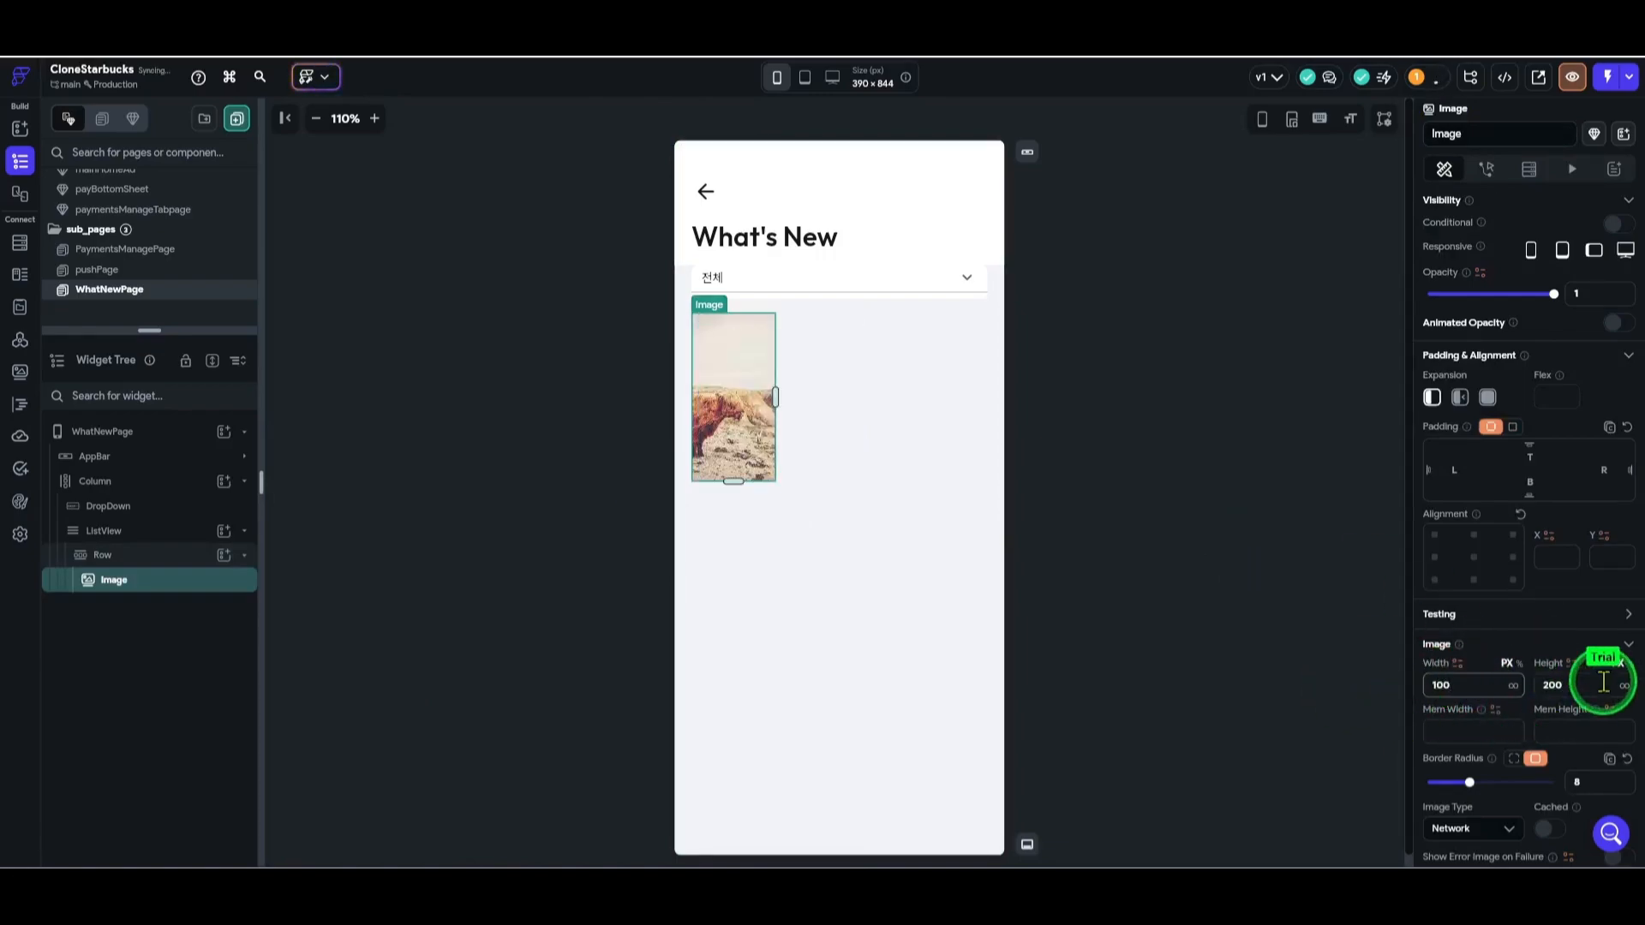
{"action": "left_click", "coordinate": [1603, 689]}
{"action": "type", "text": "60"}
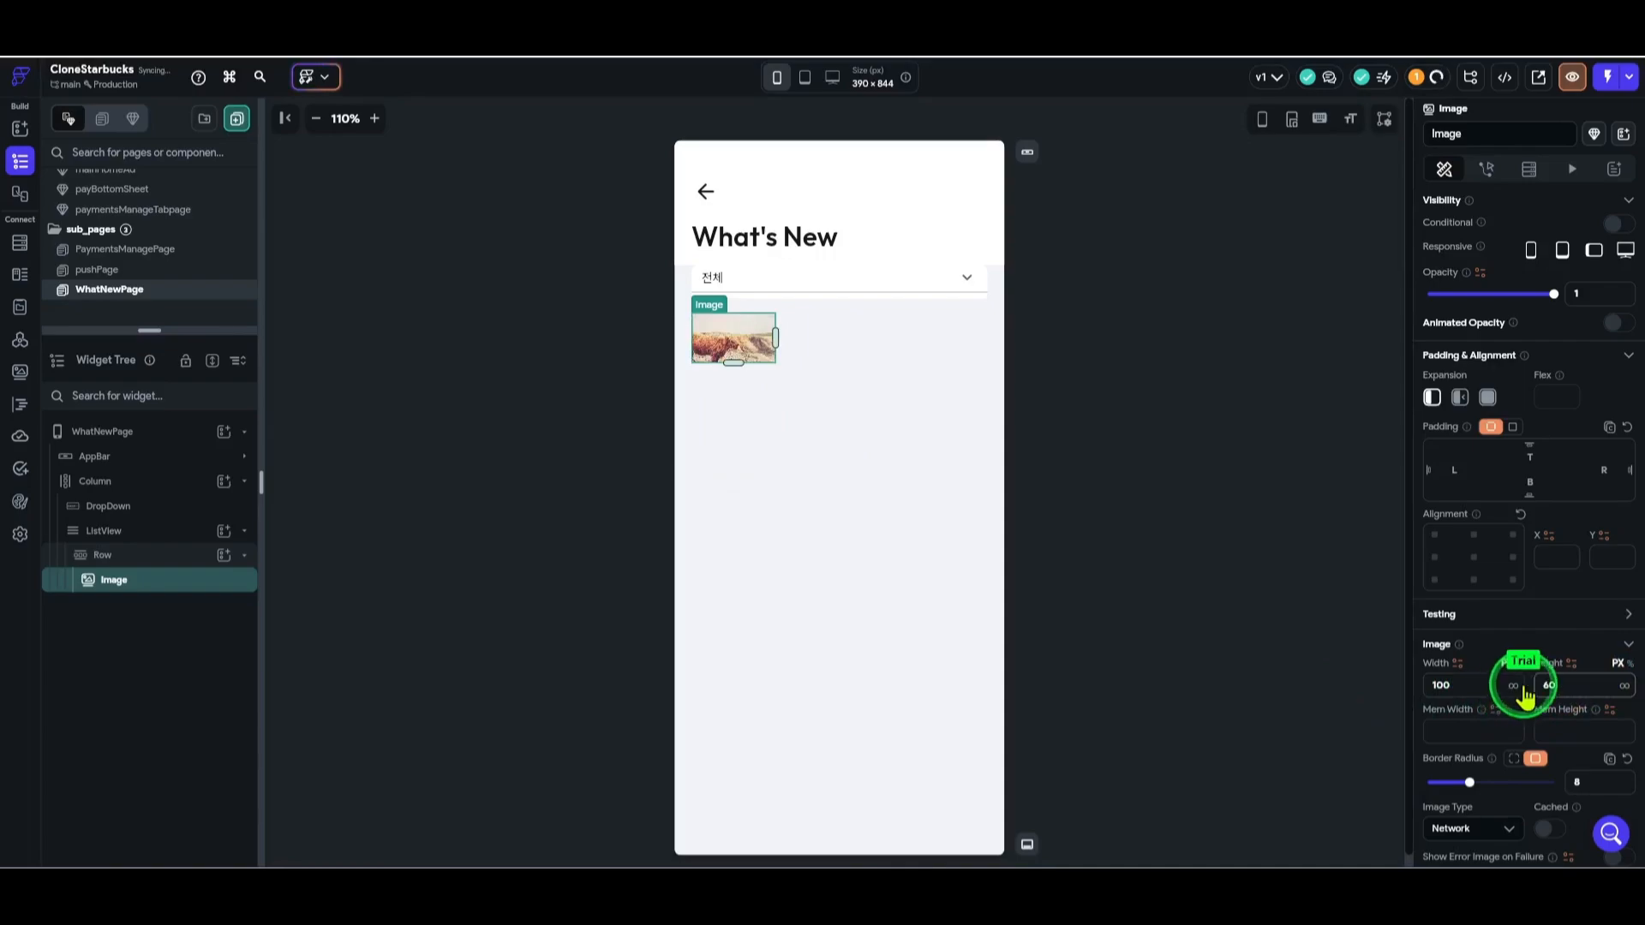
- Enlarge the Image to a height of 80 px and a width of 110 px
{"action": "double_click", "coordinate": [1564, 685]}
{"action": "type", "text": "8"}
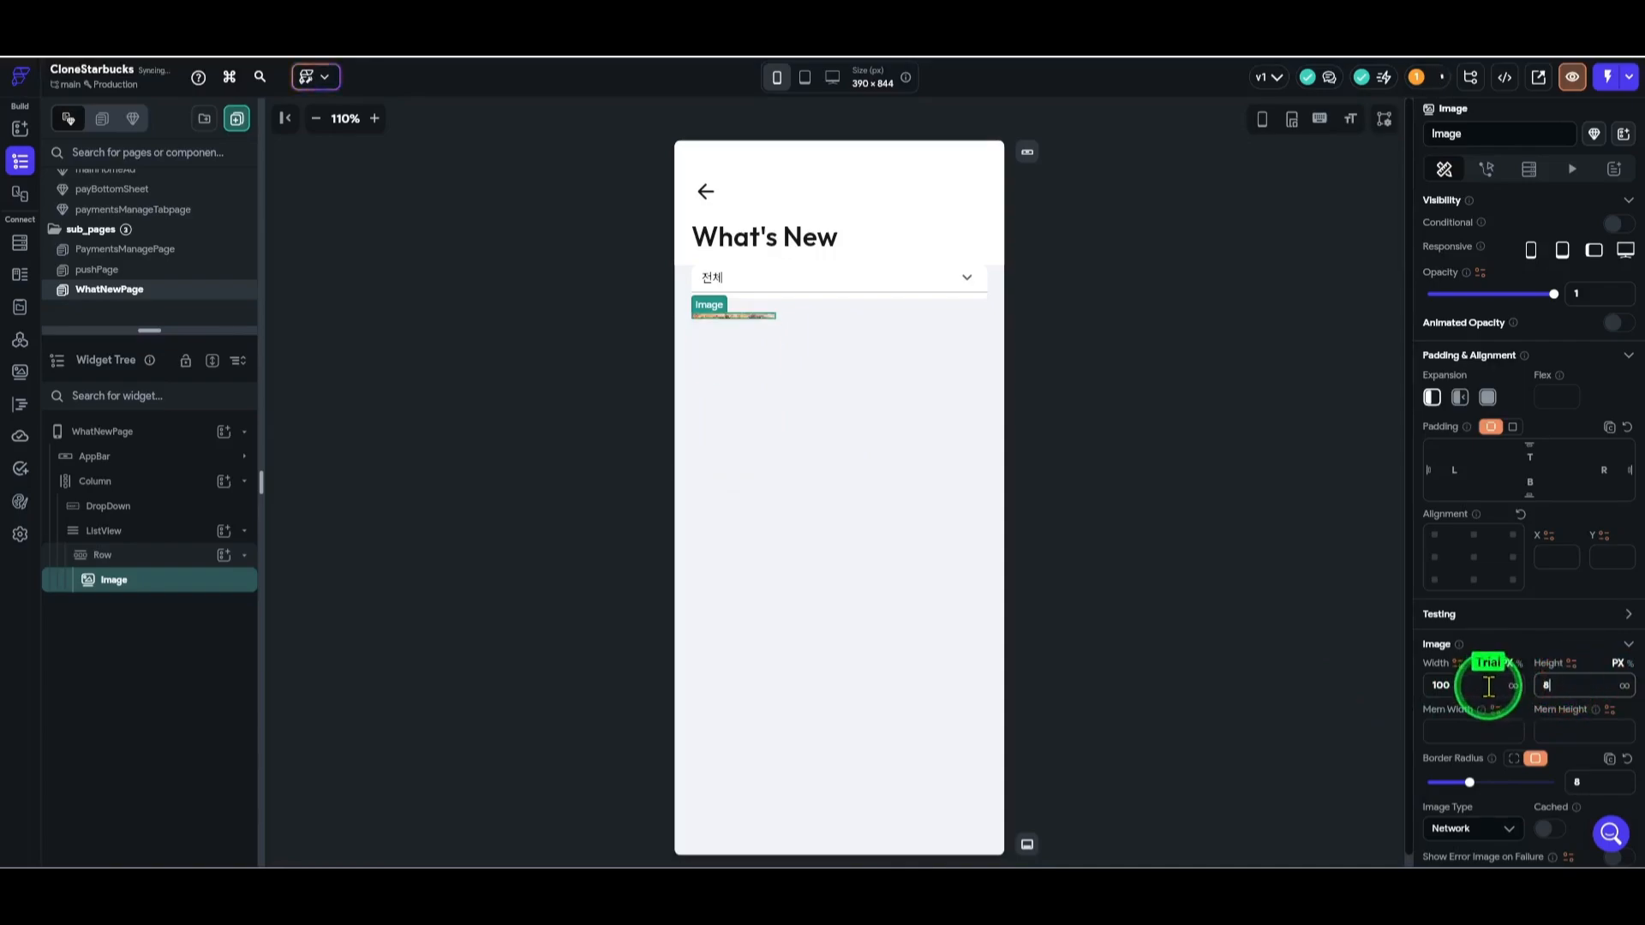
{"action": "type", "text": "0"}
{"action": "double_click", "coordinate": [1470, 685]}
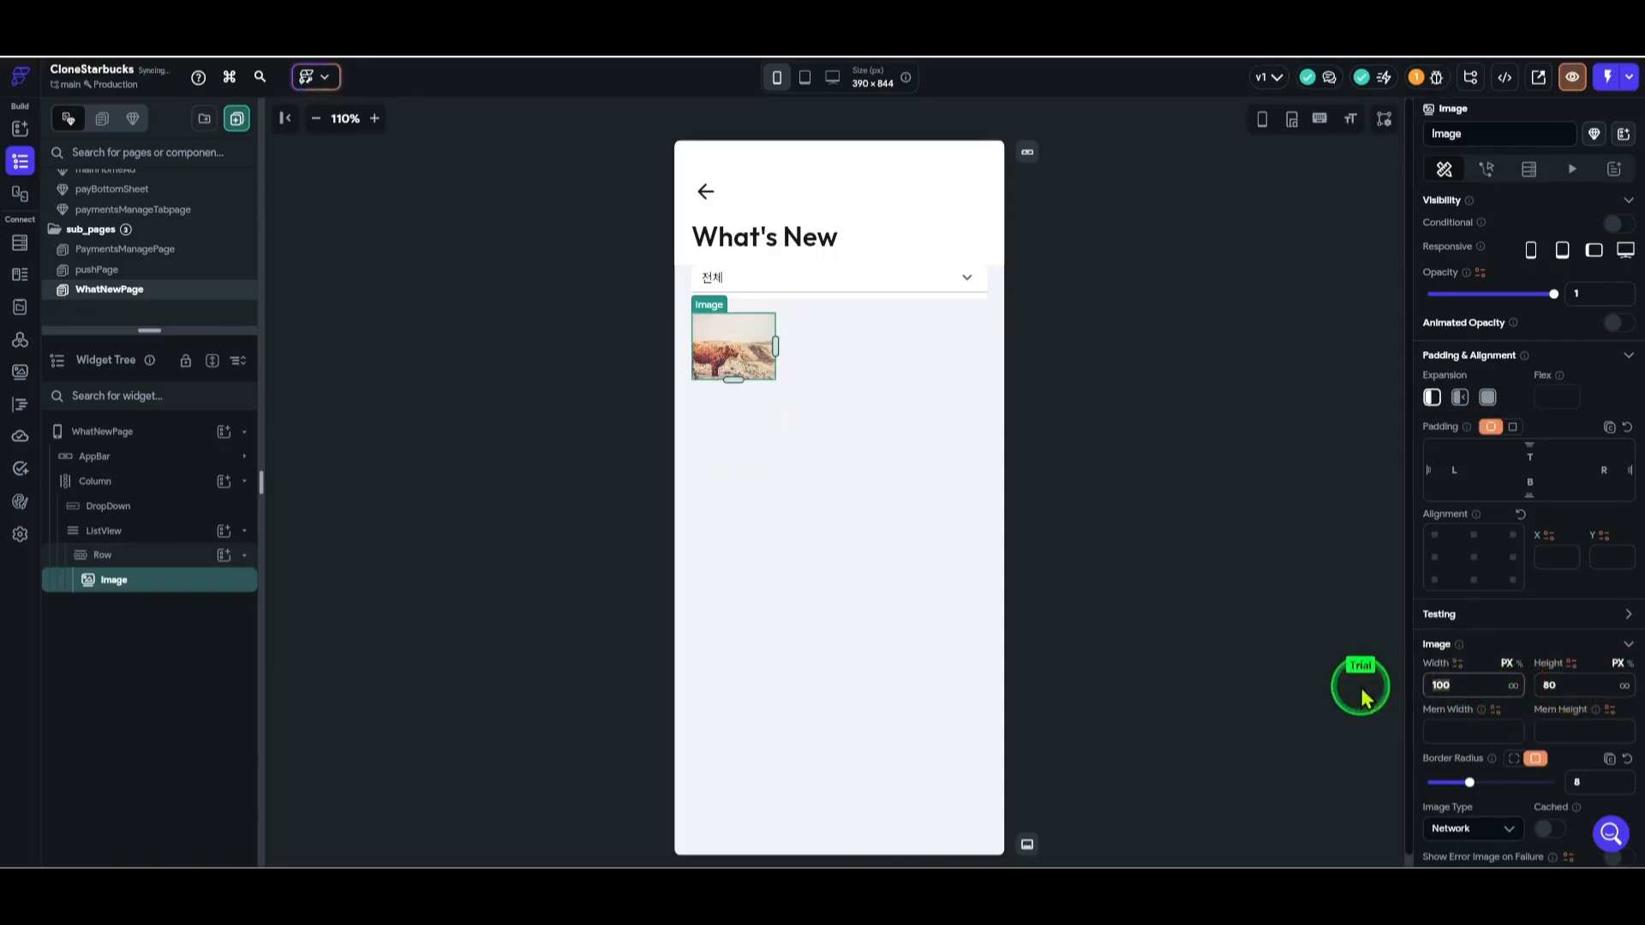
{"action": "type", "text": "110"}
{"action": "left_click", "coordinate": [775, 585]}
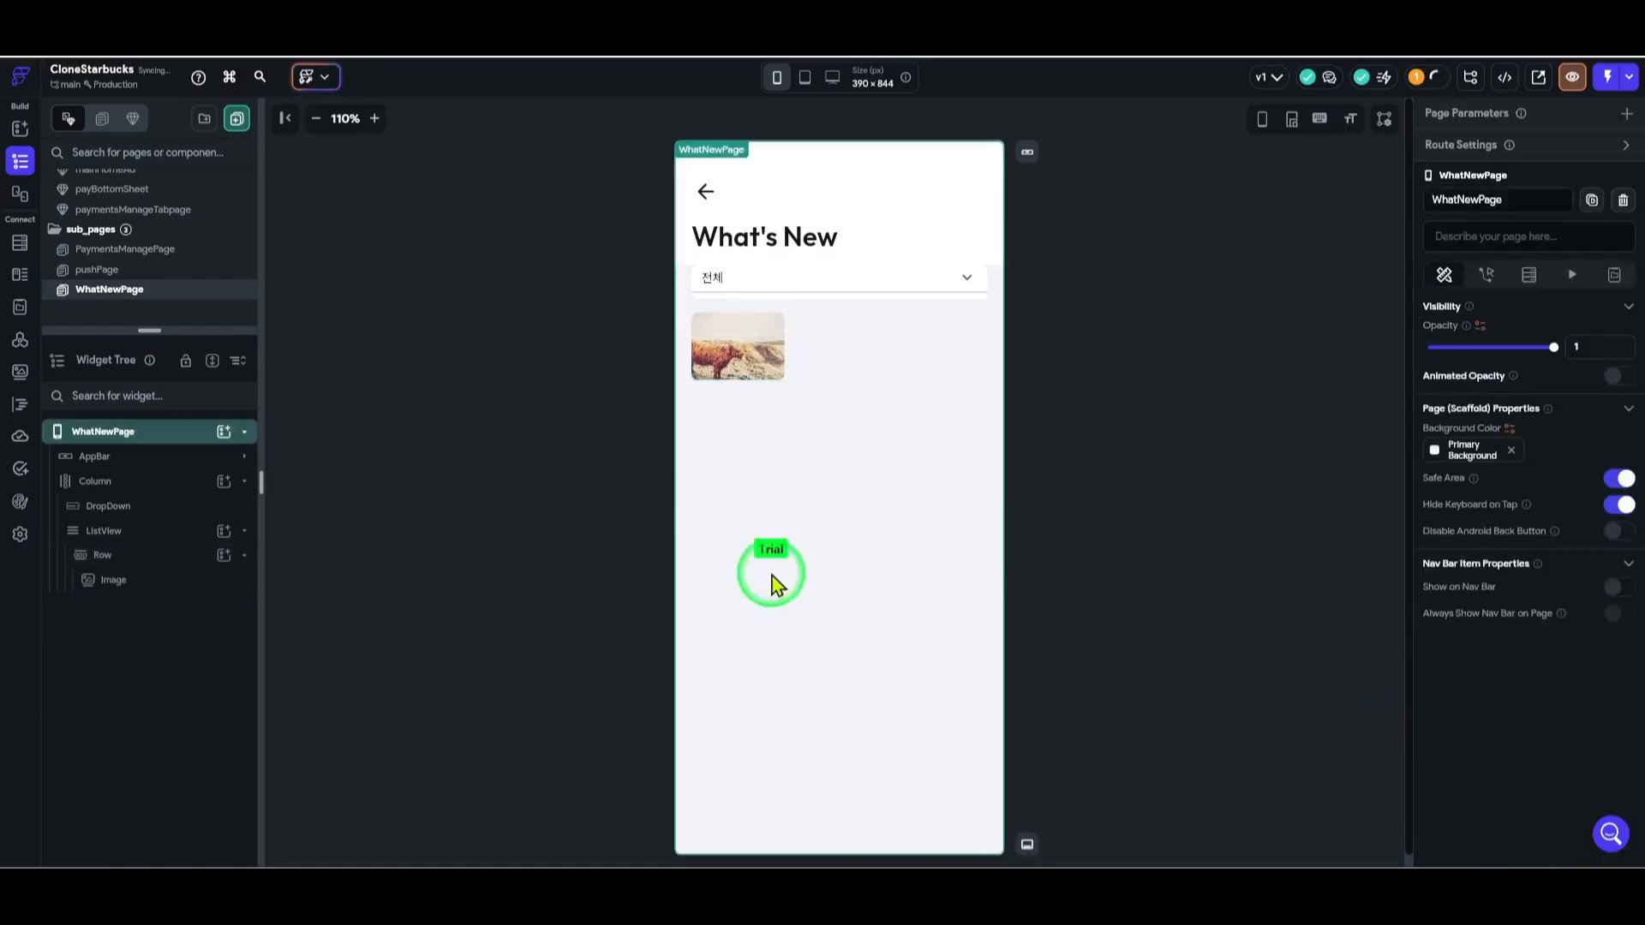
- Add a Column after the Image in the Row and give it a left padding of 12
{"action": "left_click", "coordinate": [177, 575]}
{"action": "left_click", "coordinate": [243, 559]}
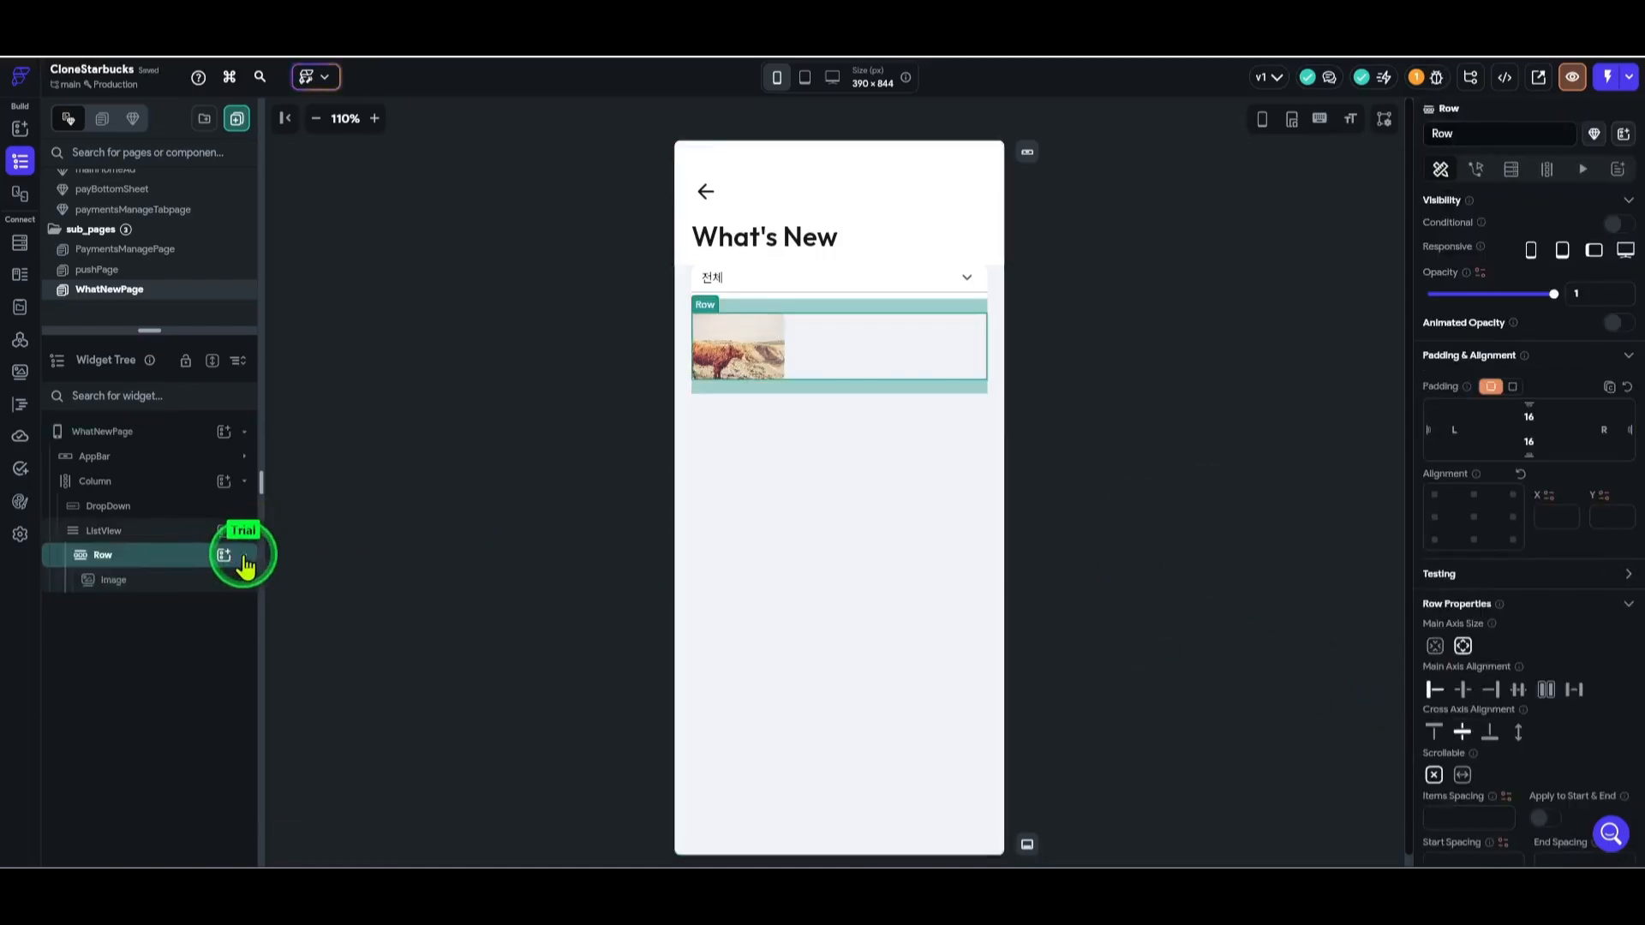
{"action": "left_click", "coordinate": [224, 555]}
{"action": "left_click", "coordinate": [385, 617]}
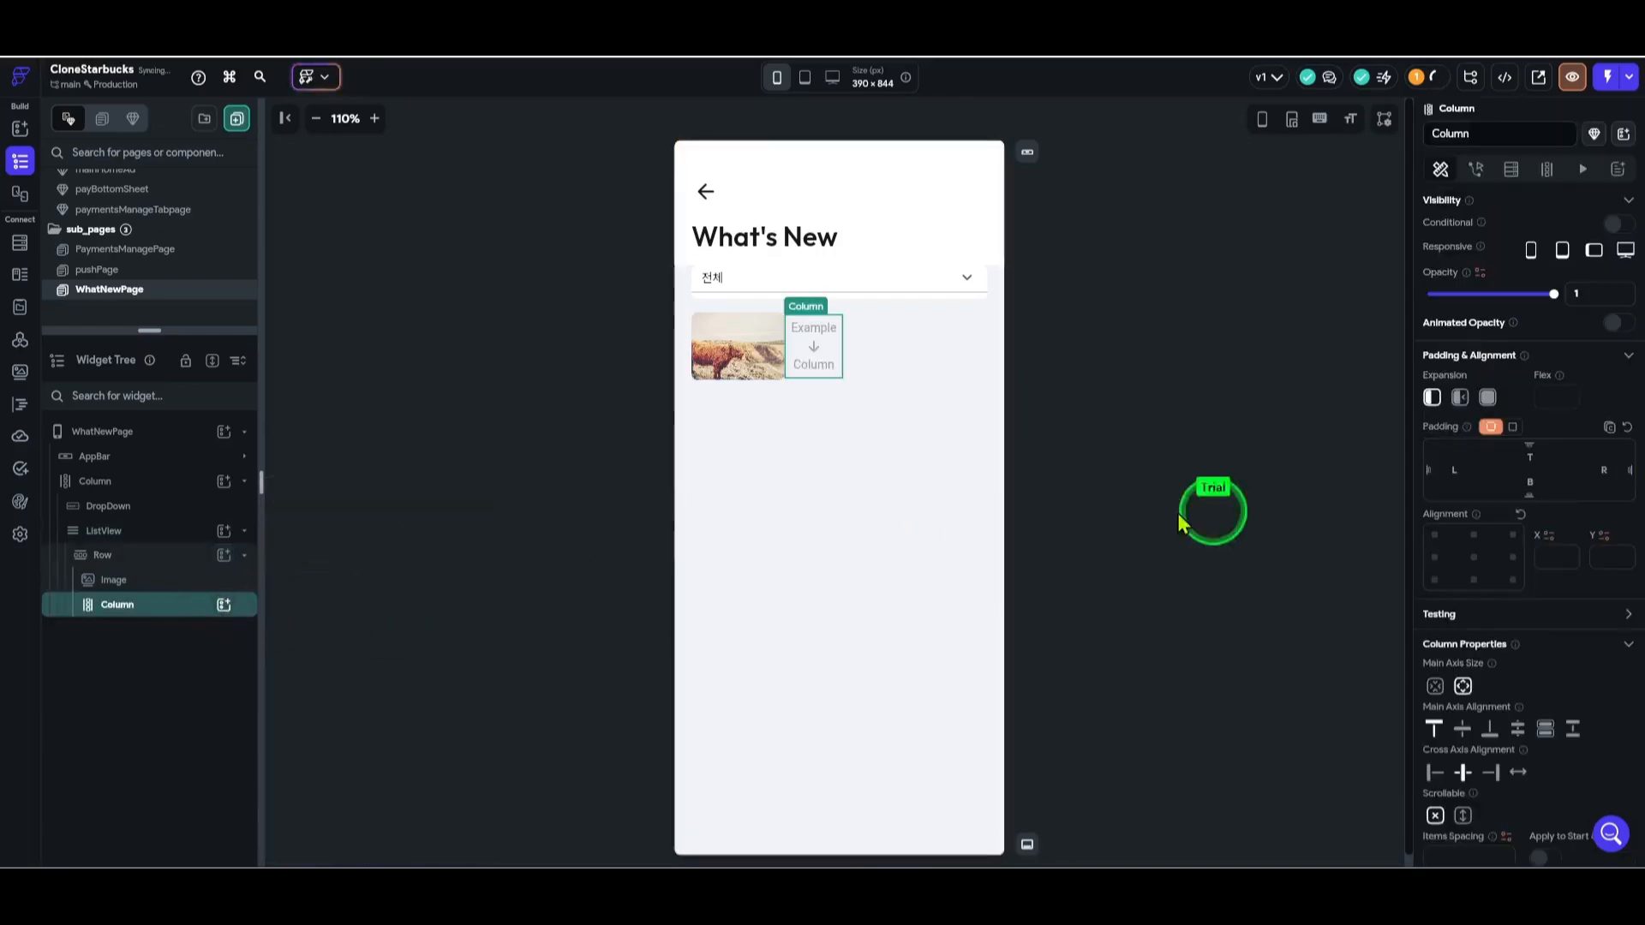
{"action": "left_click", "coordinate": [1468, 473]}
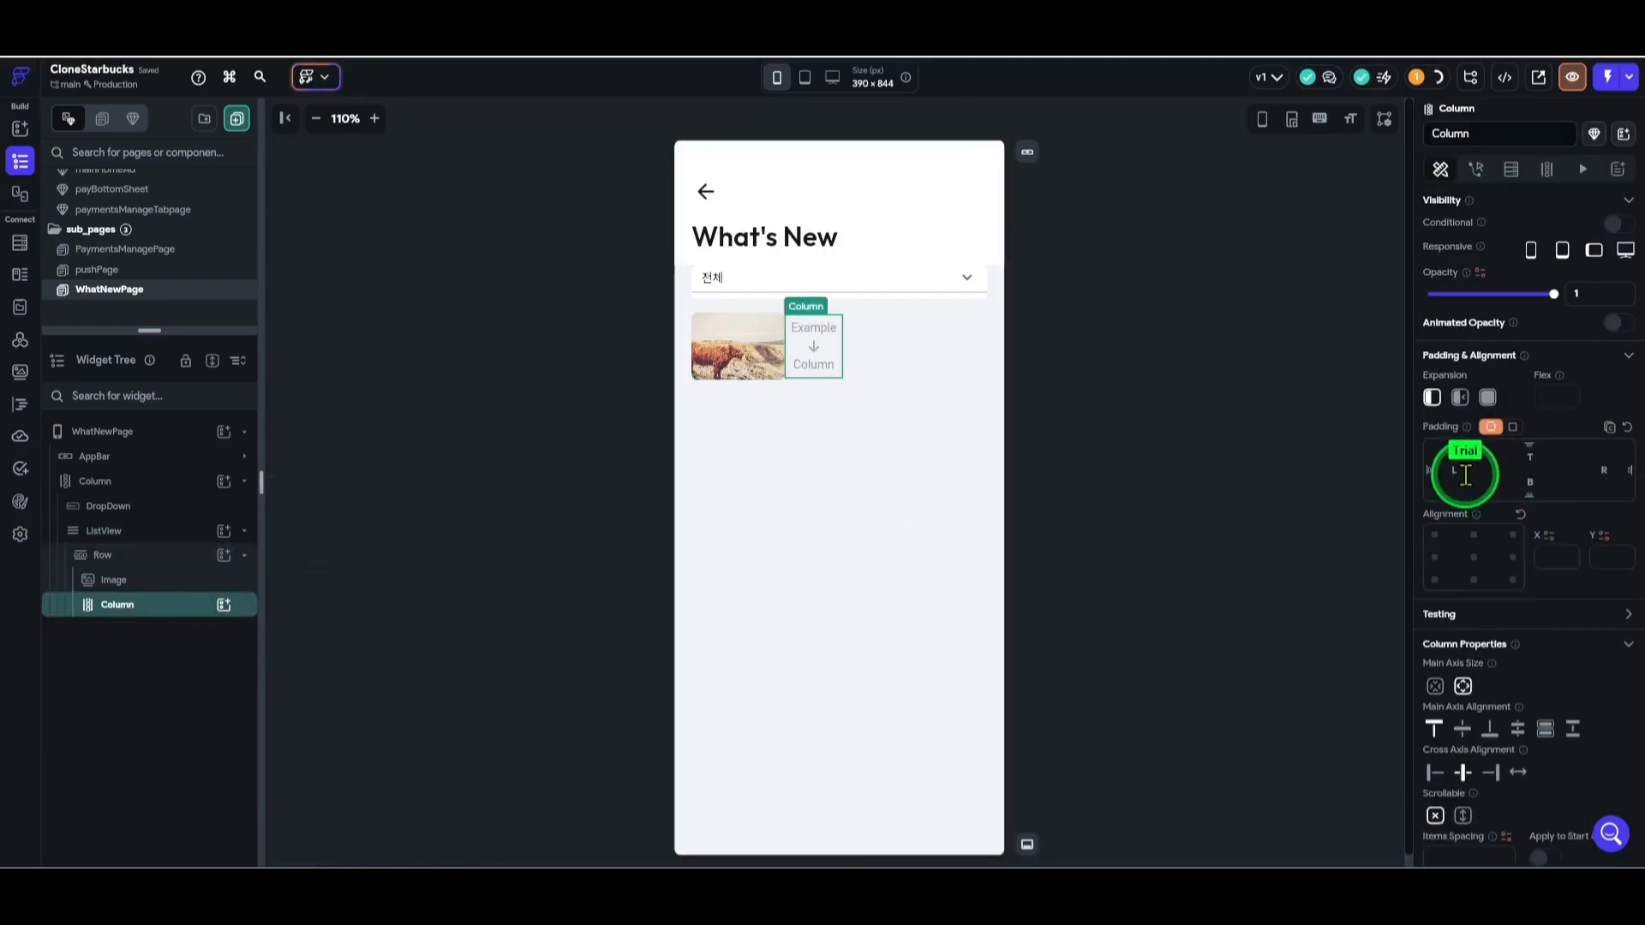
{"action": "type", "text": "12"}
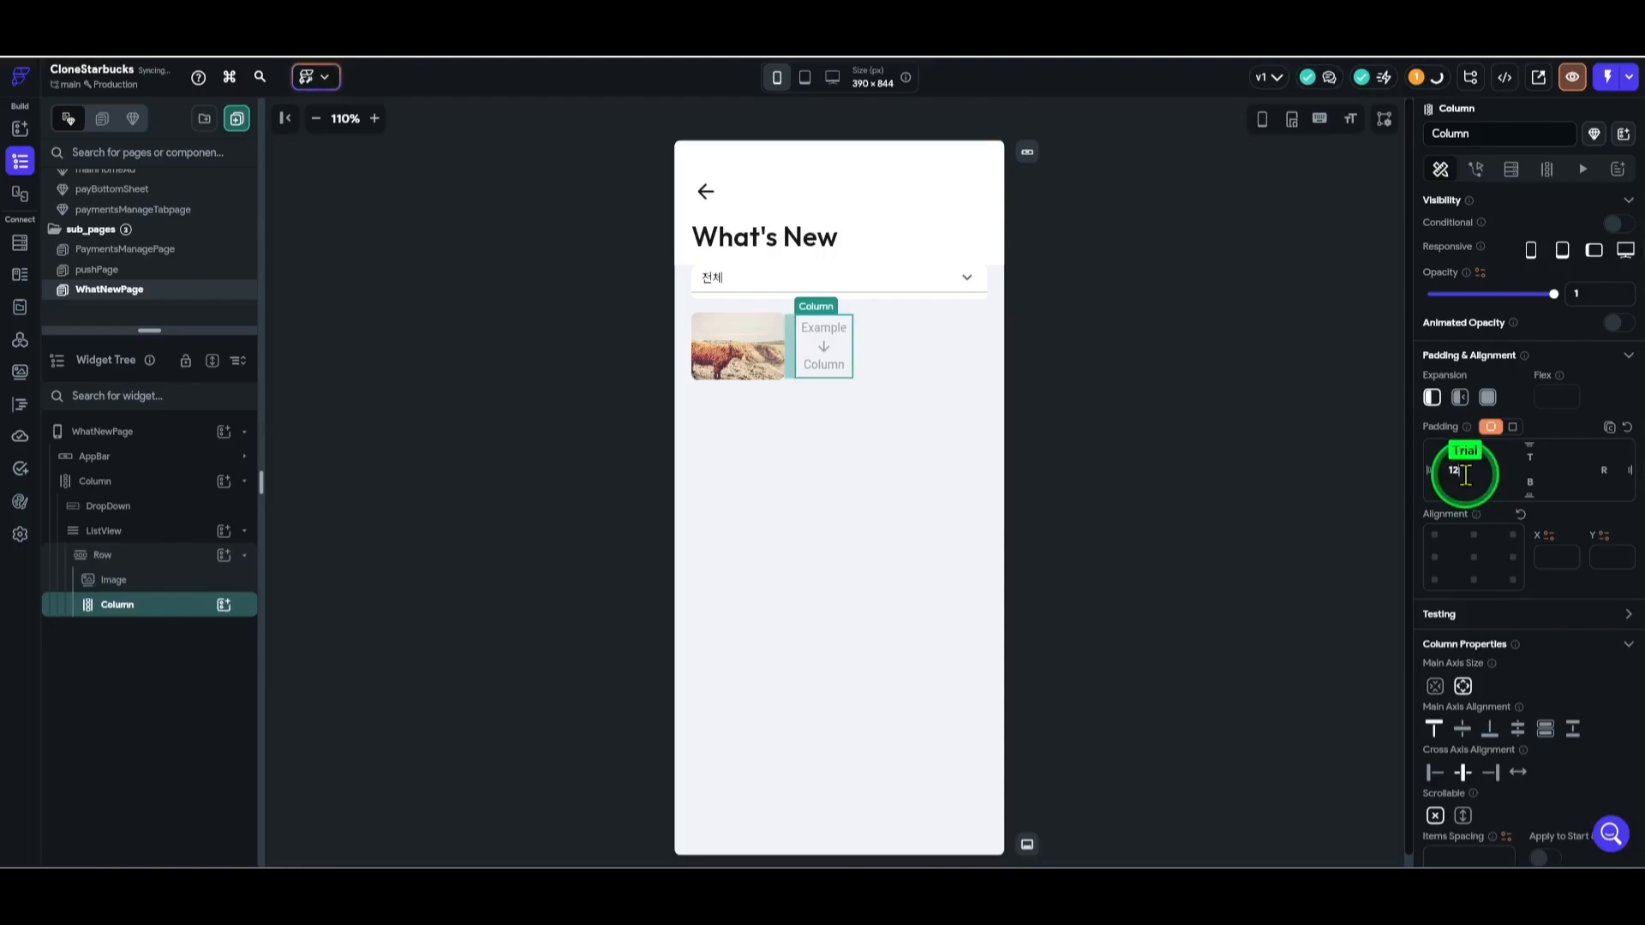
- Nest a Row inside the Column beside the Image and add an Icon followed by a Text to it
{"action": "left_click", "coordinate": [224, 610]}
{"action": "left_click", "coordinate": [444, 620]}
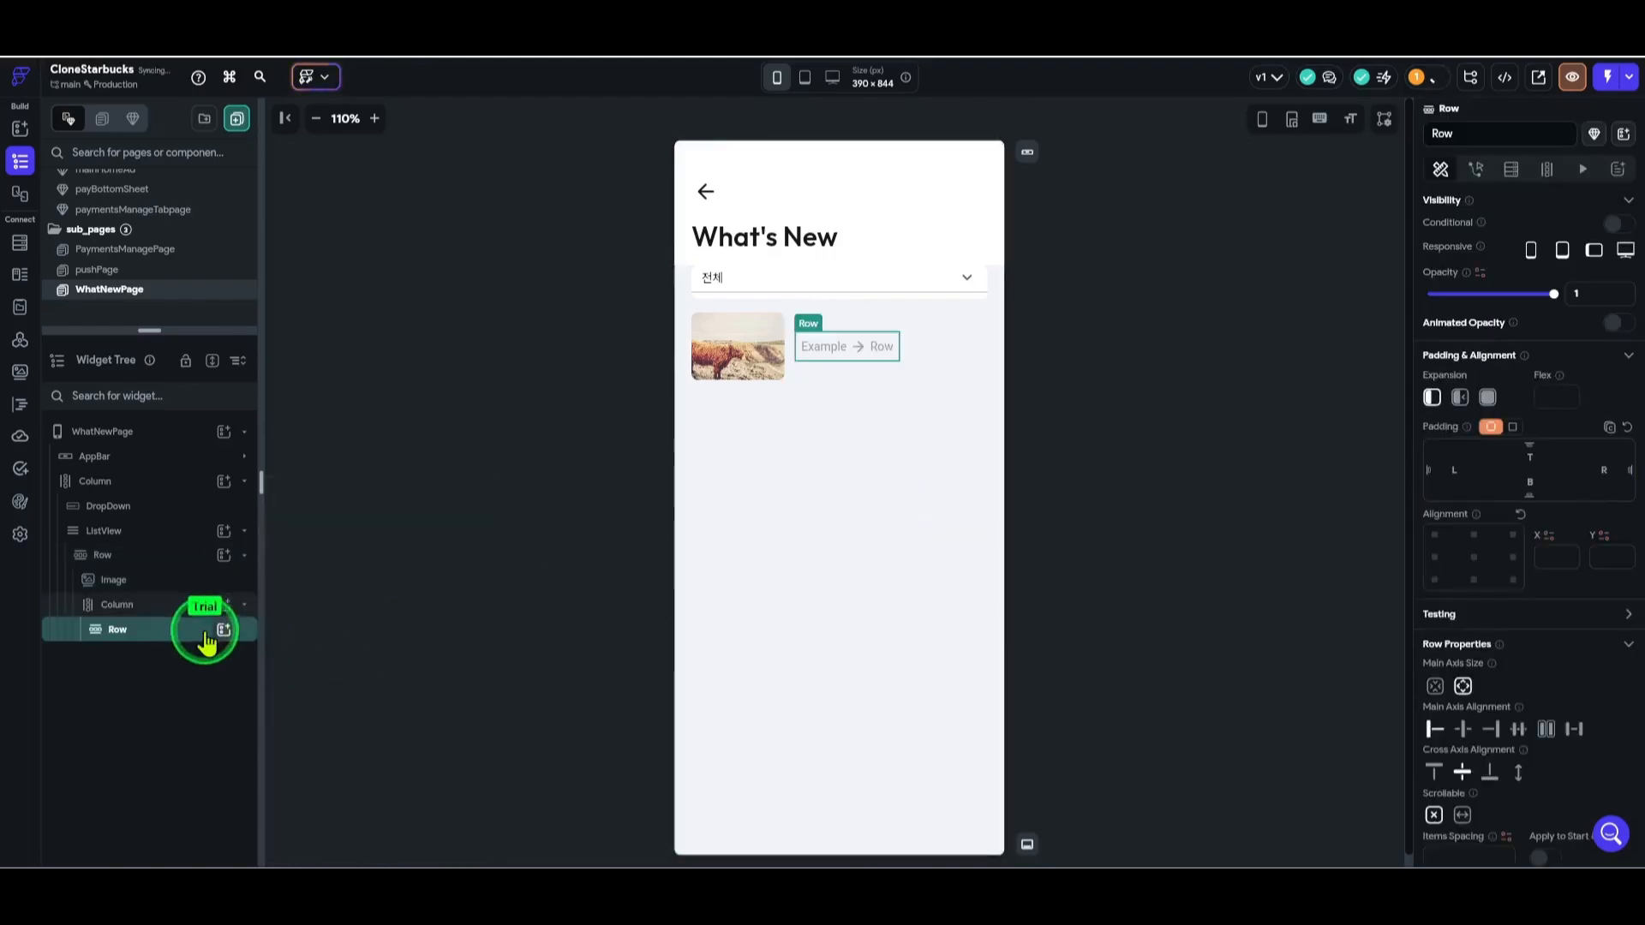
{"action": "left_click", "coordinate": [206, 634]}
{"action": "left_click", "coordinate": [366, 533]}
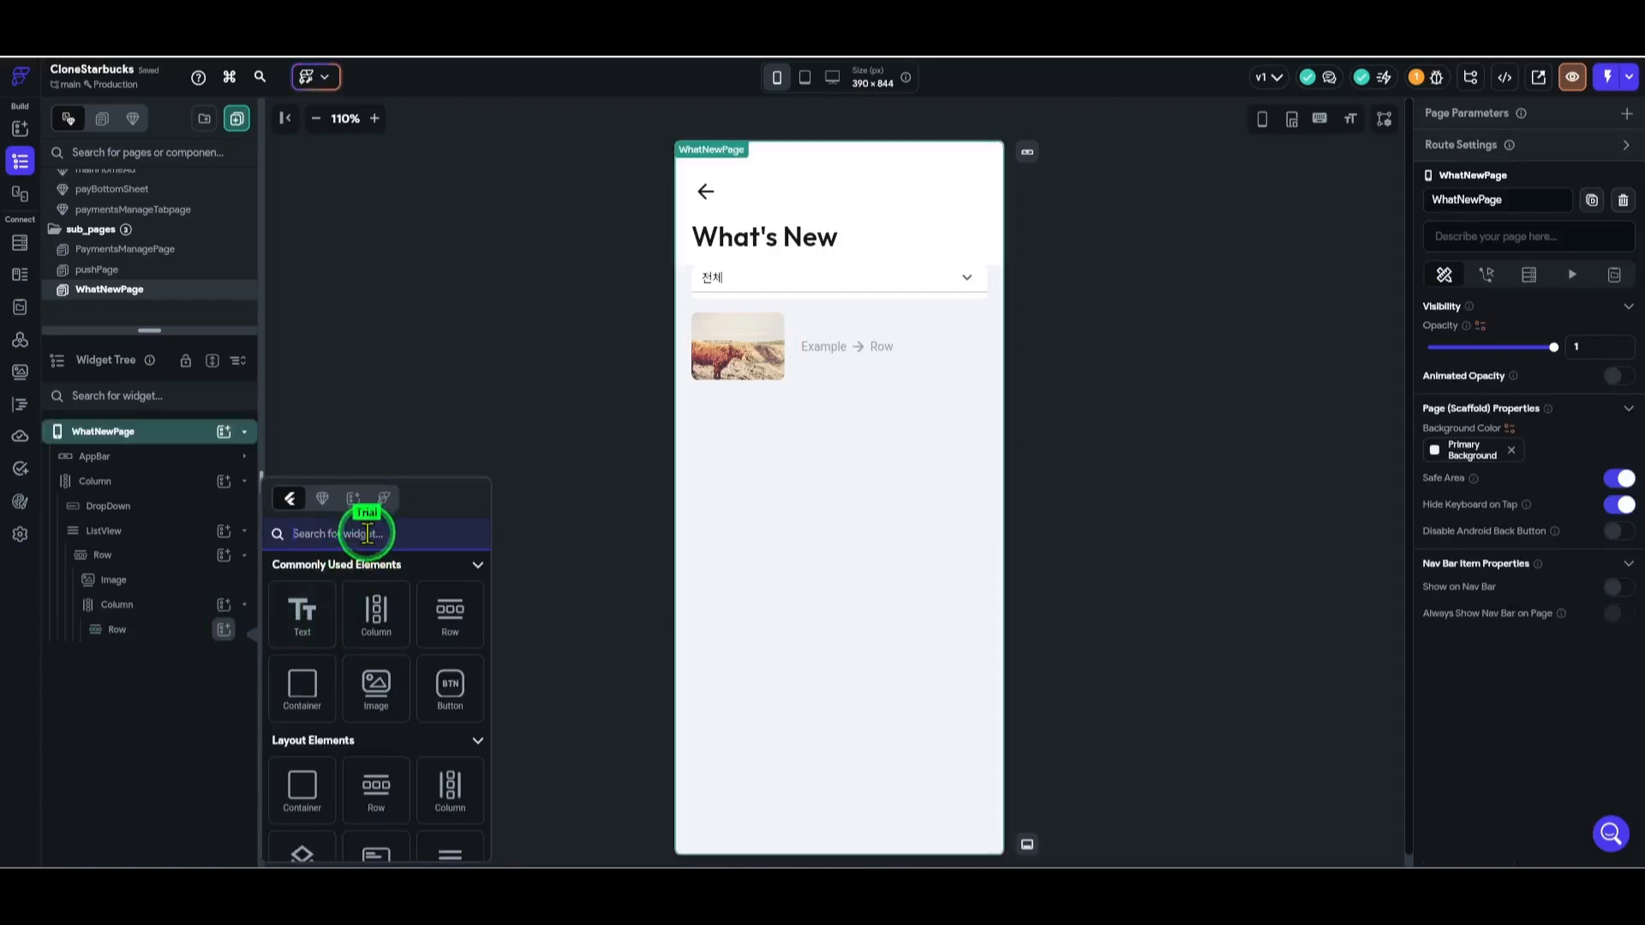
{"action": "type", "text": "icon"}
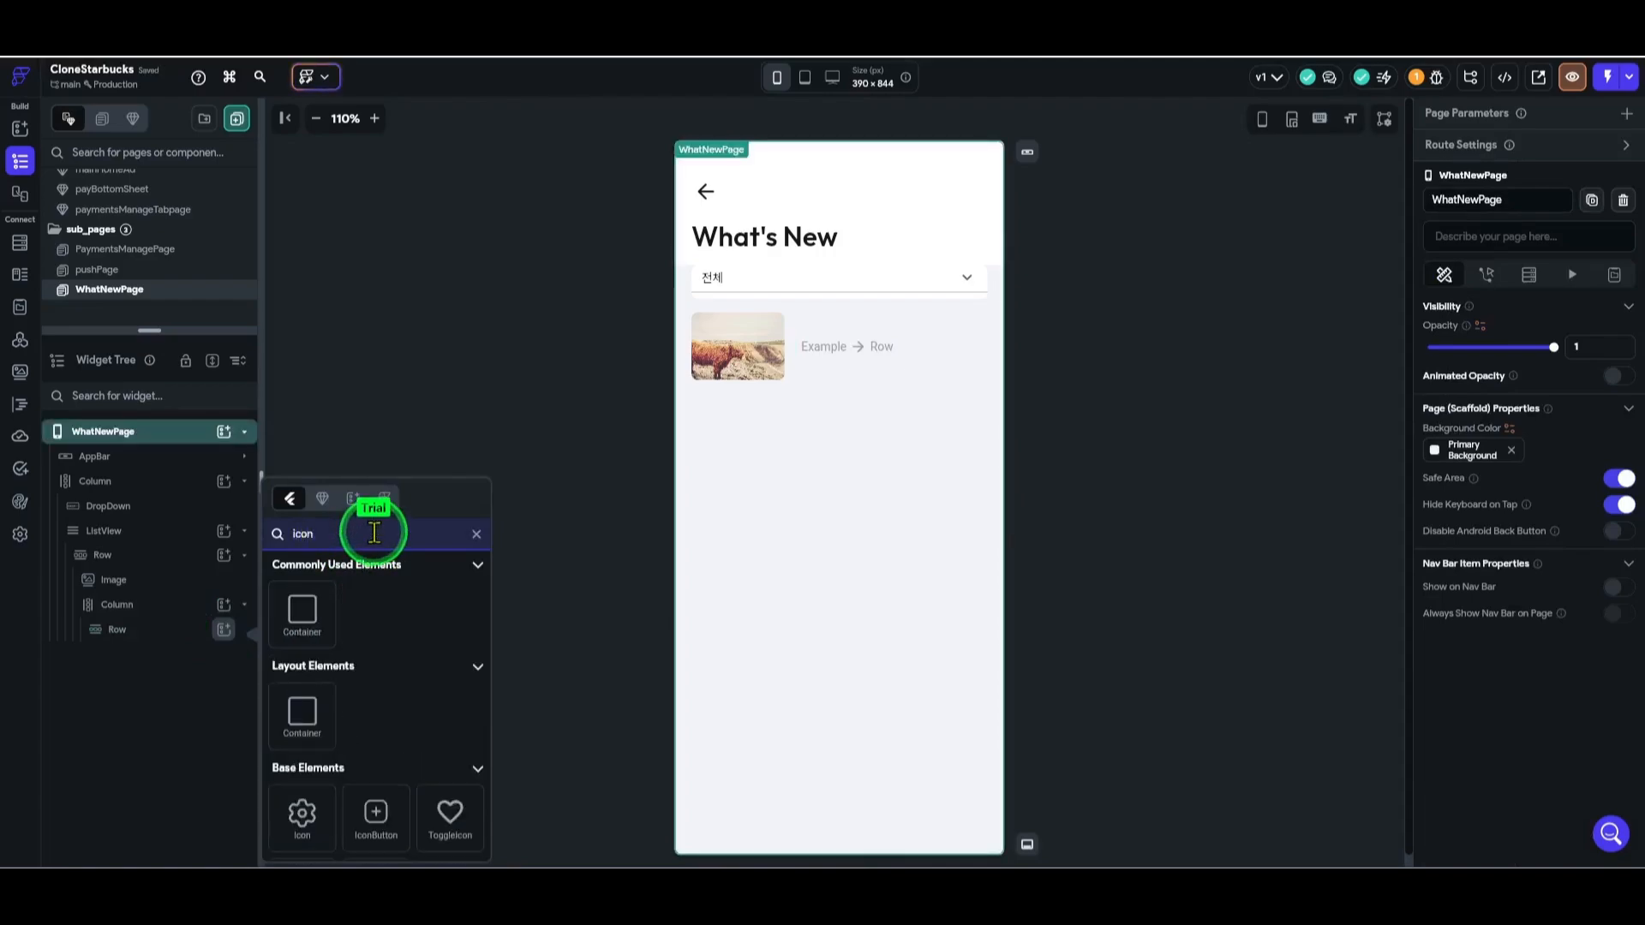
{"action": "left_click", "coordinate": [301, 819]}
{"action": "left_click", "coordinate": [232, 633]}
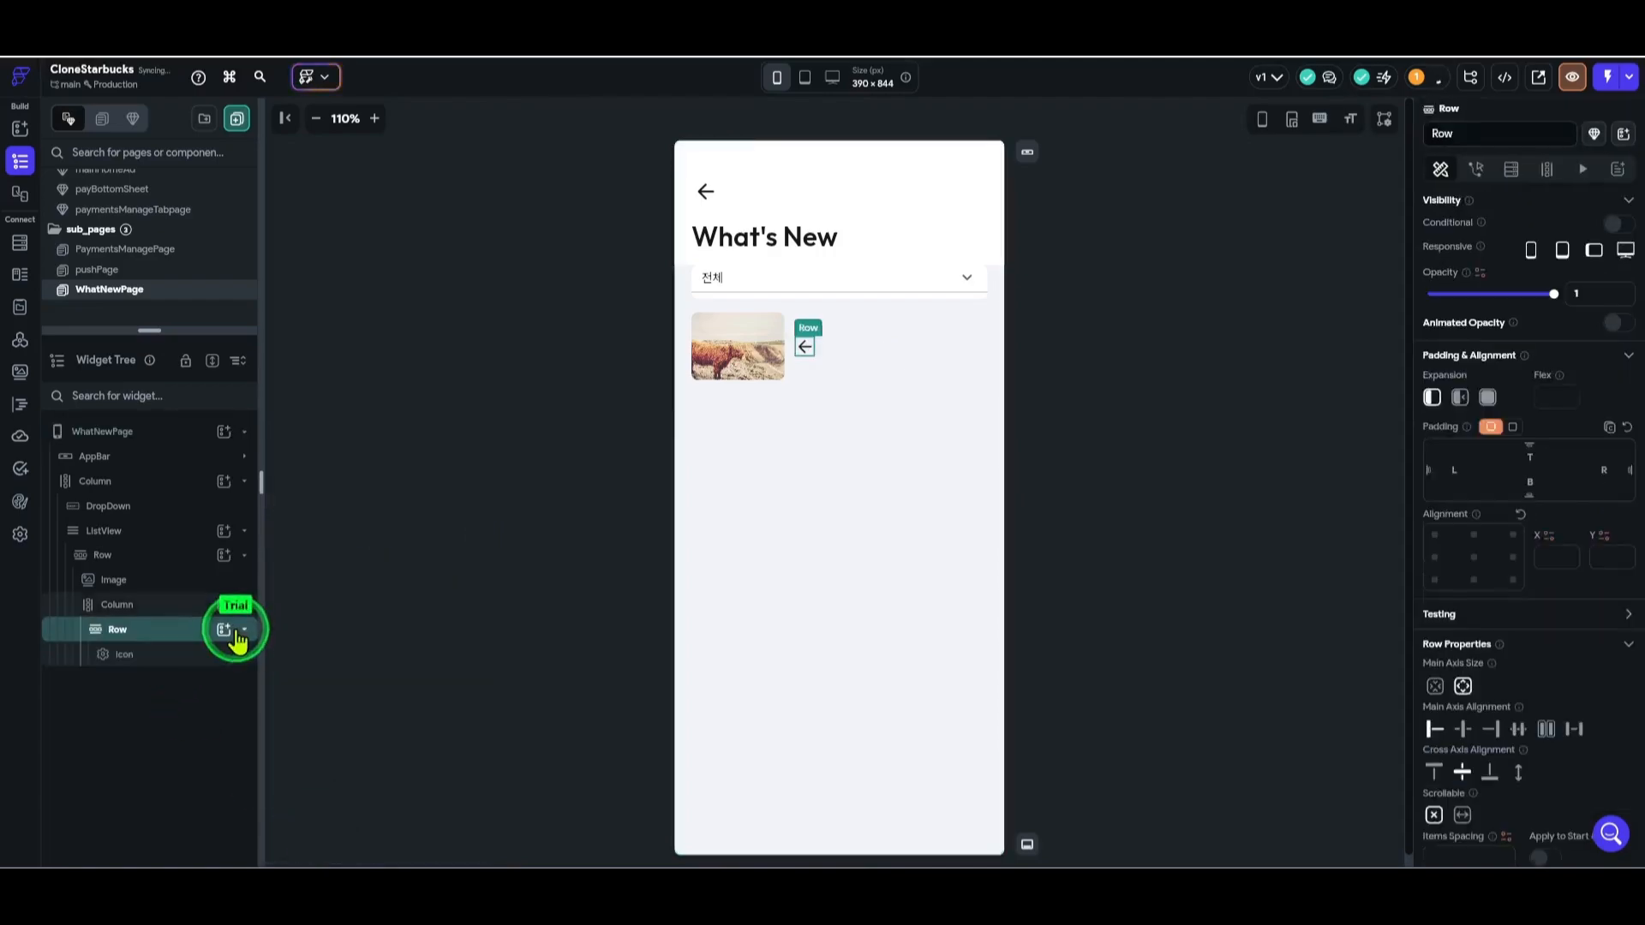
{"action": "left_click", "coordinate": [232, 634]}
{"action": "left_click", "coordinate": [311, 614]}
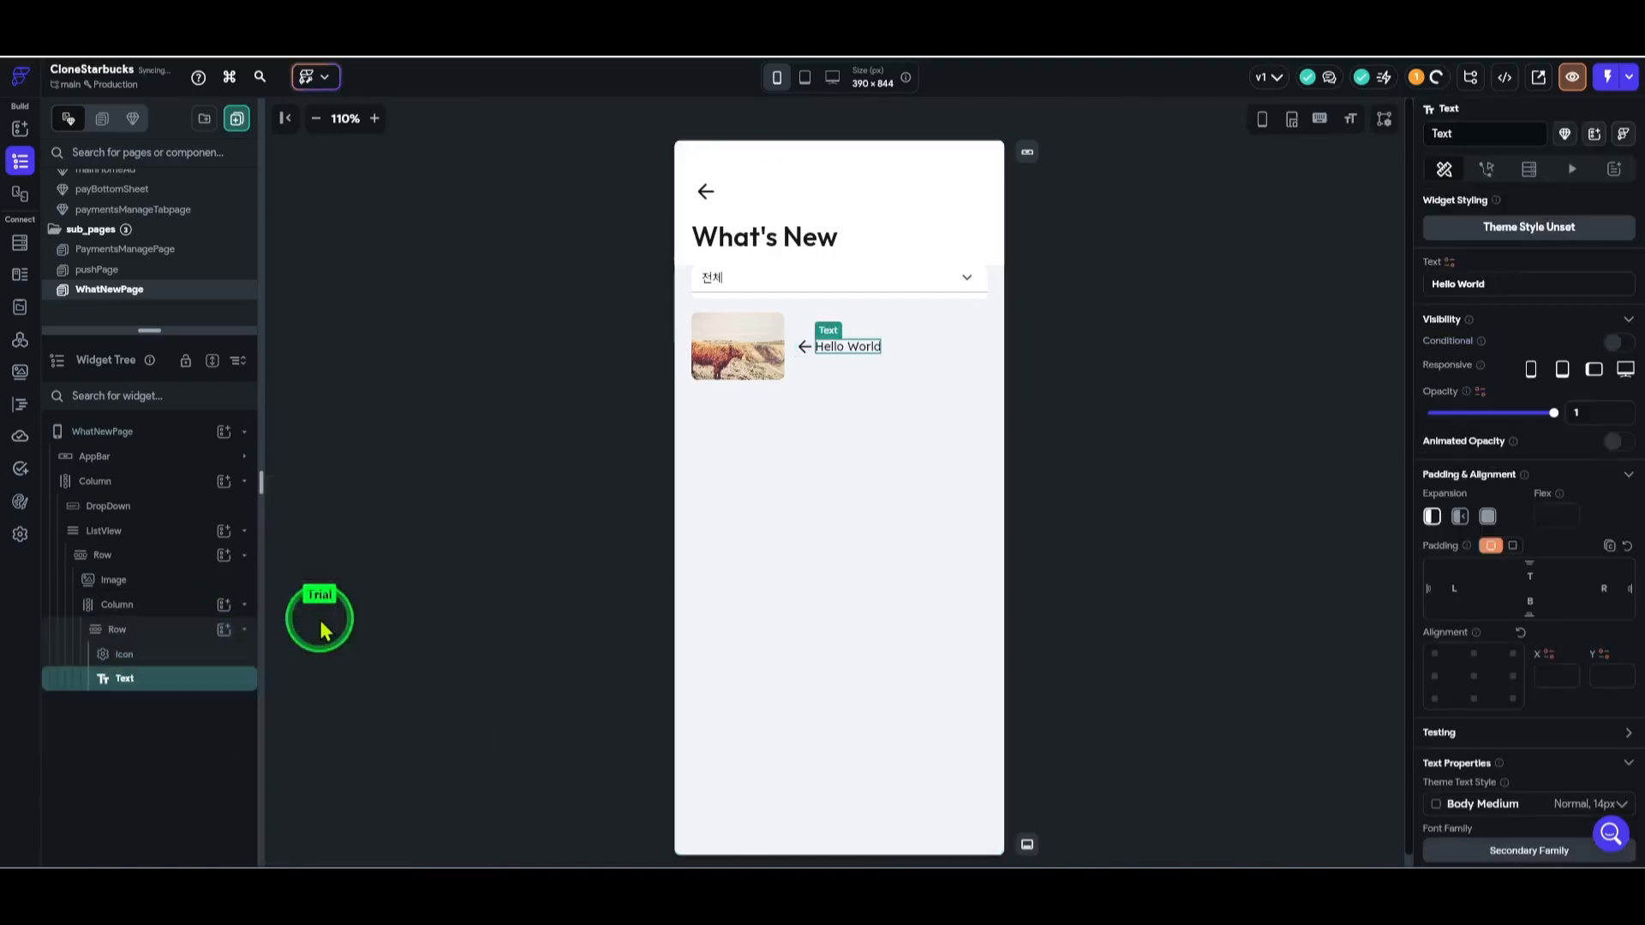
- Search the Font Awesome icons for "pin" to replace the arrow Icon beside the Hello World text
{"action": "left_click", "coordinate": [187, 655]}
{"action": "scroll", "coordinate": [1560, 600], "scroll_direction": "down", "scroll_amount": 2}
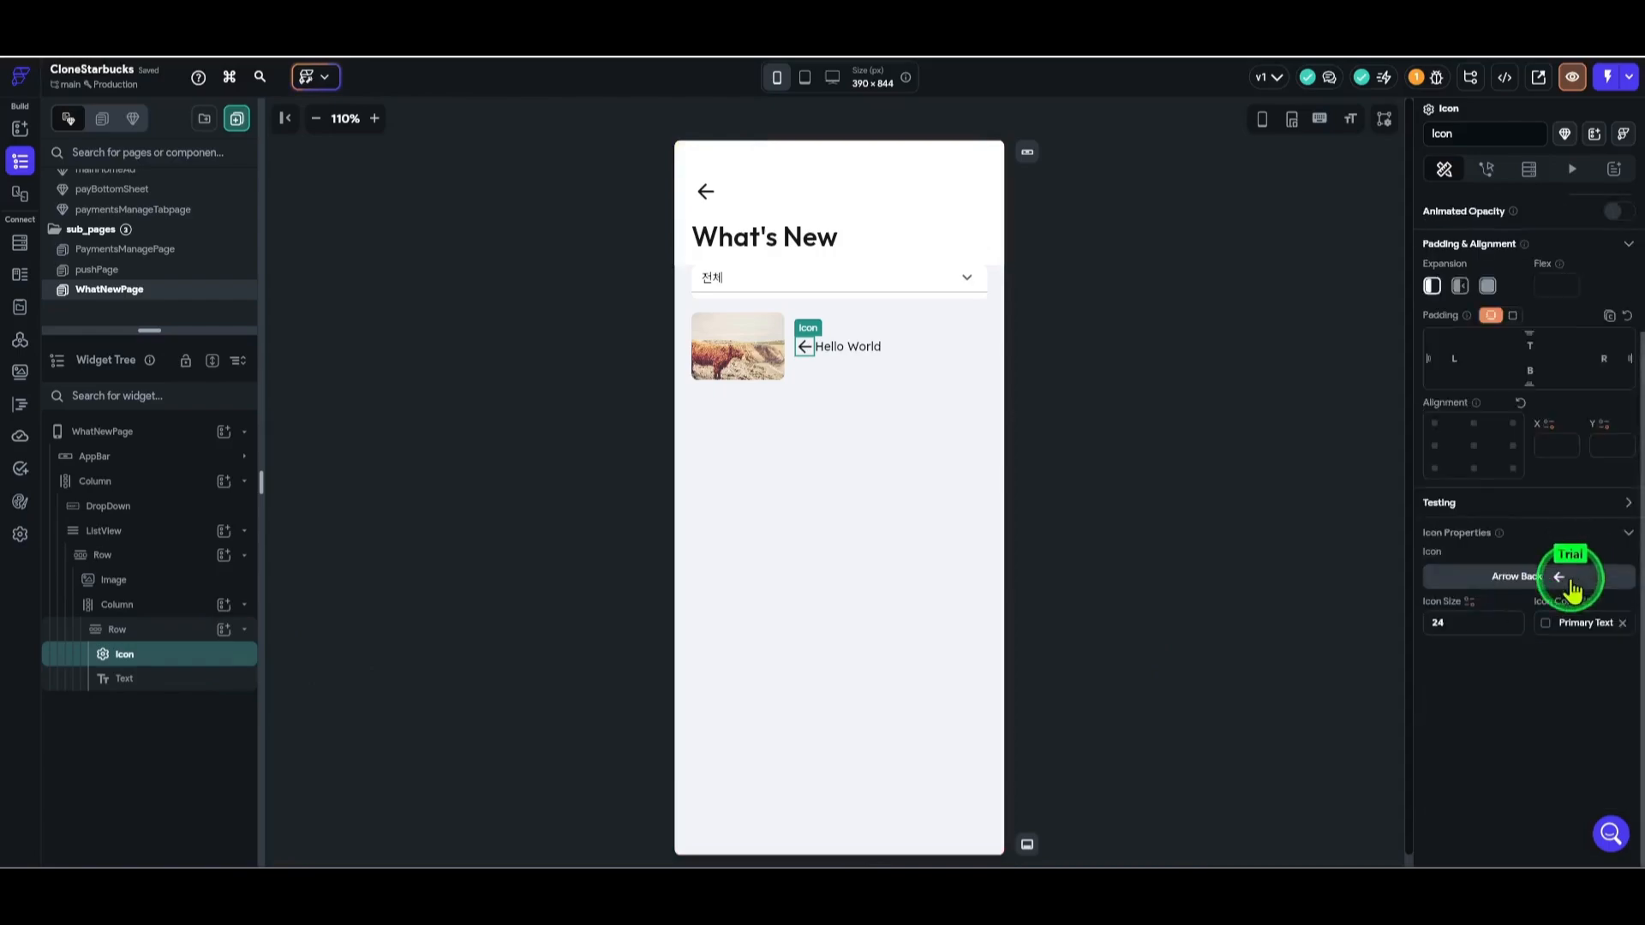
{"action": "left_click", "coordinate": [1553, 585]}
{"action": "type", "text": "p"}
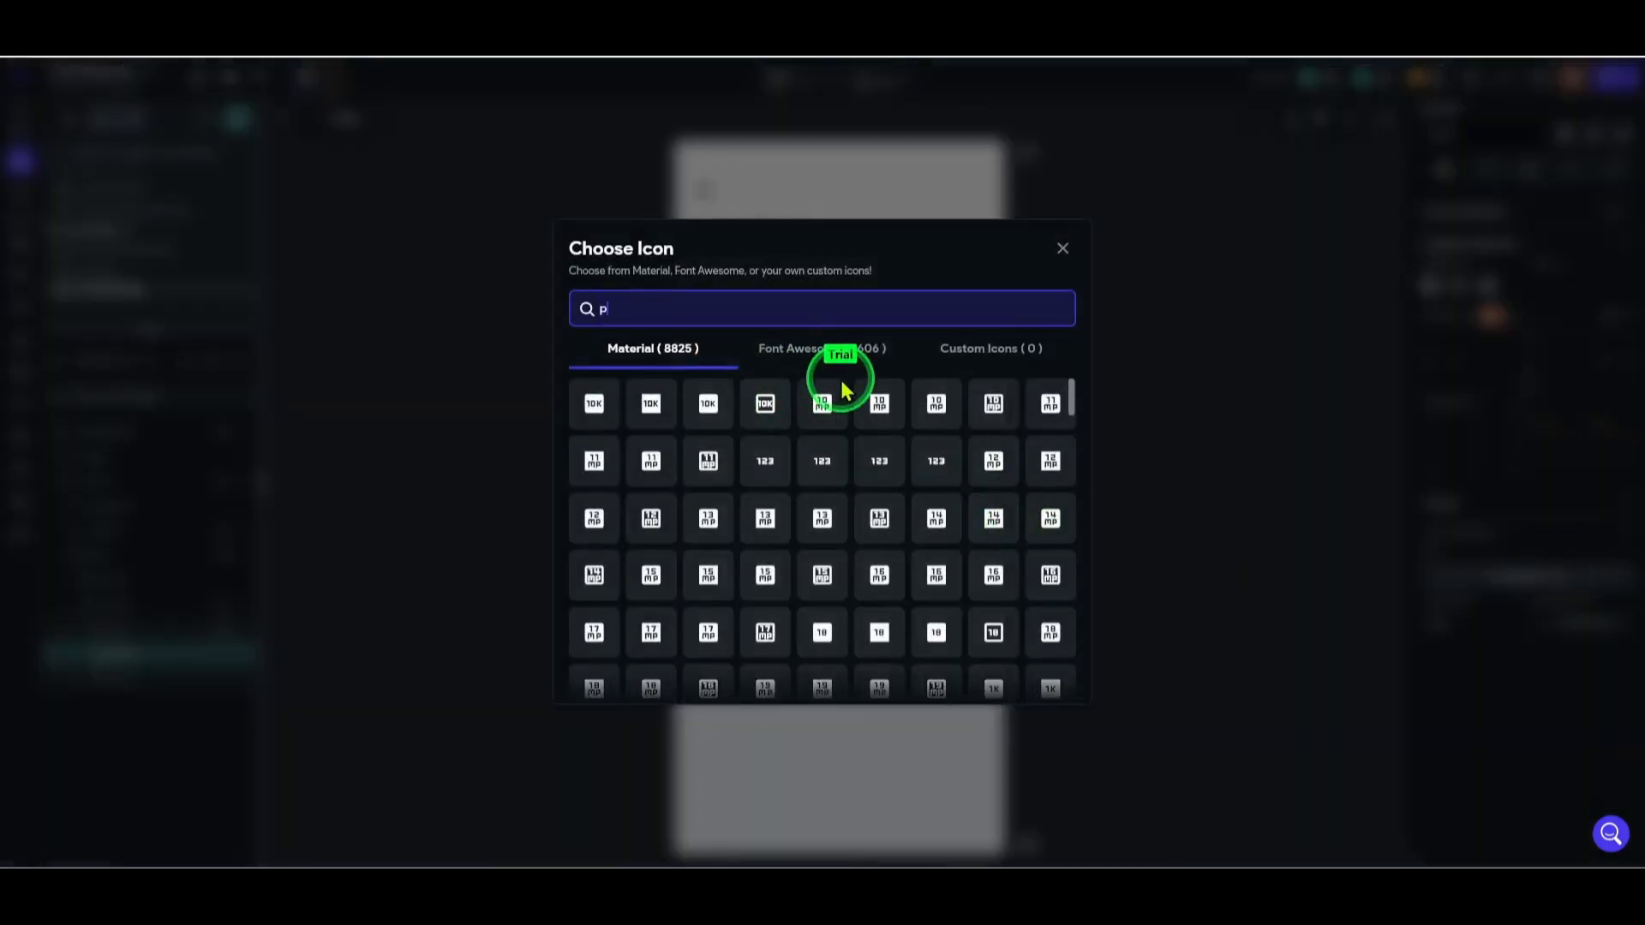
{"action": "type", "text": "in"}
{"action": "left_click", "coordinate": [819, 353]}
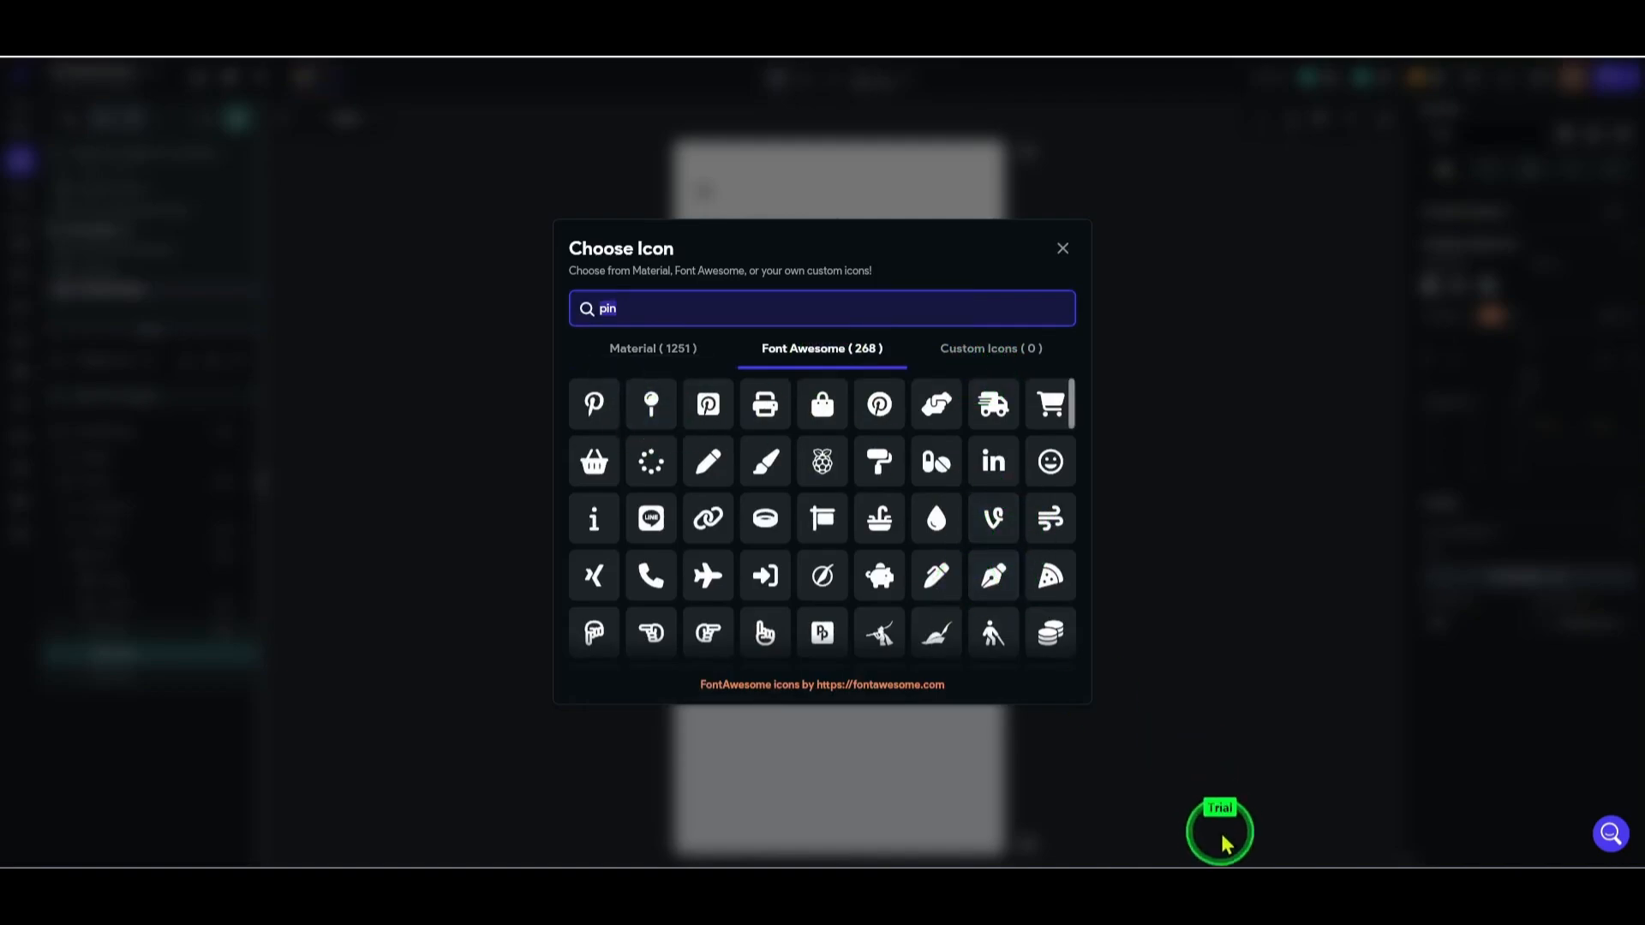
- Compare the available pin icons with the reference screenshot and assign the Font Awesome mapPin icon
{"action": "left_click", "coordinate": [1200, 864]}
{"action": "left_click", "coordinate": [1168, 815]}
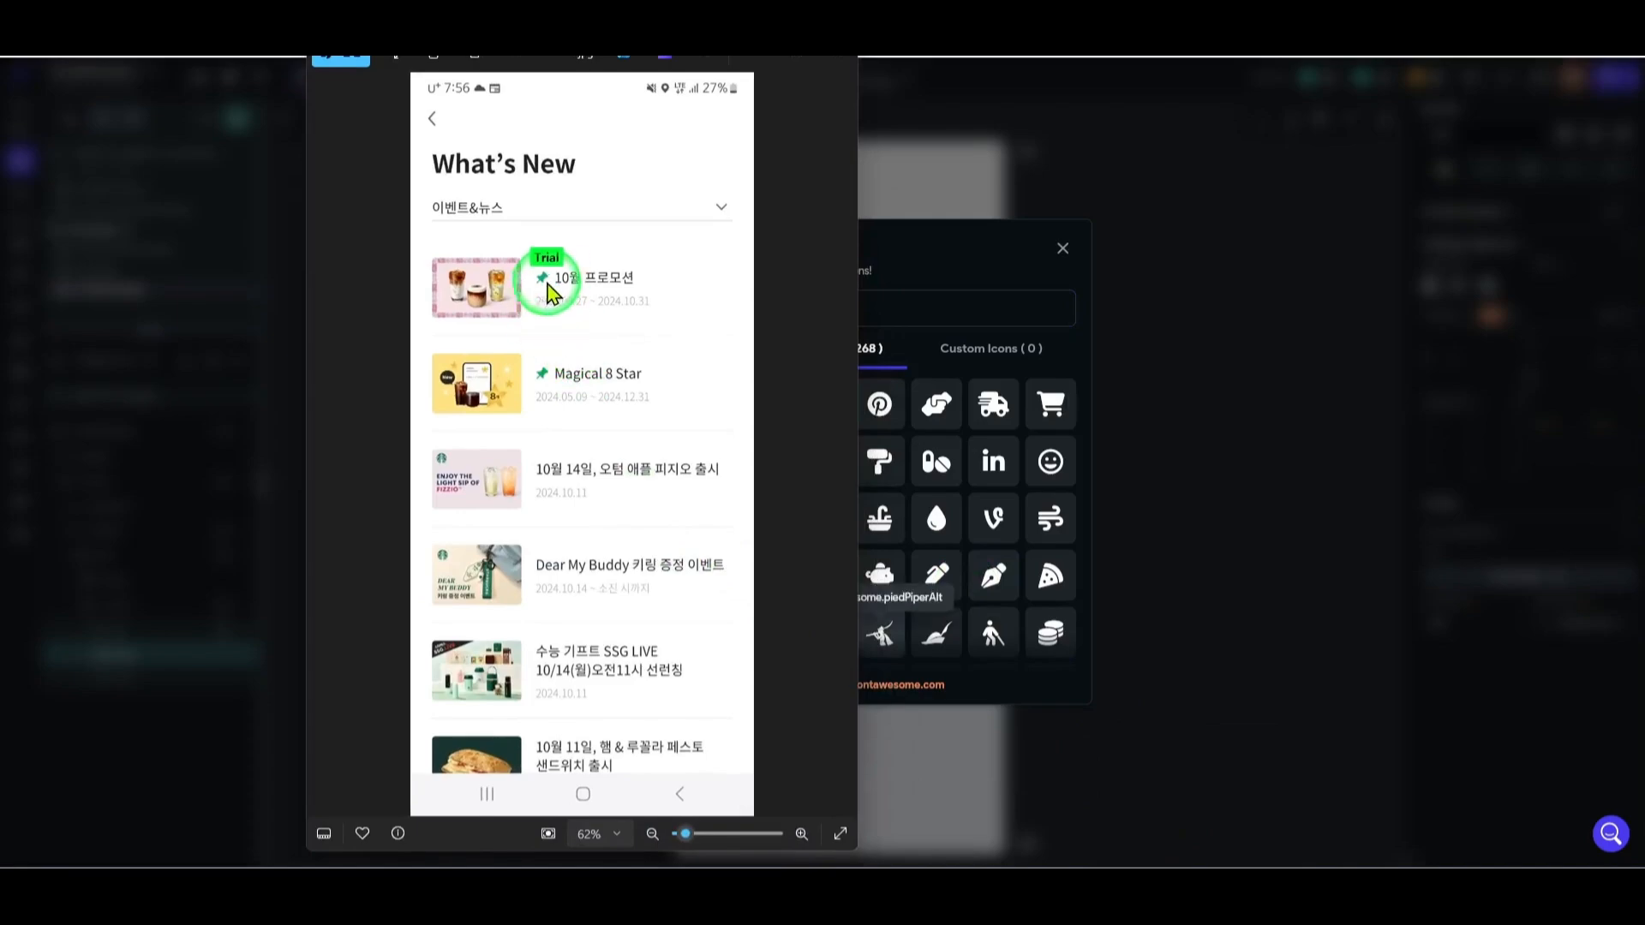
{"action": "left_click", "coordinate": [765, 28]}
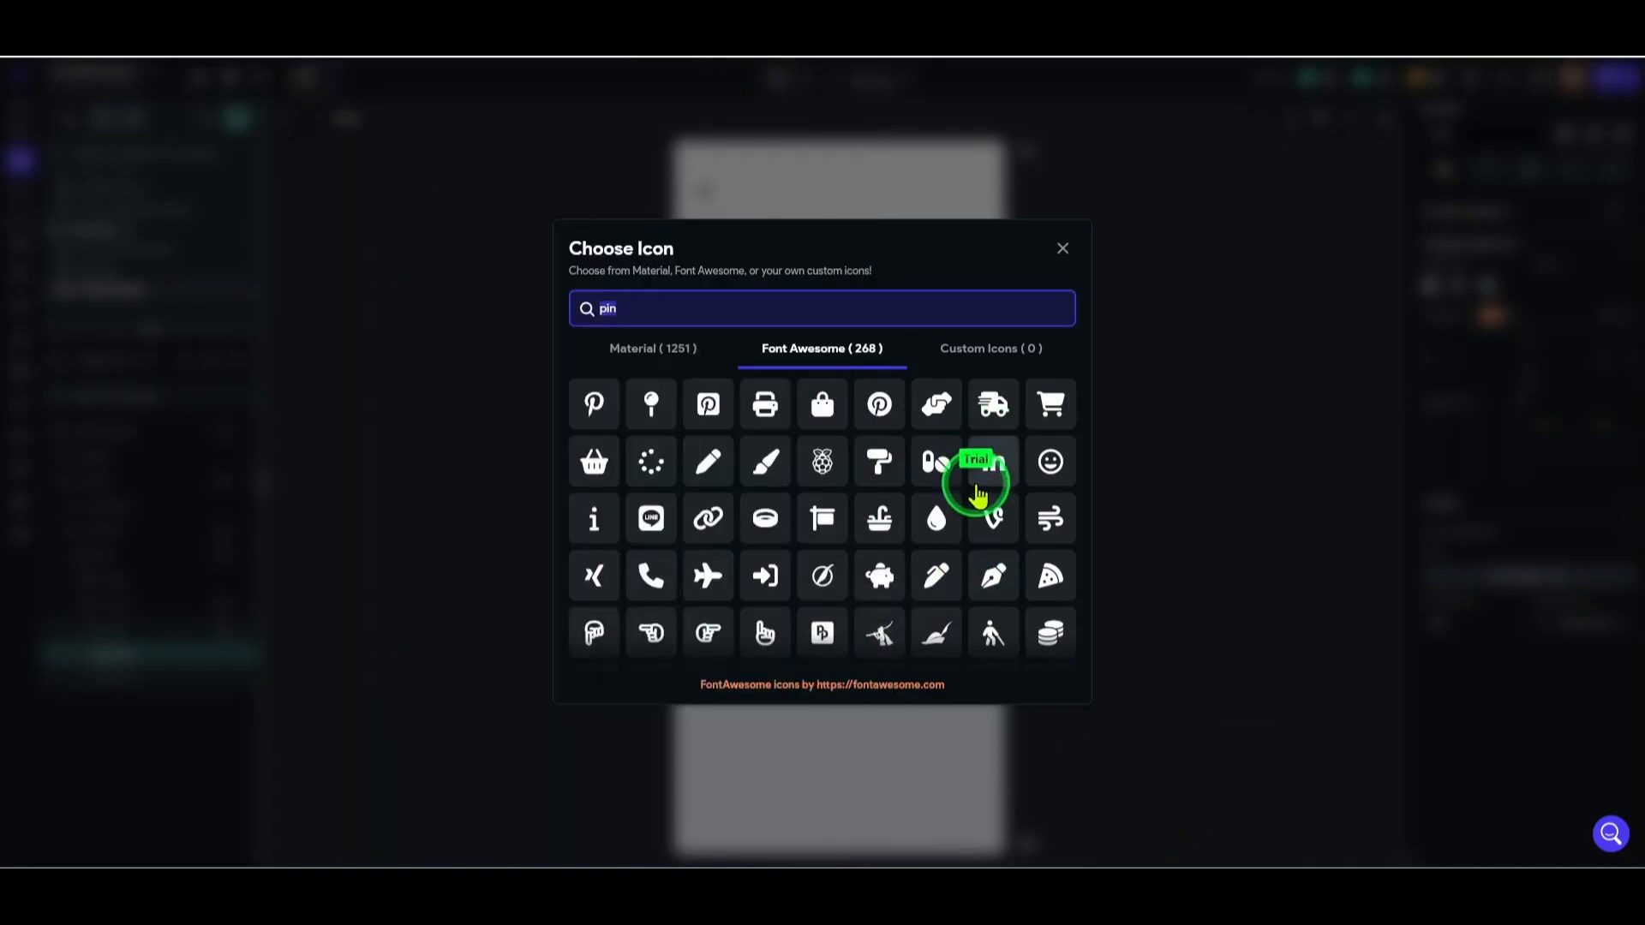
{"action": "scroll", "coordinate": [958, 490], "scroll_direction": "down", "scroll_amount": 1}
{"action": "scroll", "coordinate": [958, 490], "scroll_direction": "down", "scroll_amount": 7}
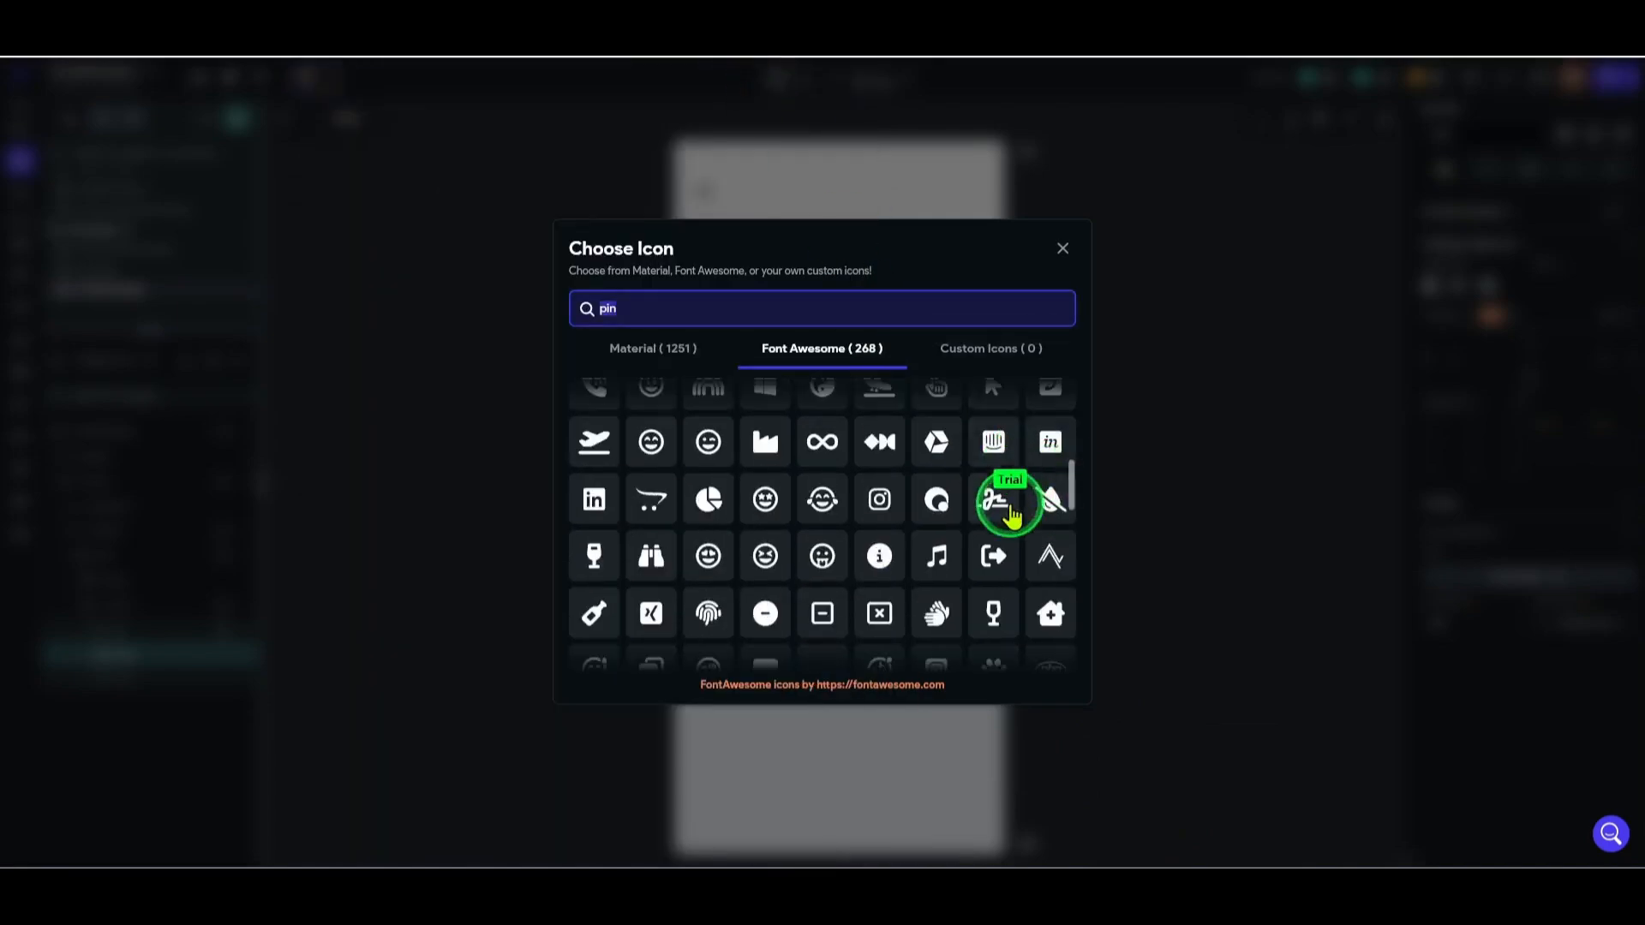
{"action": "scroll", "coordinate": [1003, 625], "scroll_direction": "down", "scroll_amount": 2}
{"action": "scroll", "coordinate": [995, 632], "scroll_direction": "up", "scroll_amount": 8}
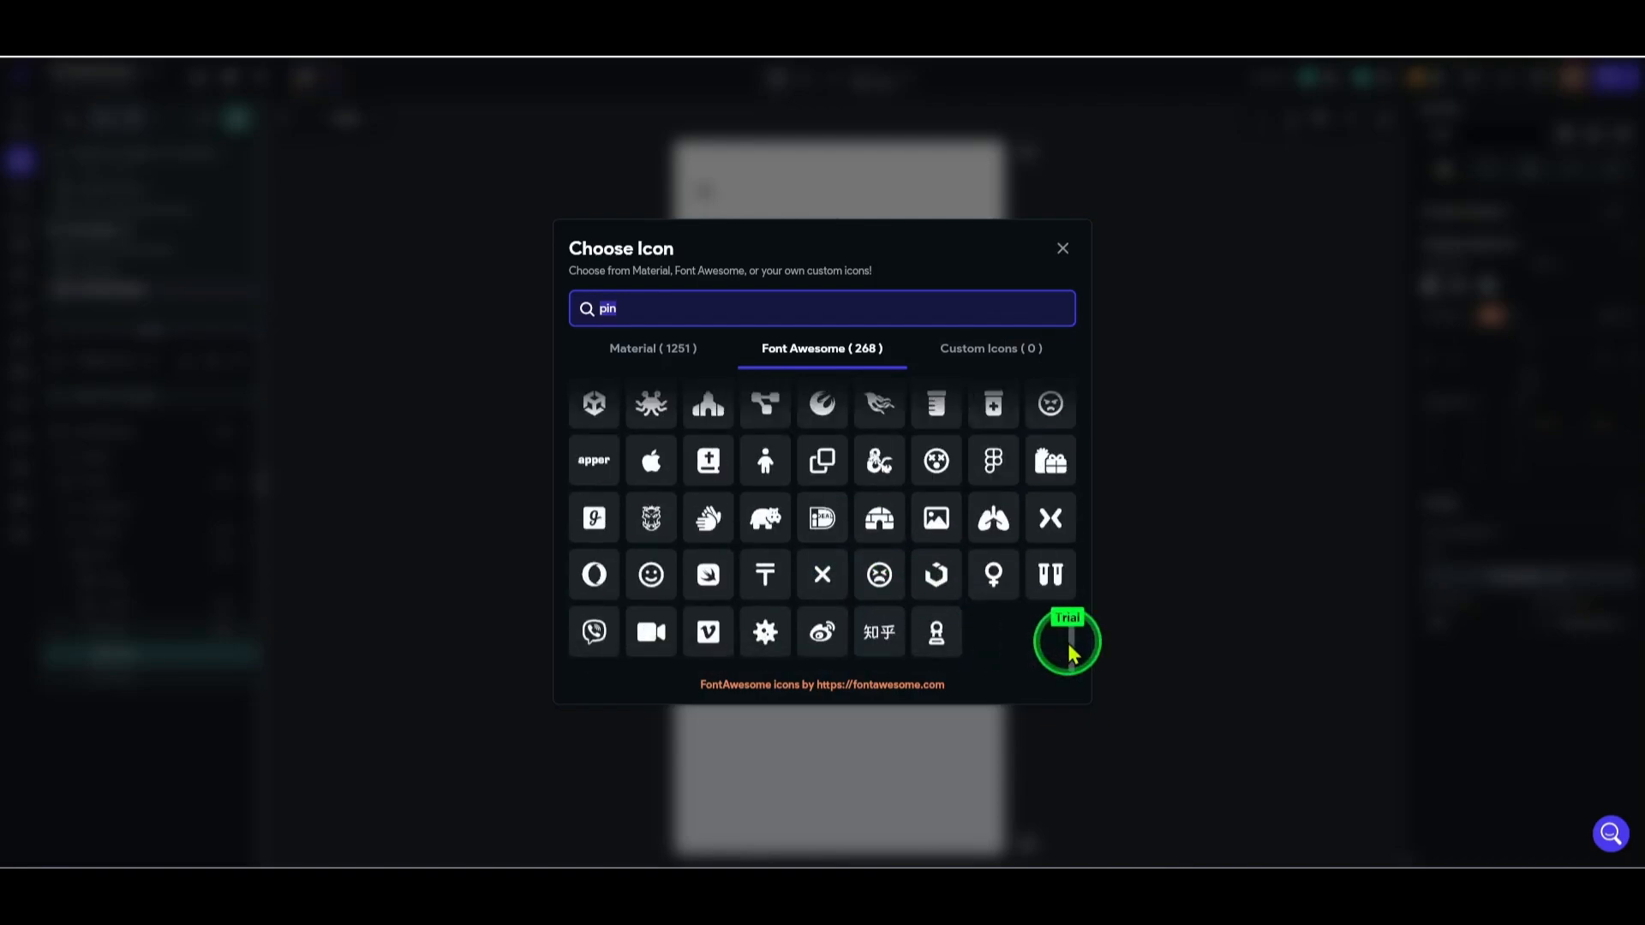
{"action": "scroll", "coordinate": [966, 582], "scroll_direction": "up", "scroll_amount": 3}
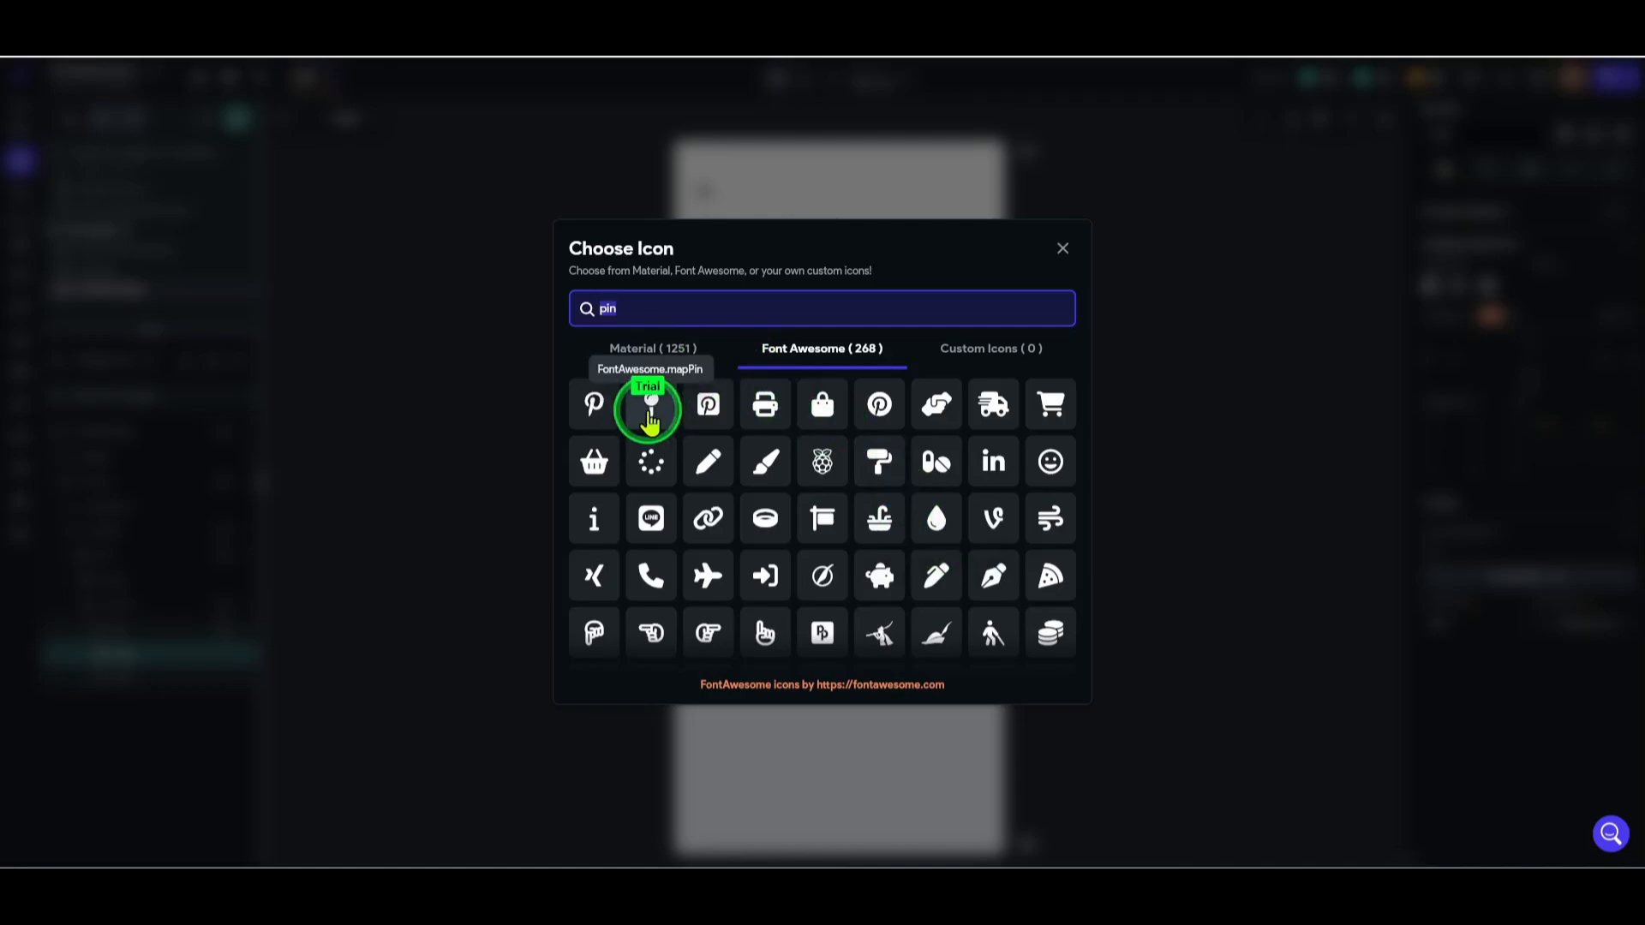
{"action": "left_click", "coordinate": [651, 417]}
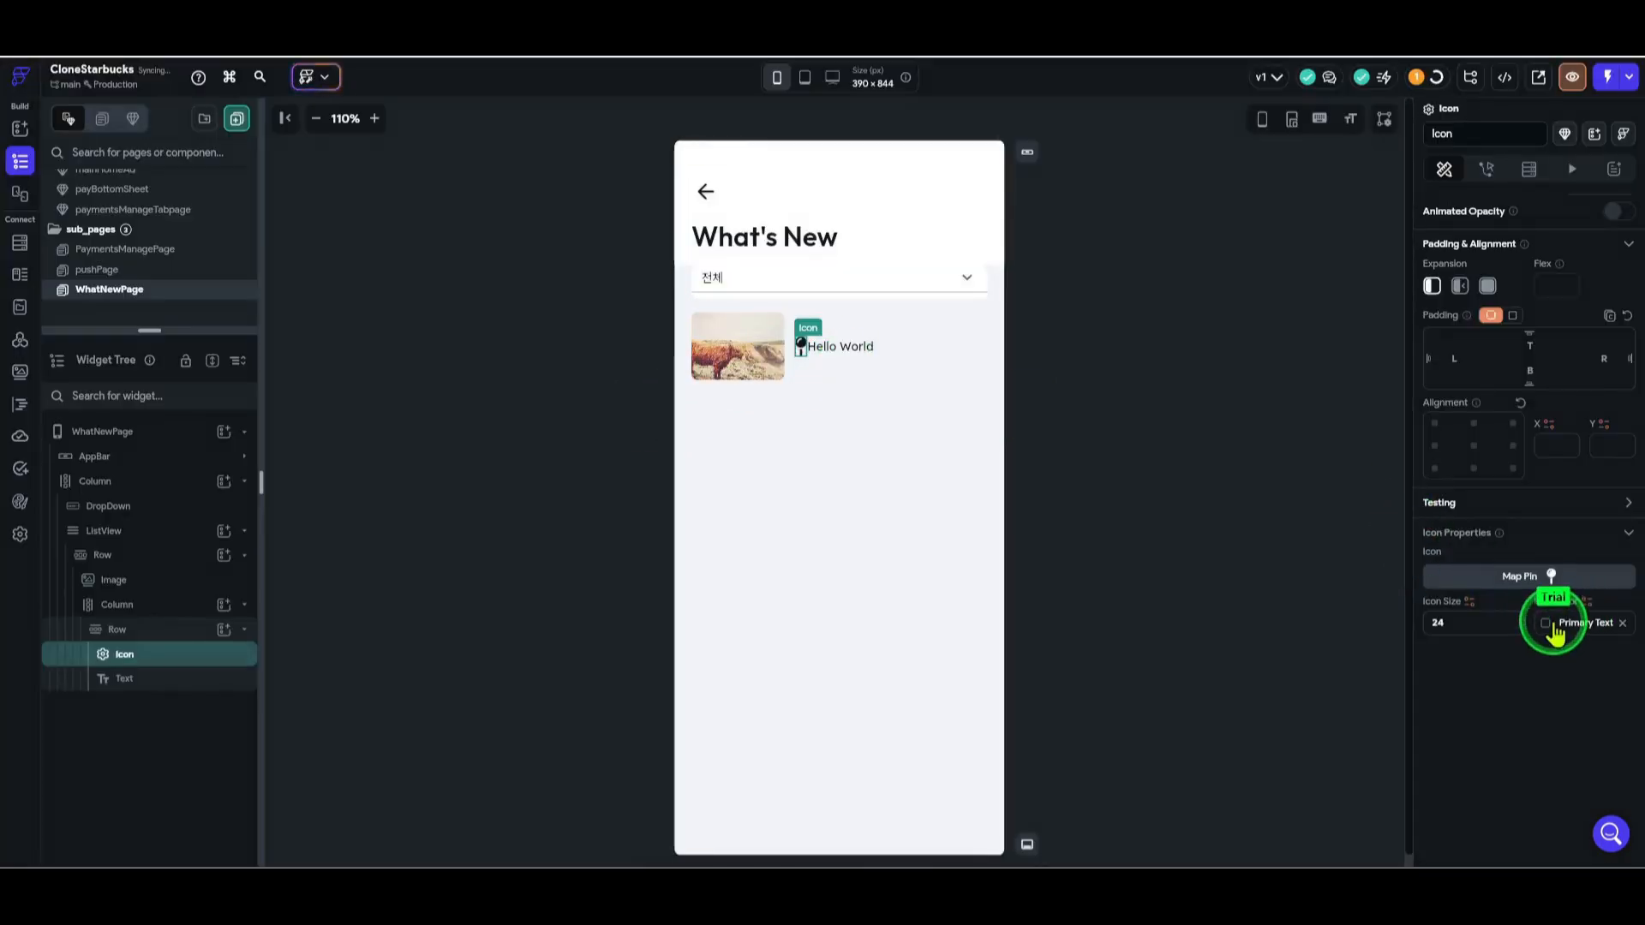
- Give the map pin Icon the Success theme color, a size of 20 and a right padding of 12
{"action": "left_click", "coordinate": [1556, 634]}
{"action": "scroll", "coordinate": [1371, 729], "scroll_direction": "down", "scroll_amount": 3}
{"action": "left_click", "coordinate": [1341, 781]}
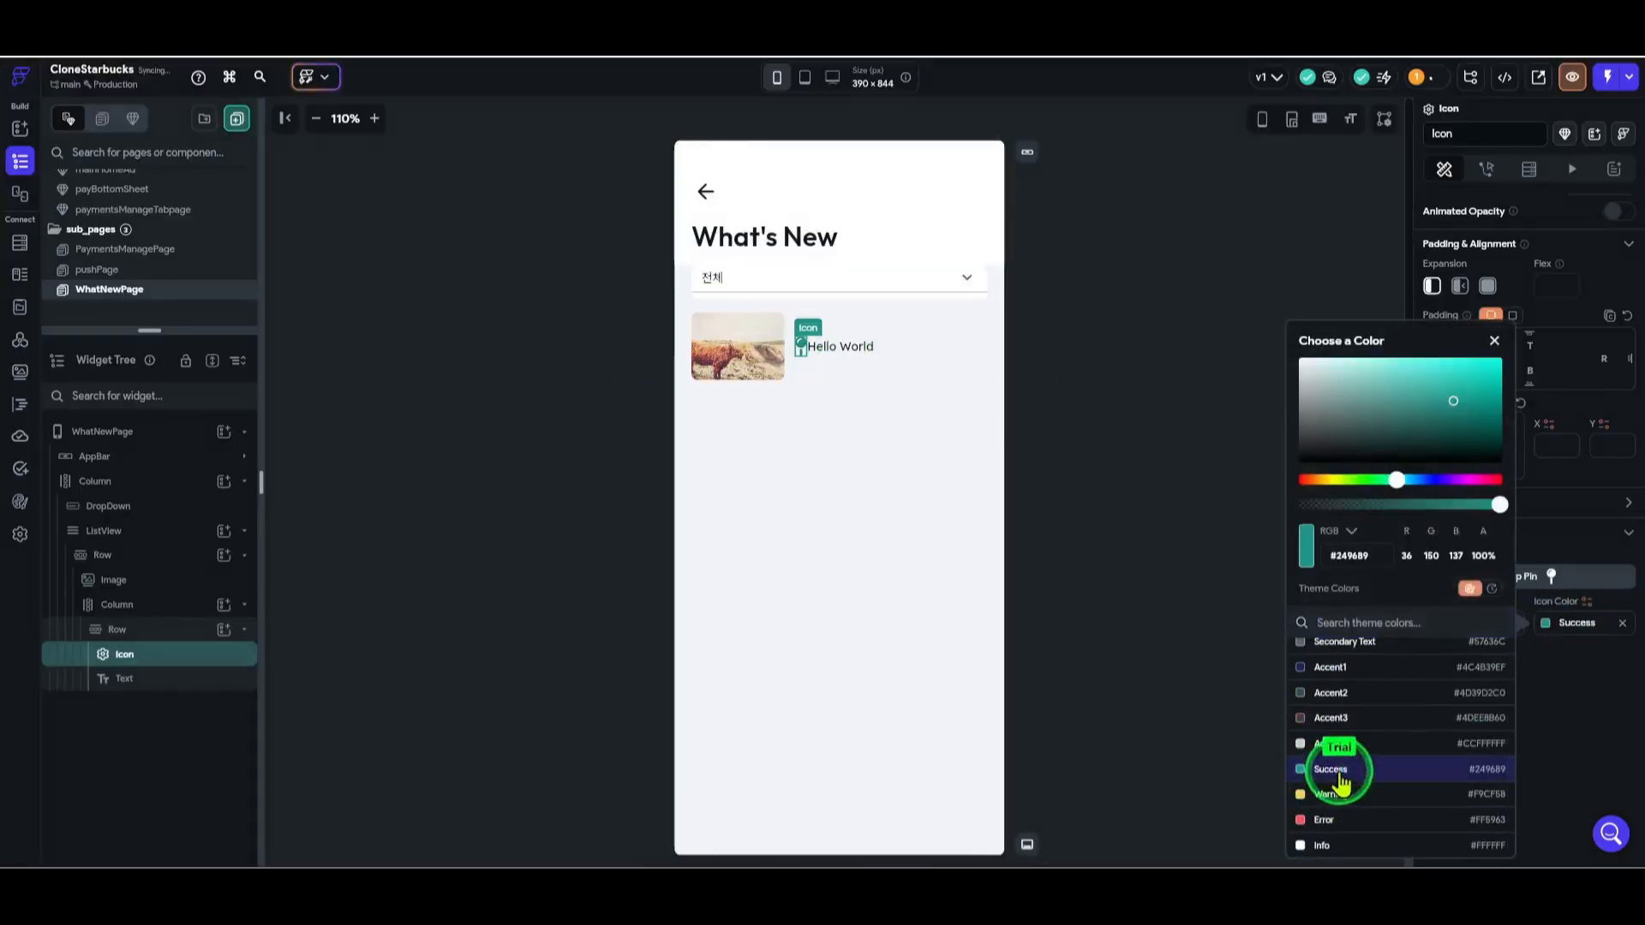
{"action": "left_click", "coordinate": [1605, 697]}
{"action": "left_click_drag", "start_coordinate": [1456, 622], "coordinate": [1314, 627]}
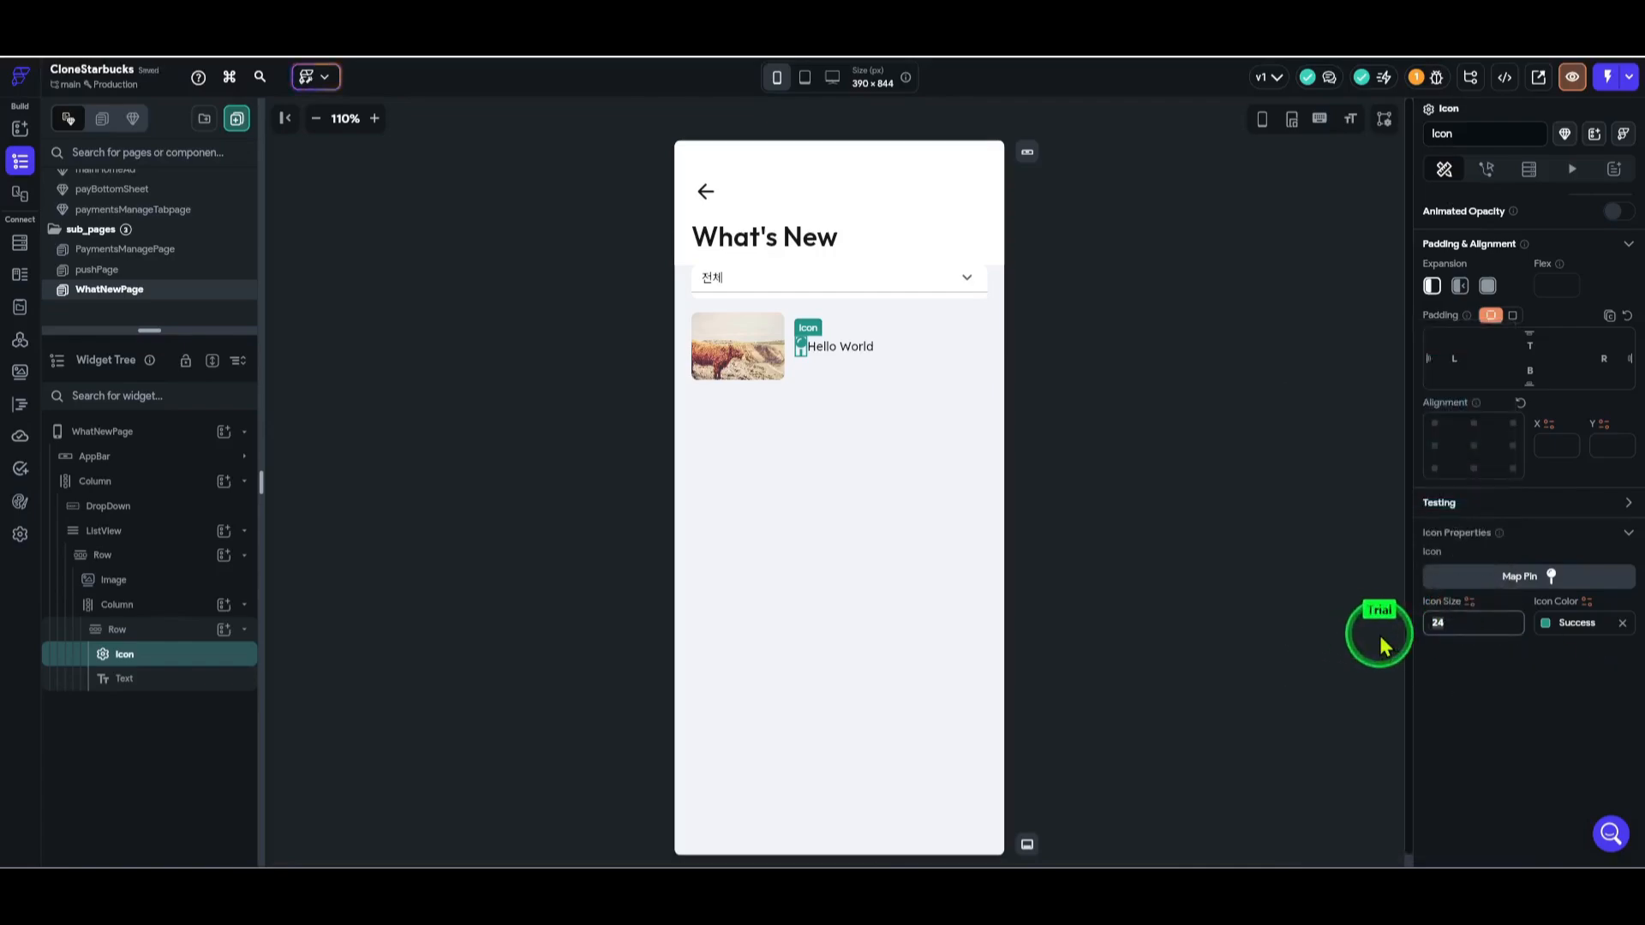
{"action": "type", "text": "20"}
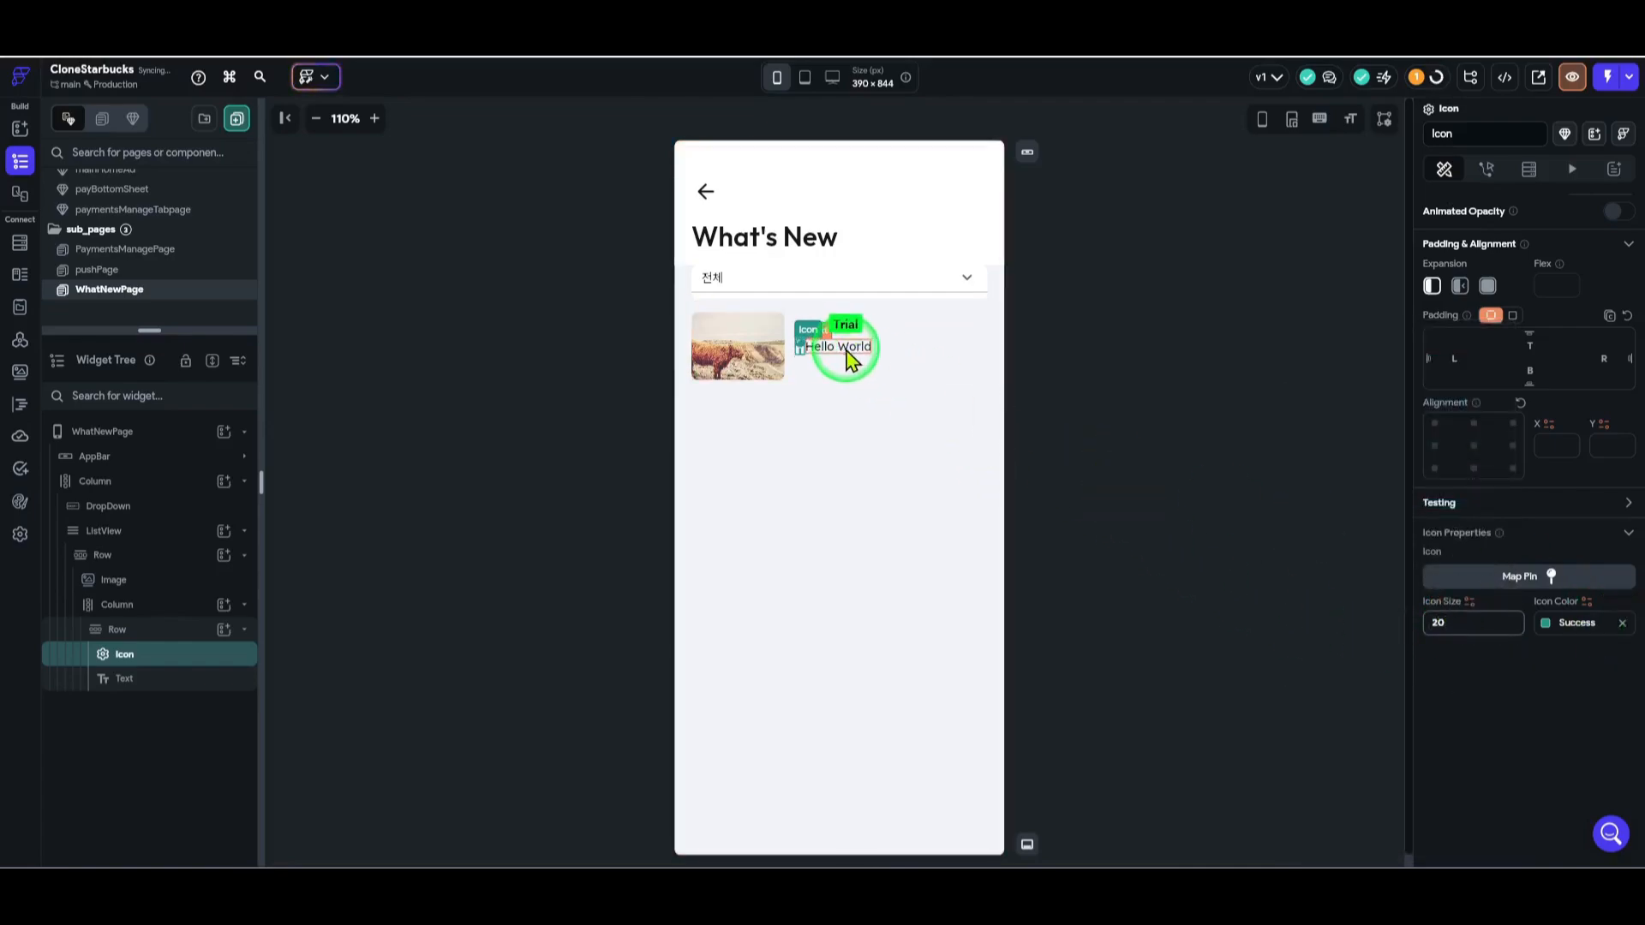
{"action": "left_click", "coordinate": [1611, 359]}
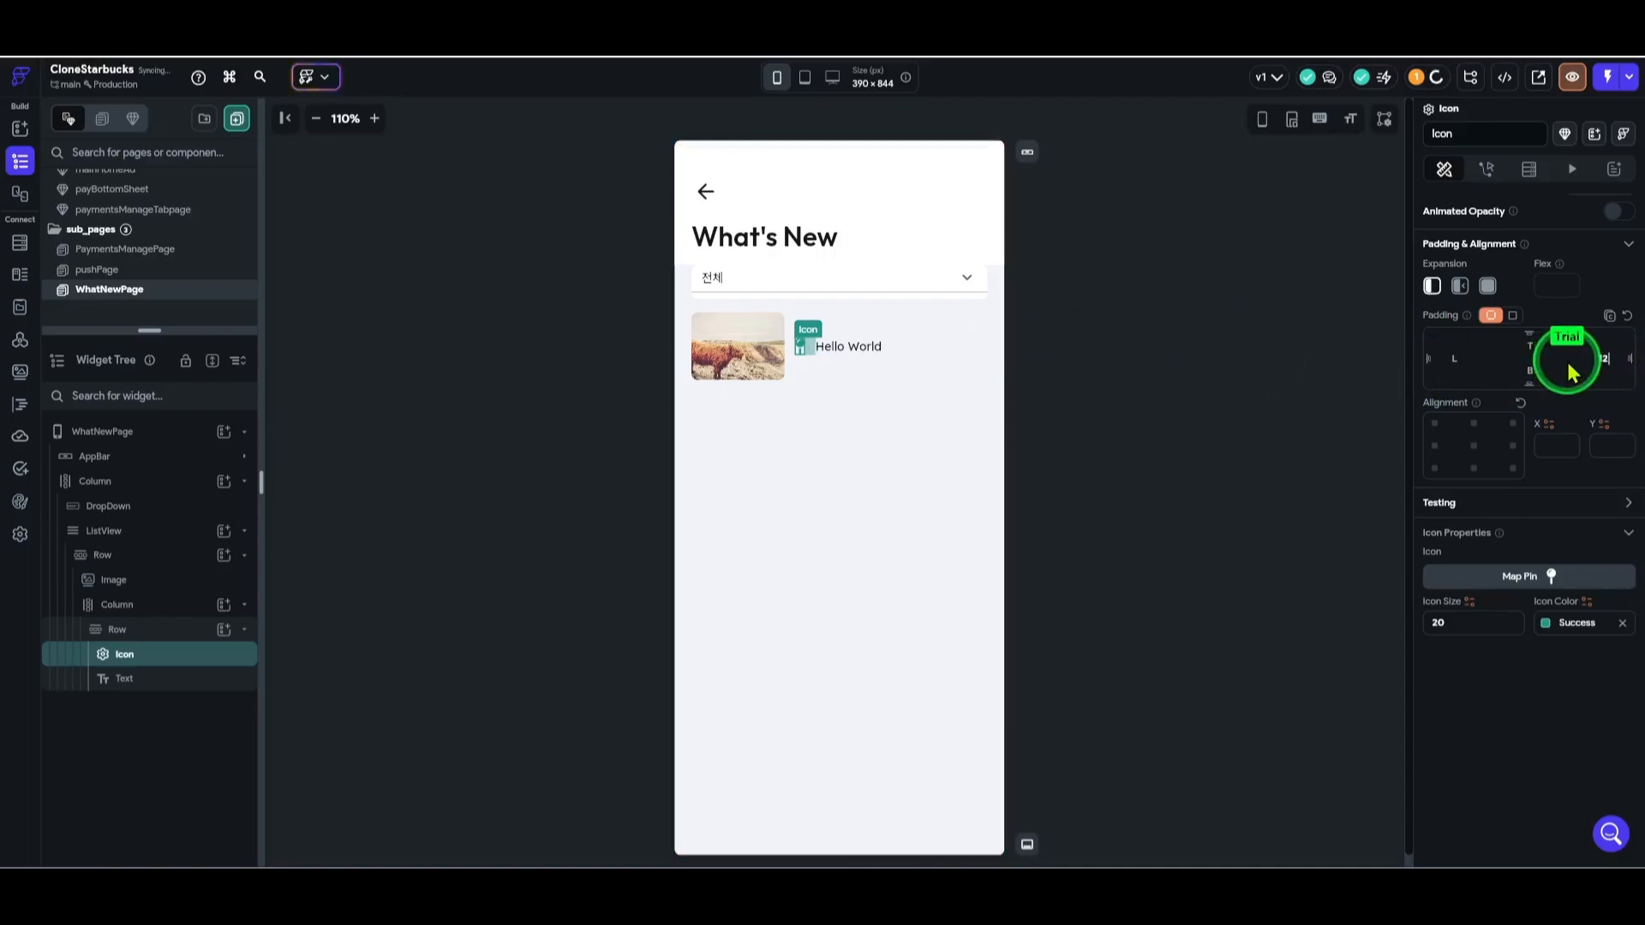
- Set the theme text style of the Hello World Text to Body Large
{"action": "left_click", "coordinate": [867, 347]}
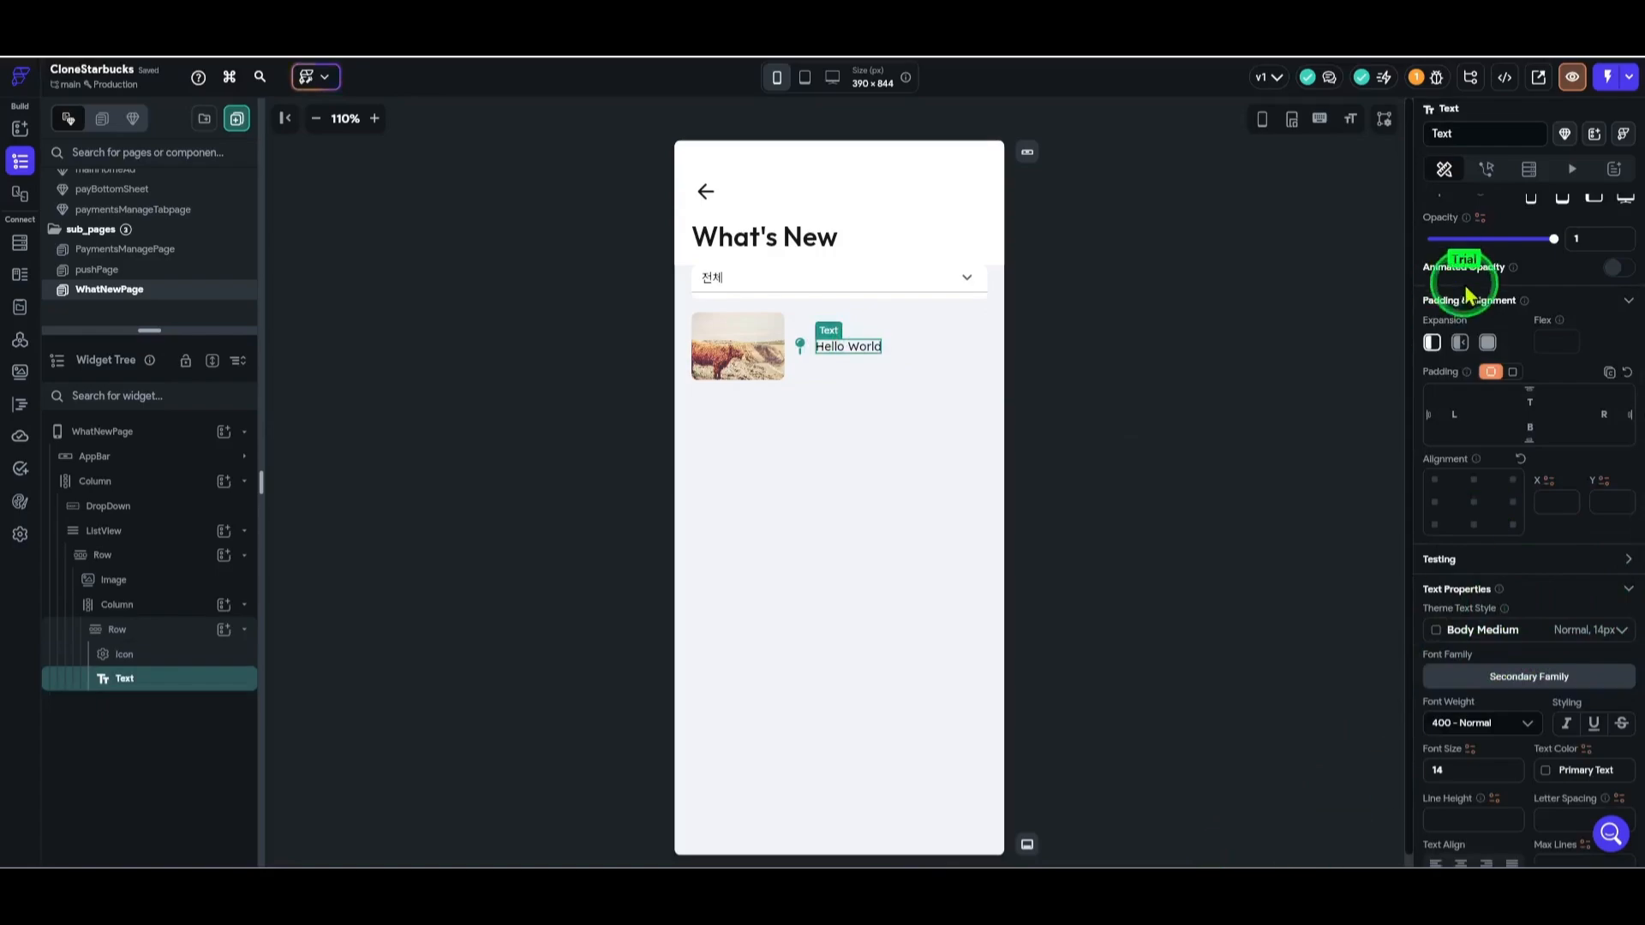
{"action": "scroll", "coordinate": [1564, 578], "scroll_direction": "down", "scroll_amount": 5}
{"action": "scroll", "coordinate": [1521, 424], "scroll_direction": "up", "scroll_amount": 7}
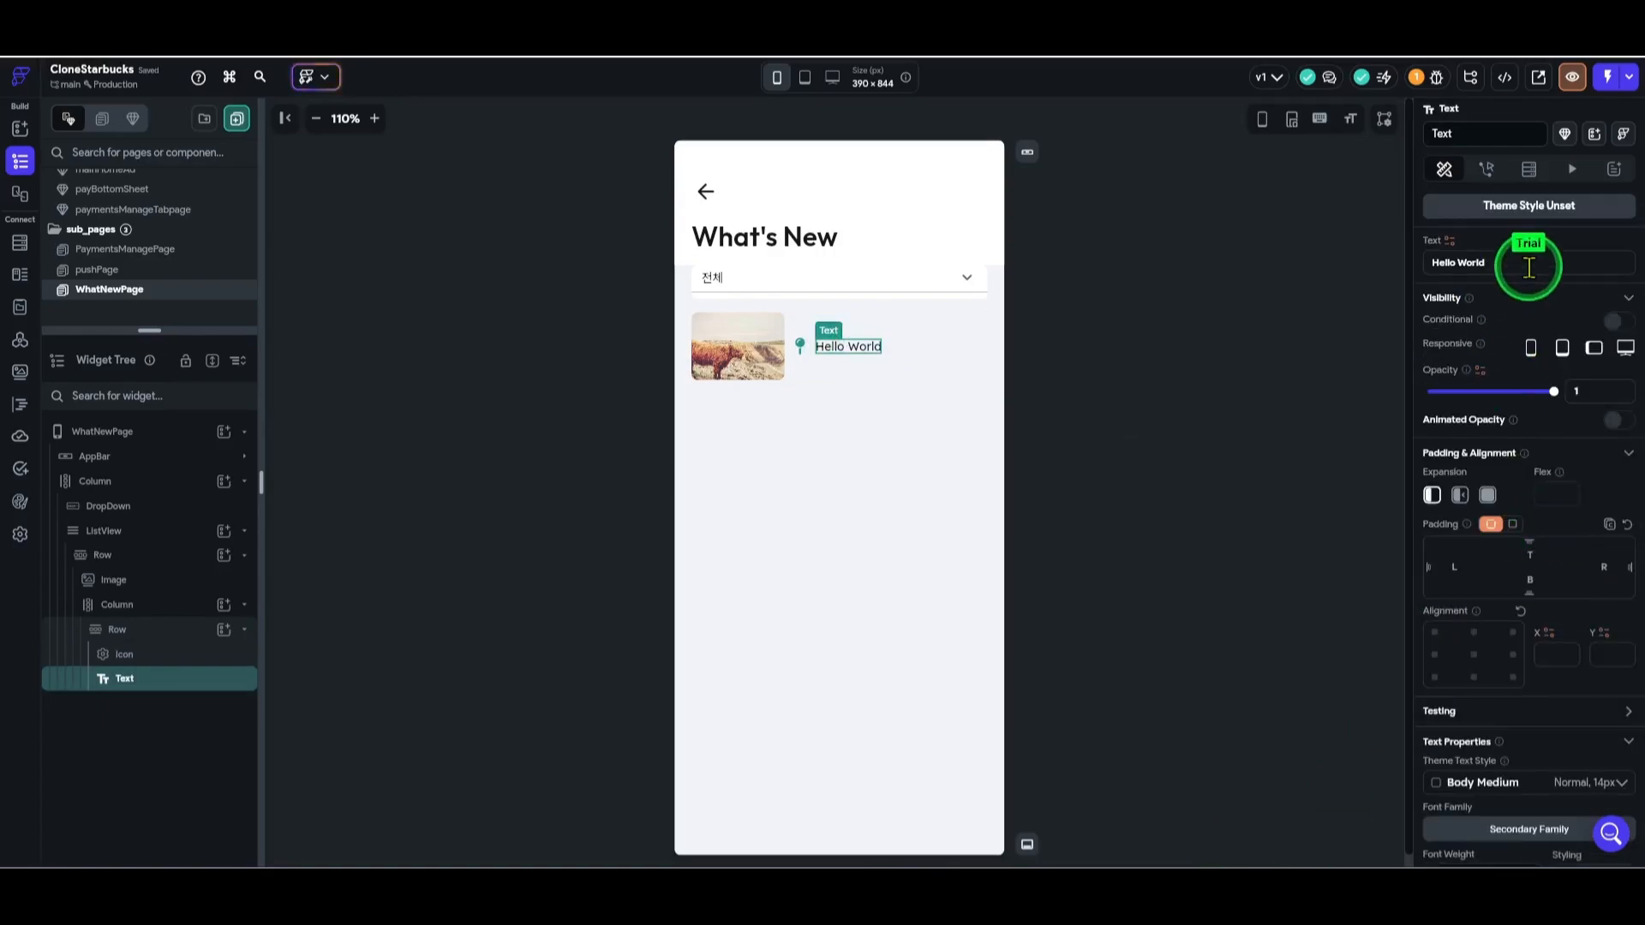
{"action": "scroll", "coordinate": [1561, 587], "scroll_direction": "down", "scroll_amount": 3}
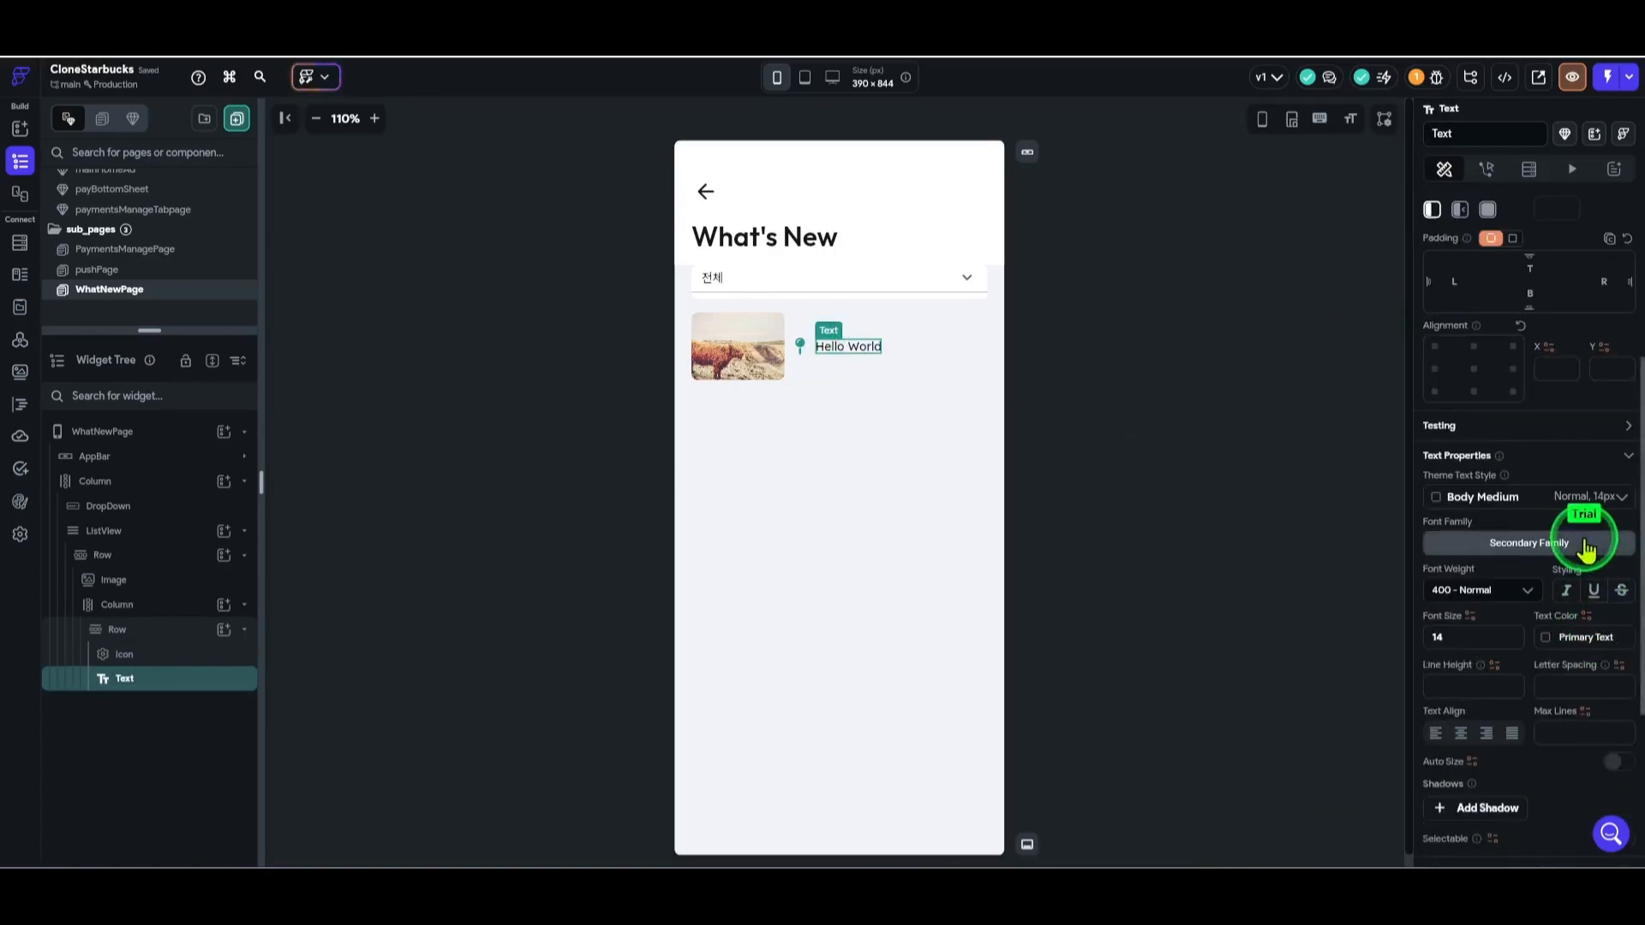
{"action": "left_click", "coordinate": [1546, 504]}
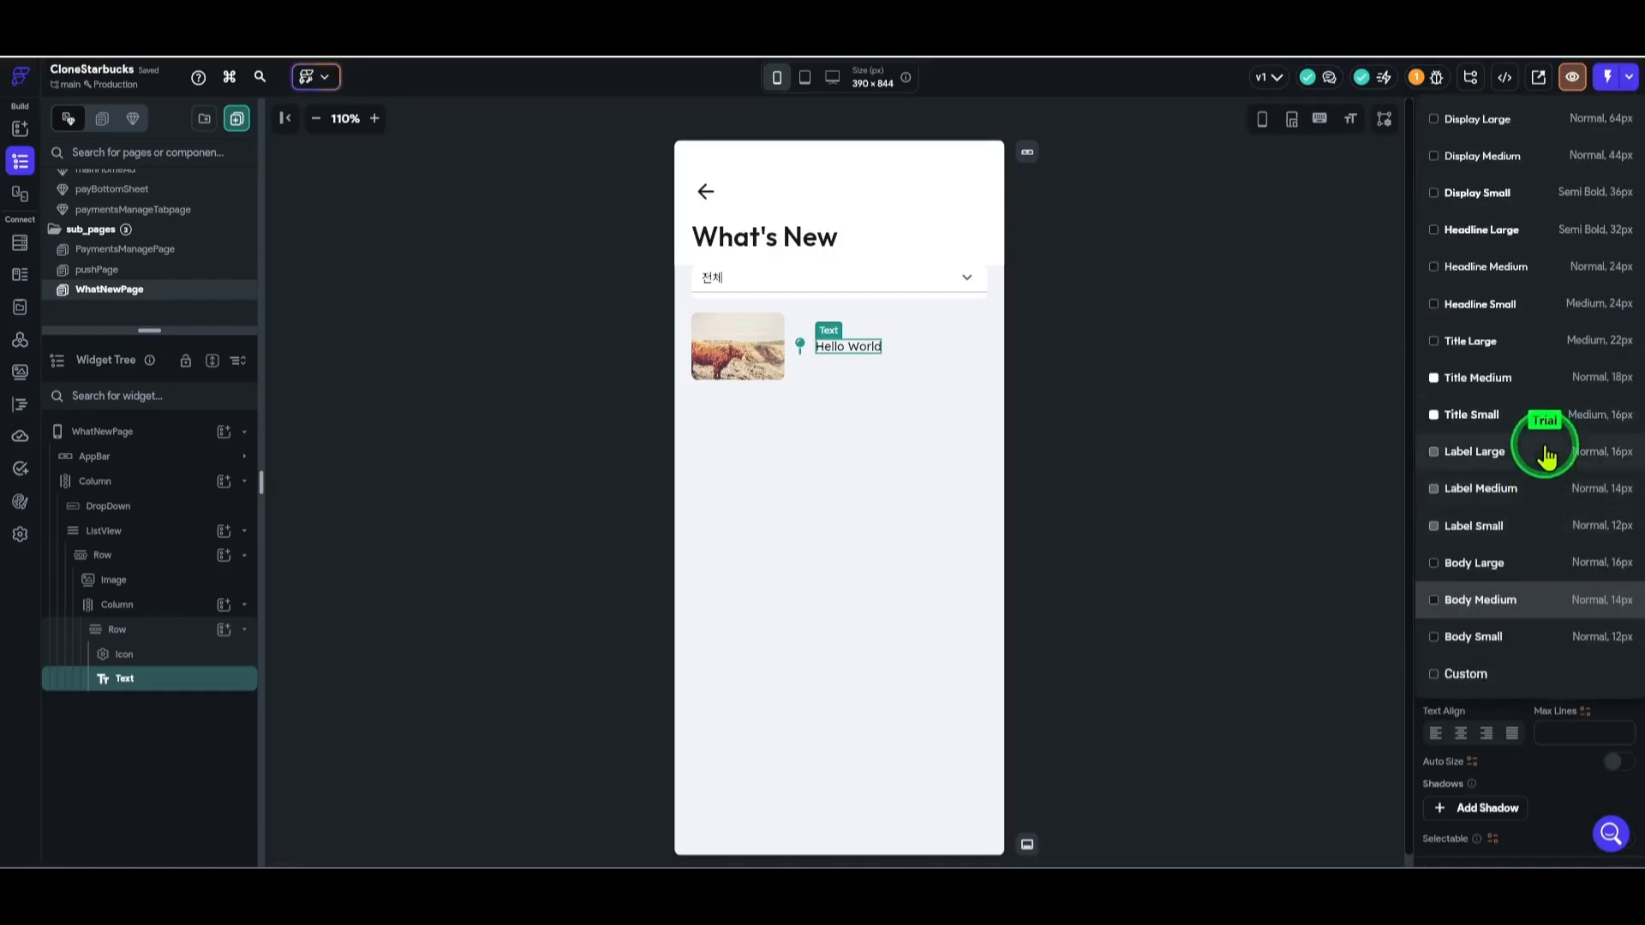
{"action": "left_click", "coordinate": [1556, 351]}
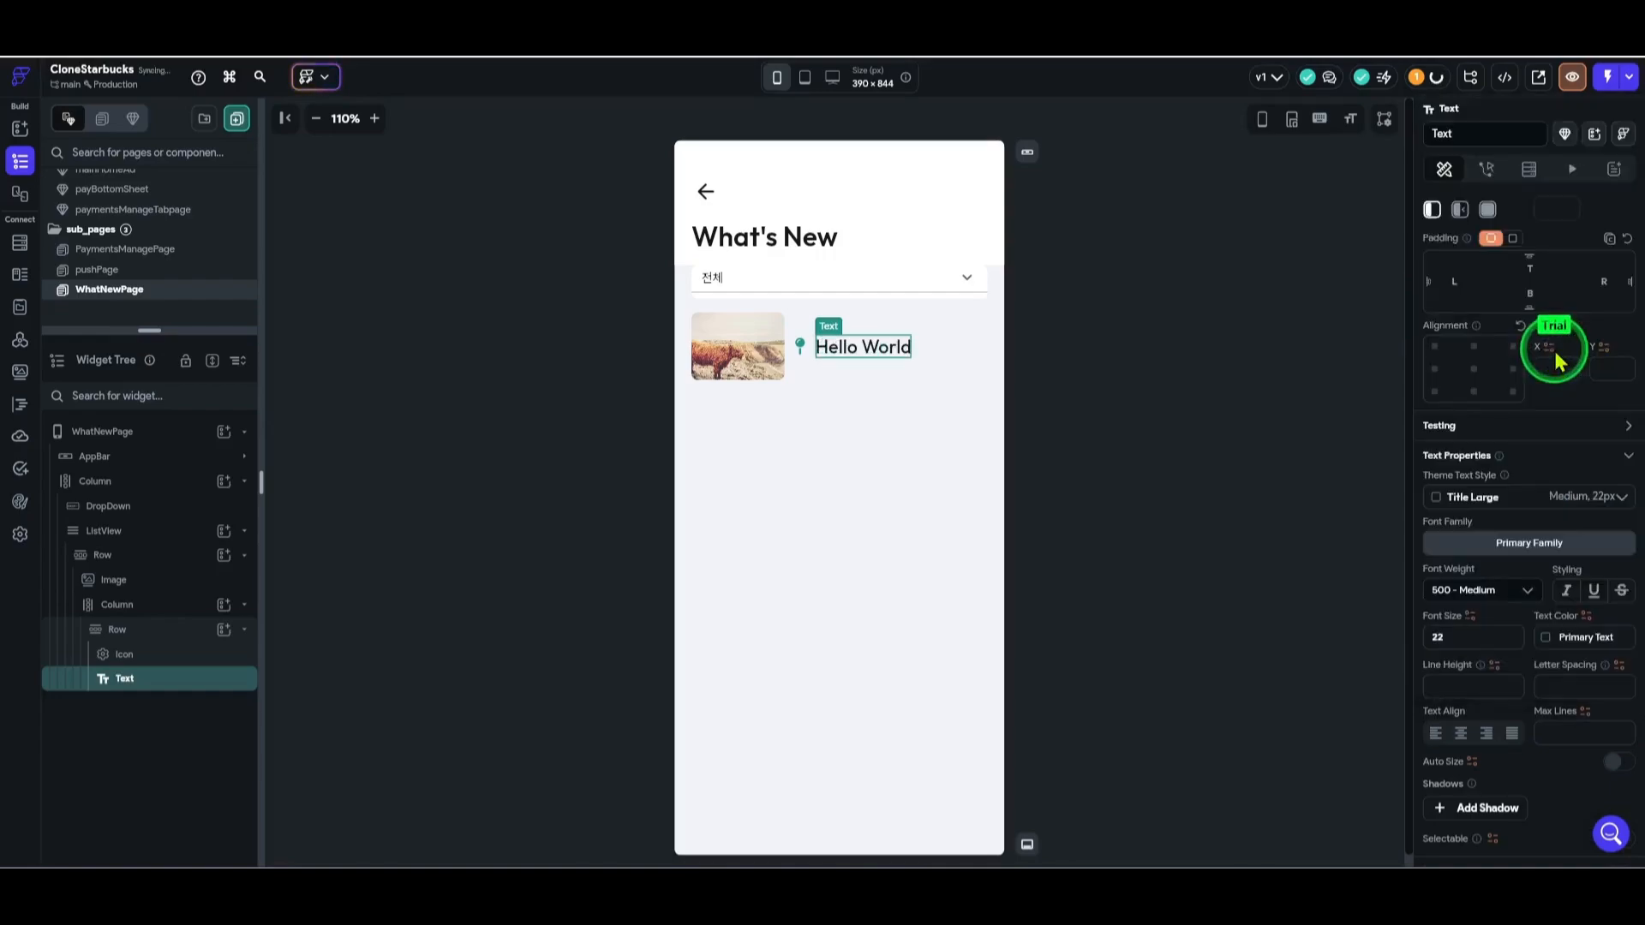
{"action": "left_click", "coordinate": [1571, 502]}
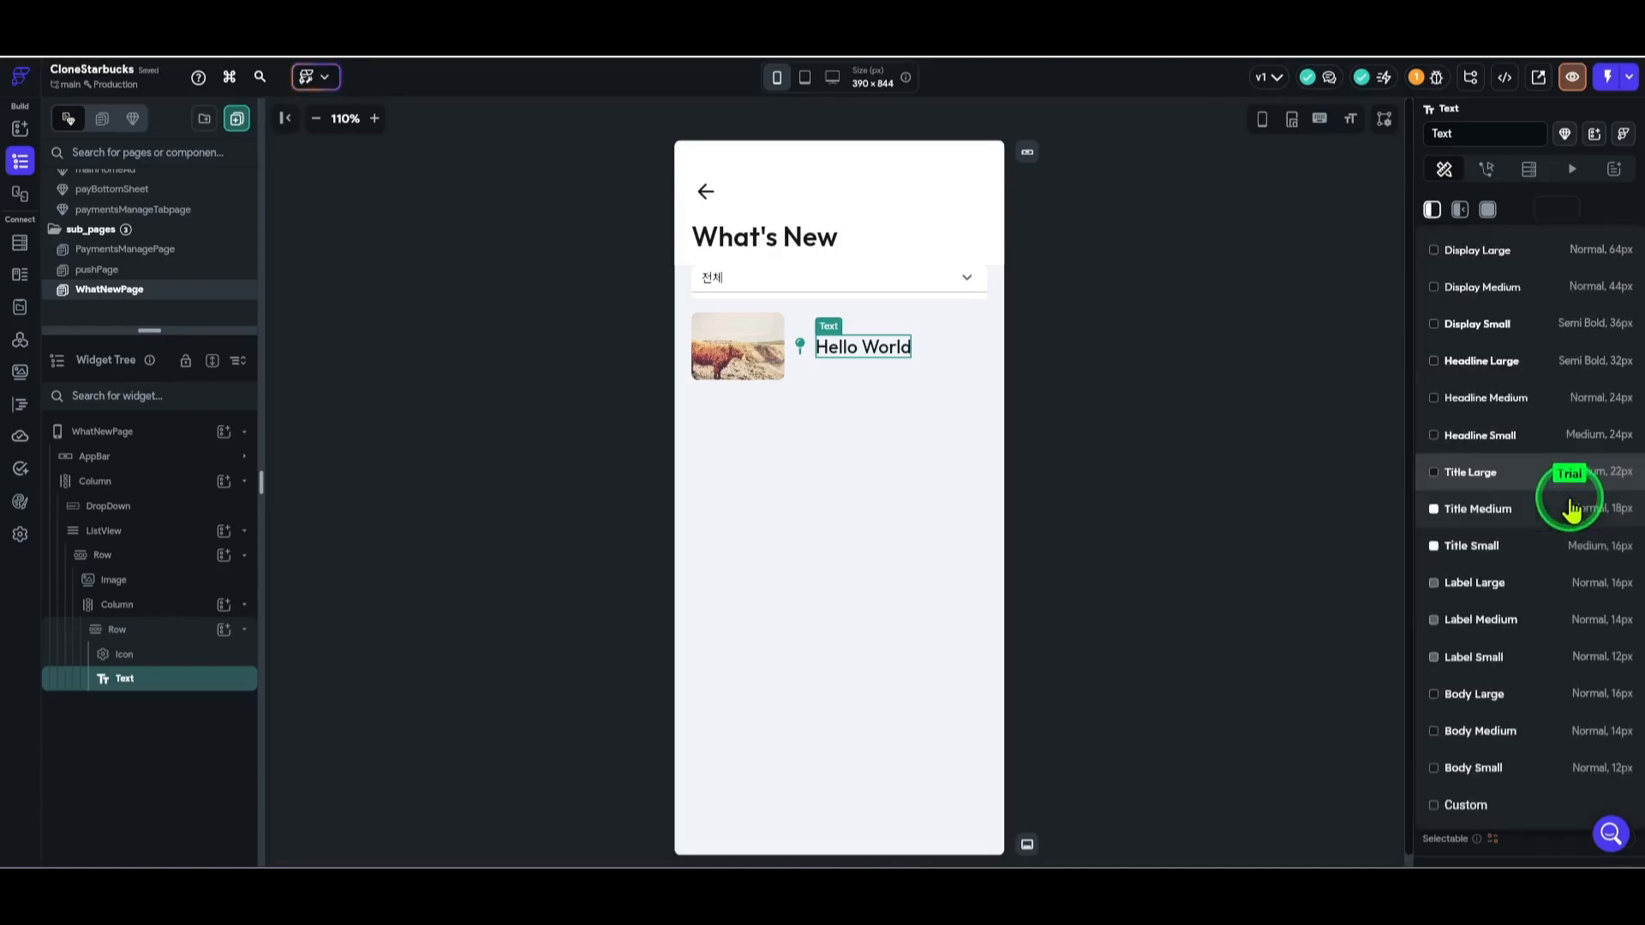
{"action": "left_click", "coordinate": [1572, 693]}
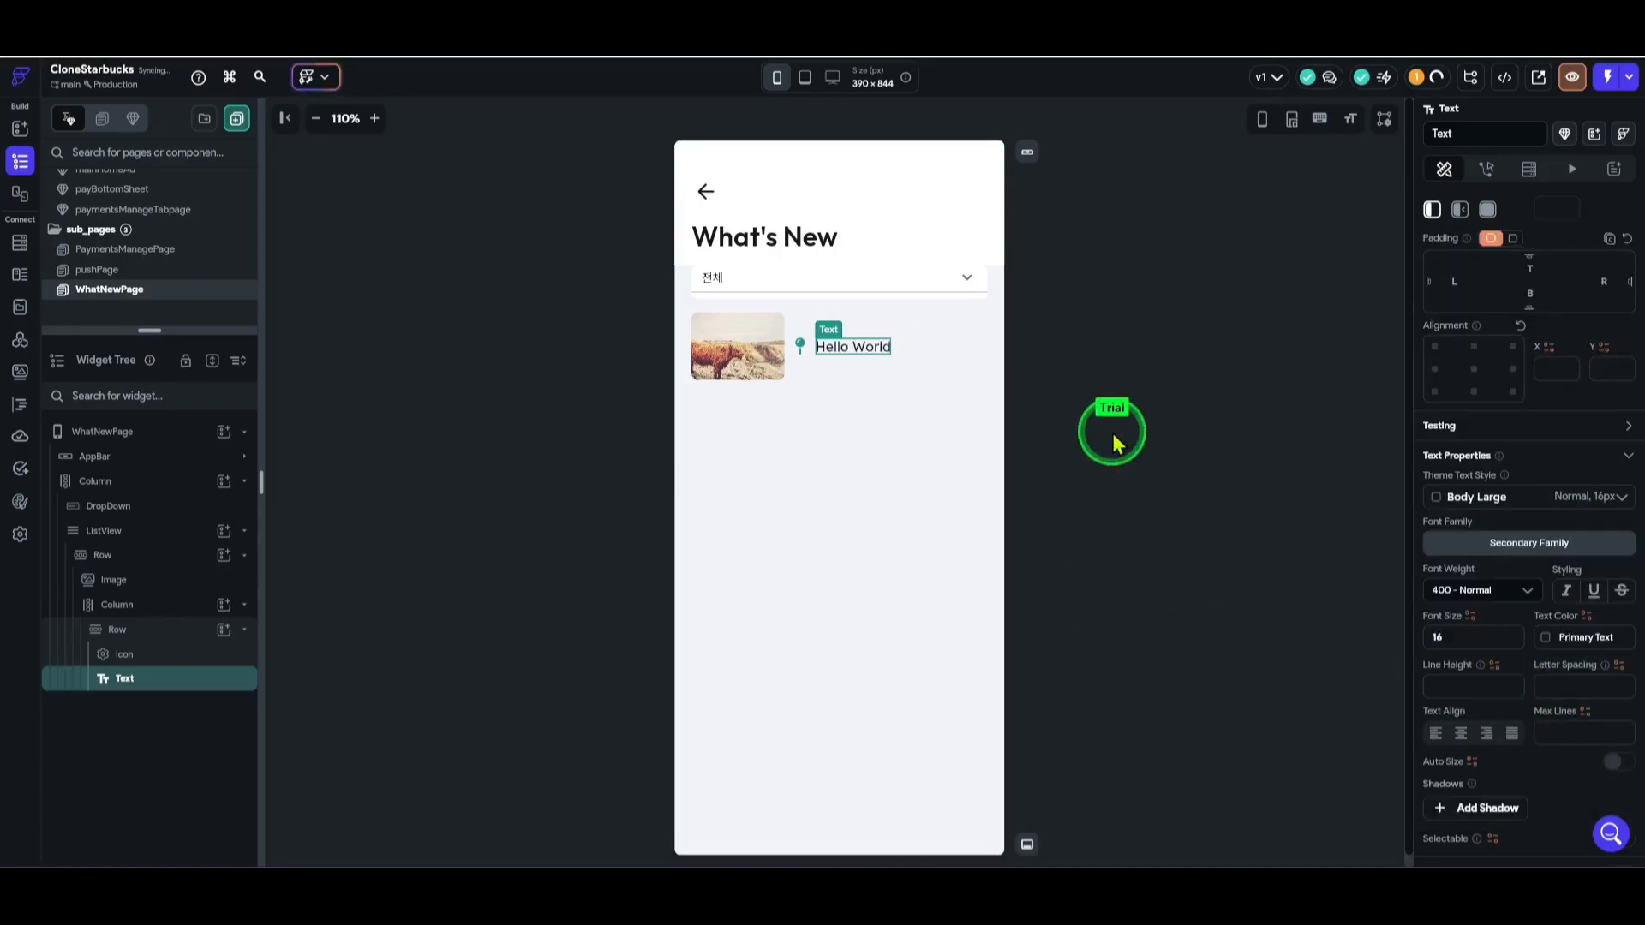
- Collapse the nested Row in the widget tree and add a RichText below it in the Column beside the Image
{"action": "left_click", "coordinate": [155, 636]}
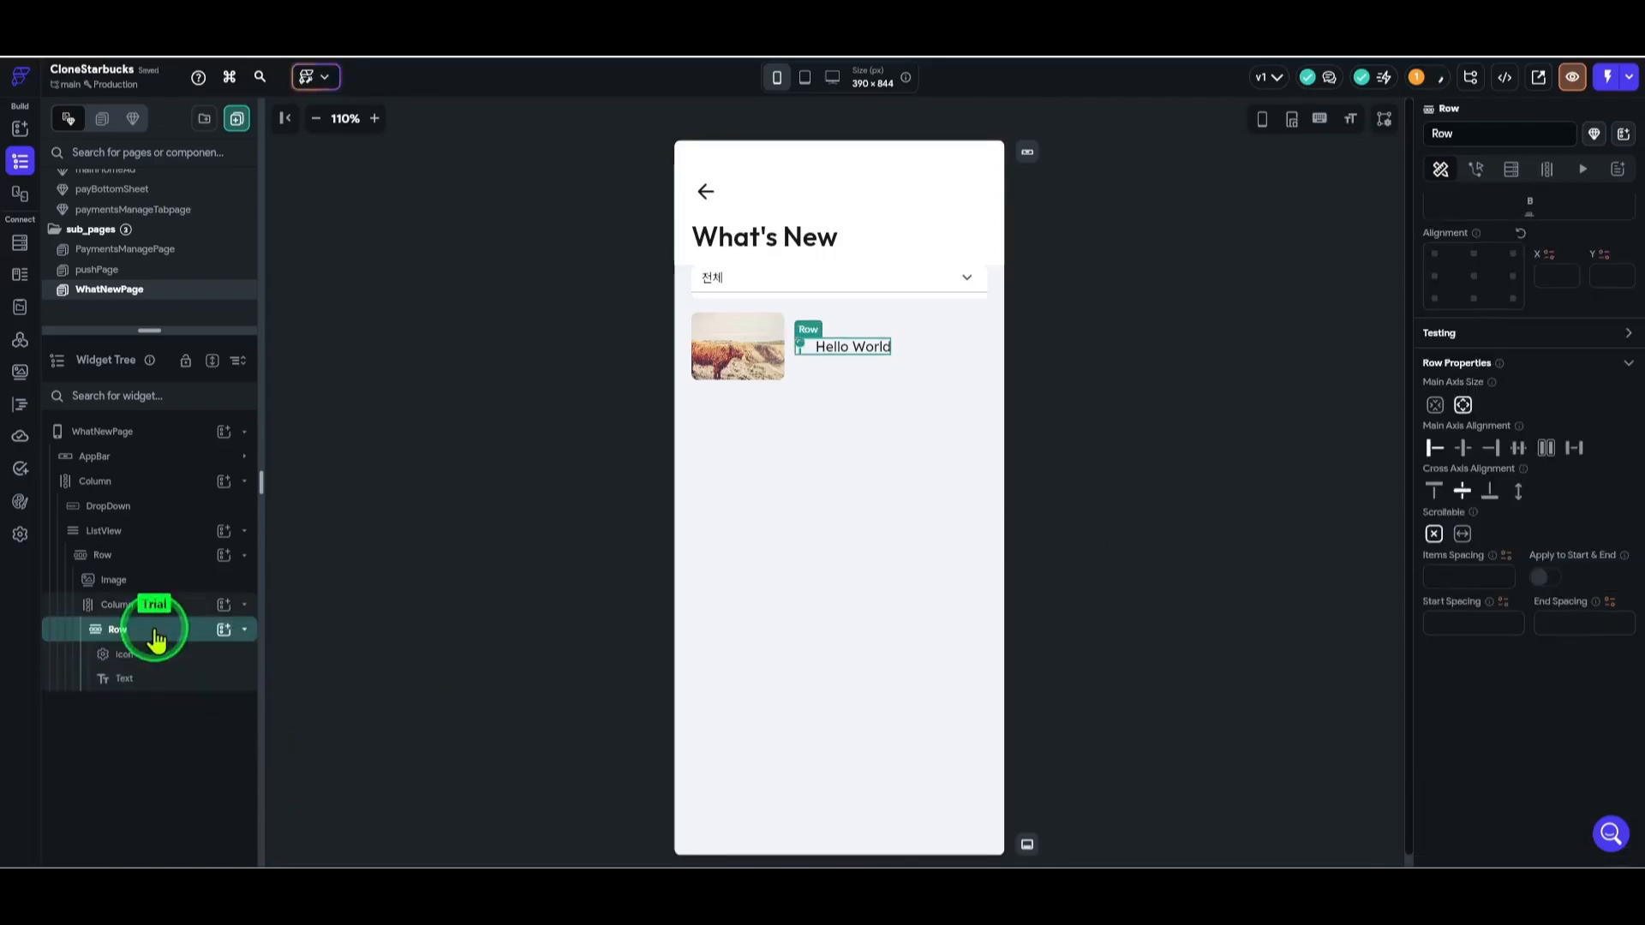
{"action": "left_click", "coordinate": [244, 633]}
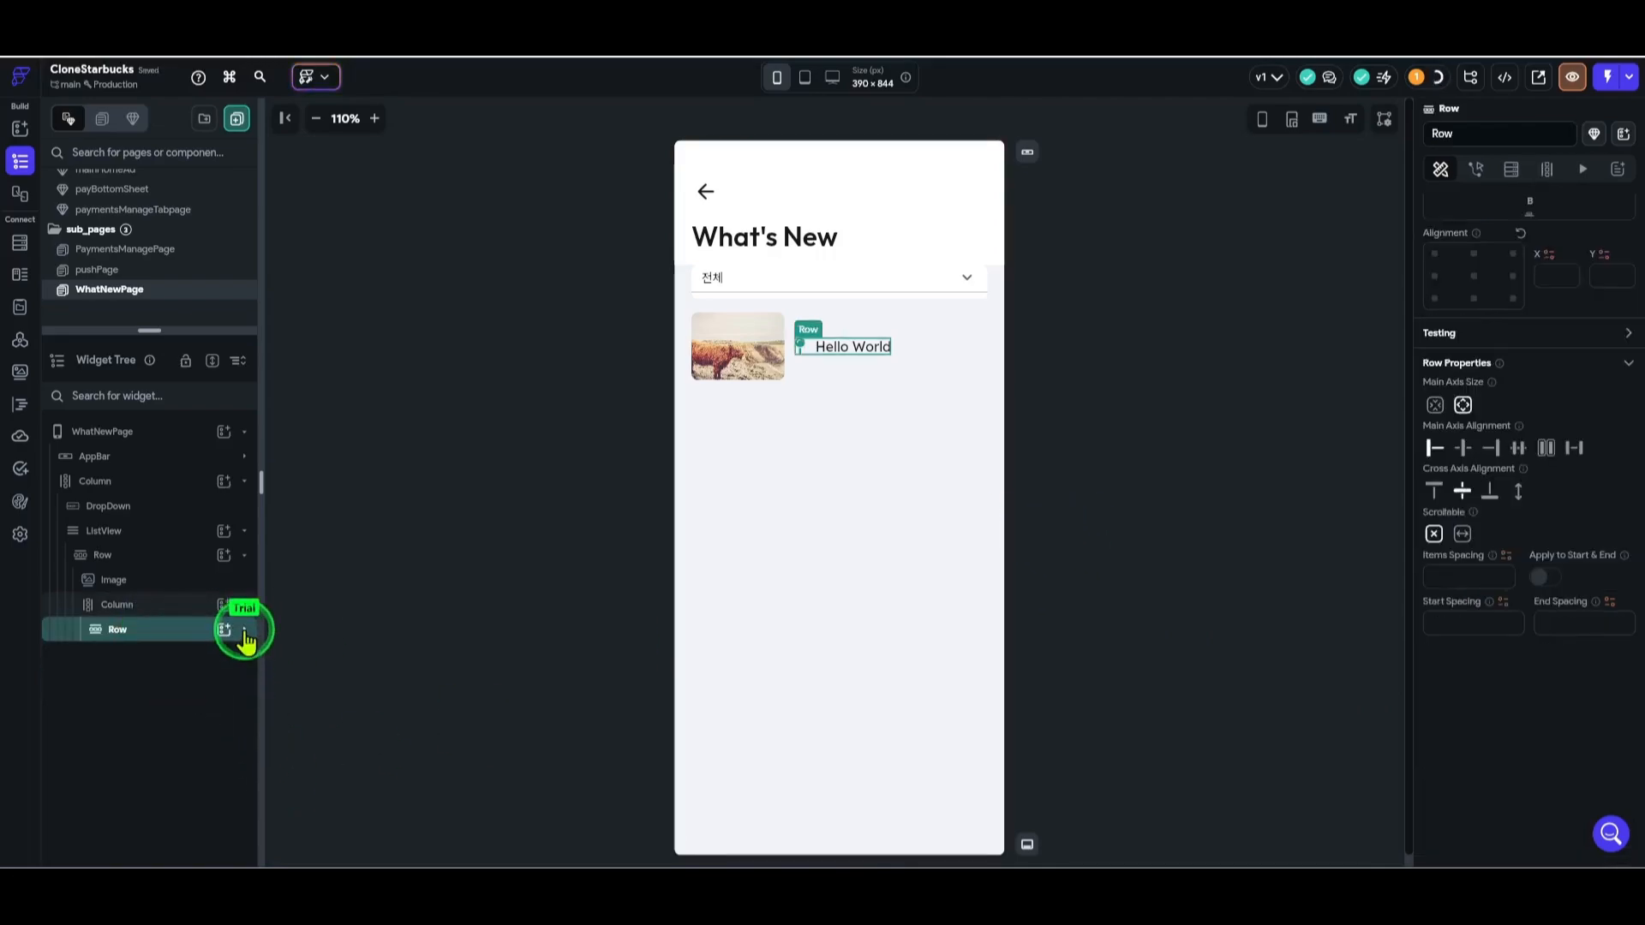
{"action": "left_click", "coordinate": [224, 607]}
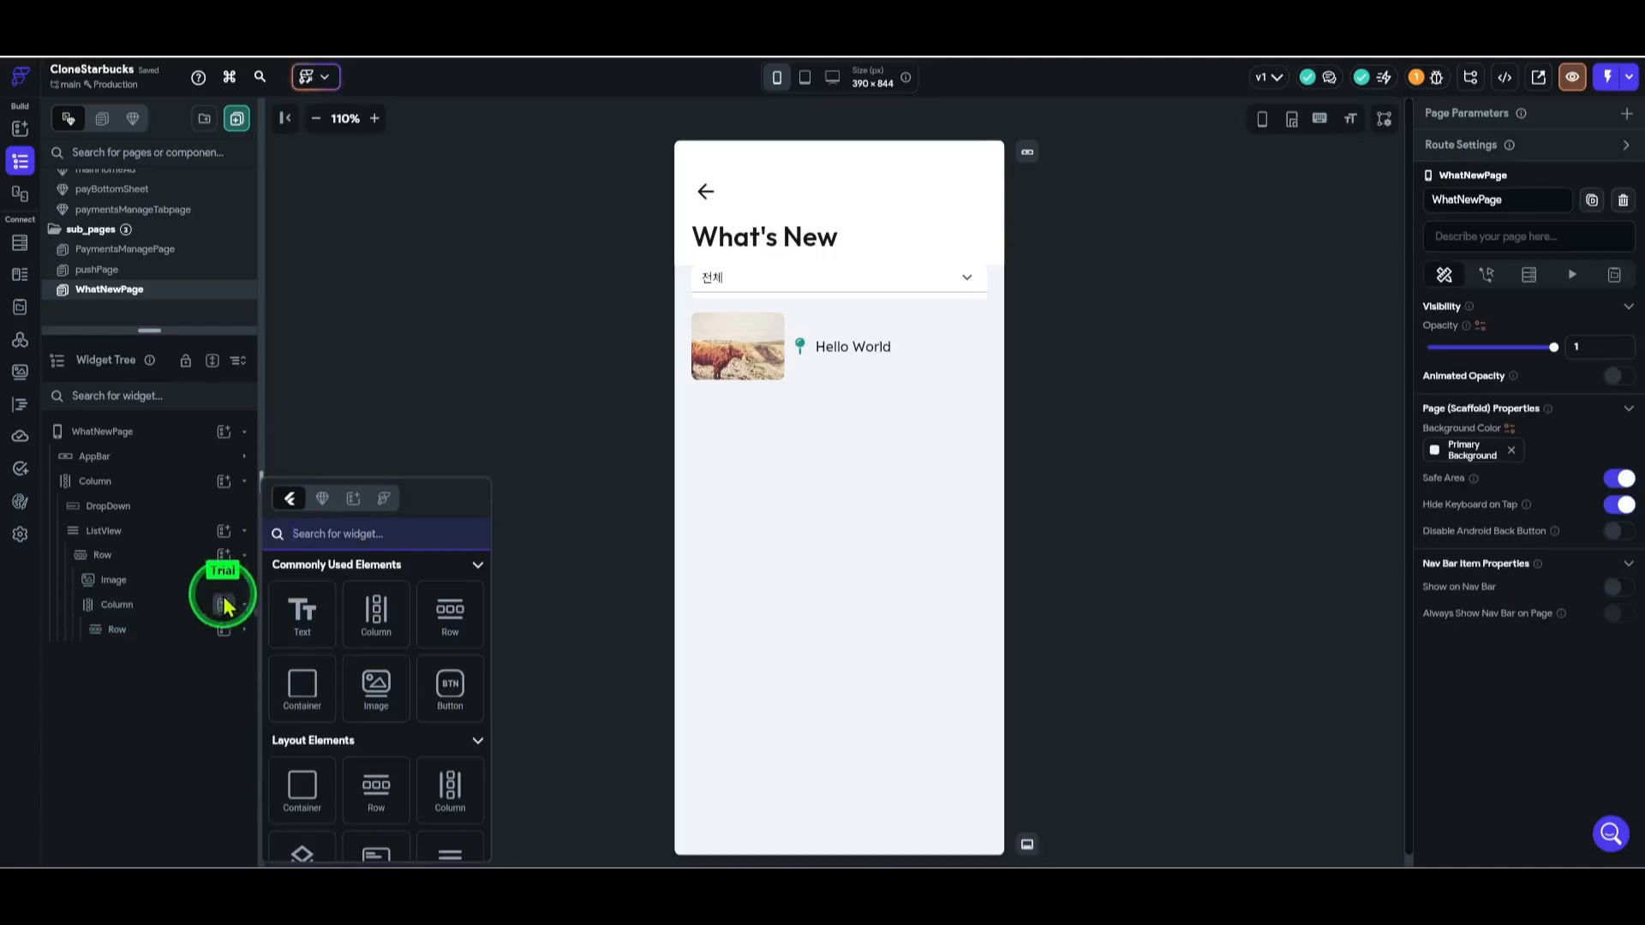
{"action": "left_click", "coordinate": [129, 604]}
{"action": "left_click", "coordinate": [226, 607]}
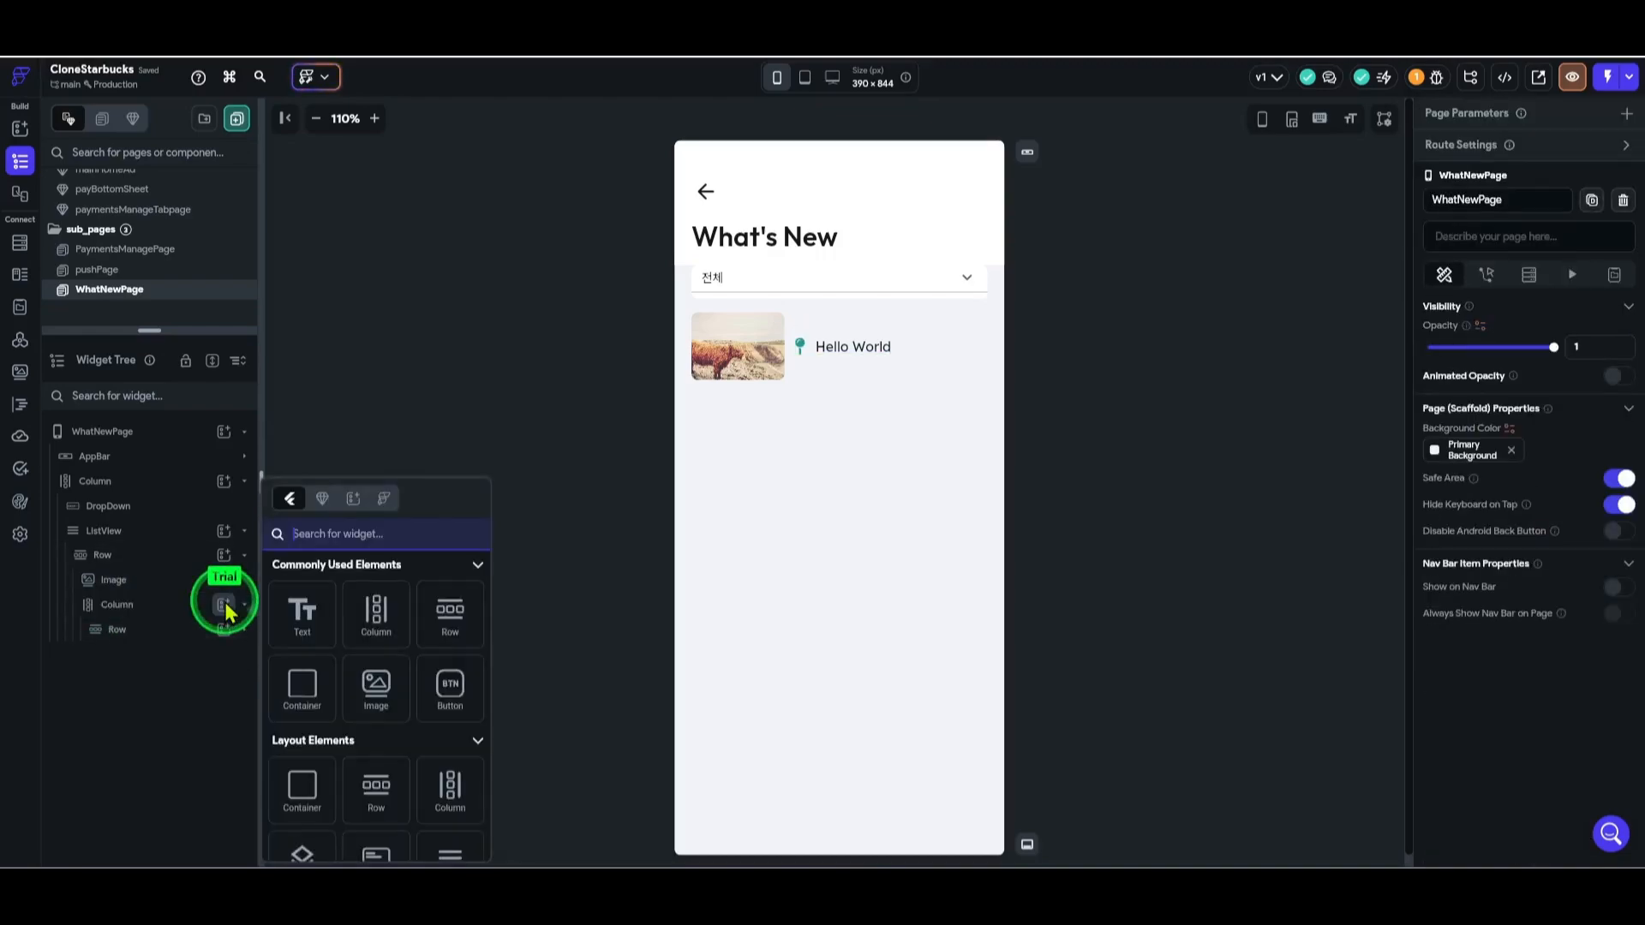
{"action": "left_click", "coordinate": [328, 534]}
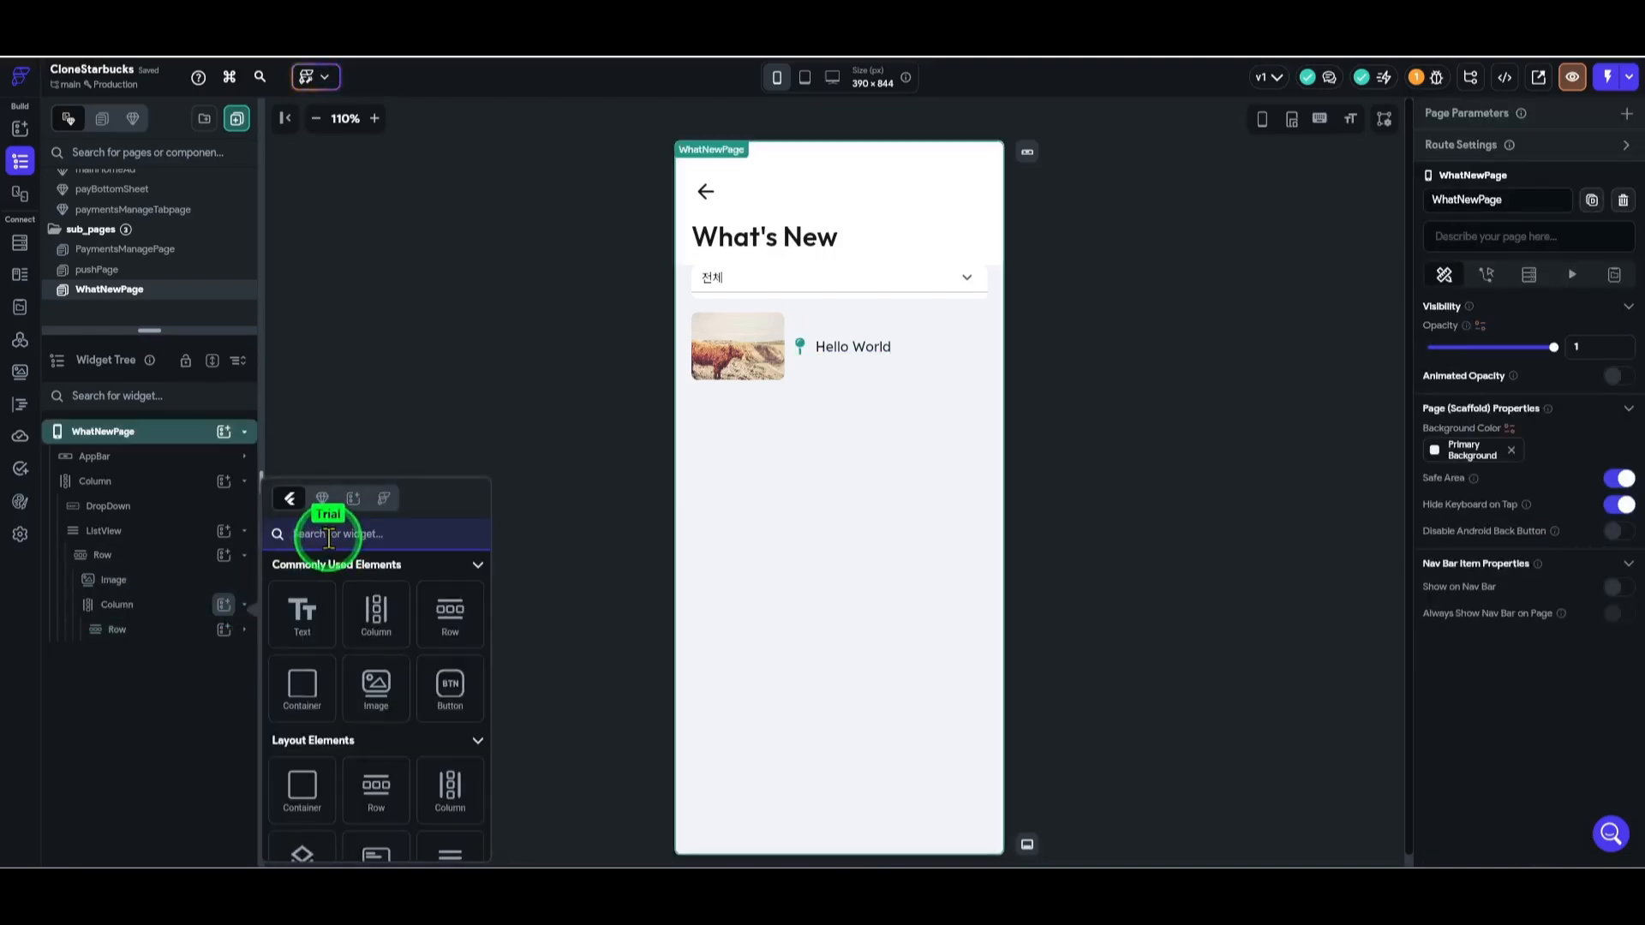
{"action": "type", "text": "r"}
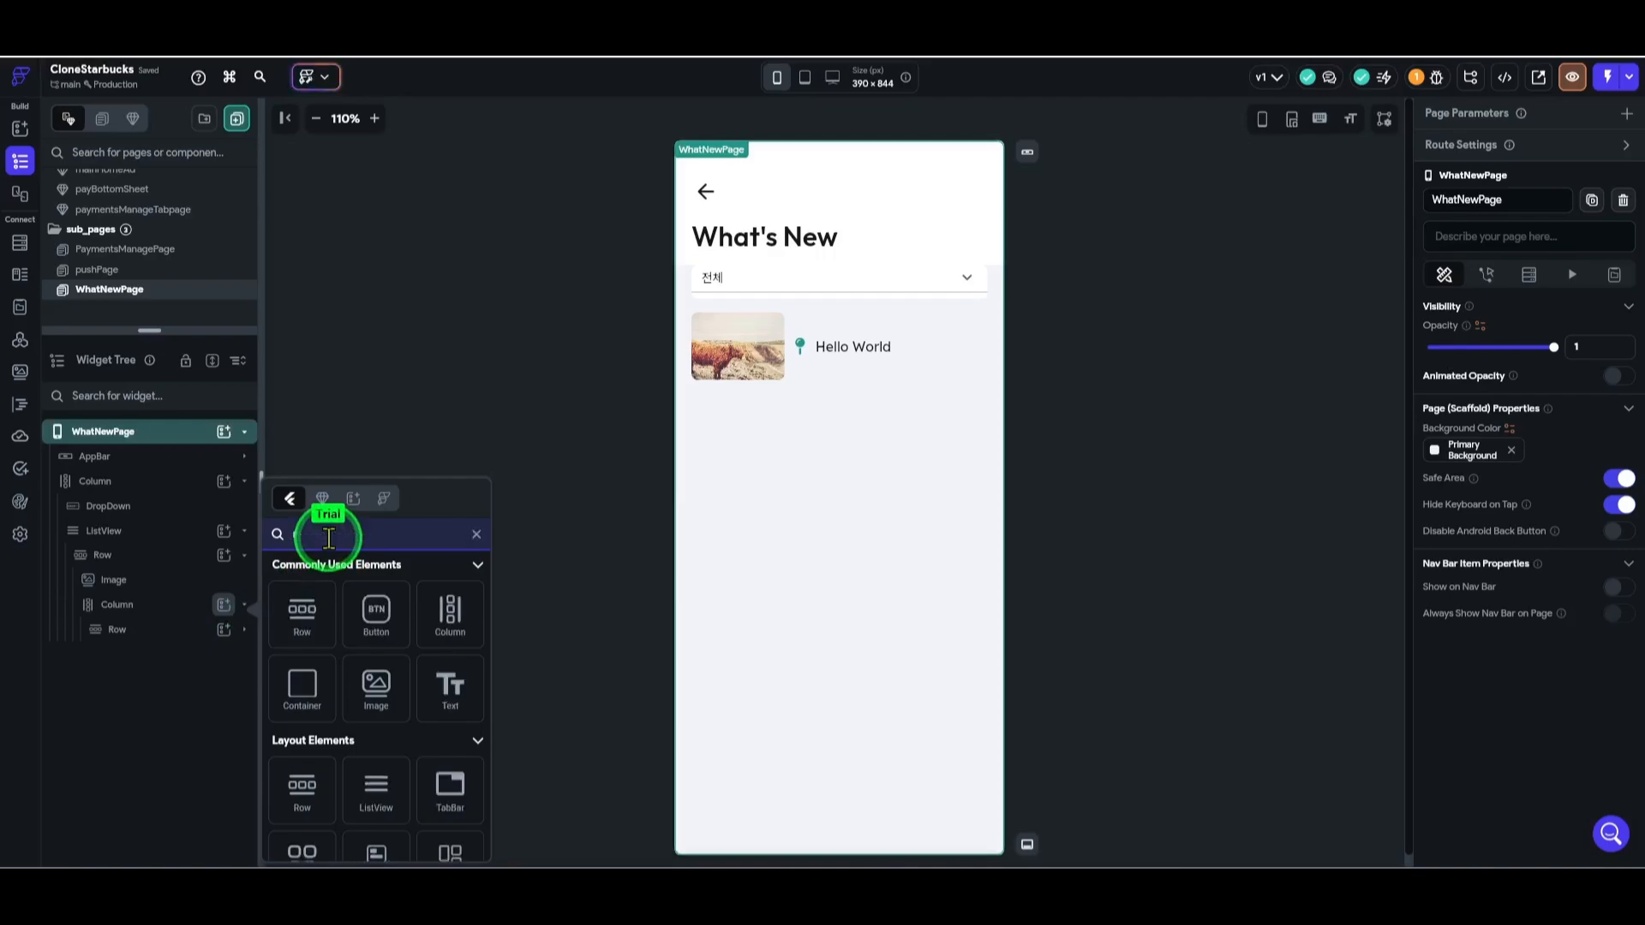
{"action": "type", "text": "ich"}
{"action": "left_click", "coordinate": [305, 608]}
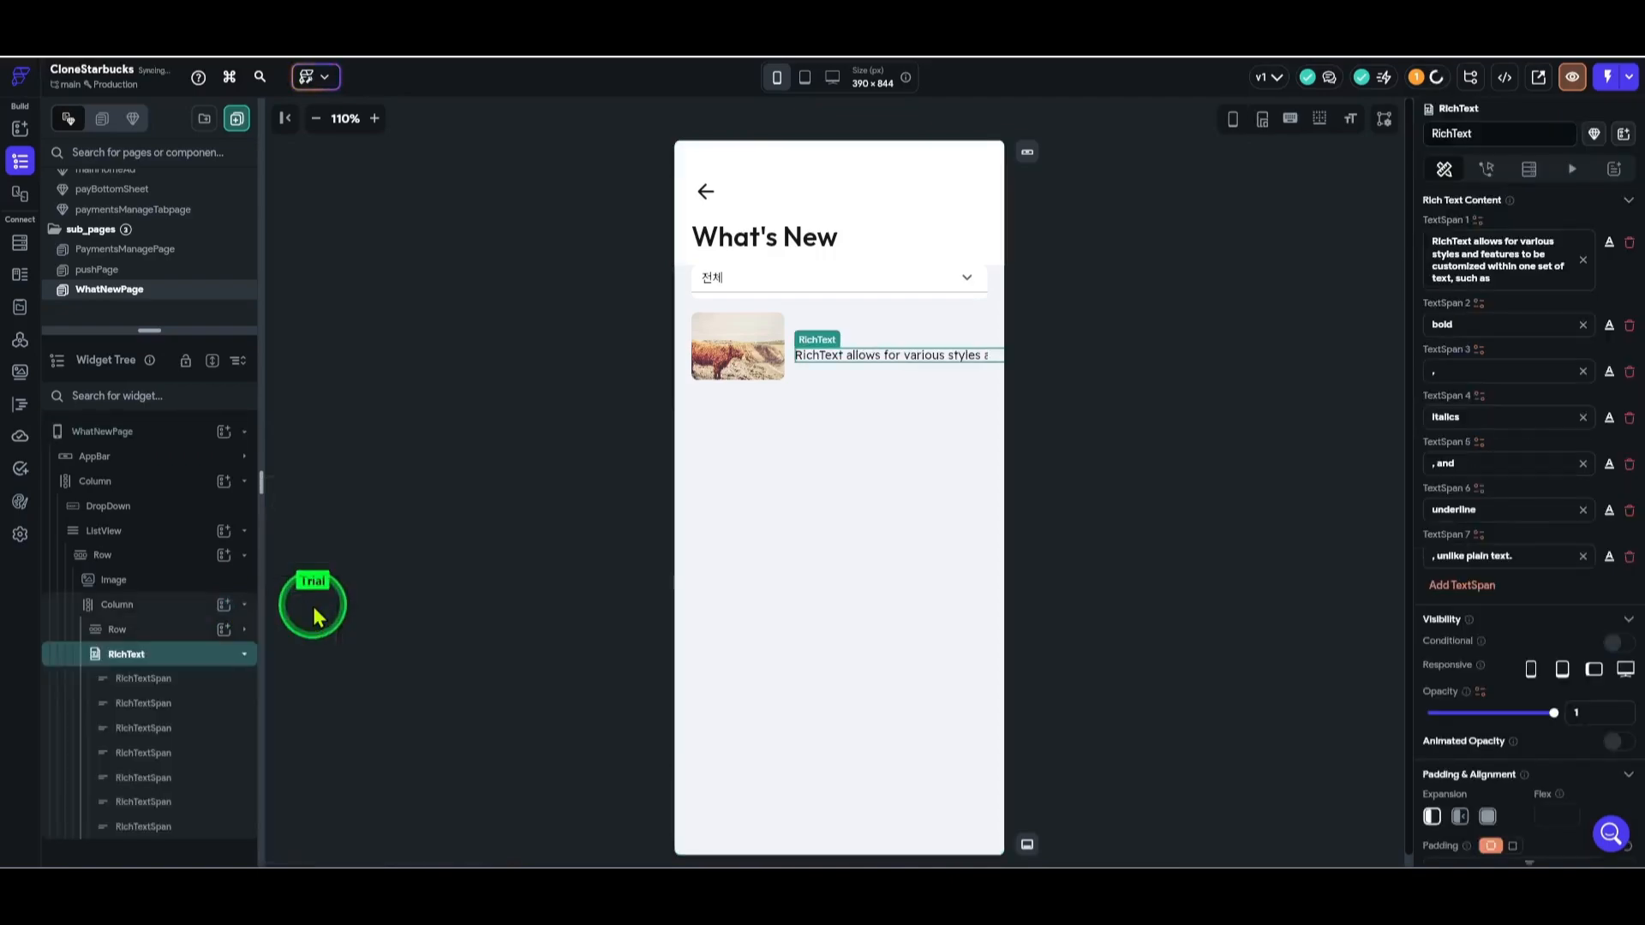
{"action": "left_click", "coordinate": [1179, 391]}
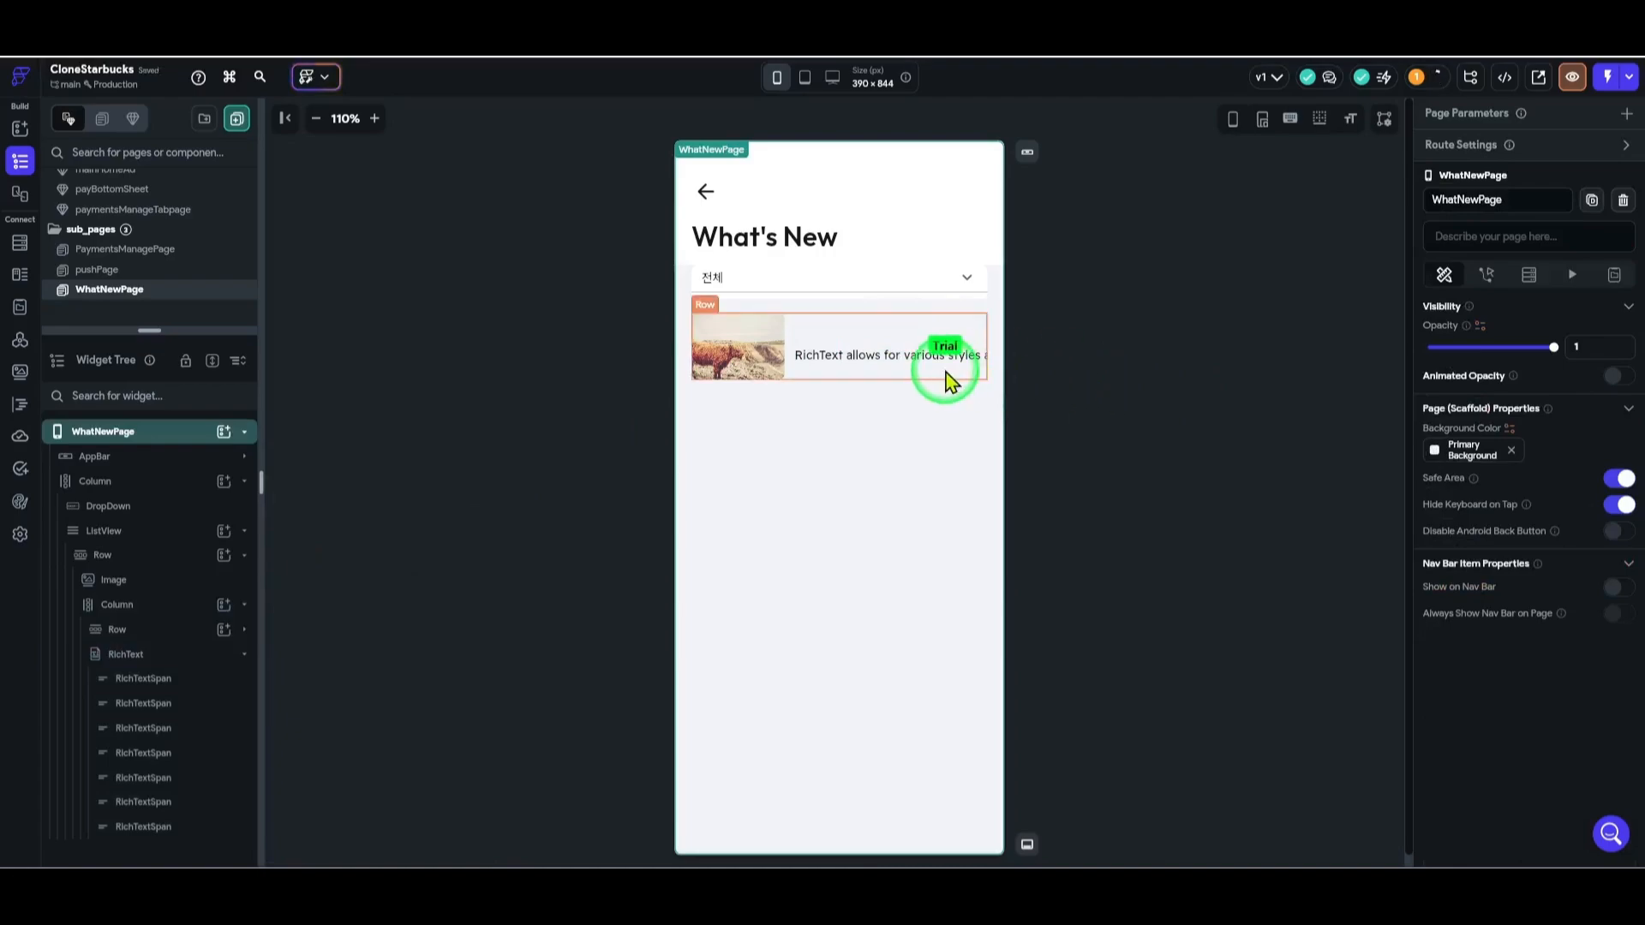
{"action": "left_click", "coordinate": [166, 634]}
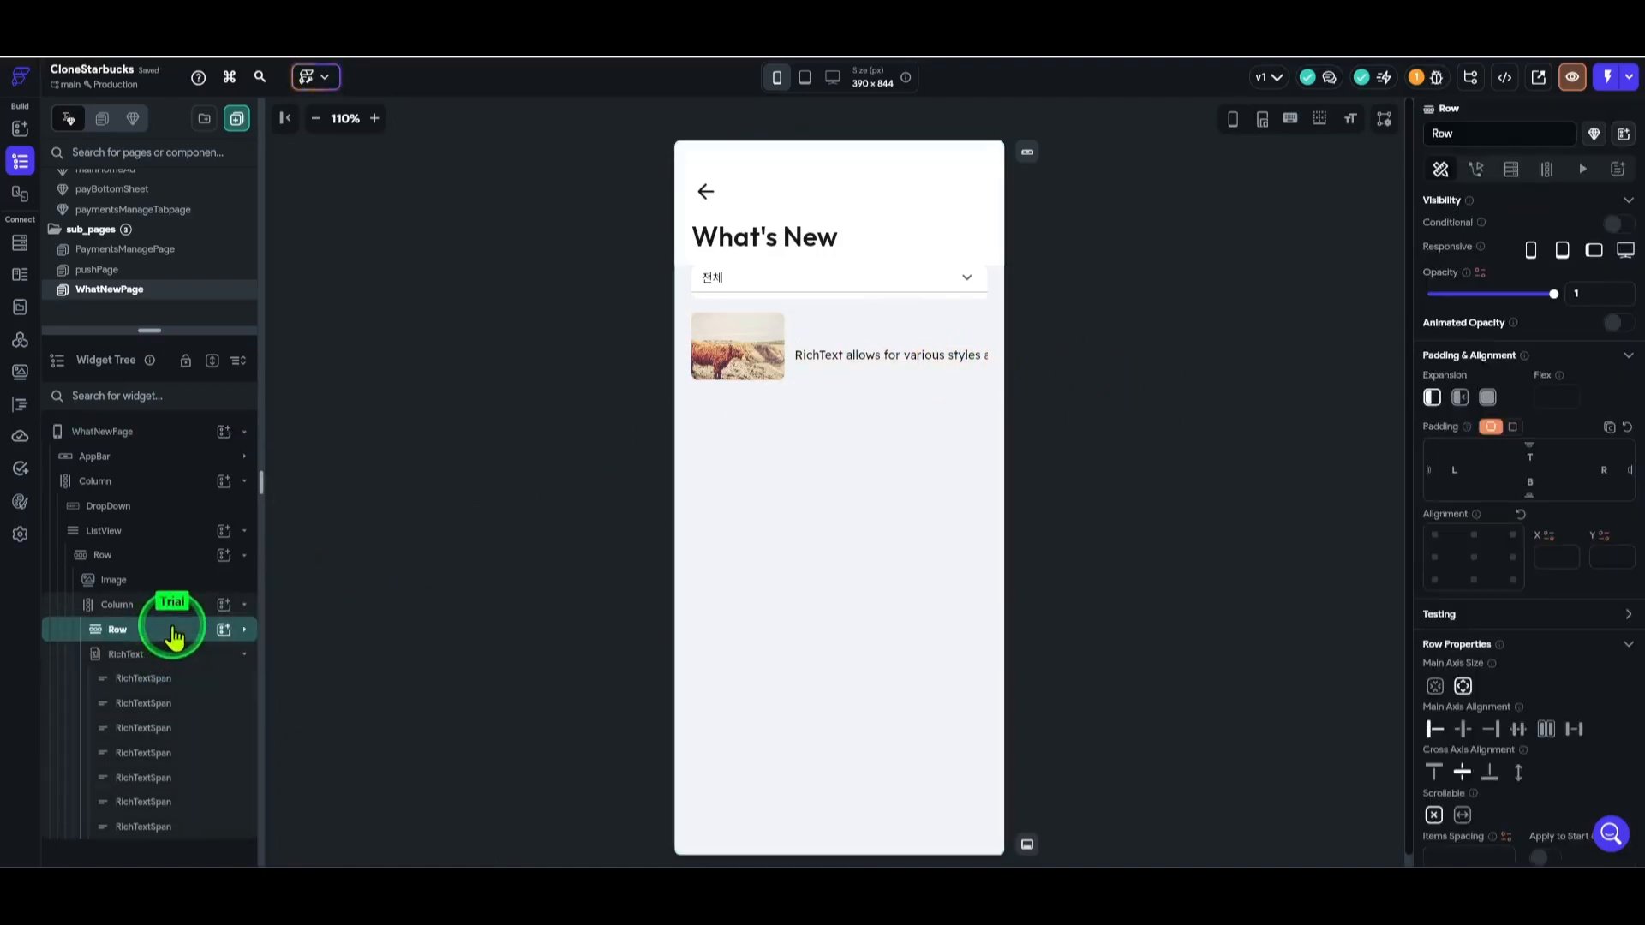
{"action": "left_click", "coordinate": [171, 615]}
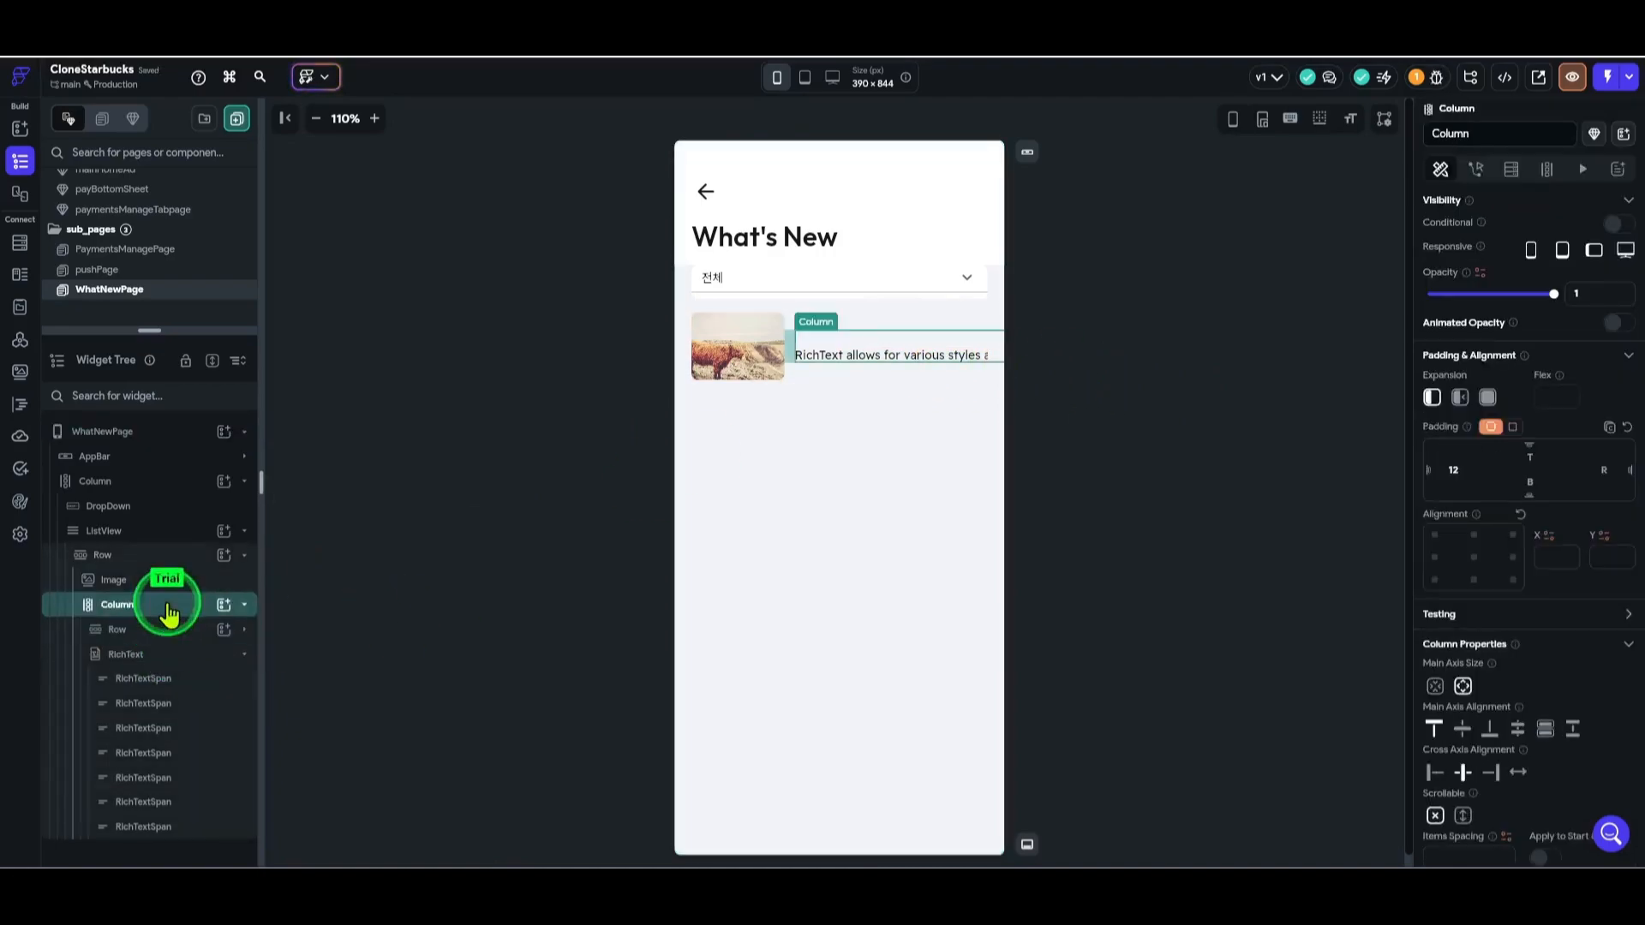
{"action": "left_click", "coordinate": [169, 636]}
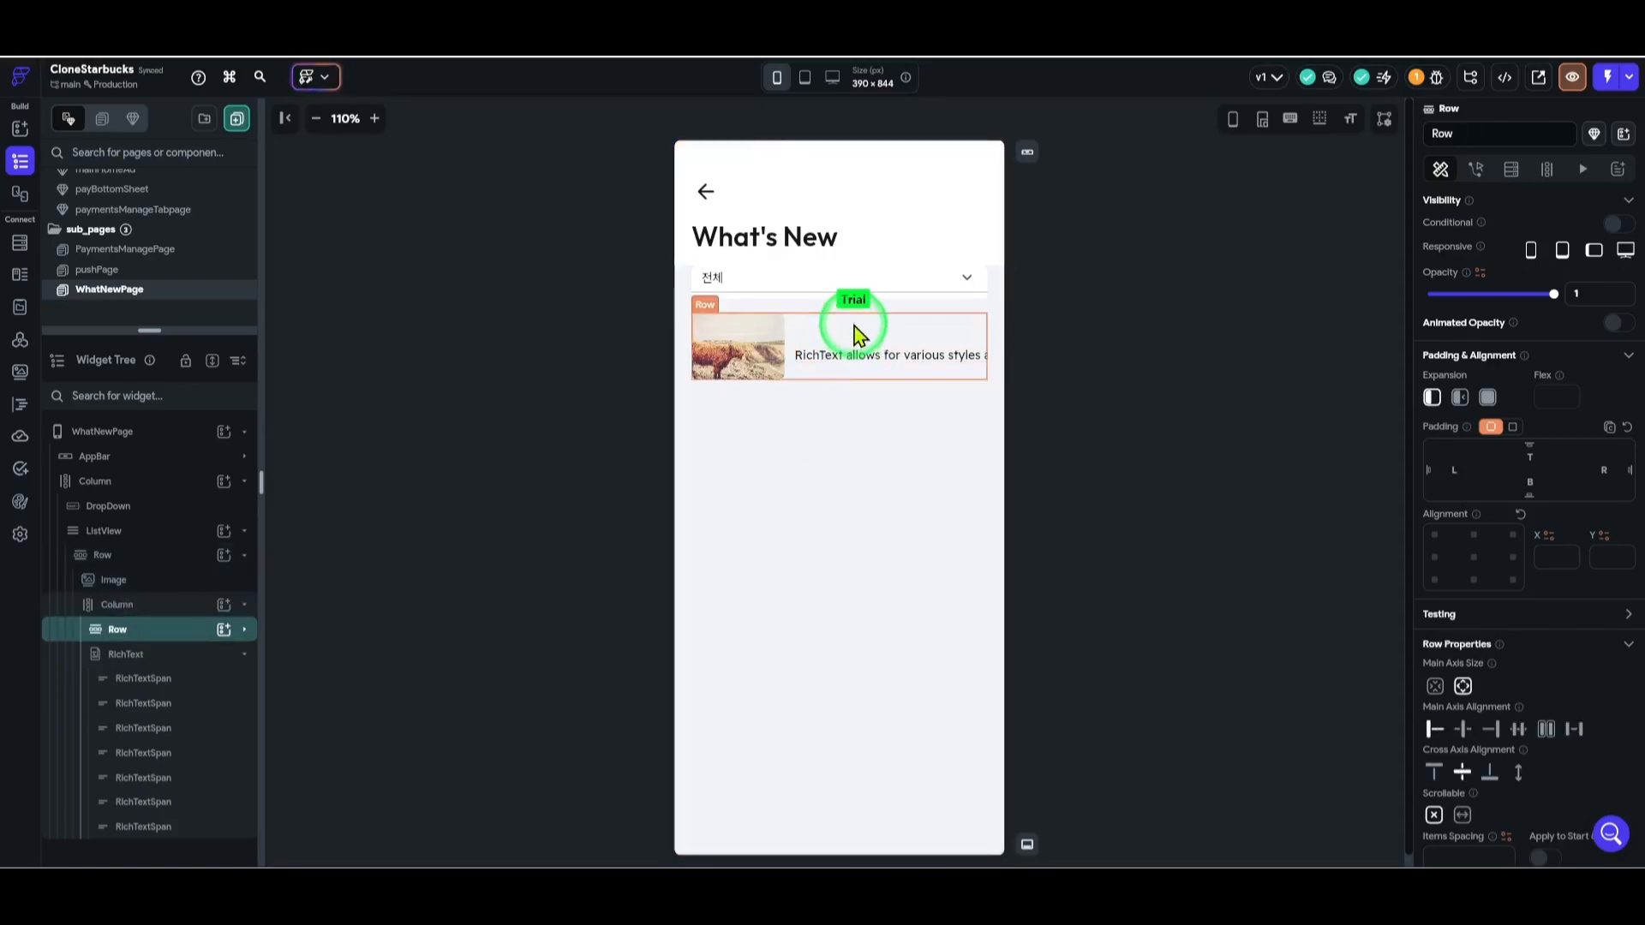
- Delete the last four RichTextSpans ("Italics", ", and", "underline", ", unlike plain text.") from the RichText, keeping the first three
{"action": "left_click", "coordinate": [181, 682]}
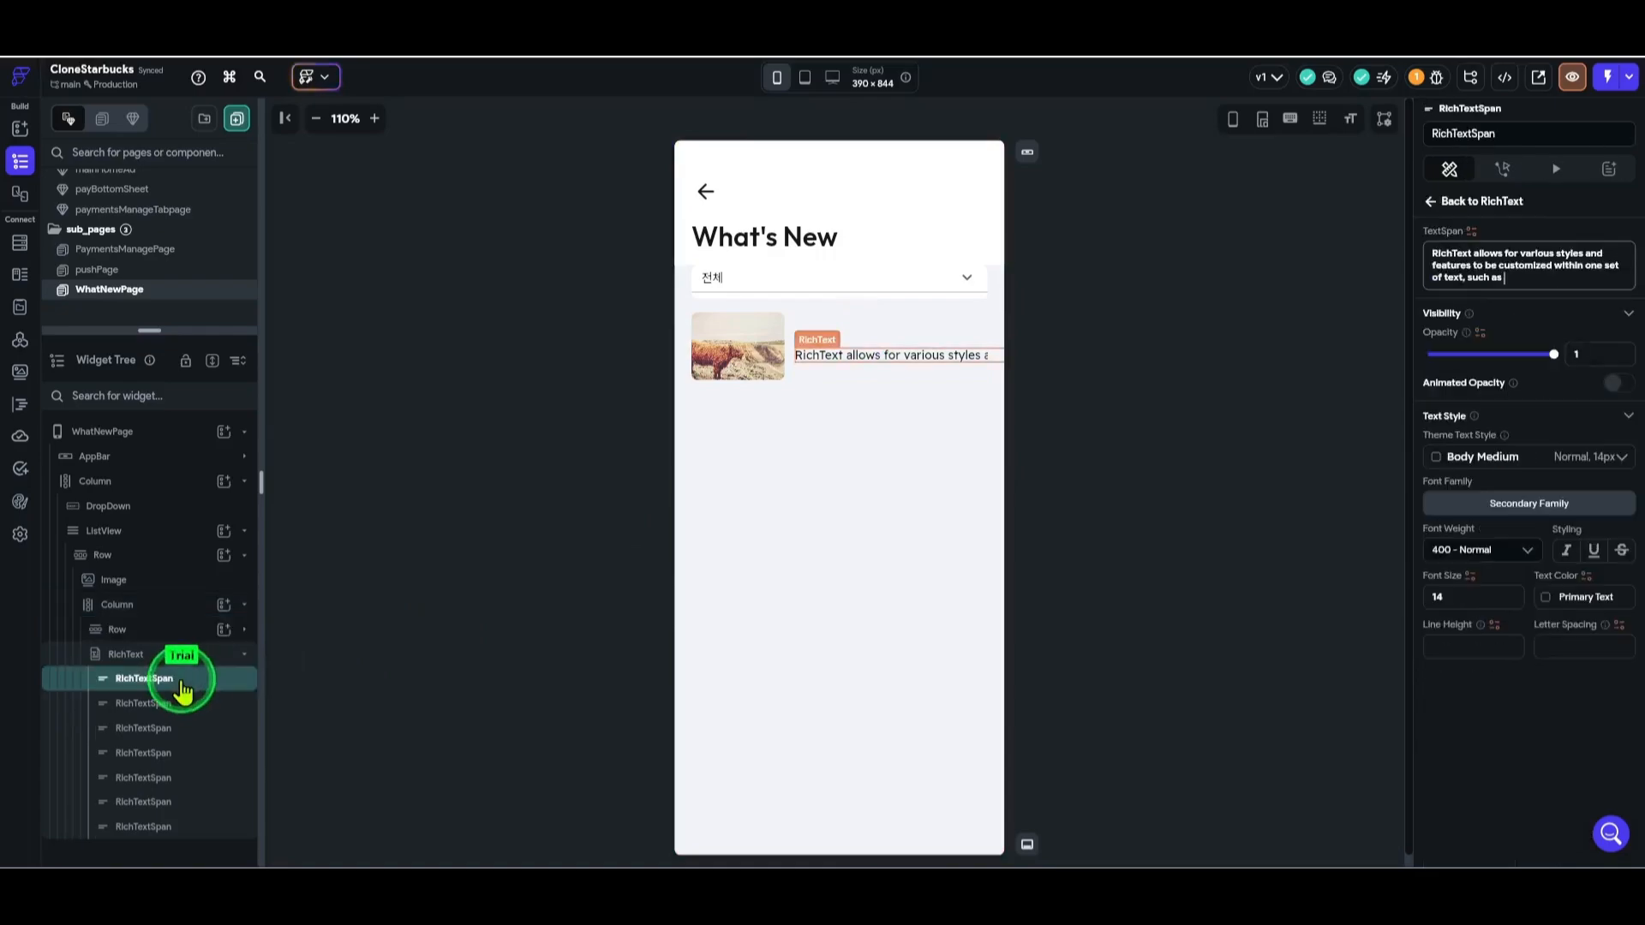
{"action": "left_click", "coordinate": [180, 728]}
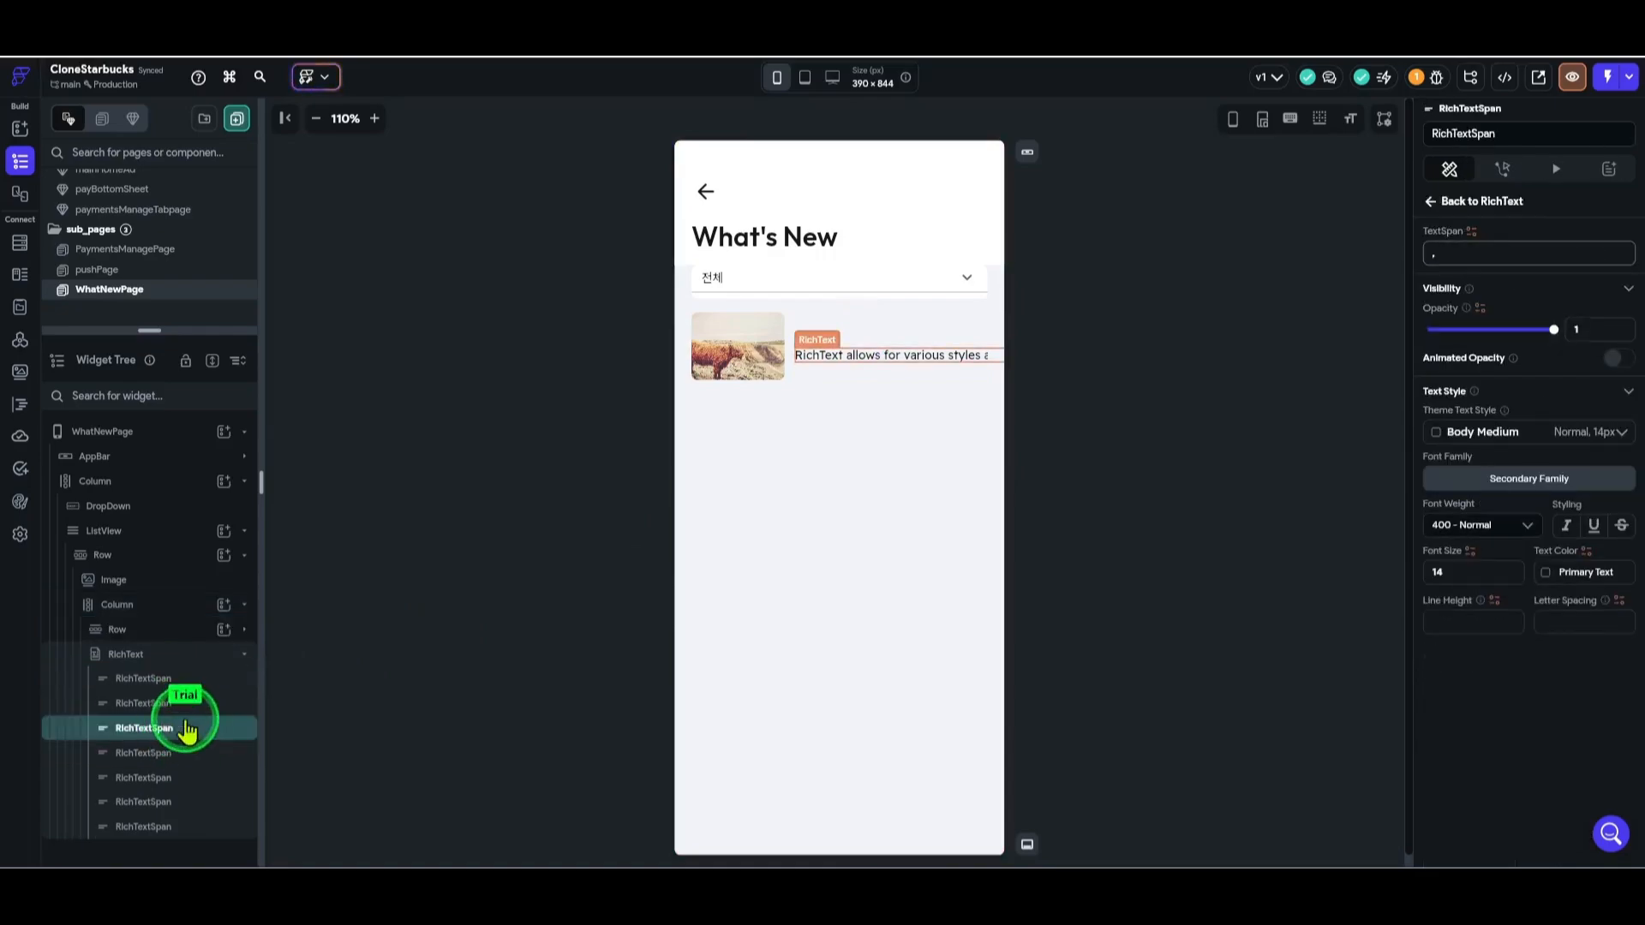
{"action": "left_click", "coordinate": [182, 754]}
{"action": "right_click", "coordinate": [182, 754]}
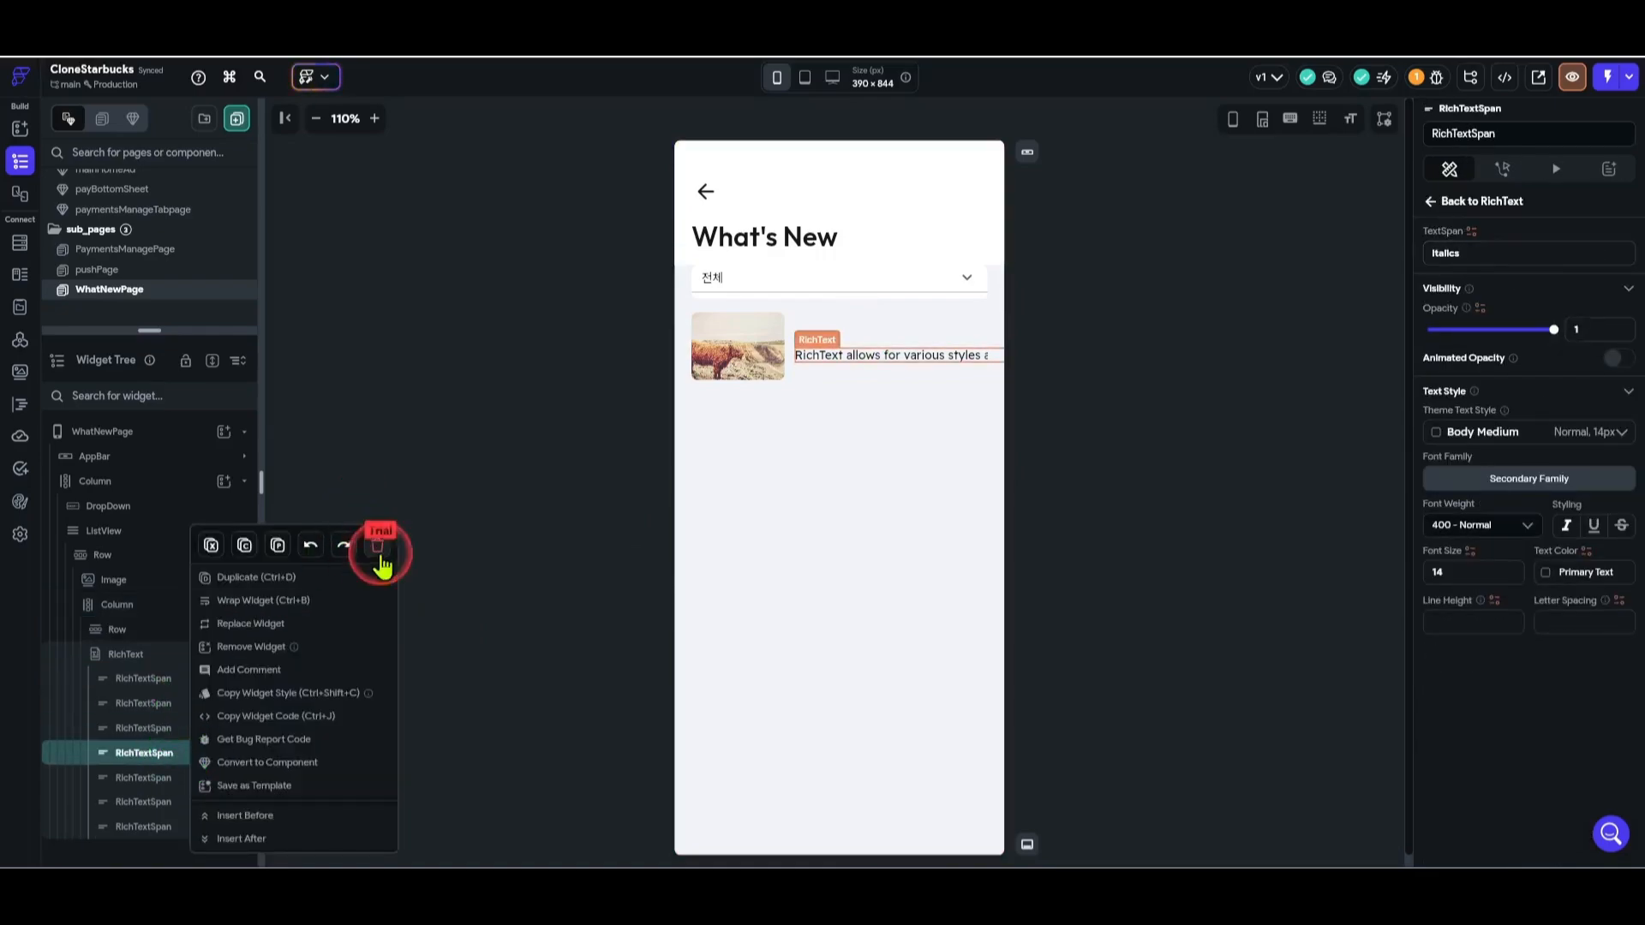
{"action": "left_click", "coordinate": [377, 546]}
{"action": "left_click", "coordinate": [182, 754]}
{"action": "right_click", "coordinate": [181, 754]}
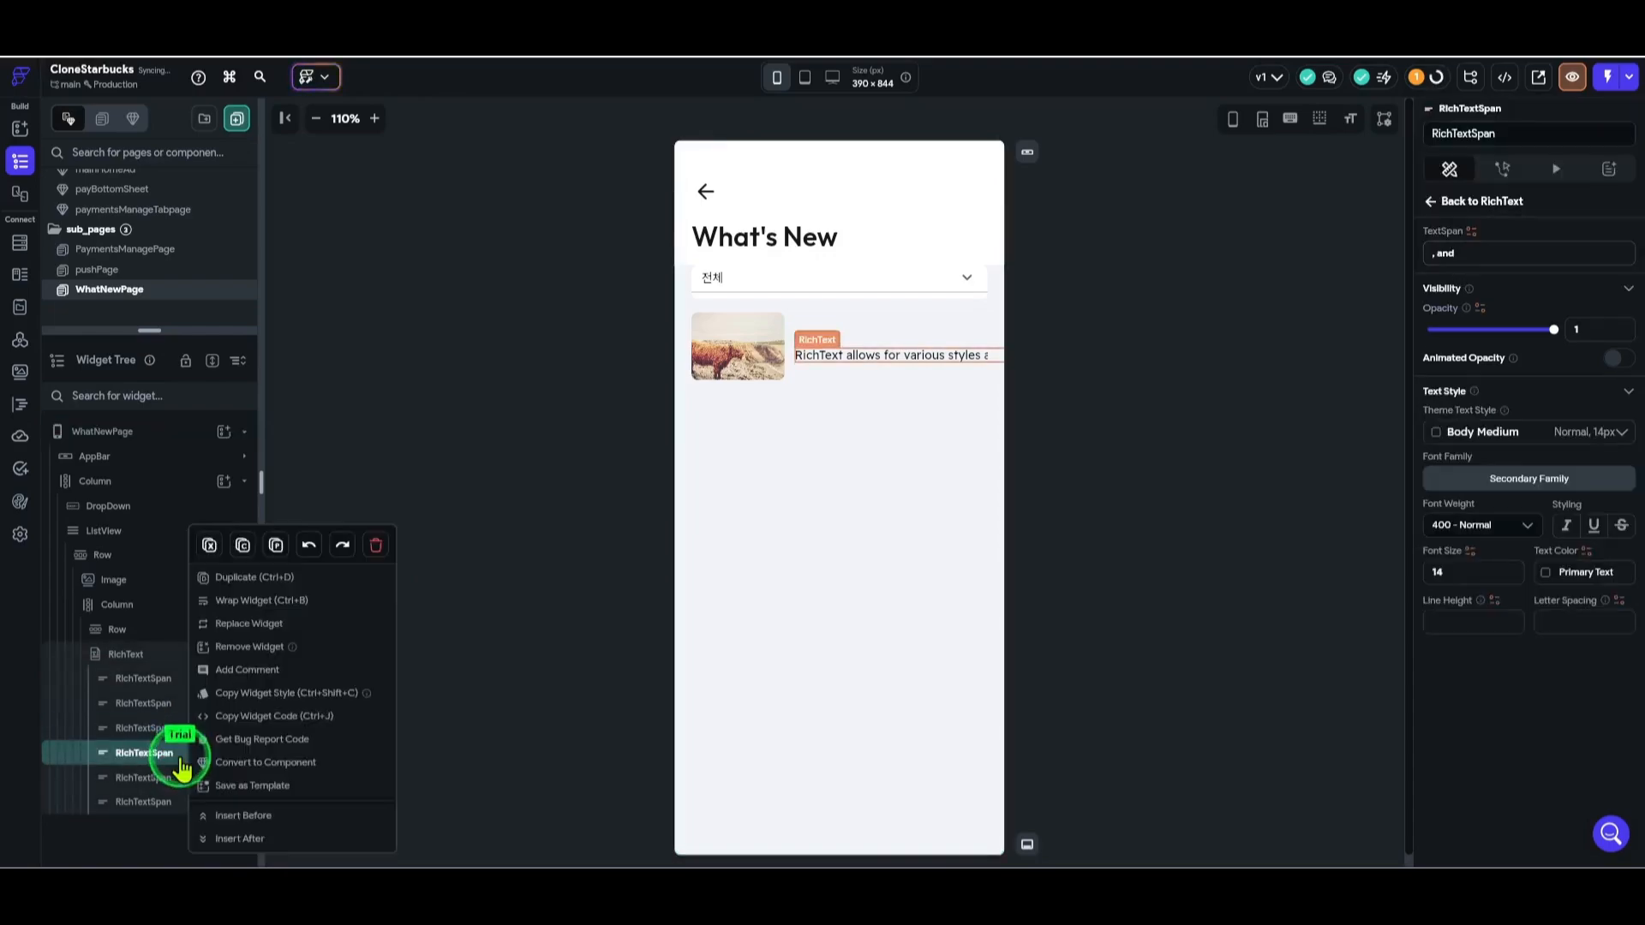
{"action": "left_click", "coordinate": [377, 545]}
{"action": "left_click", "coordinate": [205, 753]}
{"action": "right_click", "coordinate": [205, 756]}
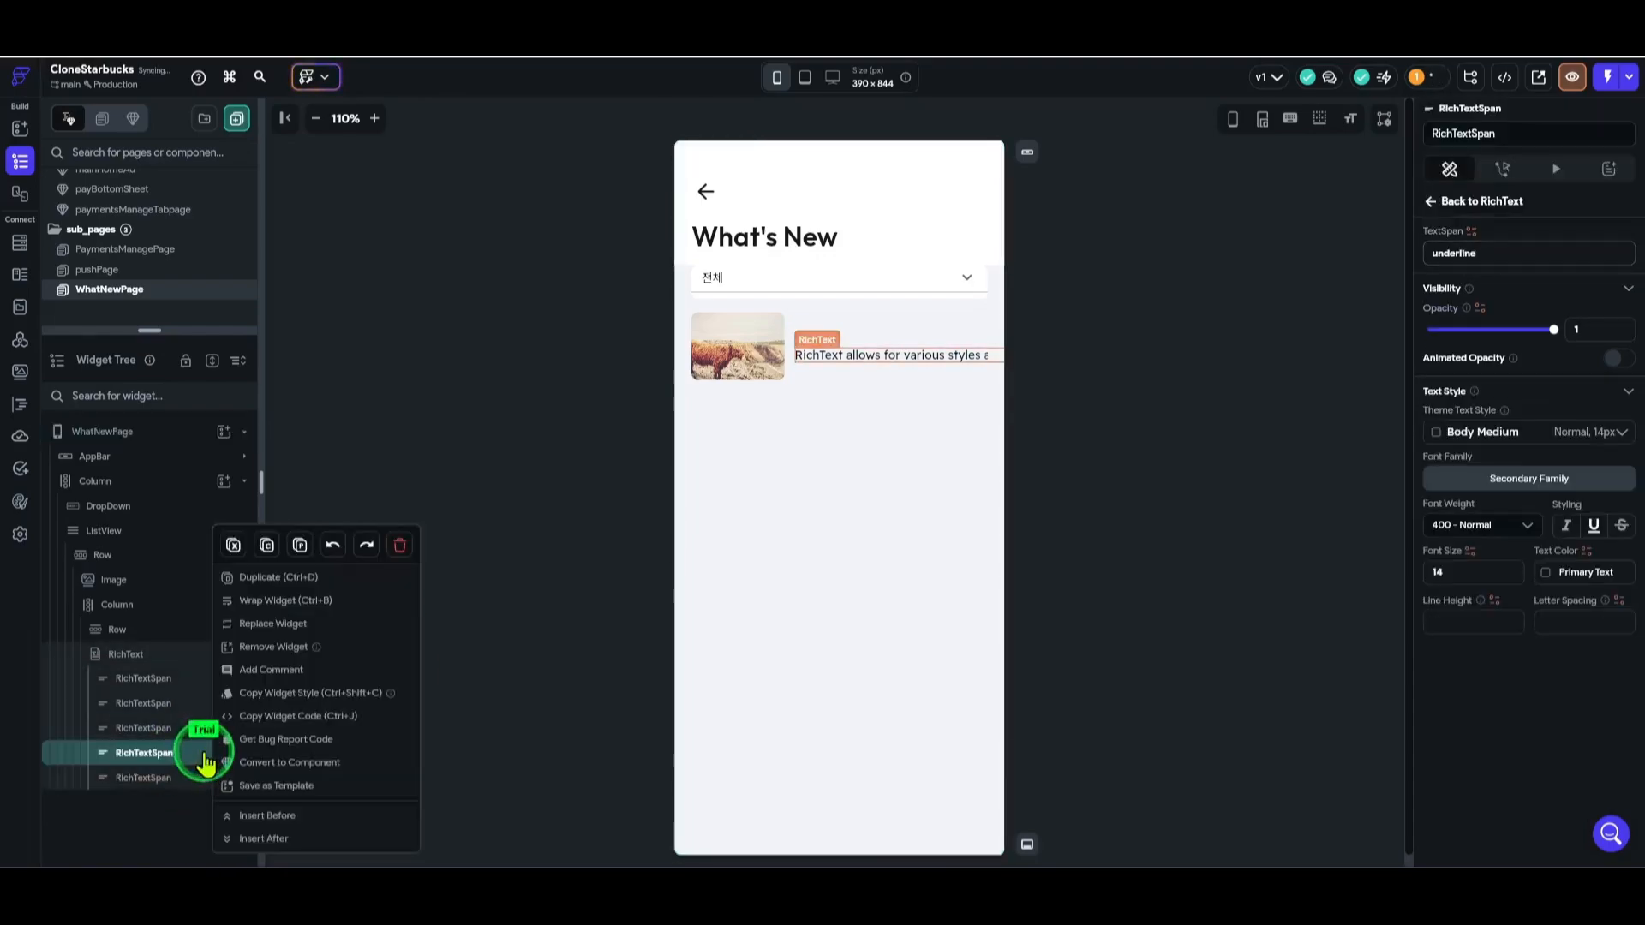
{"action": "left_click", "coordinate": [391, 546]}
{"action": "left_click", "coordinate": [203, 754]}
{"action": "right_click", "coordinate": [201, 754]}
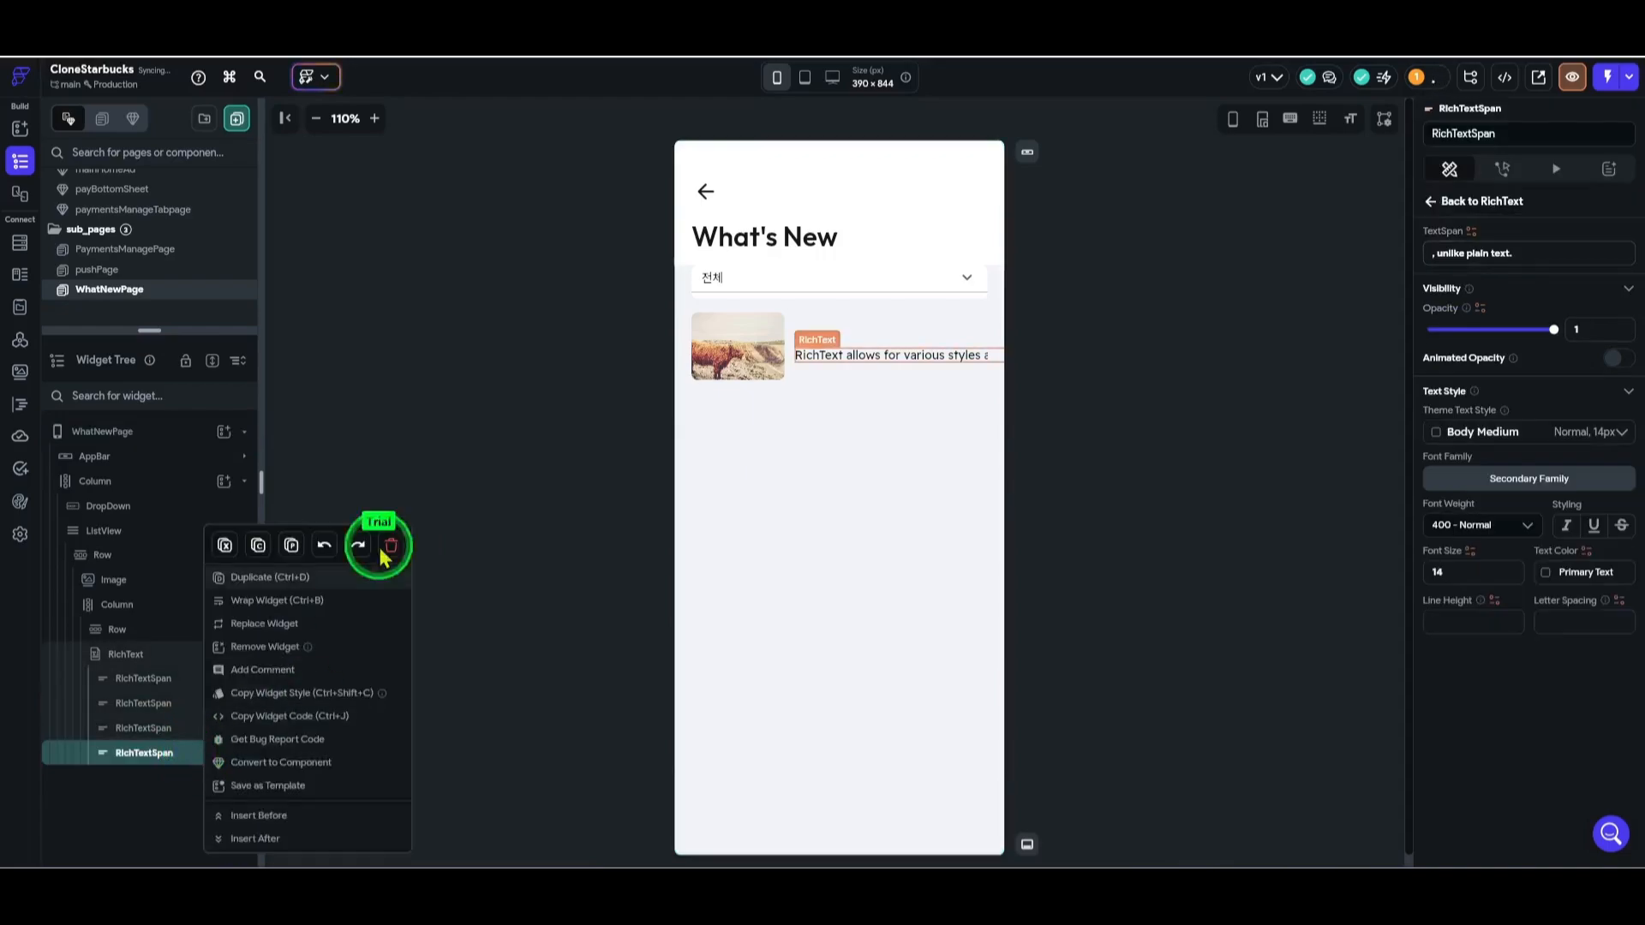
{"action": "left_click", "coordinate": [390, 546]}
- Replace the first RichTextSpan's text with the date placeholder 0000.00.00
{"action": "left_click", "coordinate": [146, 679]}
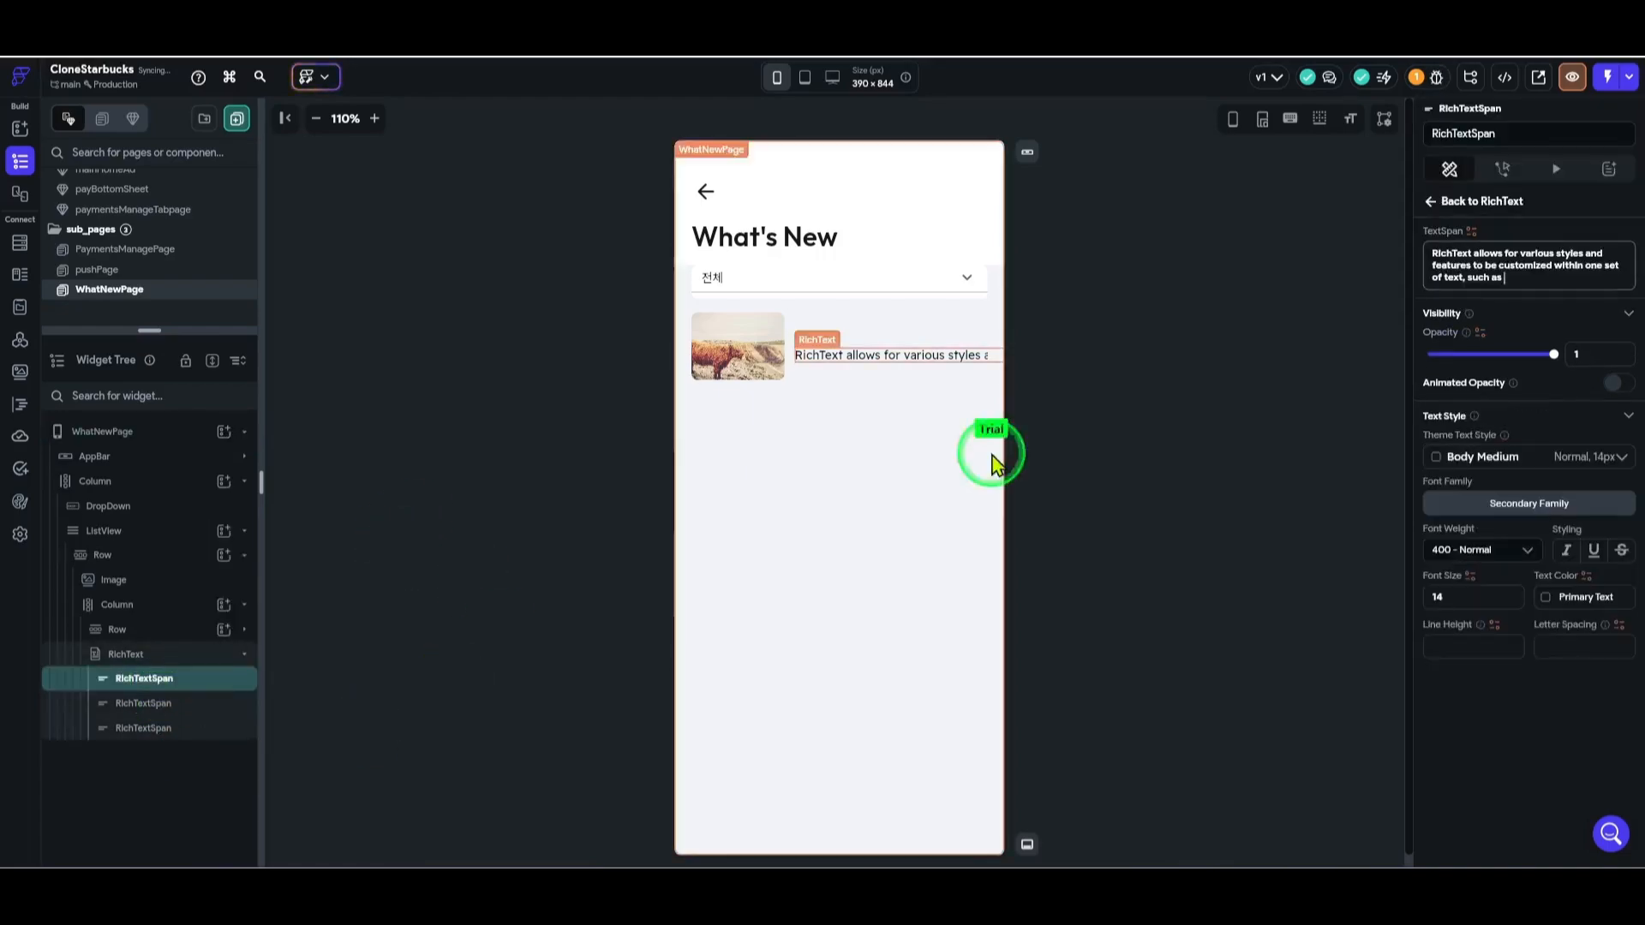
{"action": "left_click_drag", "start_coordinate": [1546, 276], "coordinate": [1289, 217]}
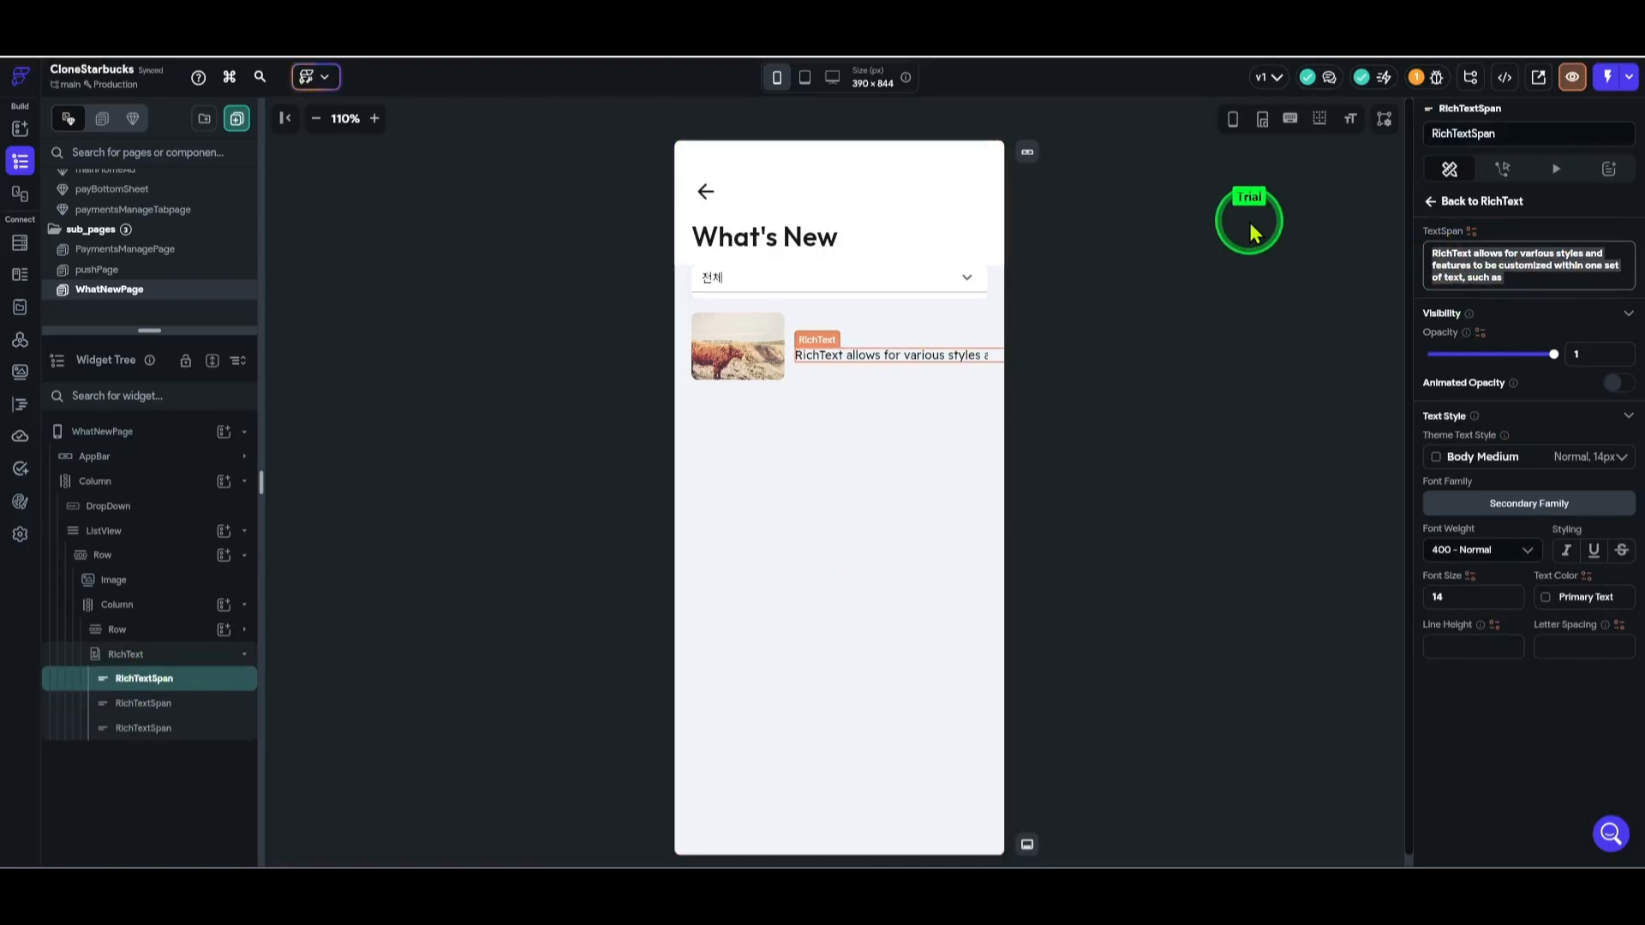
{"action": "type", "text": "0000.0"}
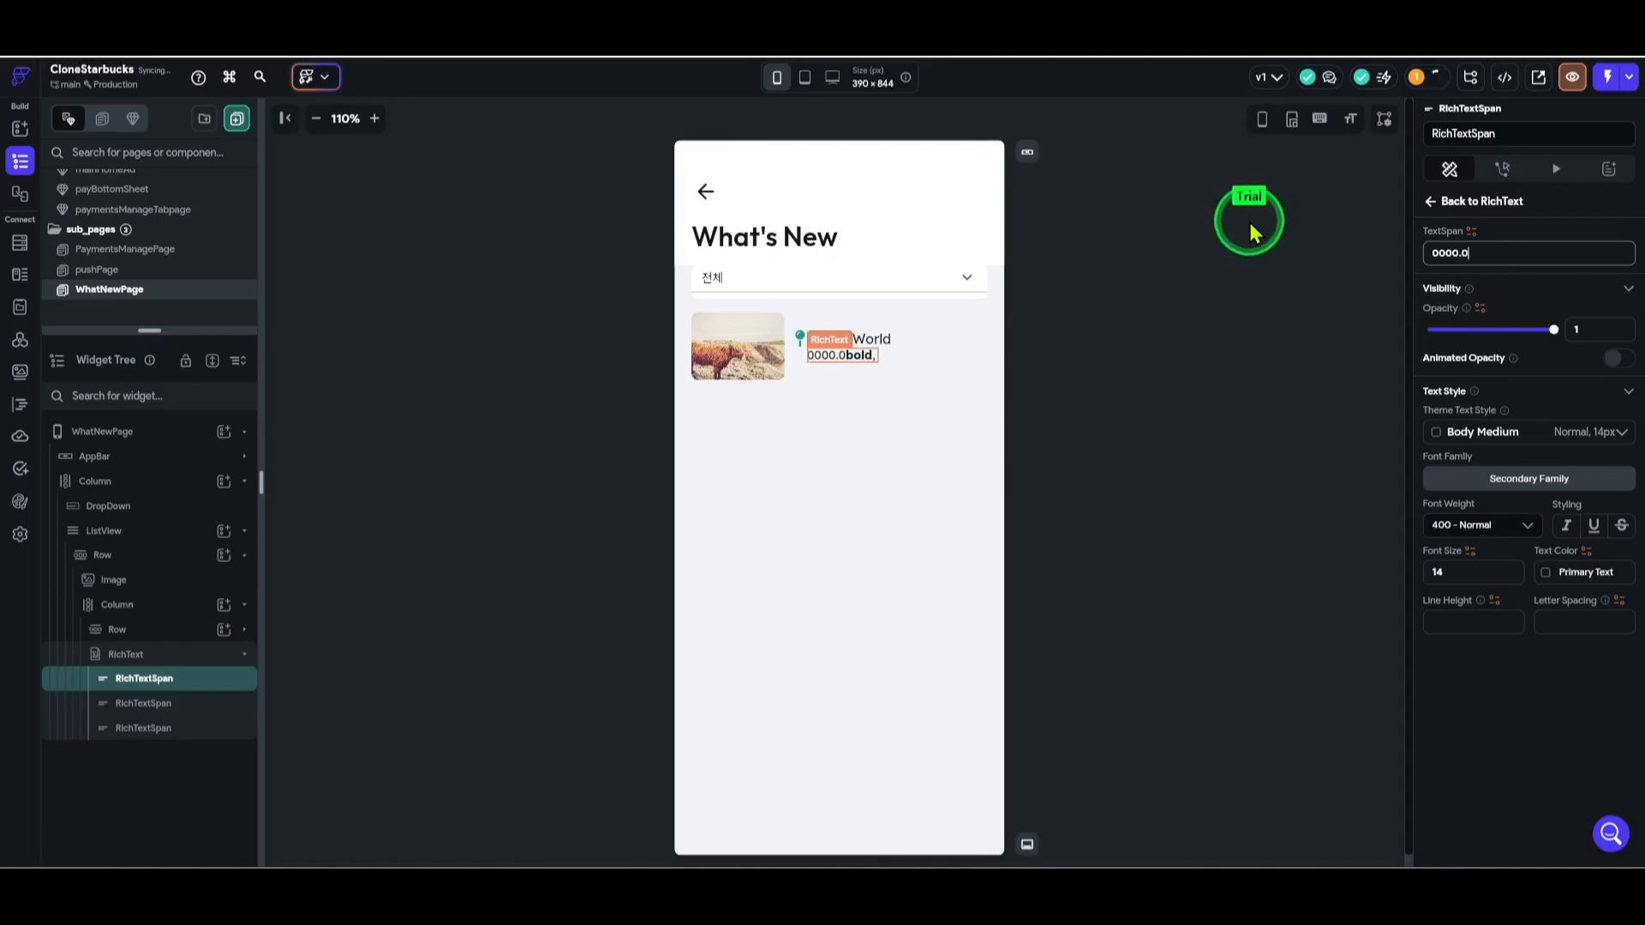
{"action": "type", "text": "0.00"}
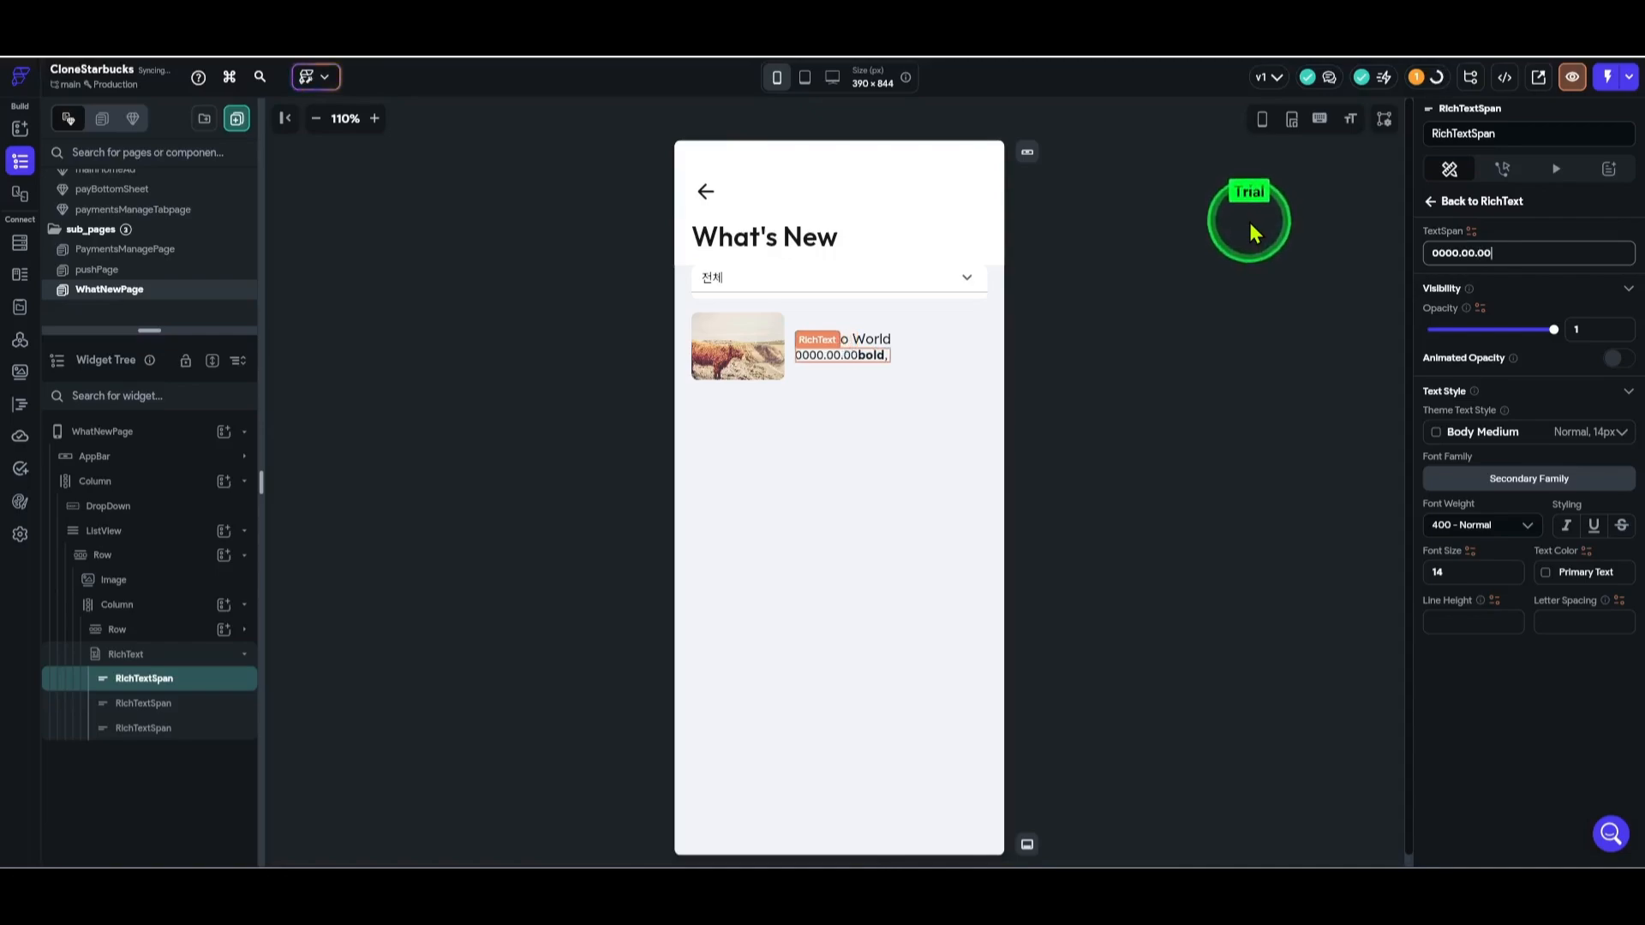
- Set the second RichTextSpan's text to a spaced ~ separator and the third one's text to 0000.00.00
{"action": "left_click", "coordinate": [202, 705]}
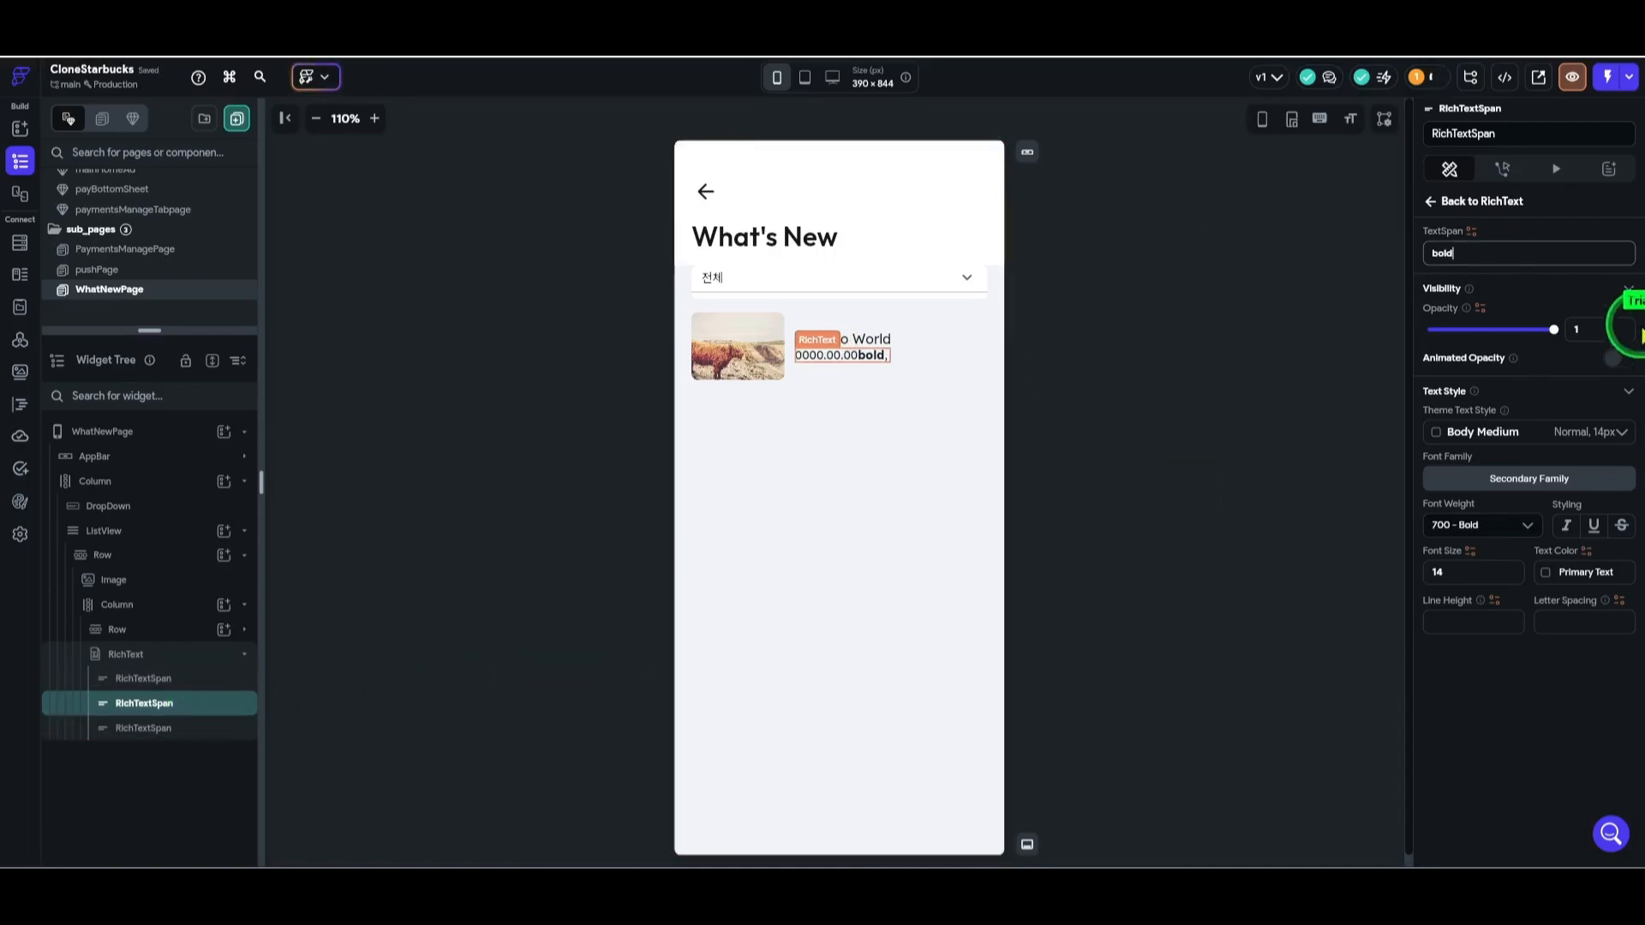
{"action": "left_click", "coordinate": [1493, 254]}
{"action": "type", "text": "l"}
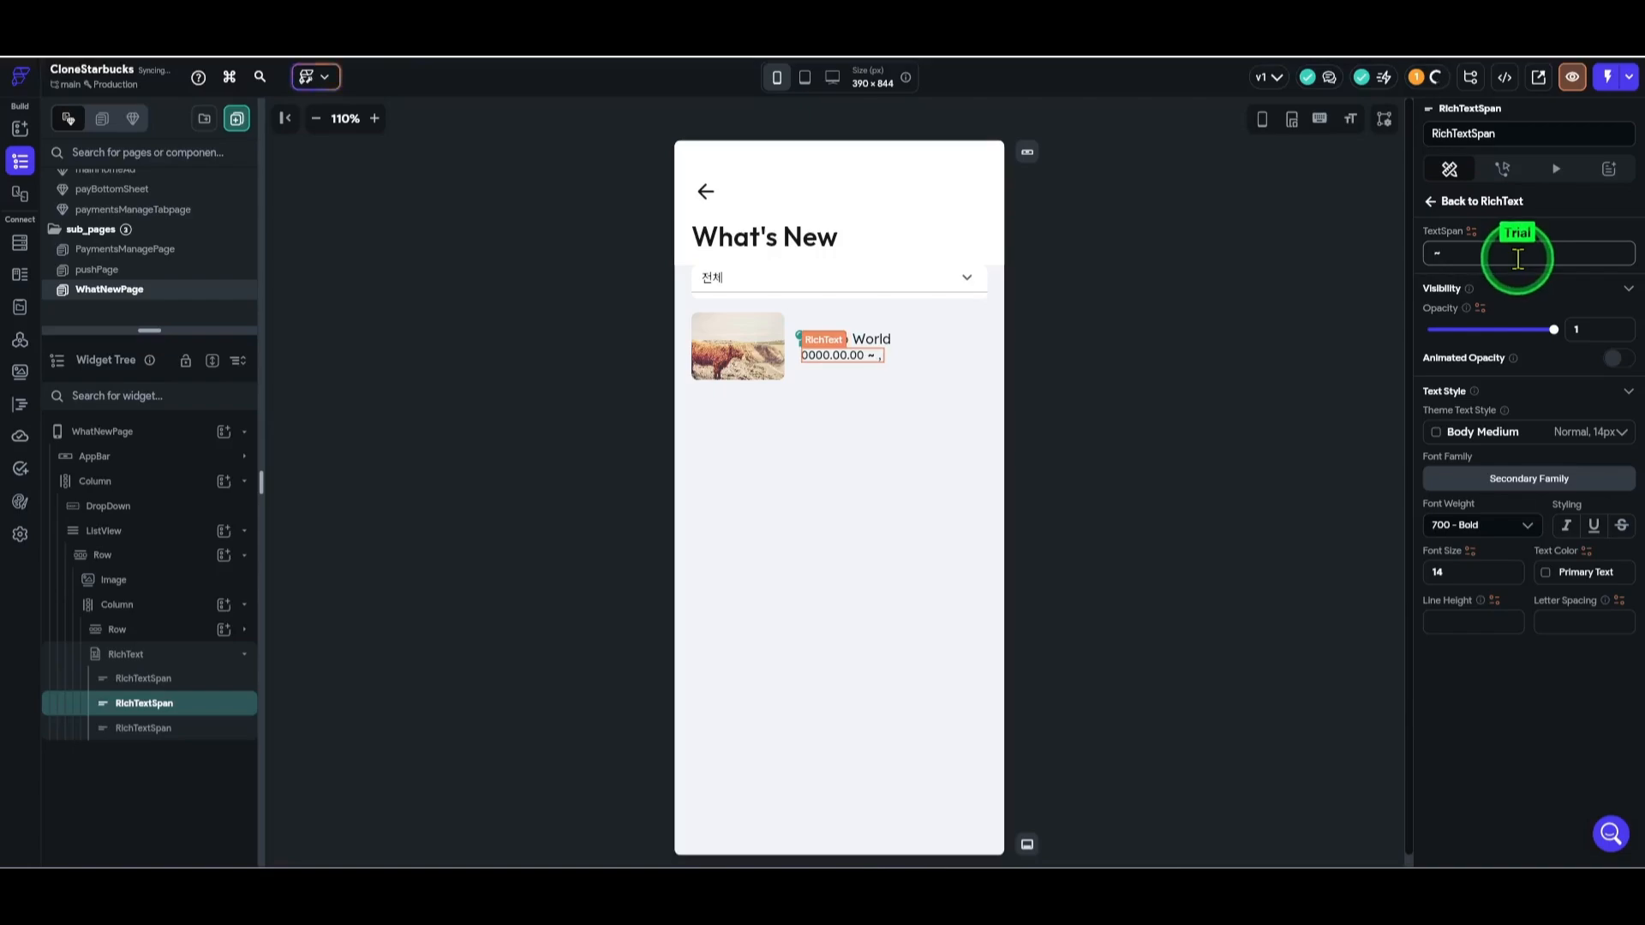
{"action": "left_click", "coordinate": [169, 729]}
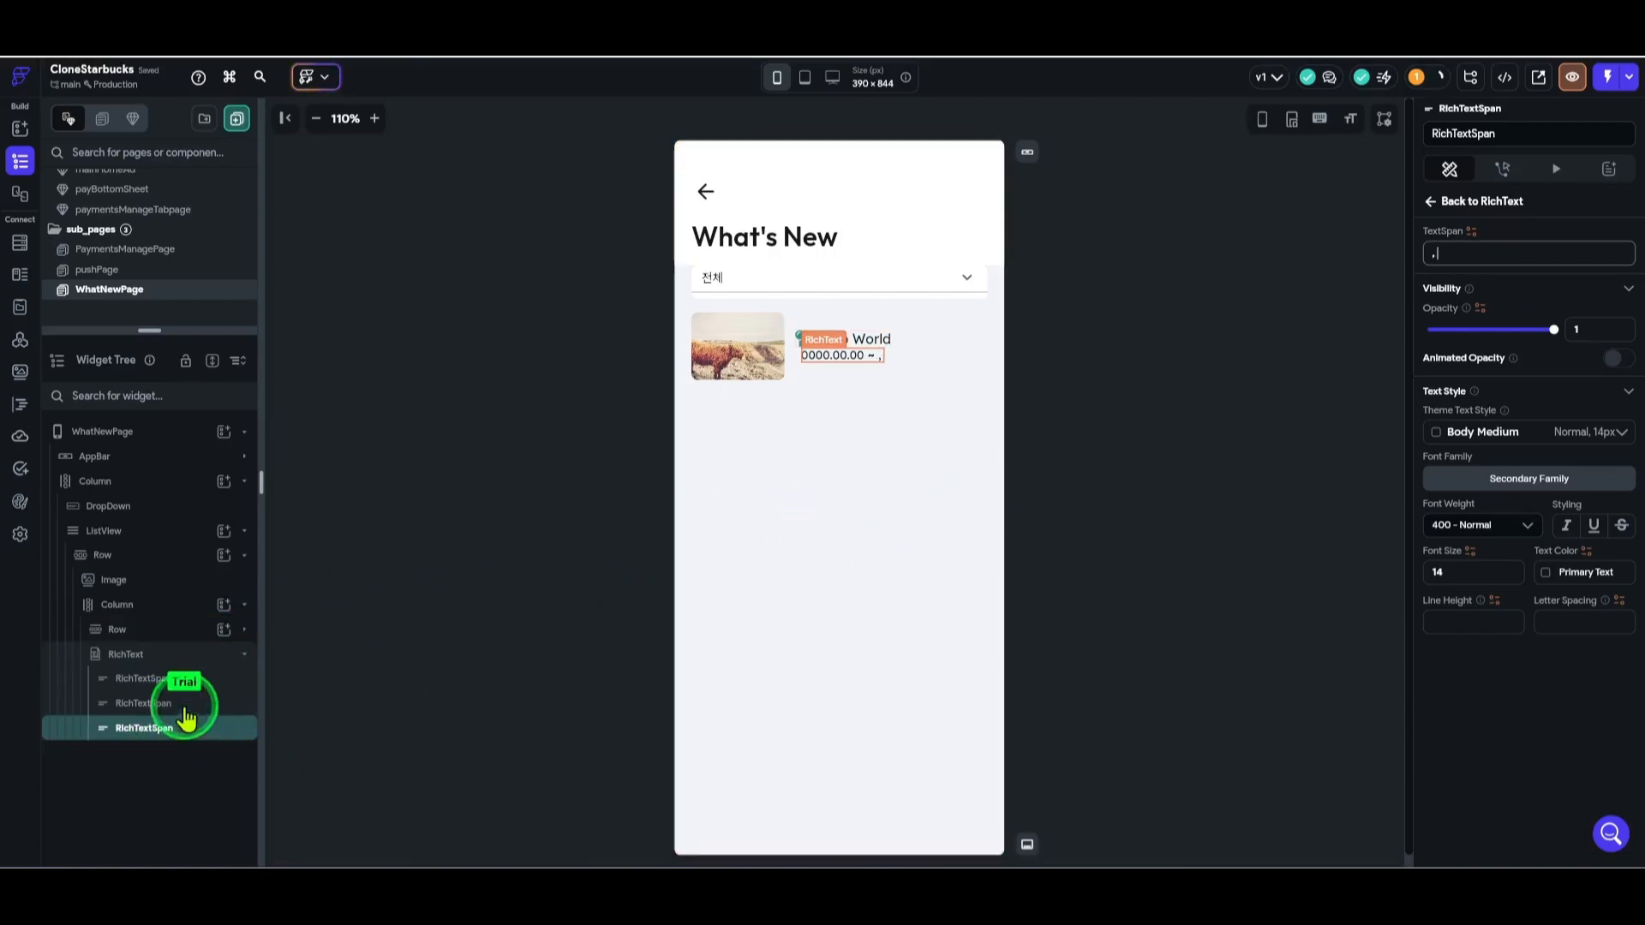
{"action": "left_click", "coordinate": [181, 679]}
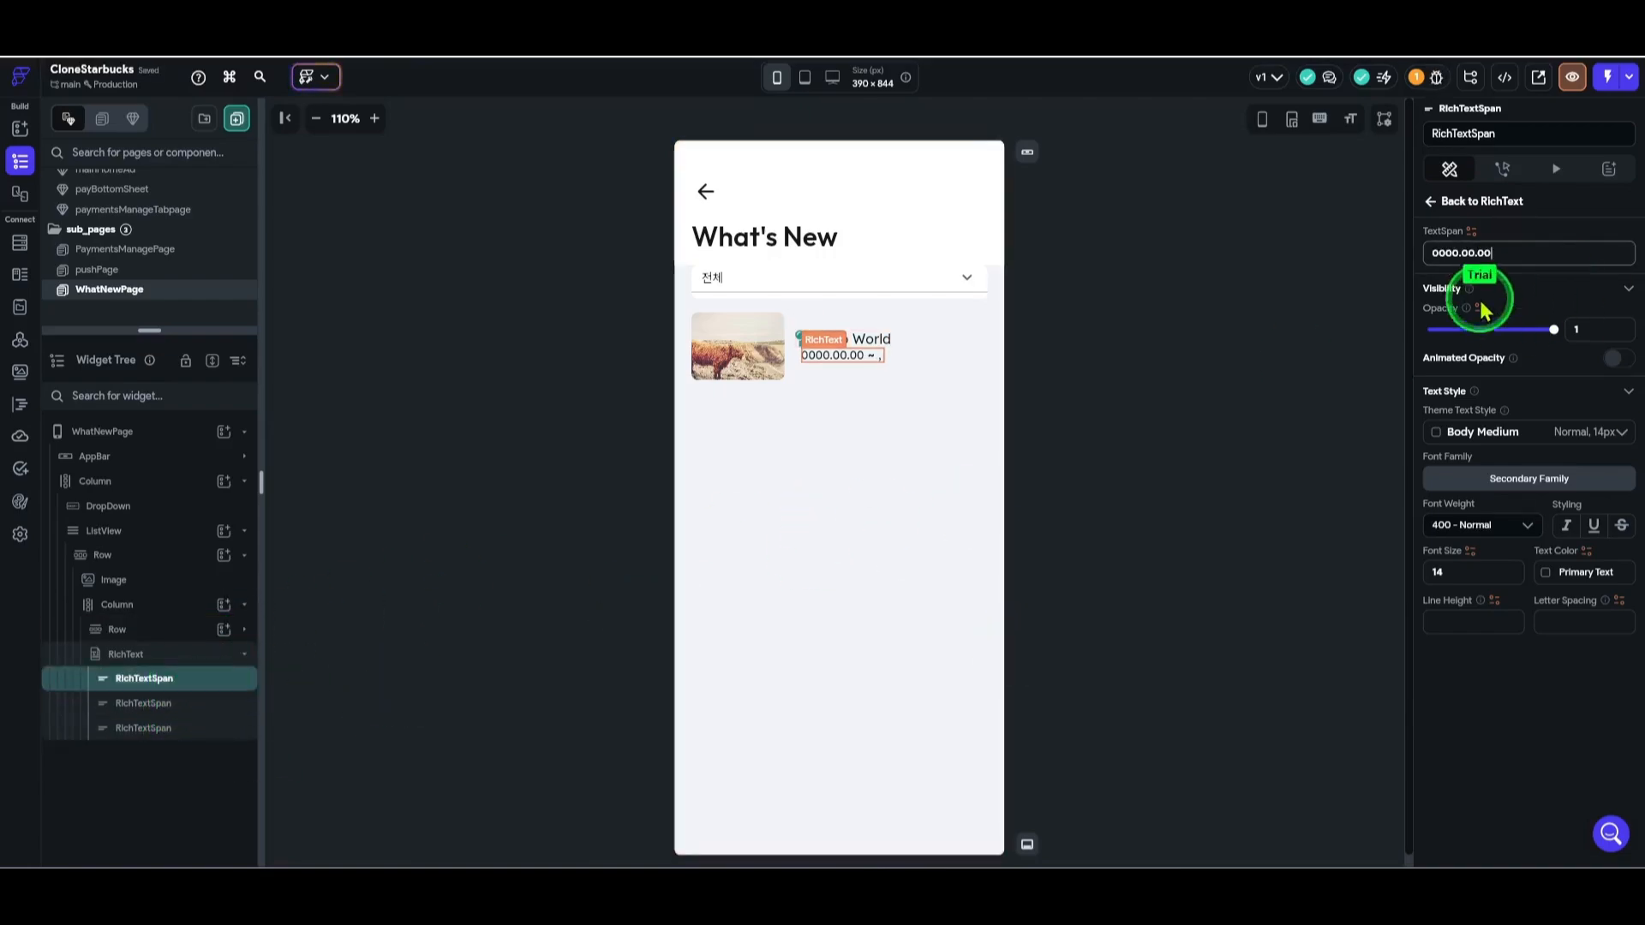
{"action": "left_click", "coordinate": [196, 734]}
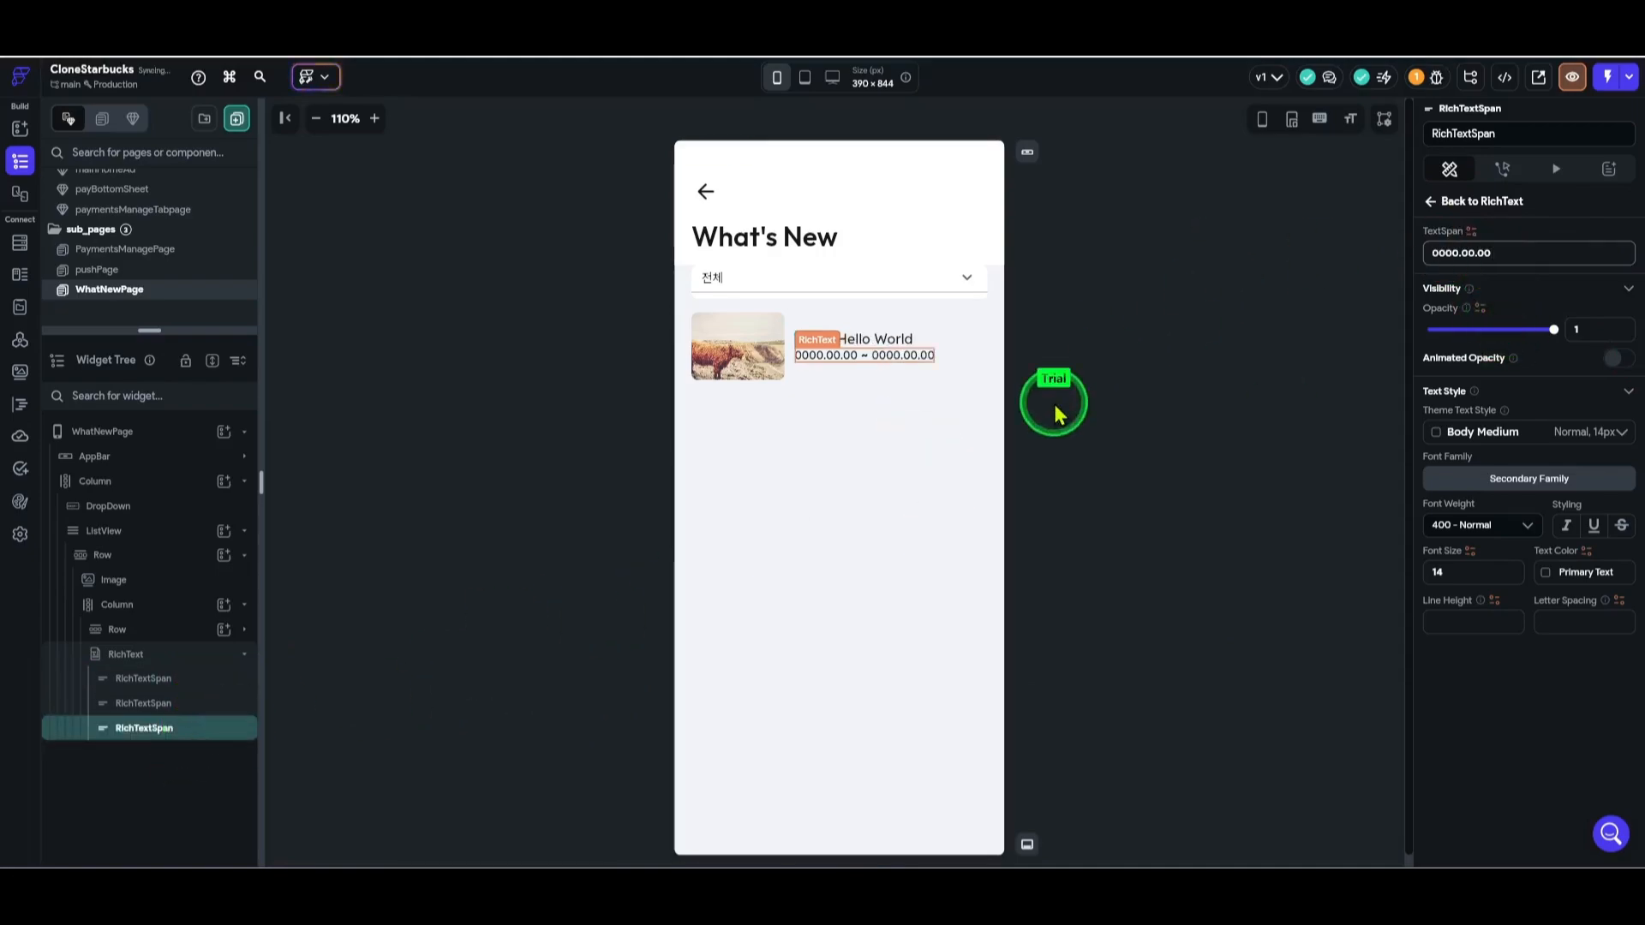
- Check the list item layout in the reference screenshot and set the Column beside the Image to start cross axis alignment
{"action": "left_click", "coordinate": [1285, 360]}
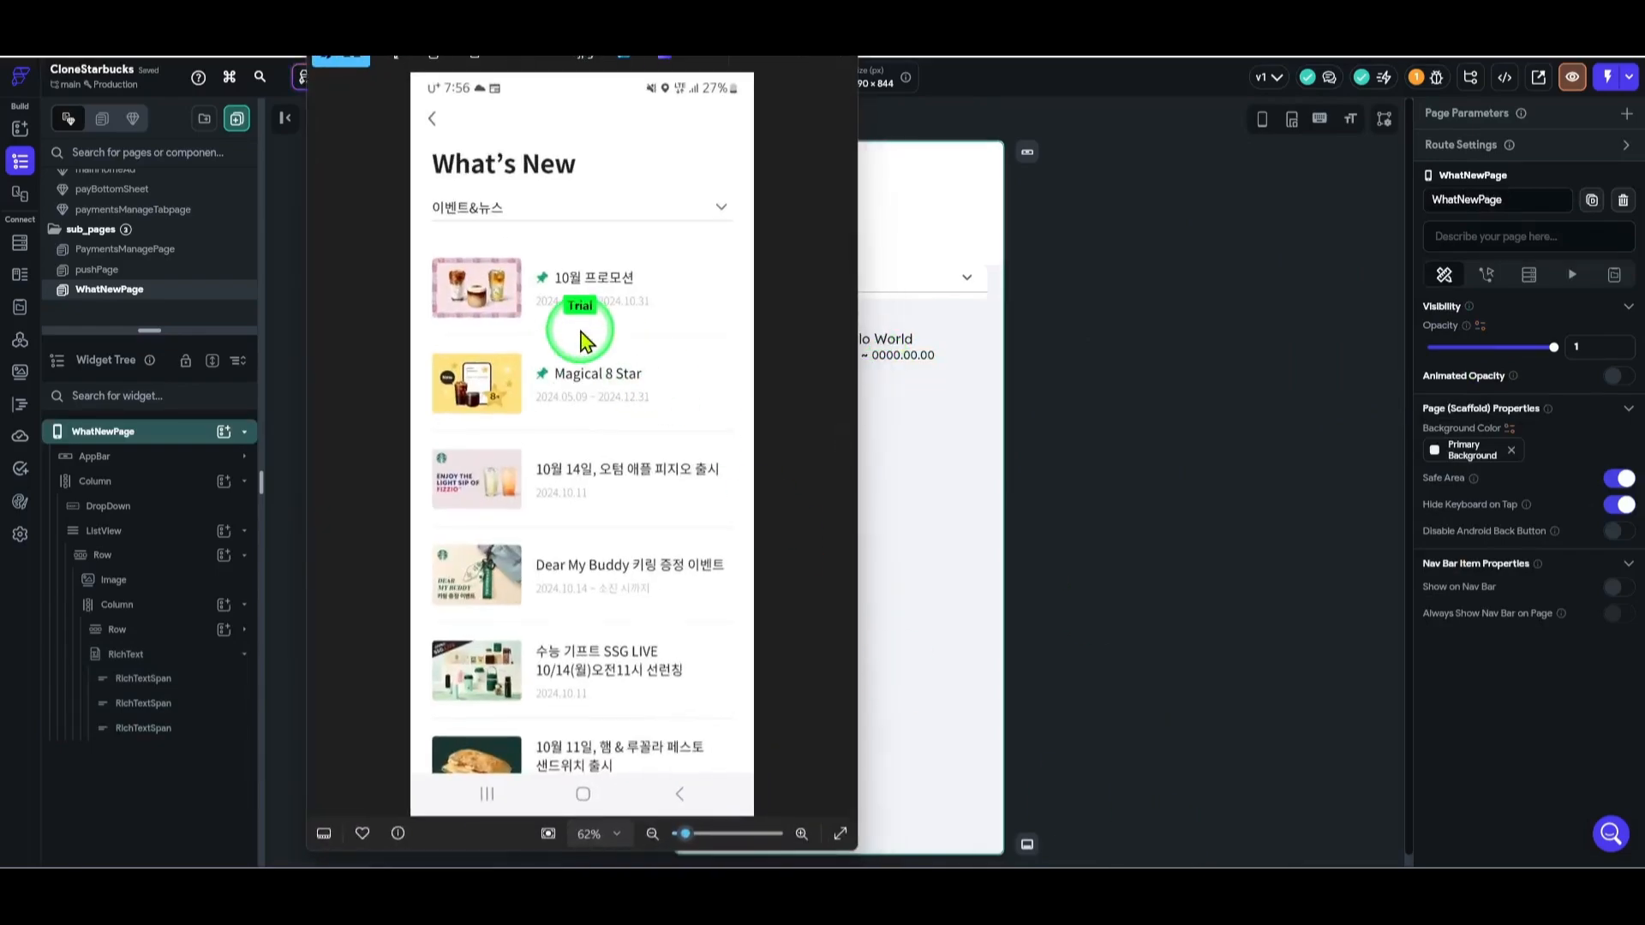
{"action": "left_click", "coordinate": [1047, 377]}
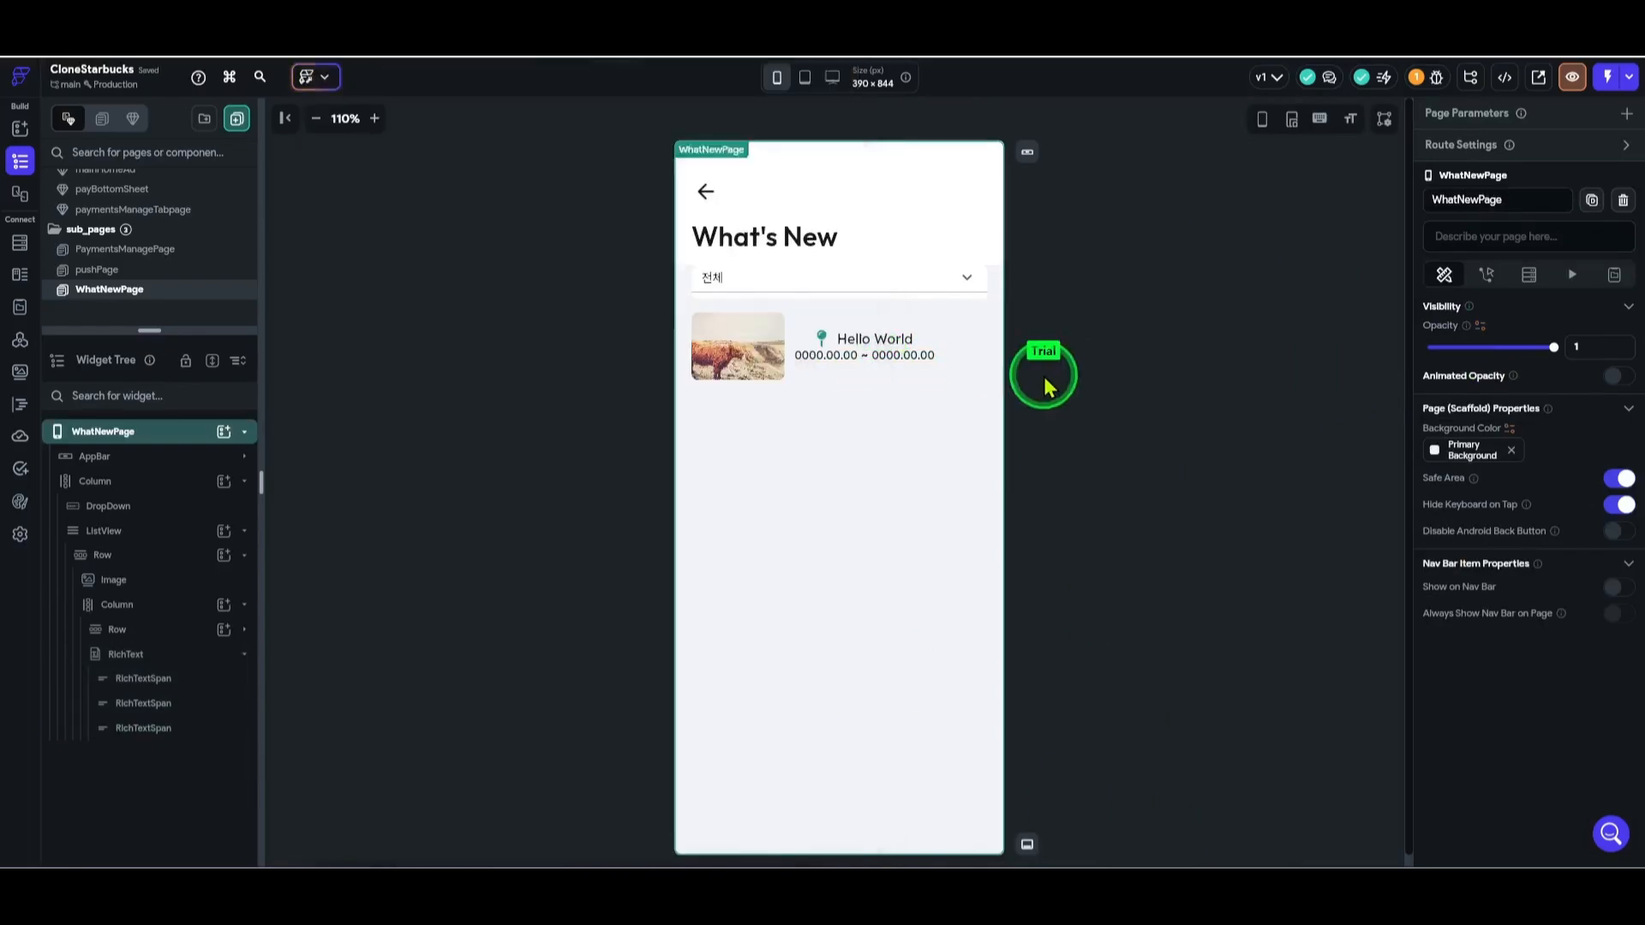
{"action": "left_click", "coordinate": [163, 608]}
{"action": "scroll", "coordinate": [1443, 734], "scroll_direction": "down", "scroll_amount": 2}
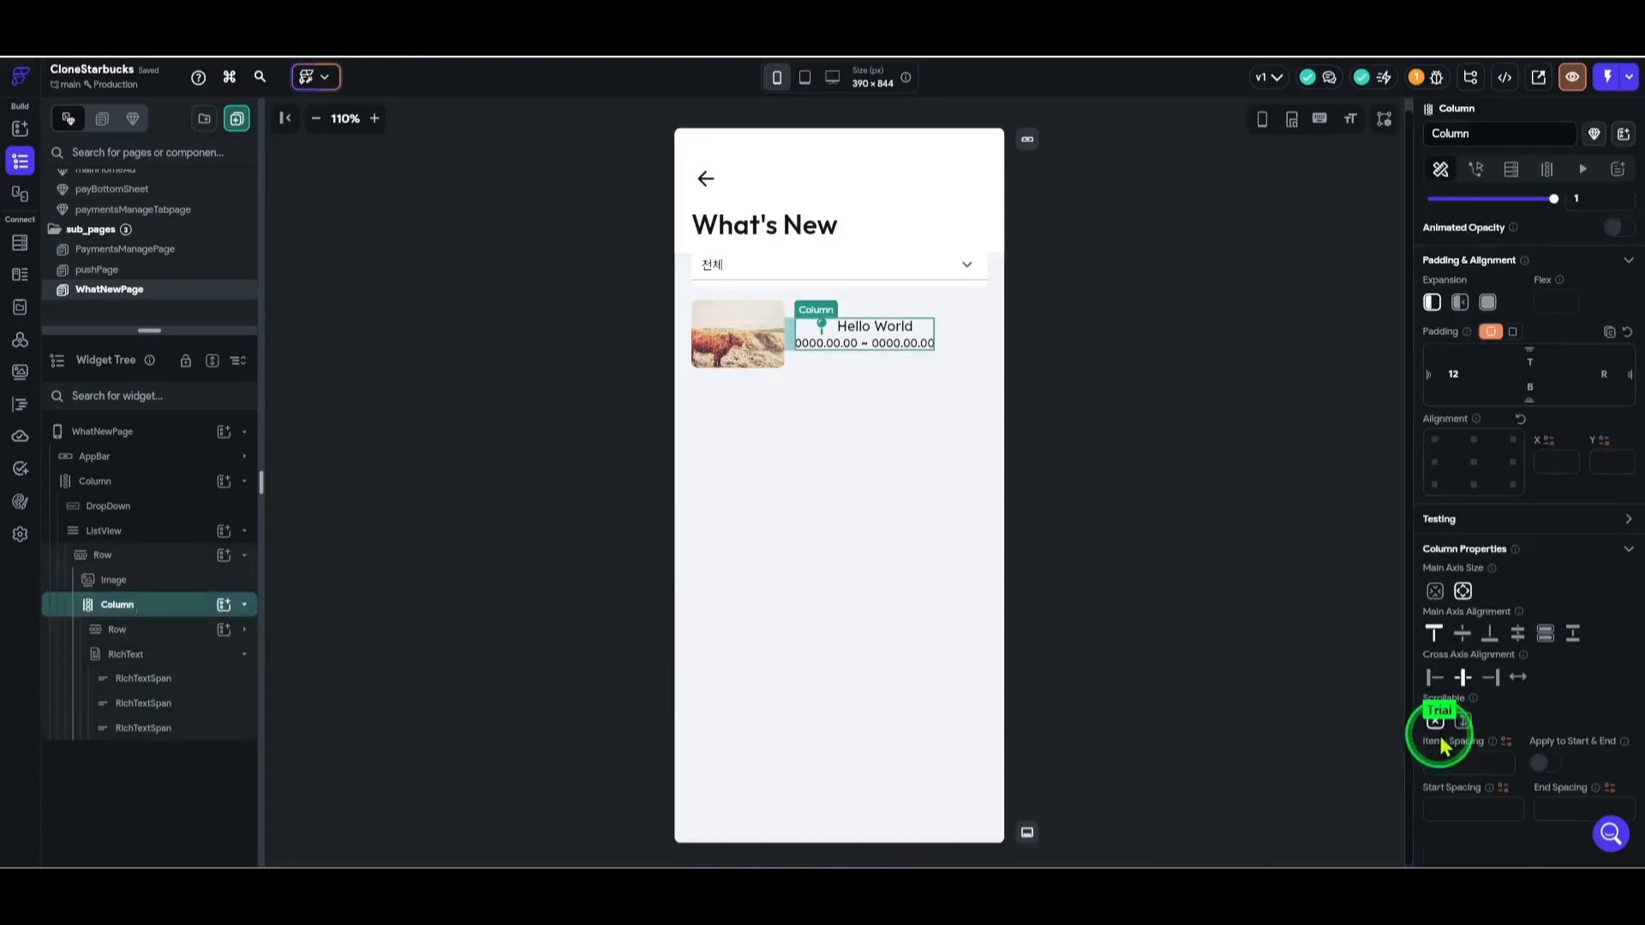
{"action": "left_click", "coordinate": [1433, 681]}
{"action": "left_click", "coordinate": [1146, 377]}
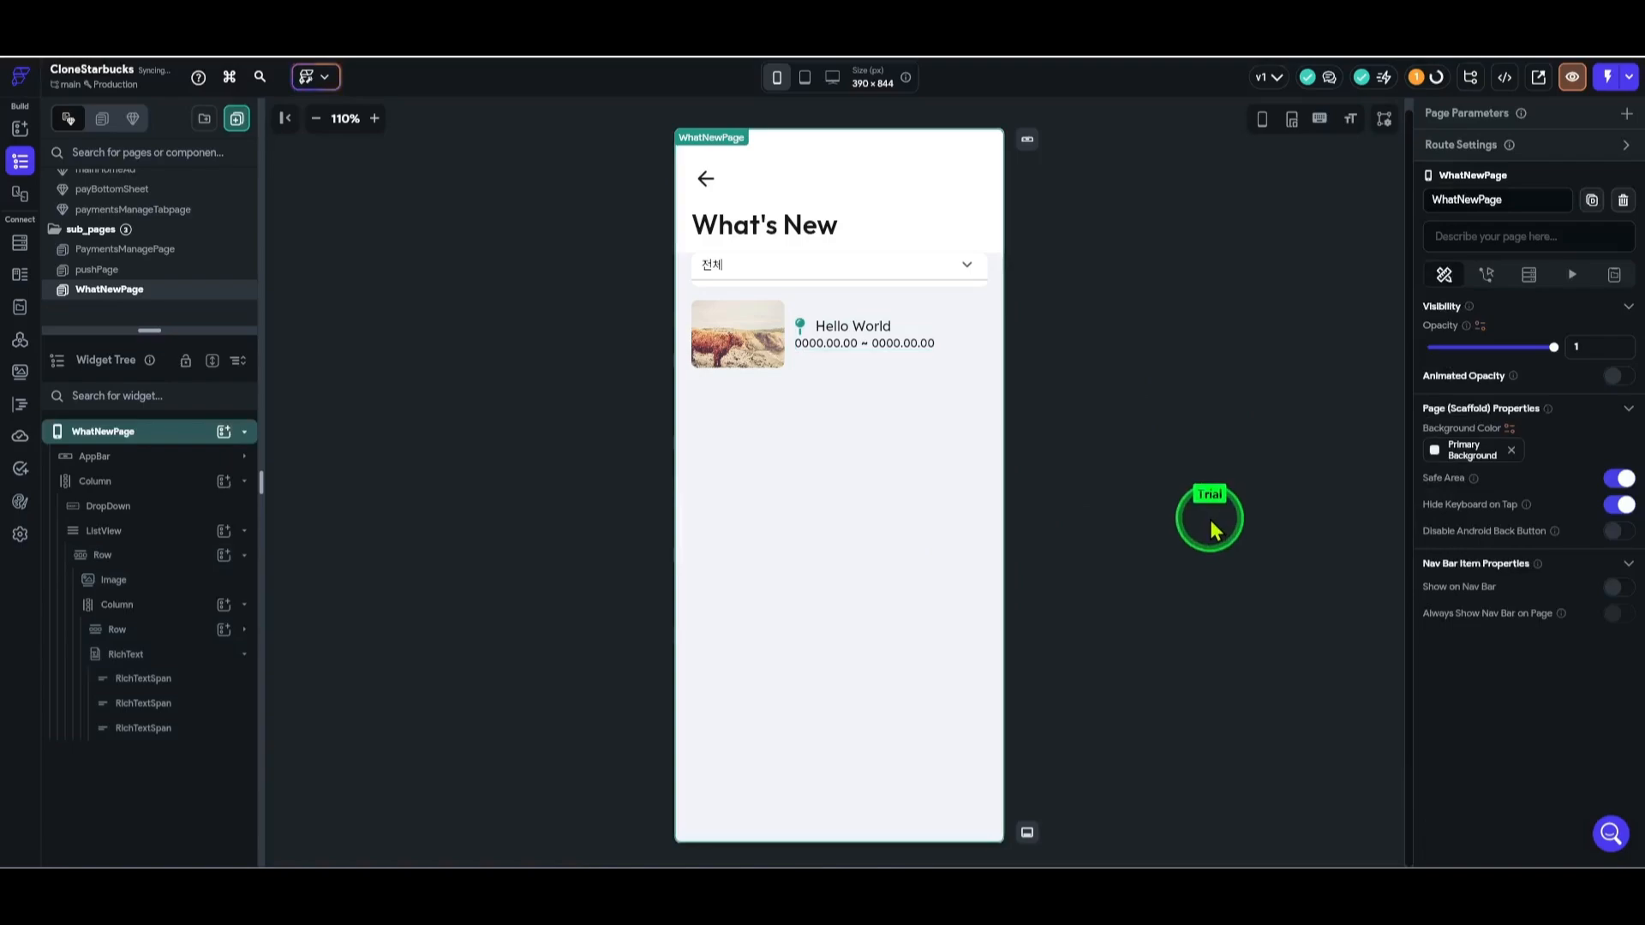
- Give the nested Row with the pin icon and title a bottom padding of 12
{"action": "left_click", "coordinate": [147, 632]}
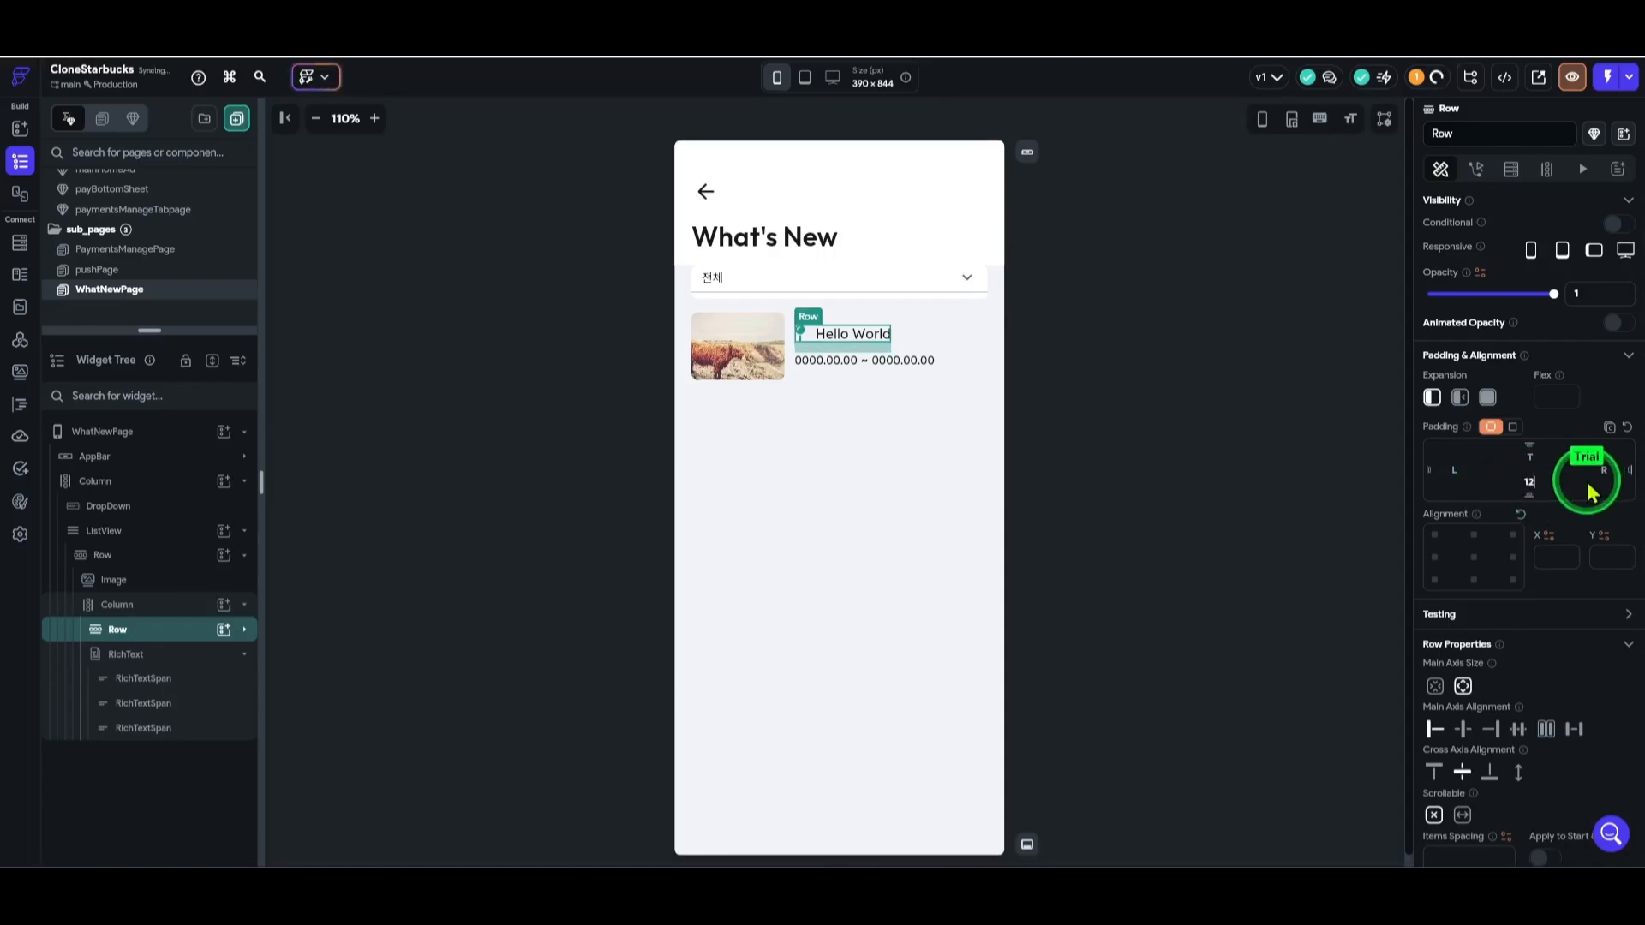
{"action": "left_click", "coordinate": [1230, 435]}
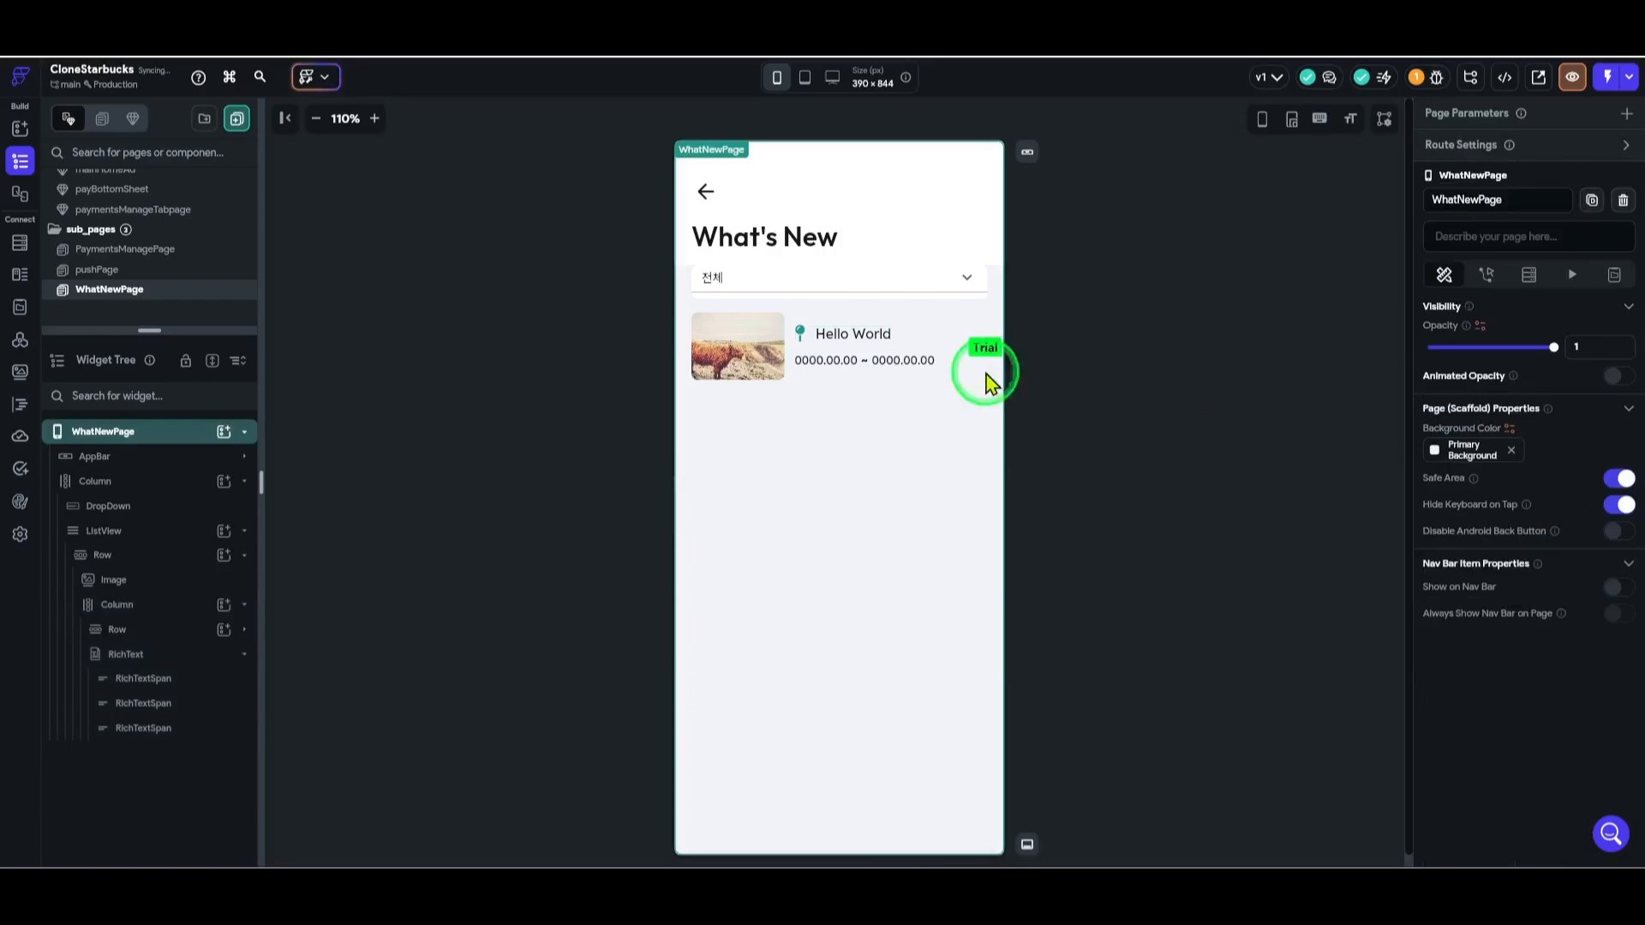
- Compare the date text with the reference screenshot and set the first RichTextSpan's theme text style to Label Small
{"action": "left_click", "coordinate": [900, 375]}
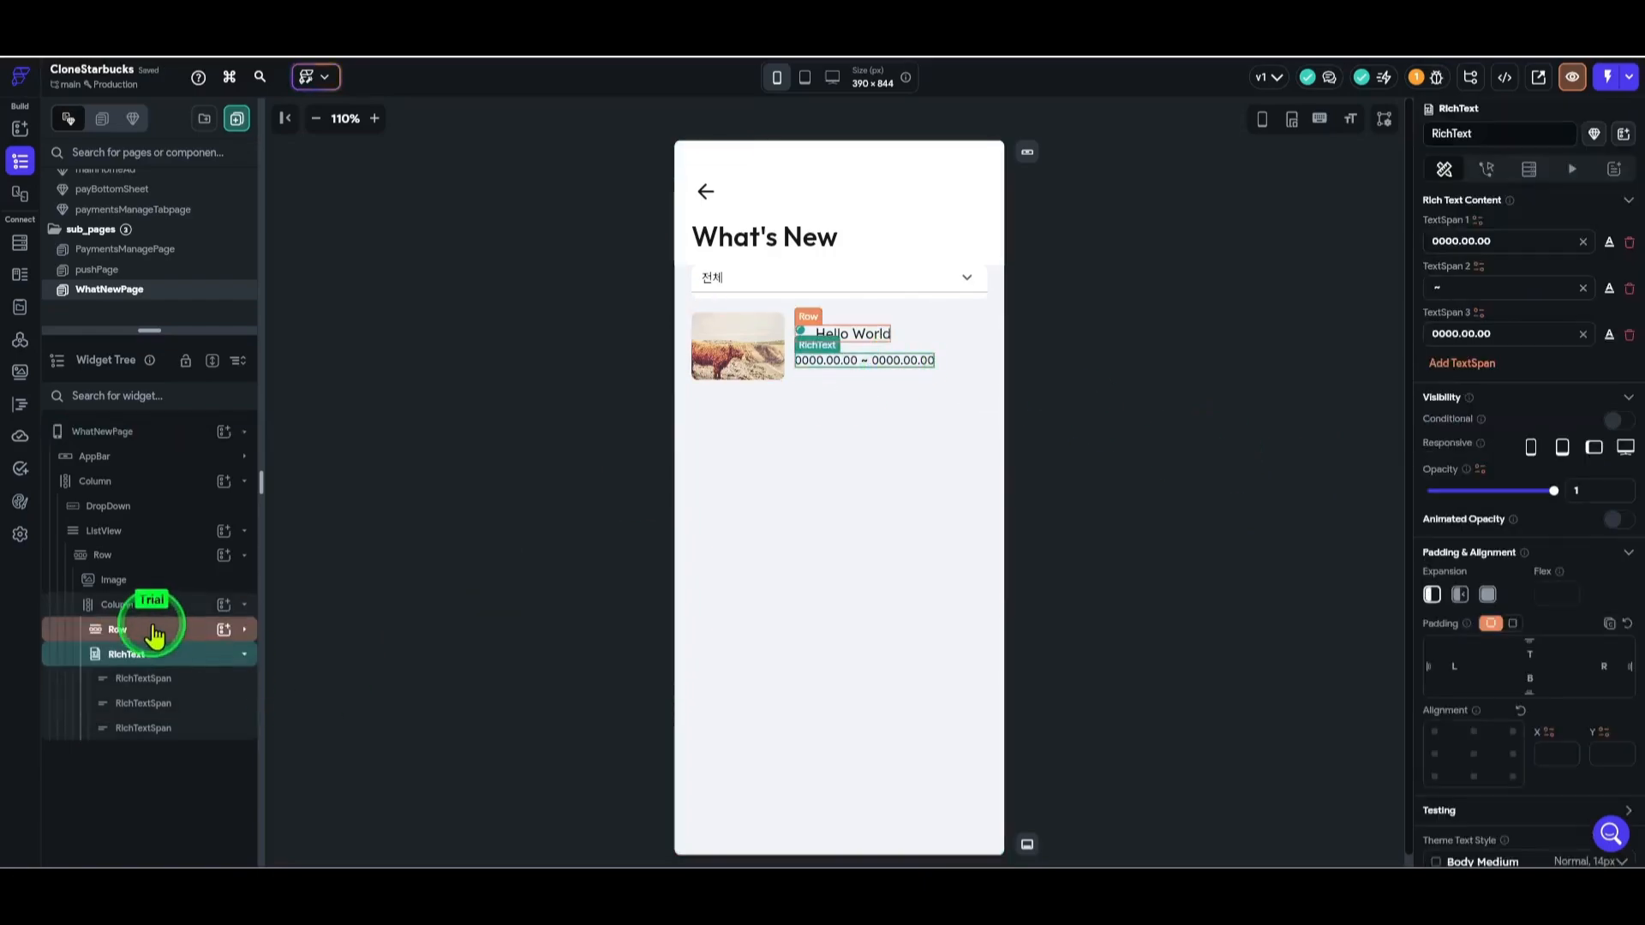
{"action": "left_click", "coordinate": [176, 683]}
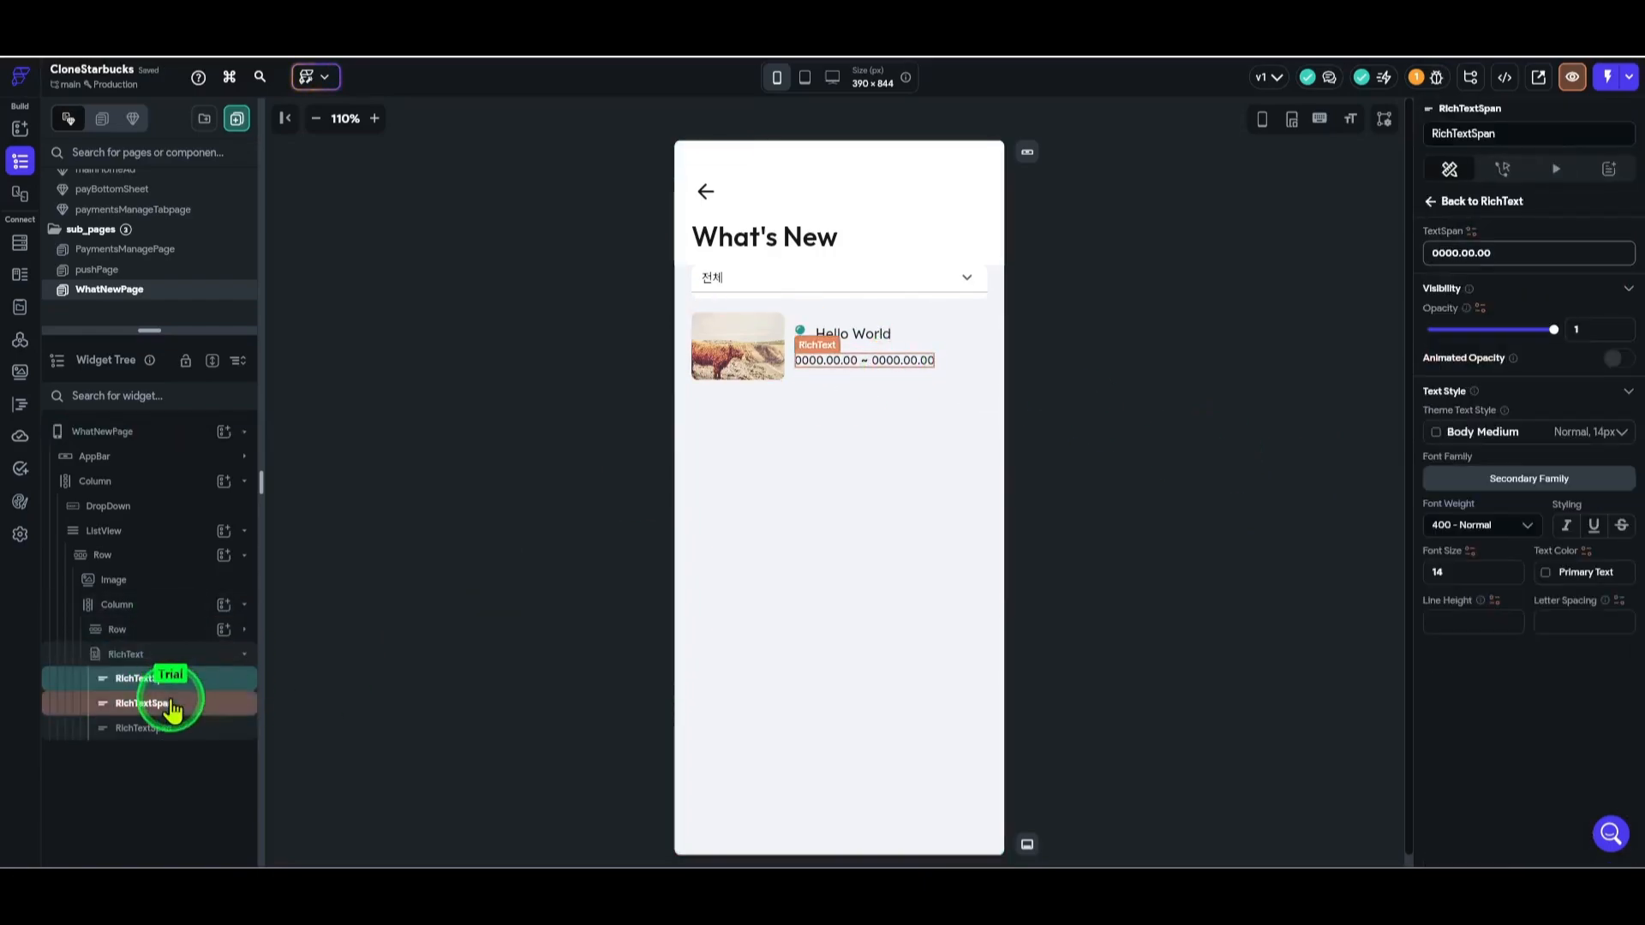
{"action": "left_click", "coordinate": [173, 705]}
{"action": "left_click", "coordinate": [174, 651]}
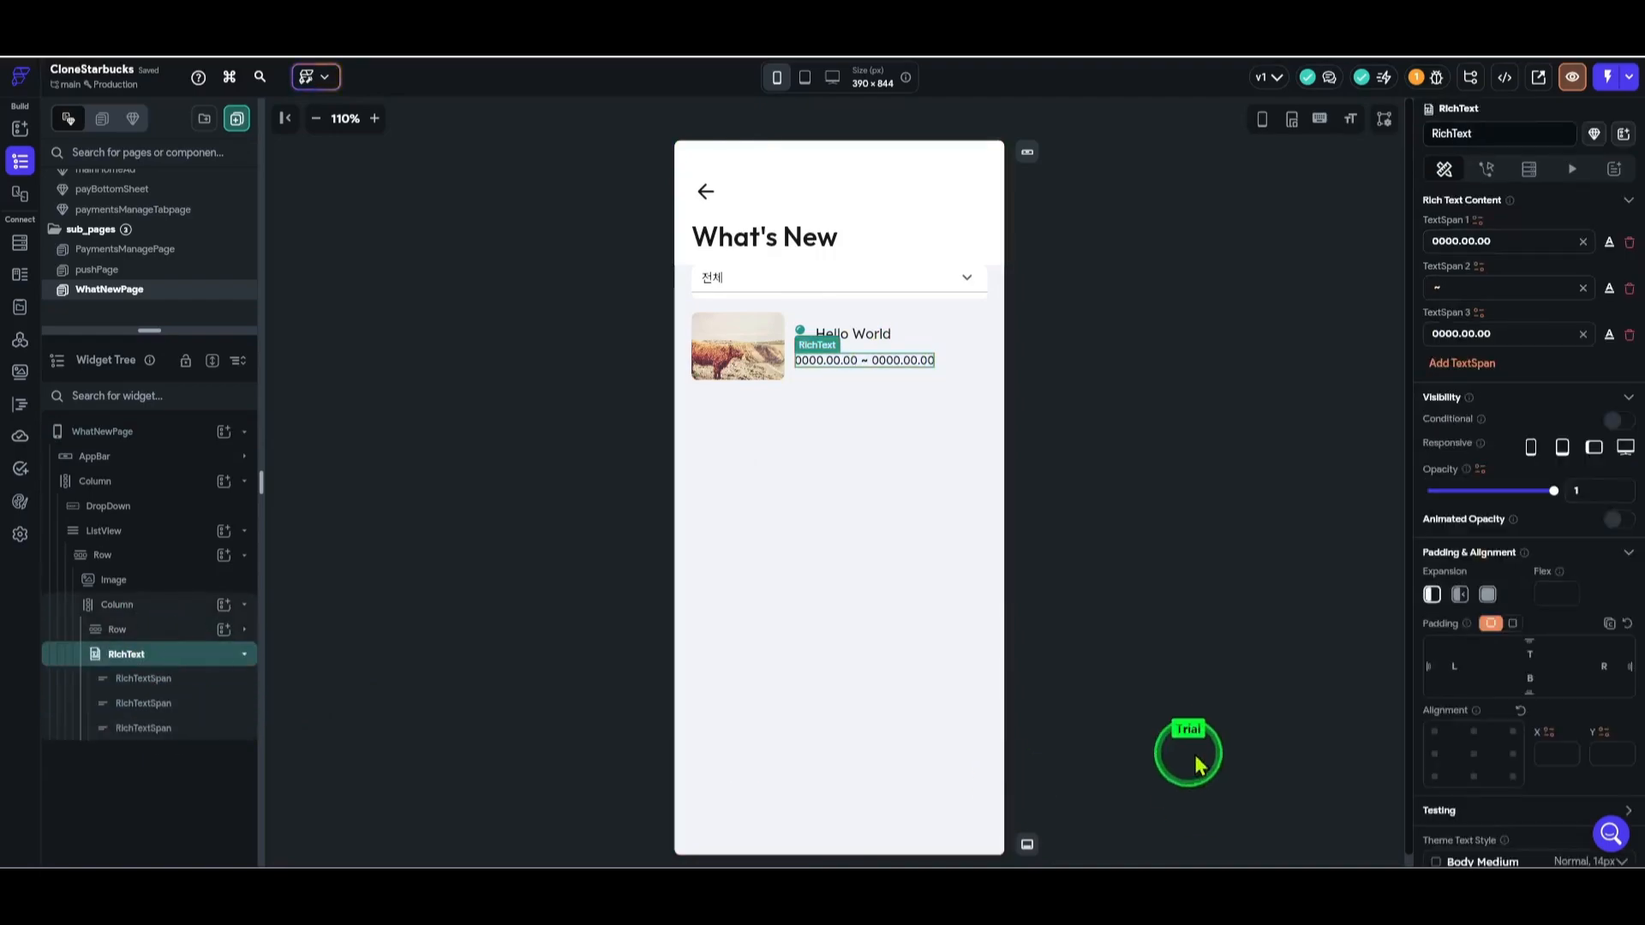
{"action": "left_click", "coordinate": [1162, 816]}
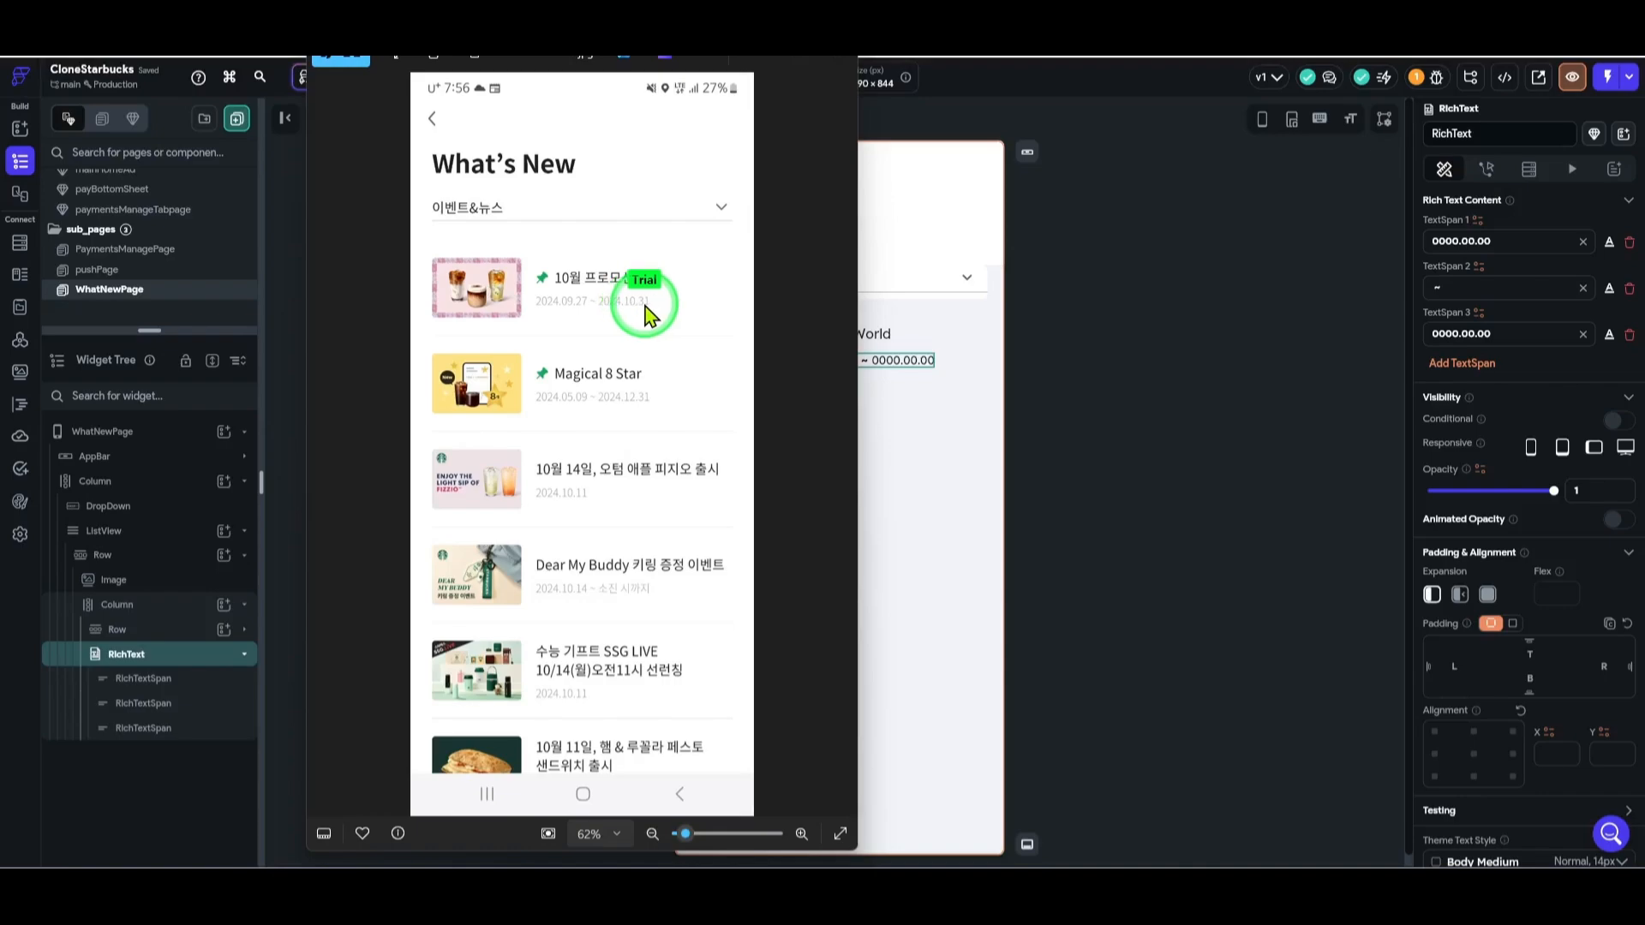
{"action": "left_click", "coordinate": [1169, 467]}
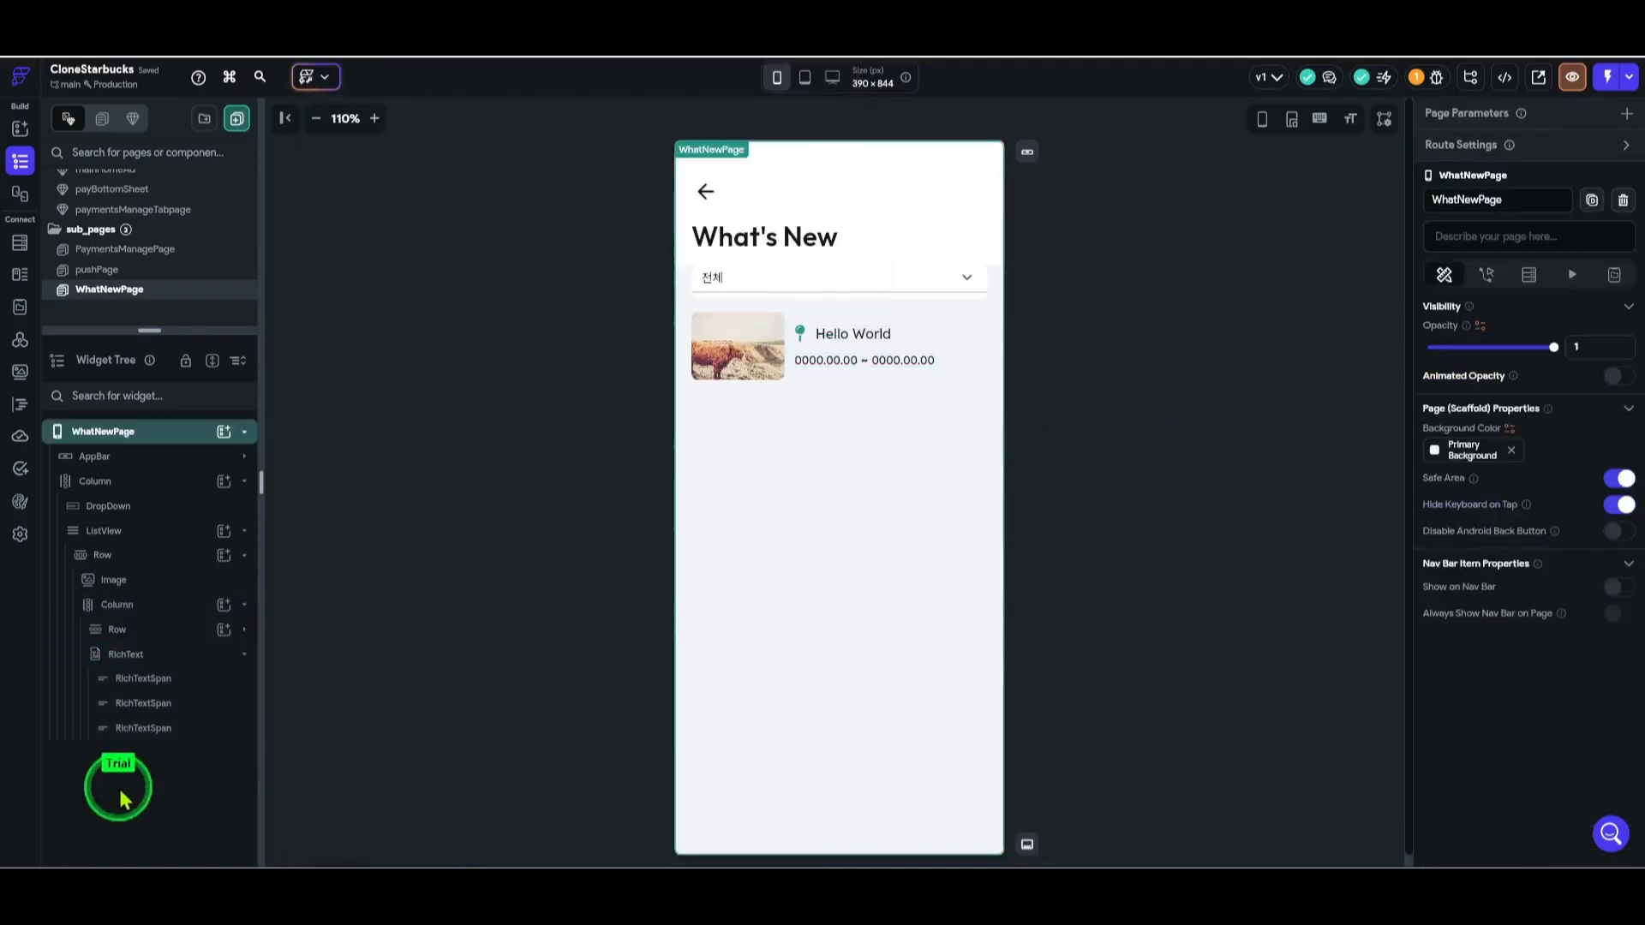
{"action": "left_click", "coordinate": [152, 656]}
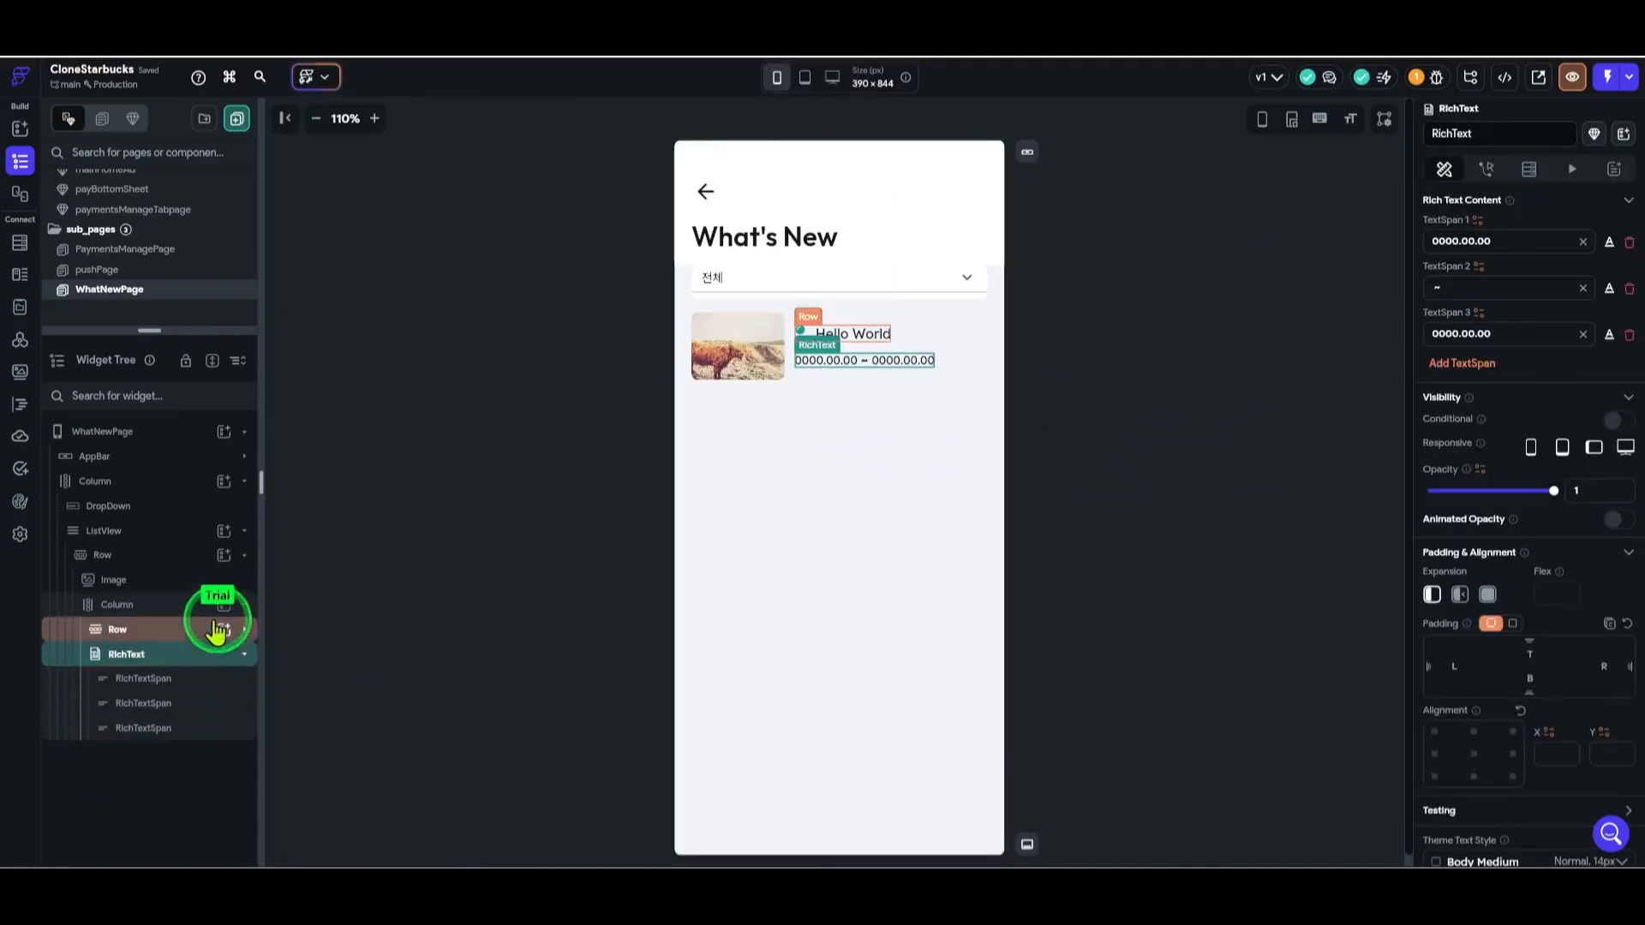
{"action": "left_click", "coordinate": [1610, 244]}
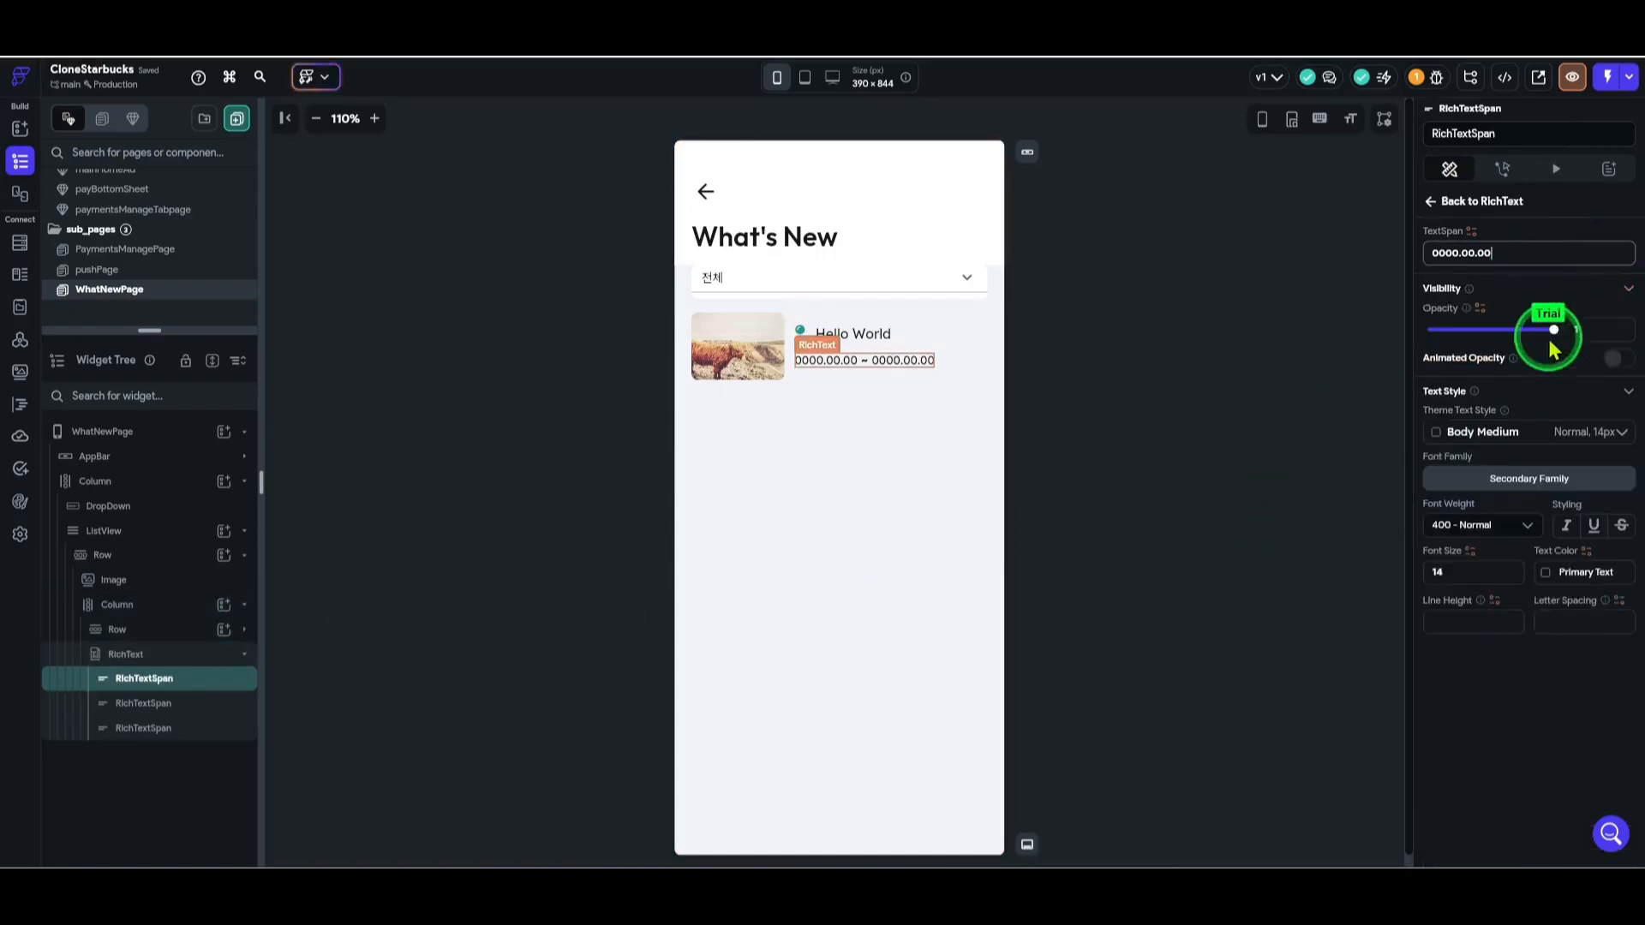
{"action": "left_click", "coordinate": [1527, 433]}
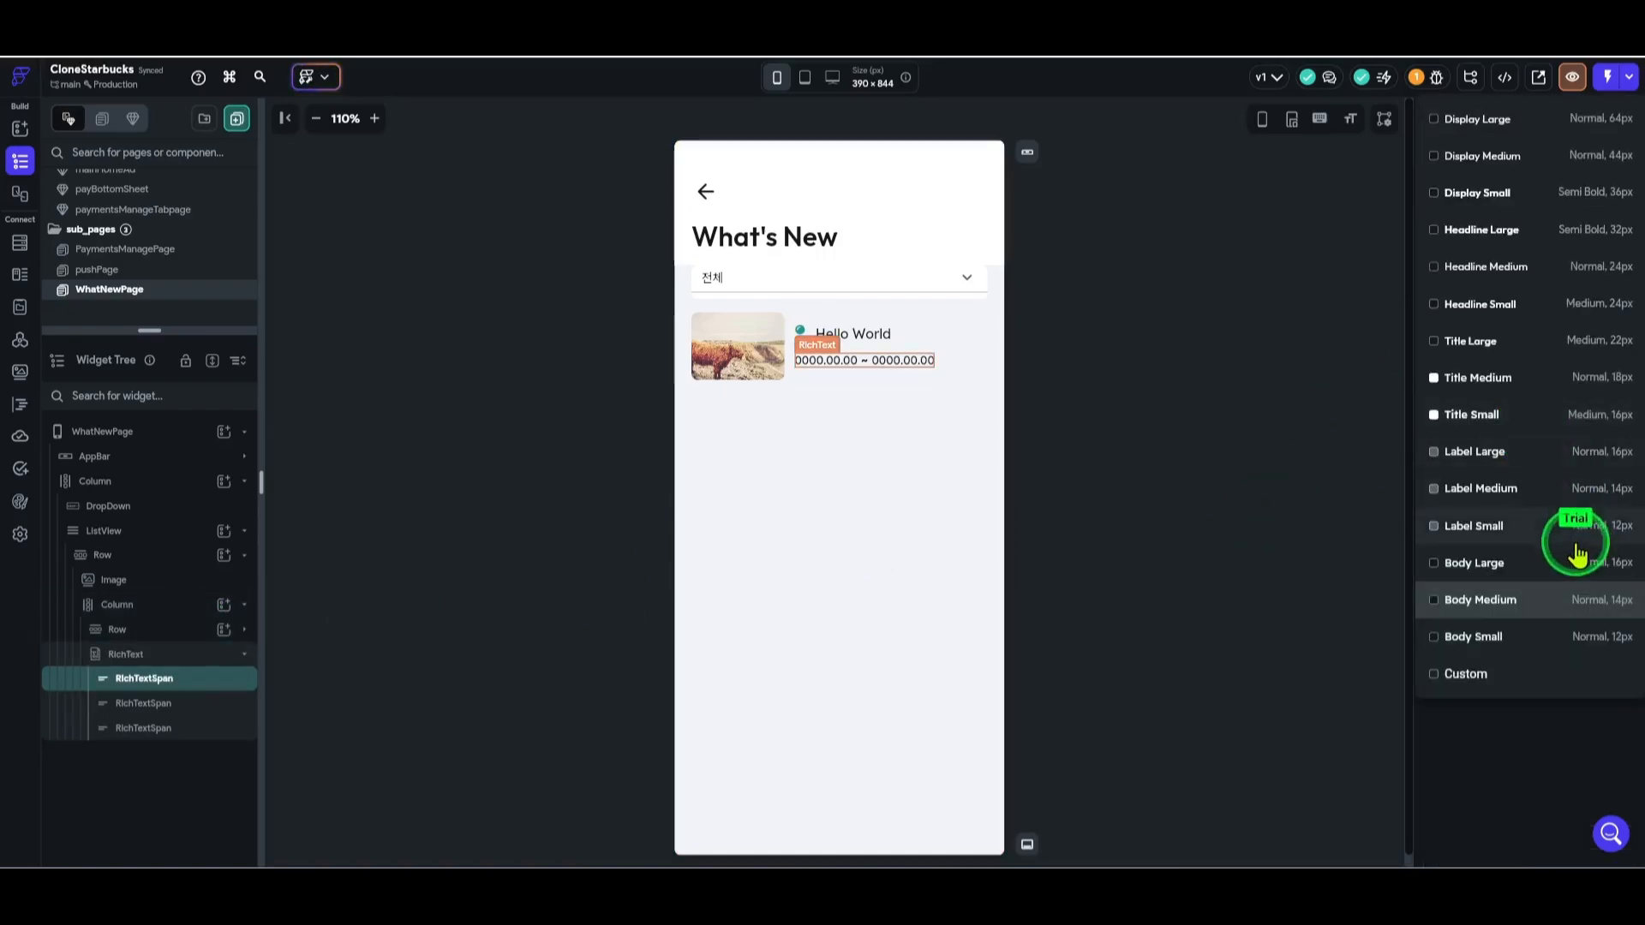
{"action": "left_click", "coordinate": [1476, 525]}
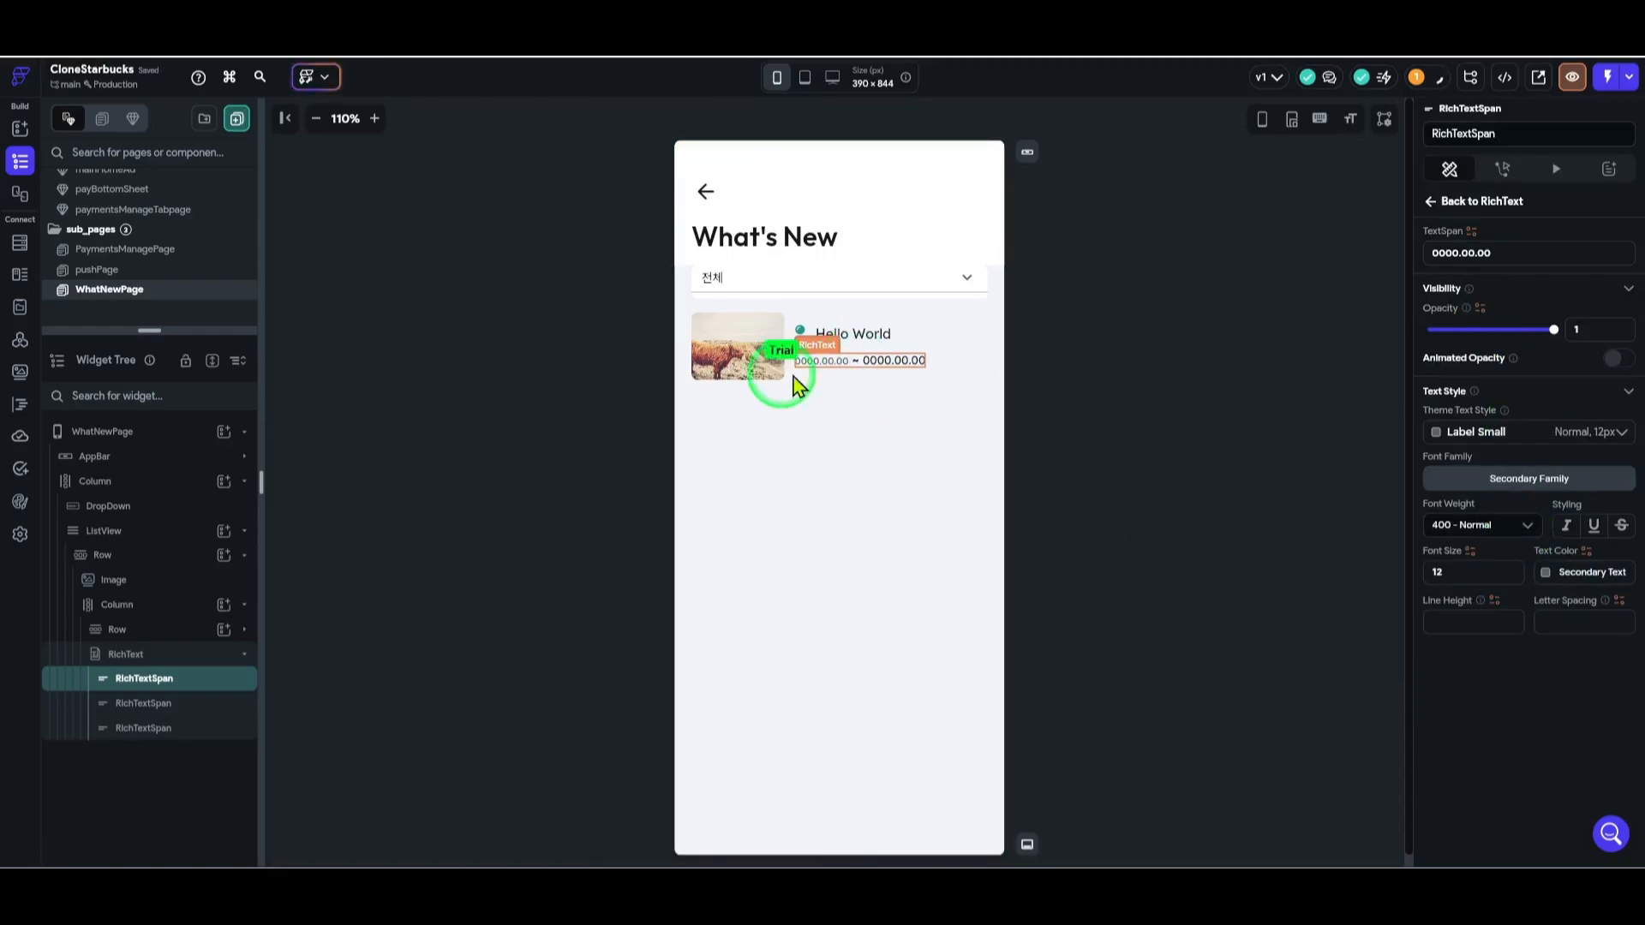
- Apply the Label Small theme text style to the ~ separator span and the second date span
{"action": "left_click", "coordinate": [176, 703]}
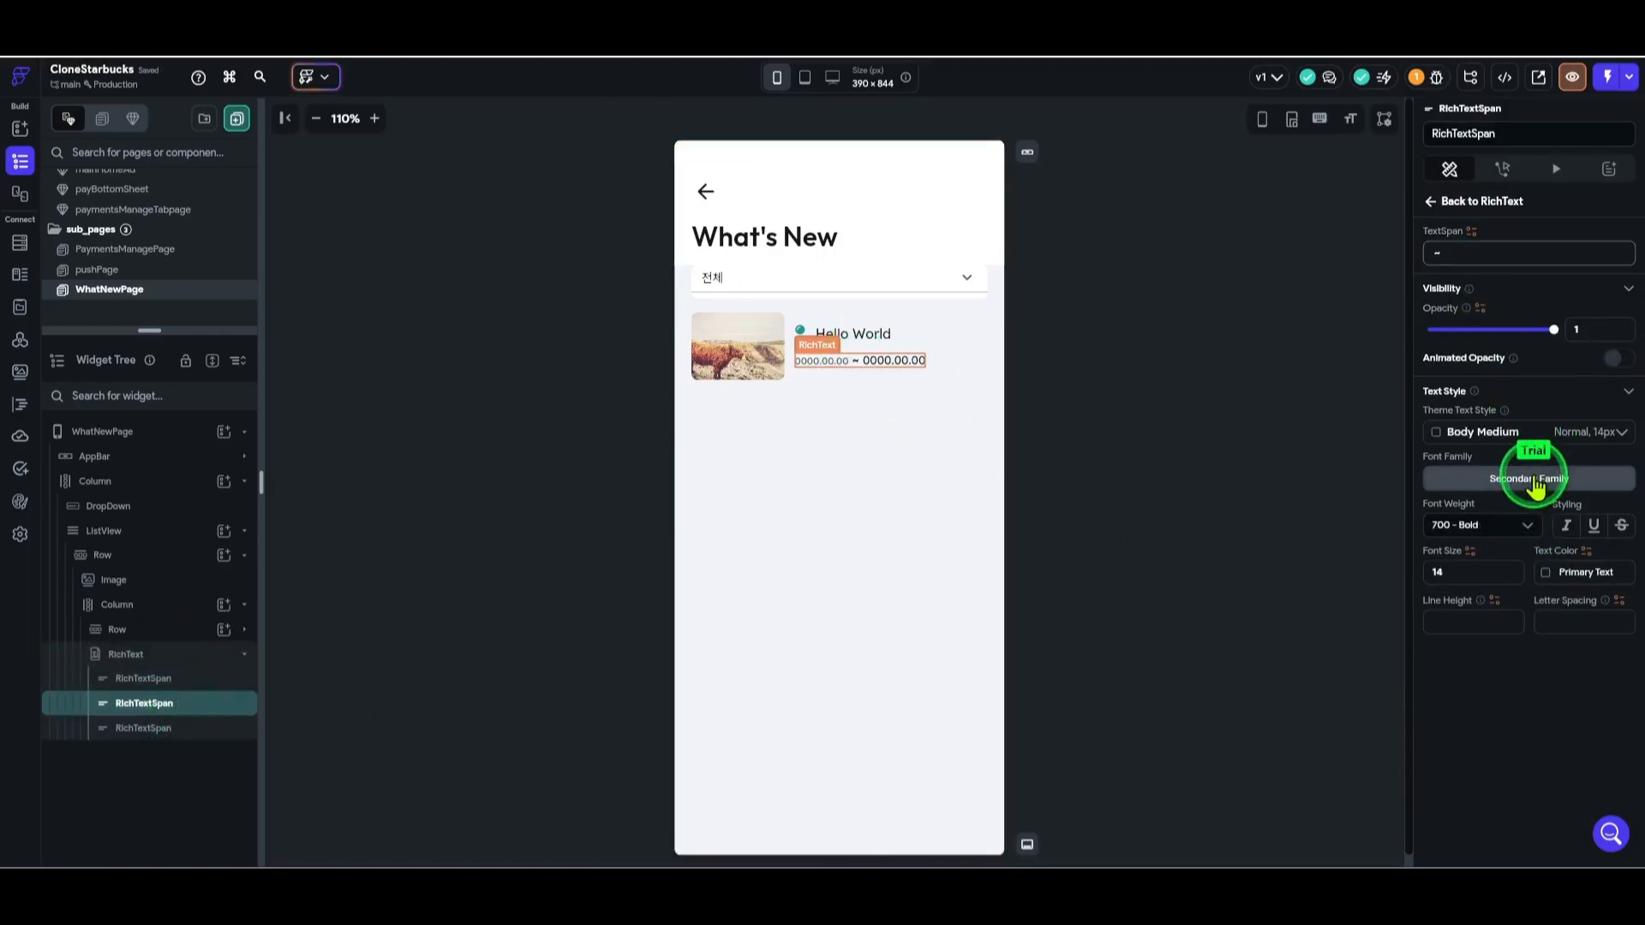
{"action": "left_click", "coordinate": [1538, 436]}
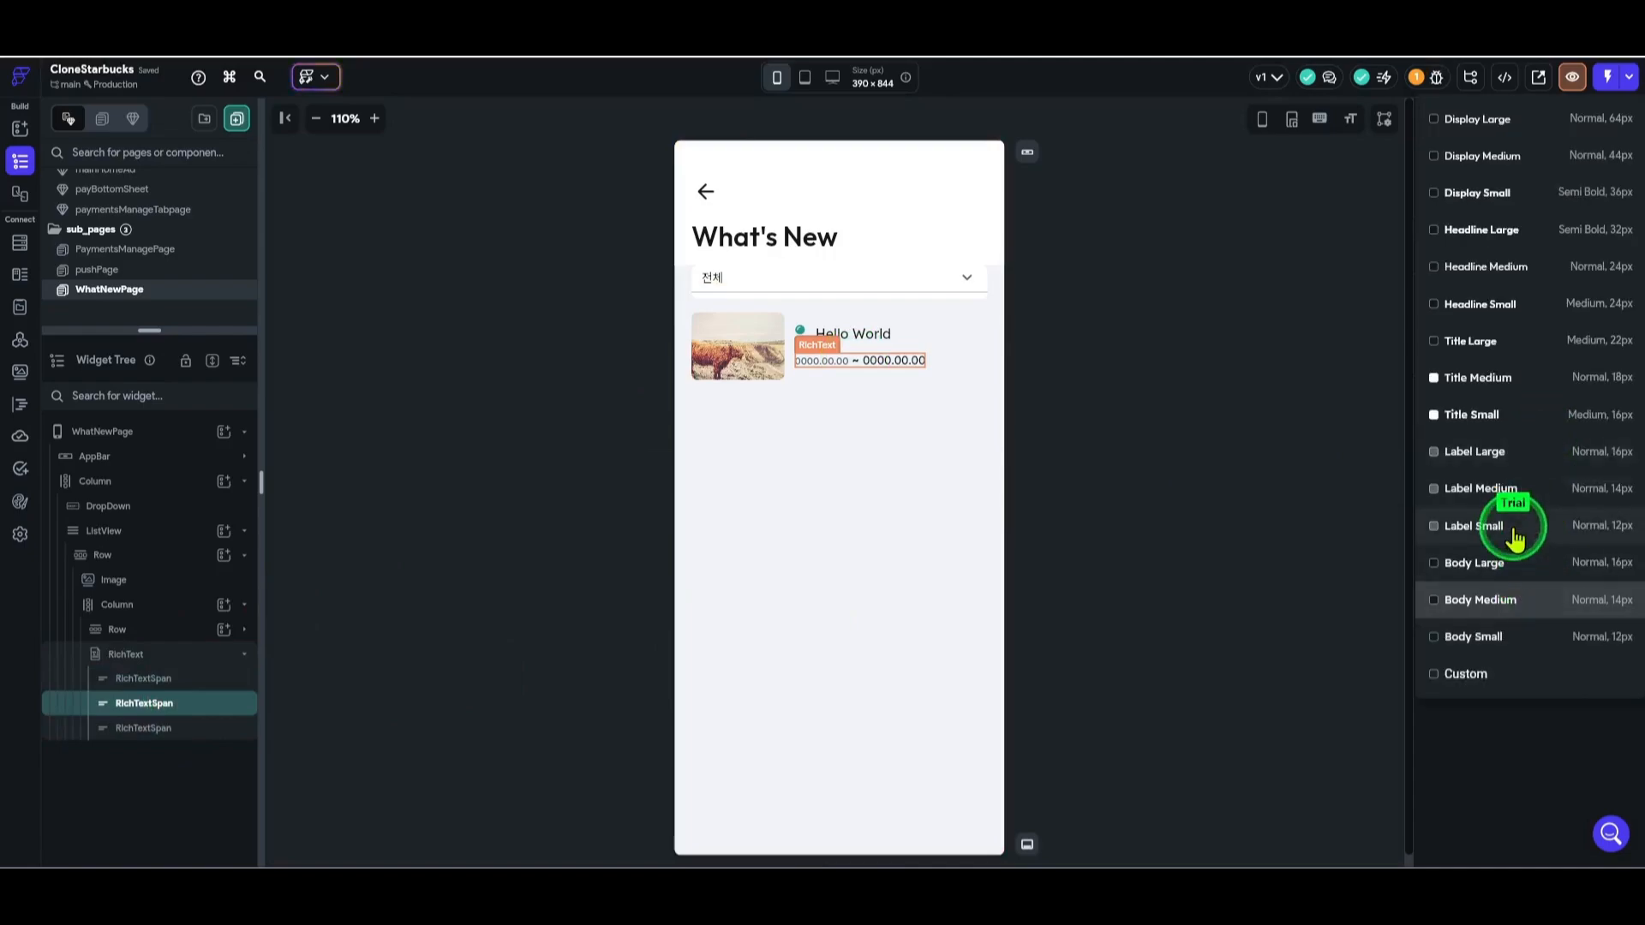
{"action": "left_click", "coordinate": [1513, 533]}
{"action": "left_click", "coordinate": [897, 361]}
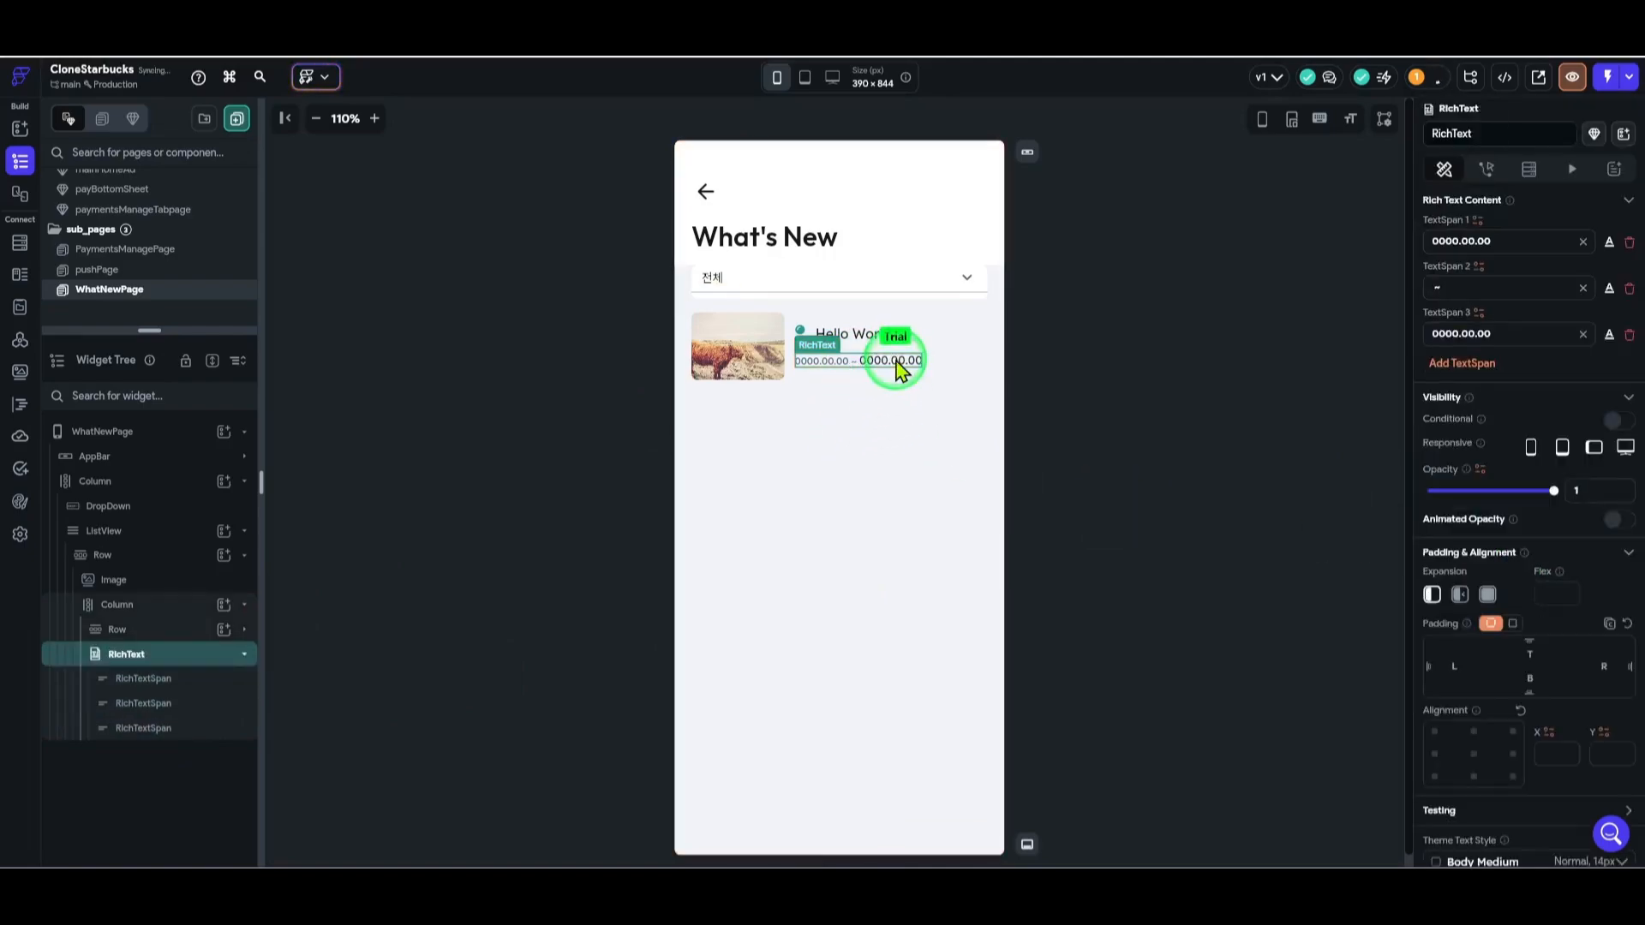
{"action": "left_click", "coordinate": [247, 732]}
{"action": "left_click", "coordinate": [1535, 424]}
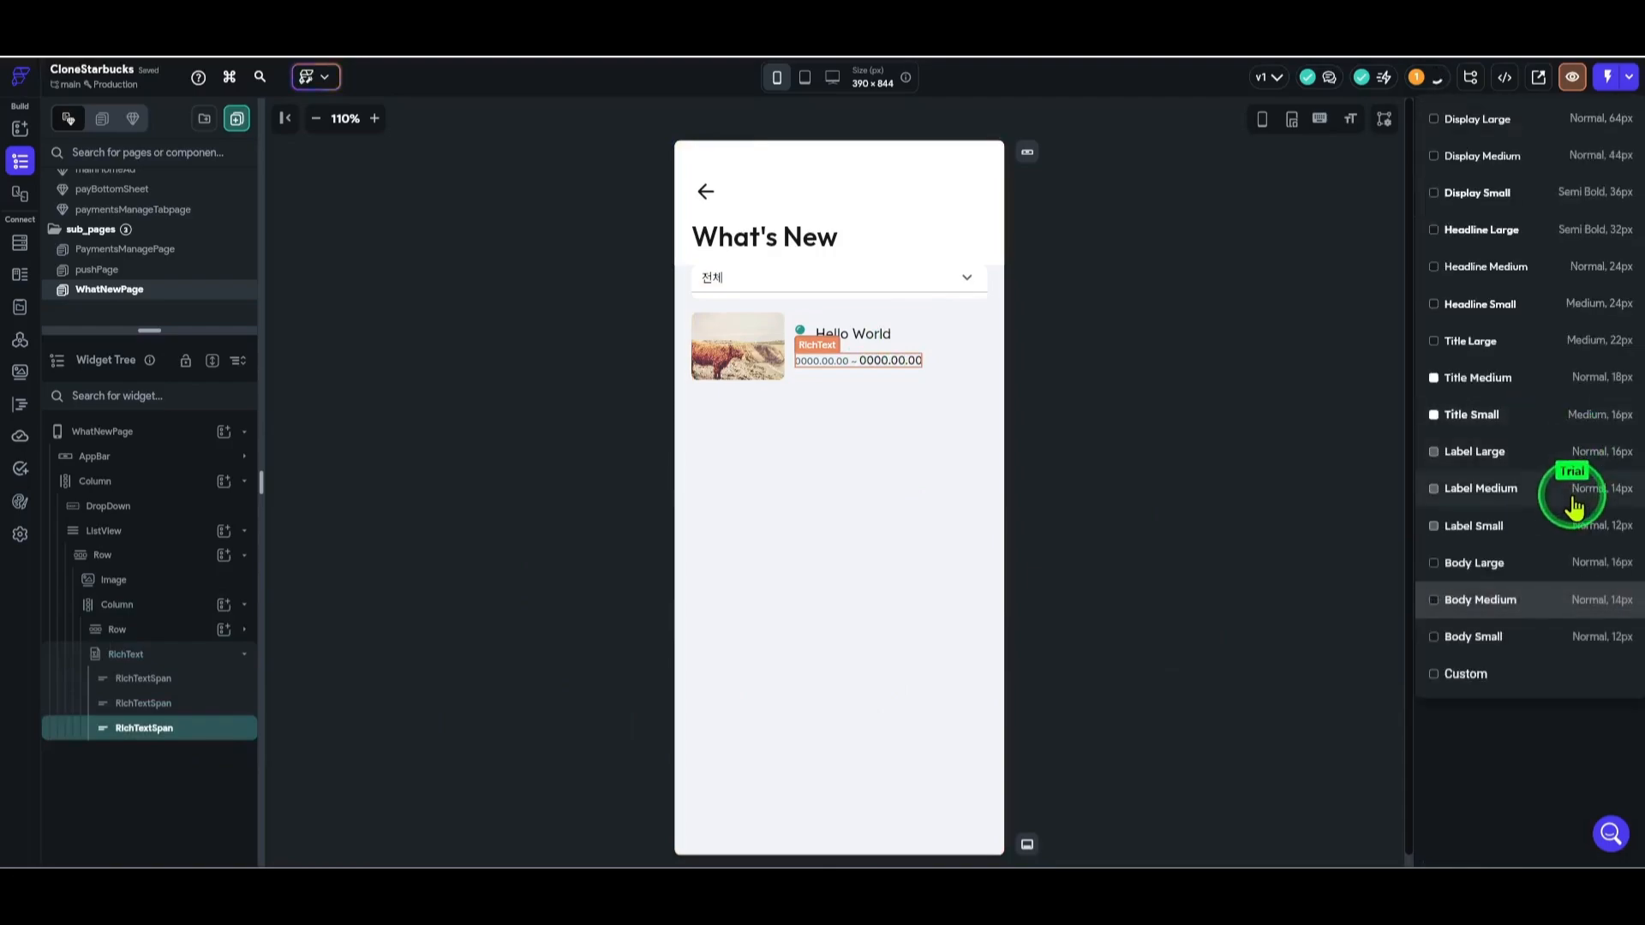
{"action": "left_click", "coordinate": [1571, 518]}
{"action": "left_click", "coordinate": [1211, 545]}
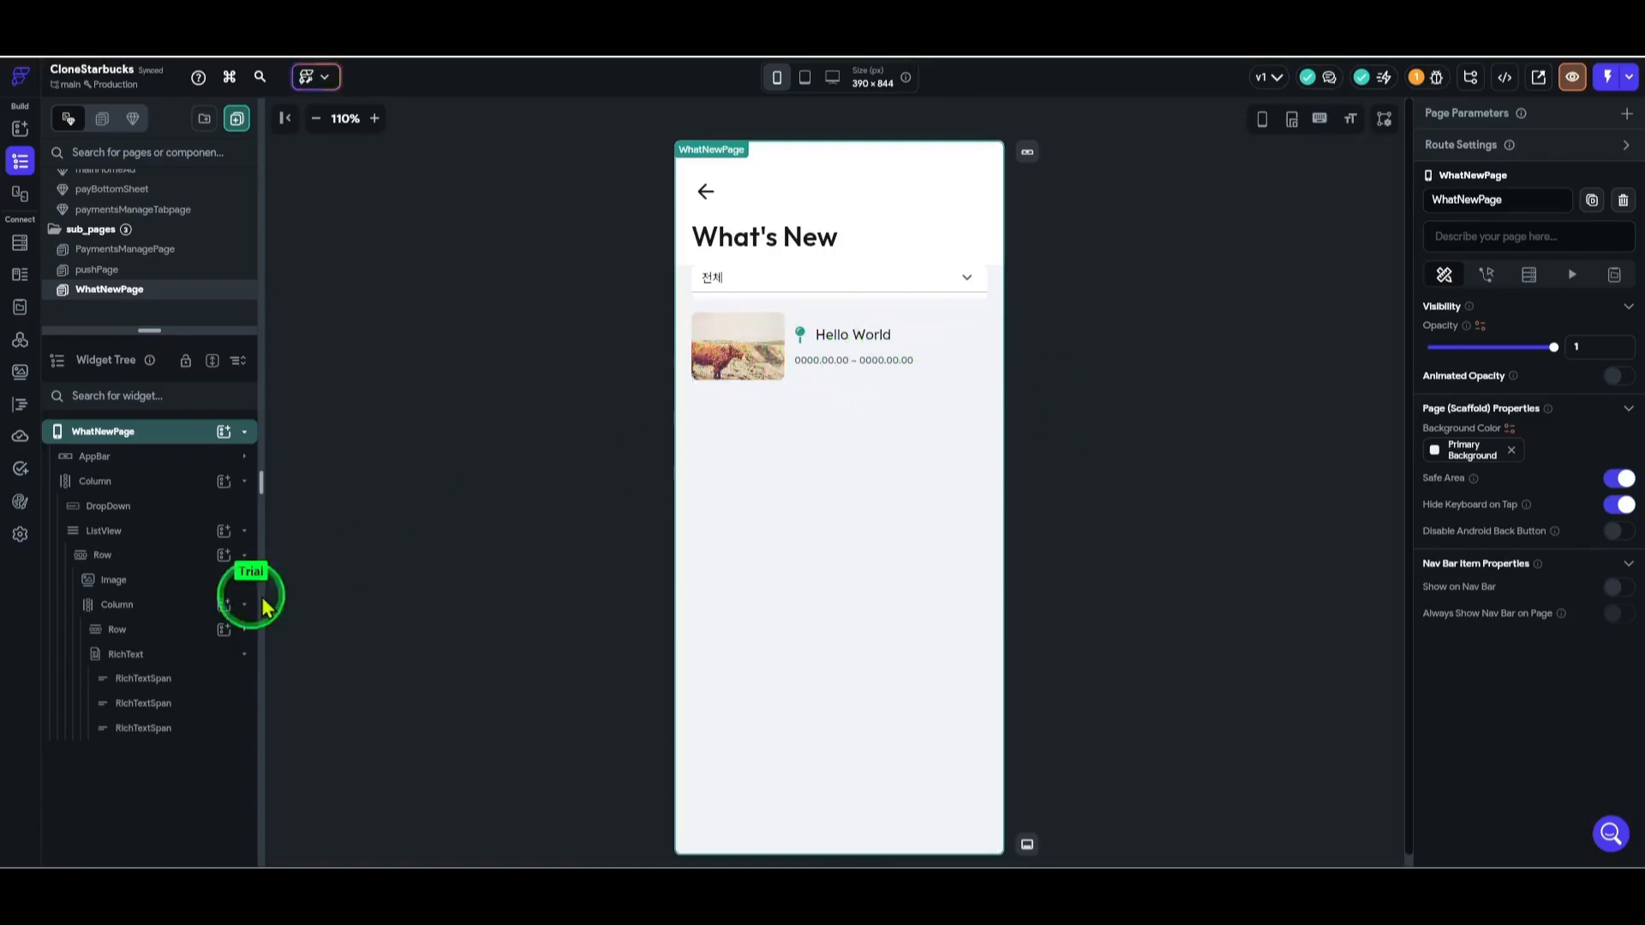
- Collapse the list item Row in the widget tree and create a data type named WhatNewItems
{"action": "left_click", "coordinate": [168, 555]}
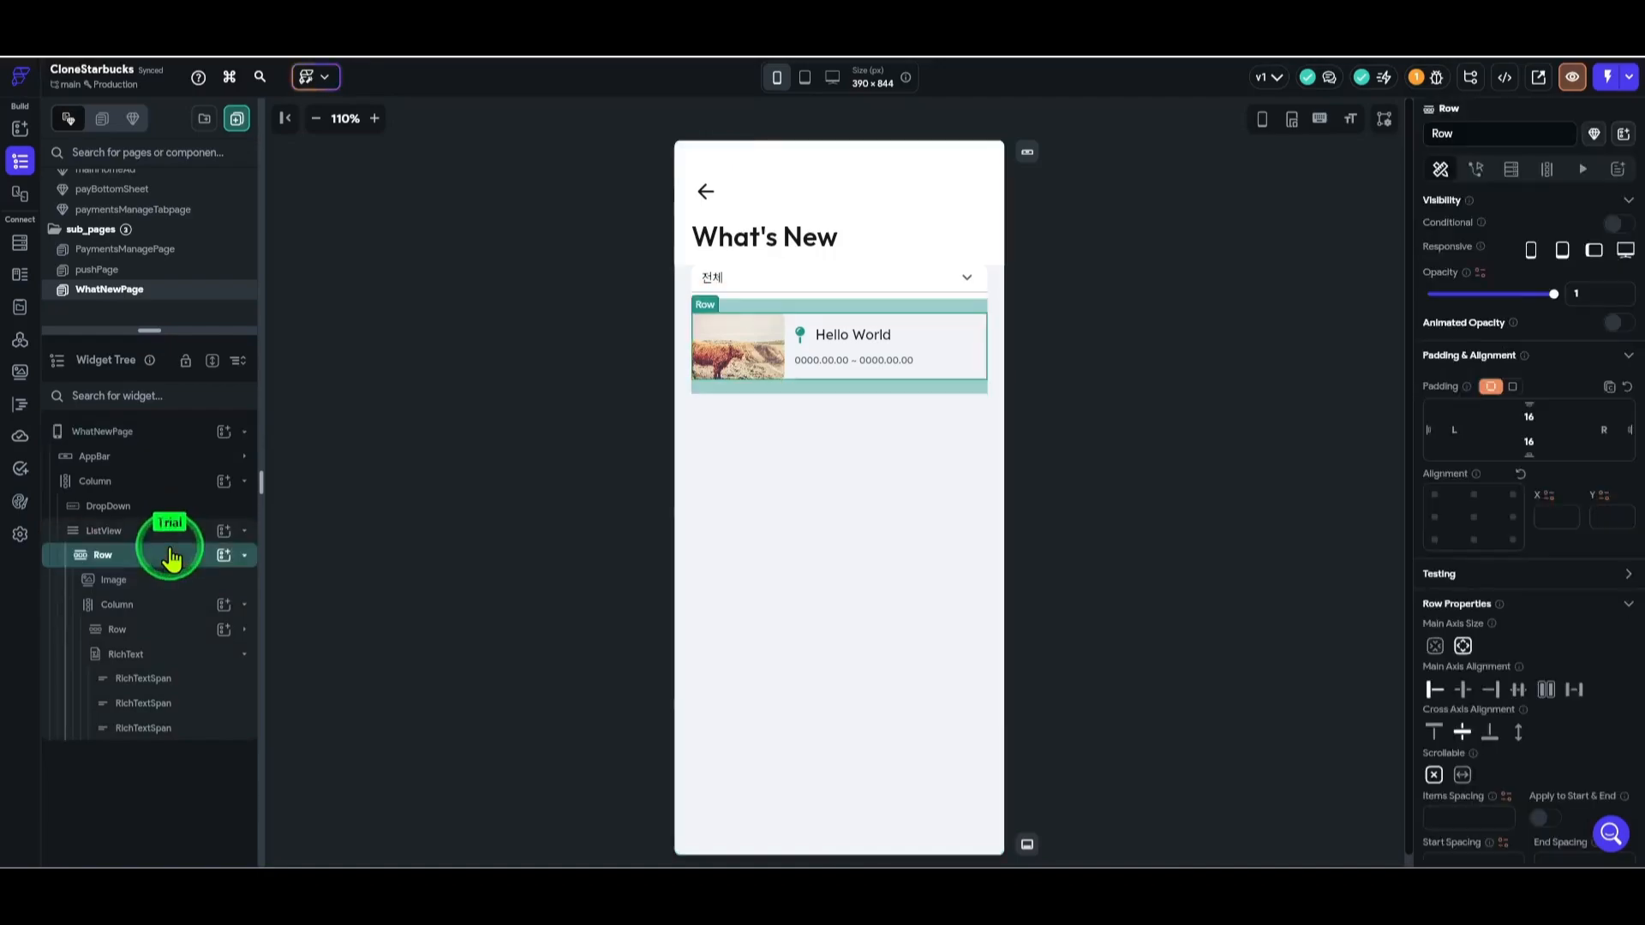
{"action": "left_click", "coordinate": [246, 556]}
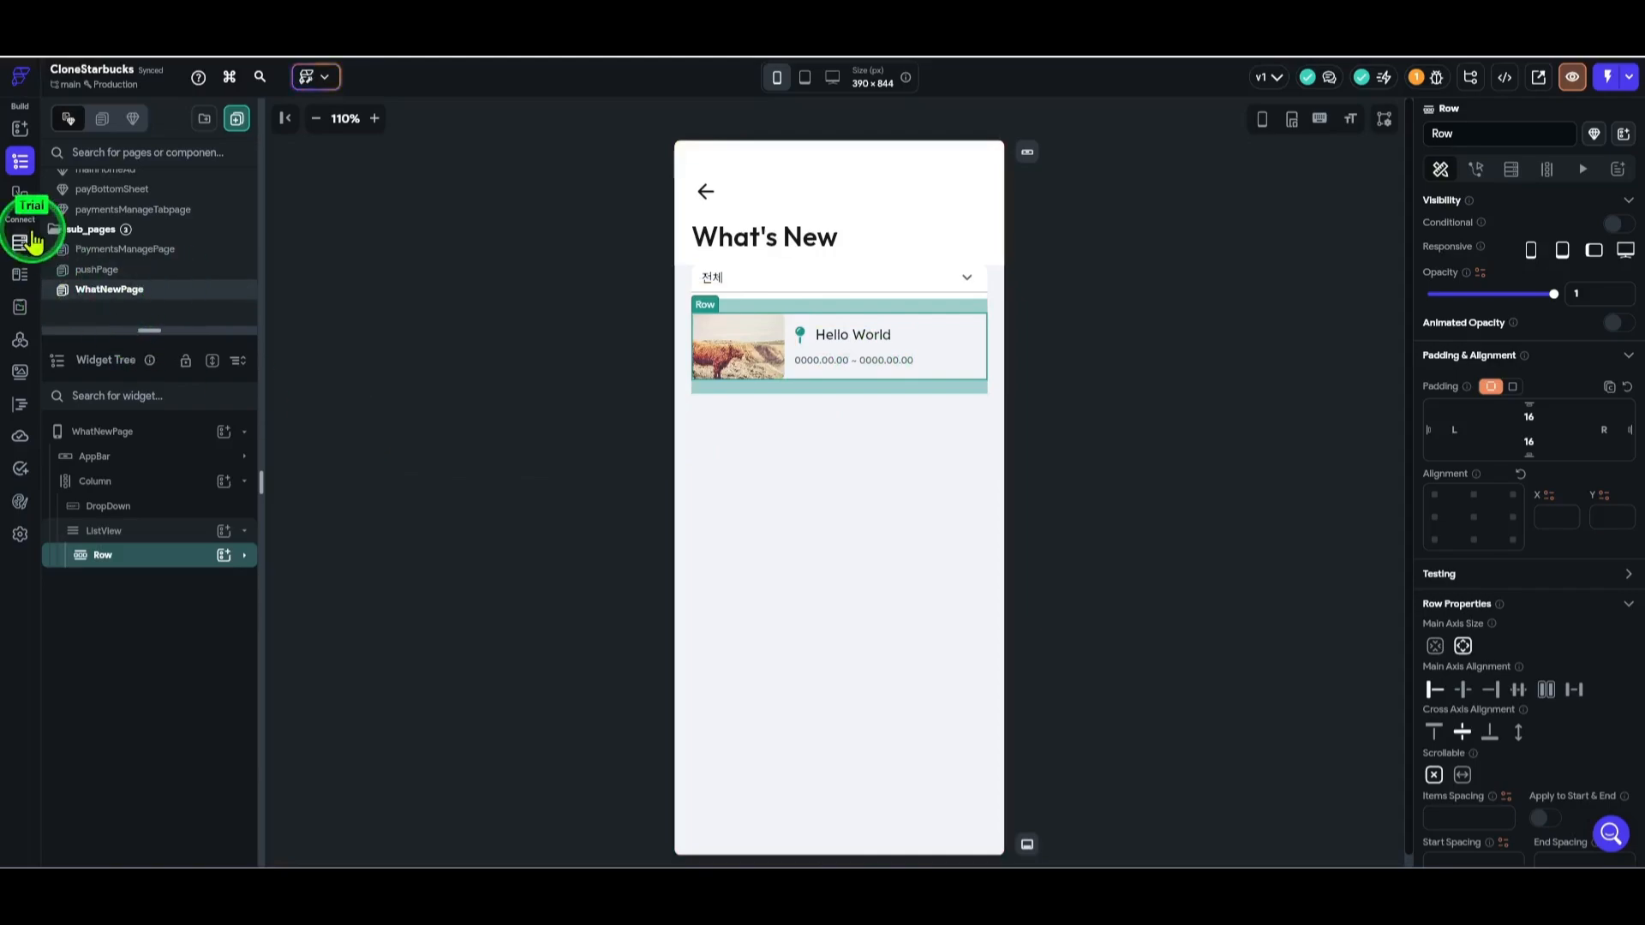
{"action": "left_click", "coordinate": [33, 285]}
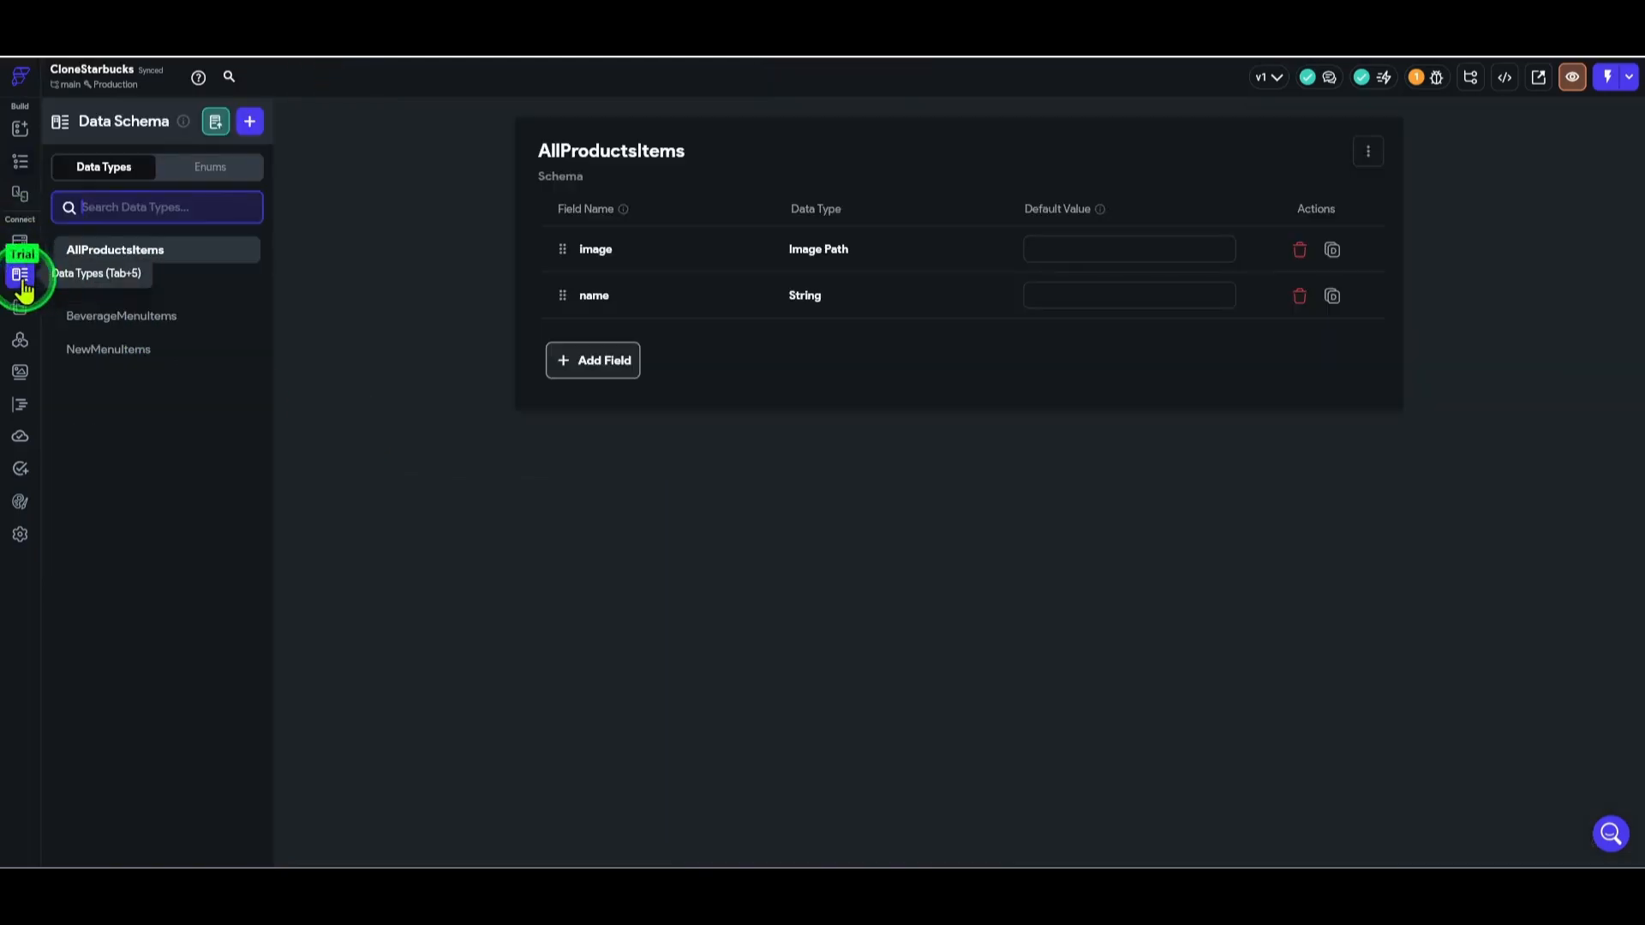
{"action": "left_click", "coordinate": [250, 126]}
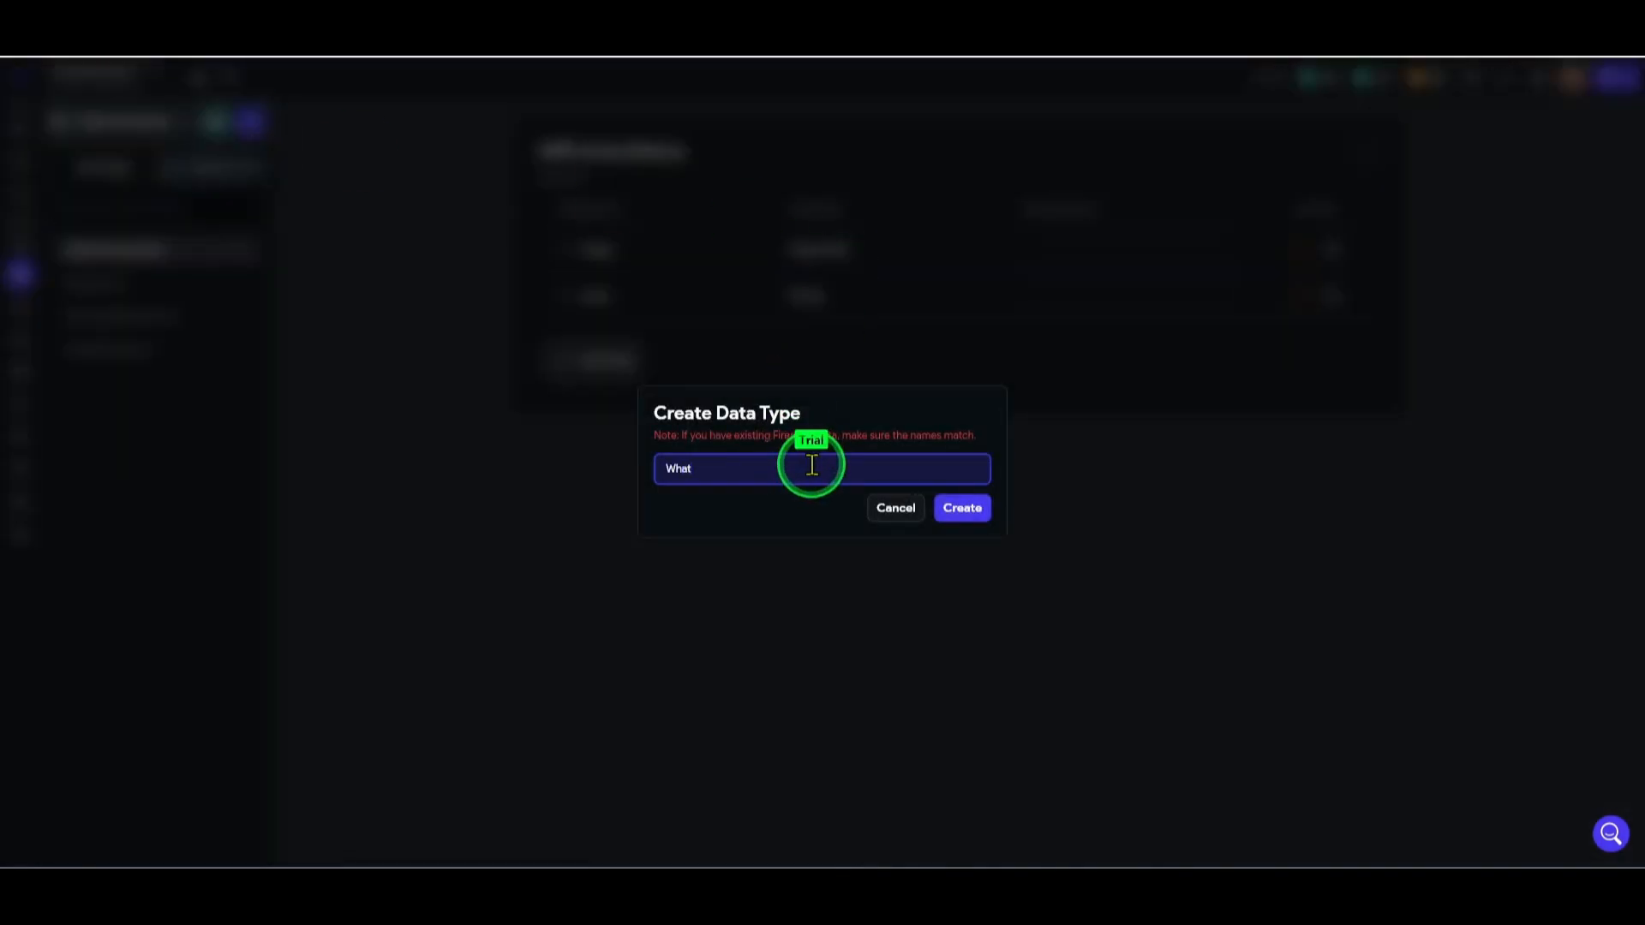
{"action": "type", "text": "WhatNewItems"}
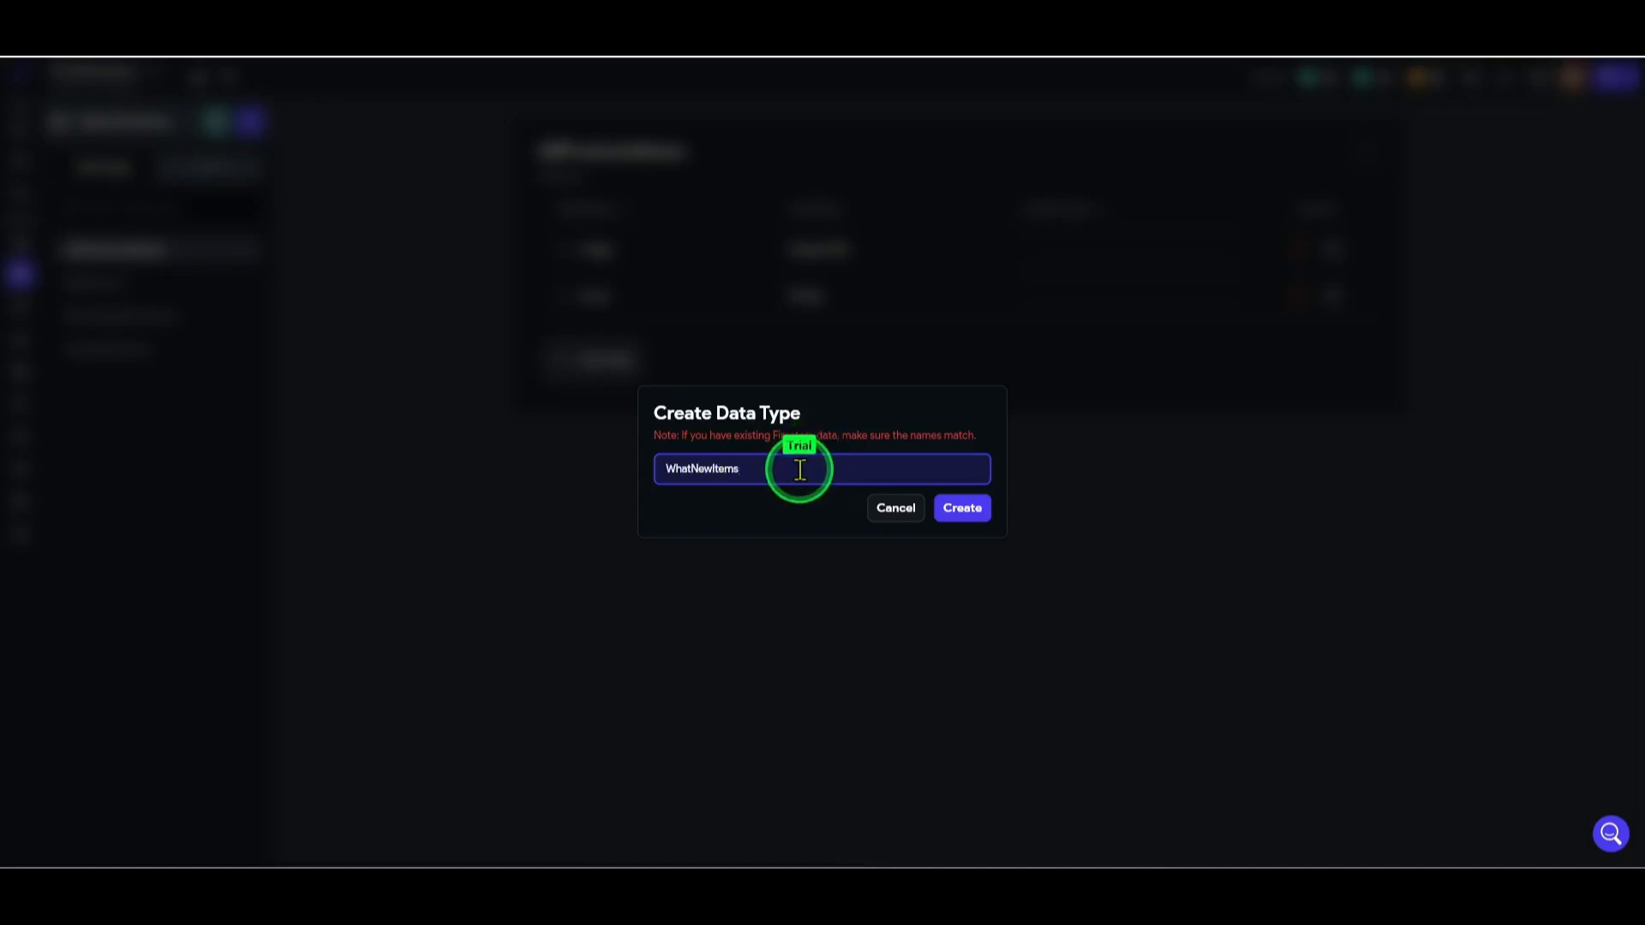
{"action": "left_click", "coordinate": [962, 508]}
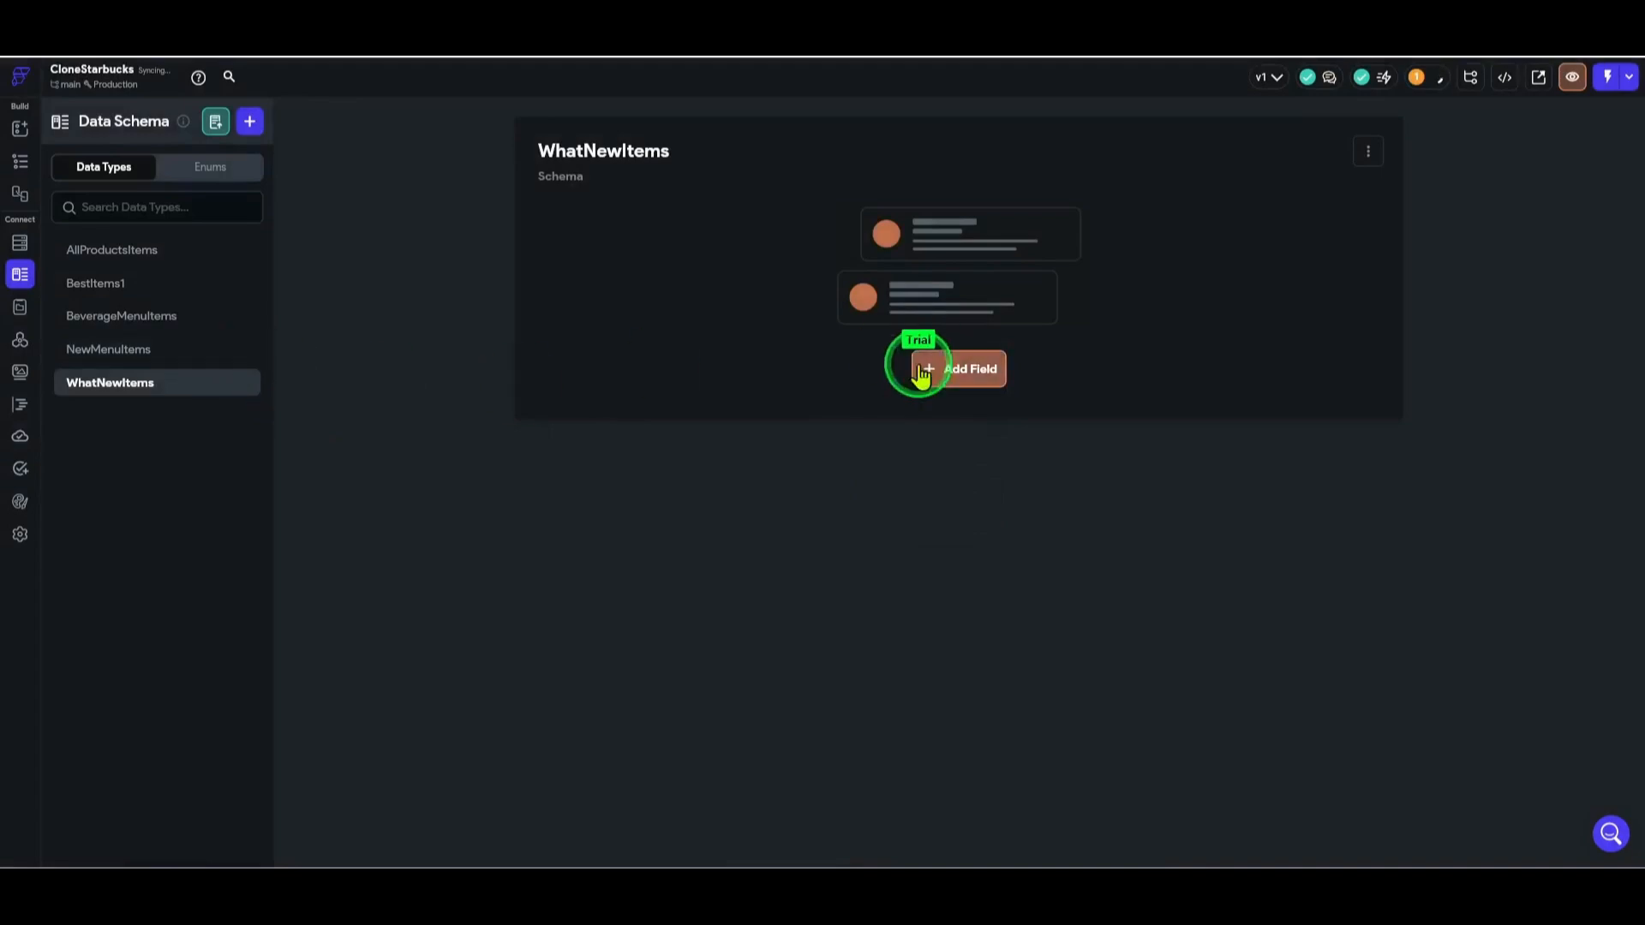
- Add a field named image with type ImagePath to the WhatNewItems data type
{"action": "left_click", "coordinate": [971, 369]}
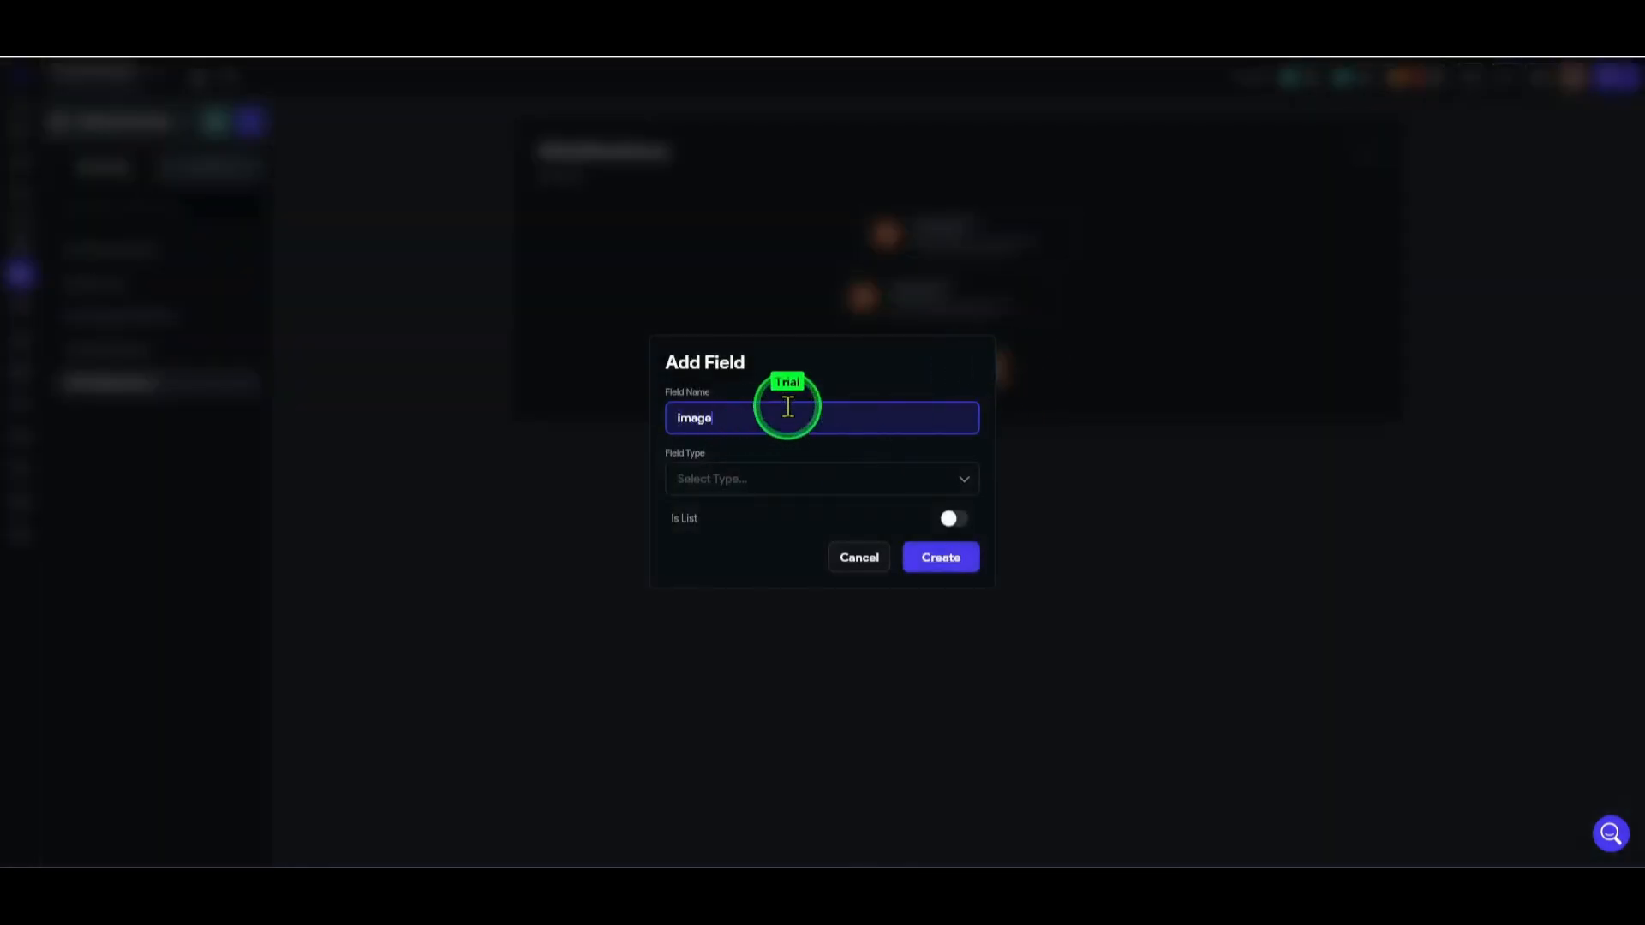
{"action": "left_click", "coordinate": [797, 477]}
{"action": "scroll", "coordinate": [883, 561], "scroll_direction": "down", "scroll_amount": 1}
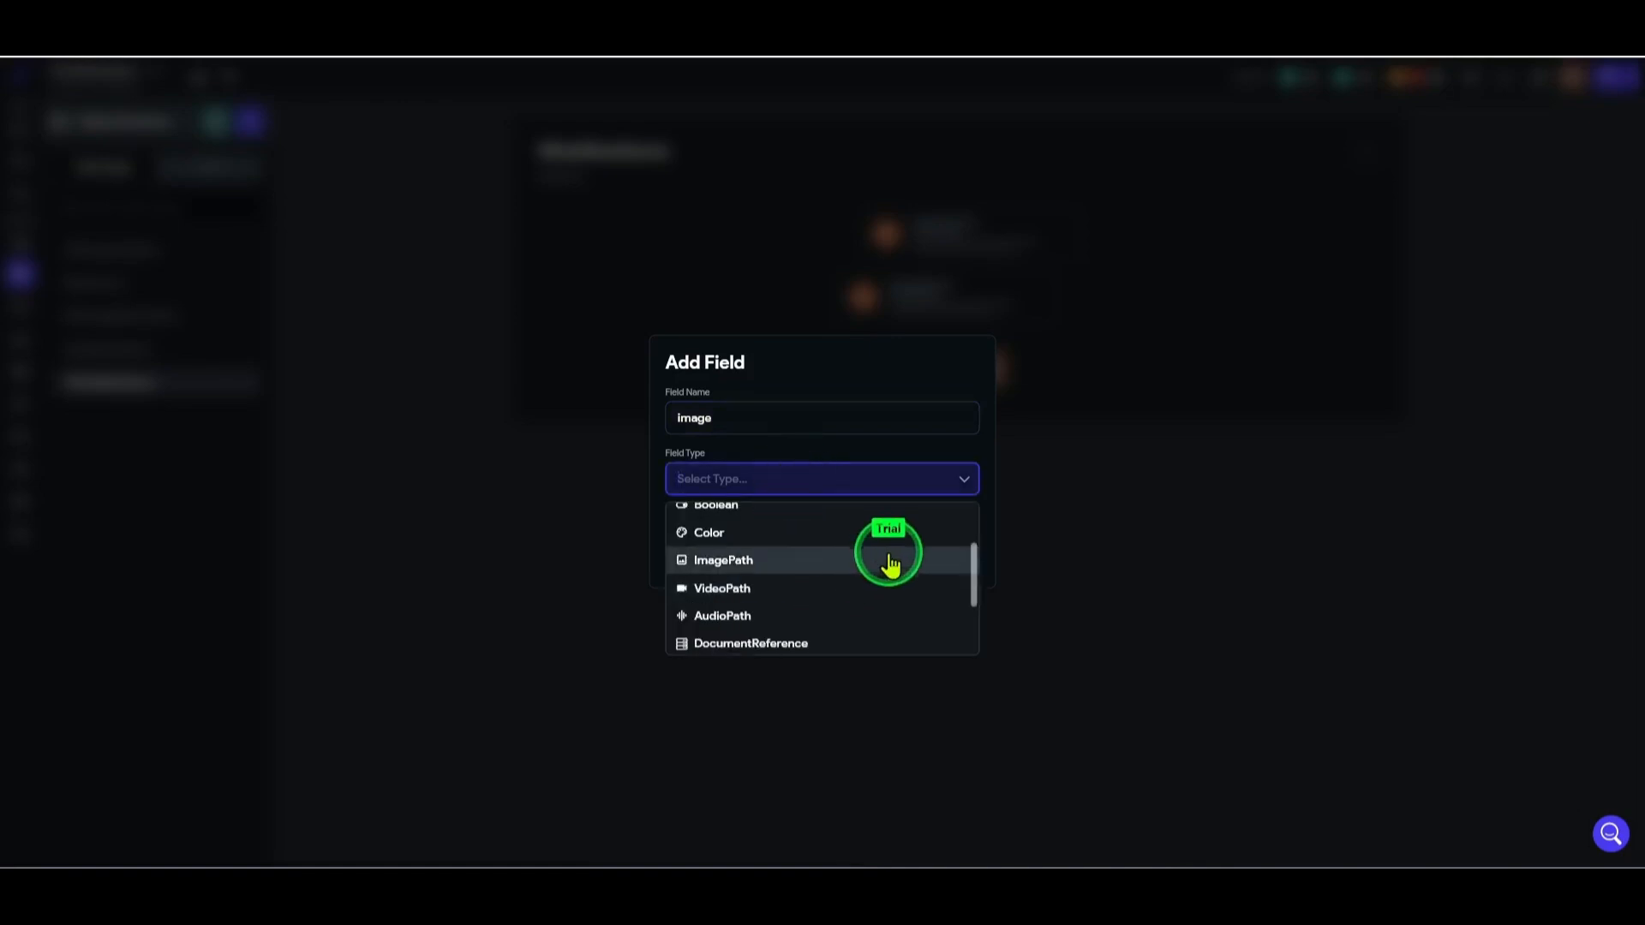
{"action": "left_click", "coordinate": [778, 567]}
{"action": "left_click", "coordinate": [940, 558]}
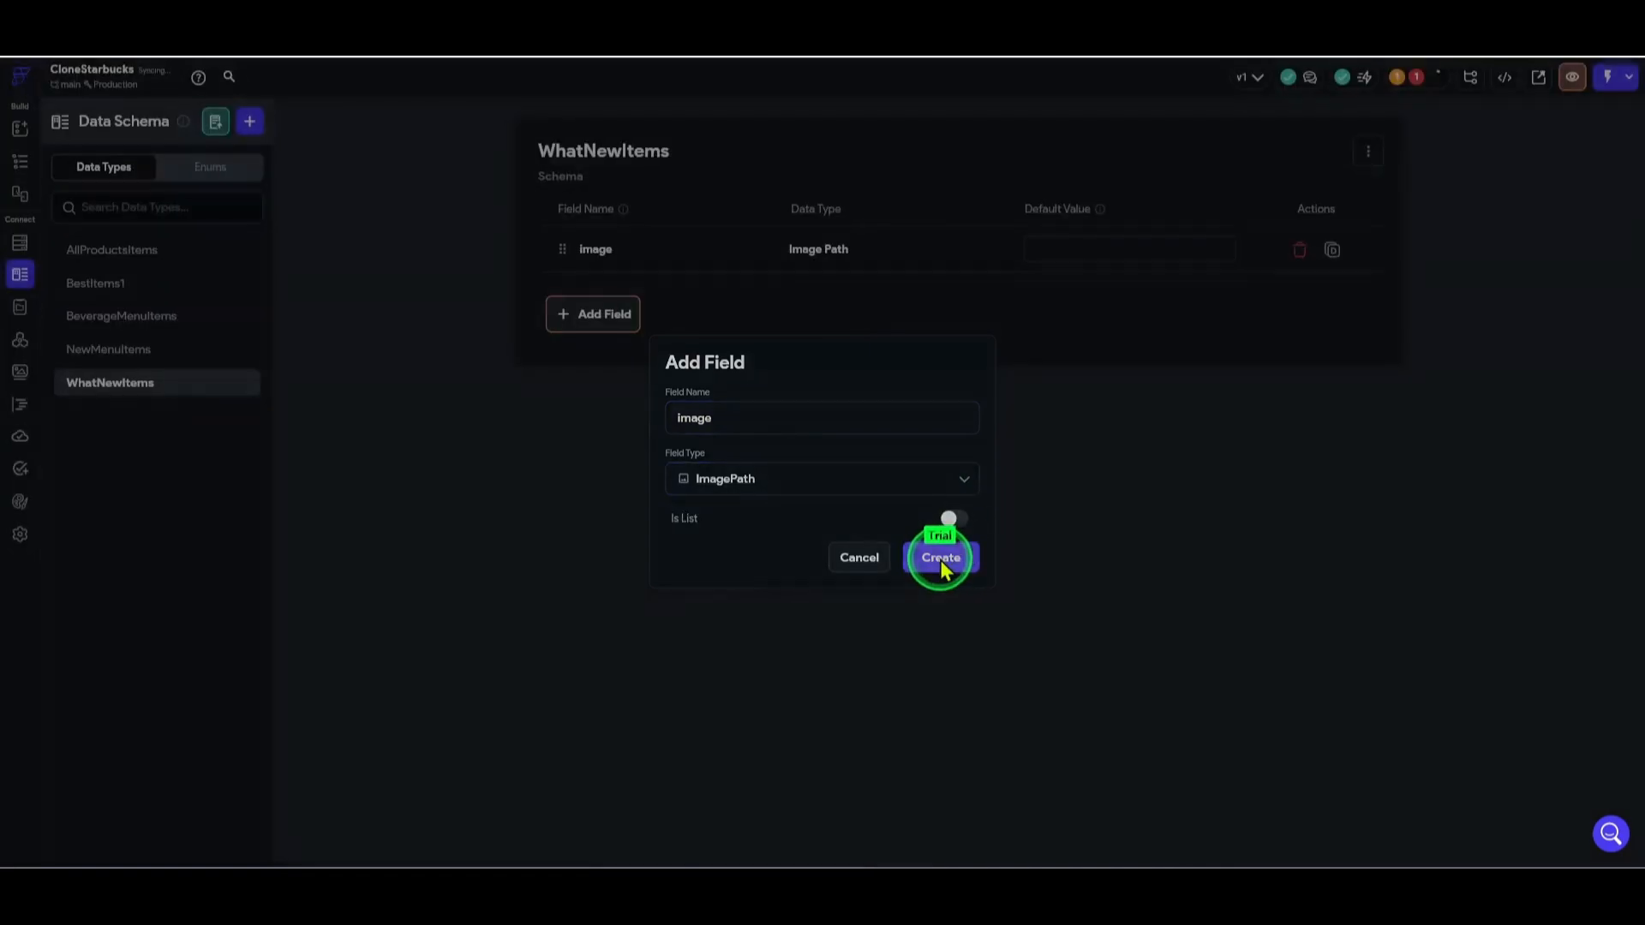
- Add a field named title with type String to the WhatNewItems data type
{"action": "left_click", "coordinate": [610, 314]}
{"action": "type", "text": "title"}
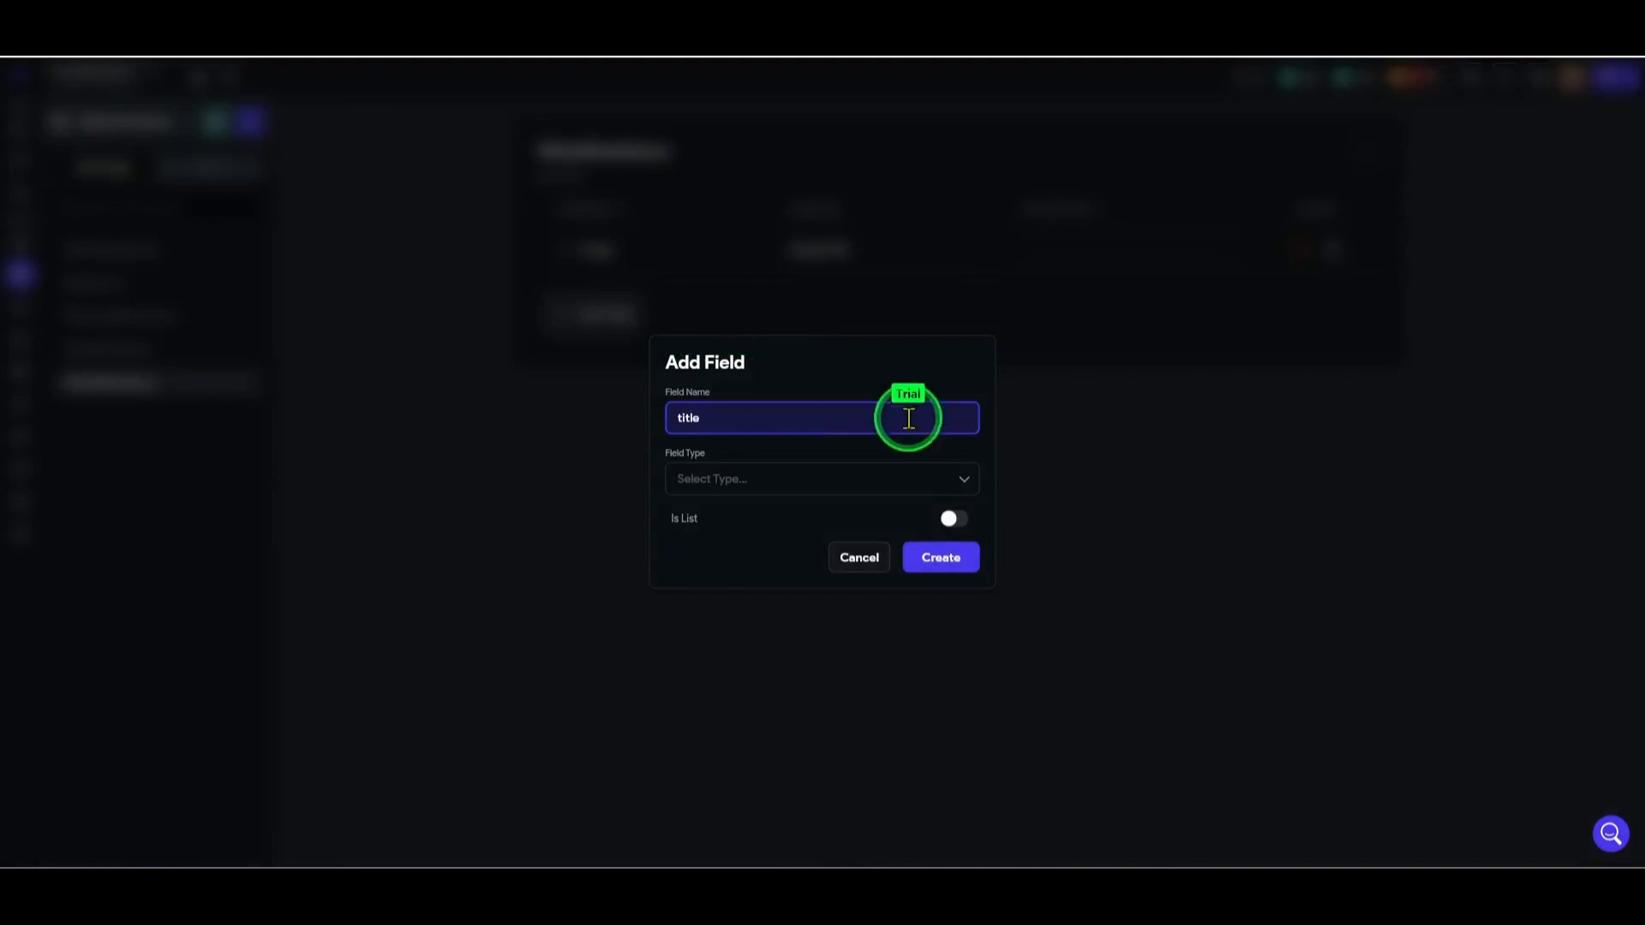
{"action": "left_click", "coordinate": [852, 478]}
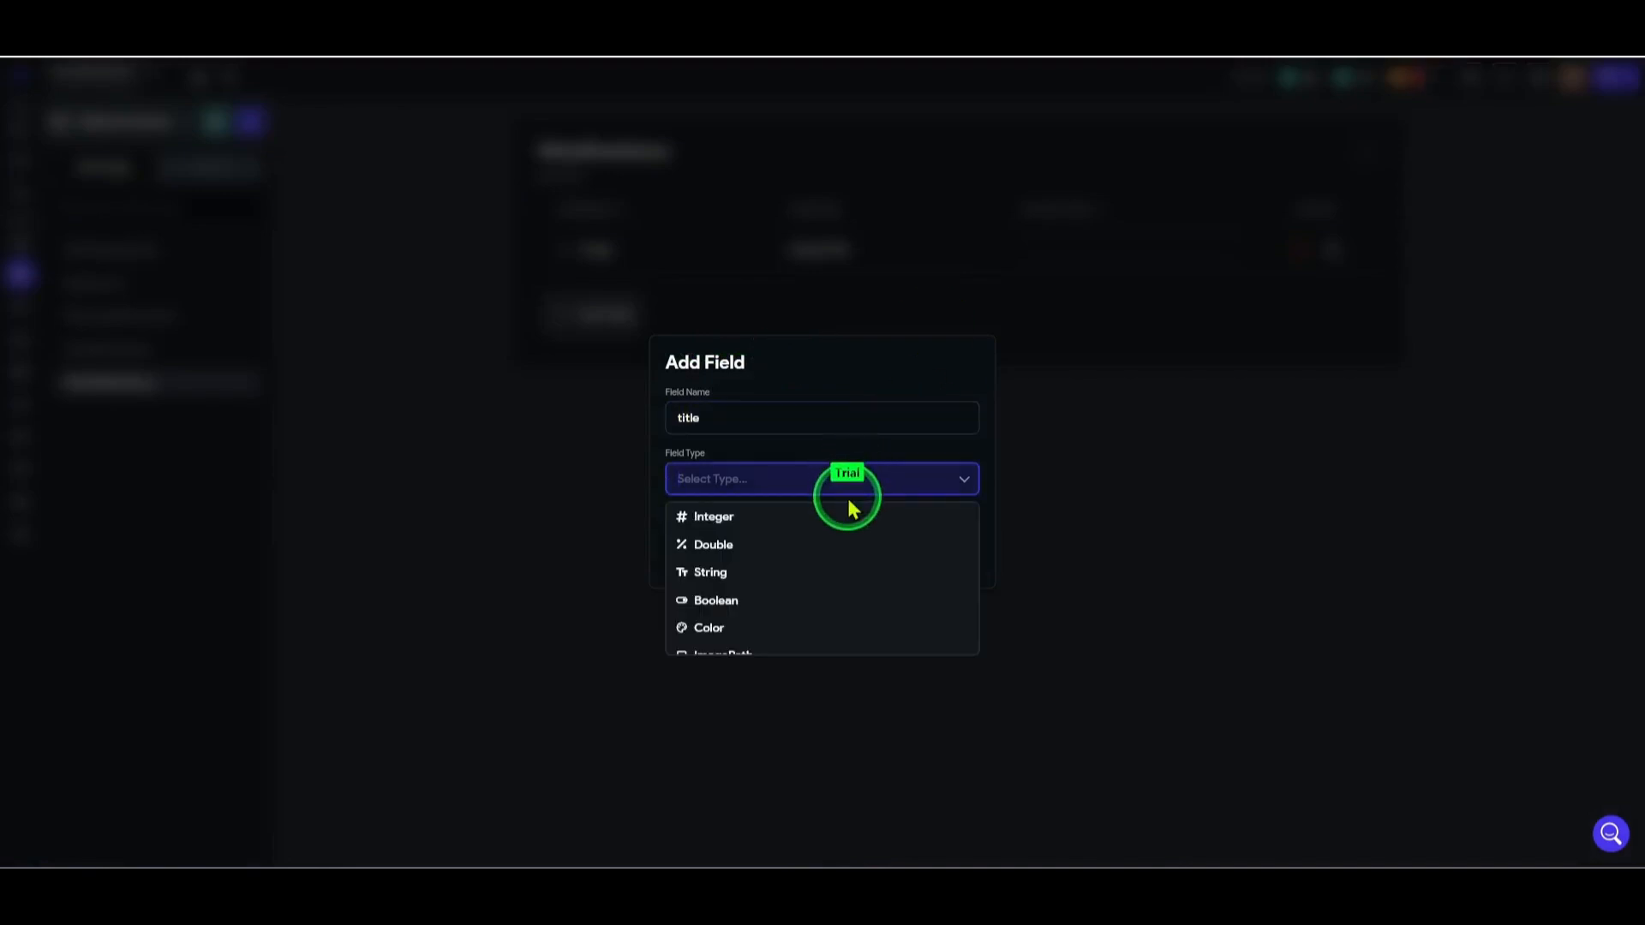
{"action": "left_click", "coordinate": [759, 572]}
{"action": "left_click", "coordinate": [951, 557]}
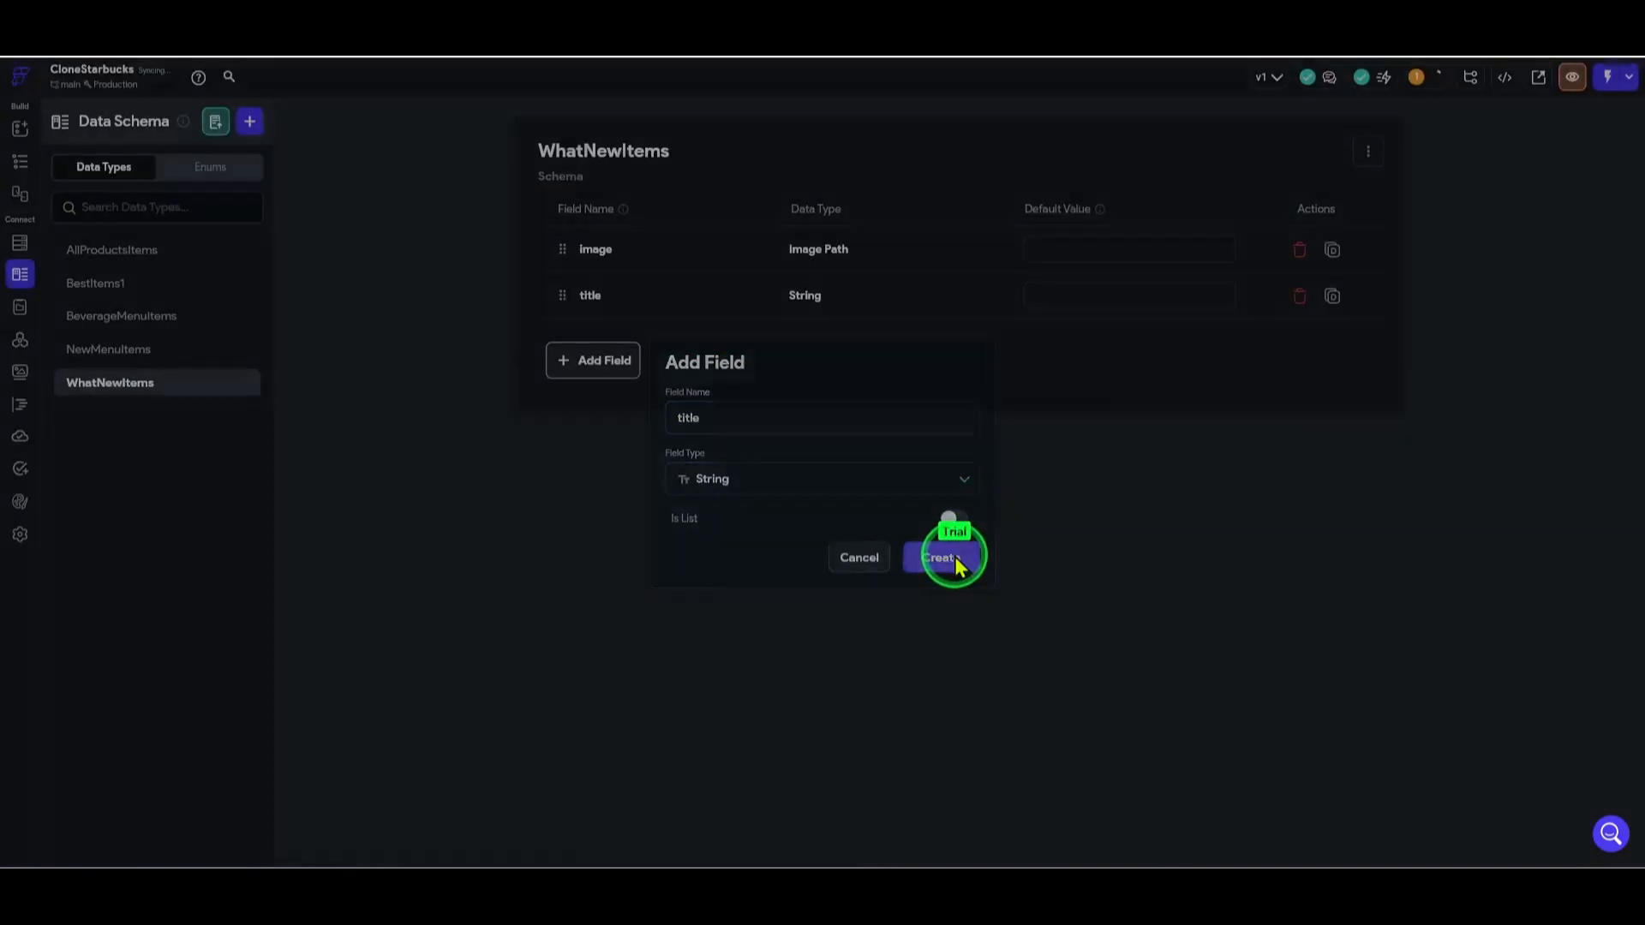
- Add a field named from_date with type DateTime to the WhatNewItems data type
{"action": "left_click", "coordinate": [643, 387]}
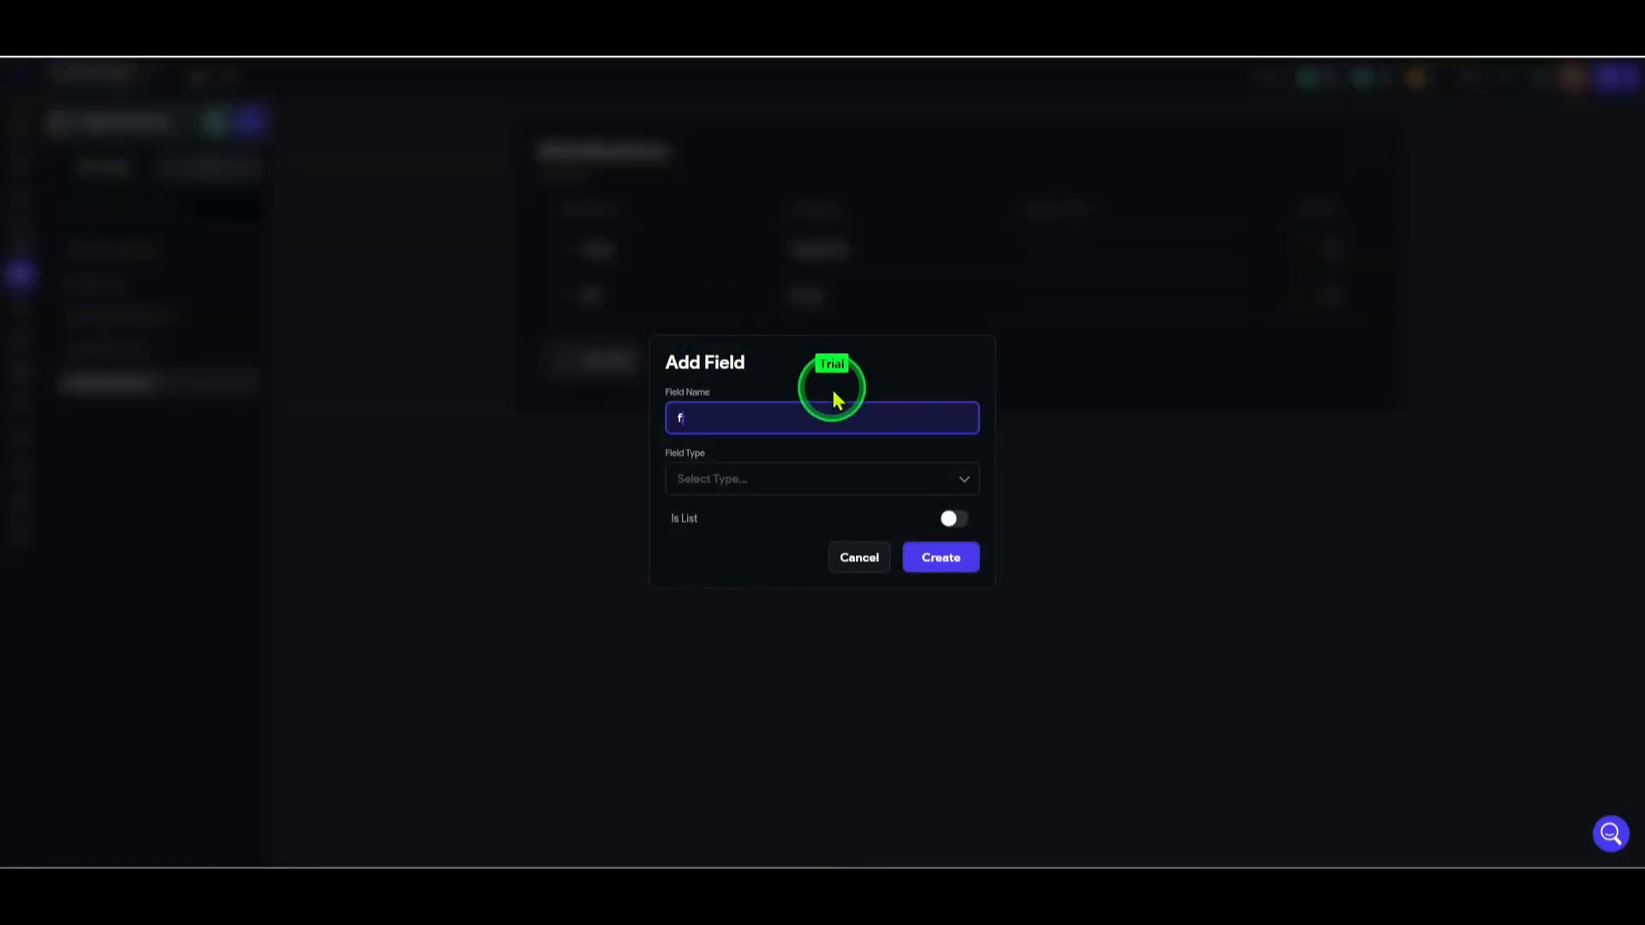
{"action": "type", "text": "from_d"}
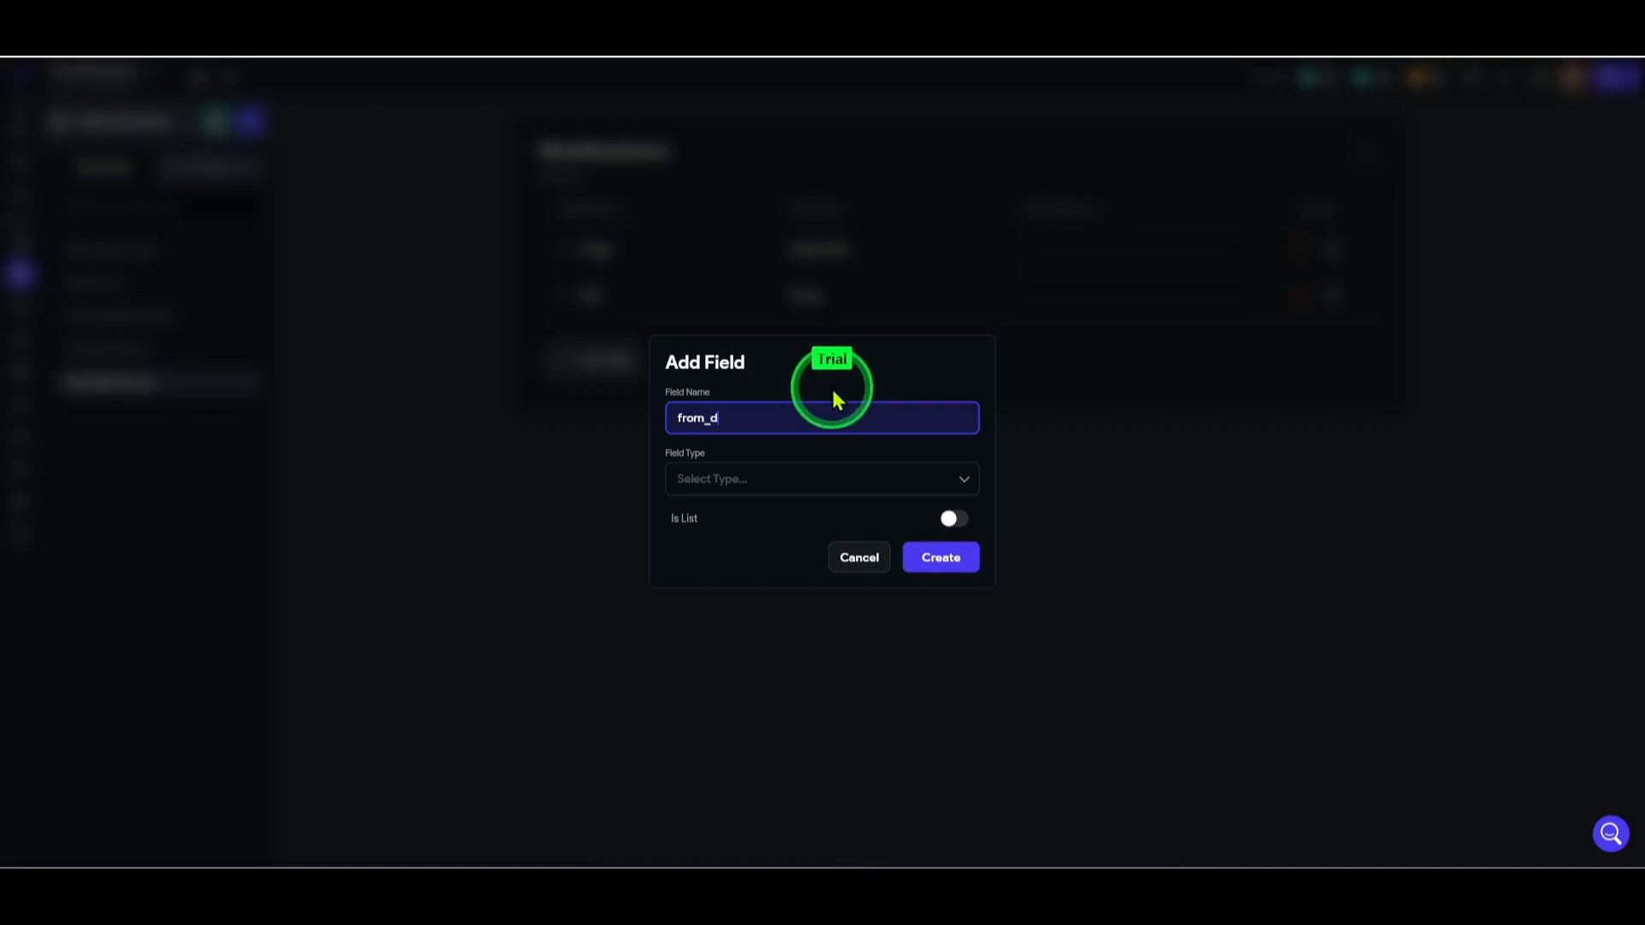
{"action": "type", "text": "ate"}
{"action": "left_click", "coordinate": [868, 480]}
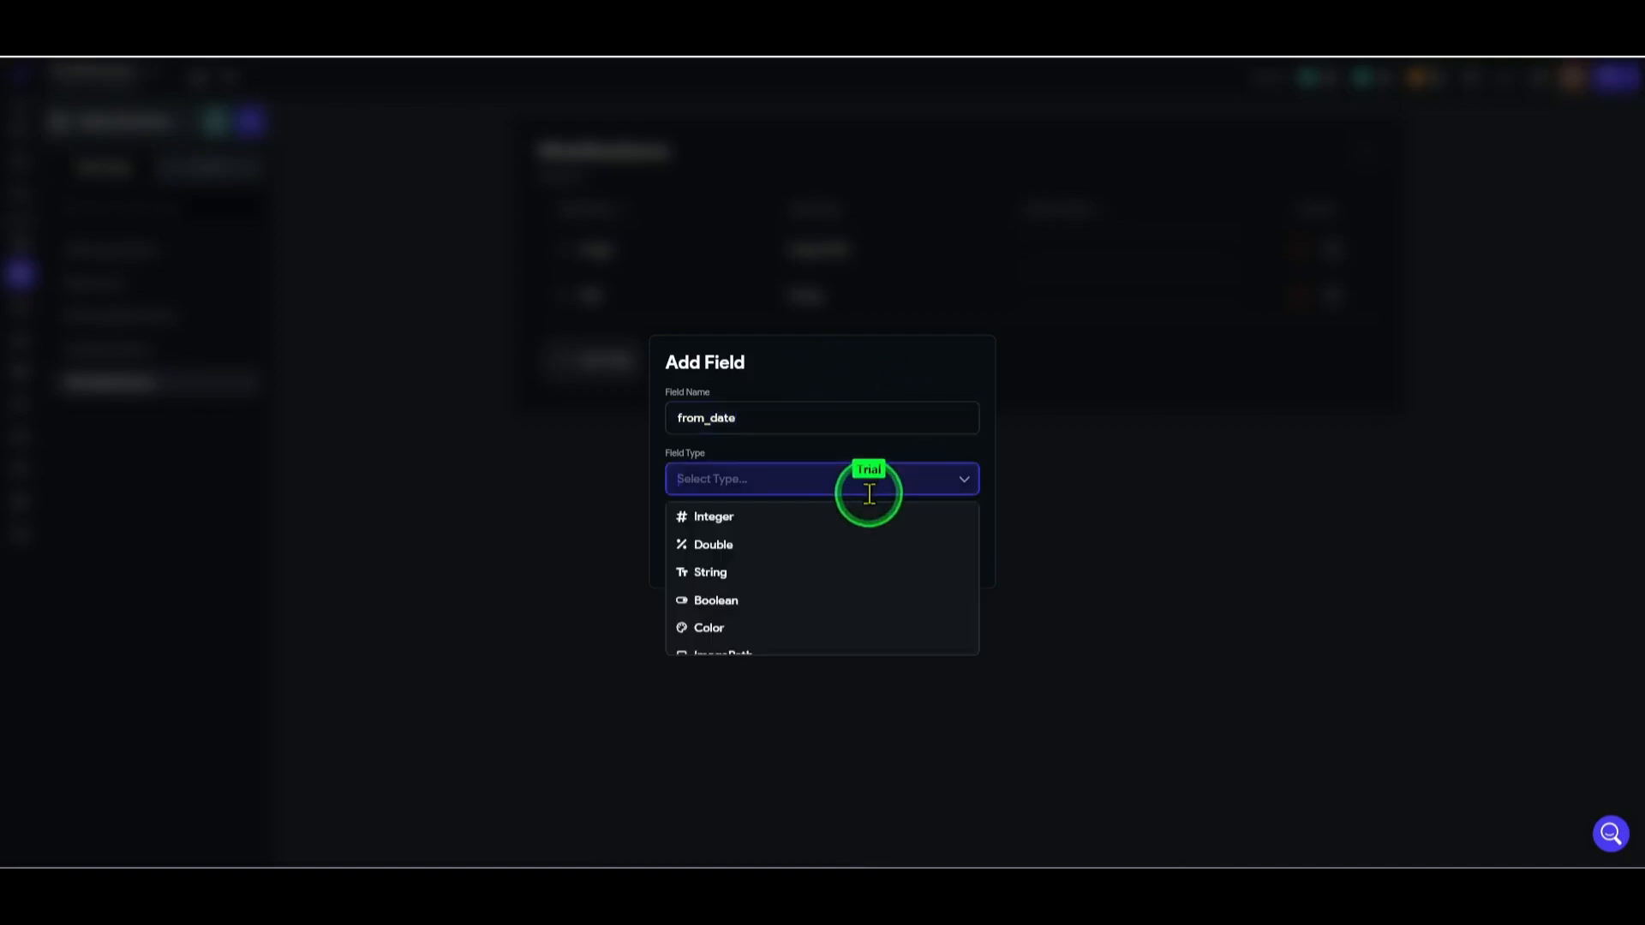
{"action": "scroll", "coordinate": [873, 569], "scroll_direction": "down", "scroll_amount": 3}
{"action": "scroll", "coordinate": [852, 576], "scroll_direction": "up", "scroll_amount": 2}
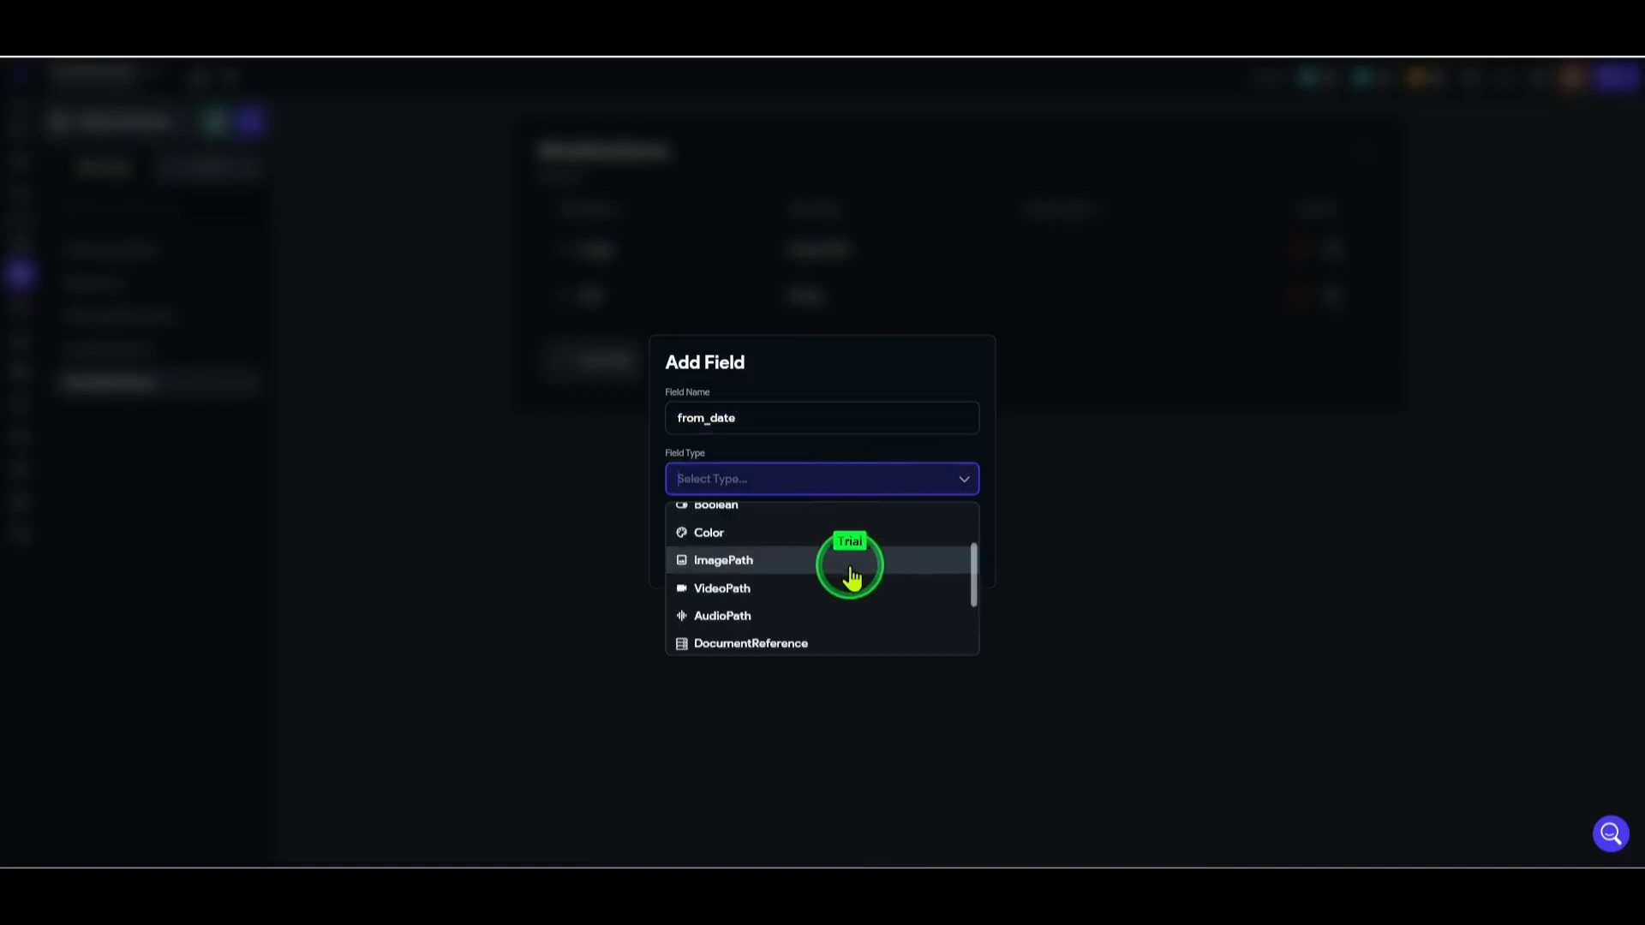
{"action": "scroll", "coordinate": [902, 556], "scroll_direction": "down", "scroll_amount": 2}
{"action": "scroll", "coordinate": [903, 555], "scroll_direction": "down", "scroll_amount": 1}
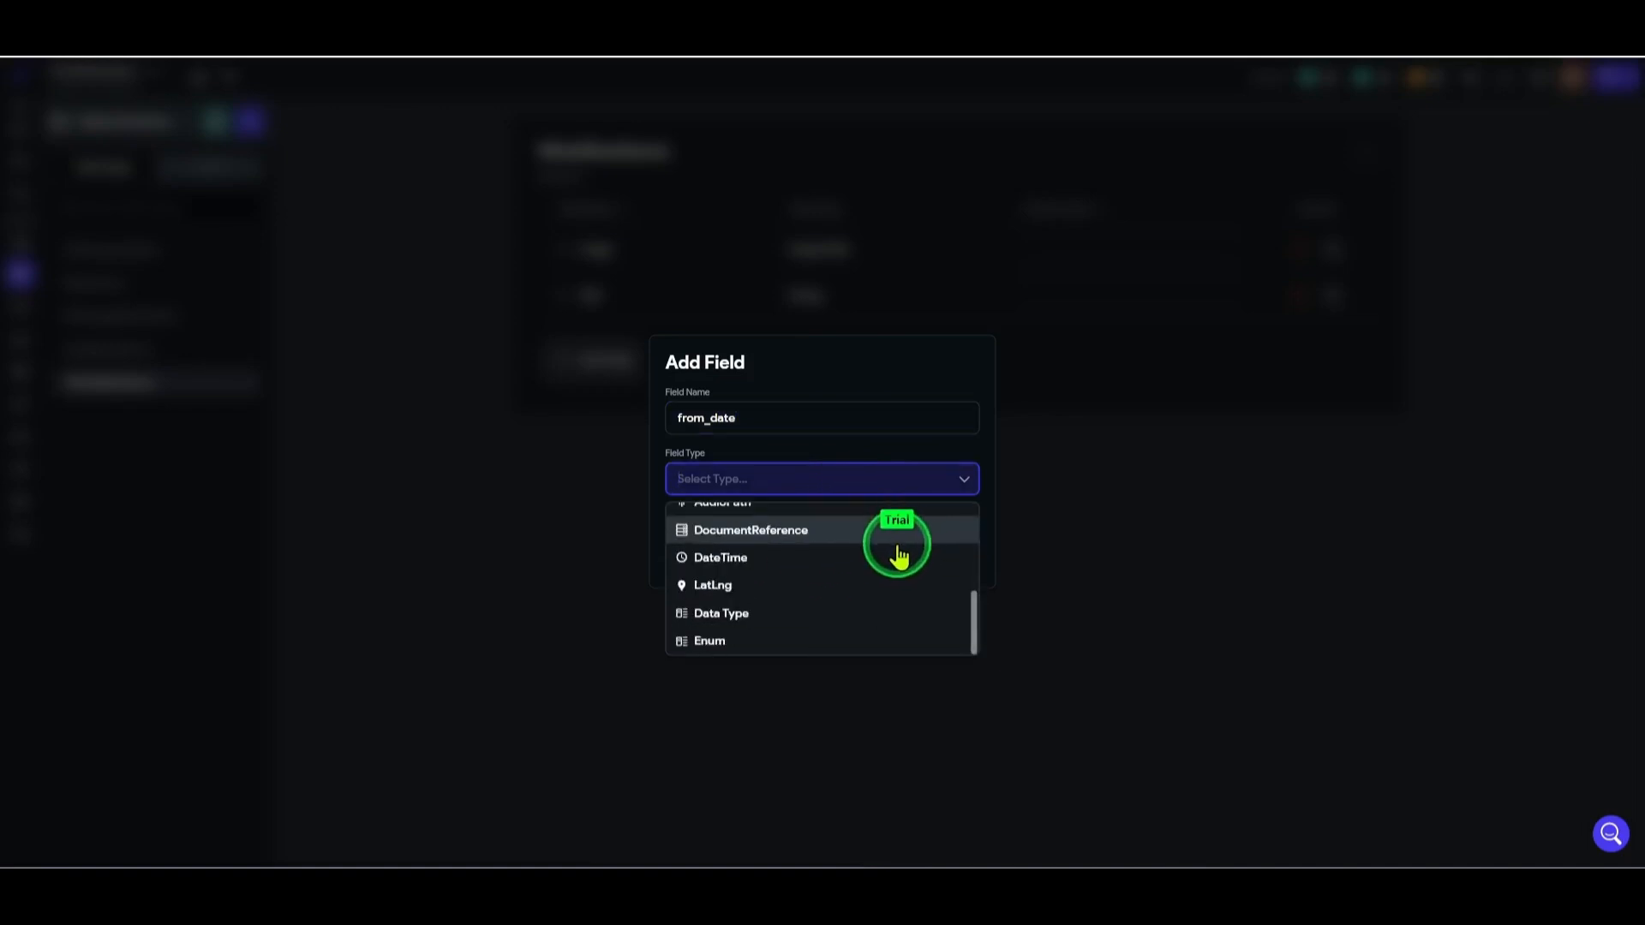
{"action": "left_click", "coordinate": [748, 559]}
{"action": "left_click", "coordinate": [946, 566]}
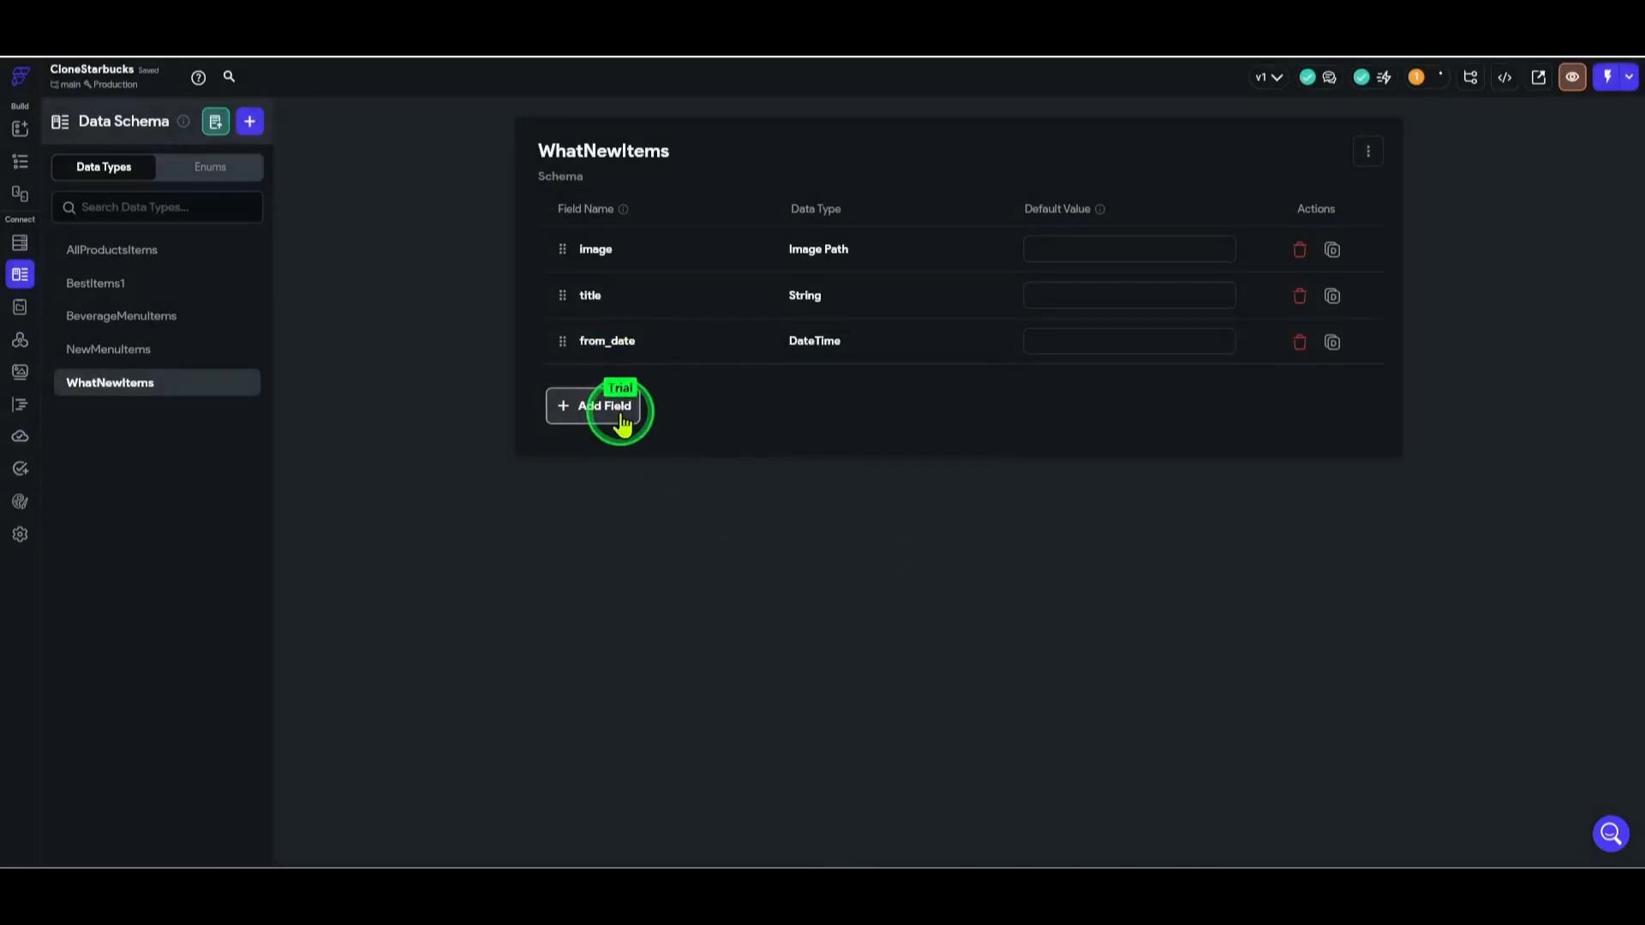
- Add a field named to_date with type DateTime to the WhatNewItems data type
{"action": "left_click", "coordinate": [620, 420]}
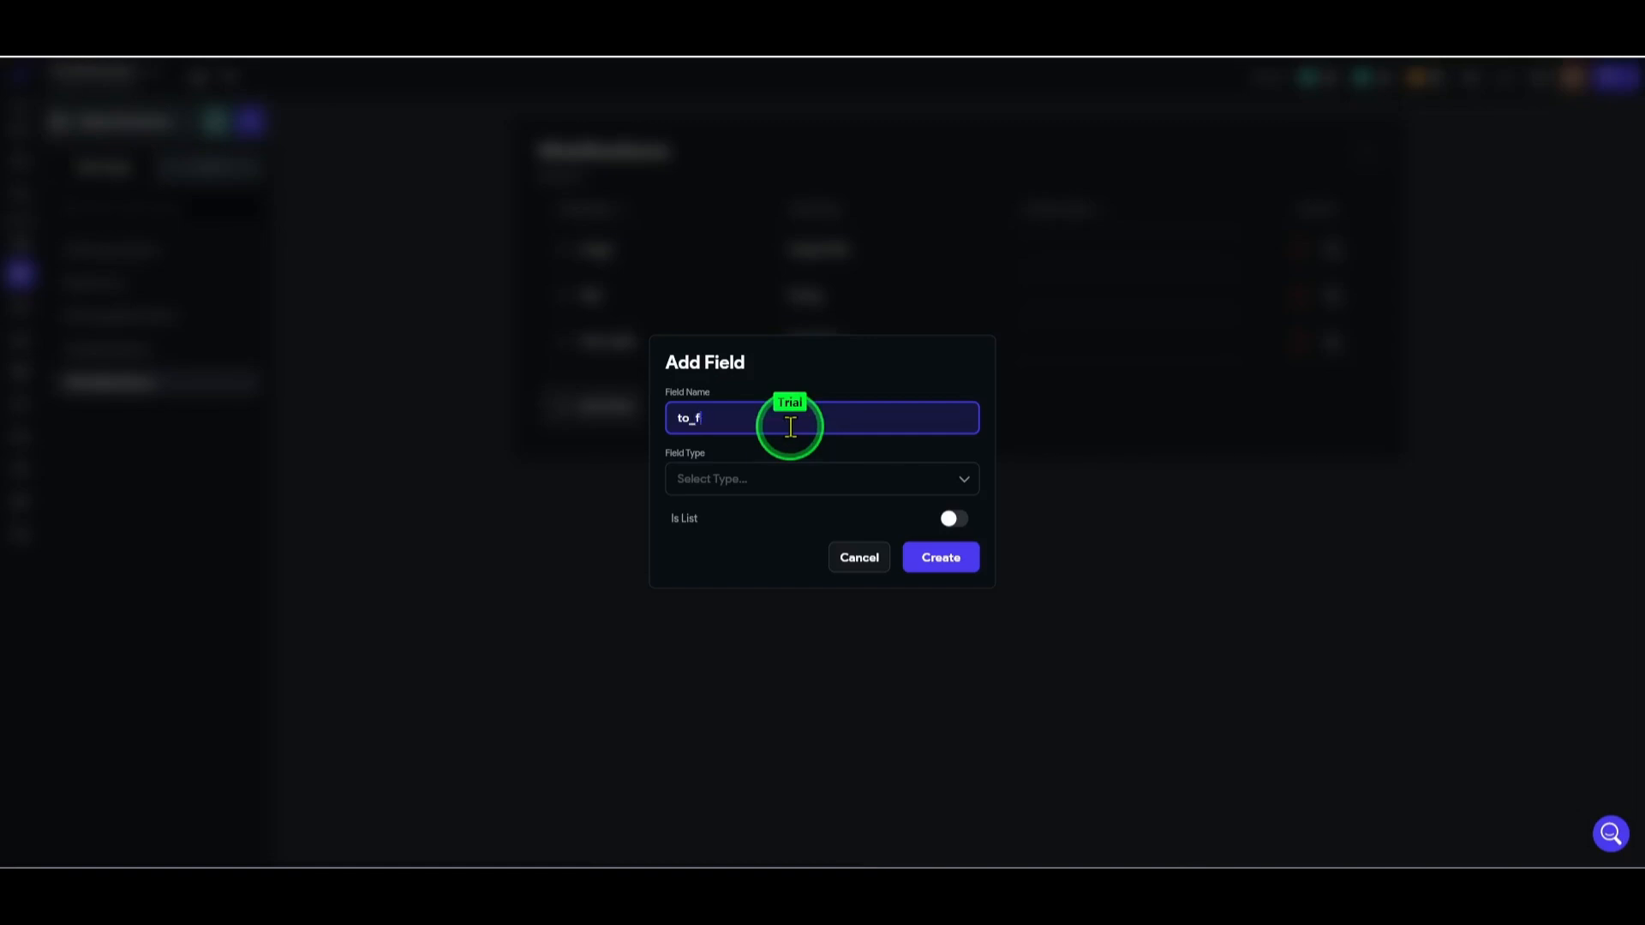
{"action": "type", "text": "to_date"}
{"action": "left_click", "coordinate": [762, 481]}
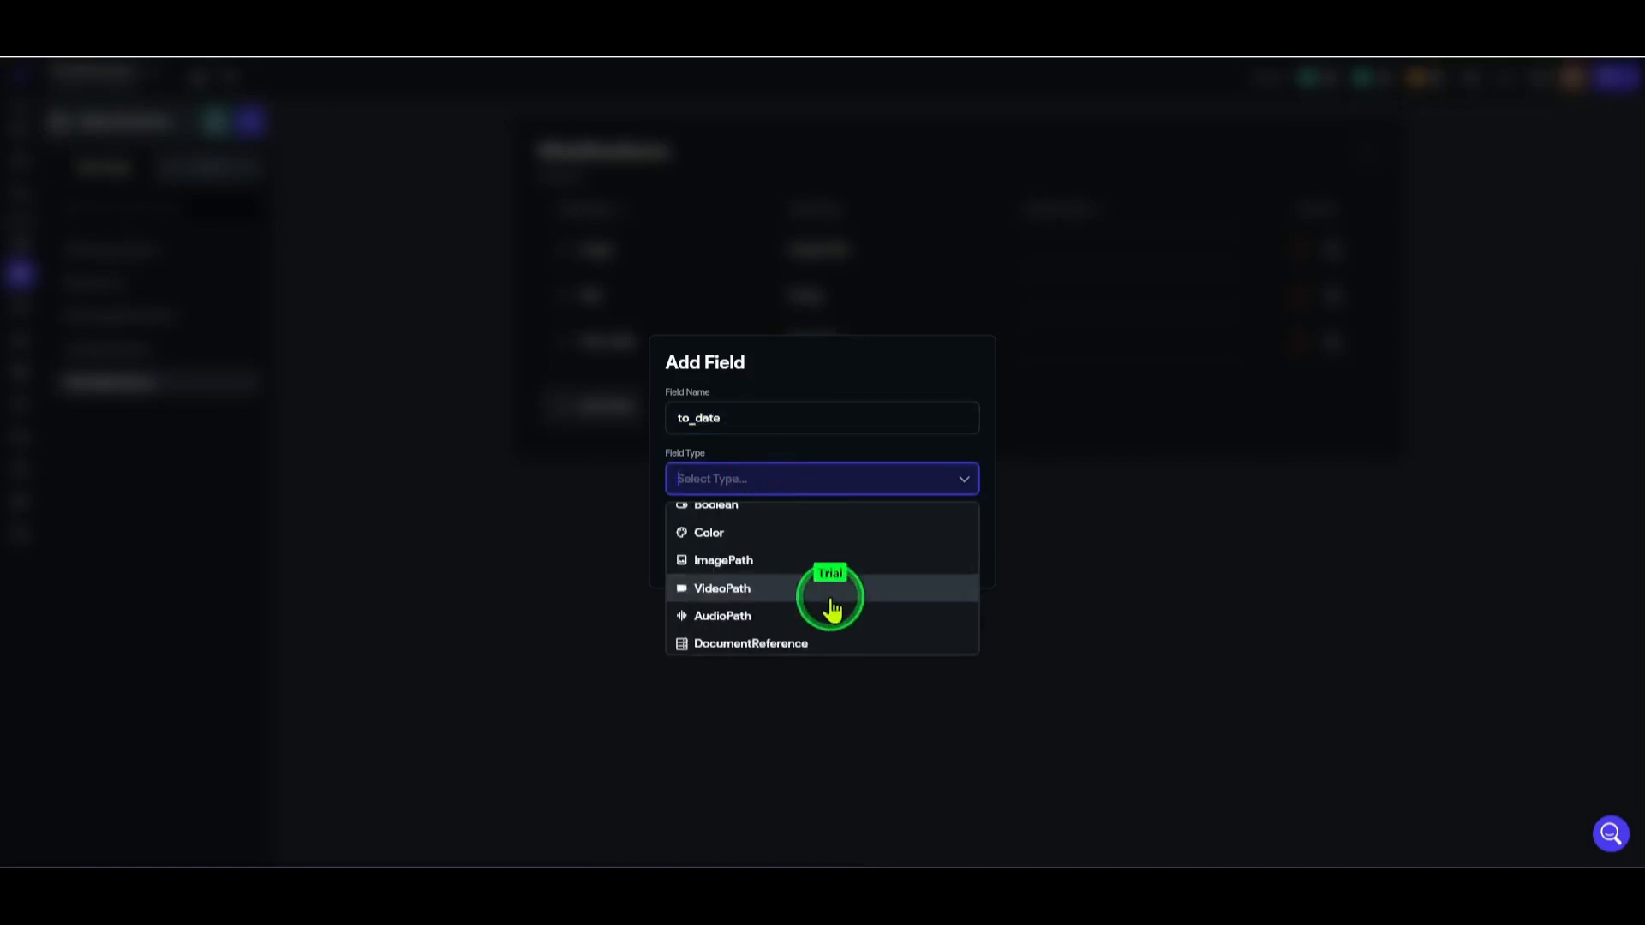
{"action": "scroll", "coordinate": [818, 599], "scroll_direction": "down", "scroll_amount": 3}
{"action": "left_click", "coordinate": [735, 558]}
{"action": "left_click", "coordinate": [946, 558]}
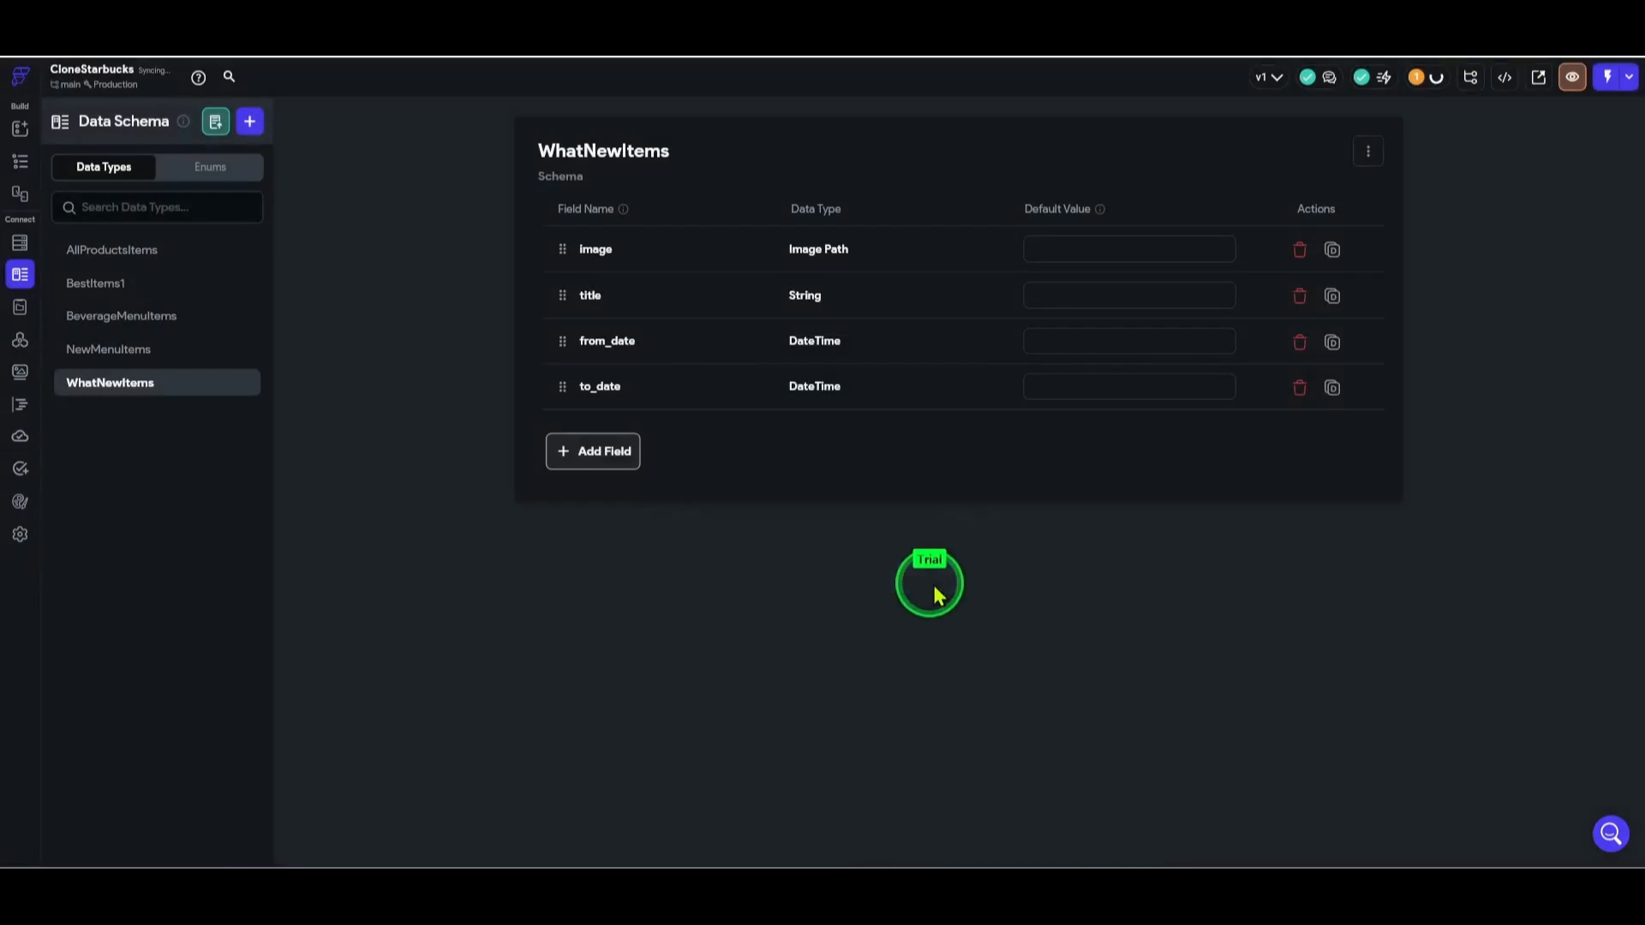
- Create a non-persisted app state variable named whatNewItems as a list of the WhatNewItems data type
{"action": "left_click", "coordinate": [20, 307]}
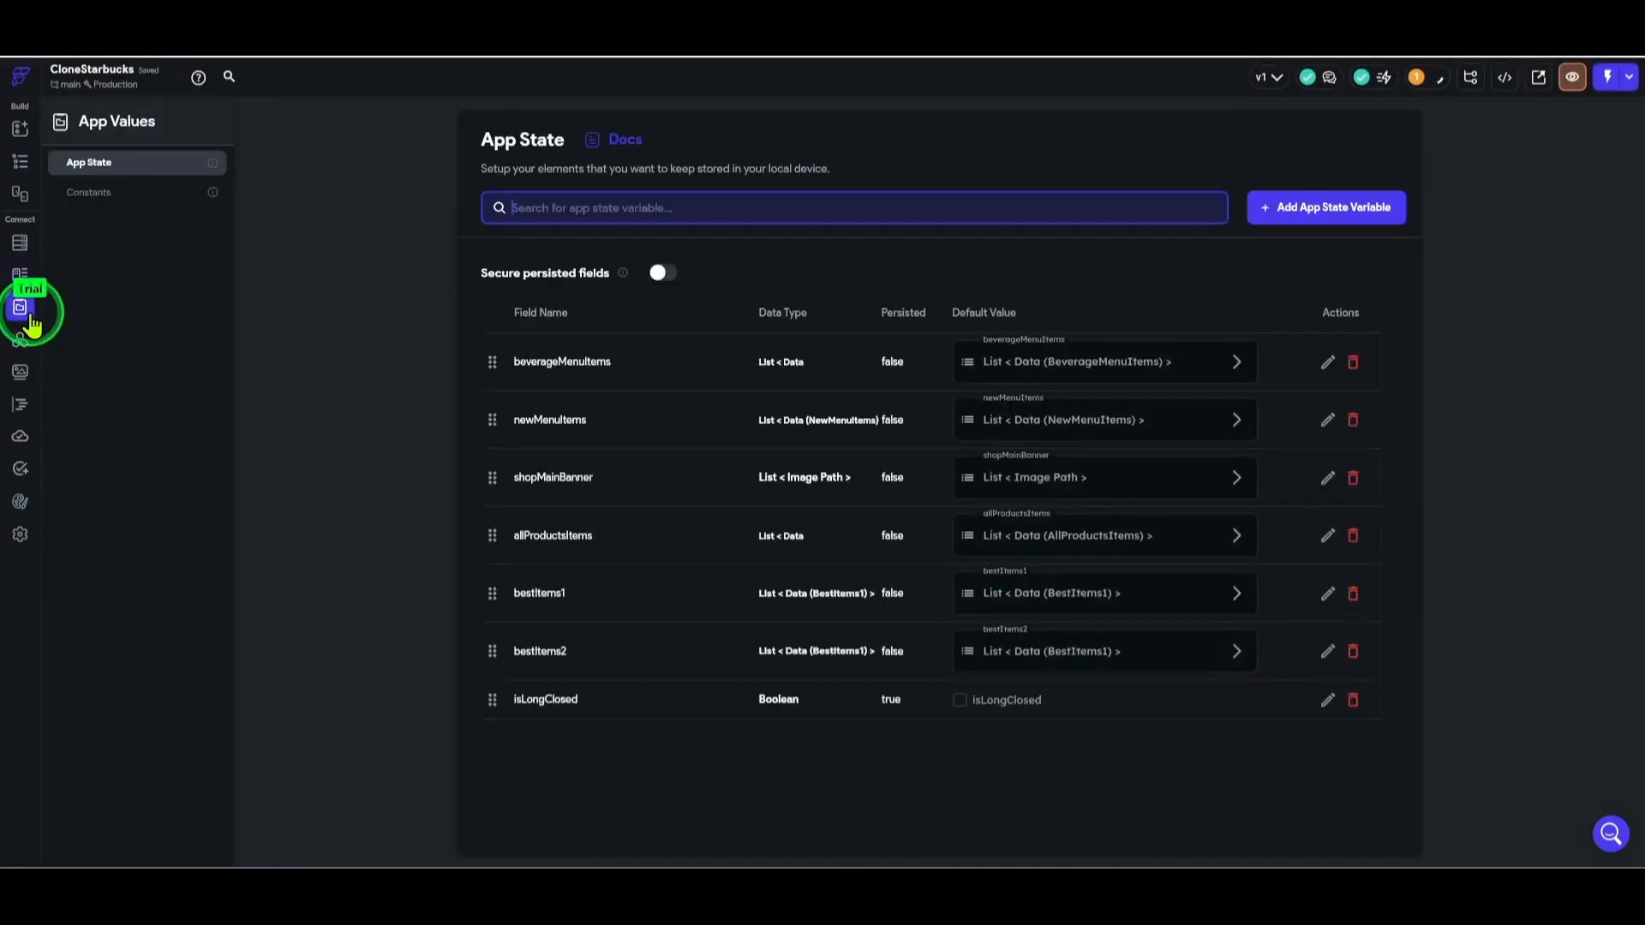
{"action": "left_click", "coordinate": [1363, 213]}
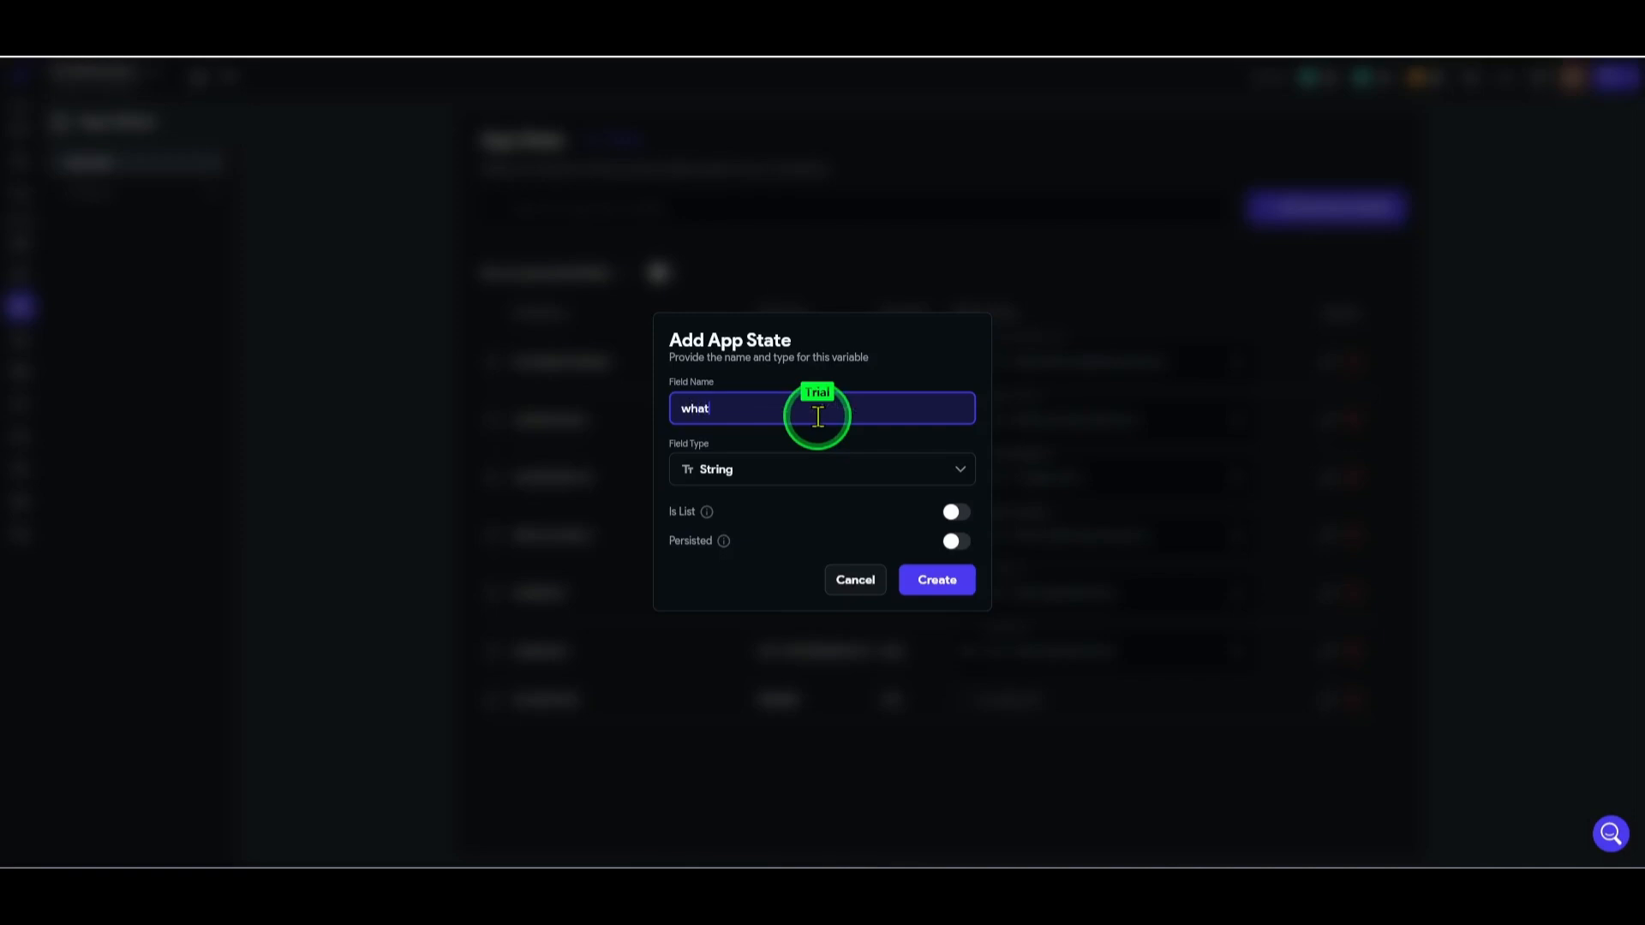
{"action": "type", "text": "whatNew"}
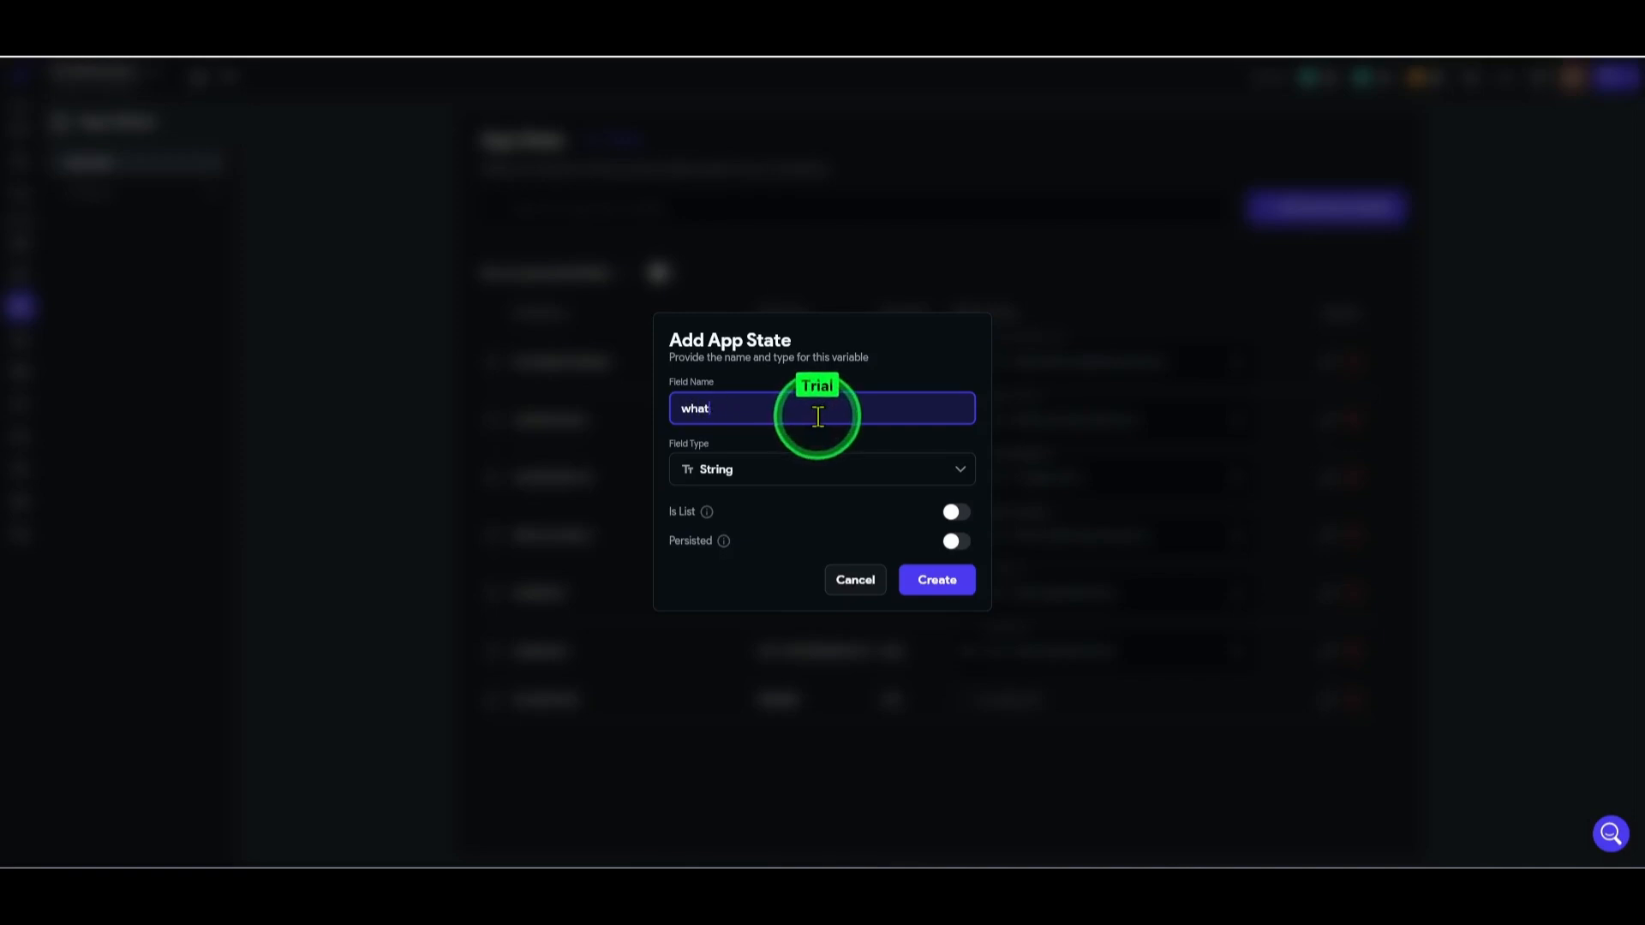
{"action": "type", "text": "n"}
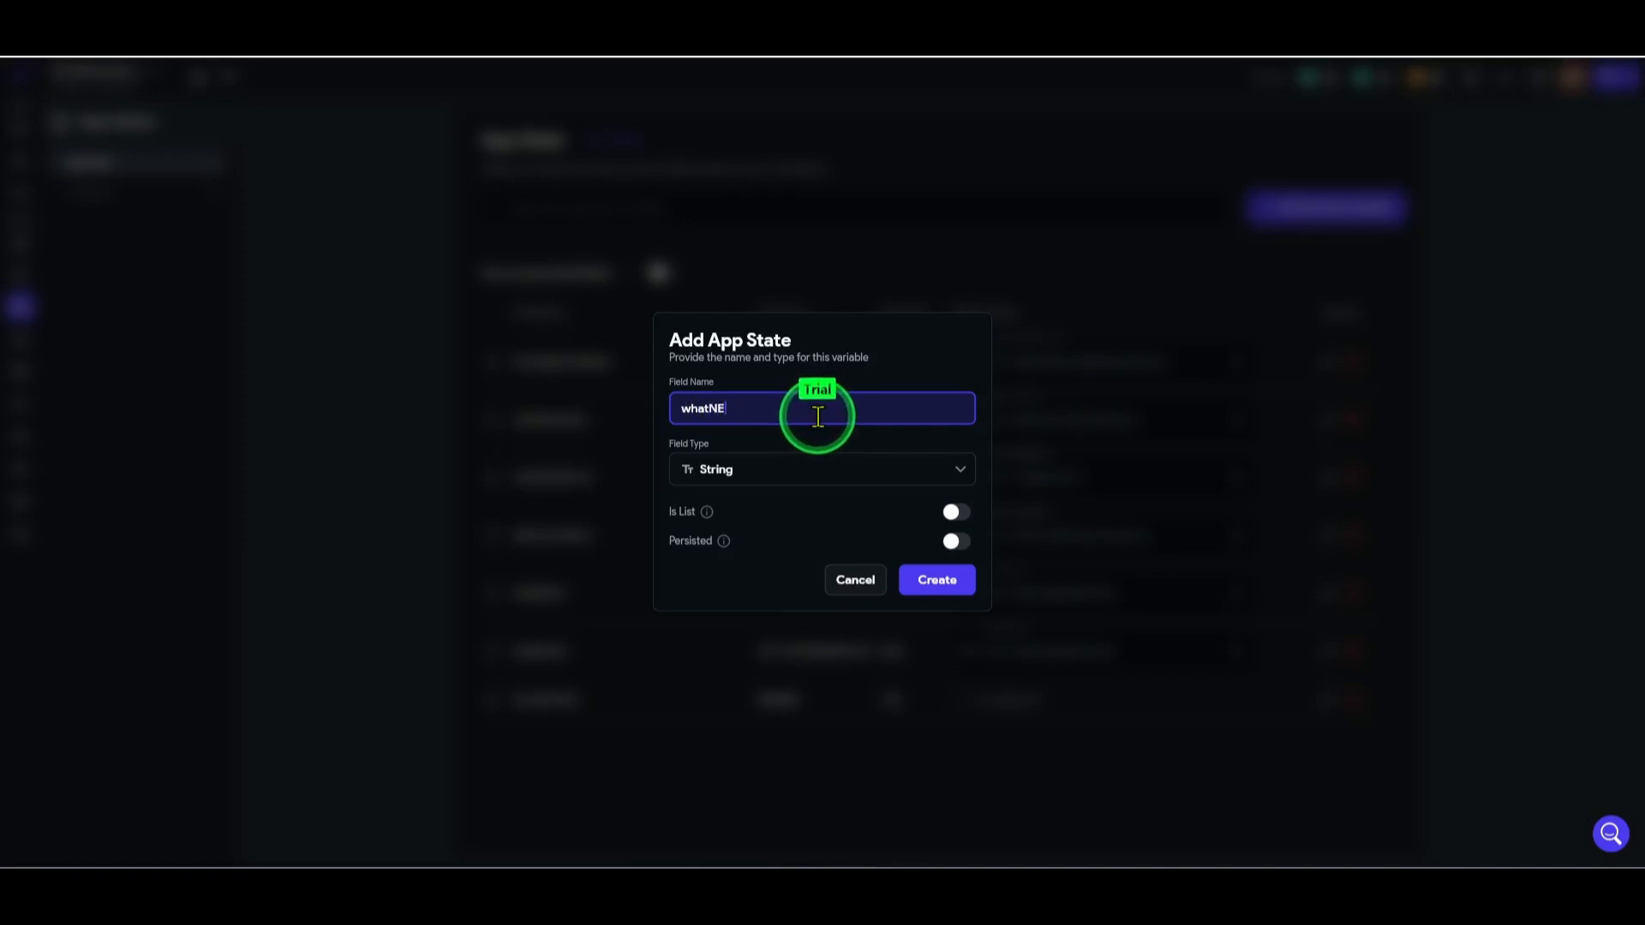
{"action": "type", "text": "wItems"}
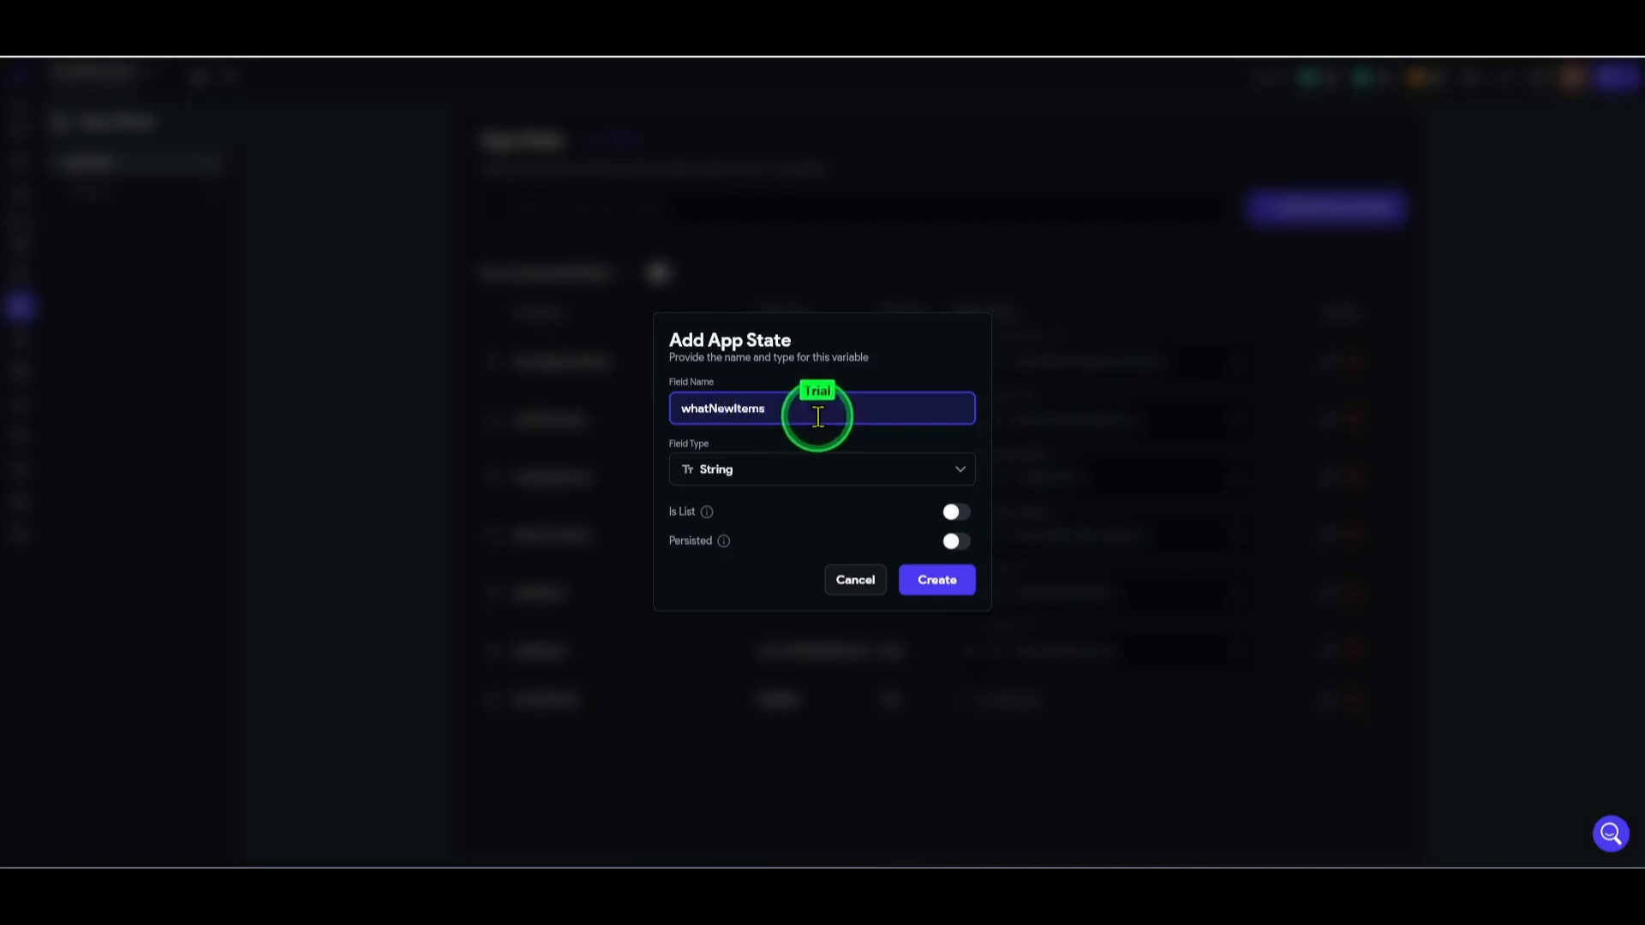
{"action": "left_click", "coordinate": [857, 478]}
{"action": "scroll", "coordinate": [883, 548], "scroll_direction": "down", "scroll_amount": 3}
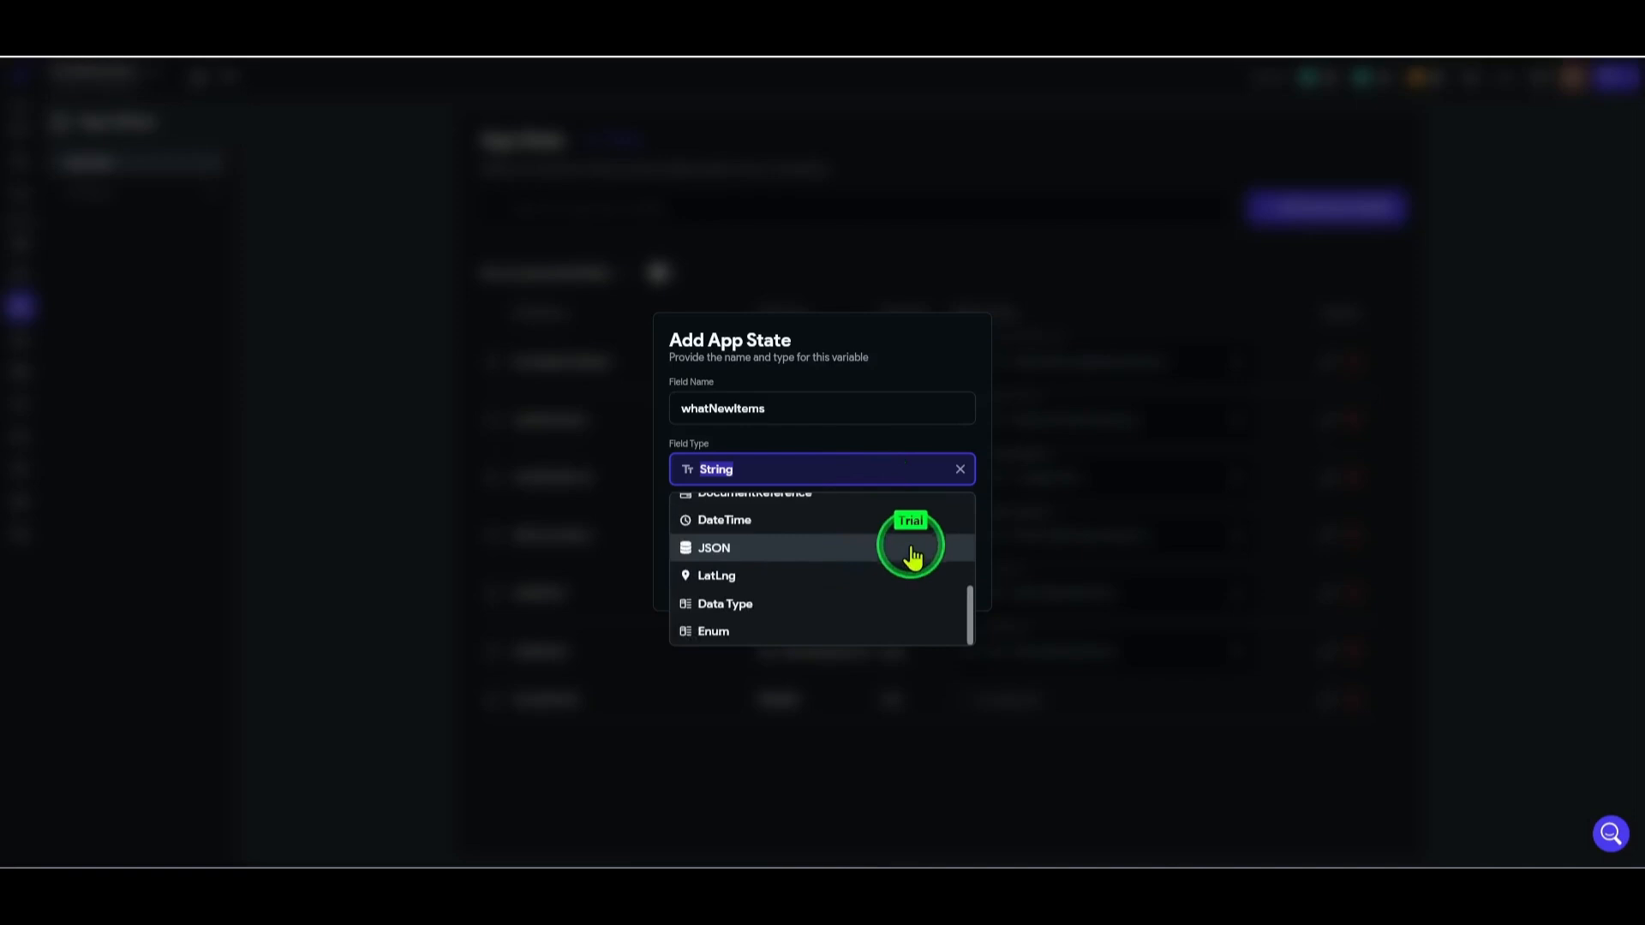
{"action": "left_click", "coordinate": [726, 603]}
{"action": "left_click", "coordinate": [808, 491]}
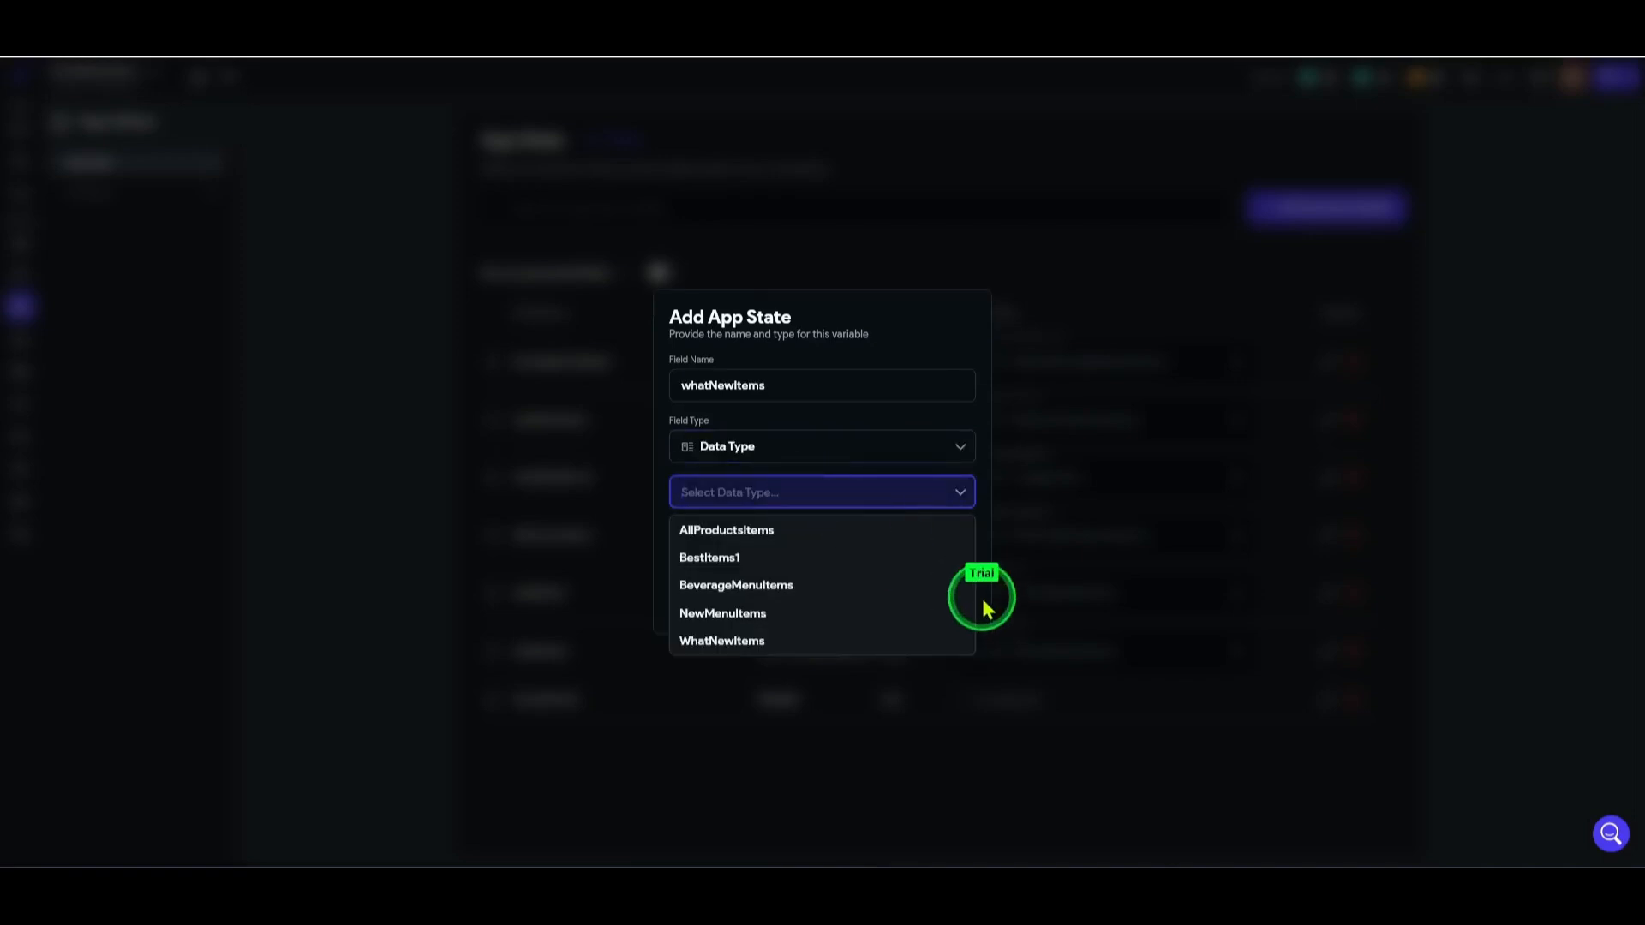
{"action": "left_click", "coordinate": [745, 642]}
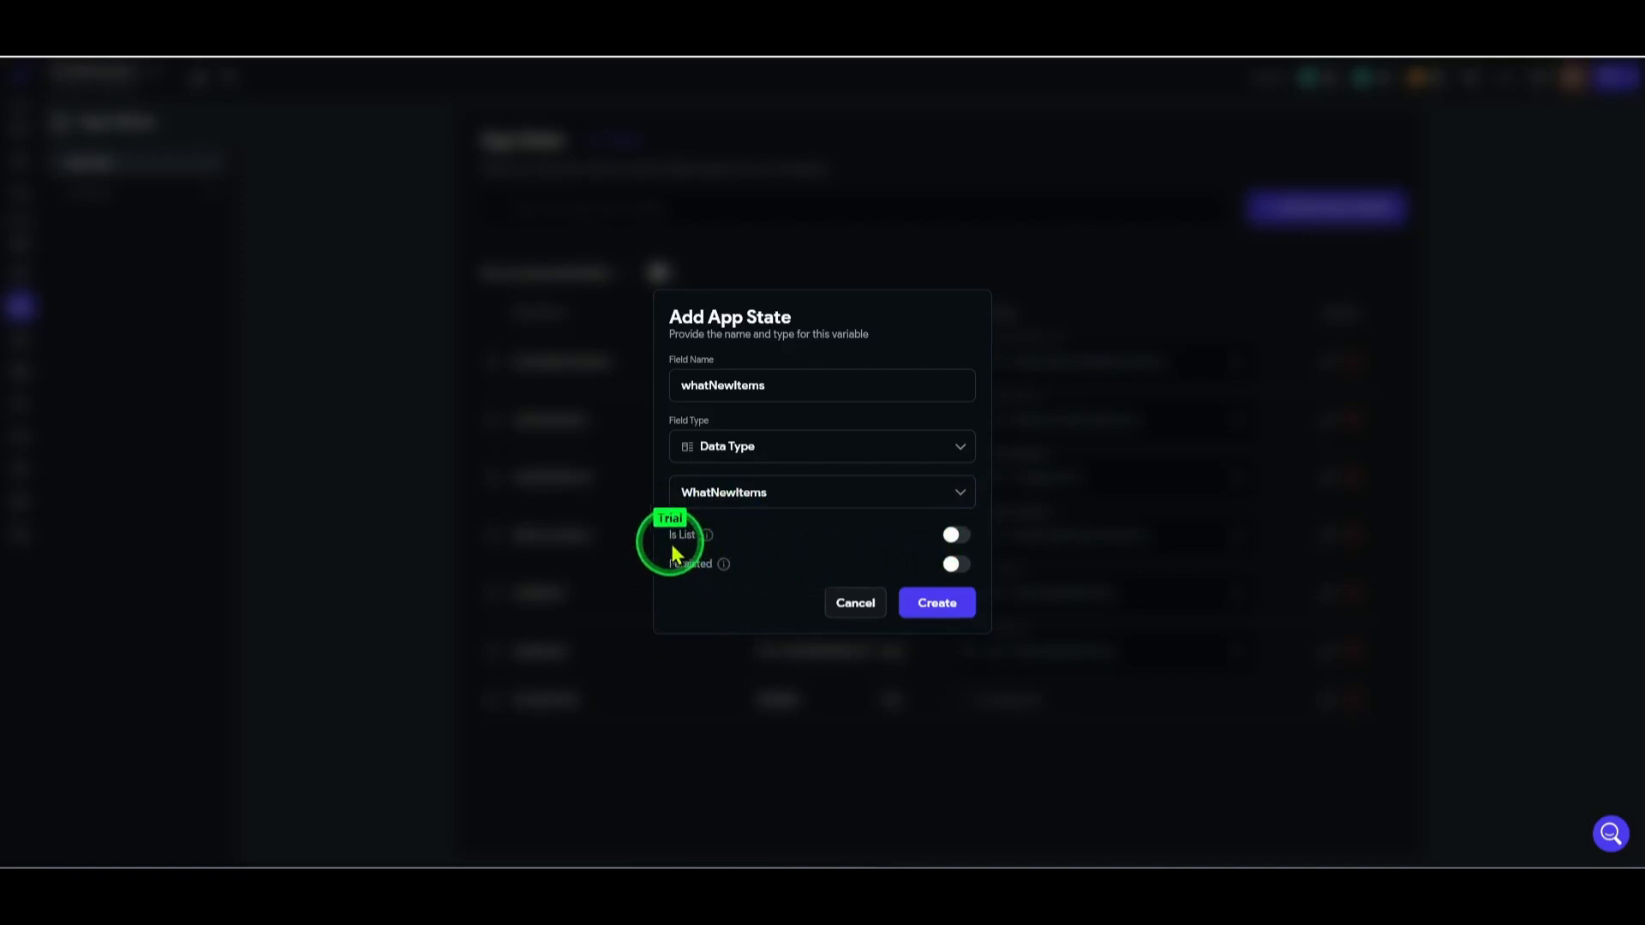
{"action": "left_click", "coordinate": [956, 535]}
{"action": "left_click", "coordinate": [957, 610]}
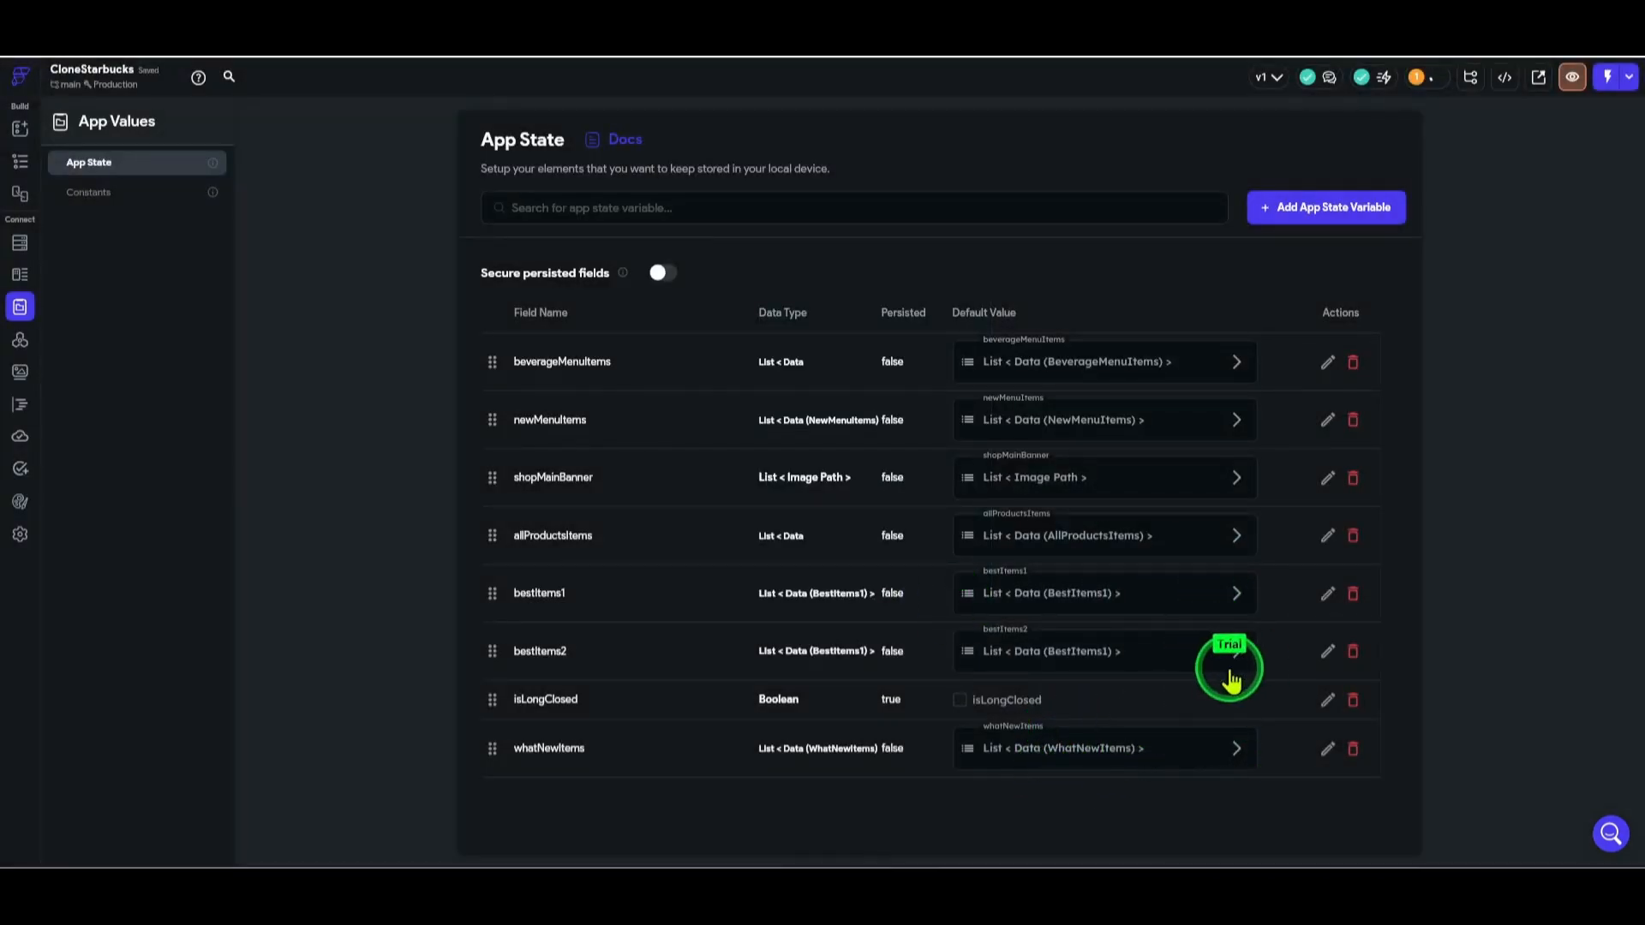
- Check the news entries in the reference screenshot 1.jpg and add a first default item to the whatNewItems variable
{"action": "left_click", "coordinate": [1013, 758]}
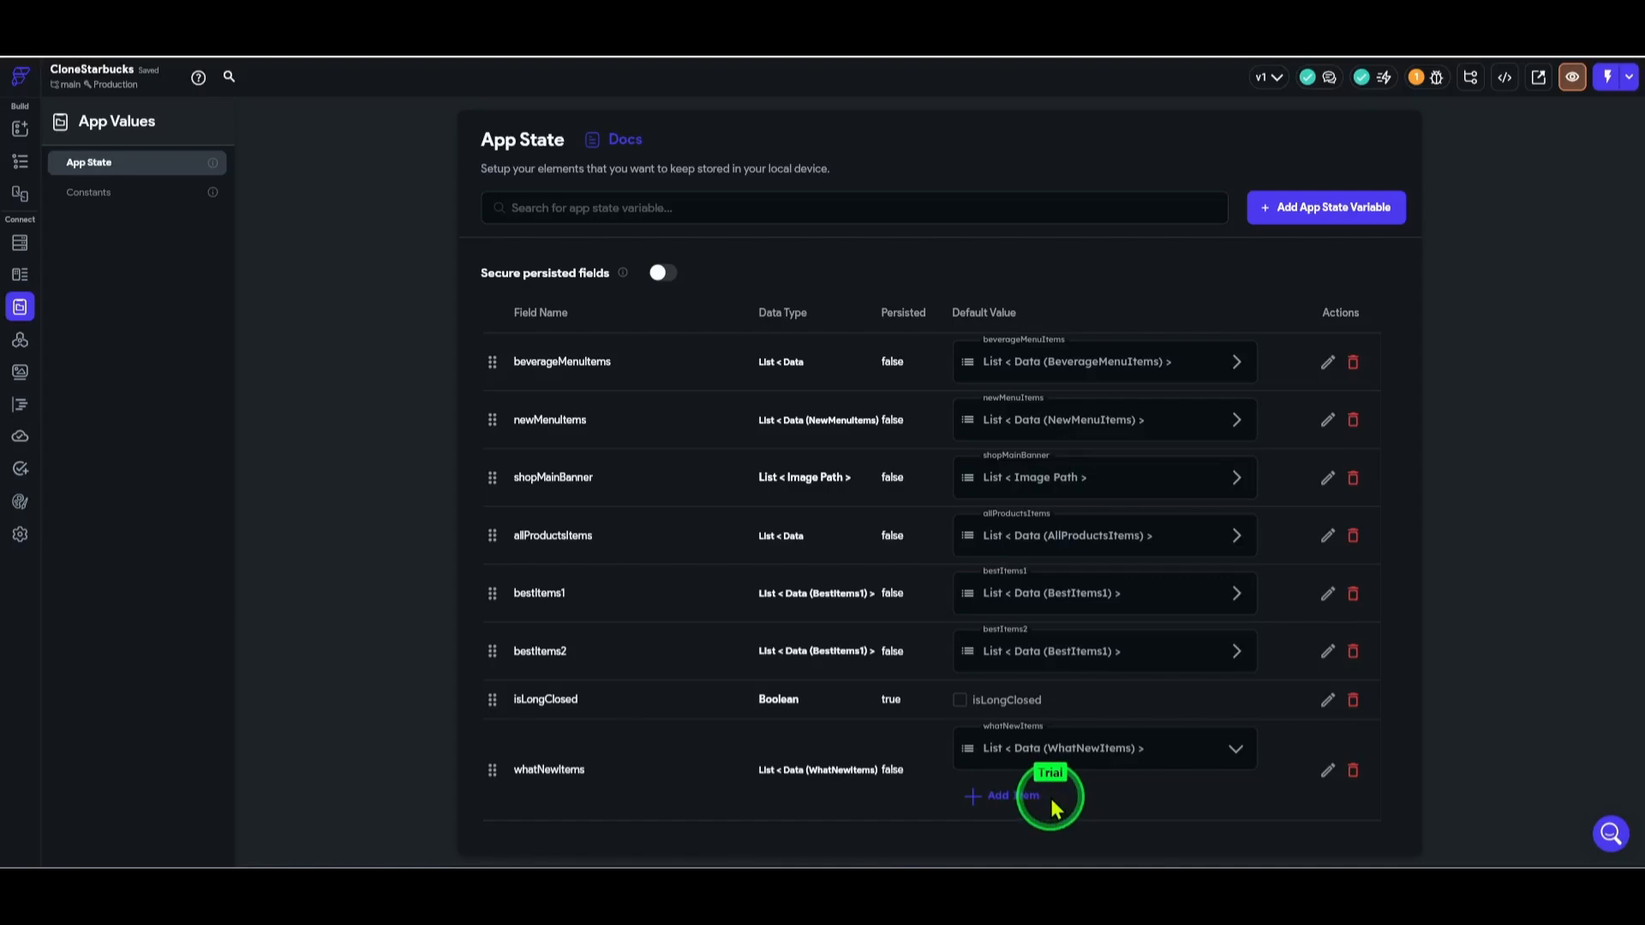
{"action": "mouse_move", "coordinate": [1228, 867]}
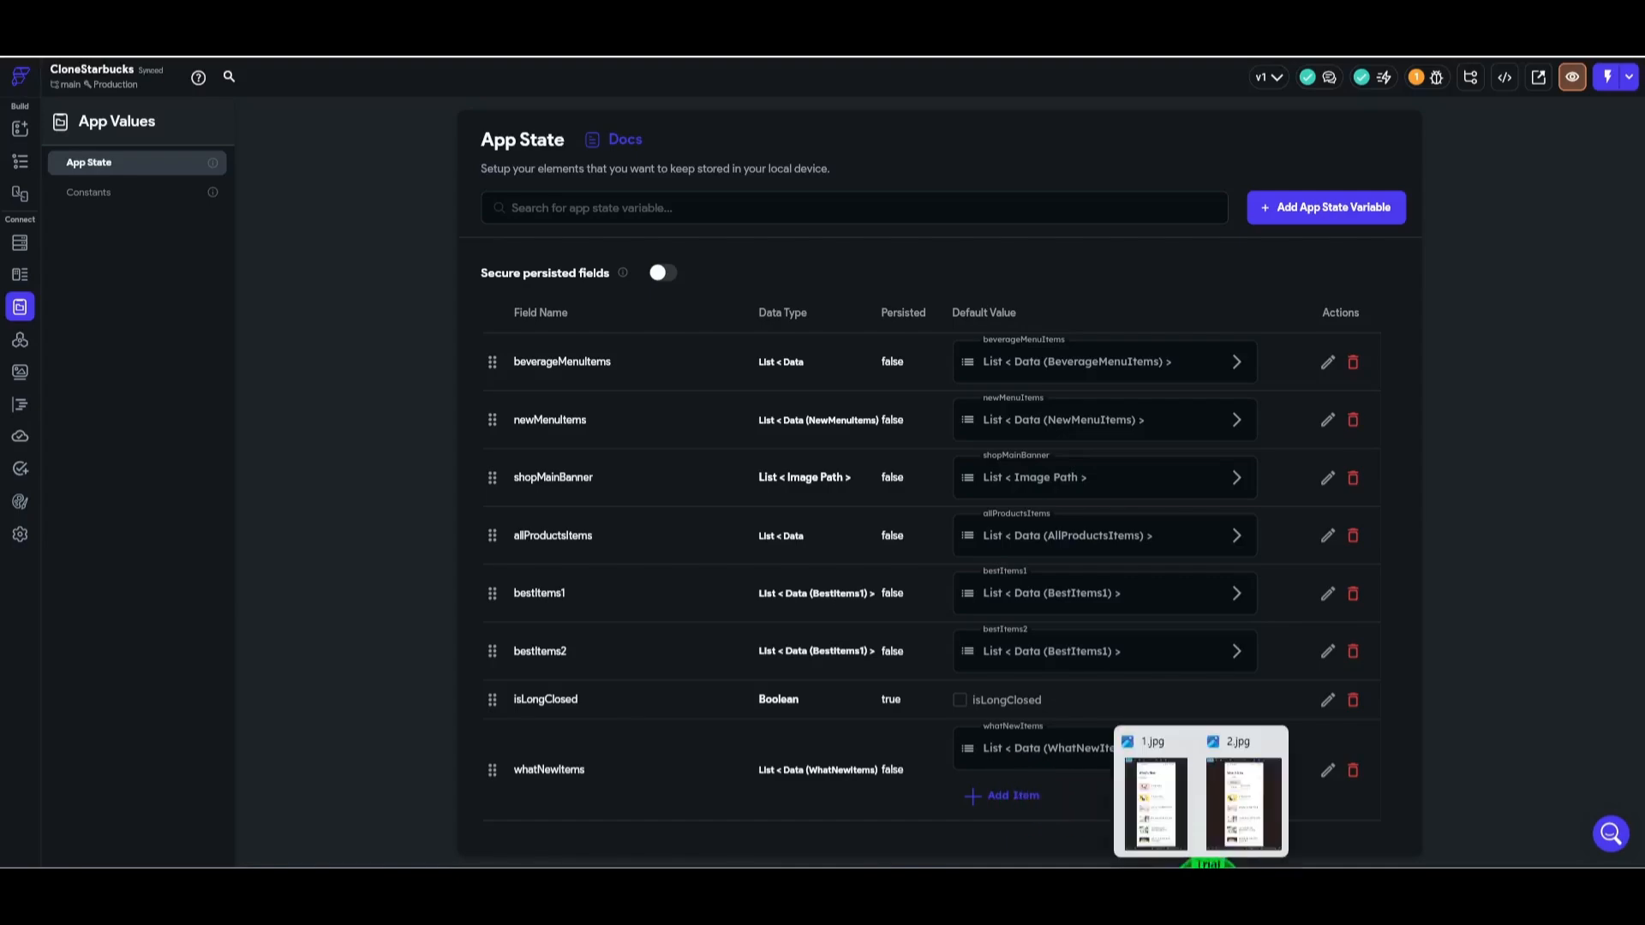
{"action": "left_click", "coordinate": [1160, 819]}
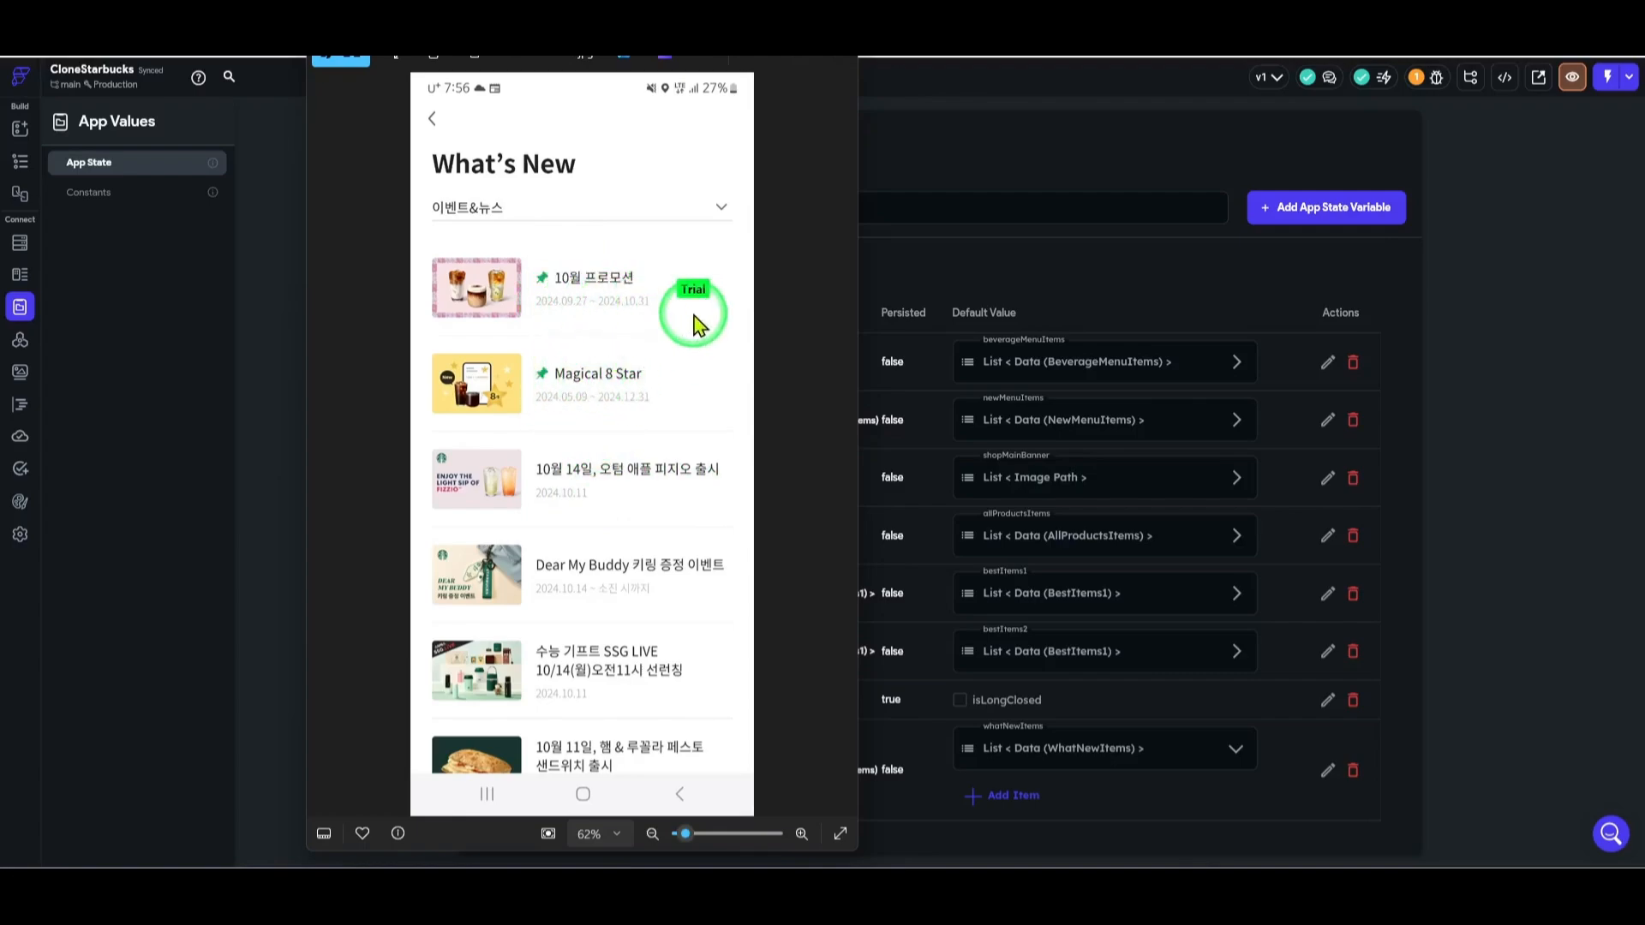
{"action": "left_click", "coordinate": [761, 45]}
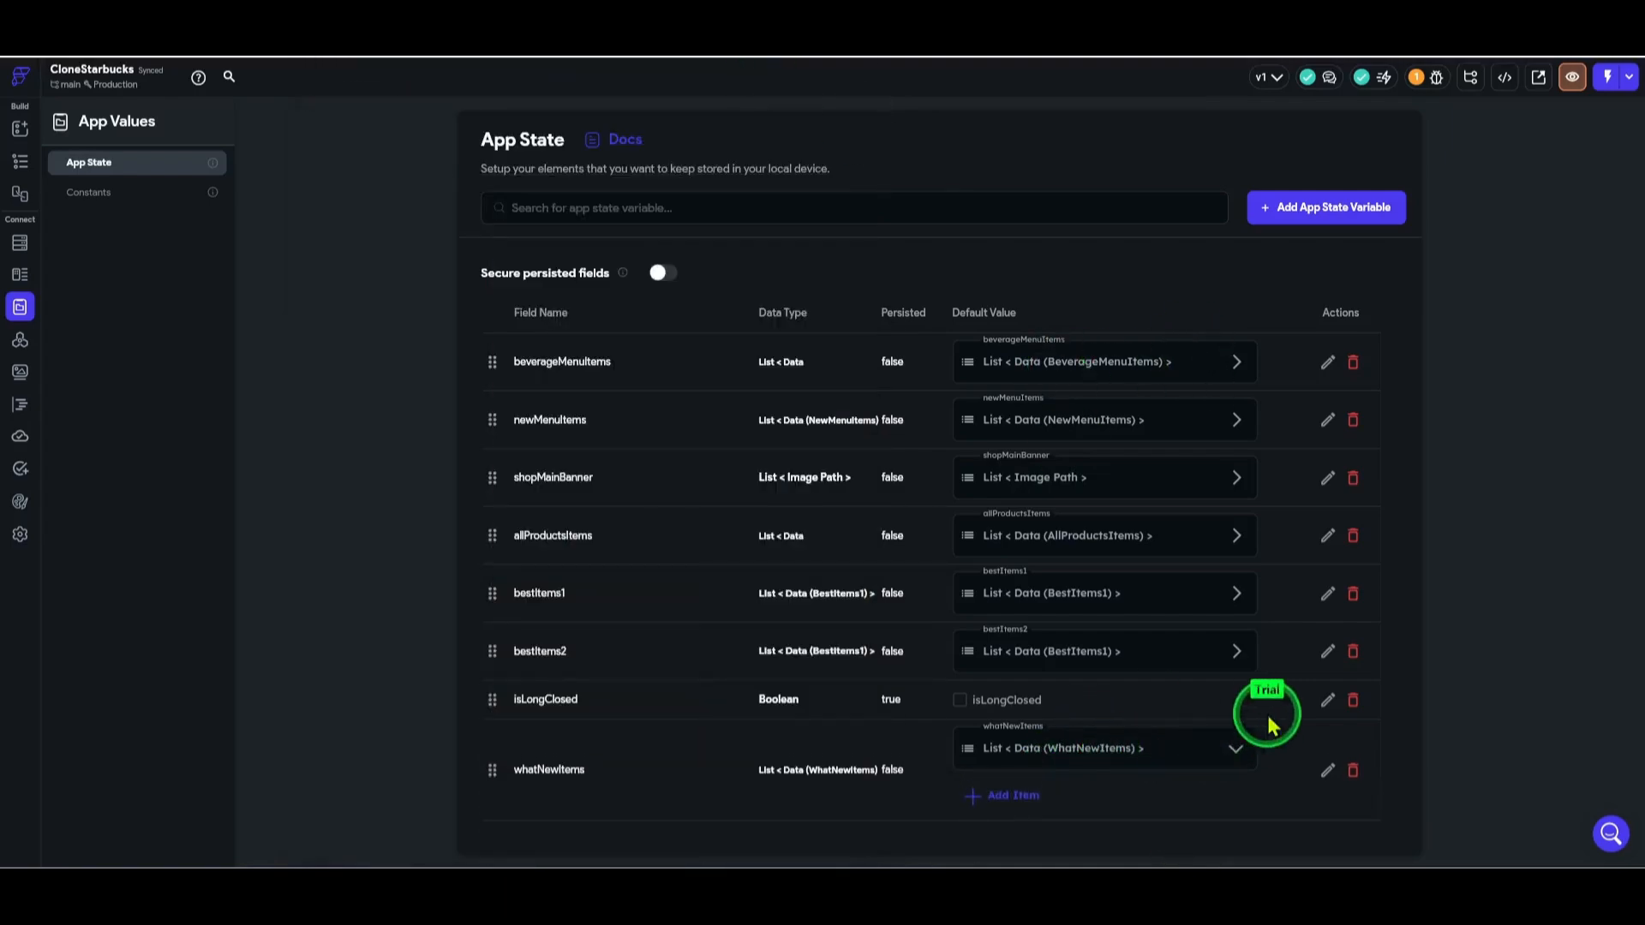
{"action": "left_click", "coordinate": [1024, 797]}
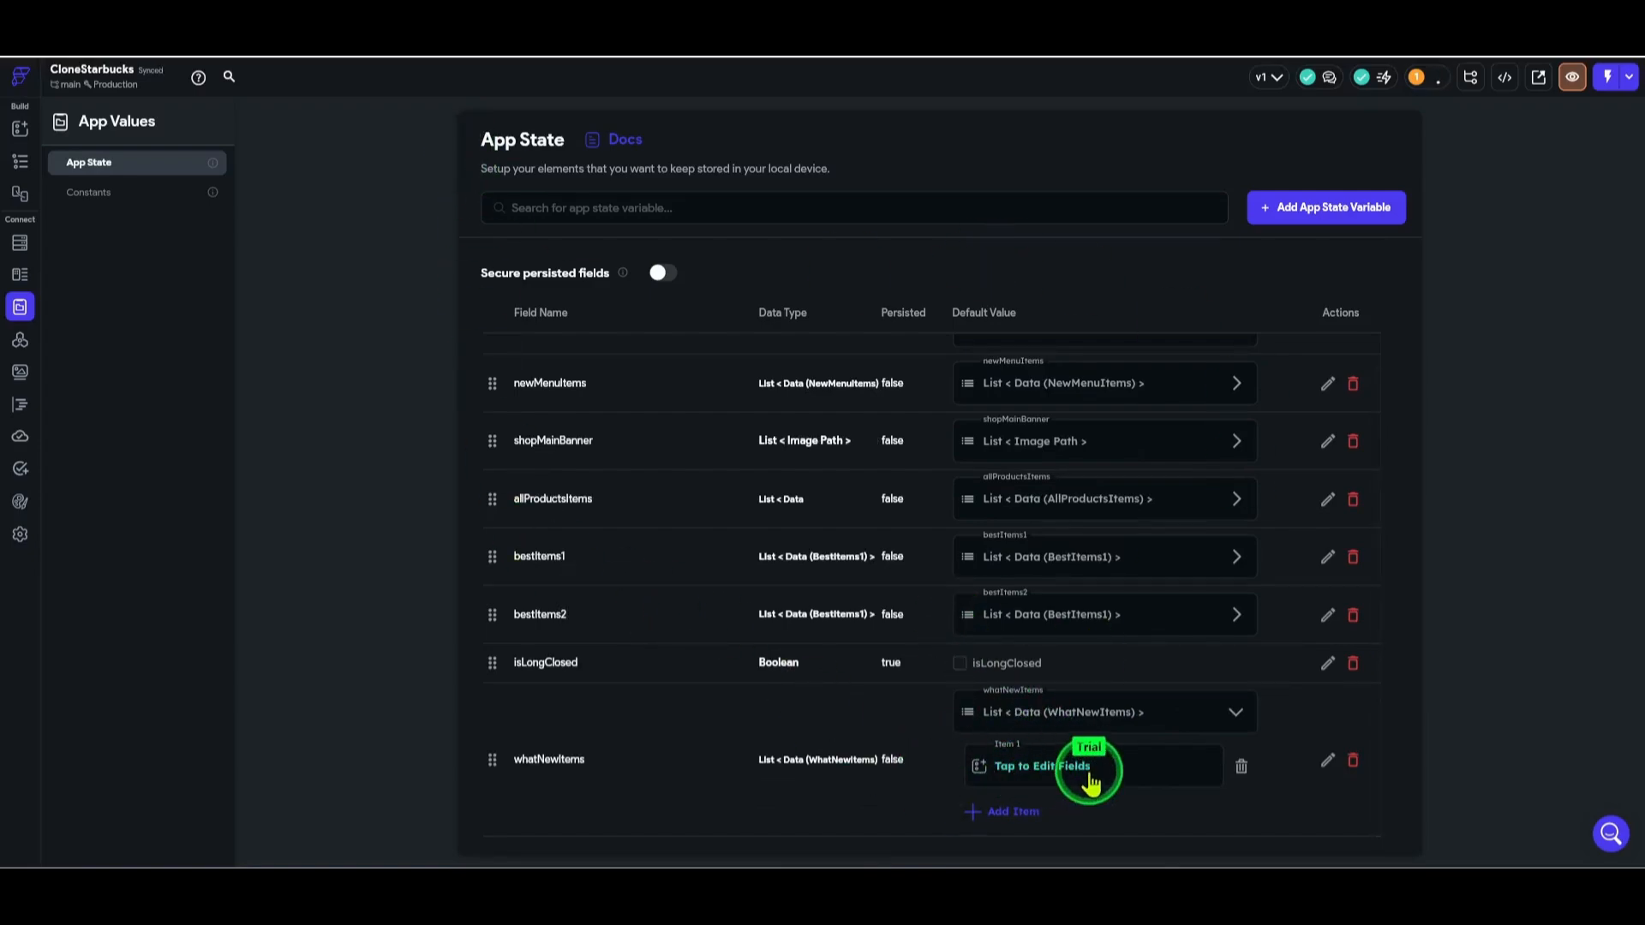
- Set the title of the first whatNewItems default item to "스타벅스 신규 메뉴 출시" and save its data
{"action": "left_click", "coordinate": [1090, 781]}
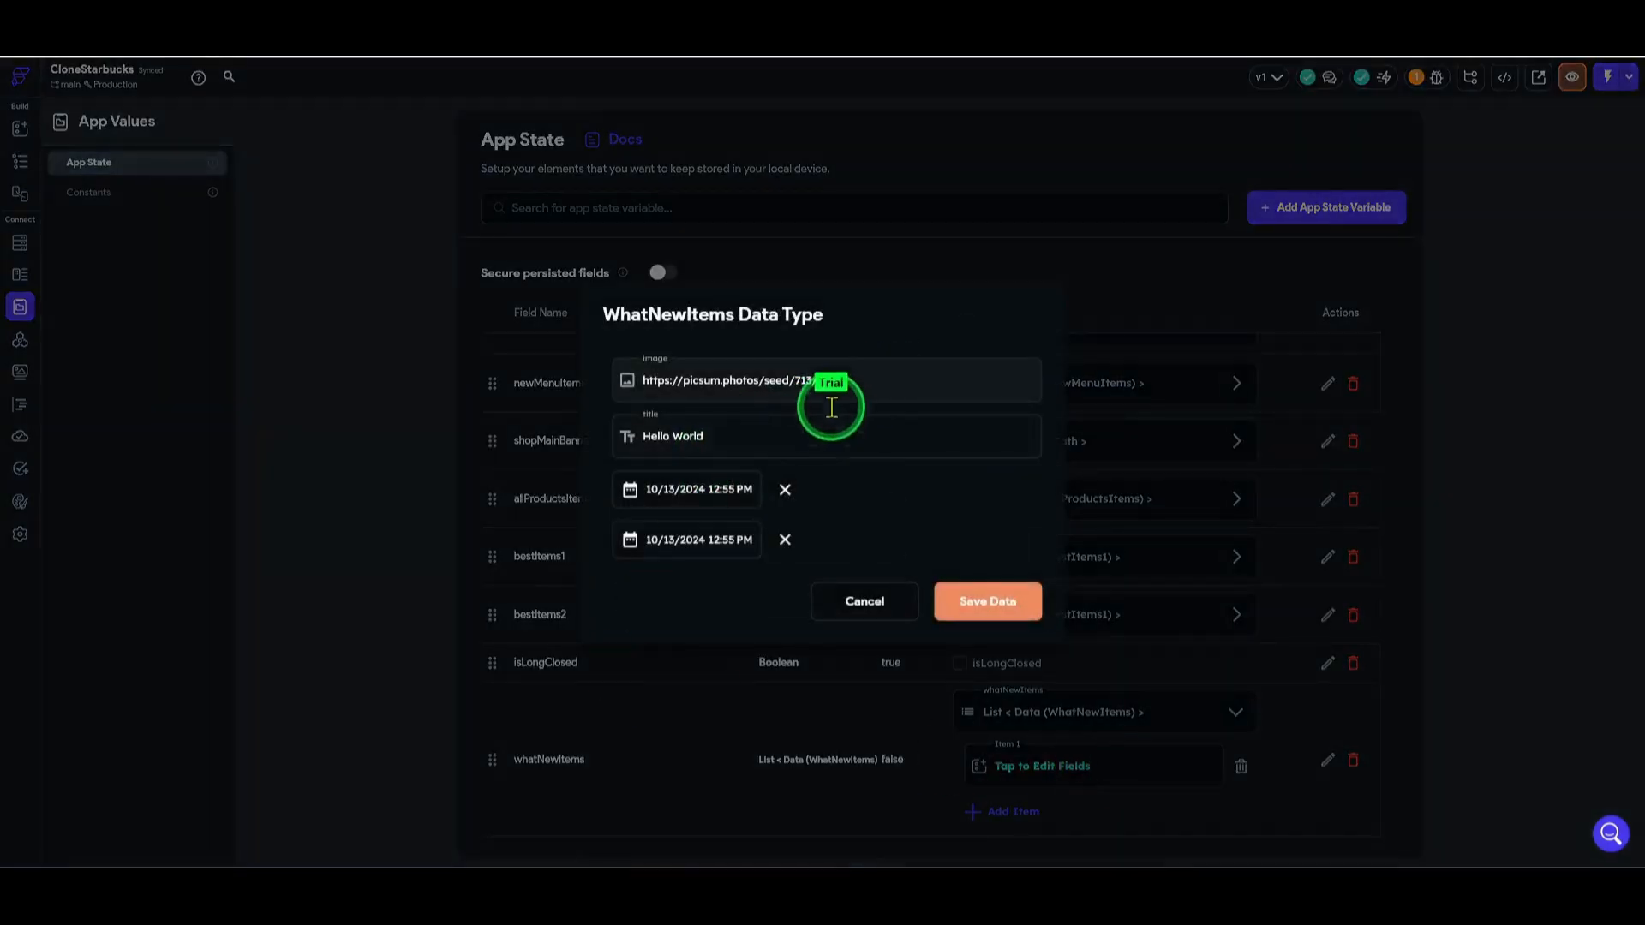
{"action": "left_click_drag", "start_coordinate": [831, 433], "coordinate": [539, 448]}
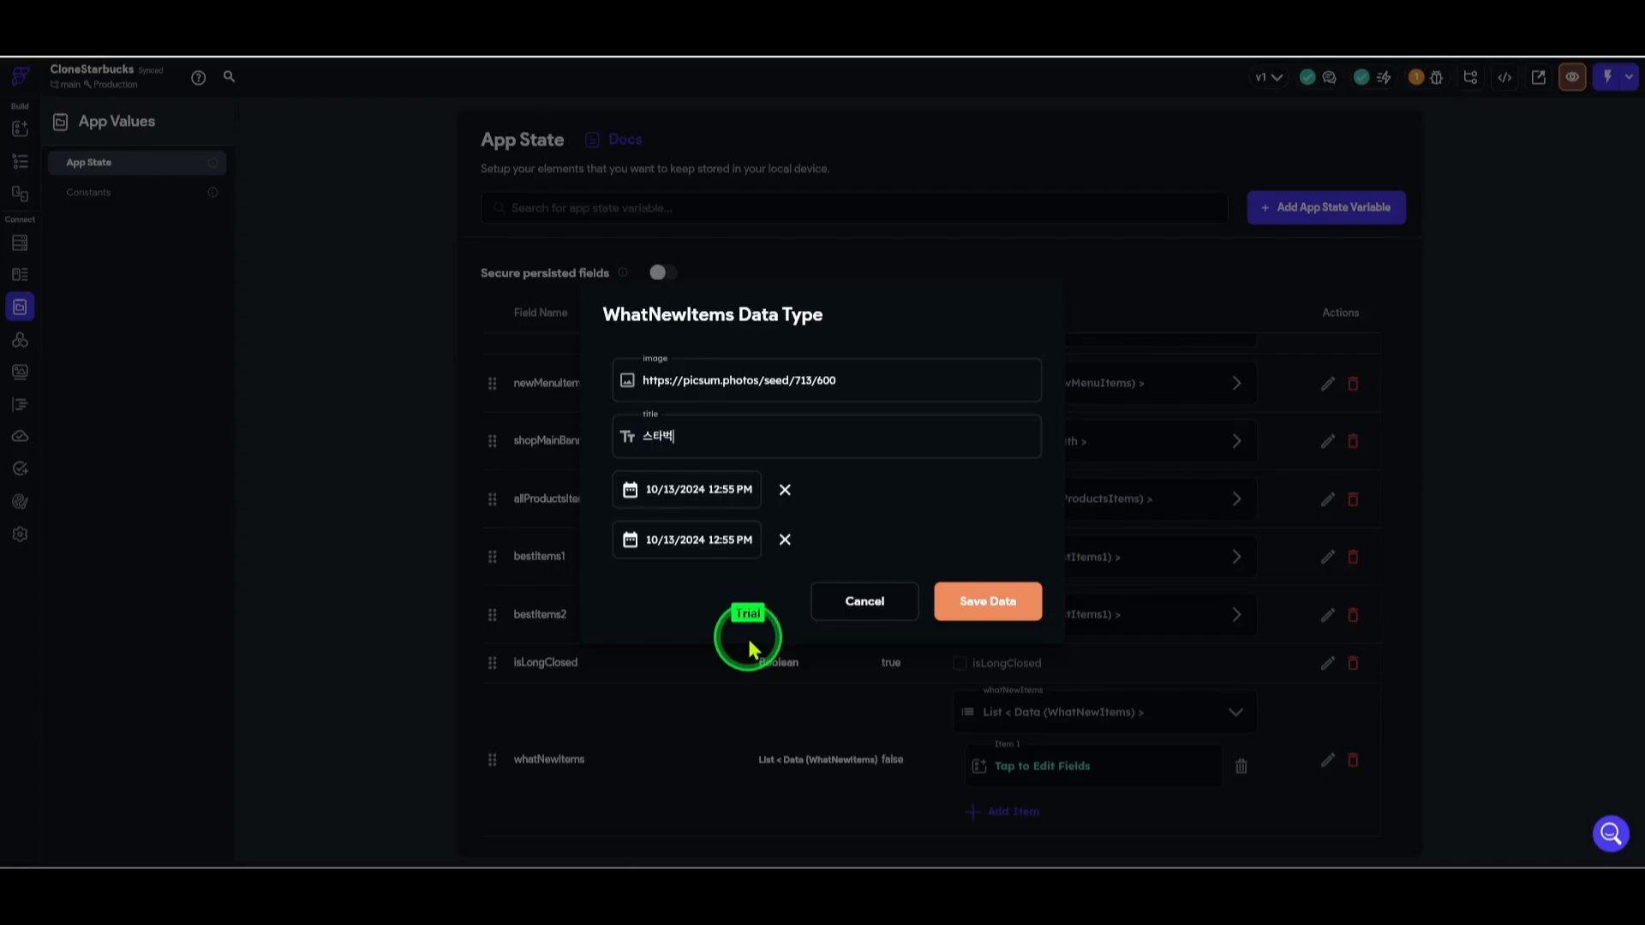
{"action": "type", "text": "스타벅스 신규 메뉴 출시"}
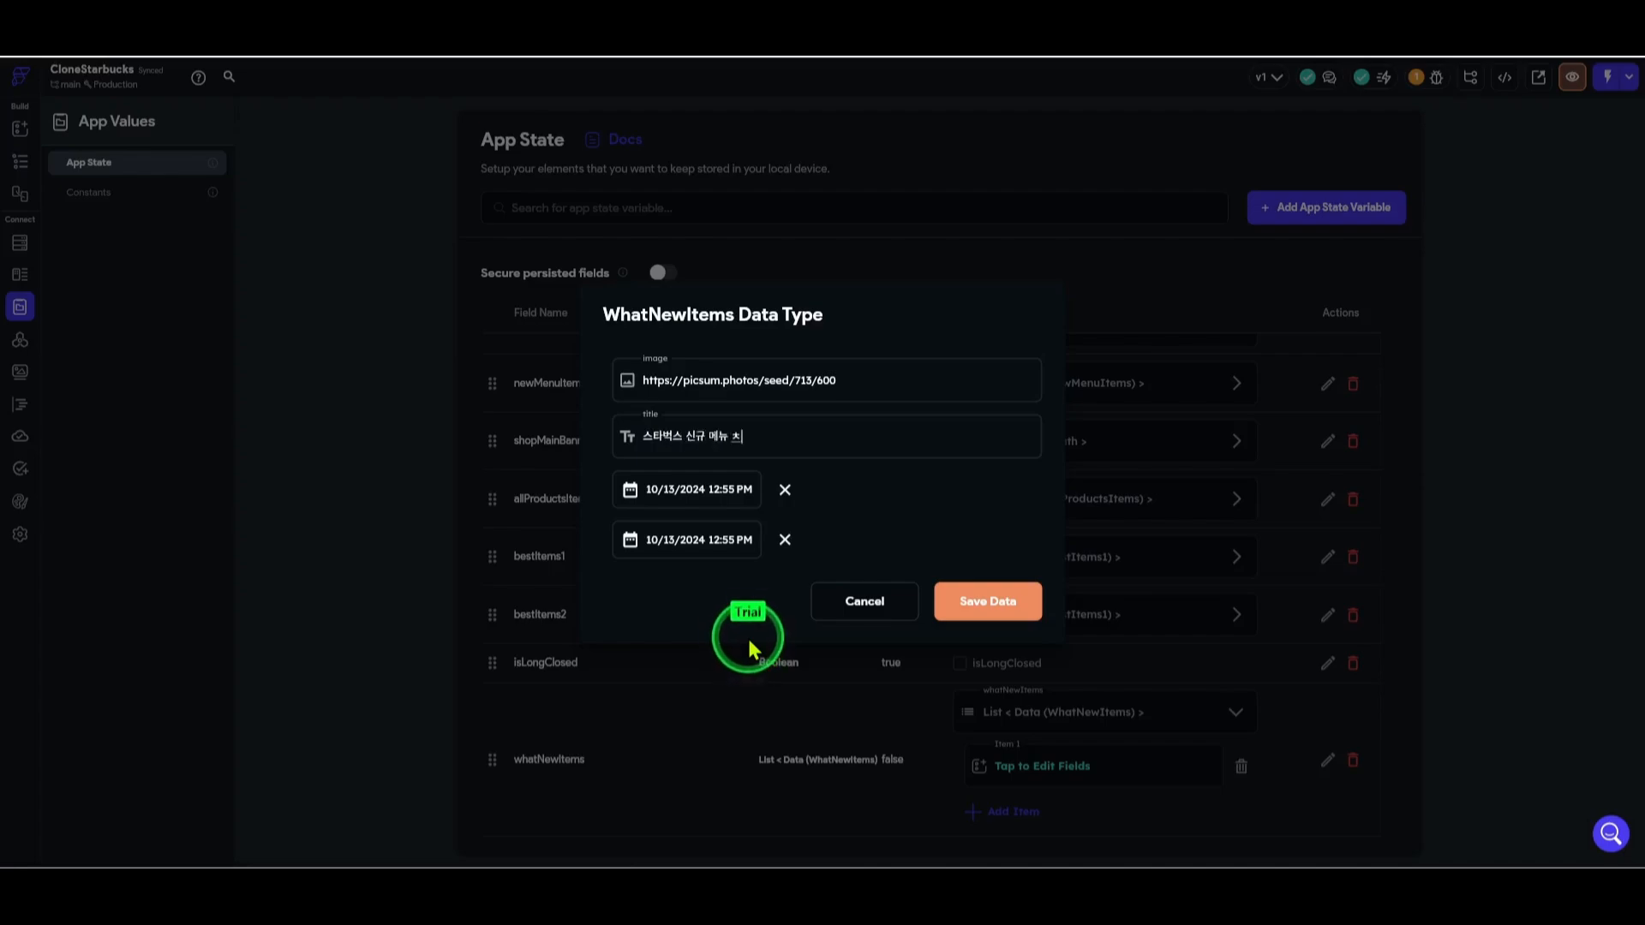
{"action": "left_click", "coordinate": [1024, 601]}
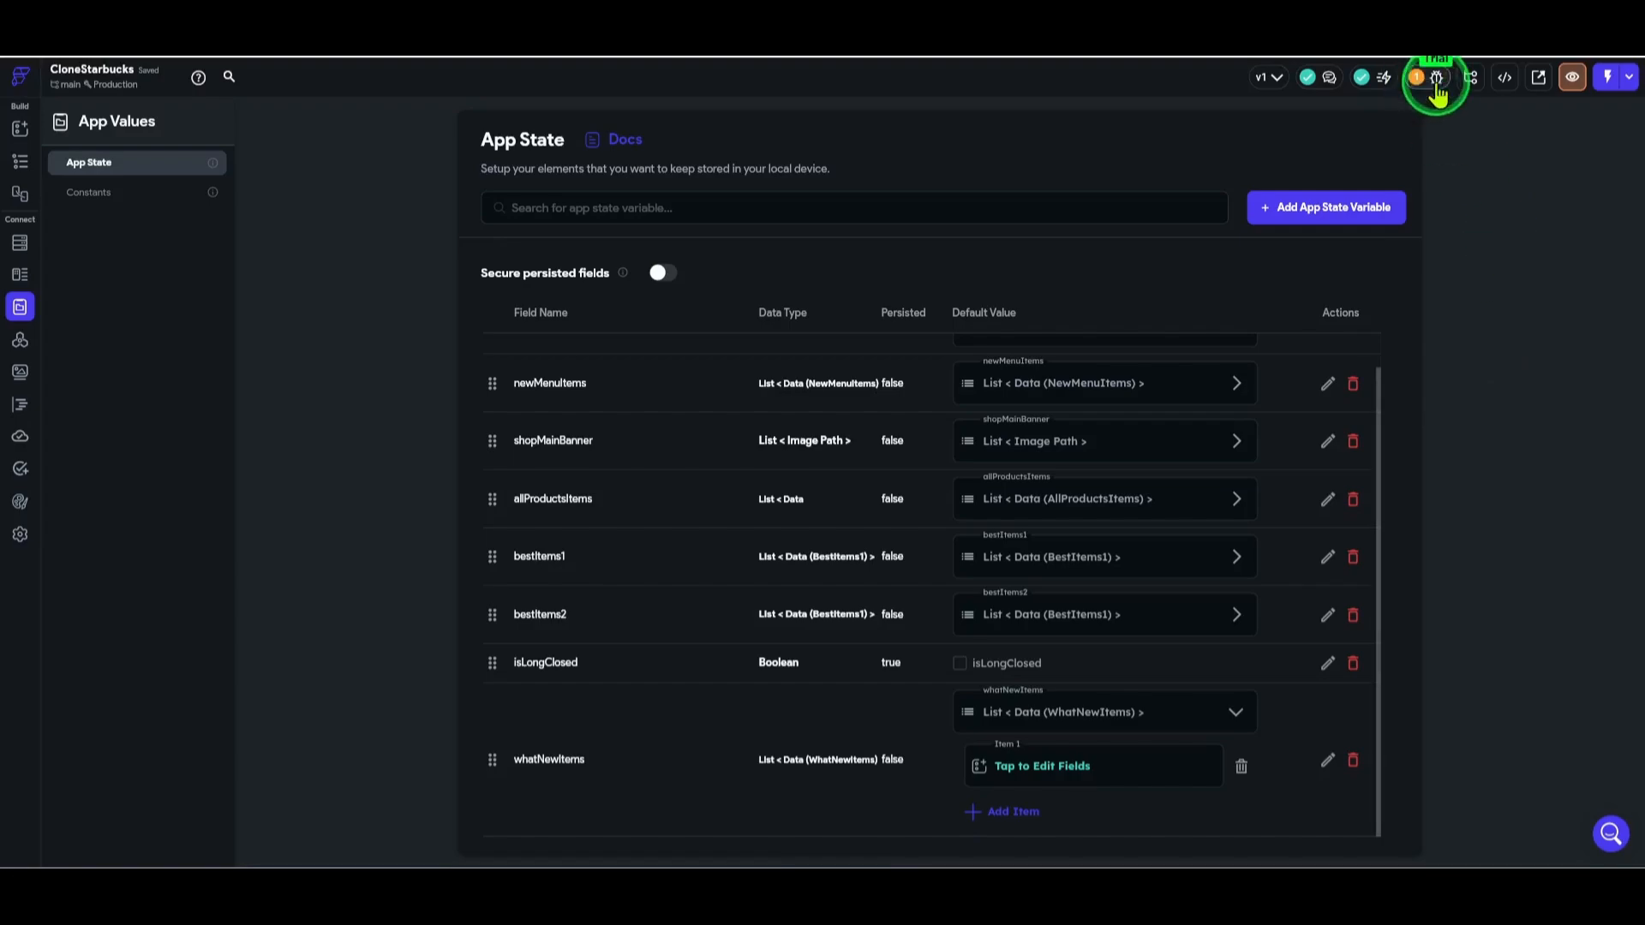
- Reload the App State variables by way of the page builder and add ten default items to the whatNewItems variable
{"action": "left_click", "coordinate": [22, 160]}
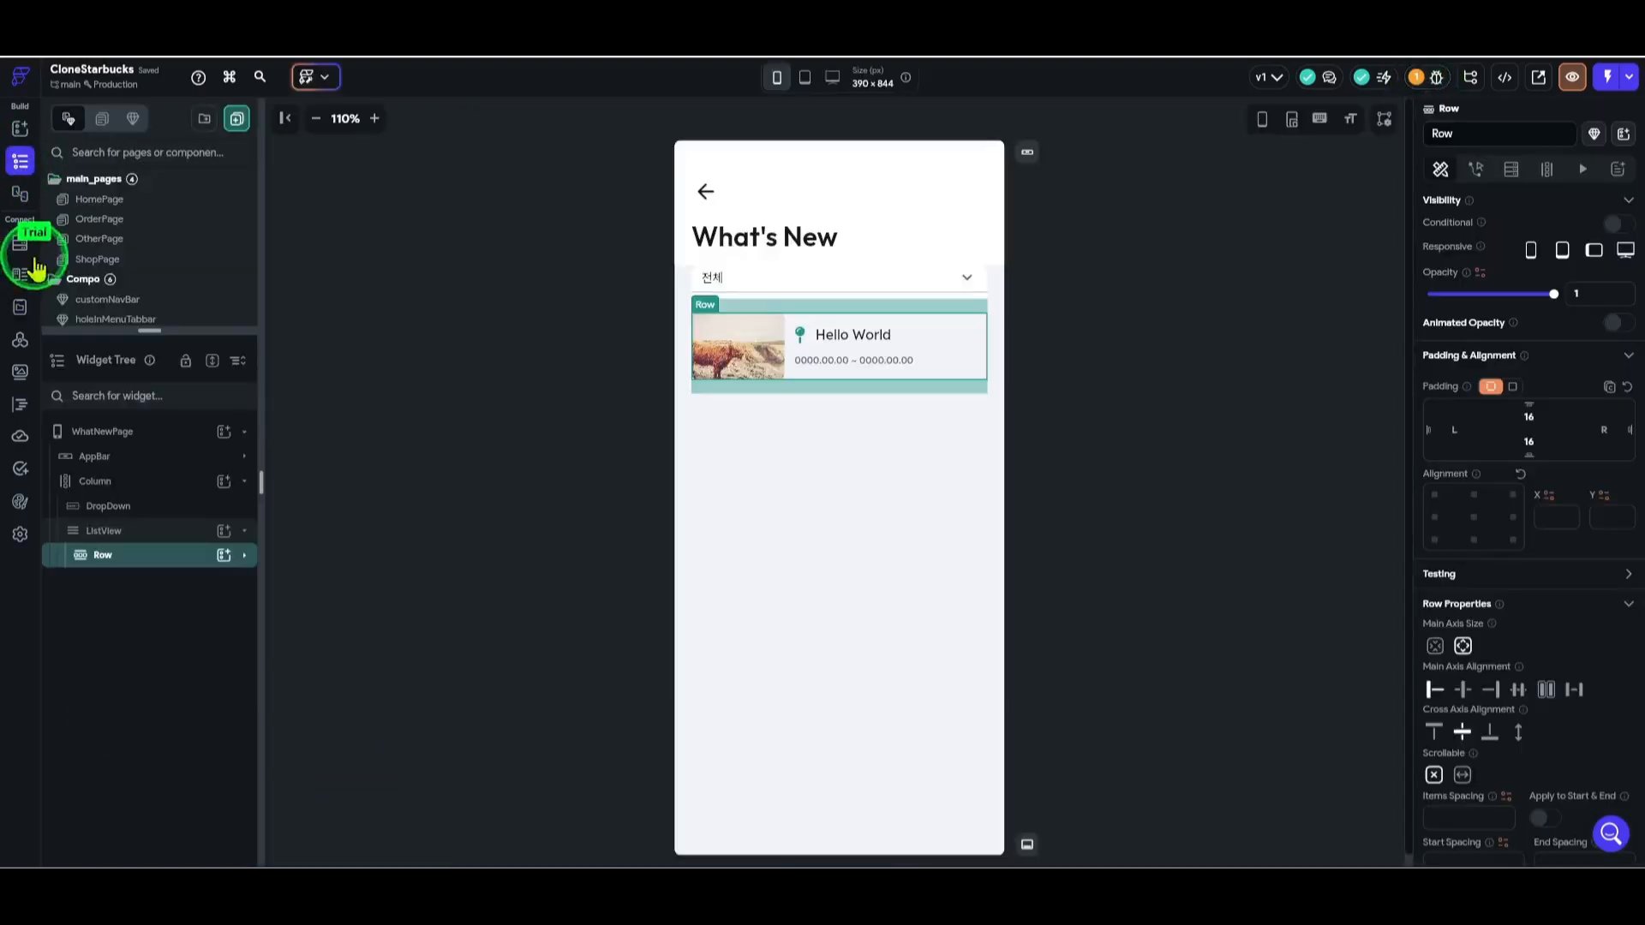
{"action": "left_click", "coordinate": [24, 313]}
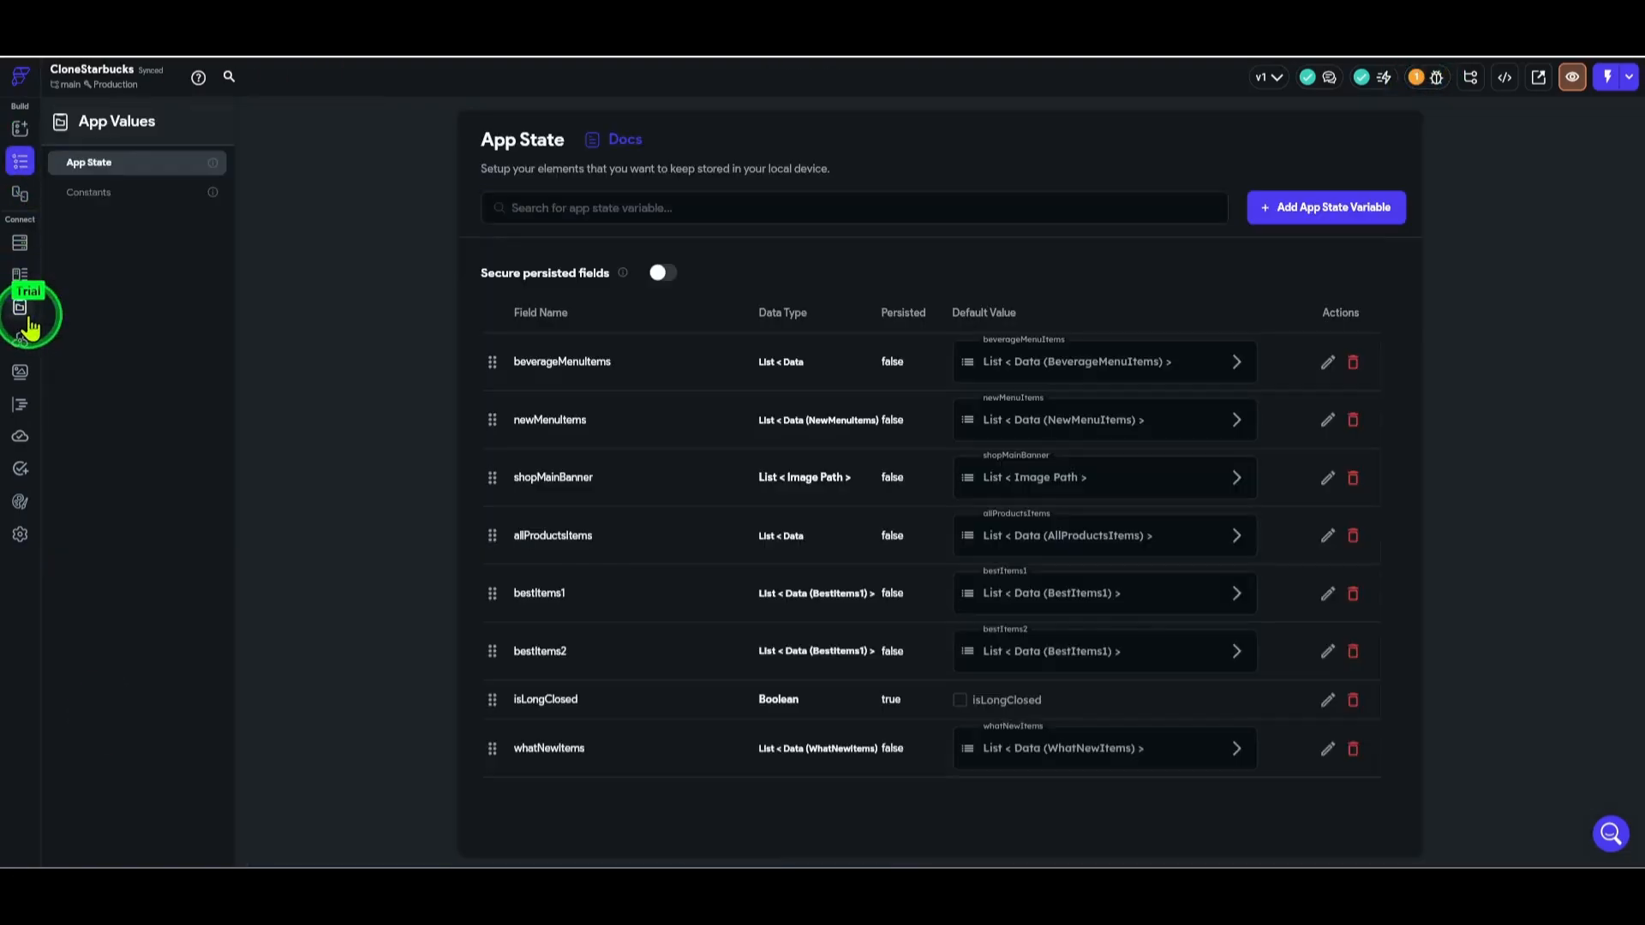
{"action": "left_click", "coordinate": [1105, 749]}
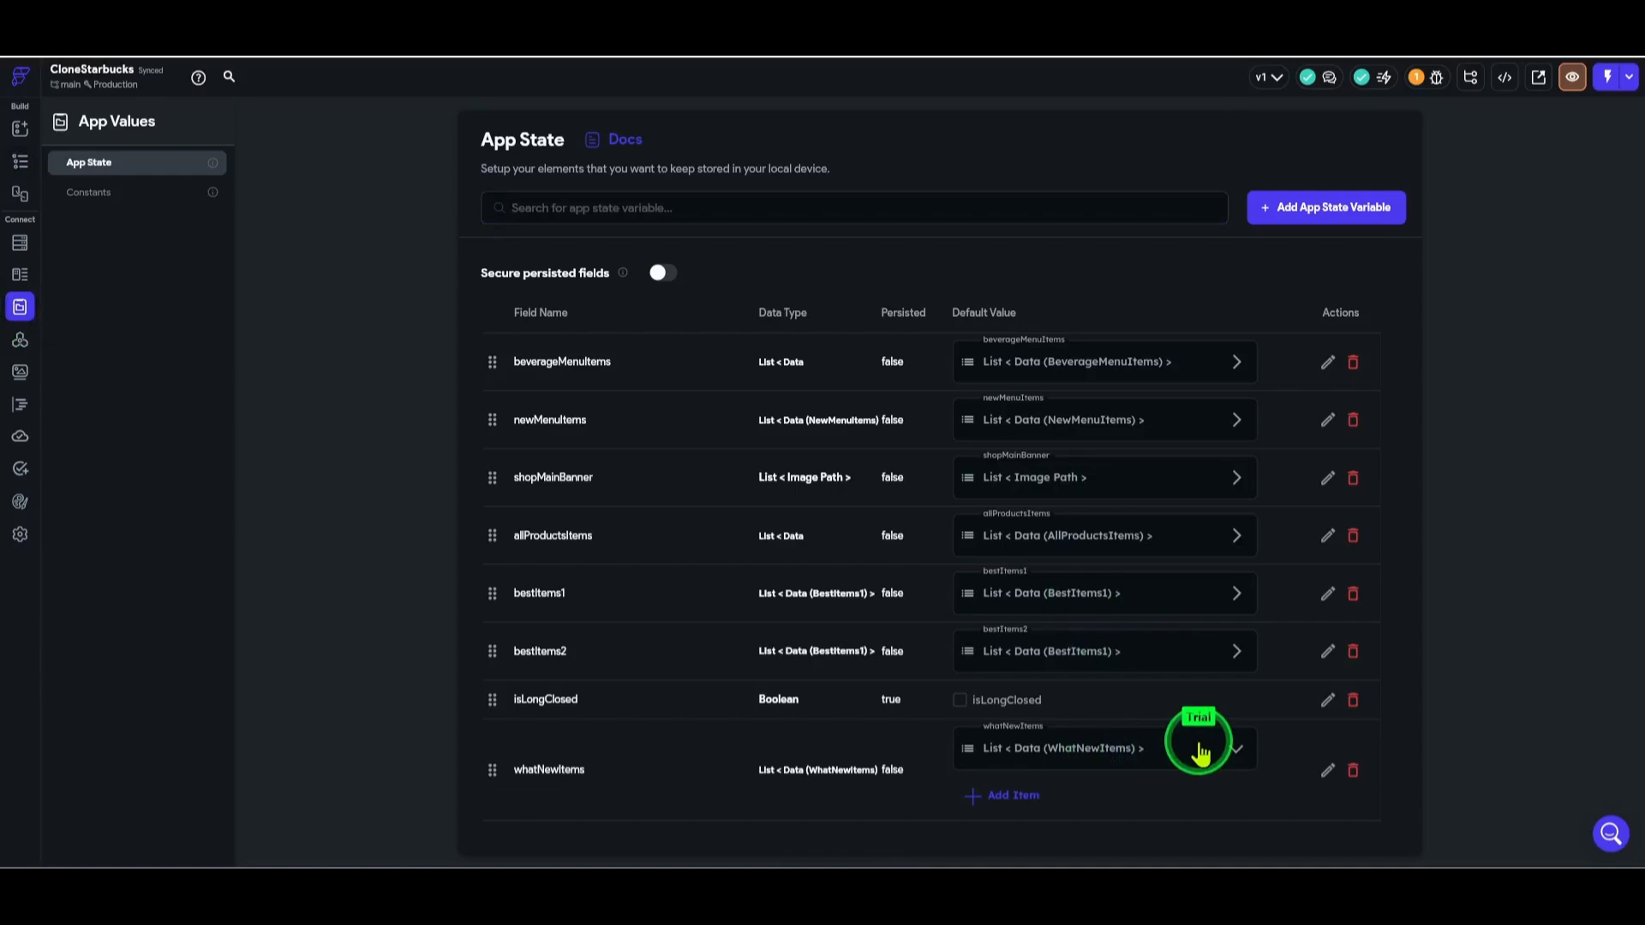
{"action": "left_click", "coordinate": [1011, 797]}
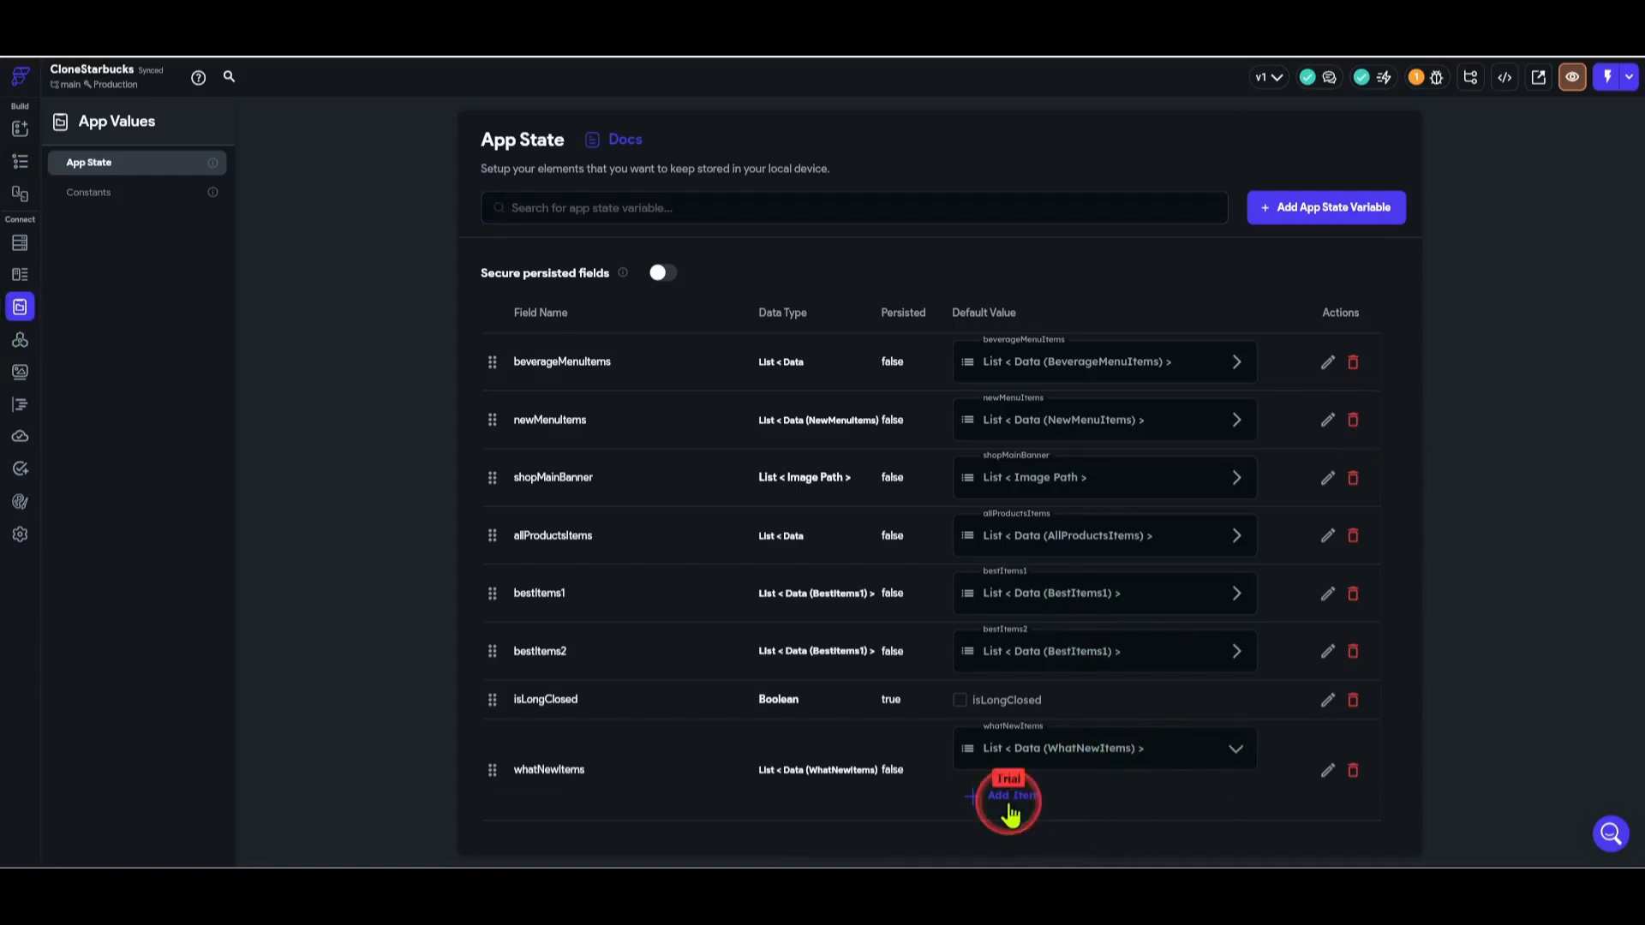
{"action": "left_click", "coordinate": [1014, 818]}
{"action": "left_click", "coordinate": [998, 810]}
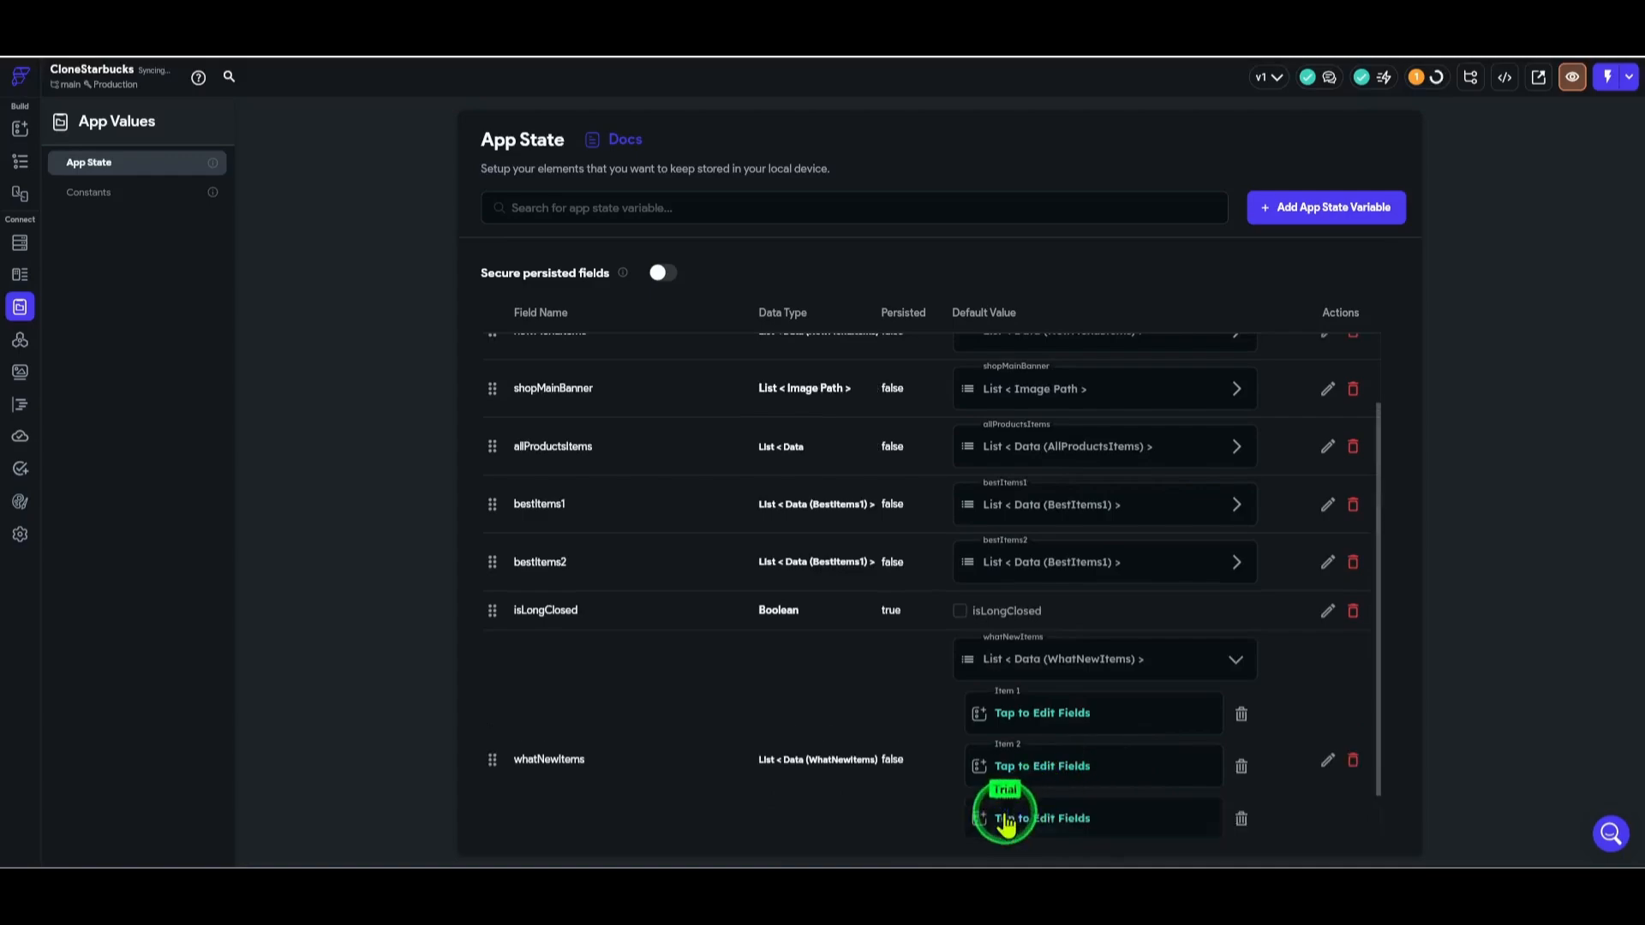
{"action": "left_click", "coordinate": [1028, 810]}
{"action": "left_click", "coordinate": [1003, 814]}
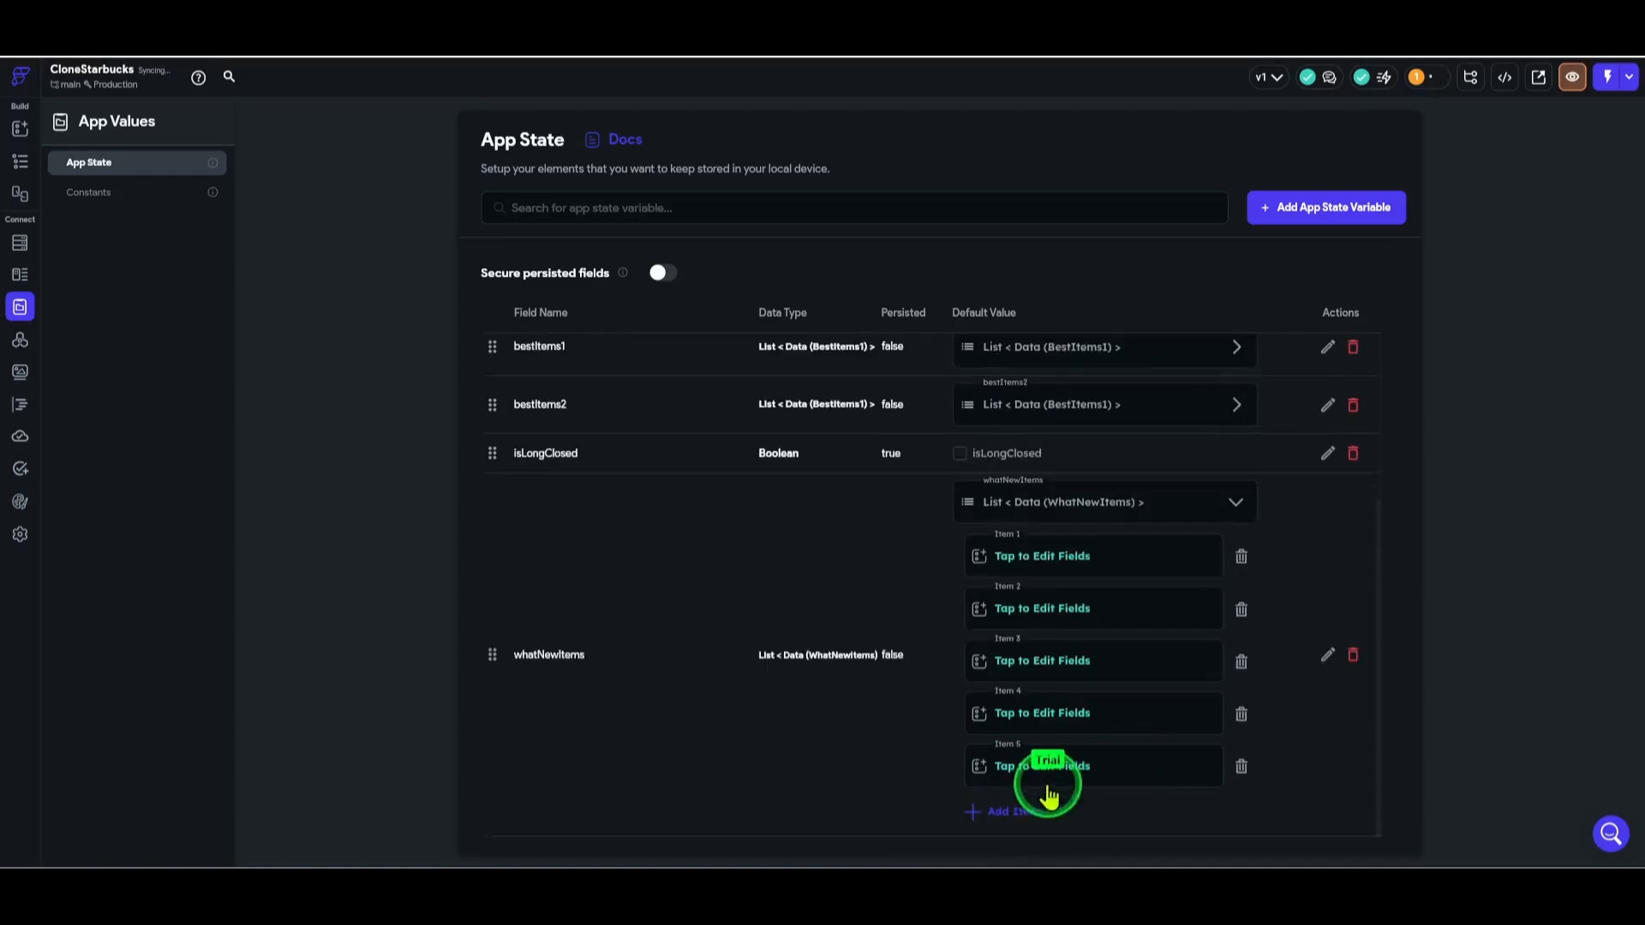
{"action": "left_click", "coordinate": [996, 814]}
{"action": "left_click", "coordinate": [999, 809]}
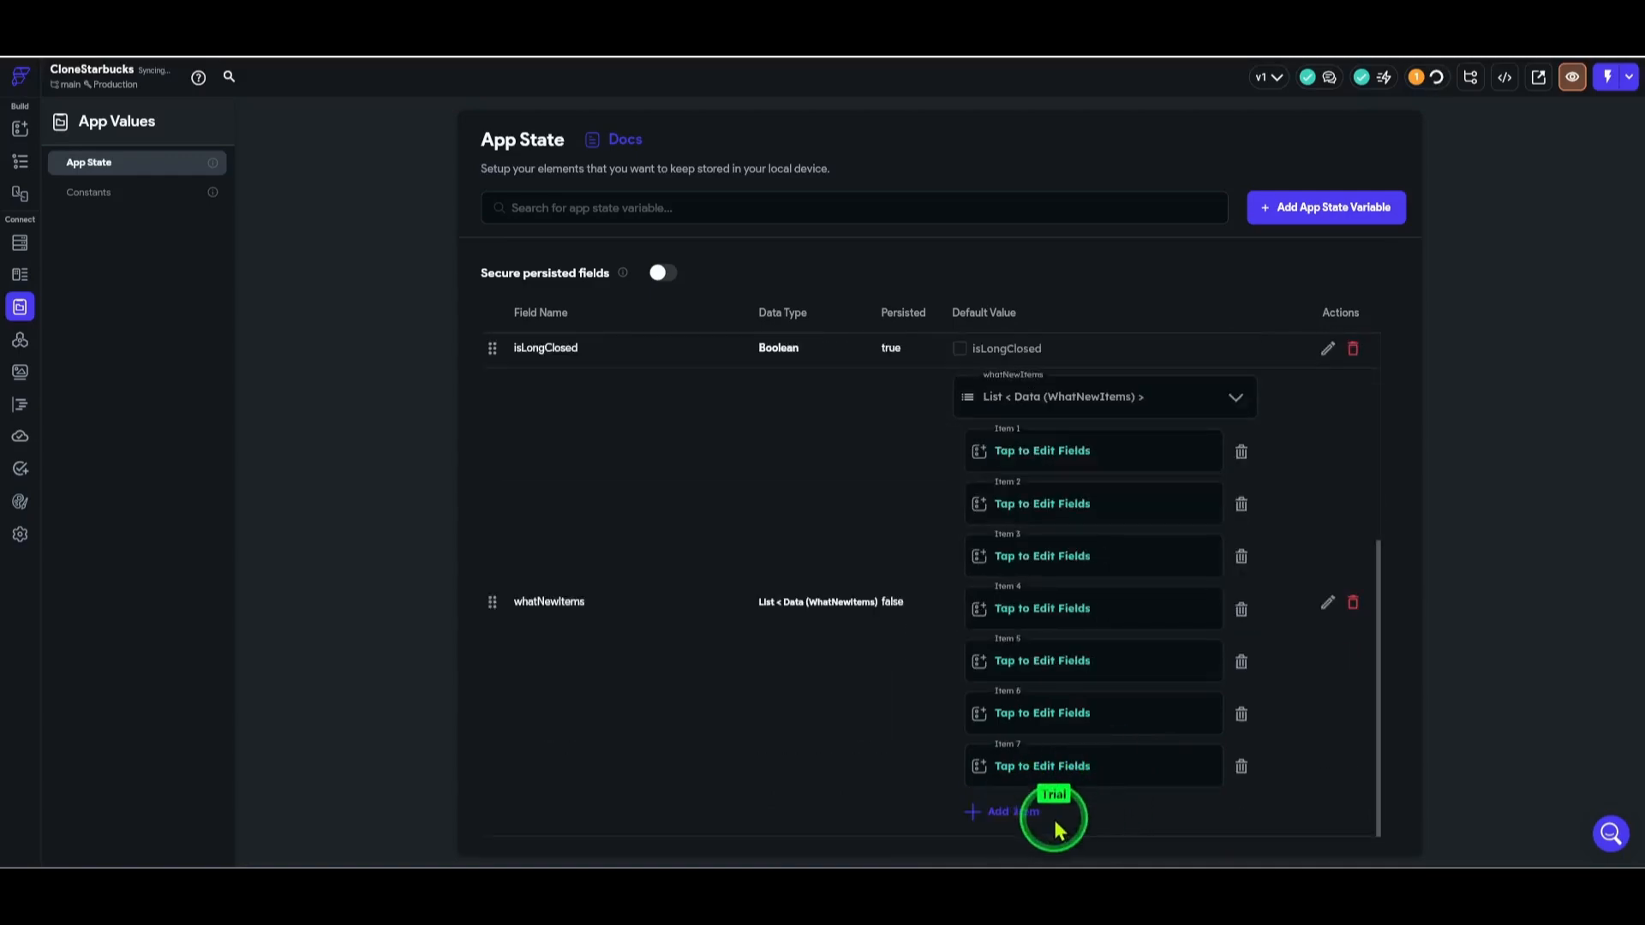
{"action": "left_click", "coordinate": [1054, 812]}
{"action": "left_click", "coordinate": [1001, 802]}
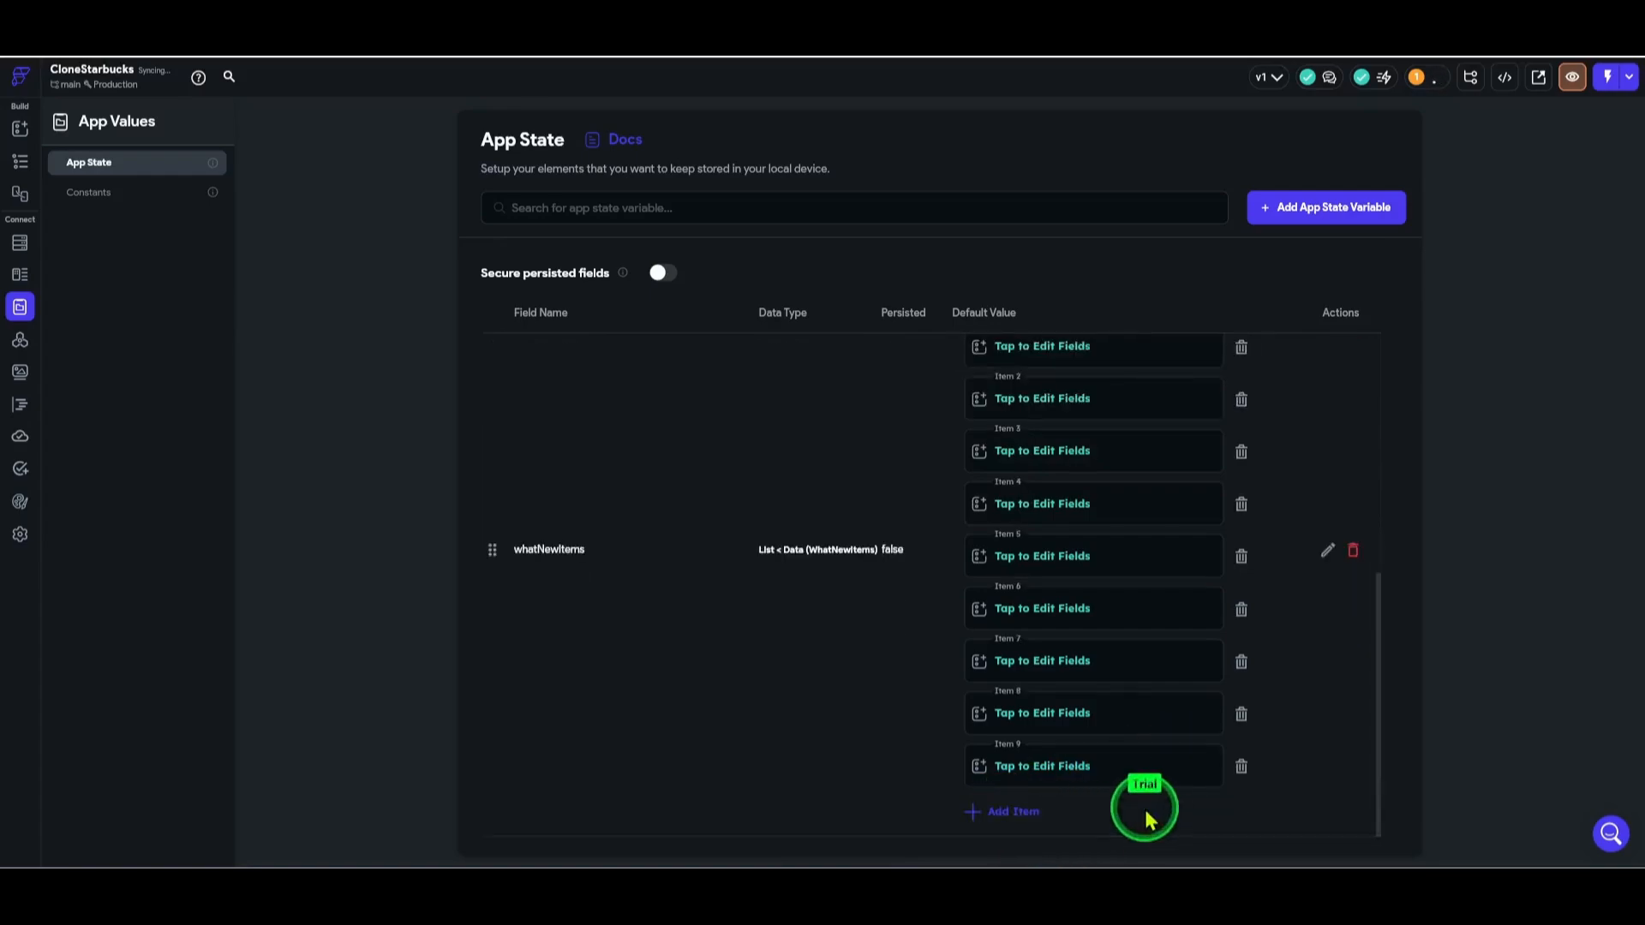
{"action": "left_click", "coordinate": [1017, 814]}
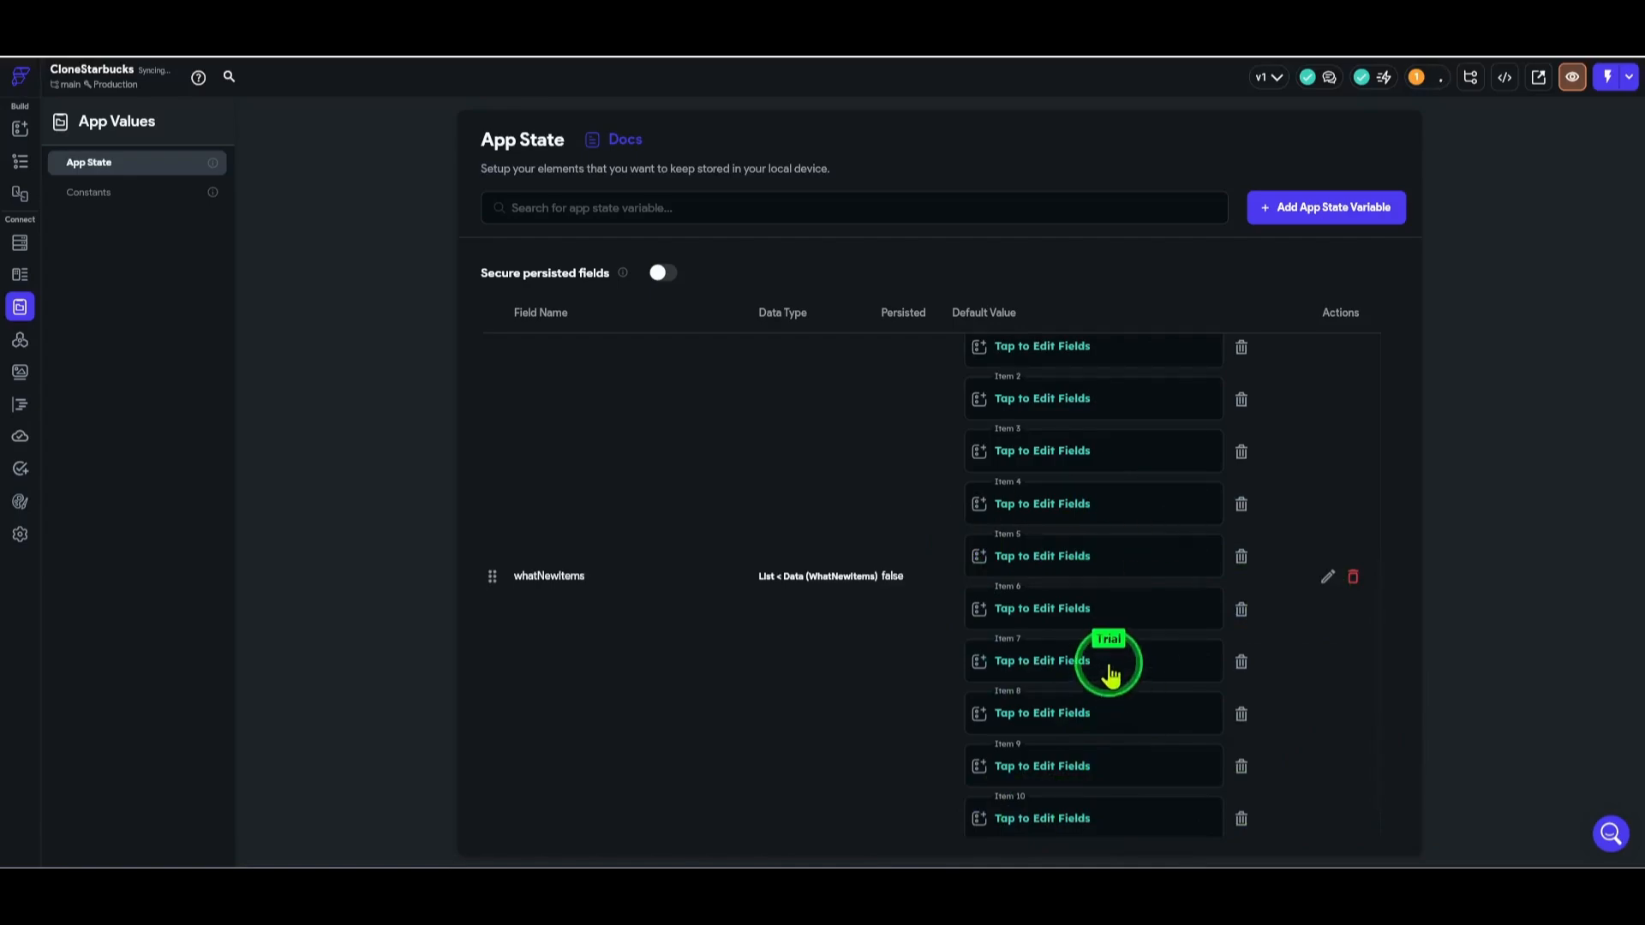
- Reopen the whatNewItems defaults from App State, set item 2's title to "스타벅스 신규 메뉴 출시" and save it
{"action": "scroll", "coordinate": [1120, 665], "scroll_direction": "up", "scroll_amount": 3}
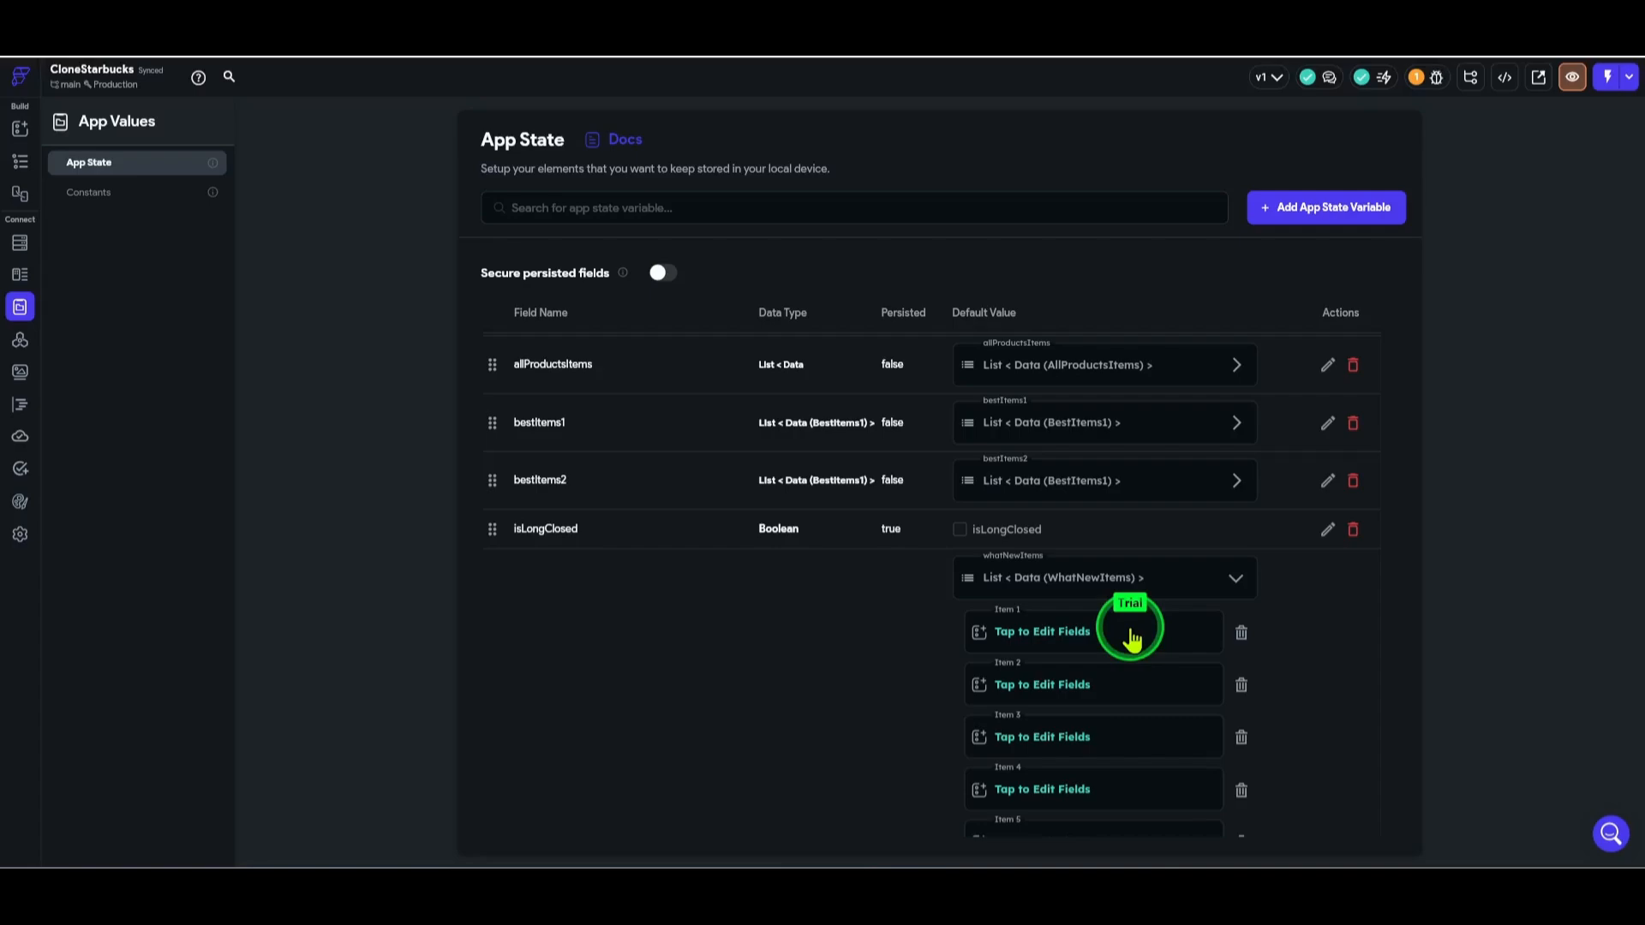
{"action": "left_click", "coordinate": [19, 163]}
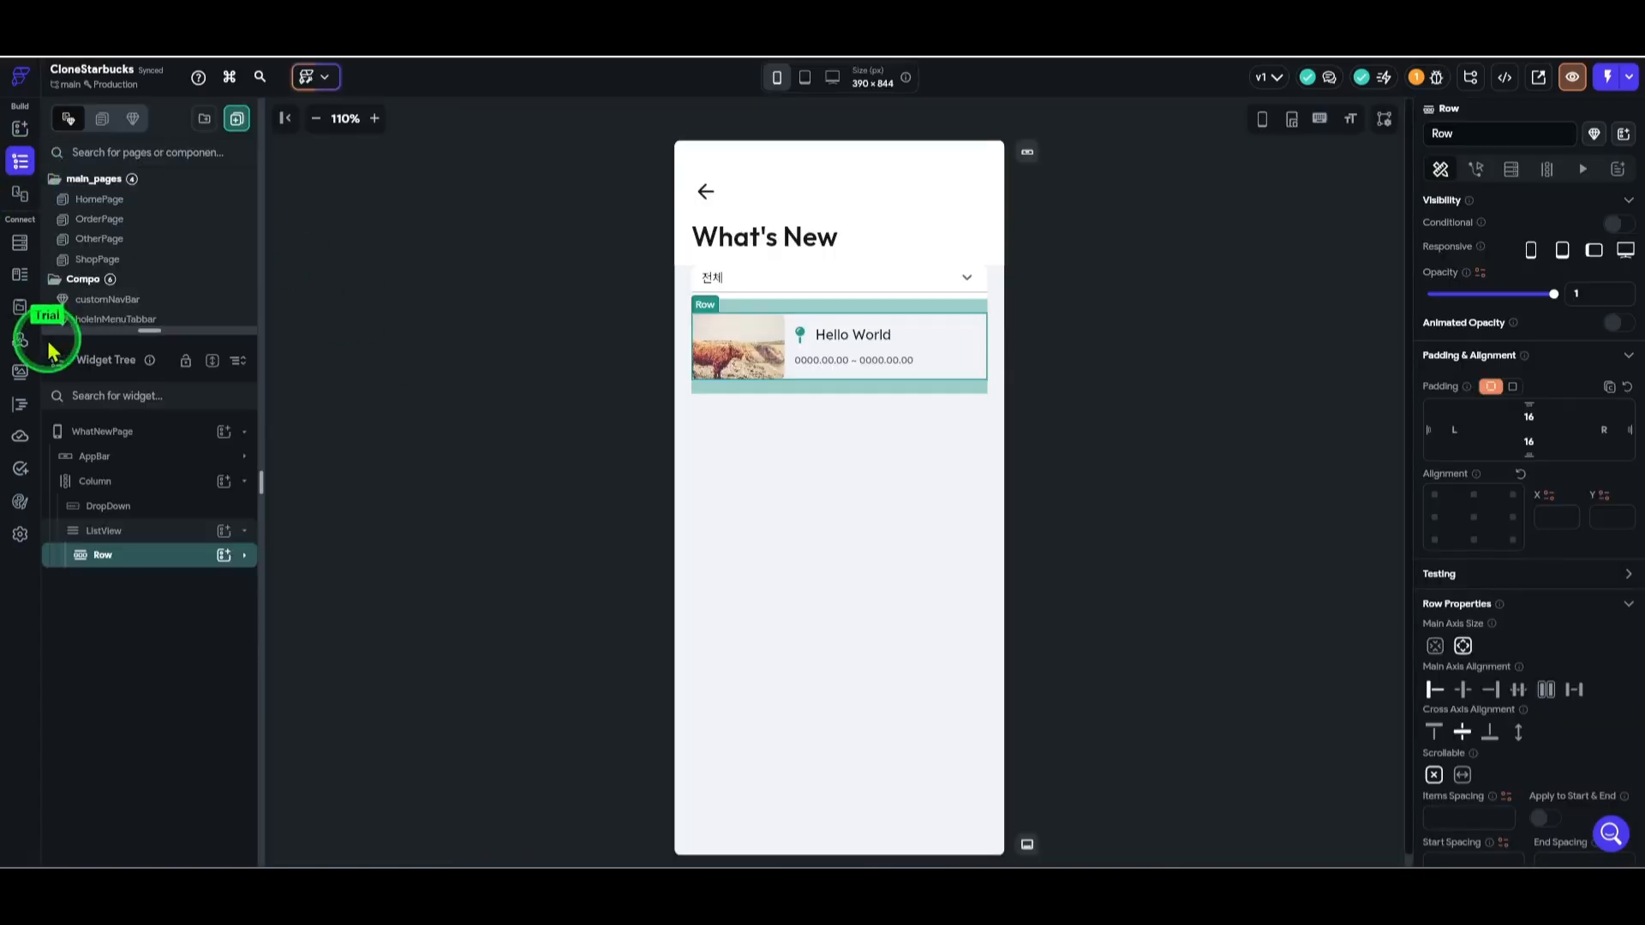
{"action": "left_click", "coordinate": [20, 318]}
{"action": "left_click", "coordinate": [1225, 754]}
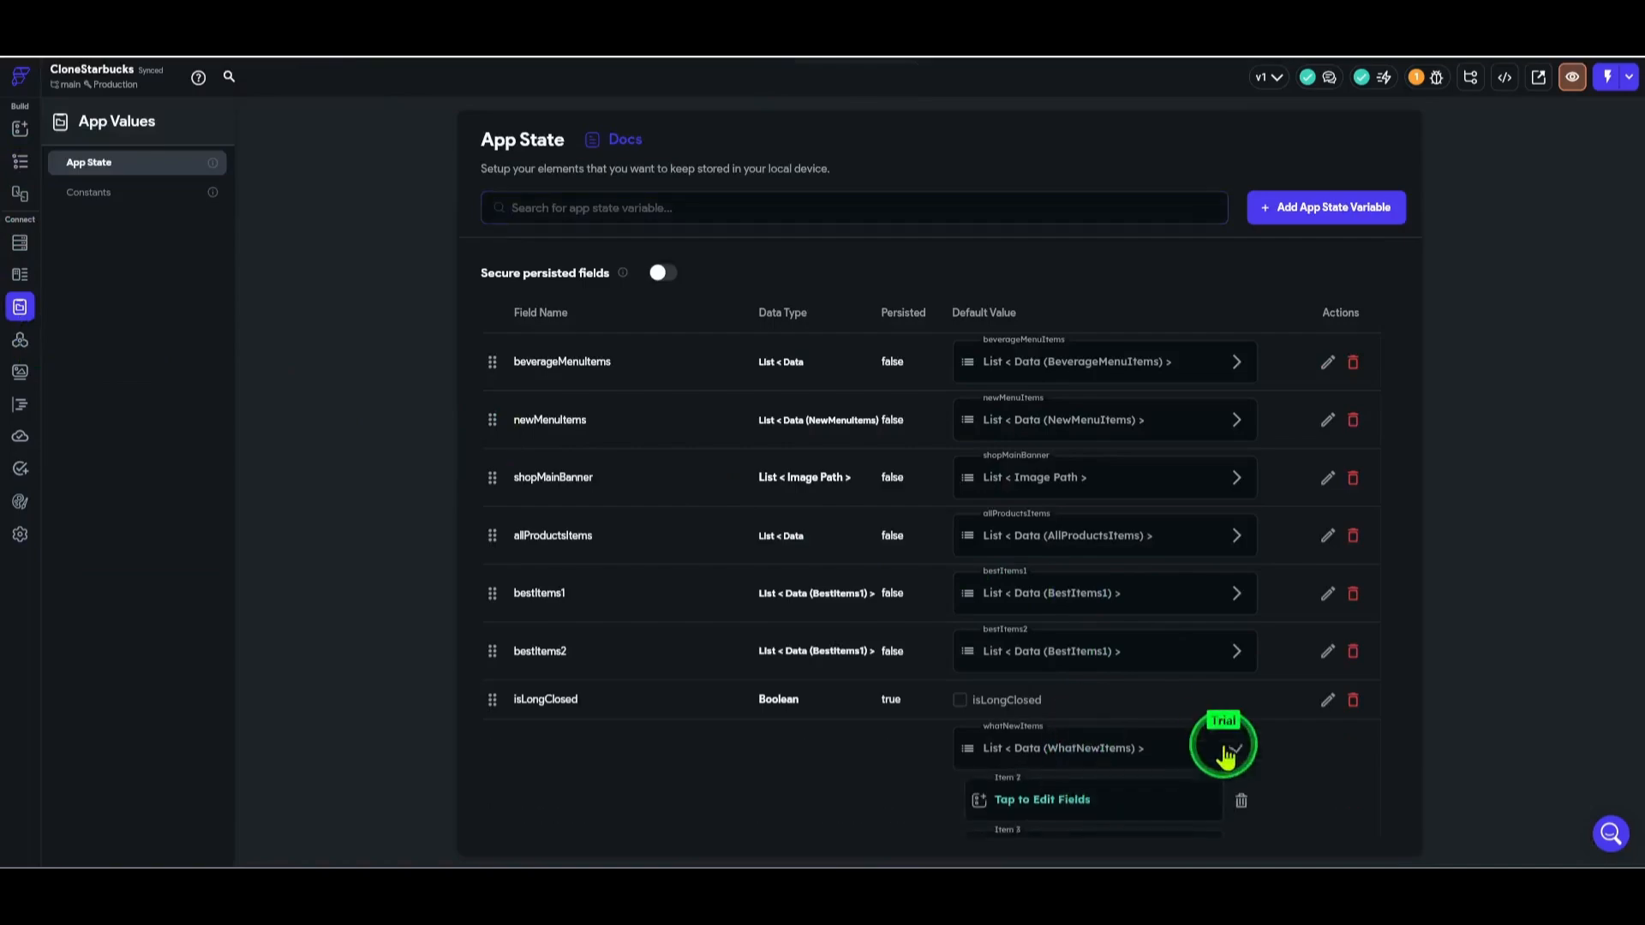
{"action": "scroll", "coordinate": [1208, 746], "scroll_direction": "down", "scroll_amount": 5}
{"action": "left_click", "coordinate": [1073, 347]}
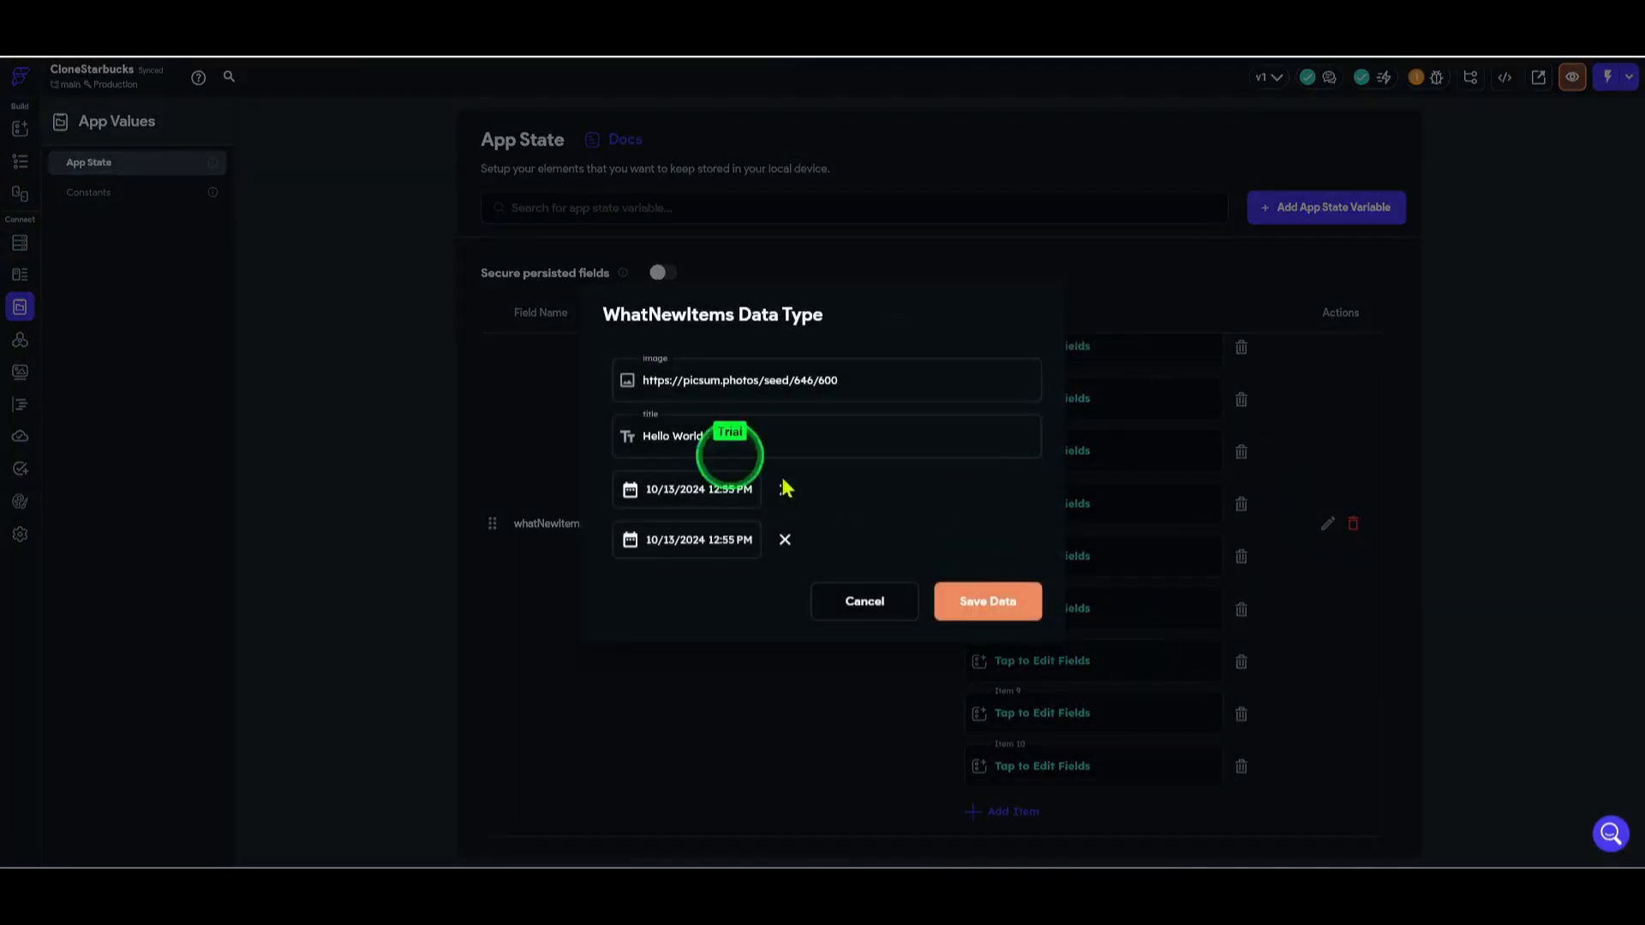
{"action": "left_click", "coordinate": [768, 446]}
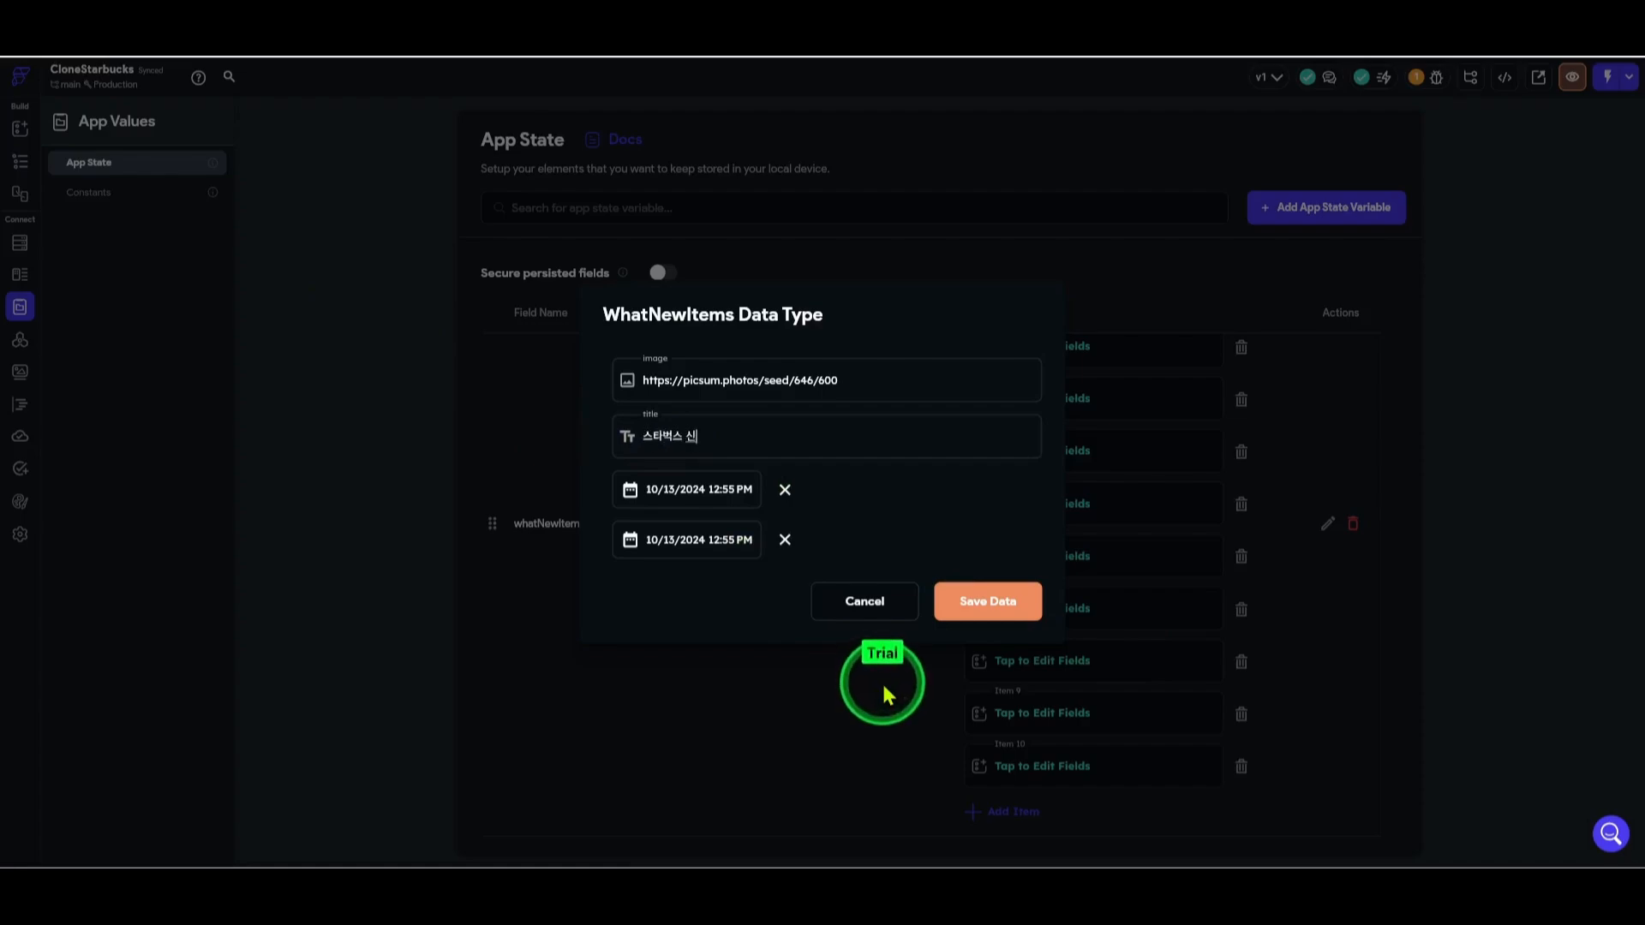
{"action": "type", "text": "스타벅스 신규 메뉴 출시"}
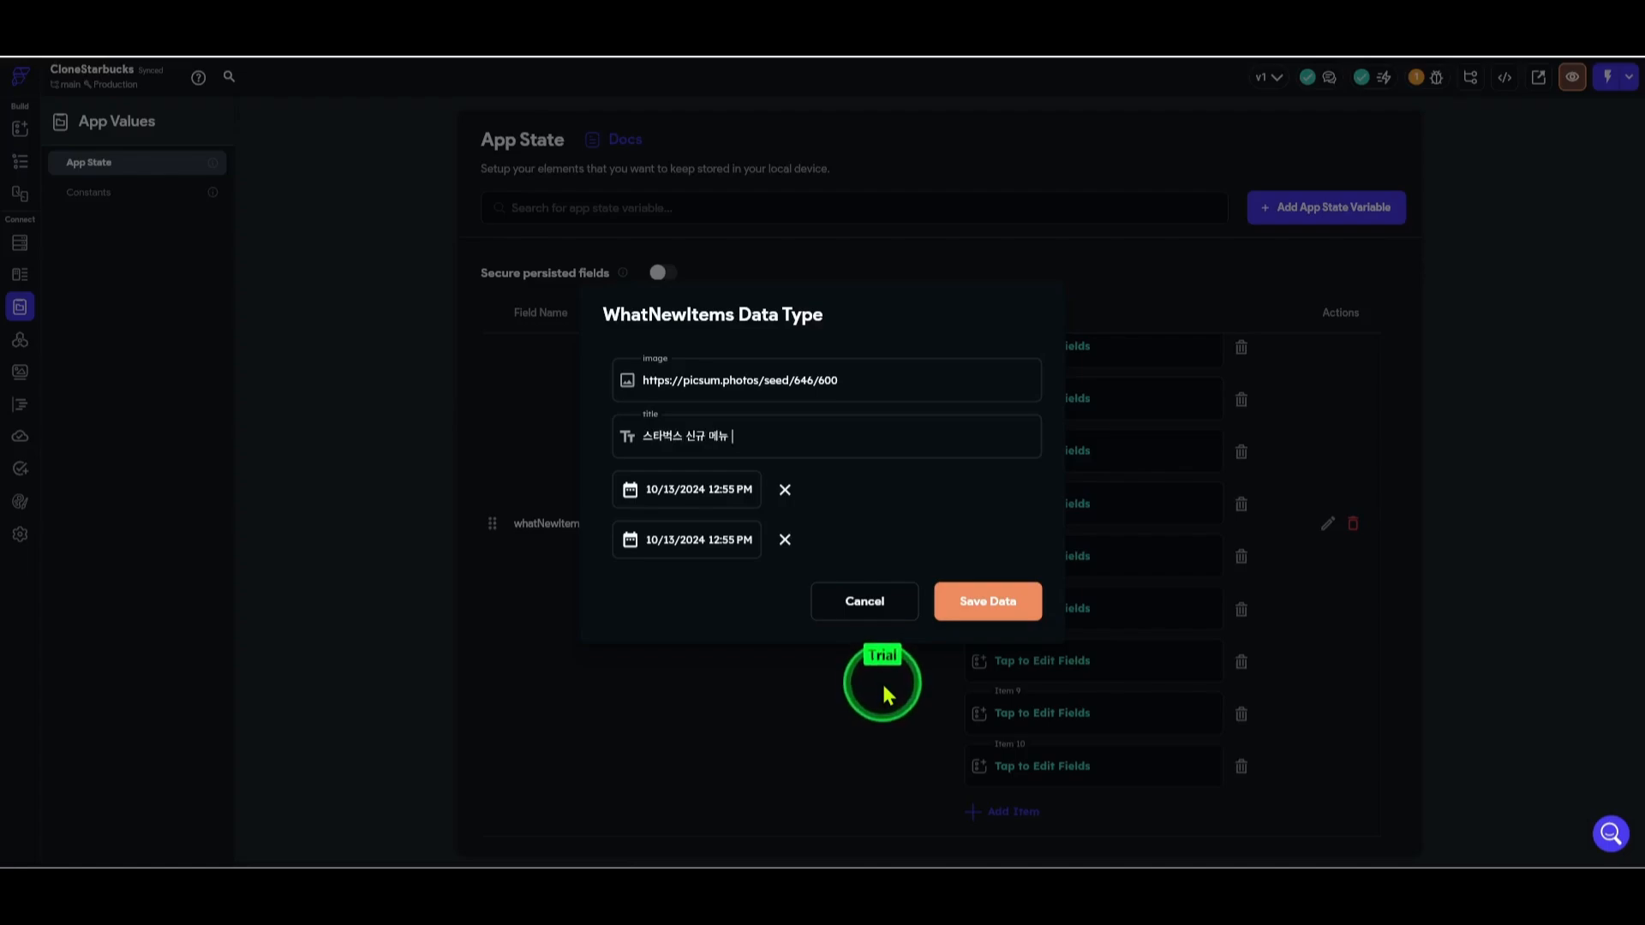
{"action": "left_click", "coordinate": [978, 604]}
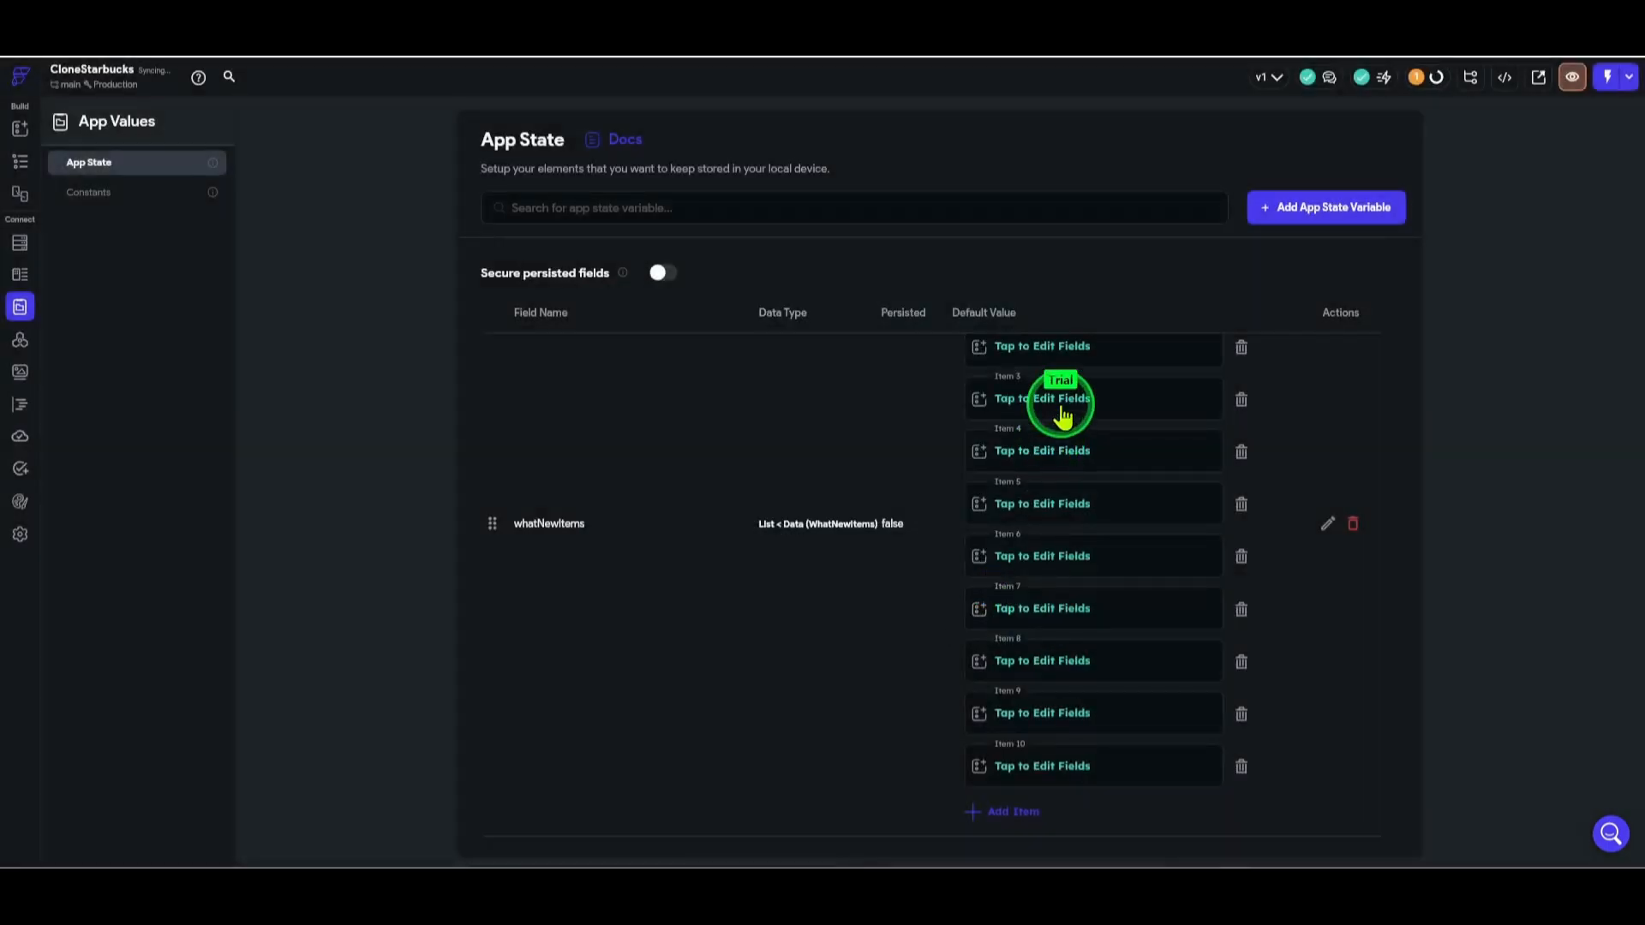
- Set item 3's title in whatNewItems to "스타벅스 최초 이벤트를 진행합니다." and save it
{"action": "left_click", "coordinate": [1082, 375]}
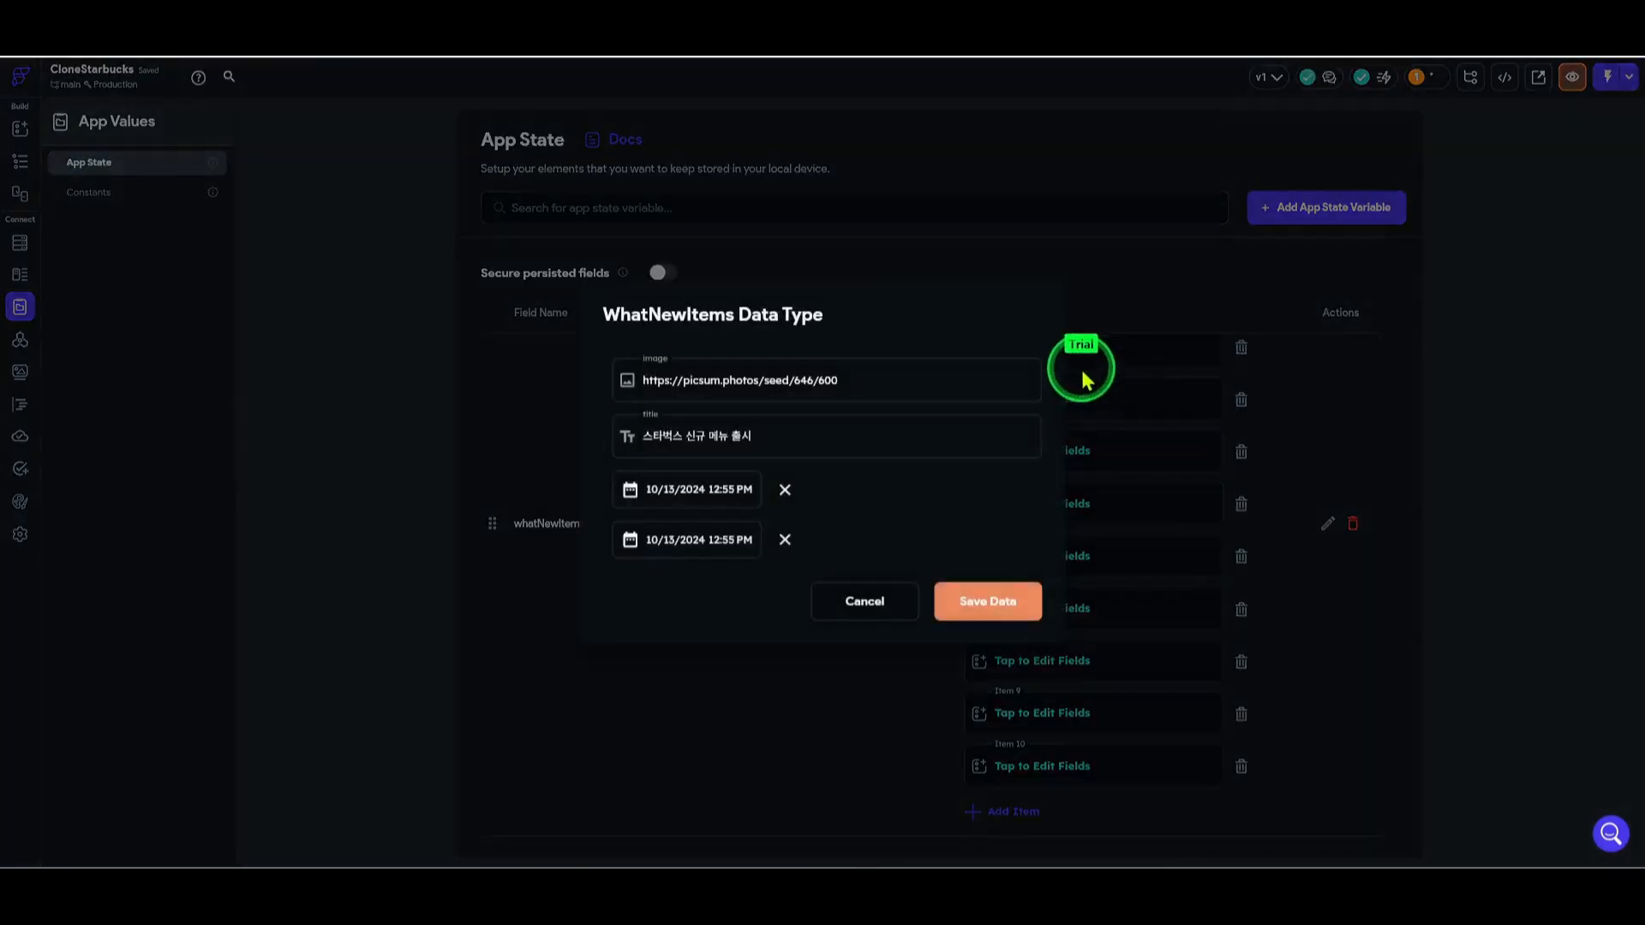
{"action": "left_click", "coordinate": [1114, 411]}
{"action": "left_click", "coordinate": [1109, 415]}
{"action": "left_click_drag", "start_coordinate": [818, 452], "coordinate": [605, 463]}
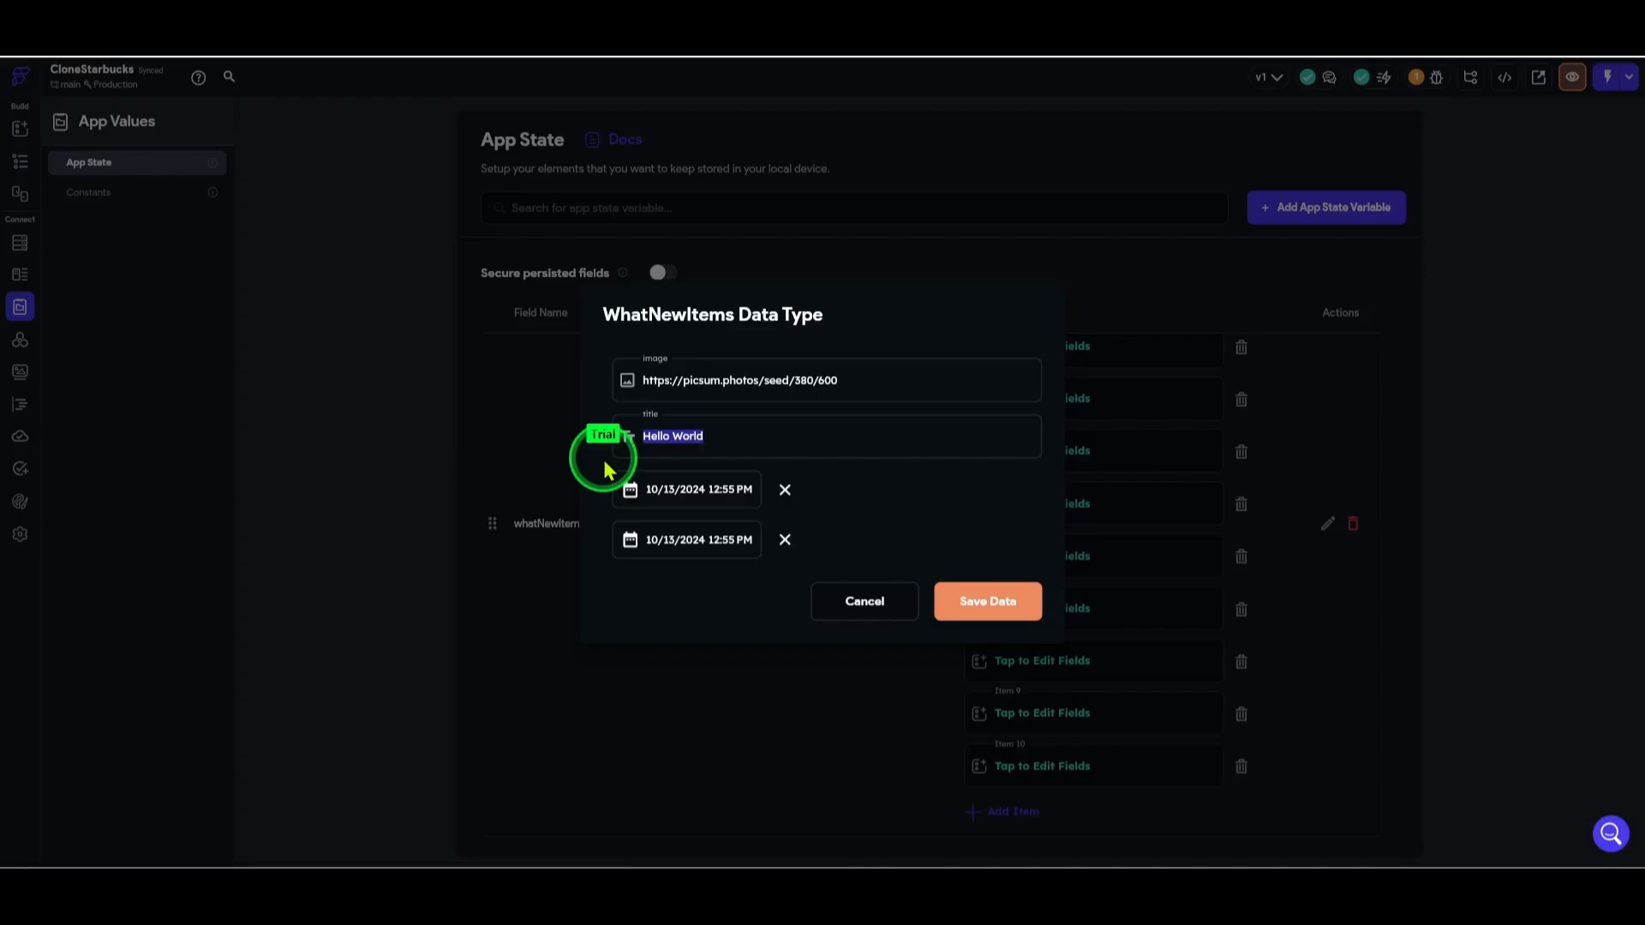
{"action": "type", "text": "27"}
{"action": "key", "text": "BackSpace"}
{"action": "key", "text": "BackSpace"}
{"action": "type", "text": "스타벅스 칯"}
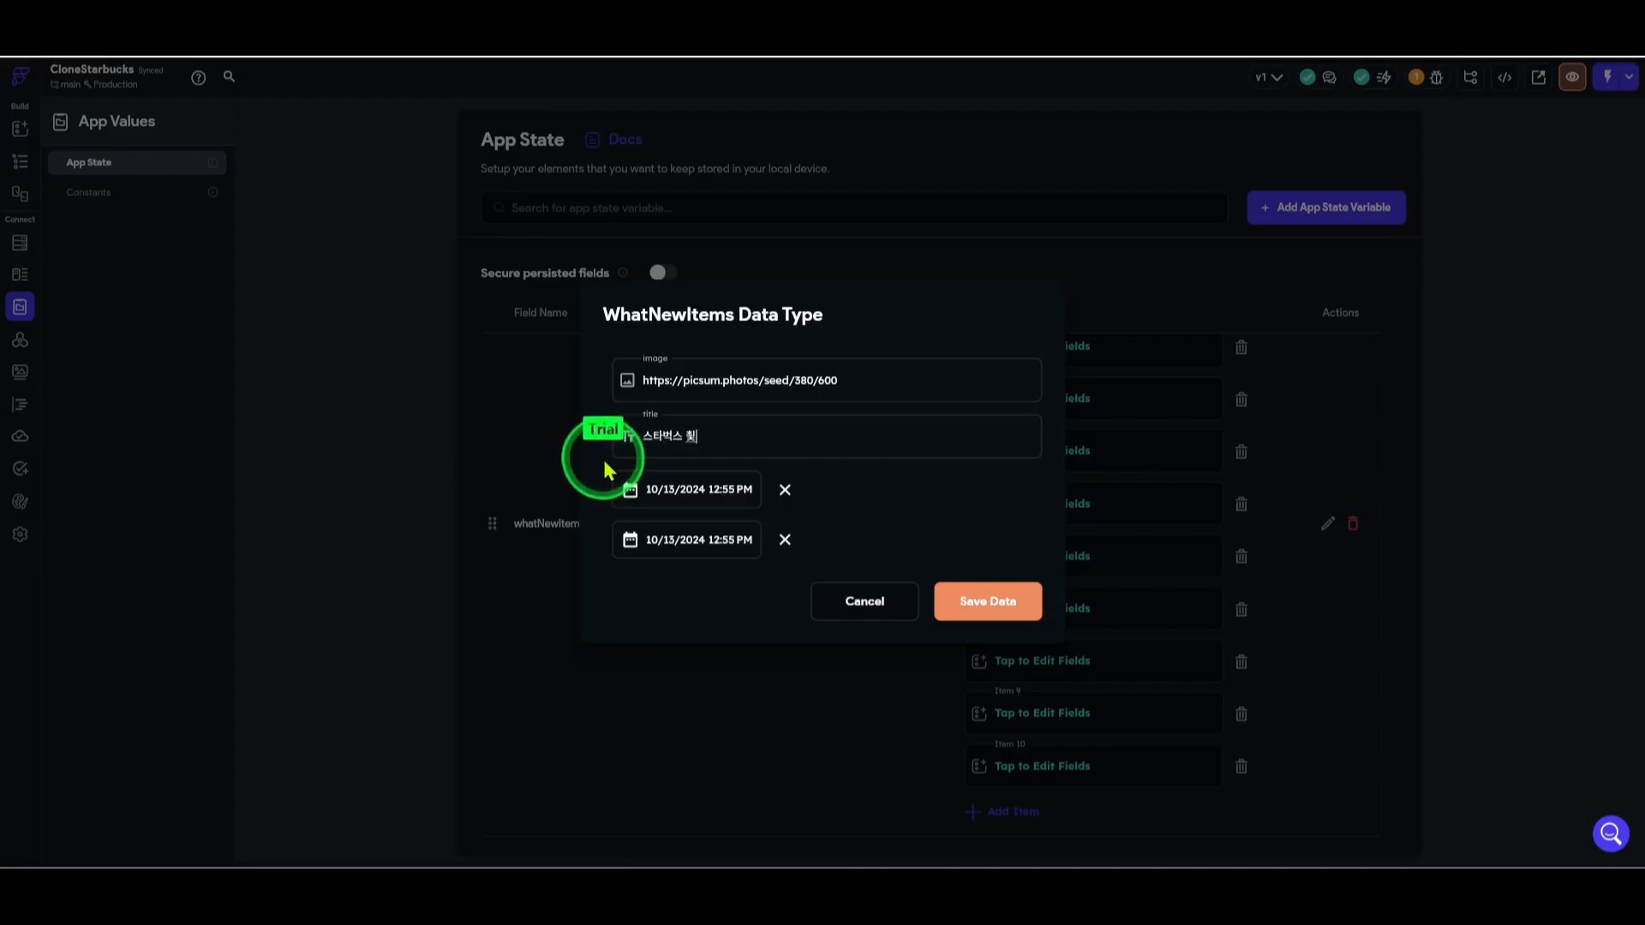
{"action": "key", "text": "BackSpace"}
{"action": "type", "text": "최초 이벤트를 지"}
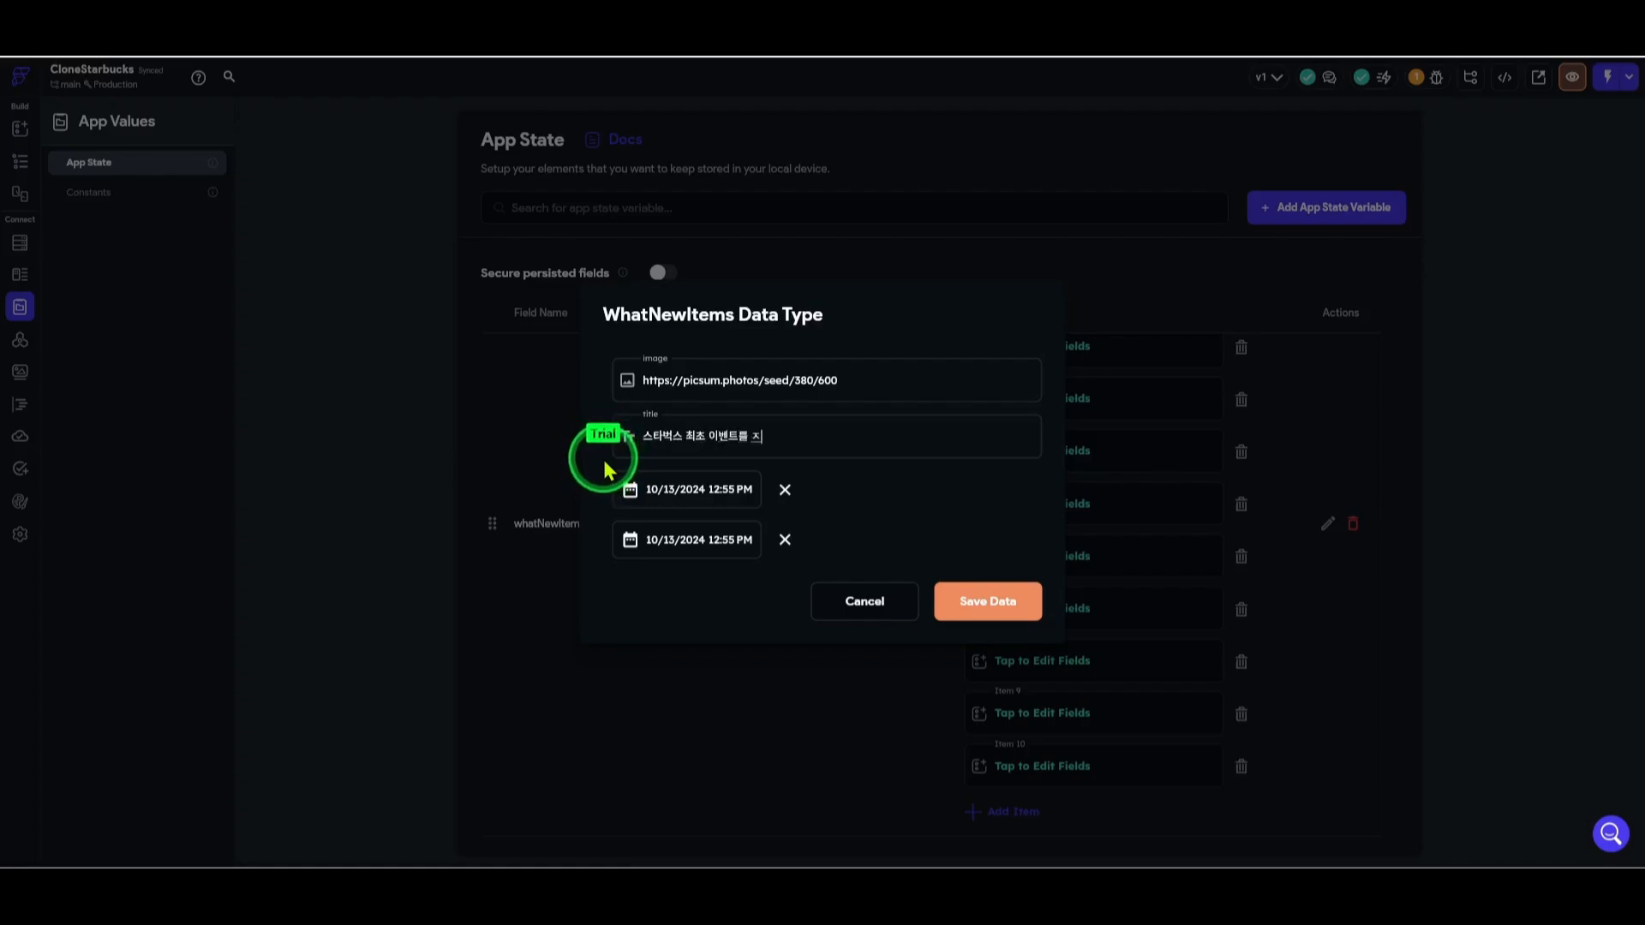
{"action": "type", "text": "ㄴ행합니다."}
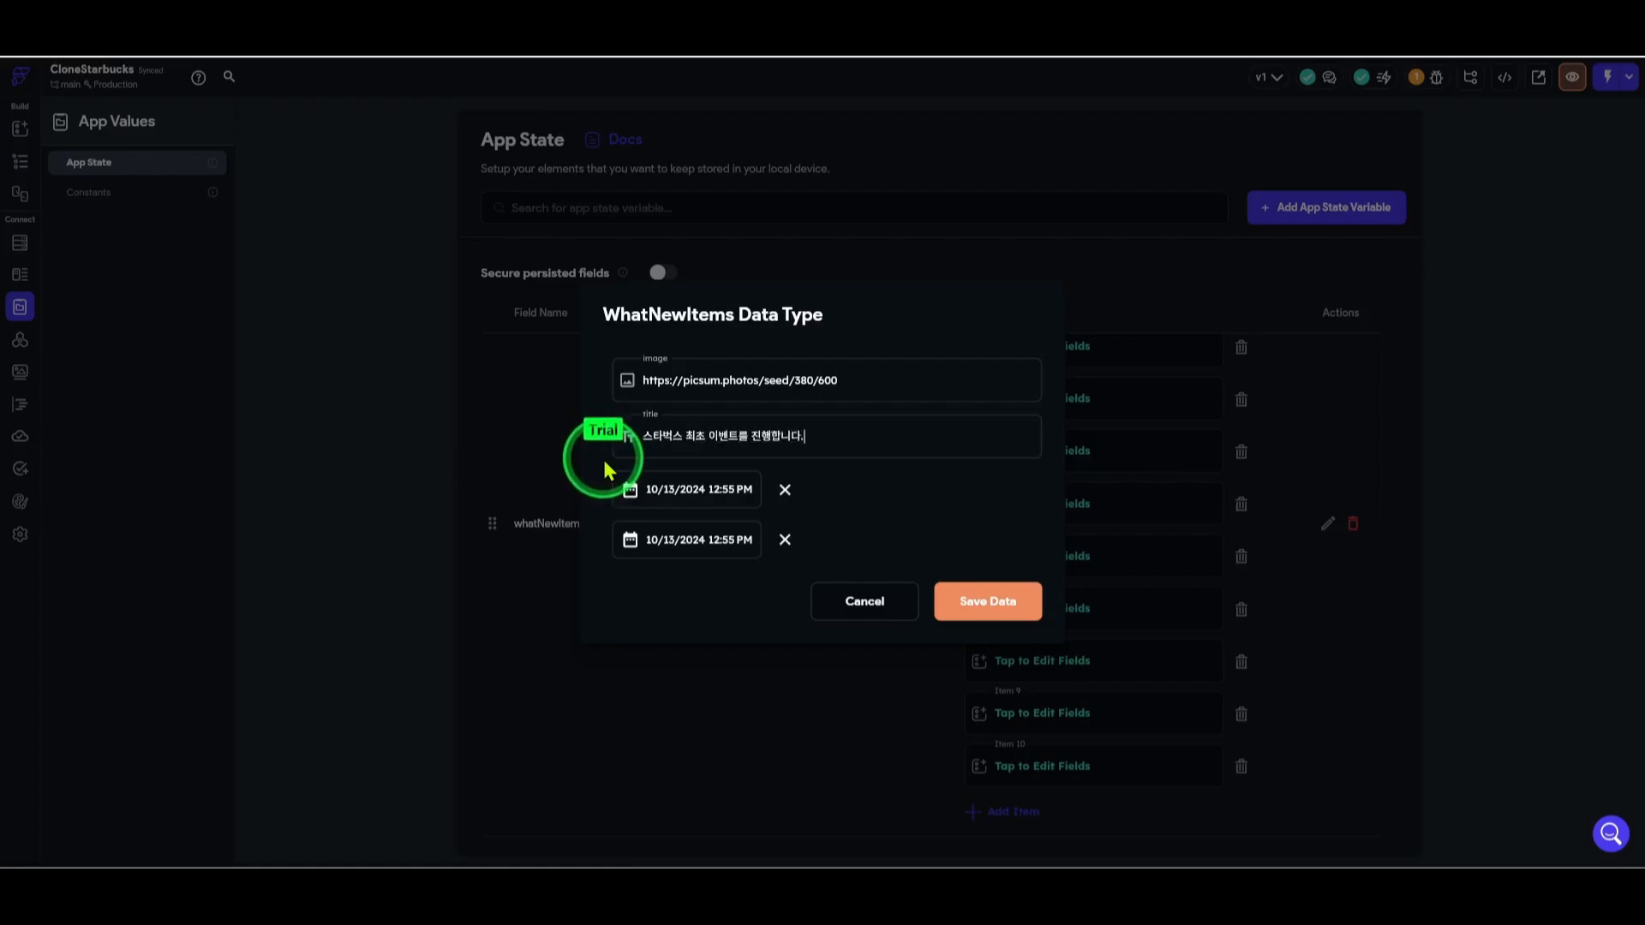
{"action": "left_click", "coordinate": [1011, 604]}
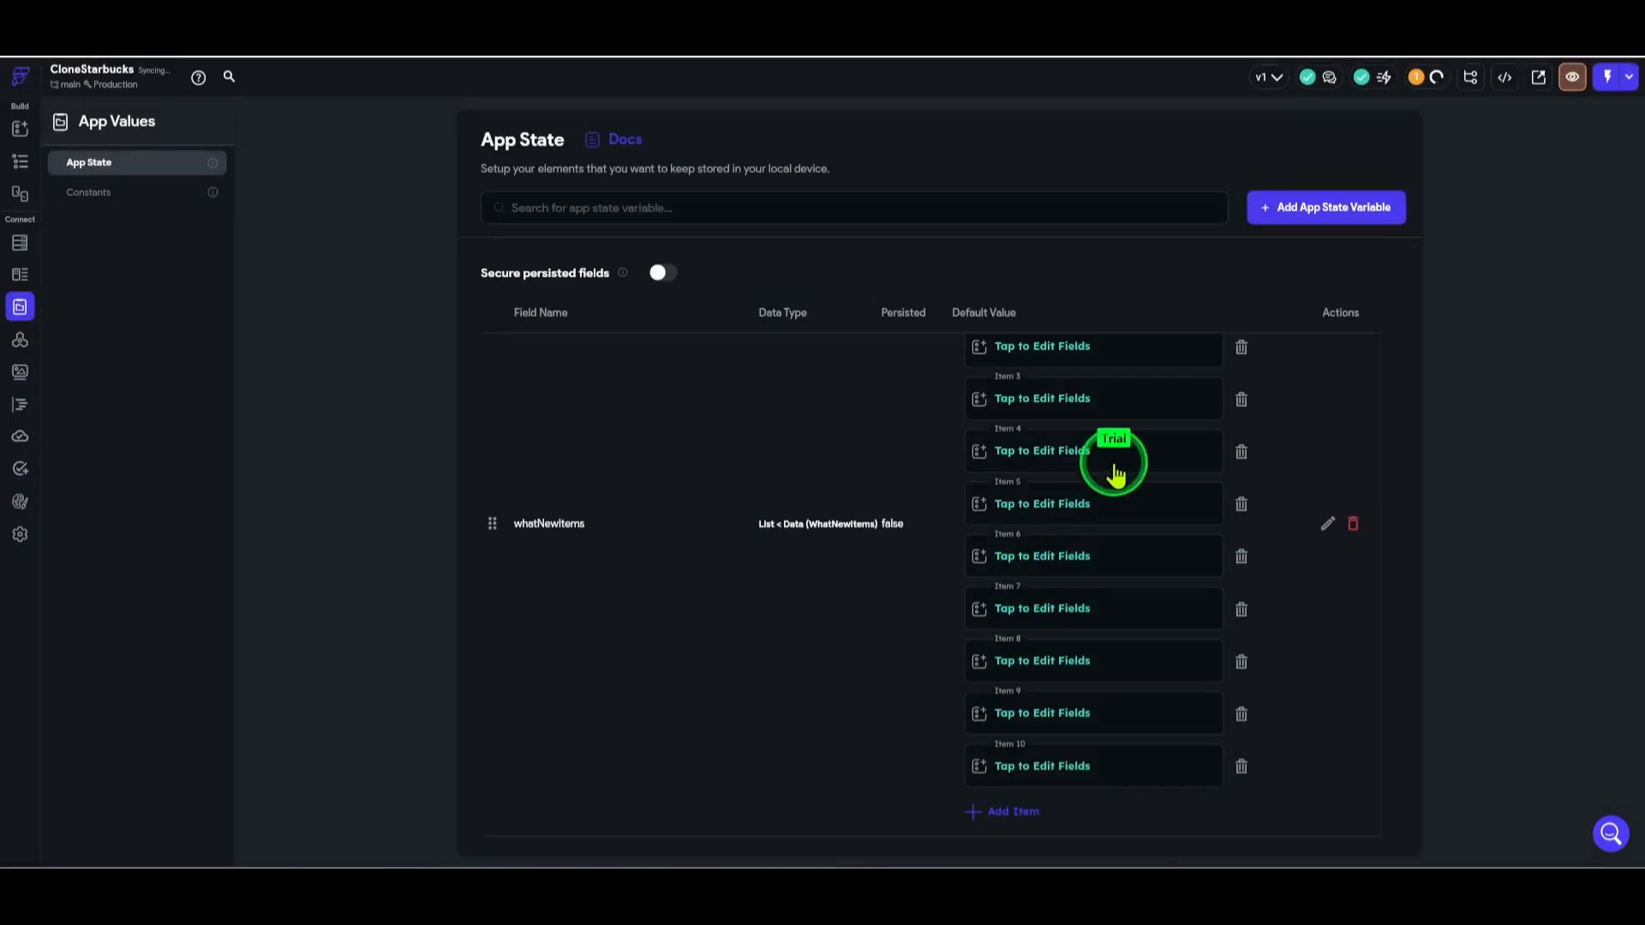
- Consult the What's New reference screenshot and give whatNewItems item 1 an "11월" title modelled on the "10월 프로모션" entry, then save it
{"action": "left_click", "coordinate": [1112, 405]}
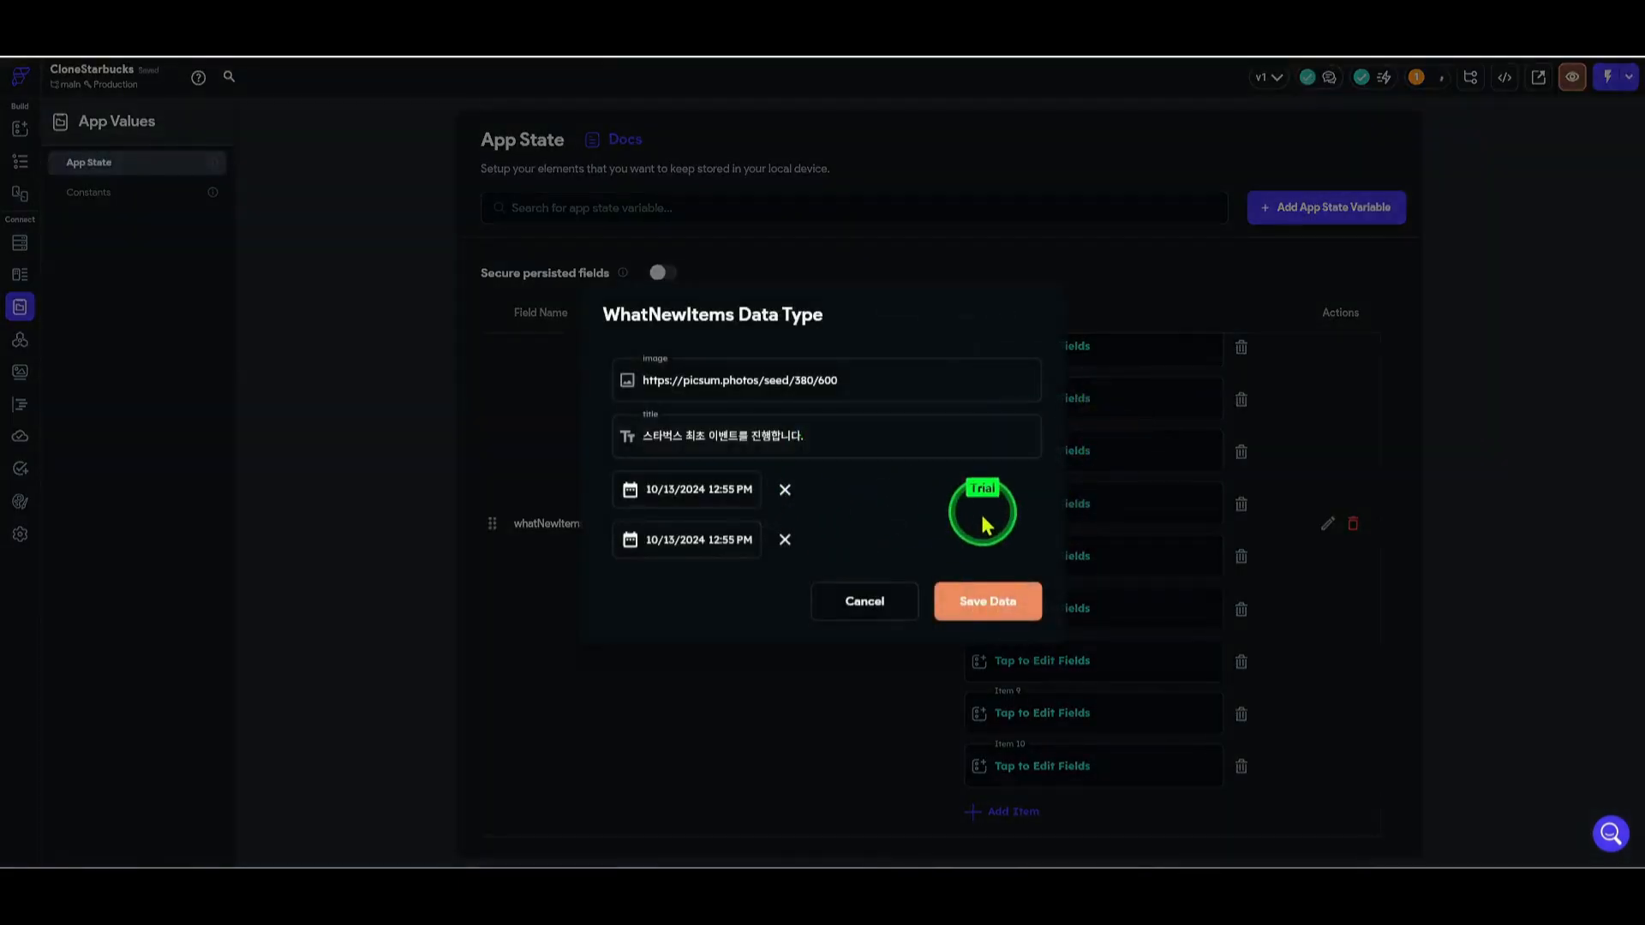
{"action": "left_click", "coordinate": [881, 605]}
{"action": "scroll", "coordinate": [1114, 480], "scroll_direction": "up", "scroll_amount": 3}
{"action": "left_click", "coordinate": [1122, 535]}
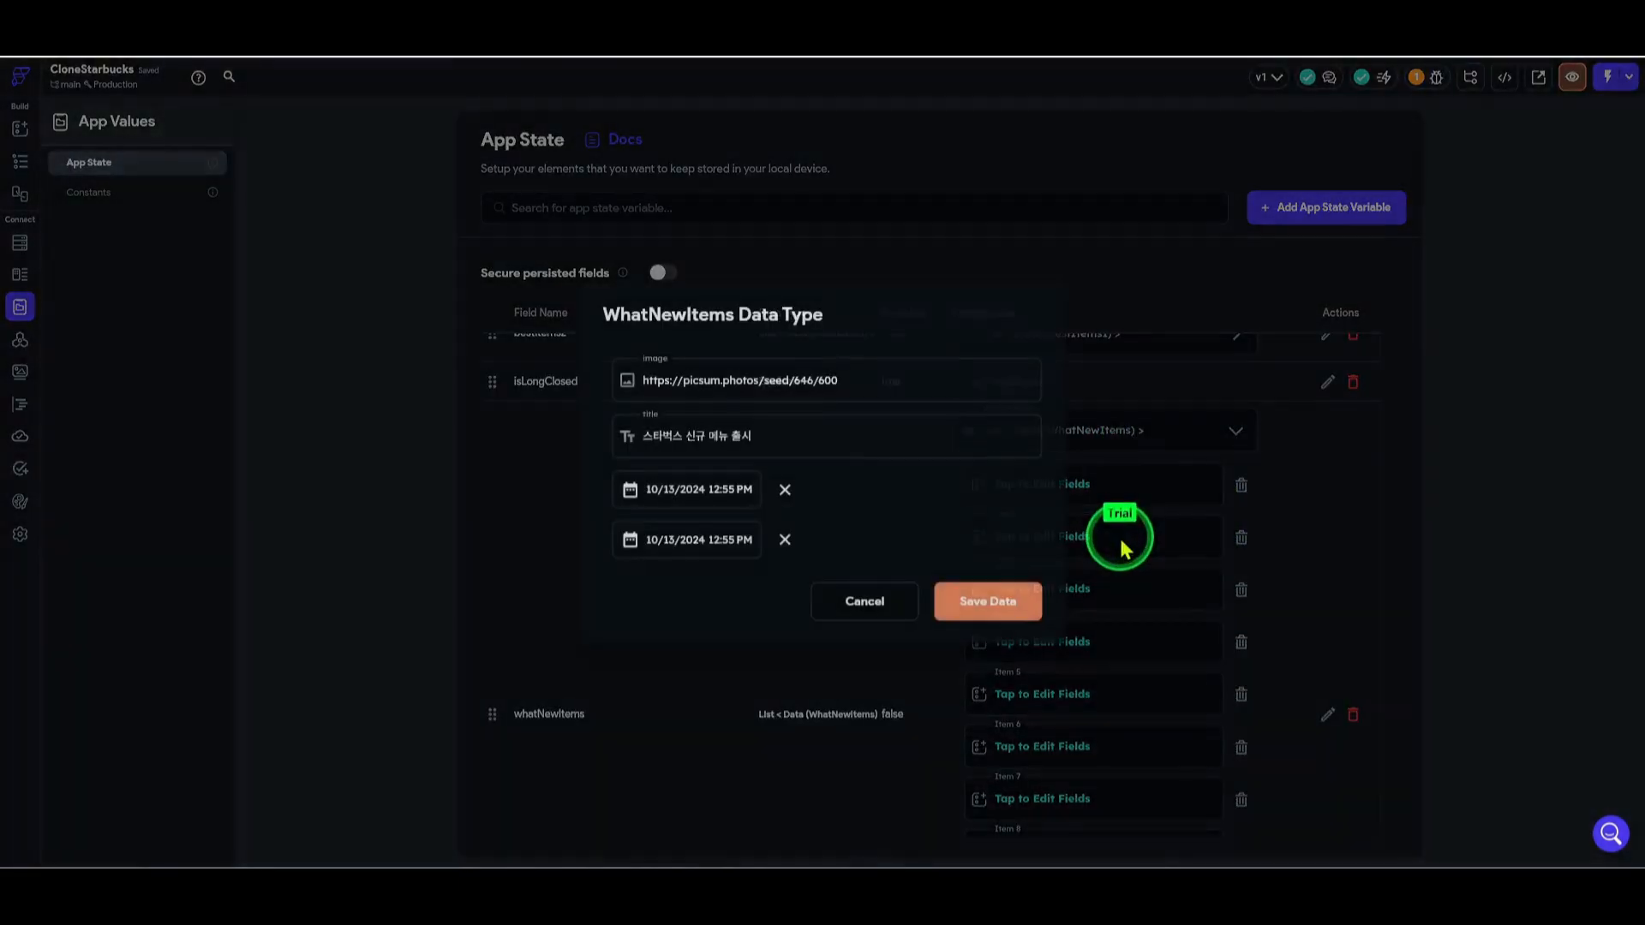
{"action": "left_click", "coordinate": [1120, 459]}
{"action": "left_click", "coordinate": [1124, 480]}
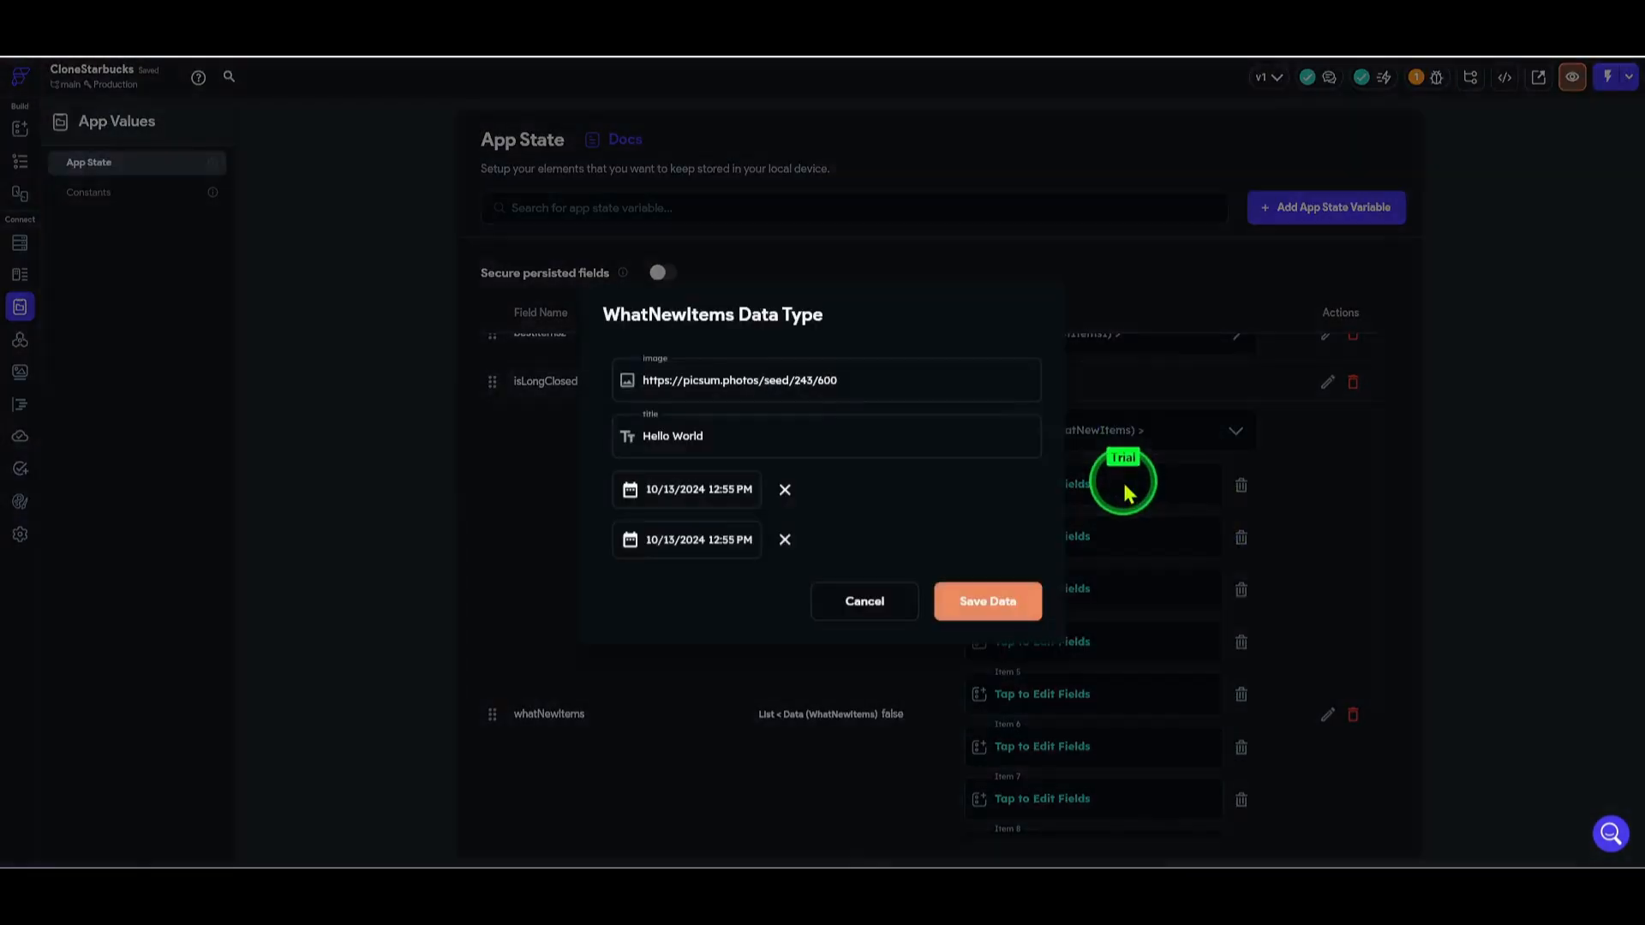
{"action": "left_click_drag", "start_coordinate": [814, 476], "coordinate": [576, 466]}
{"action": "left_click", "coordinate": [695, 492]}
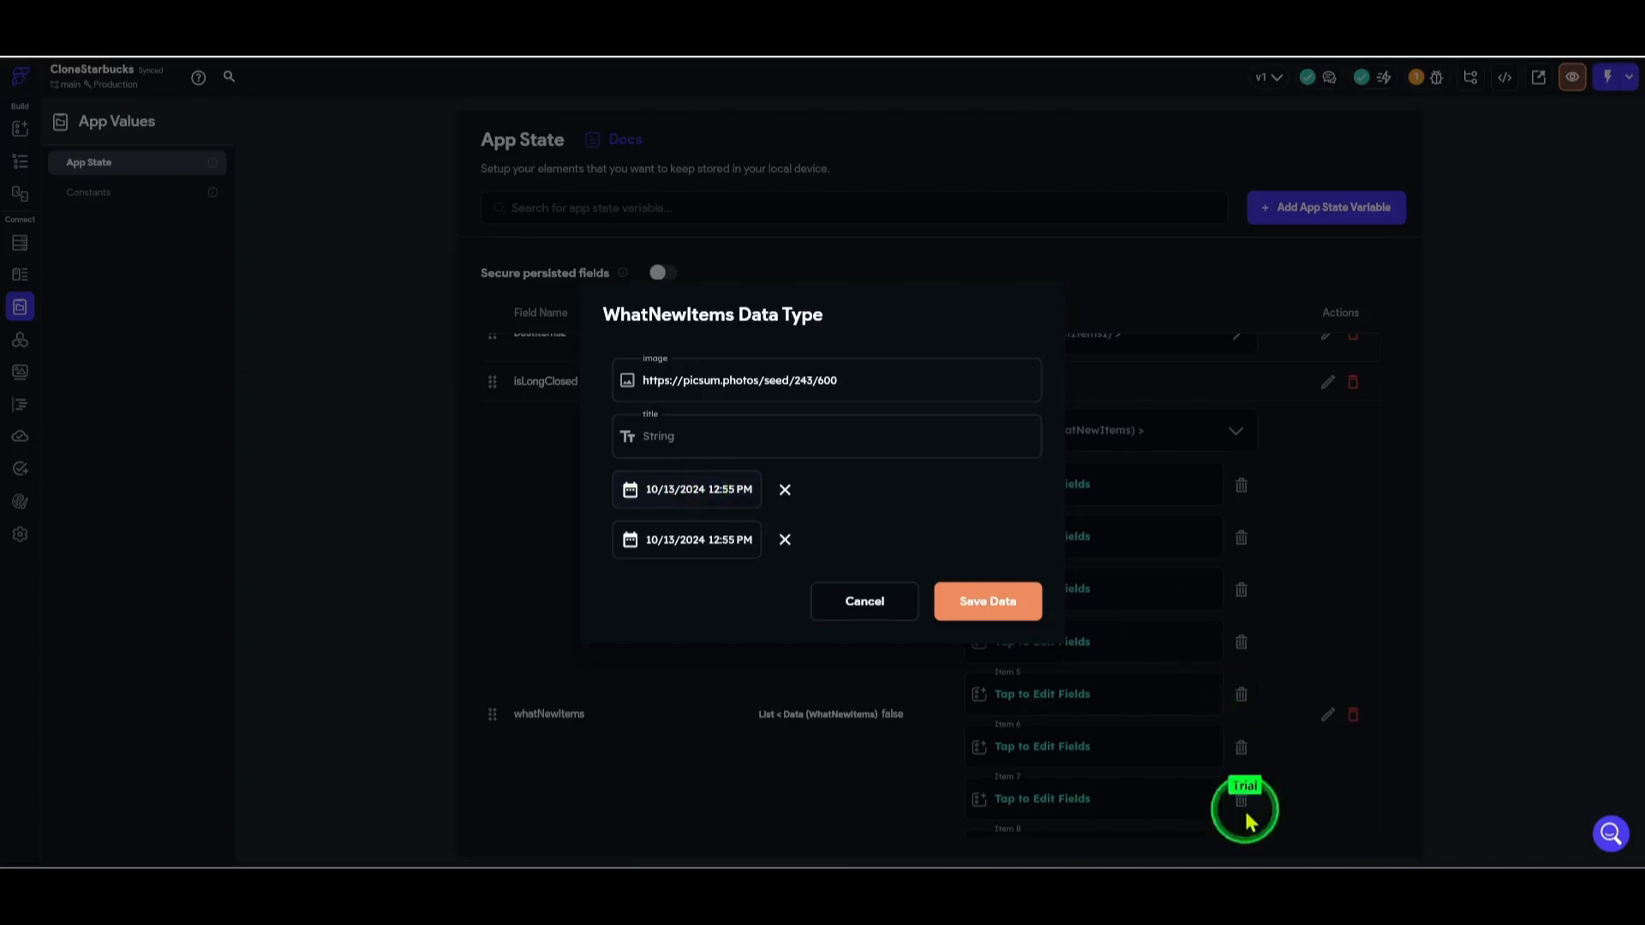
{"action": "mouse_move", "coordinate": [1201, 891]}
{"action": "left_click", "coordinate": [1156, 802]}
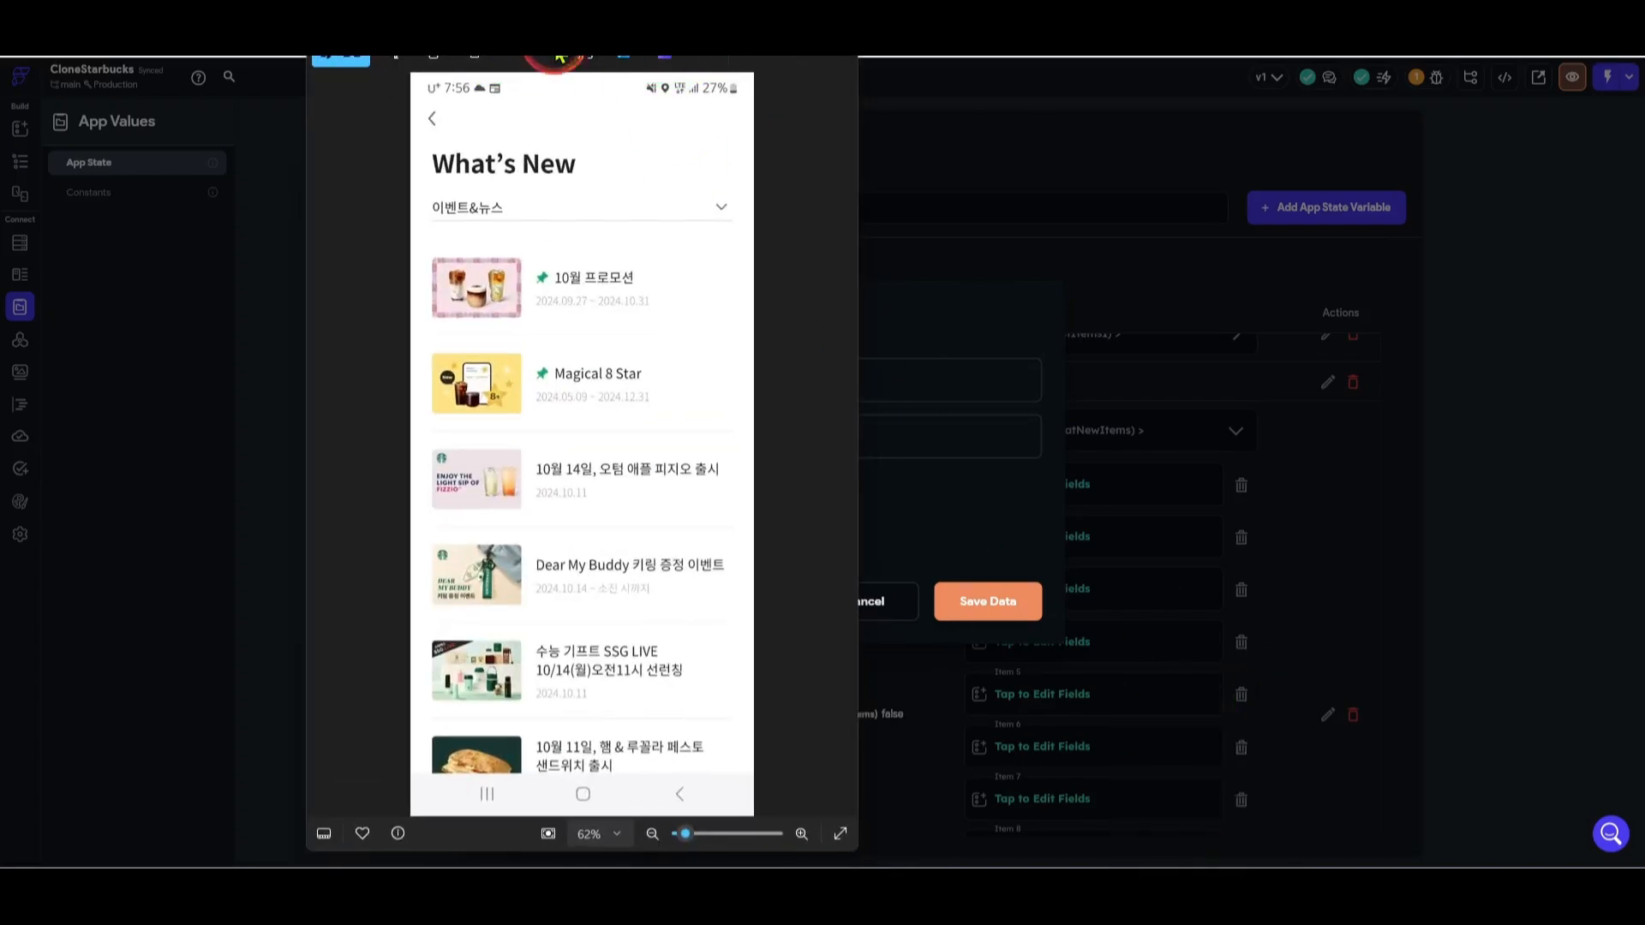
{"action": "left_click_drag", "start_coordinate": [557, 52], "coordinate": [0, 52]}
{"action": "left_click", "coordinate": [784, 452]}
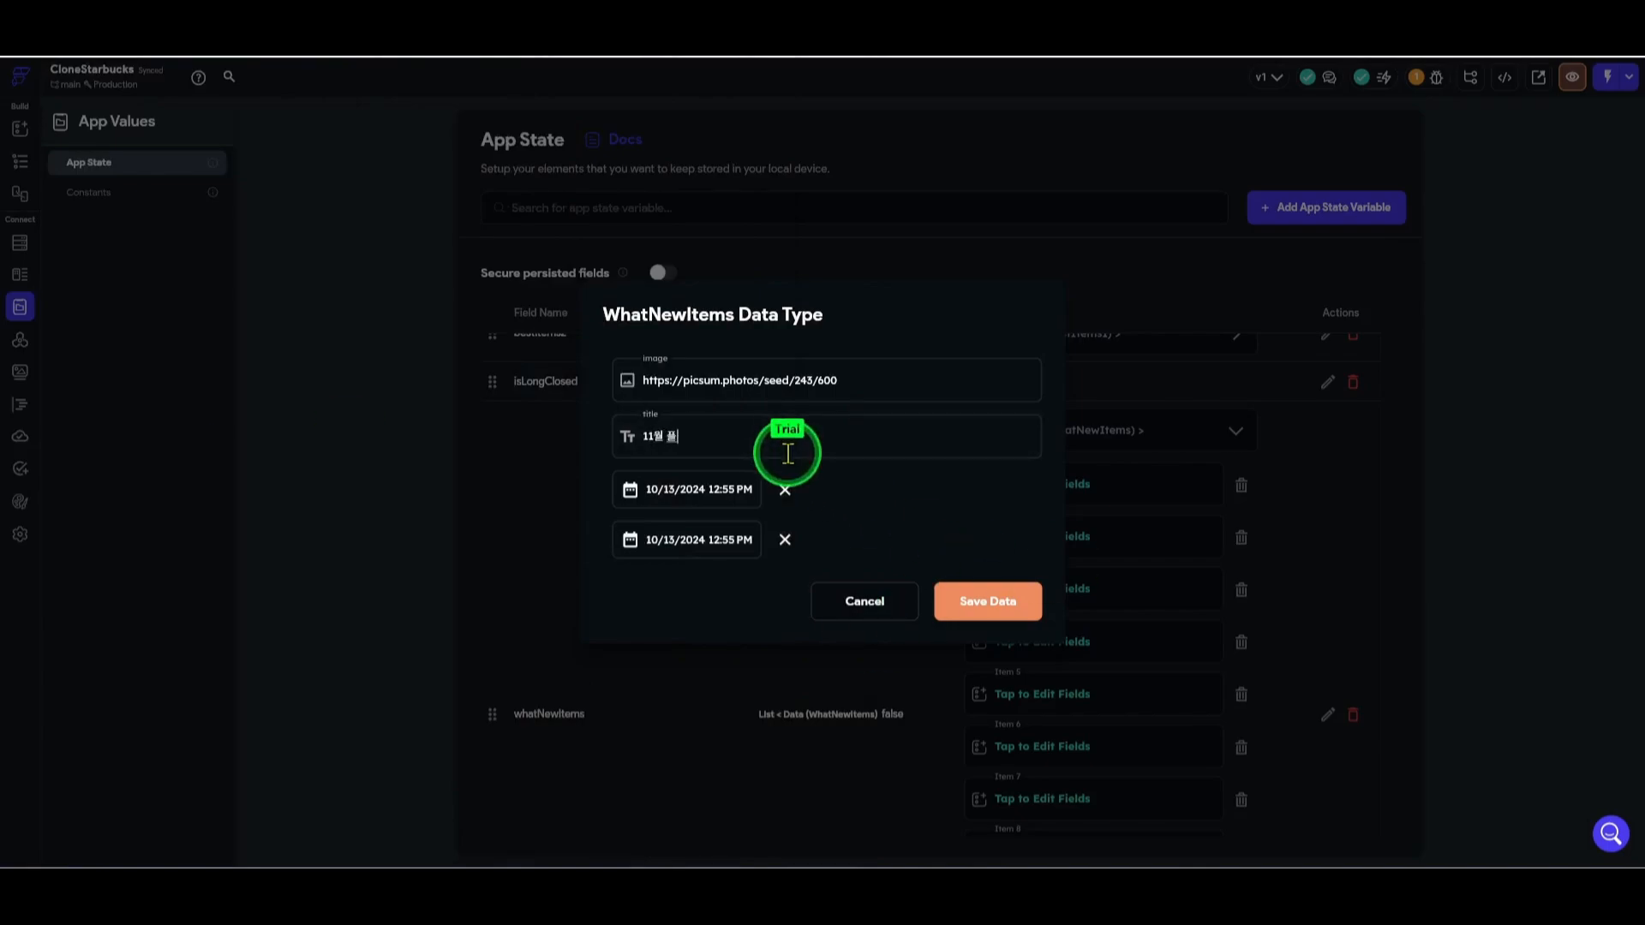
{"action": "left_click", "coordinate": [992, 605]}
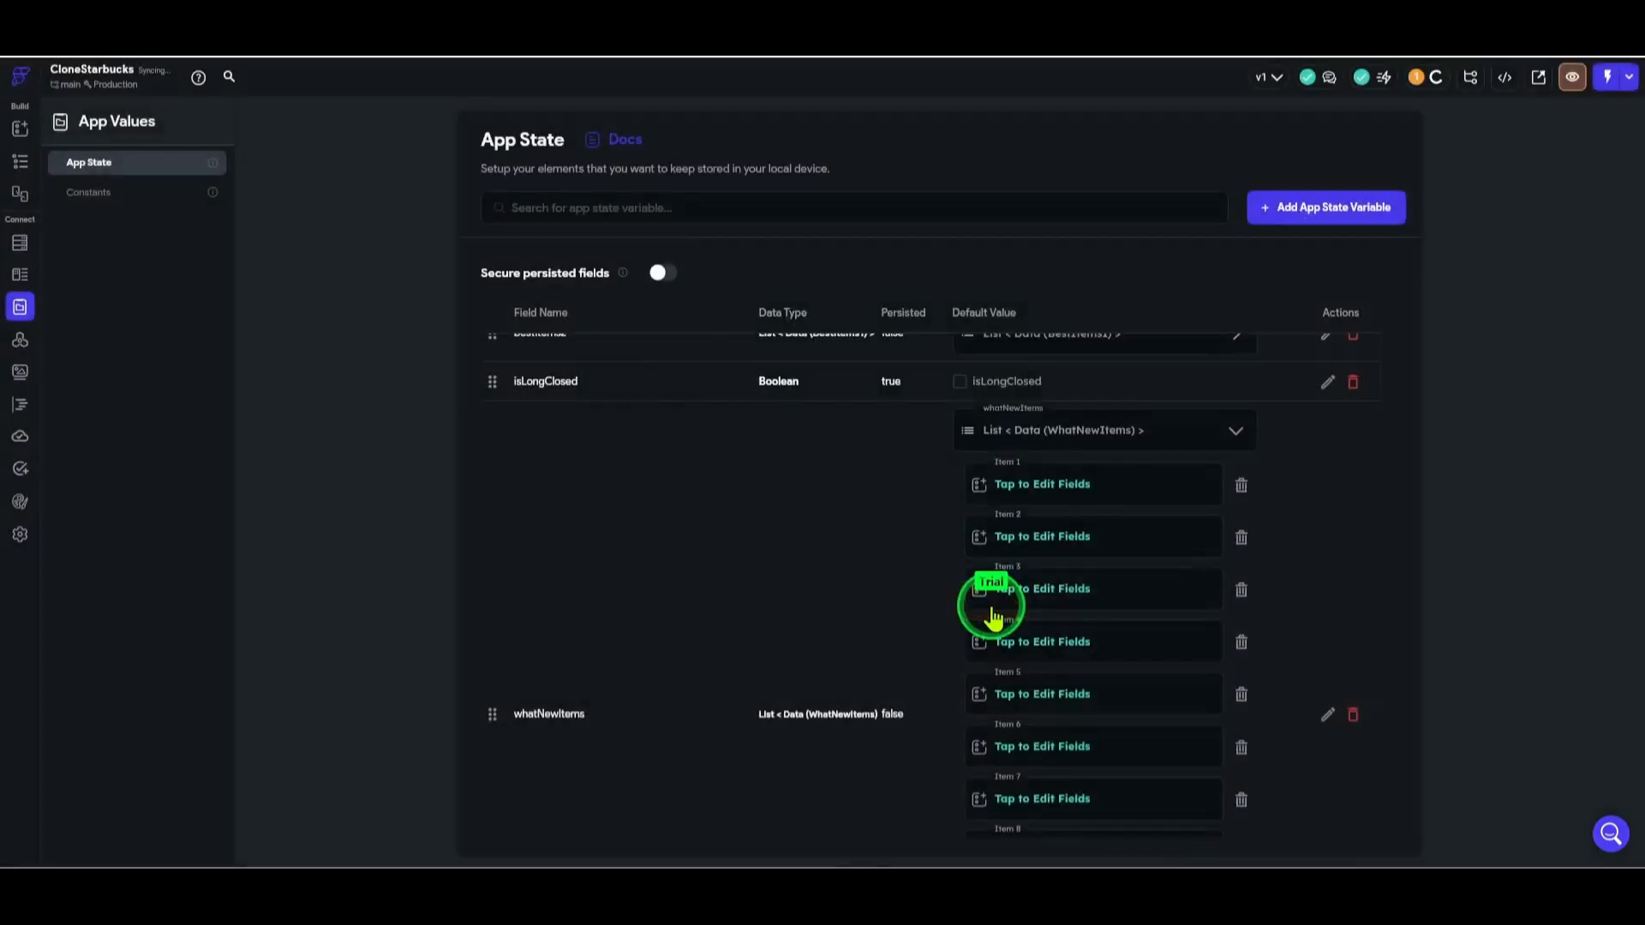
- Give whatNewItems item 4 a title ending in "14일, 오텀 애플 피지오 출시" and save it
{"action": "left_click", "coordinate": [1097, 656]}
{"action": "left_click_drag", "start_coordinate": [753, 464], "coordinate": [569, 434]}
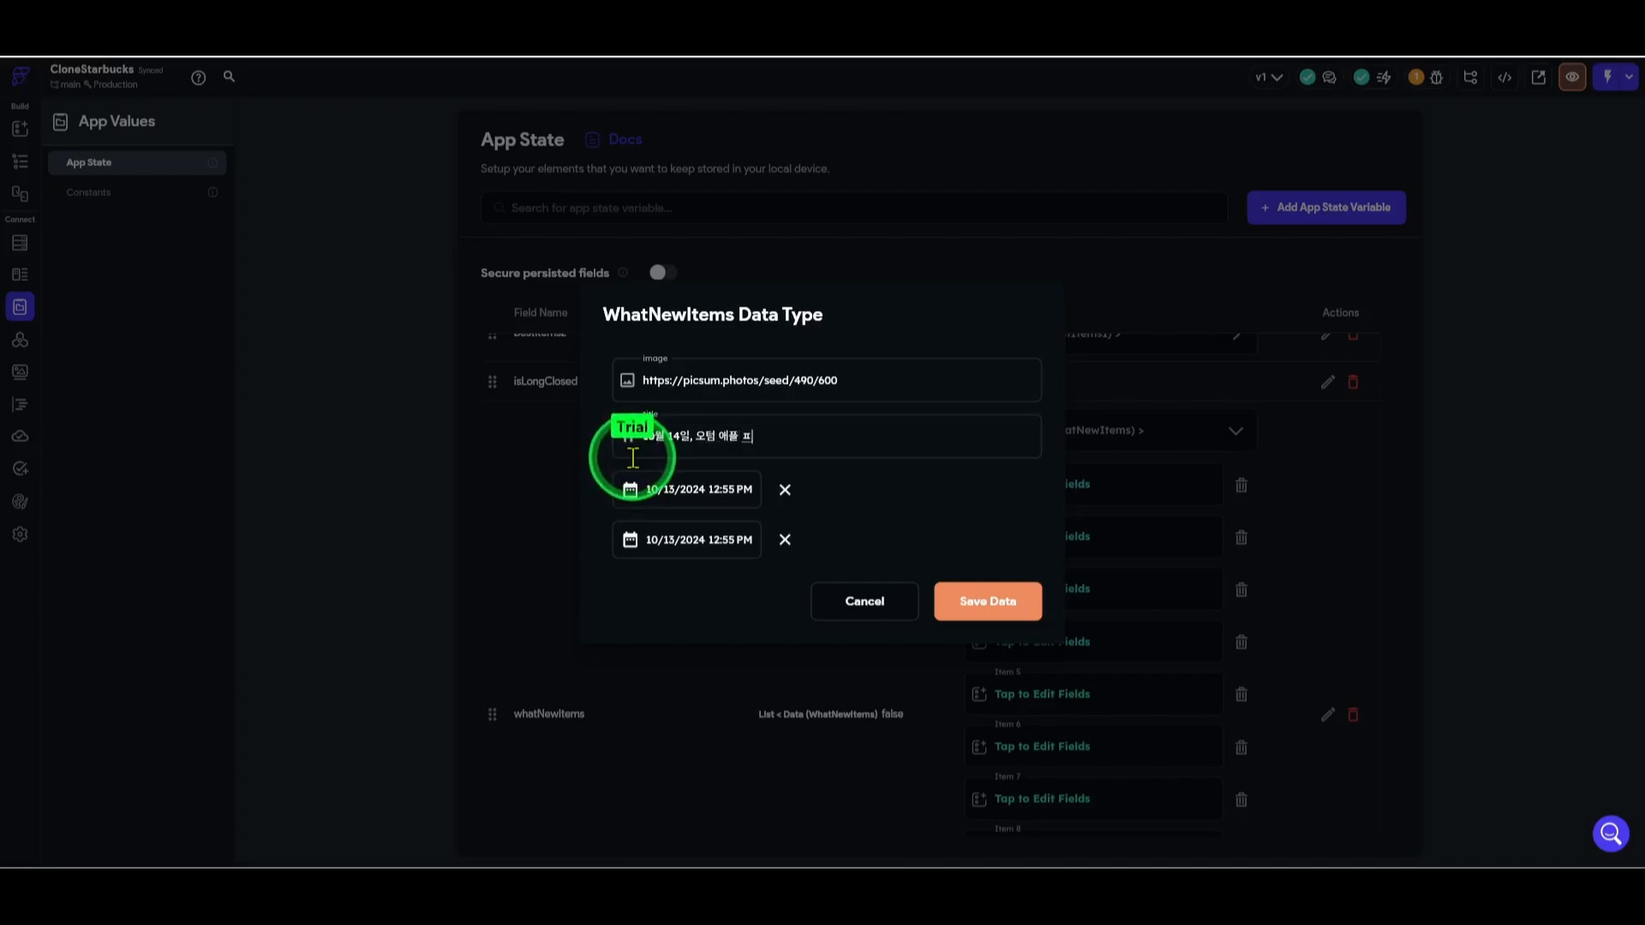
{"action": "type", "text": "지오 출시"}
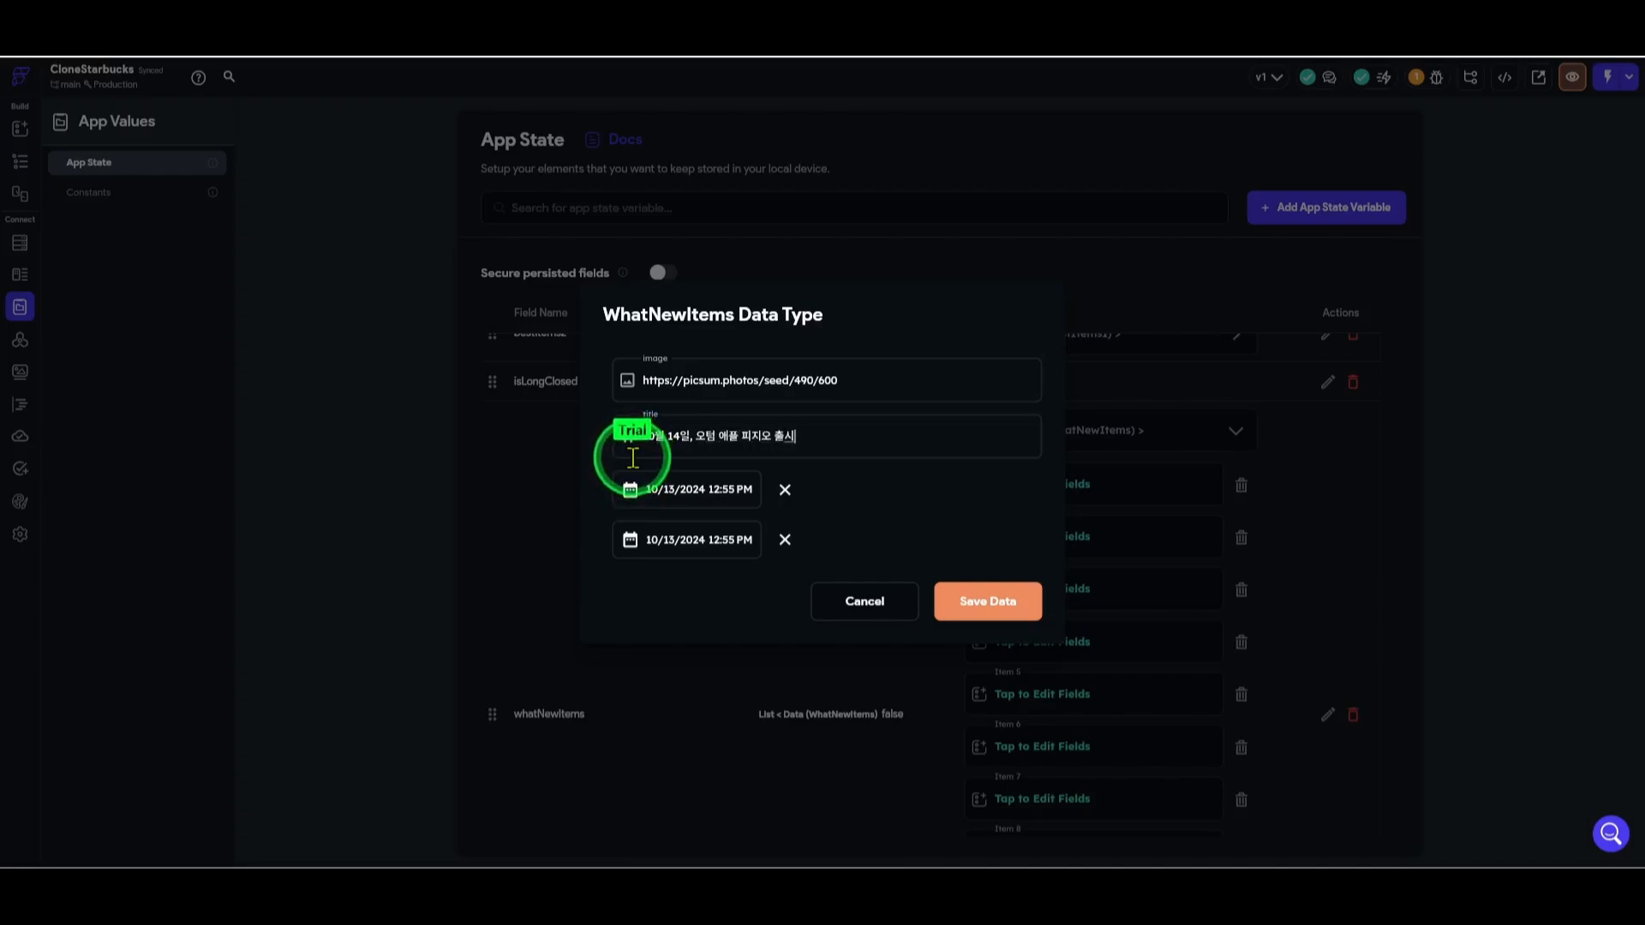
{"action": "left_click", "coordinate": [995, 607]}
- Set the title of whatNewItems item 5 to "Dear My Buddy 키링 증정 이벤트" and save it
{"action": "left_click", "coordinate": [1076, 604]}
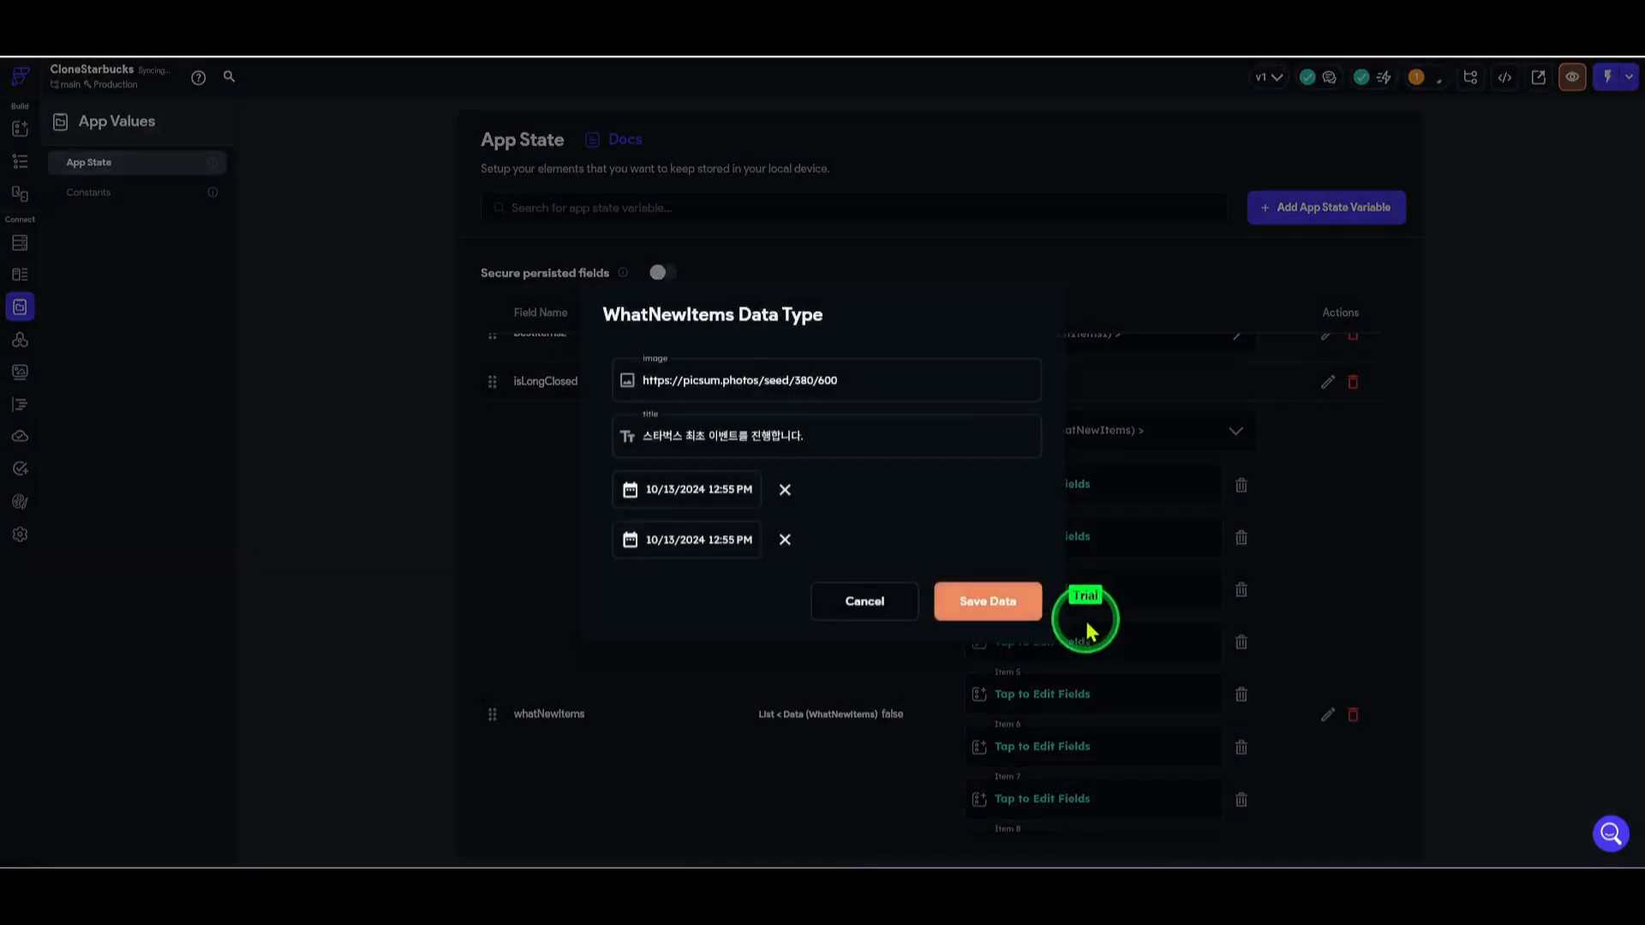
{"action": "left_click", "coordinate": [1084, 658]}
{"action": "left_click", "coordinate": [1088, 684]}
{"action": "left_click_drag", "start_coordinate": [718, 443], "coordinate": [486, 435]}
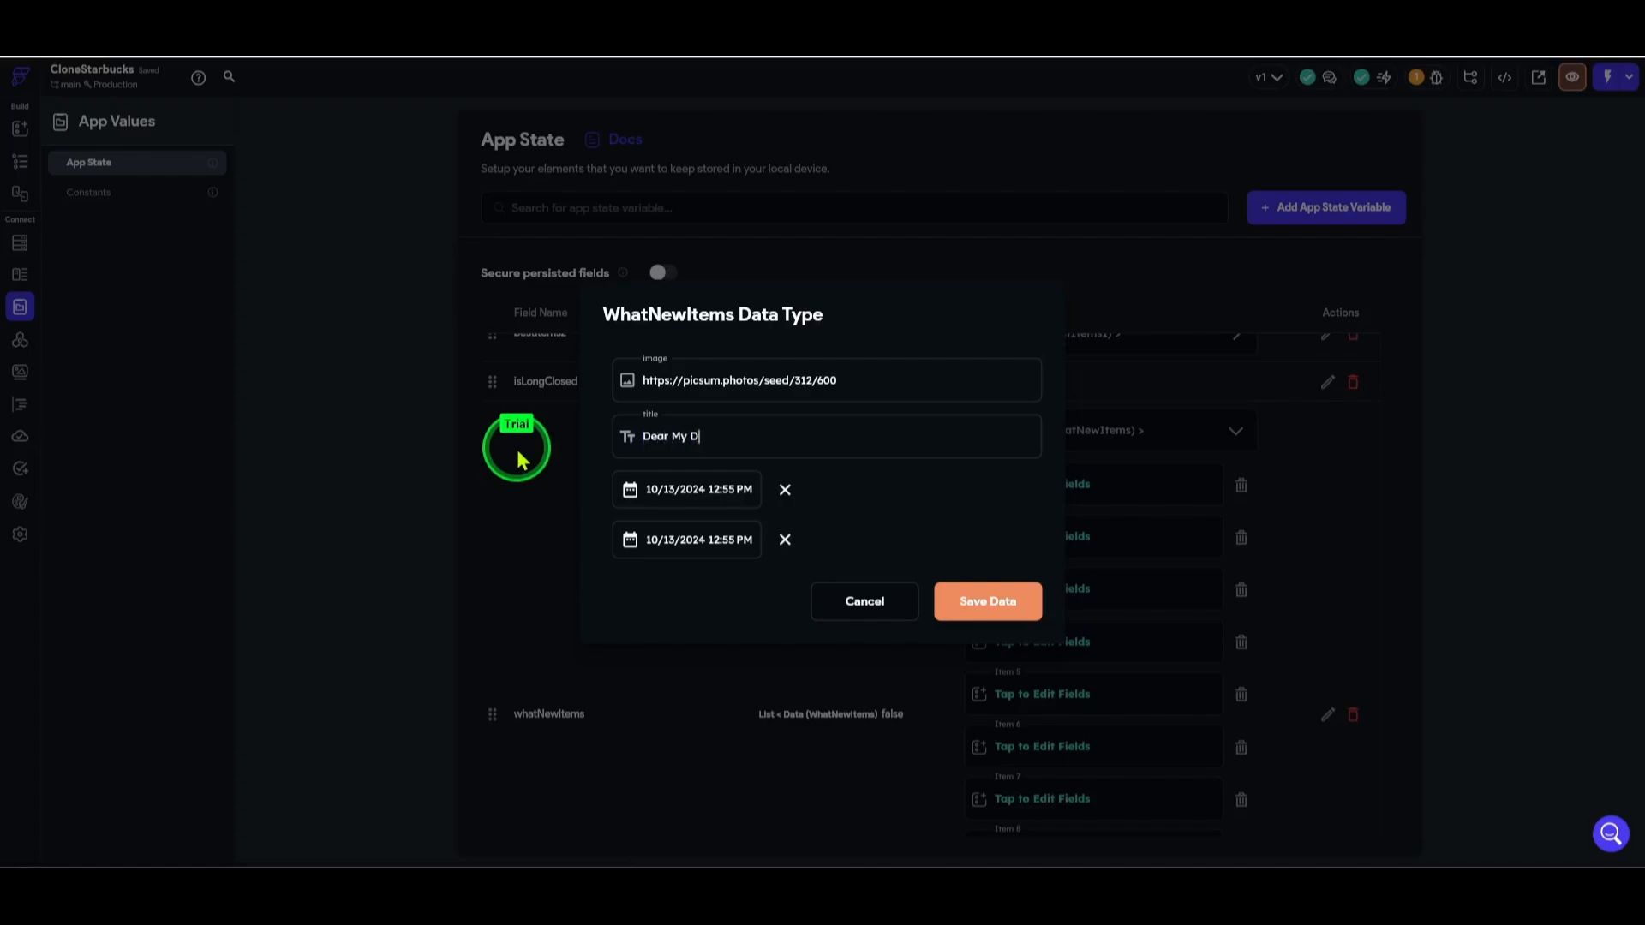
{"action": "type", "text": "Dear My Buddy "}
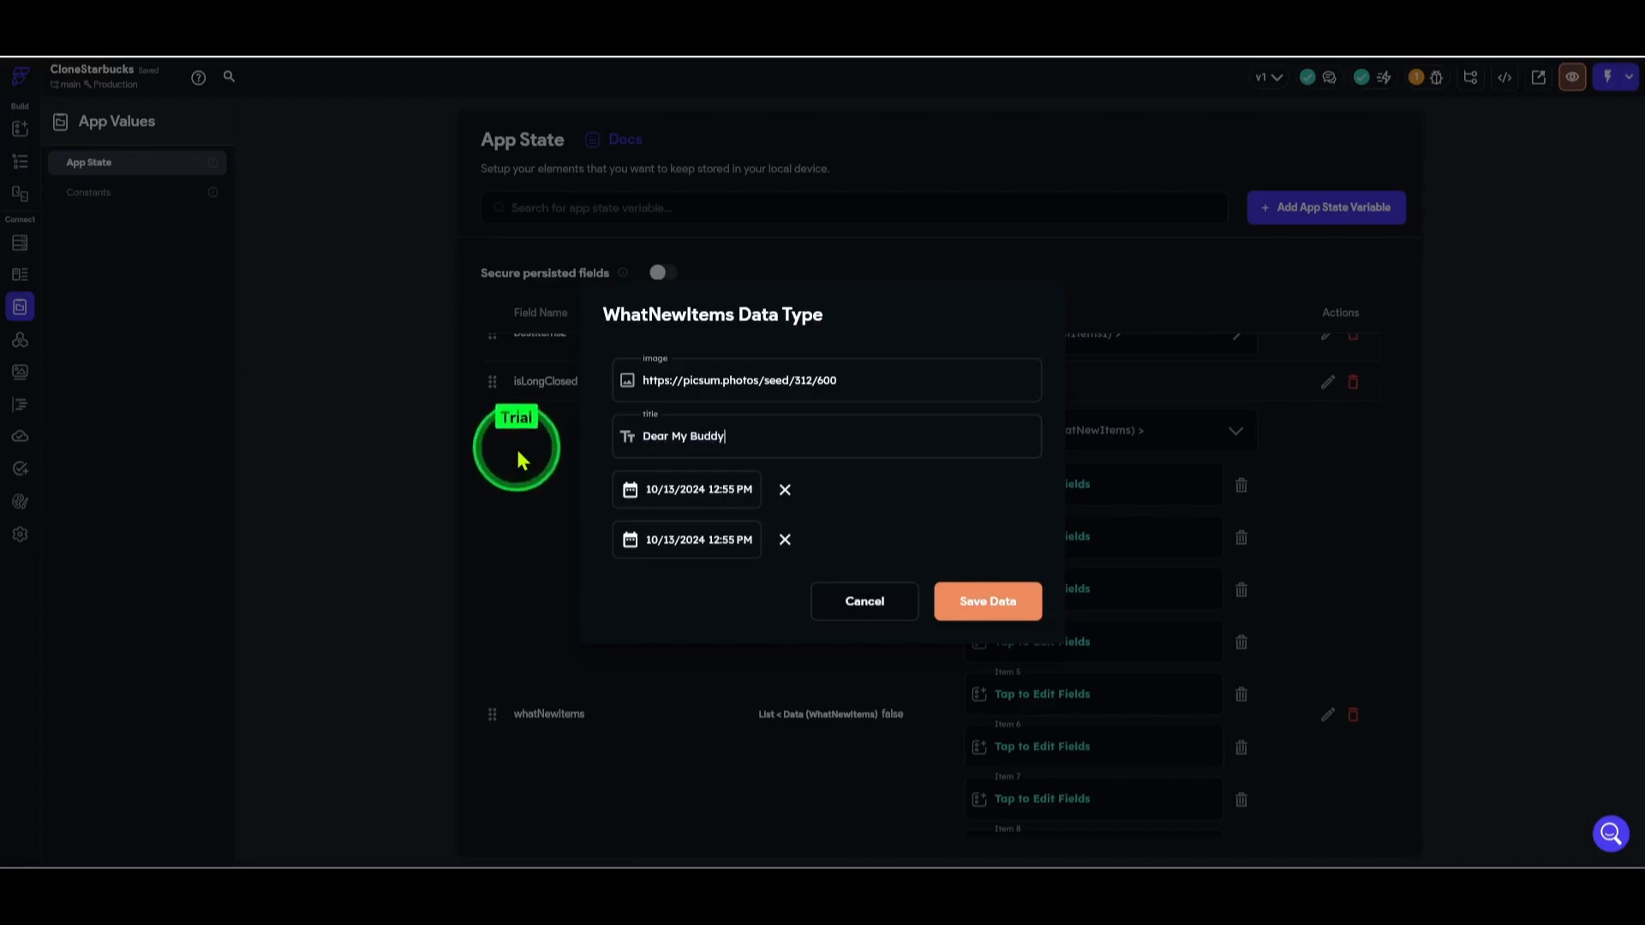
{"action": "type", "text": "키링 증정 "}
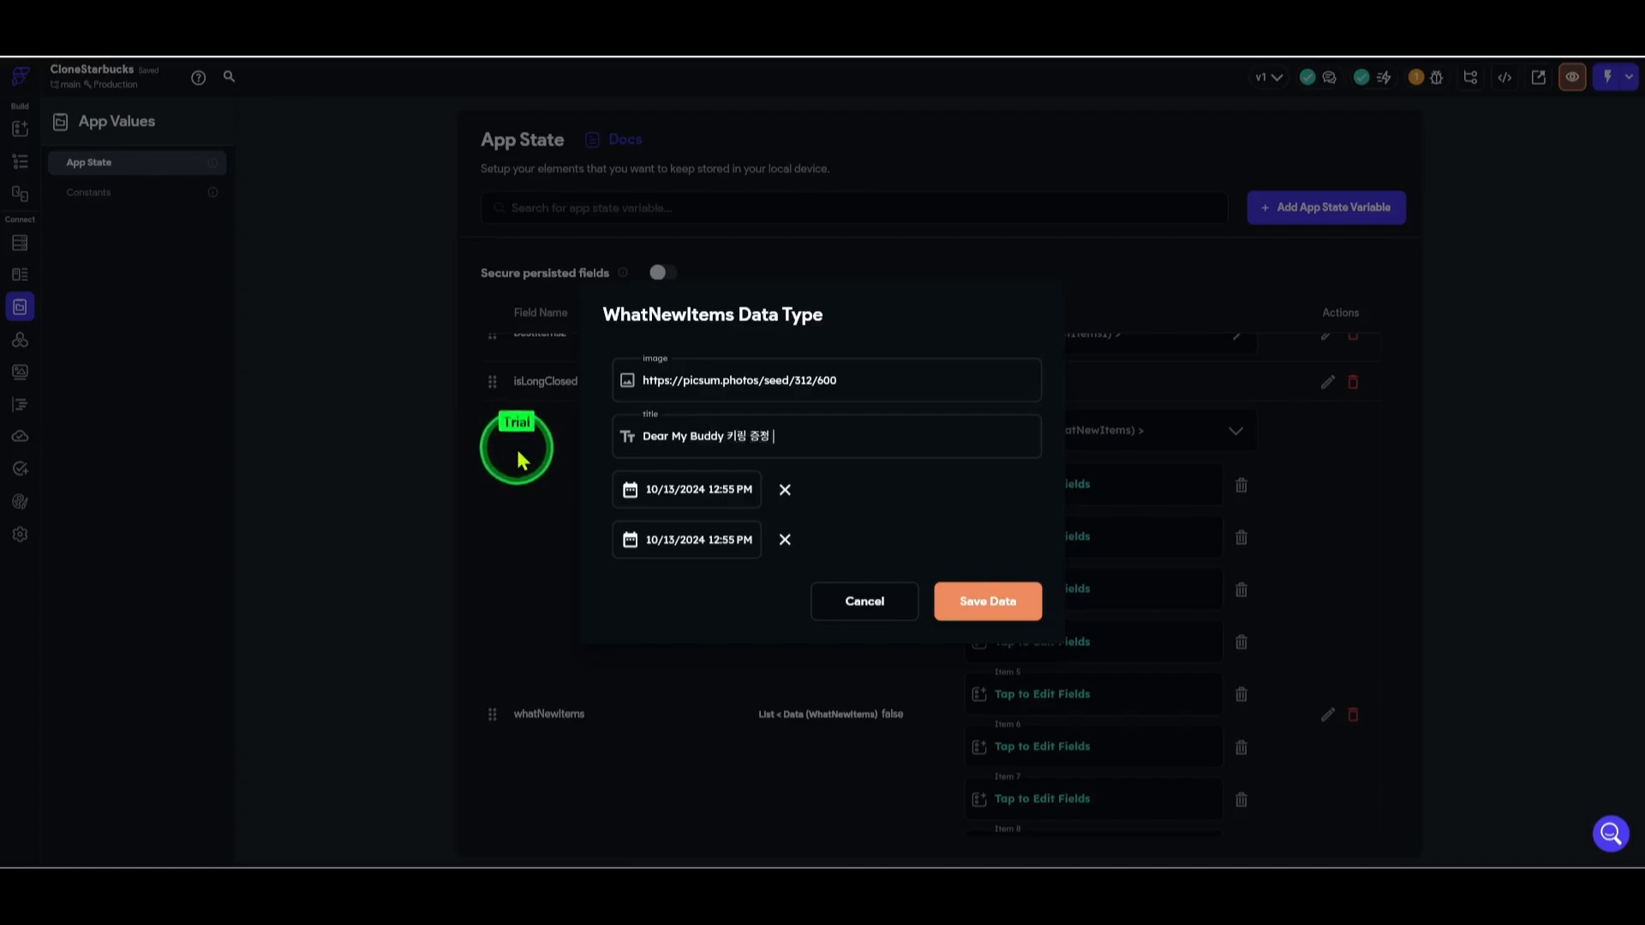
{"action": "type", "text": "이벤트"}
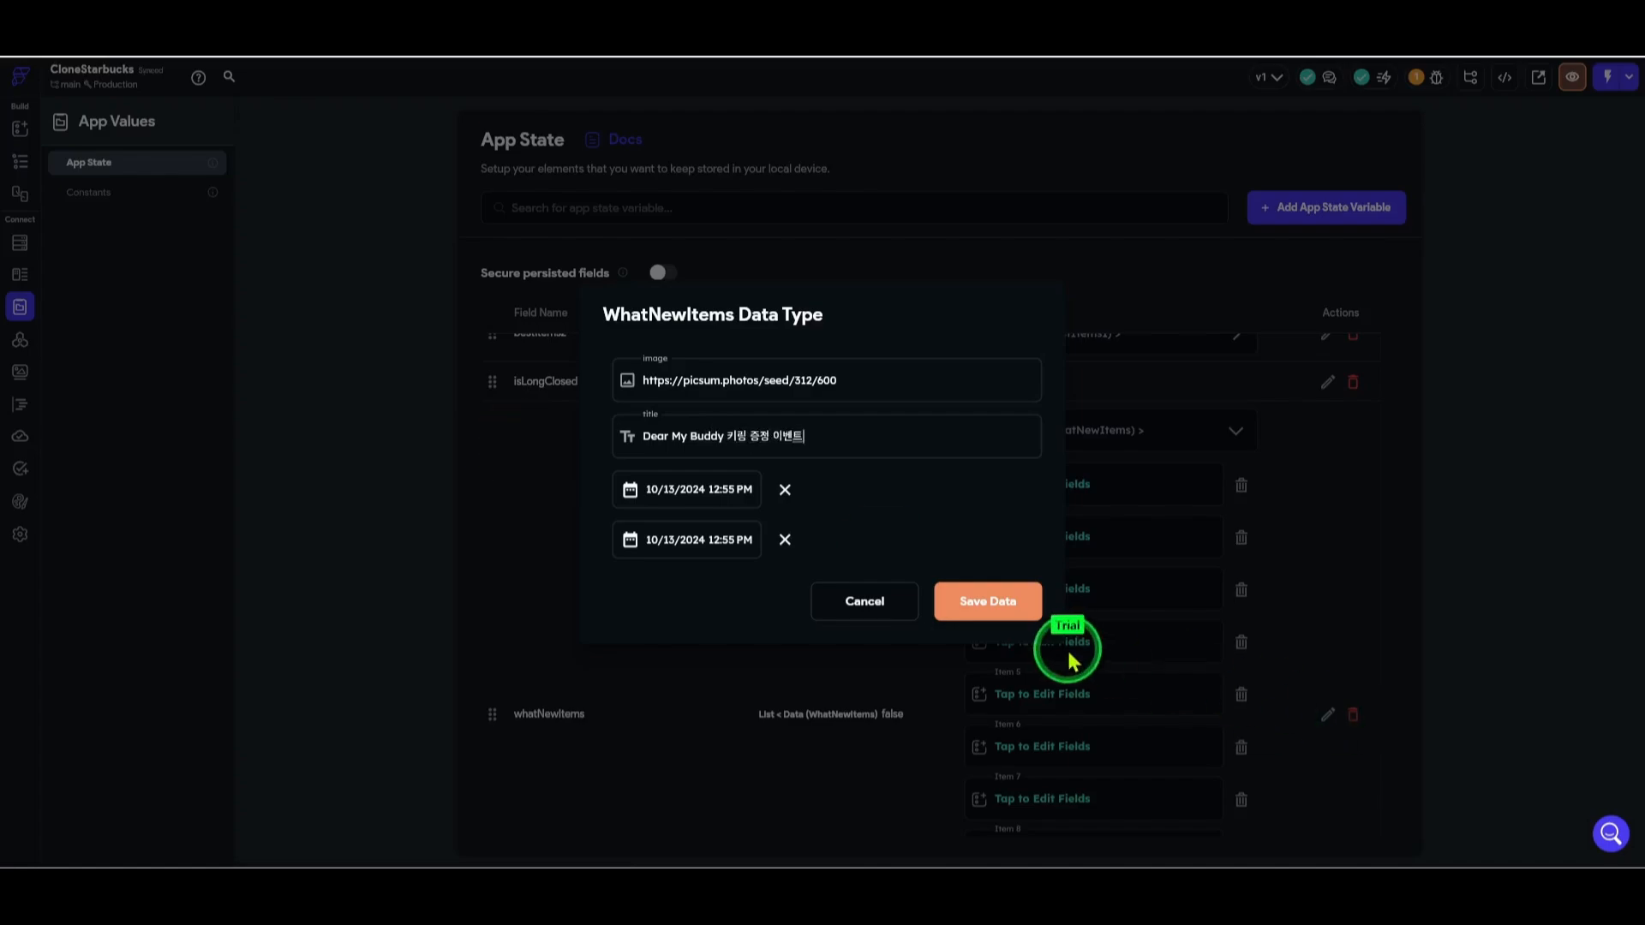
{"action": "left_click", "coordinate": [1004, 605]}
- Set the title of whatNewItems item 6 to "수능 기프트 SSG LIVE 선런칭" and save it
{"action": "left_click", "coordinate": [1055, 695]}
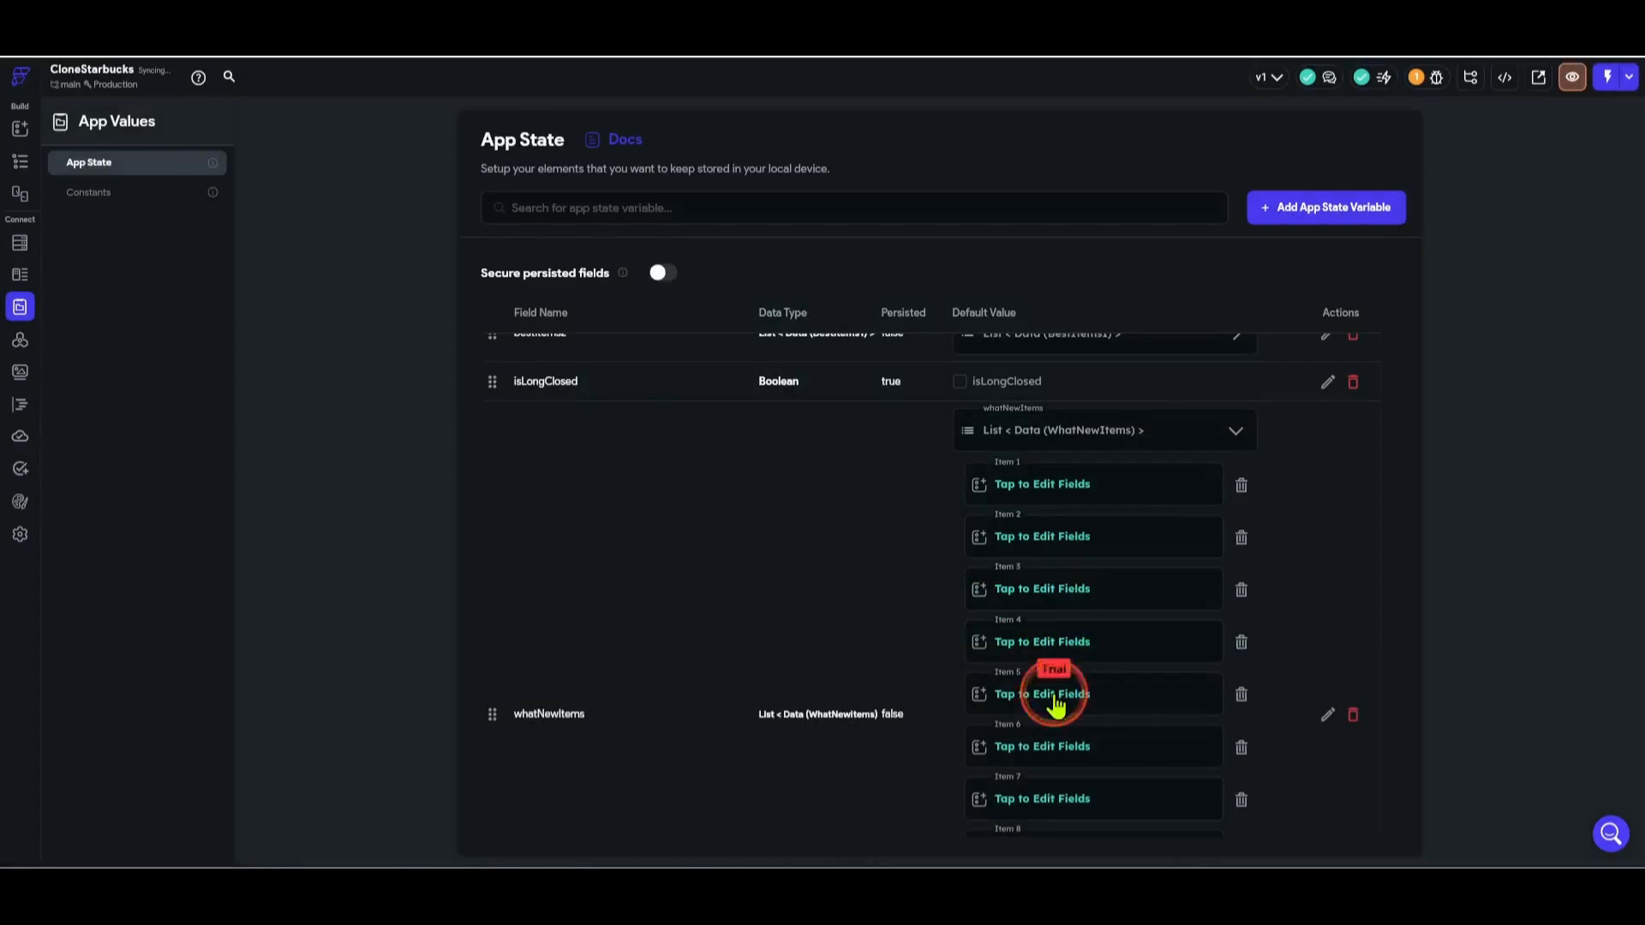
{"action": "left_click", "coordinate": [857, 604]}
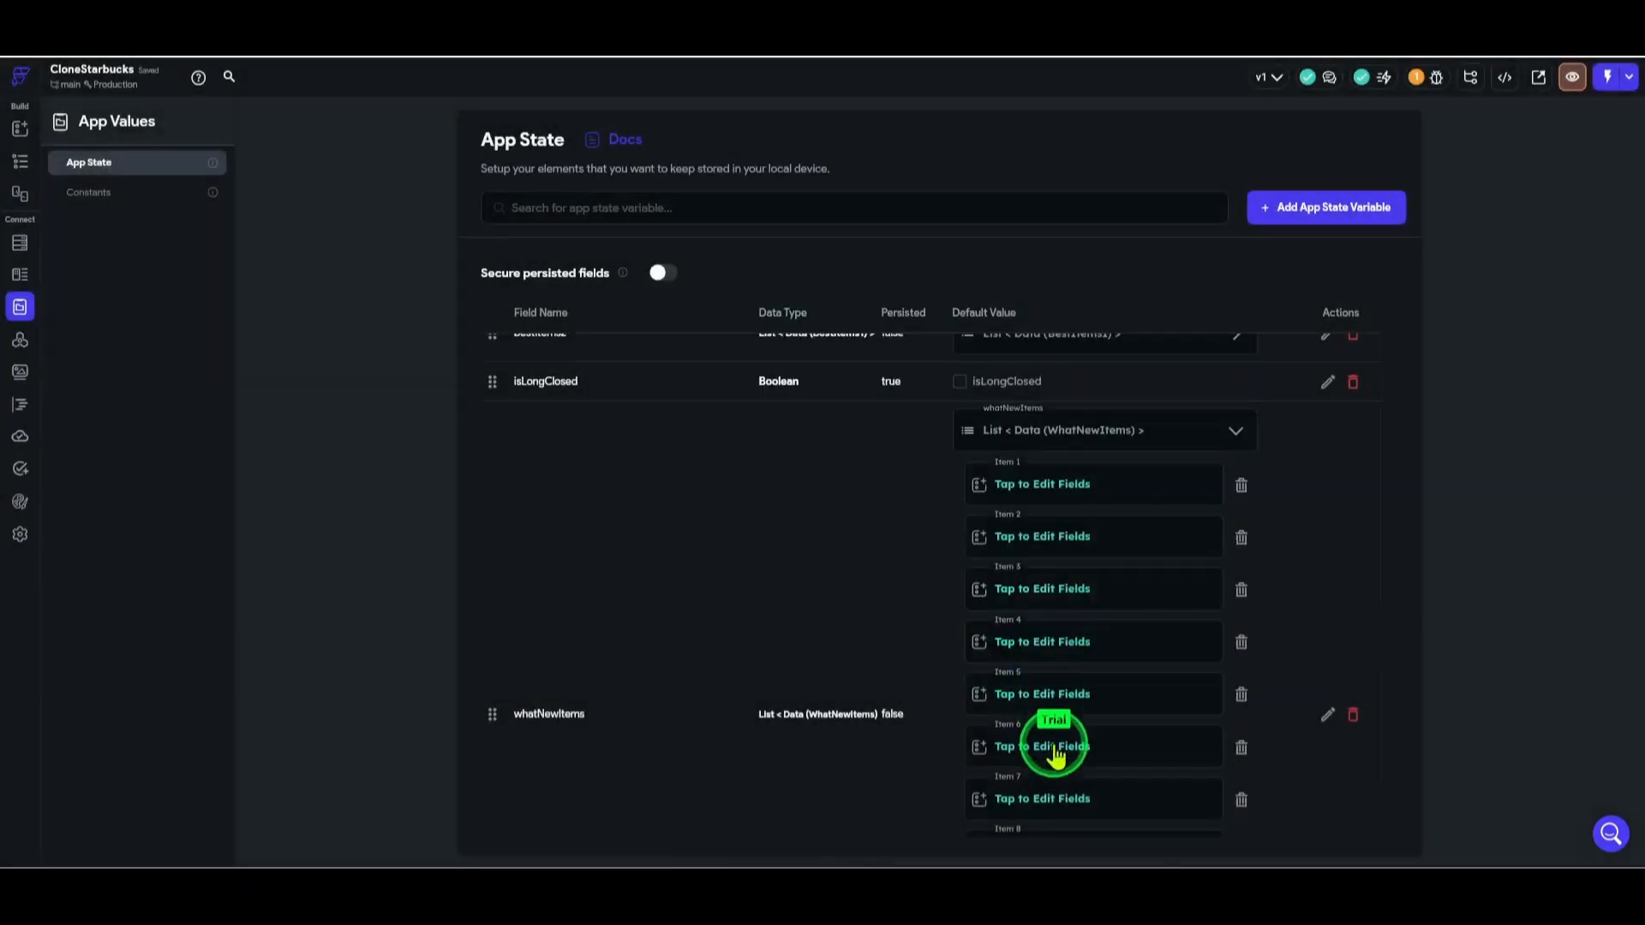
{"action": "left_click", "coordinate": [1054, 749]}
{"action": "left_click", "coordinate": [716, 438]}
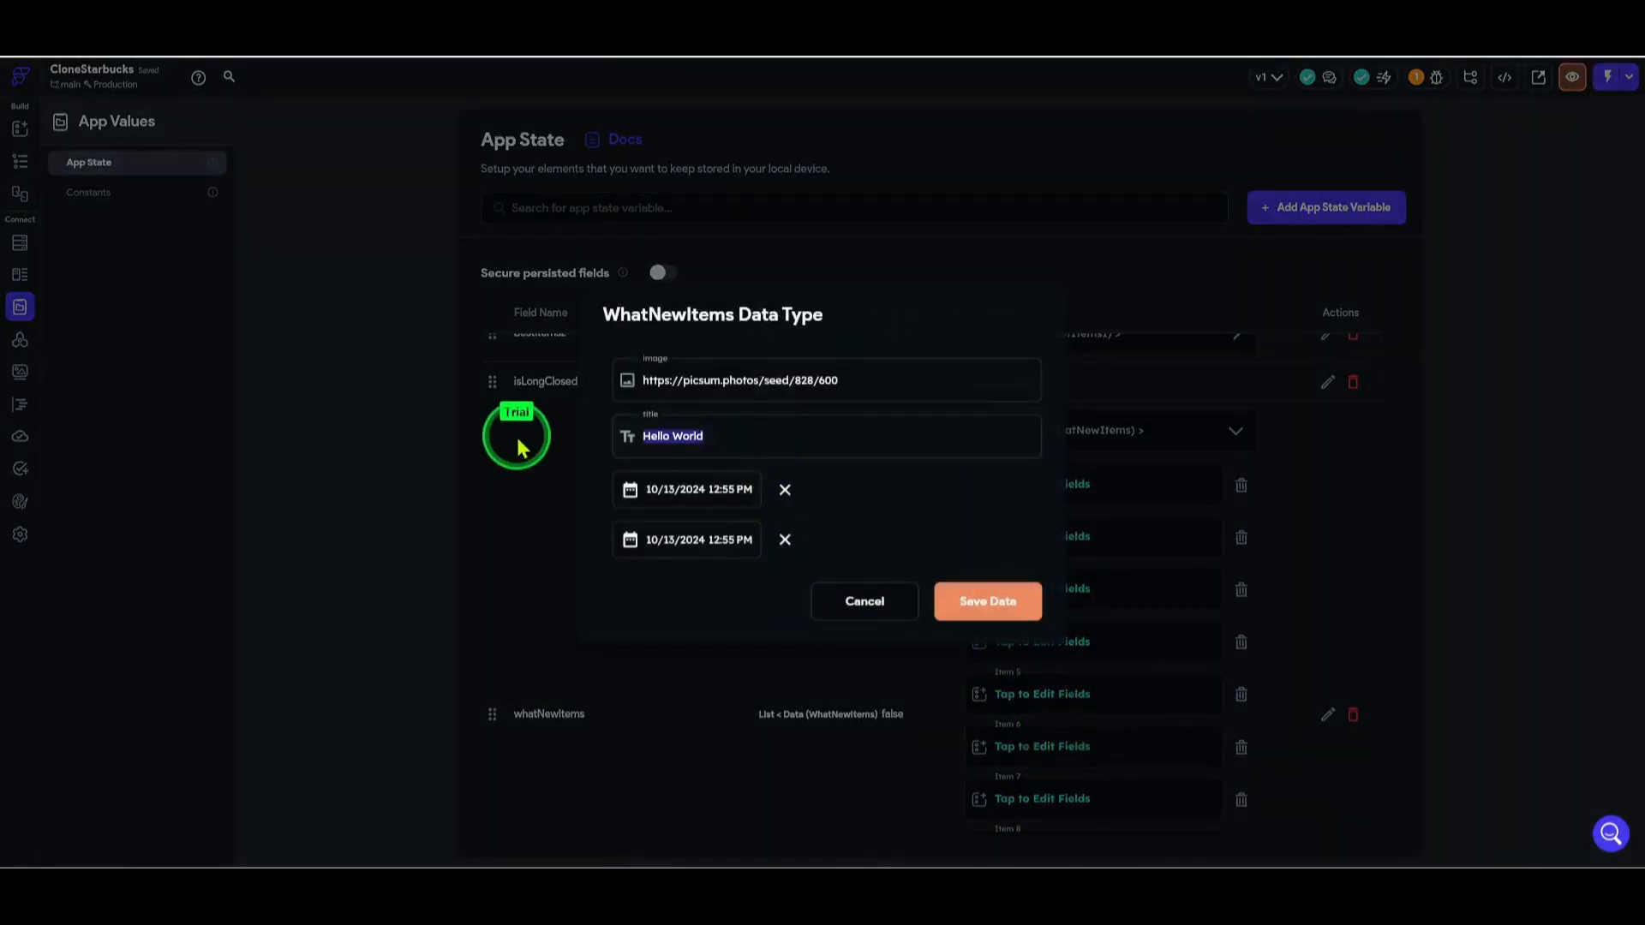
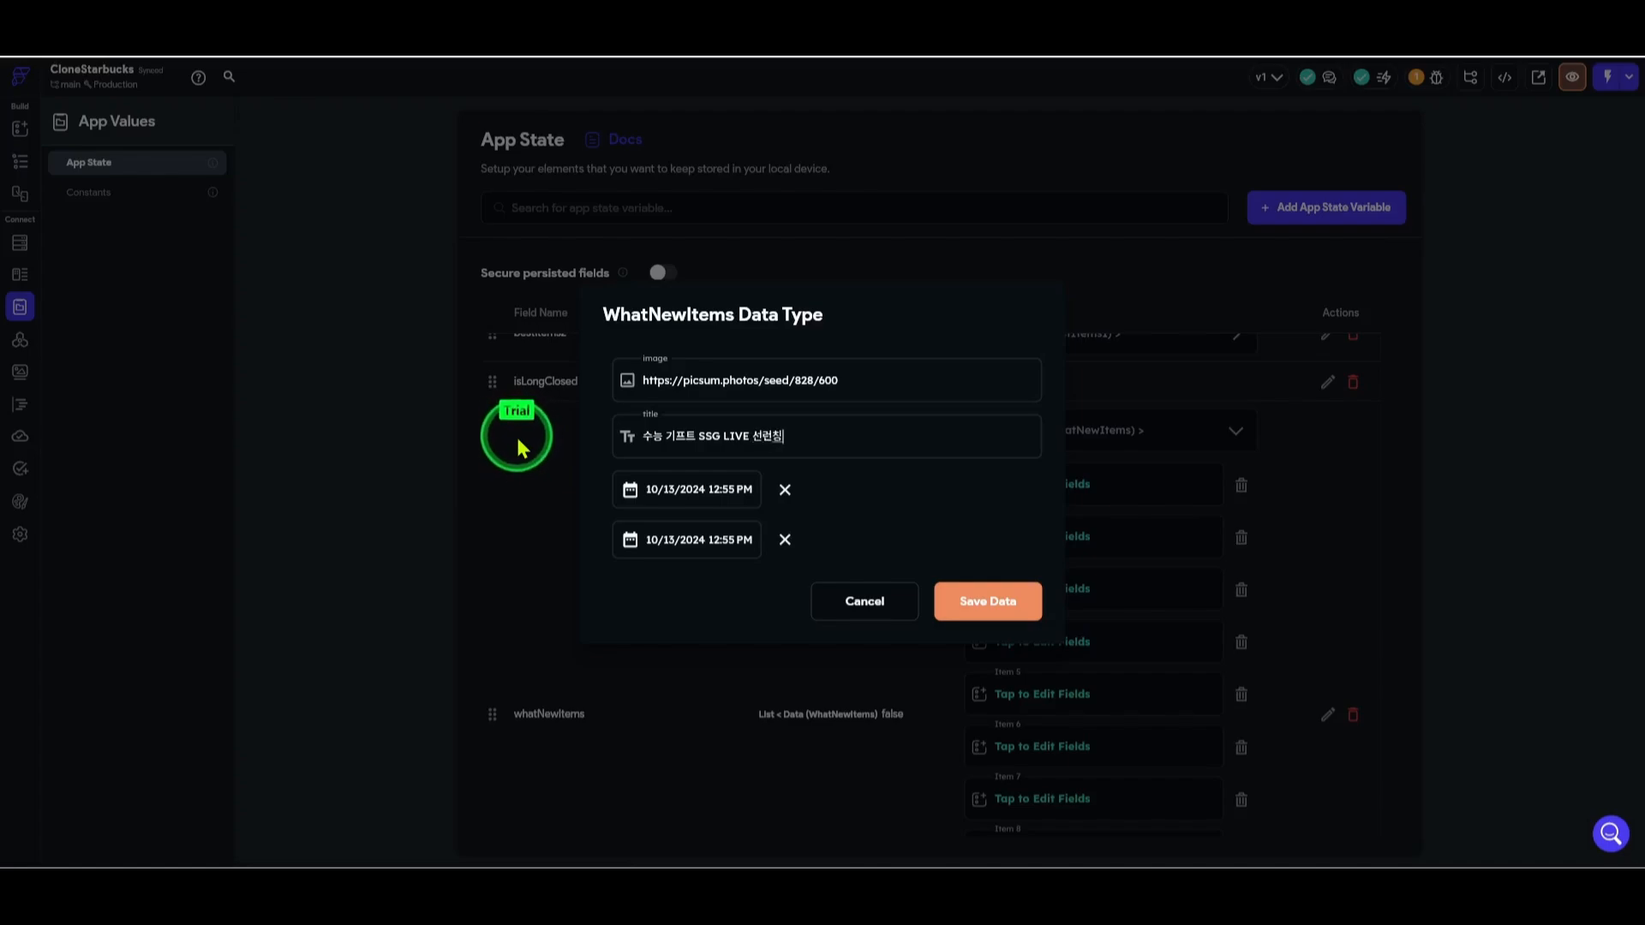
{"action": "left_click", "coordinate": [994, 610]}
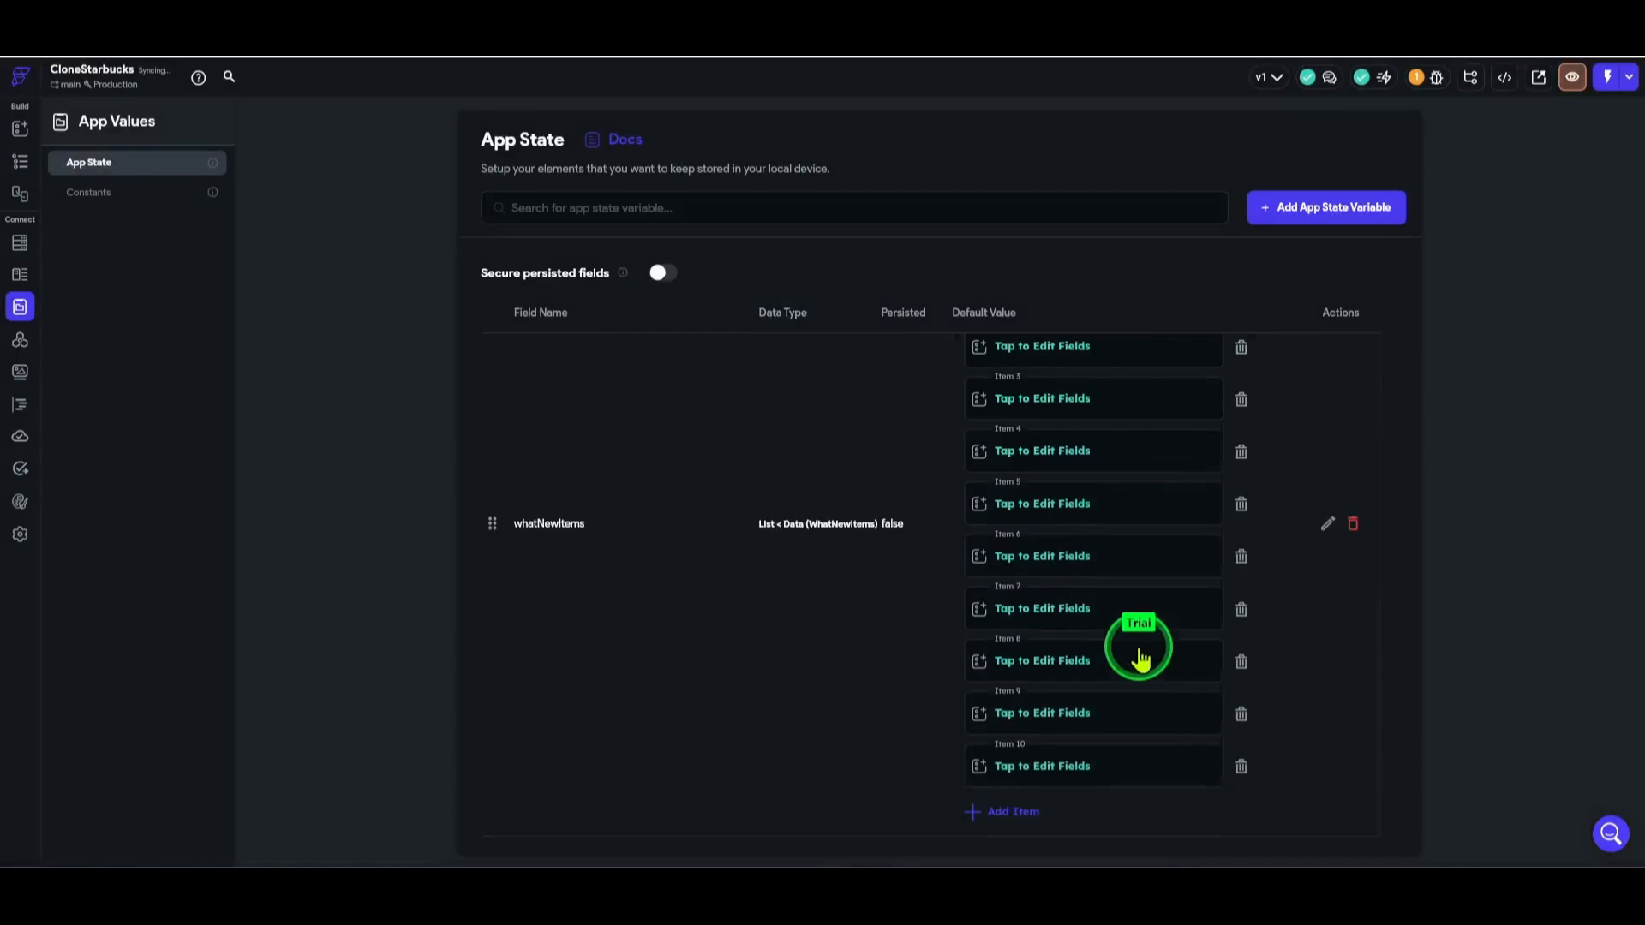
- Set the title of a further whatNewItems item, past item 6, to "햄&루꼴라 페스토 샌드위치 출시" and save it
{"action": "left_click", "coordinate": [1105, 692]}
{"action": "left_click_drag", "start_coordinate": [806, 437], "coordinate": [549, 454]}
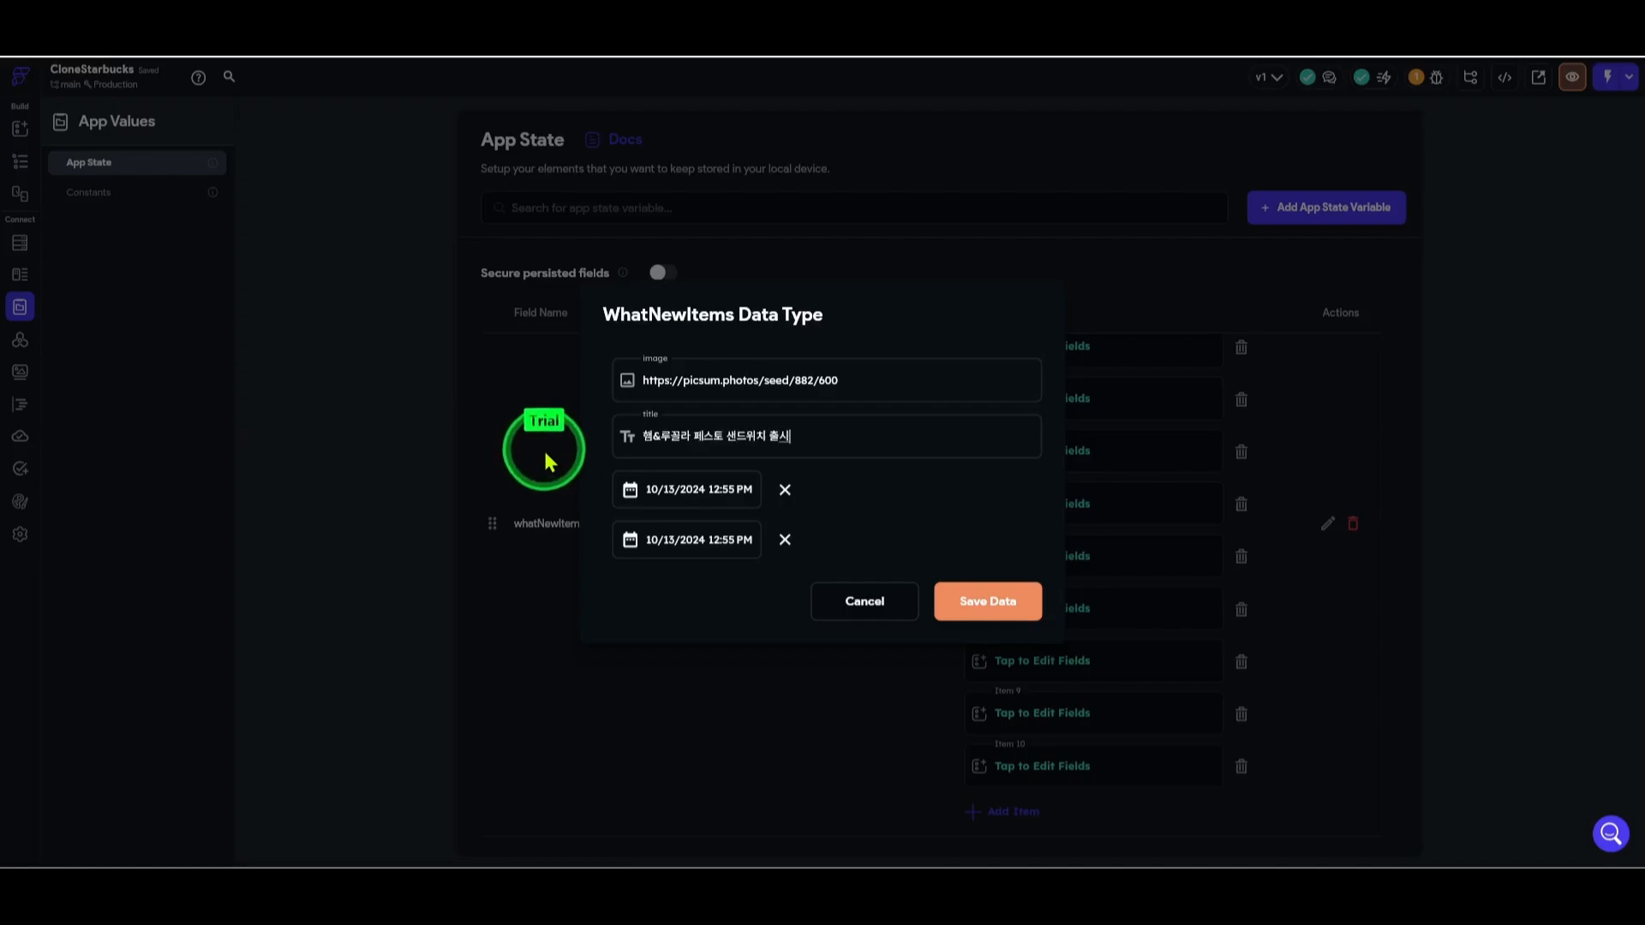
{"action": "left_click", "coordinate": [1015, 601]}
- Give another untitled whatNewItems item near the end of the list a title beginning "카드 포인트 추가 충전" and save it
{"action": "left_click", "coordinate": [1065, 801]}
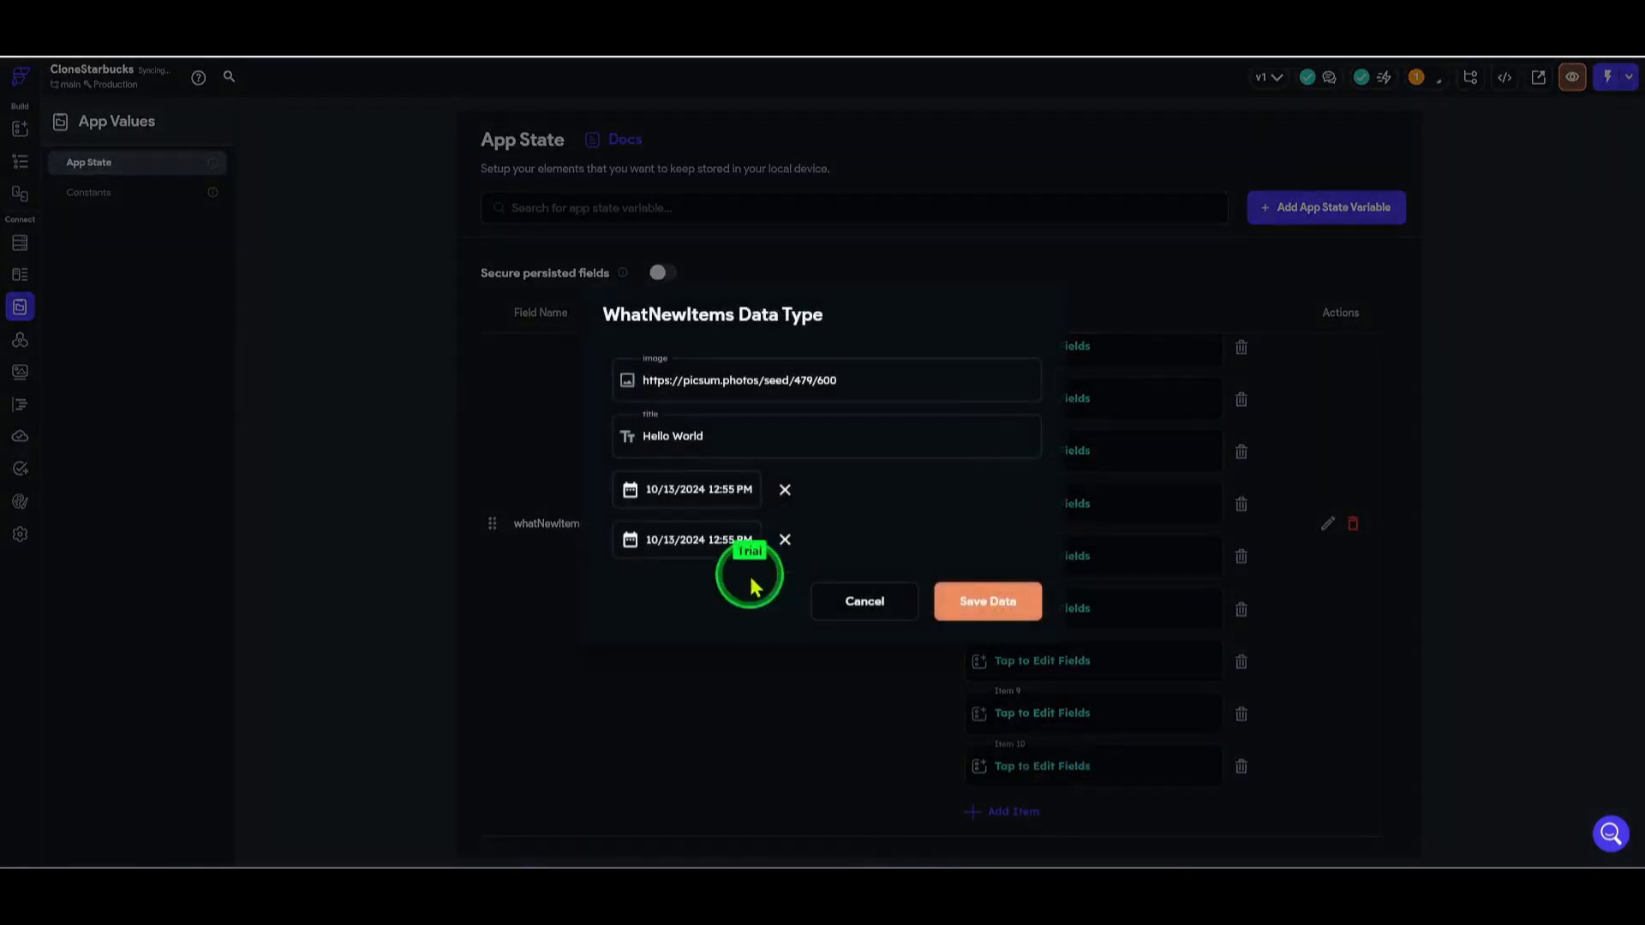
{"action": "left_click_drag", "start_coordinate": [793, 437], "coordinate": [583, 485]}
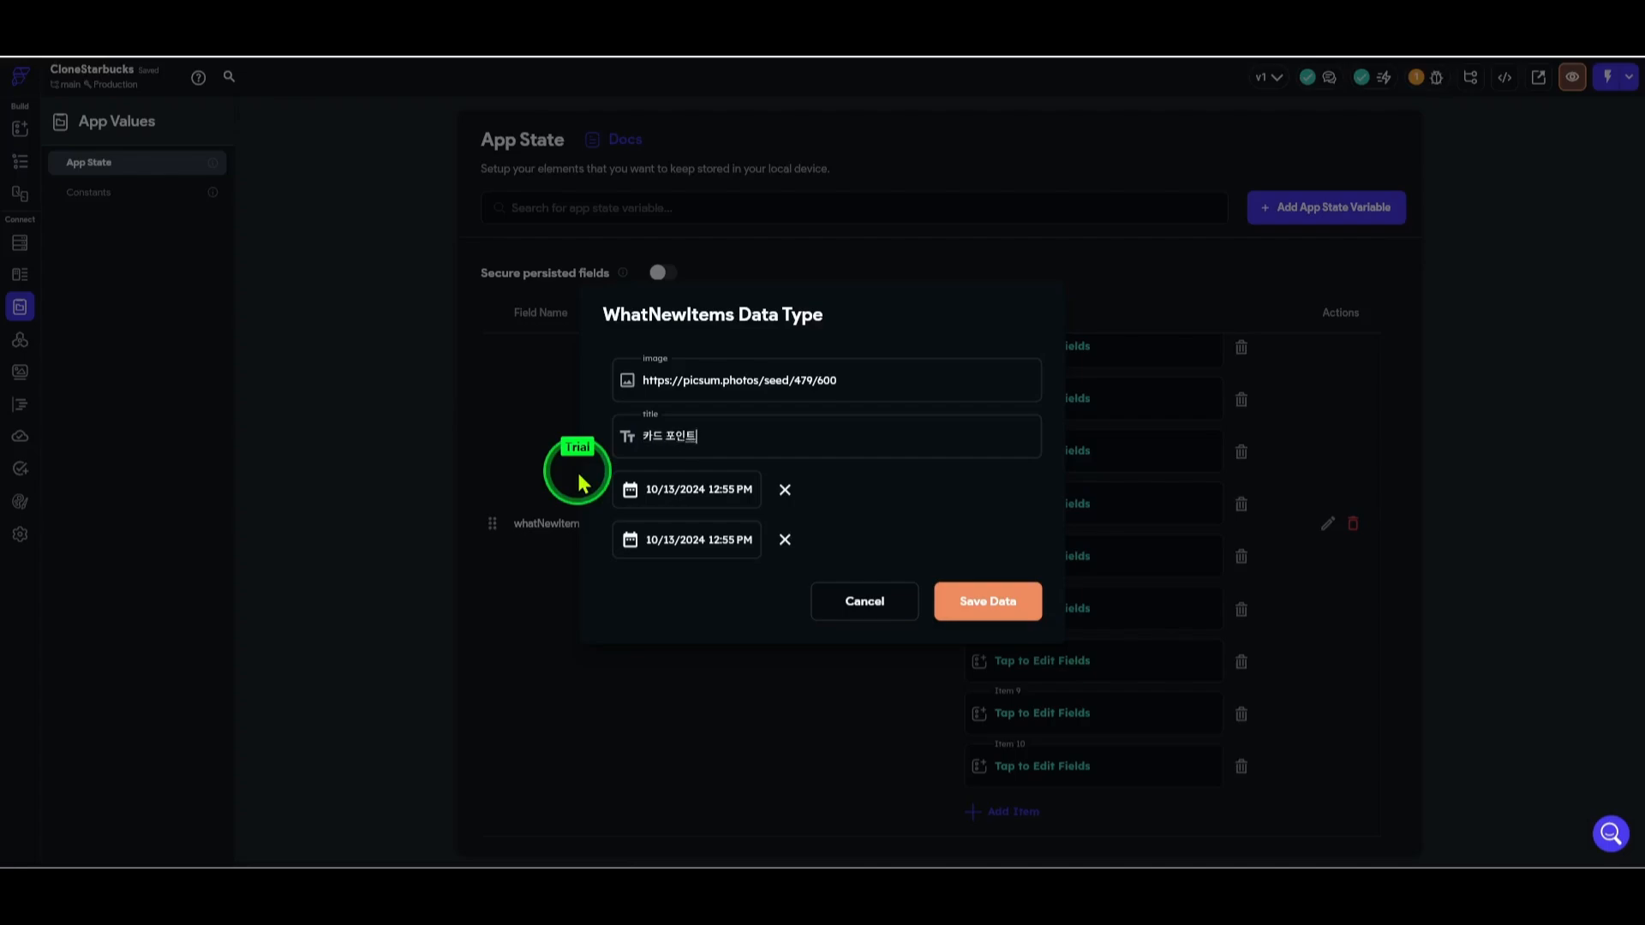
{"action": "type", "text": "카드 포인트 추가 충전 "}
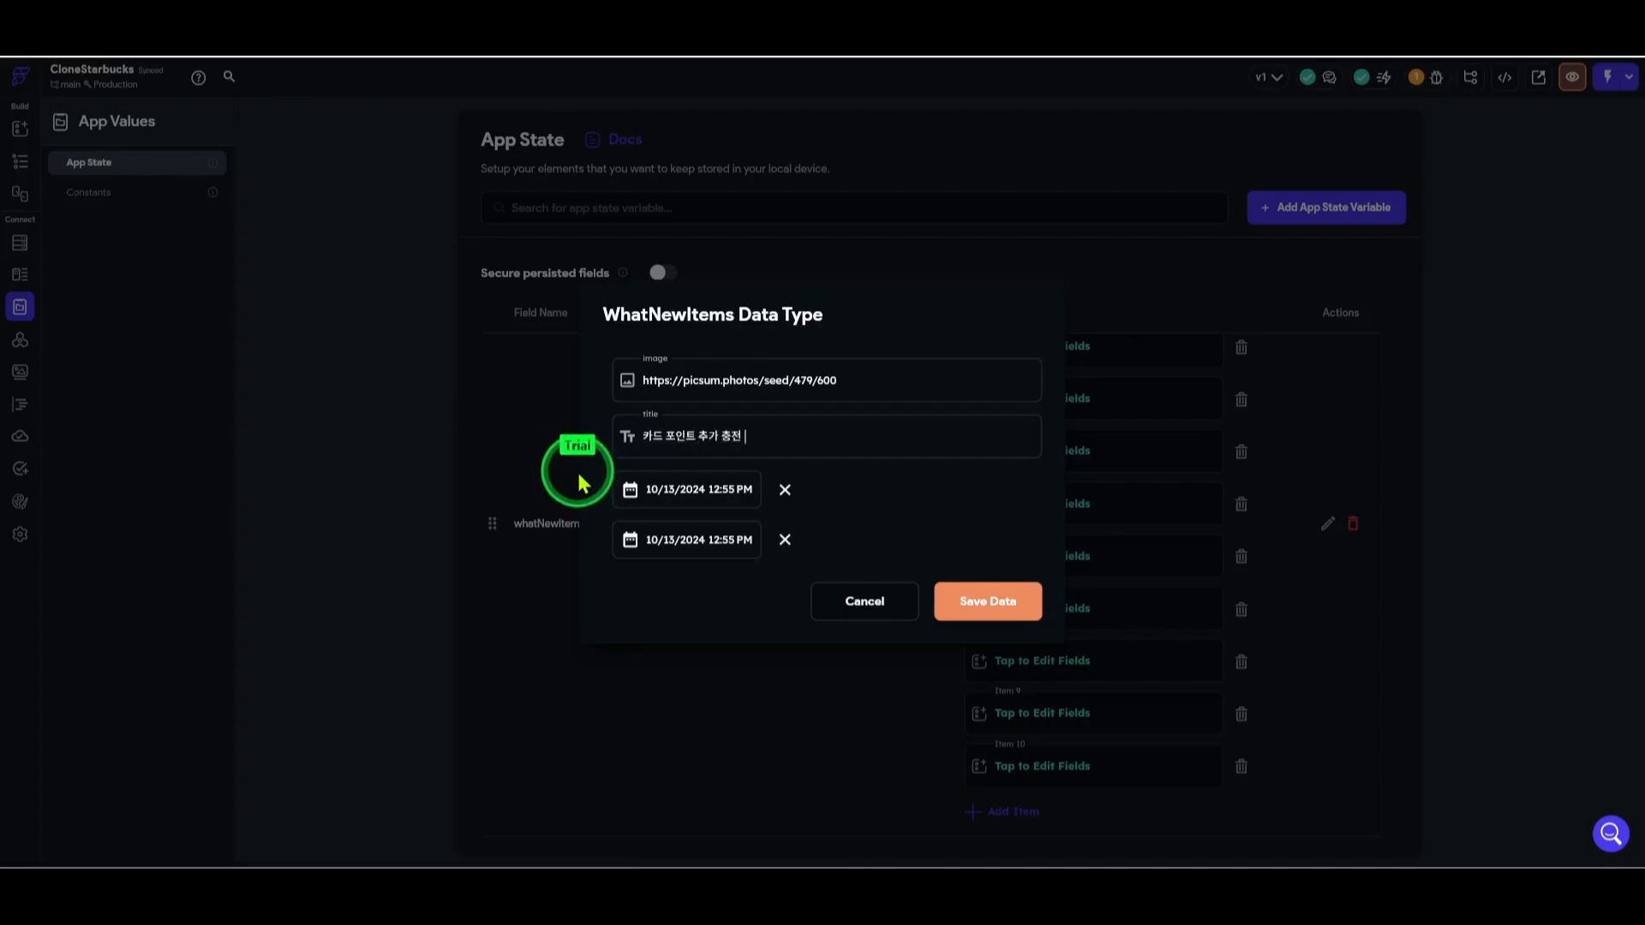
{"action": "type", "text": "안내"}
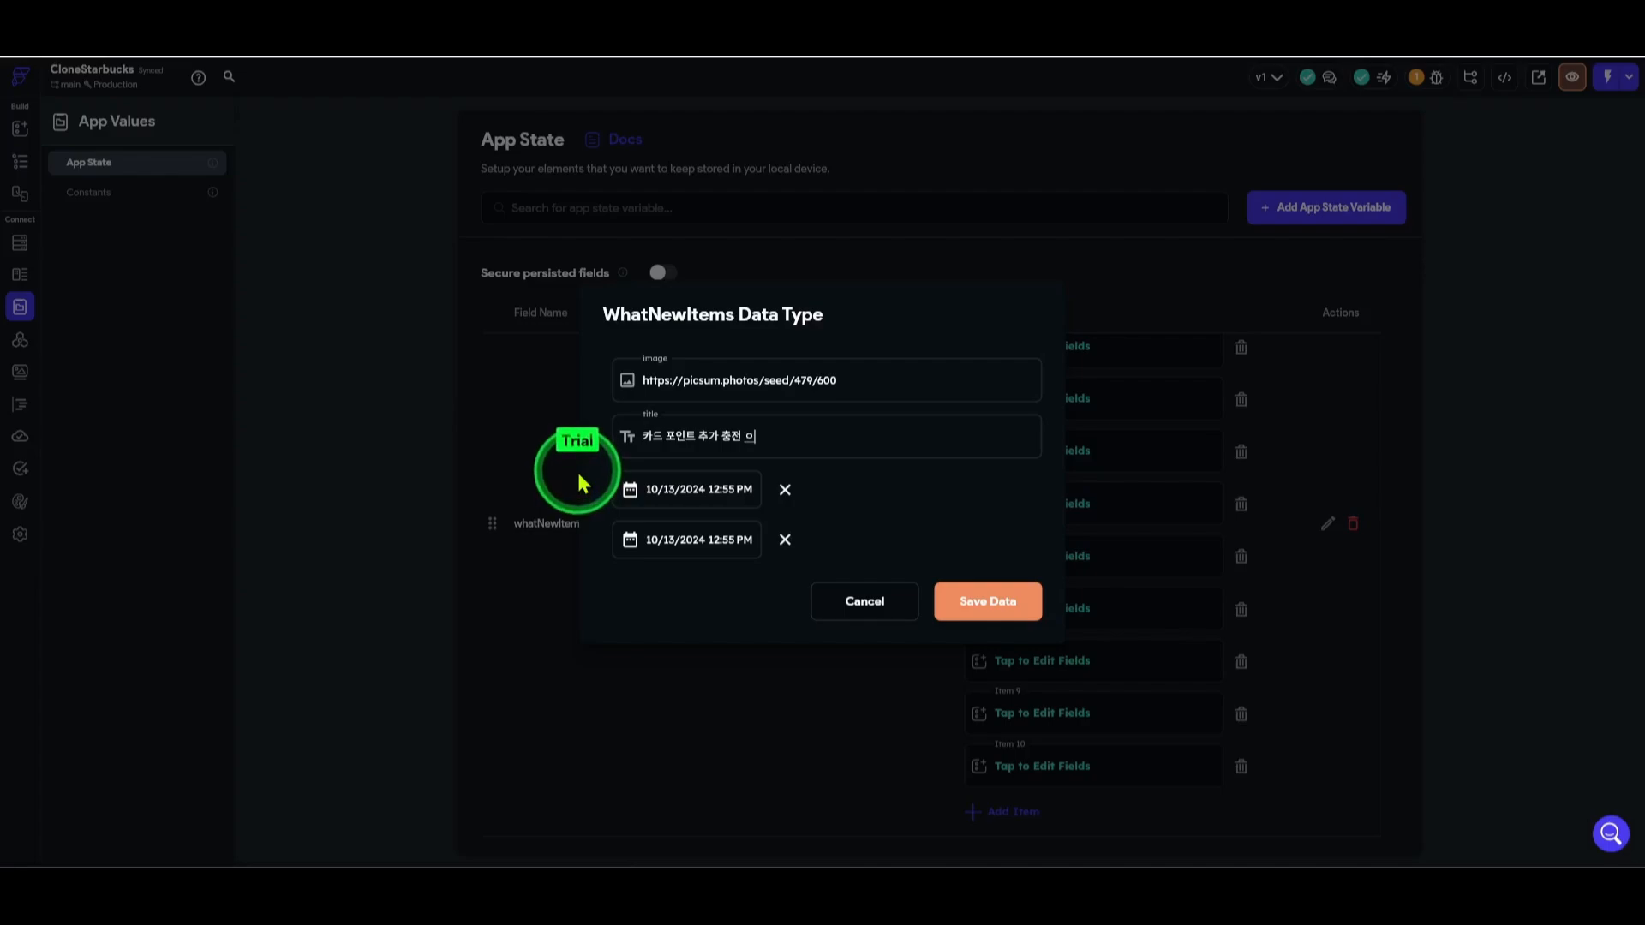
{"action": "left_click", "coordinate": [1000, 601]}
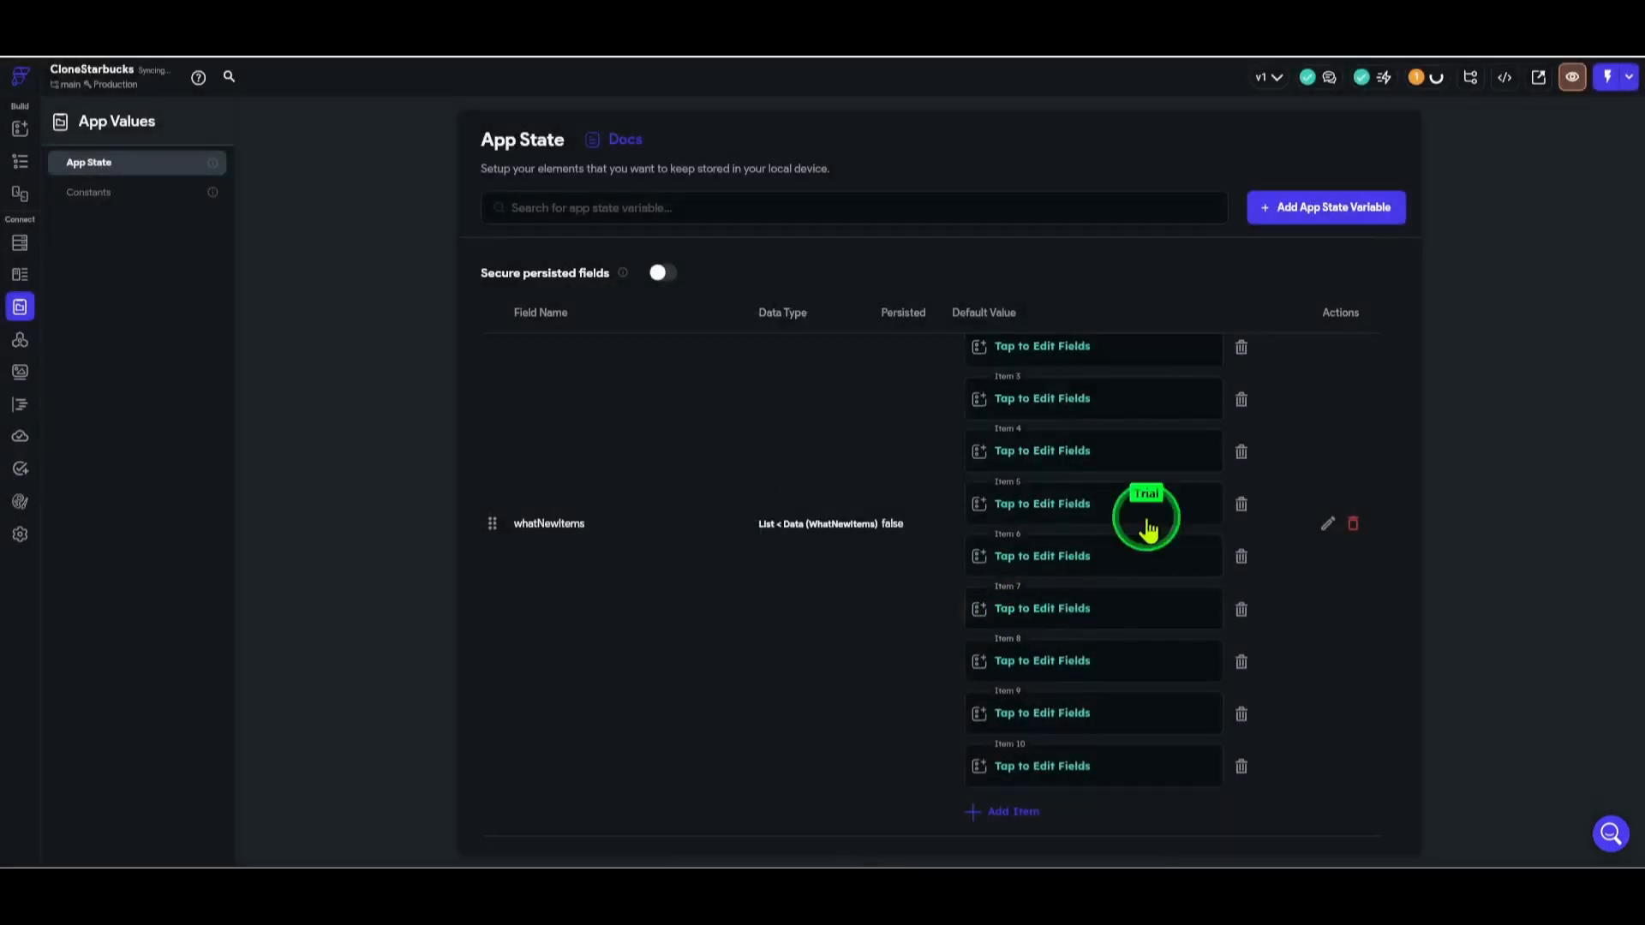
- Review the whatNewItems defaults and check item 1's image, title and dates without changing them
{"action": "scroll", "coordinate": [1113, 553], "scroll_direction": "up", "scroll_amount": 1}
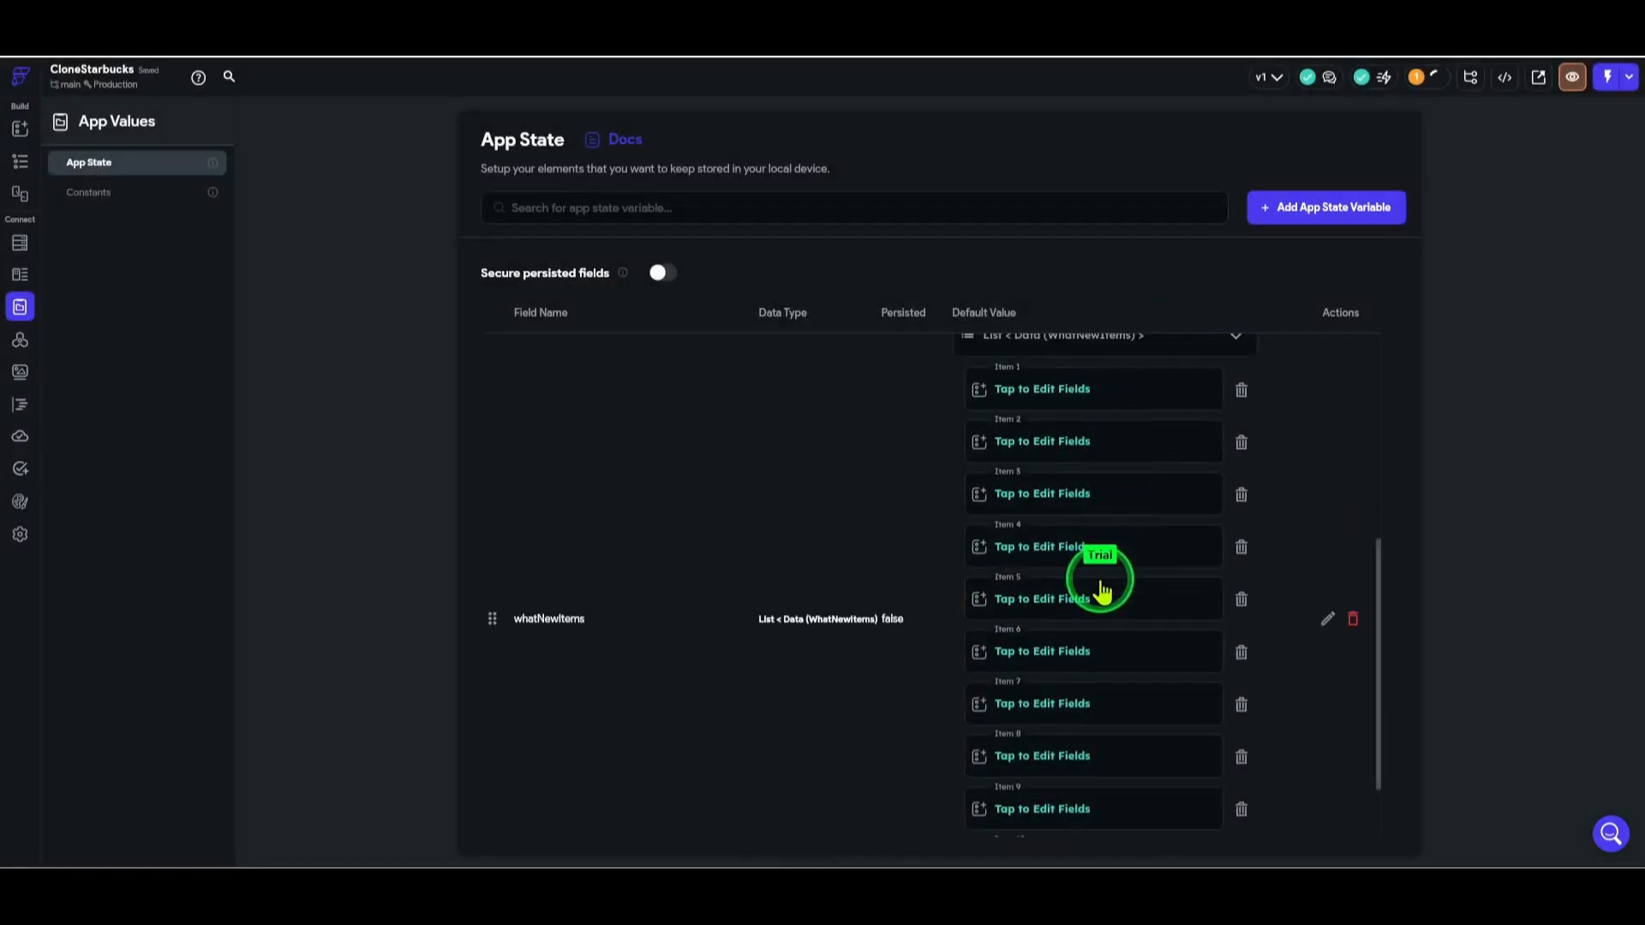
{"action": "scroll", "coordinate": [1102, 582], "scroll_direction": "down", "scroll_amount": 1}
{"action": "scroll", "coordinate": [1103, 583], "scroll_direction": "up", "scroll_amount": 3}
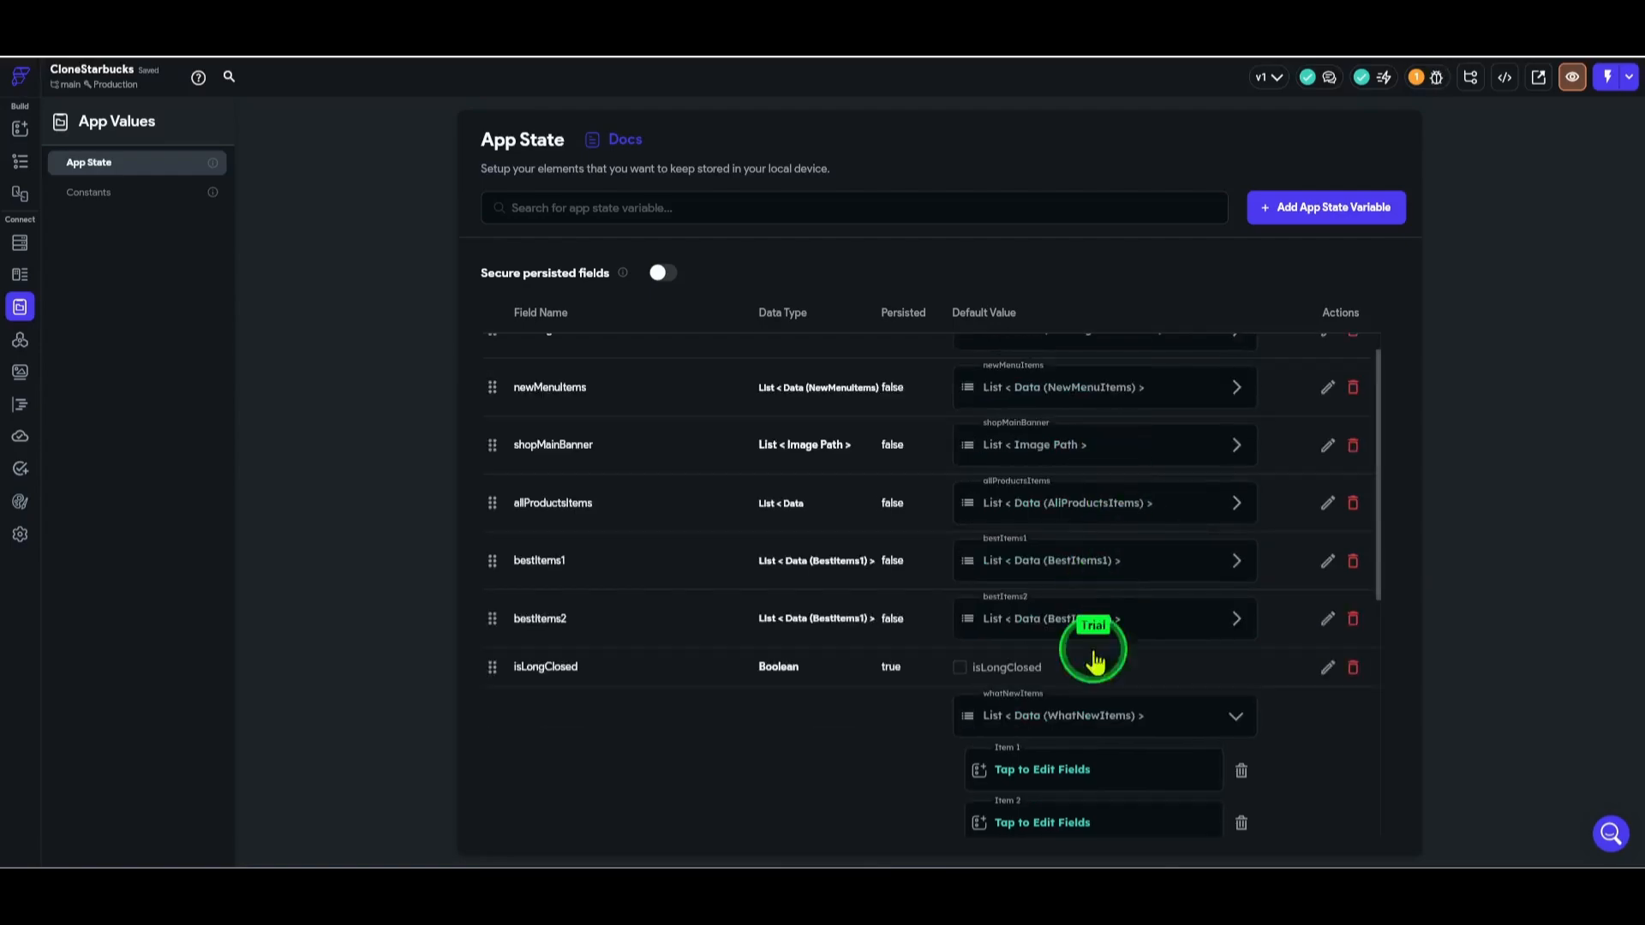
{"action": "scroll", "coordinate": [1102, 591], "scroll_direction": "down", "scroll_amount": 3}
{"action": "left_click", "coordinate": [1115, 402]}
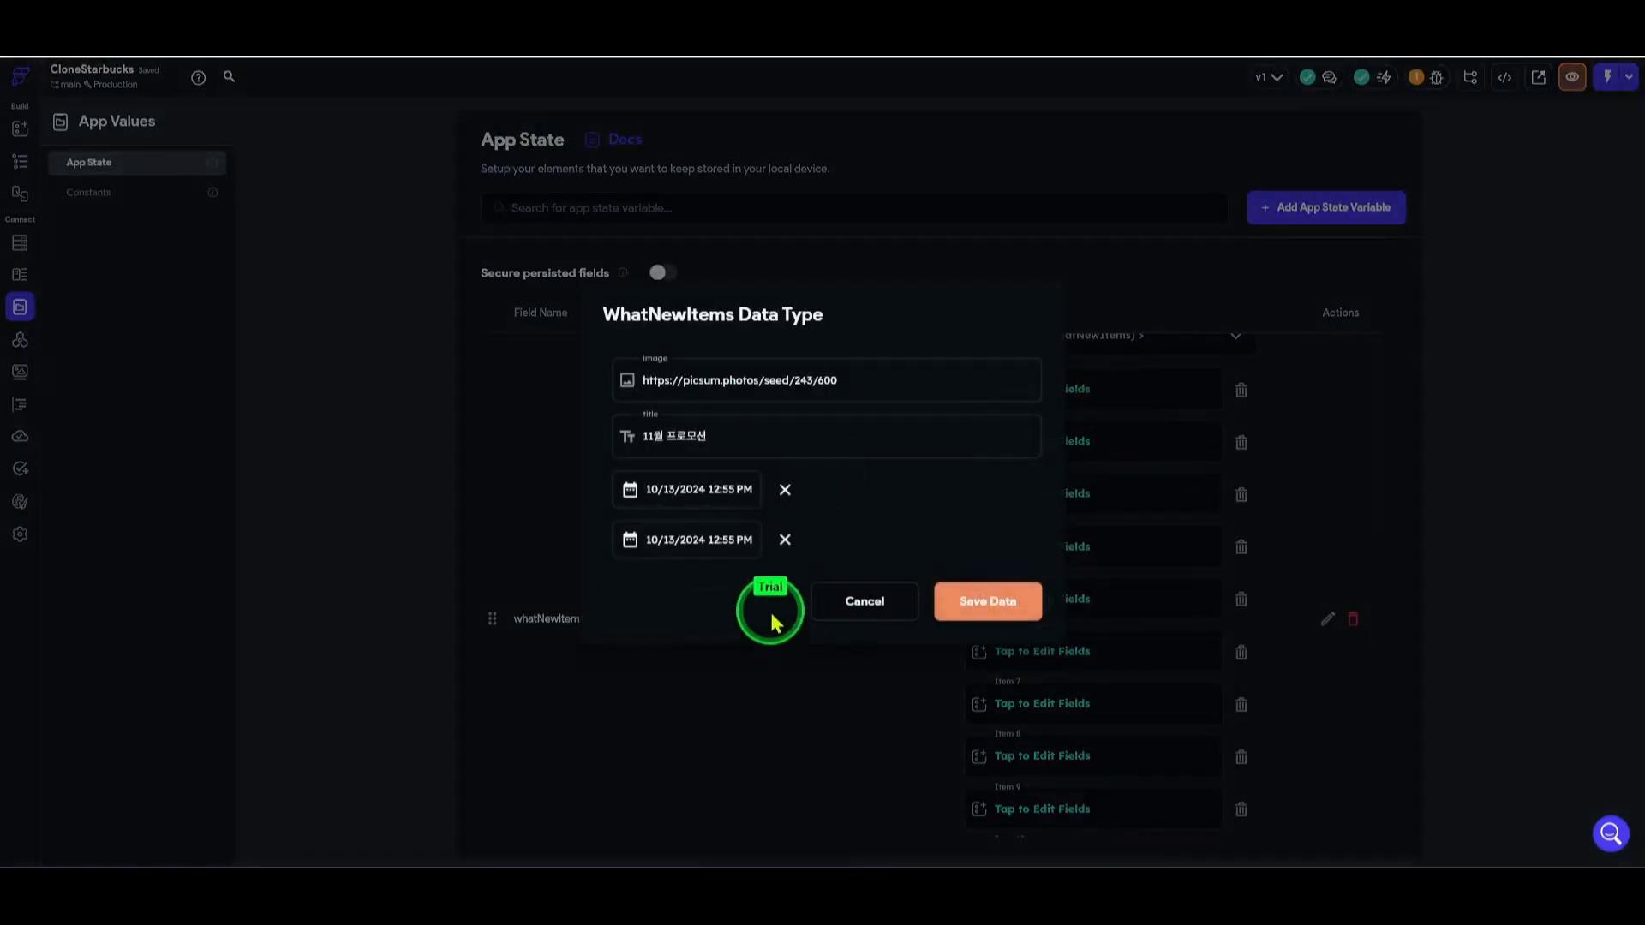
{"action": "left_click", "coordinate": [860, 597]}
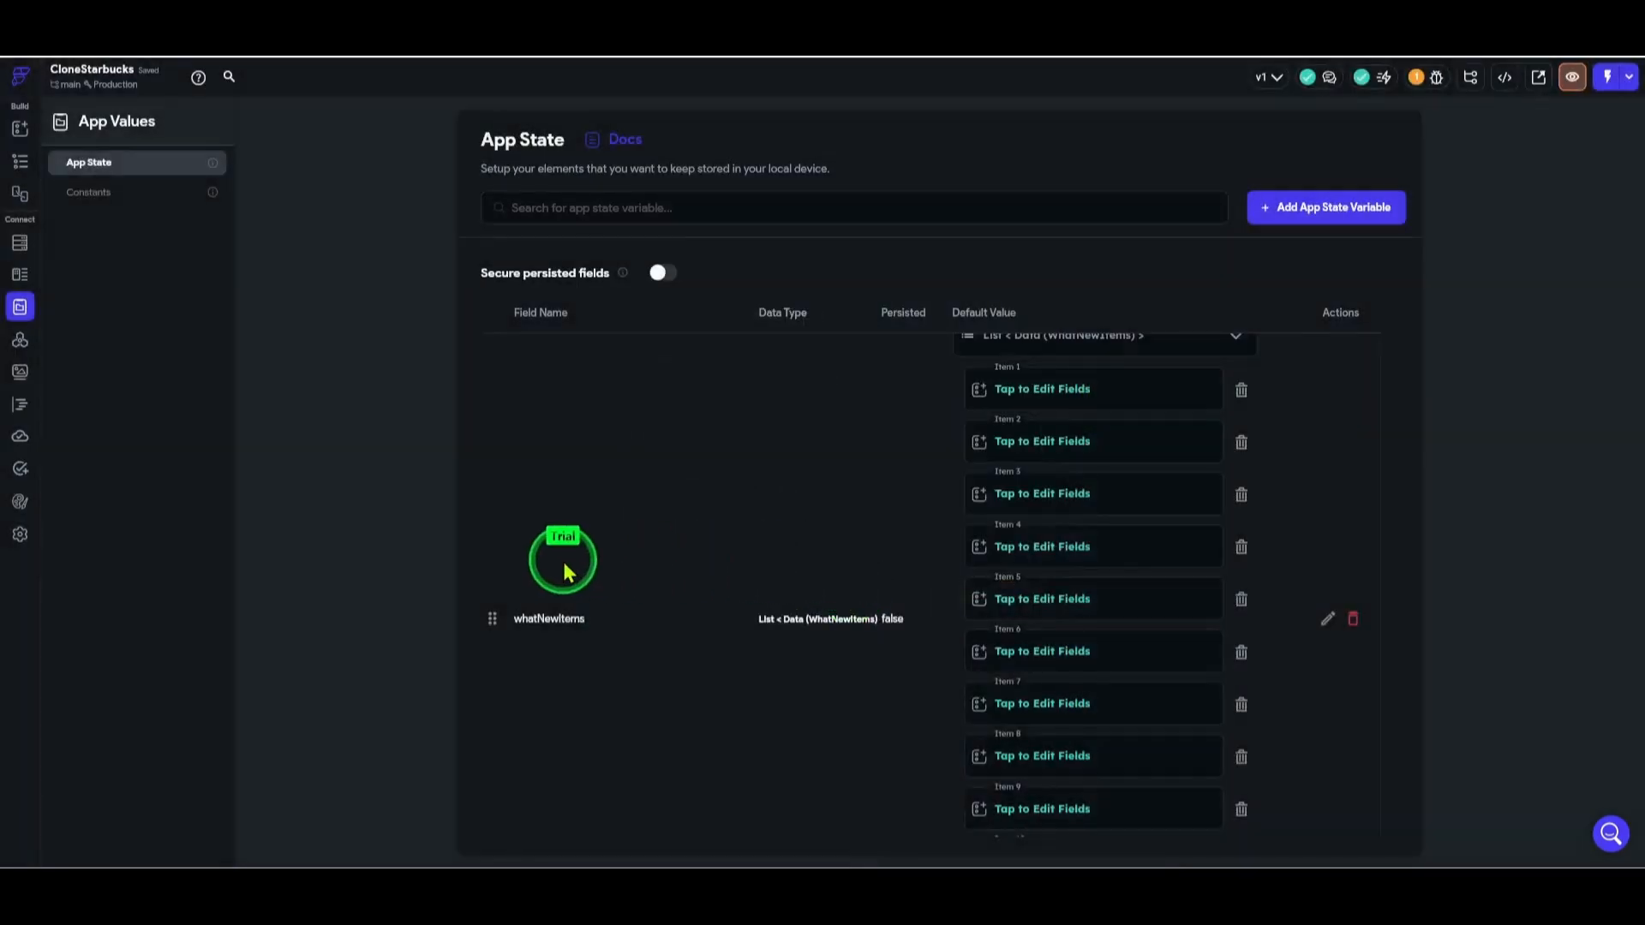
- Return to WhatNewPage and set up dynamic children for its ListView with the variable name whatNewList
{"action": "left_click", "coordinate": [20, 162]}
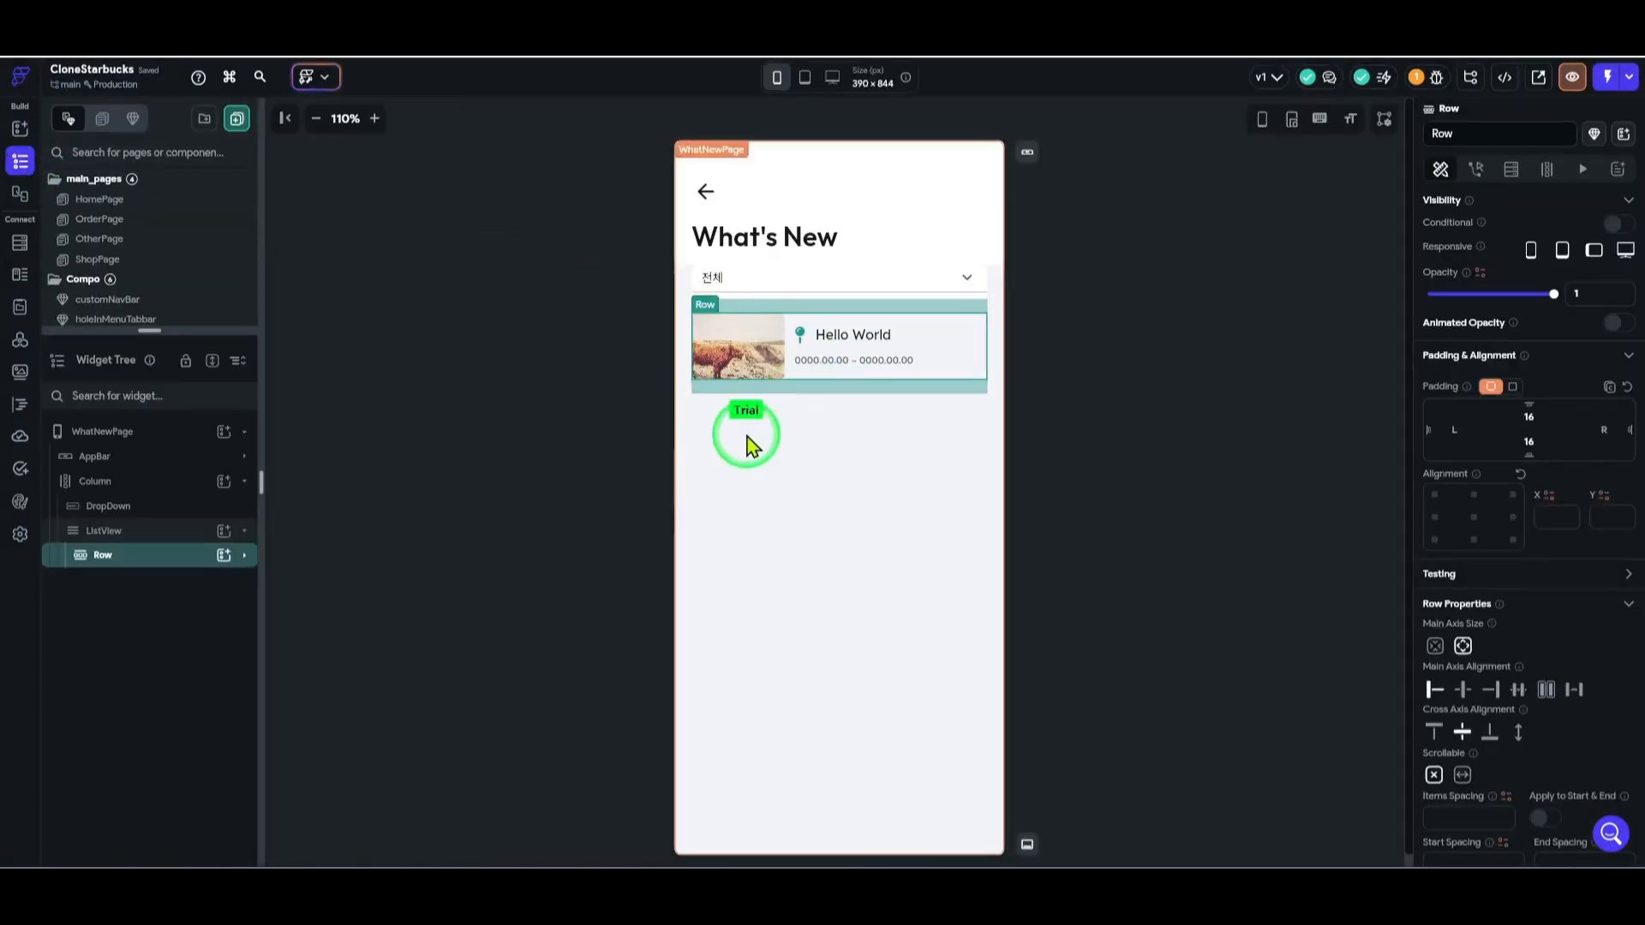
{"action": "left_click", "coordinate": [122, 538]}
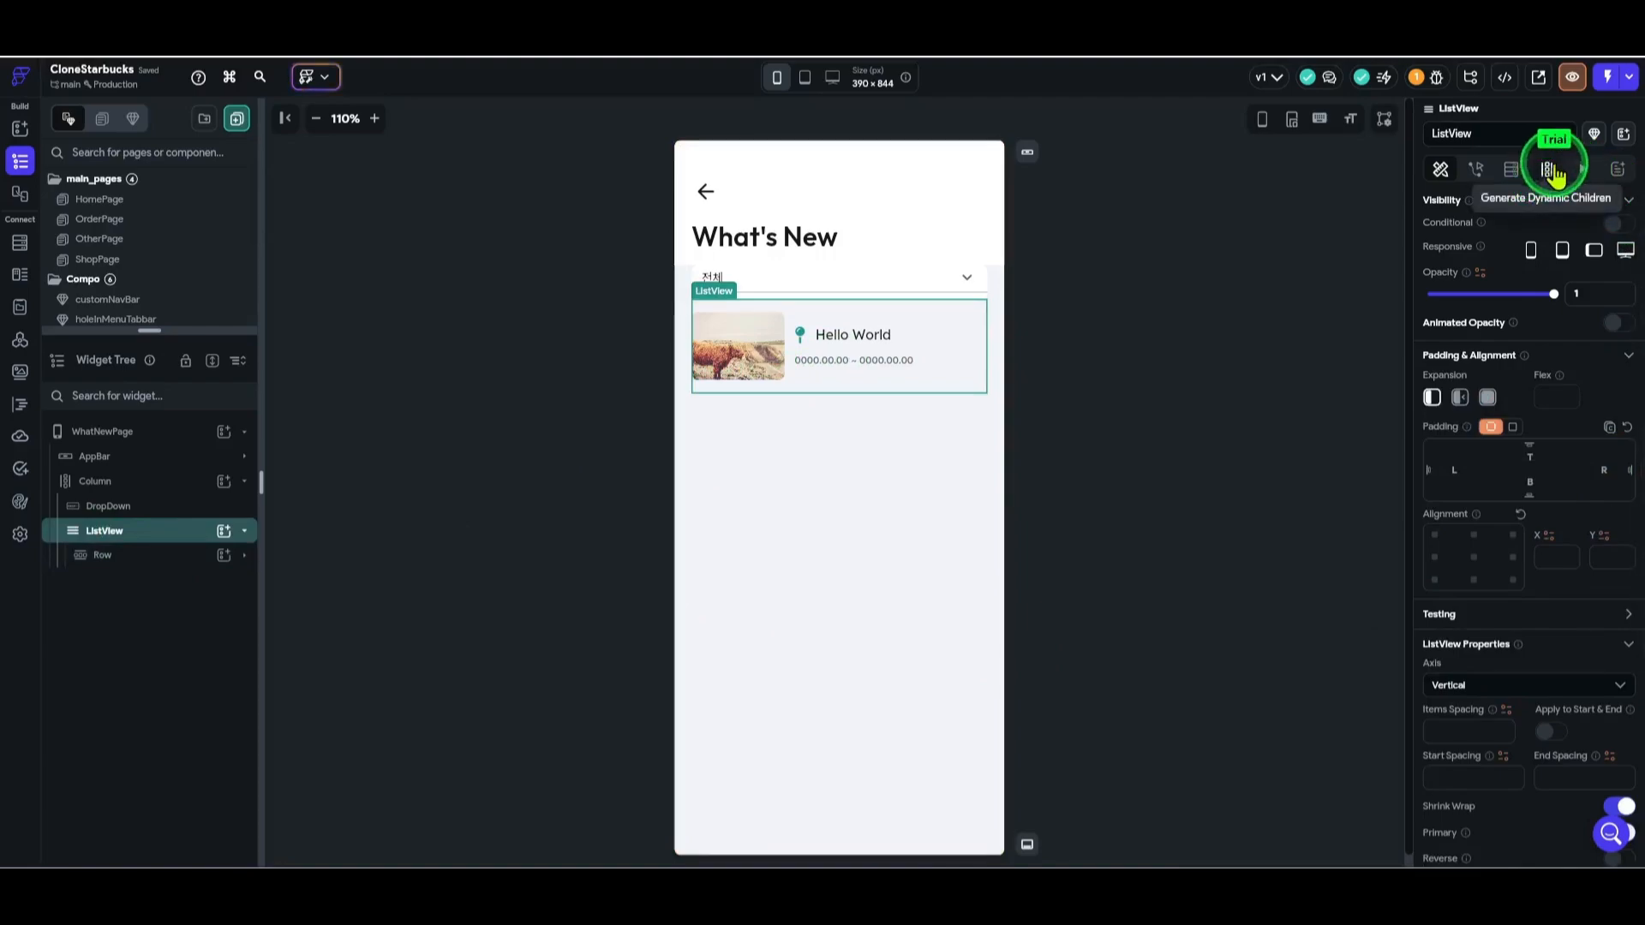
{"action": "left_click", "coordinate": [1547, 170]}
{"action": "left_click", "coordinate": [1489, 240]}
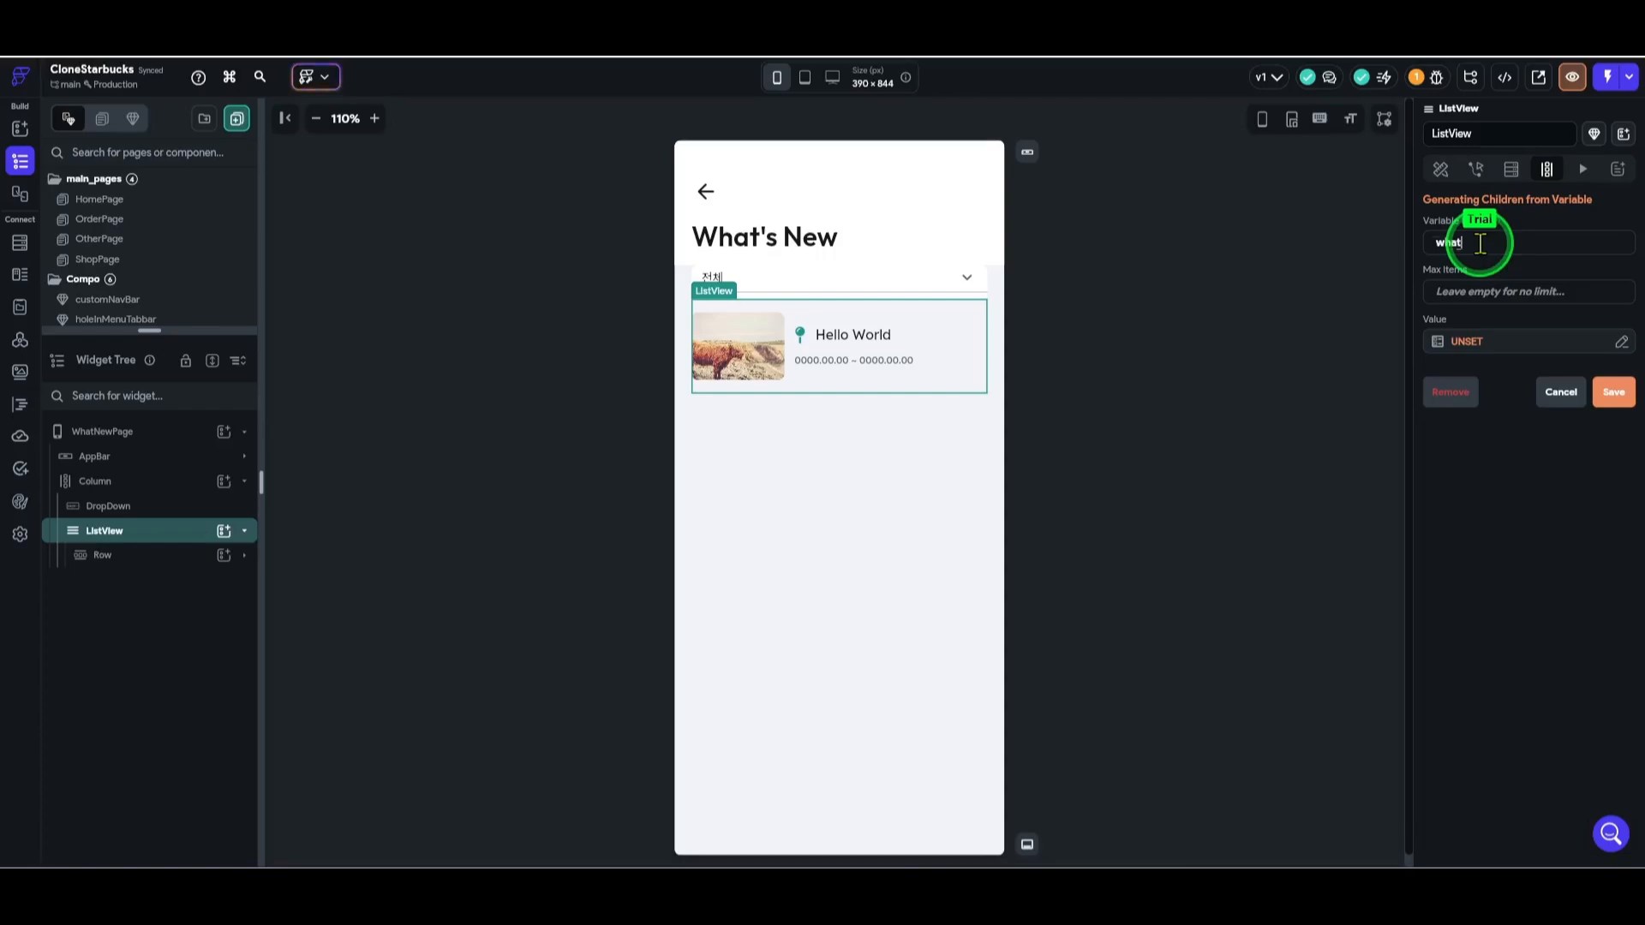
{"action": "type", "text": "whatNewList"}
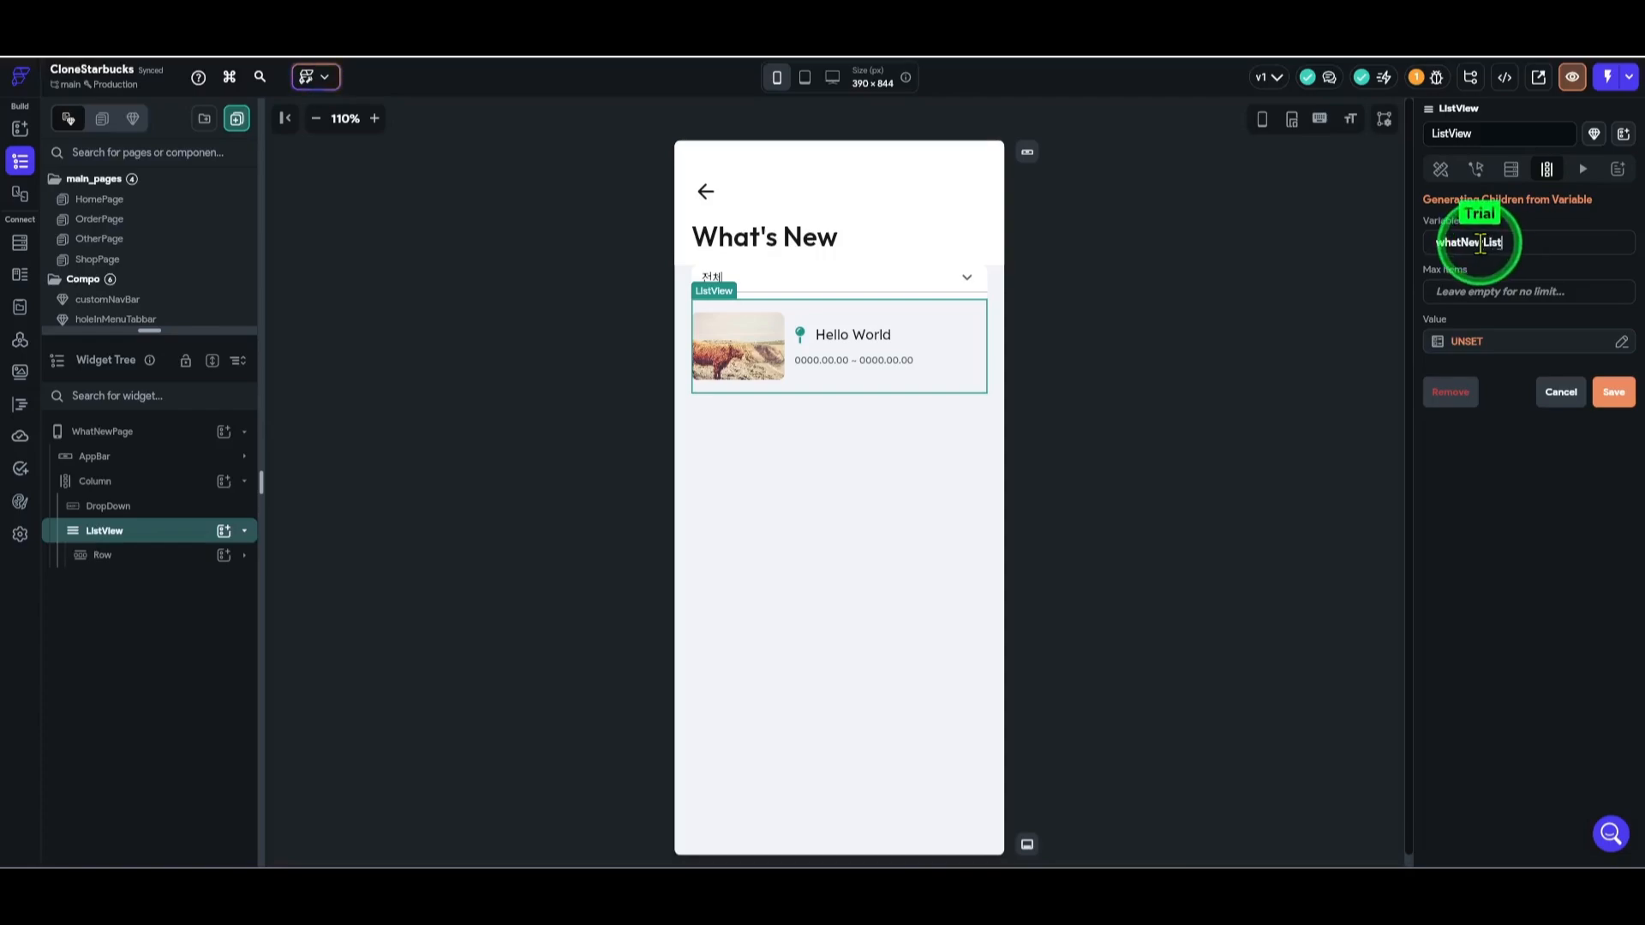
- Use the App State variable whatNewItems as the value of whatNewList, then save and accept the dynamic children generation
{"action": "left_click", "coordinate": [1550, 347]}
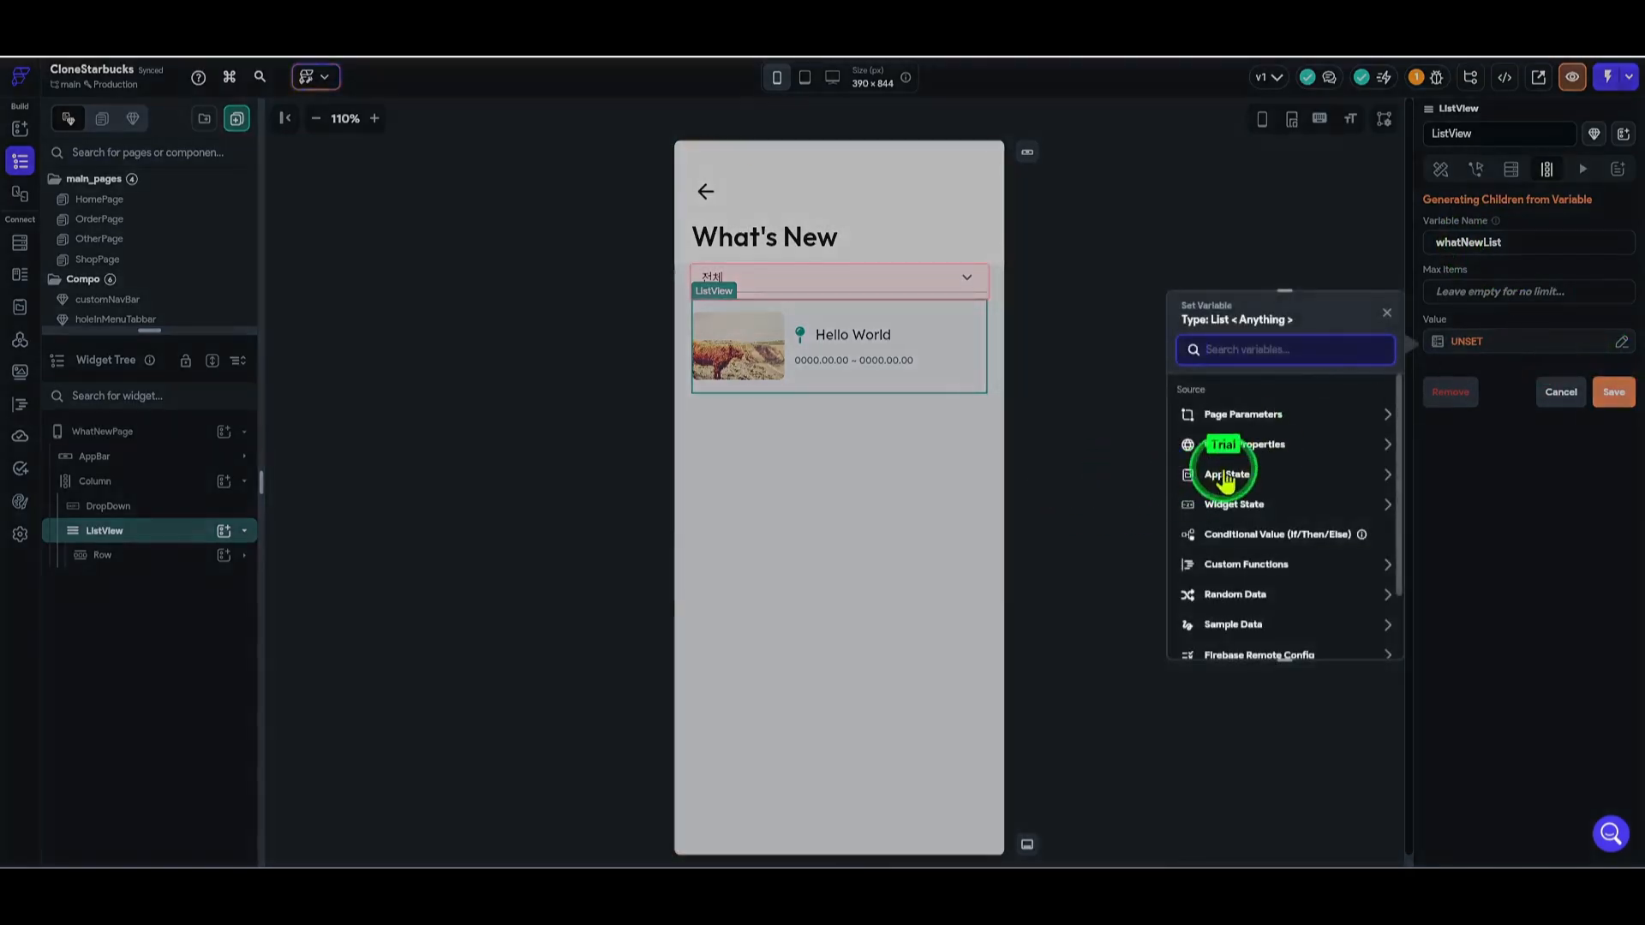
{"action": "left_click", "coordinate": [1381, 476]}
{"action": "scroll", "coordinate": [1251, 514], "scroll_direction": "down", "scroll_amount": 5}
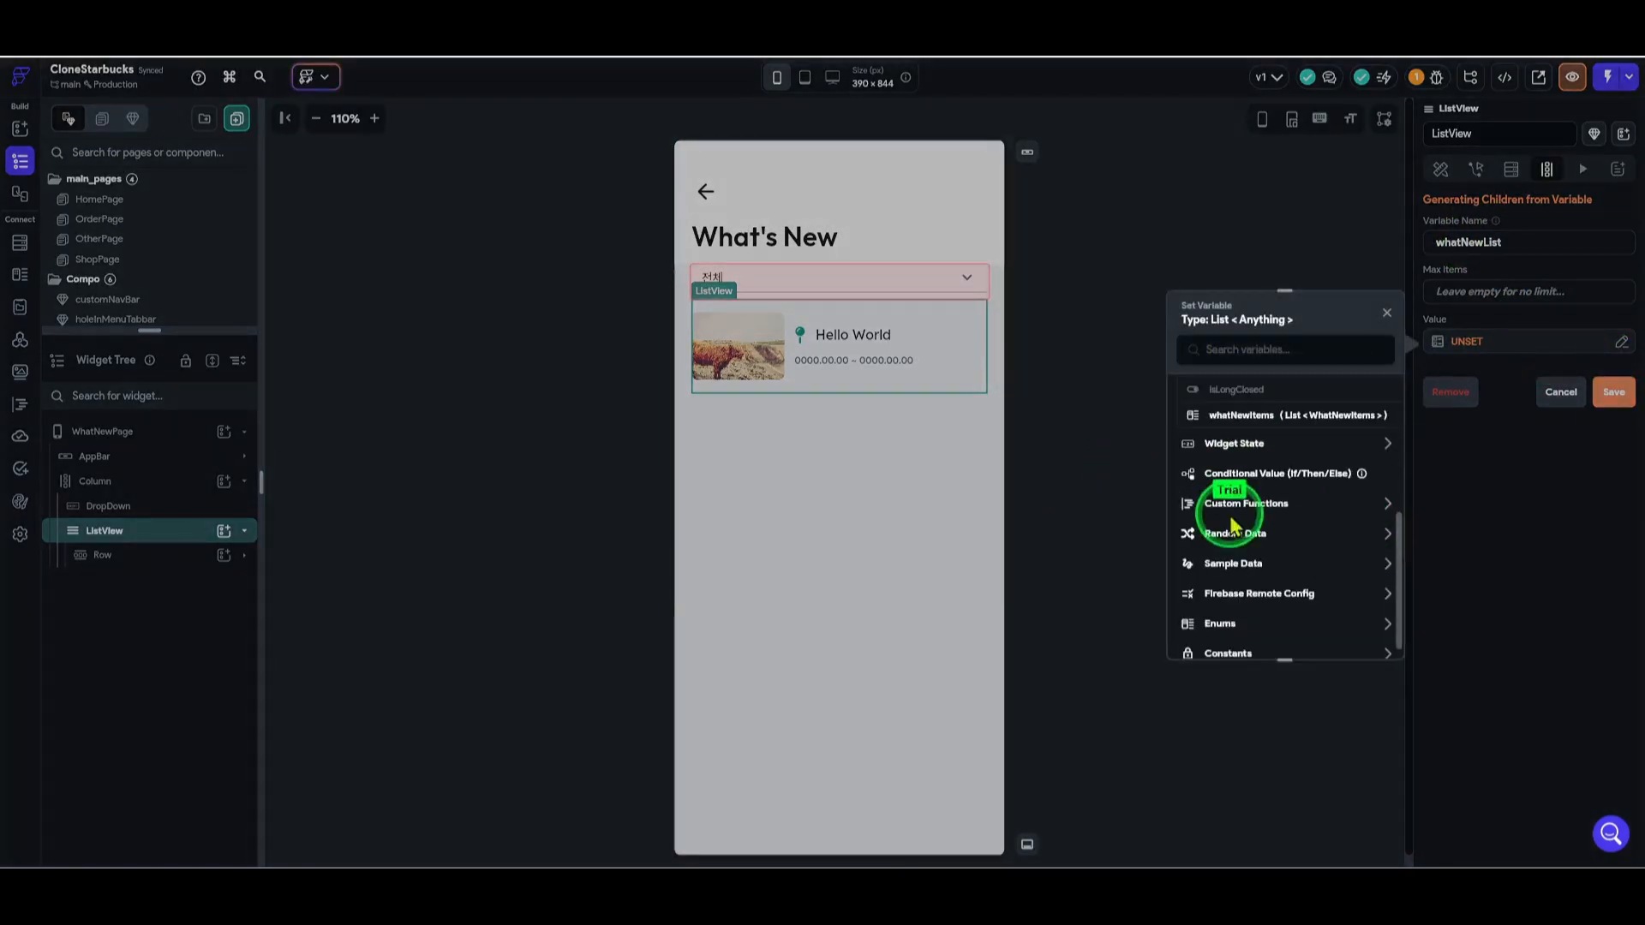
{"action": "scroll", "coordinate": [1238, 450], "scroll_direction": "up", "scroll_amount": 2}
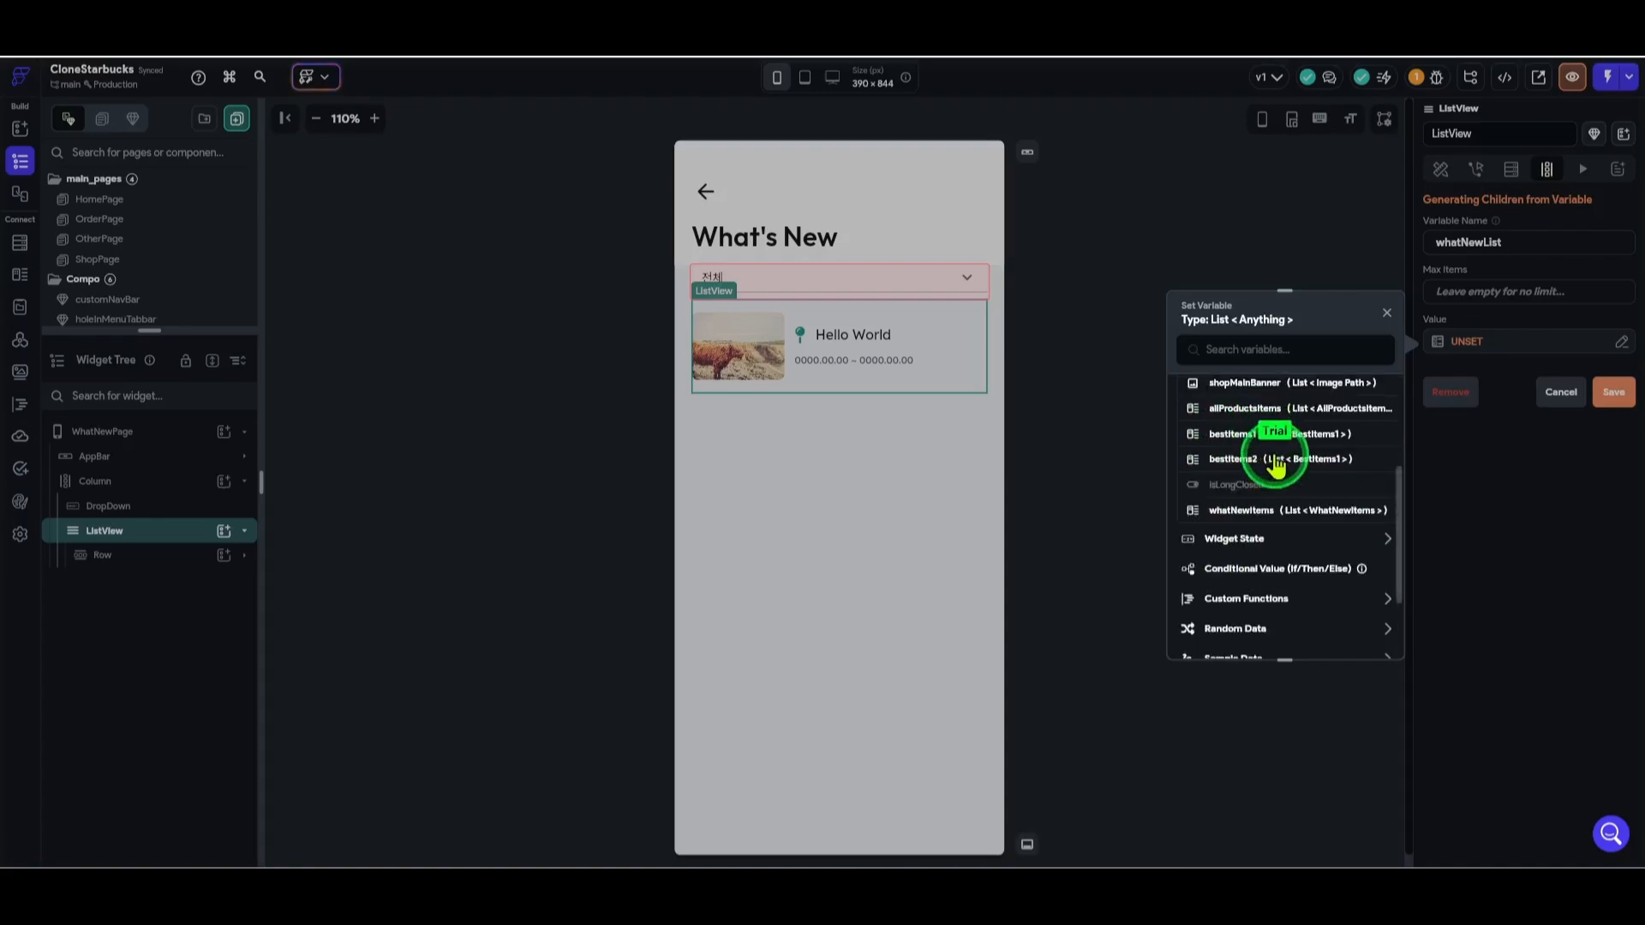
{"action": "left_click", "coordinate": [1242, 513]}
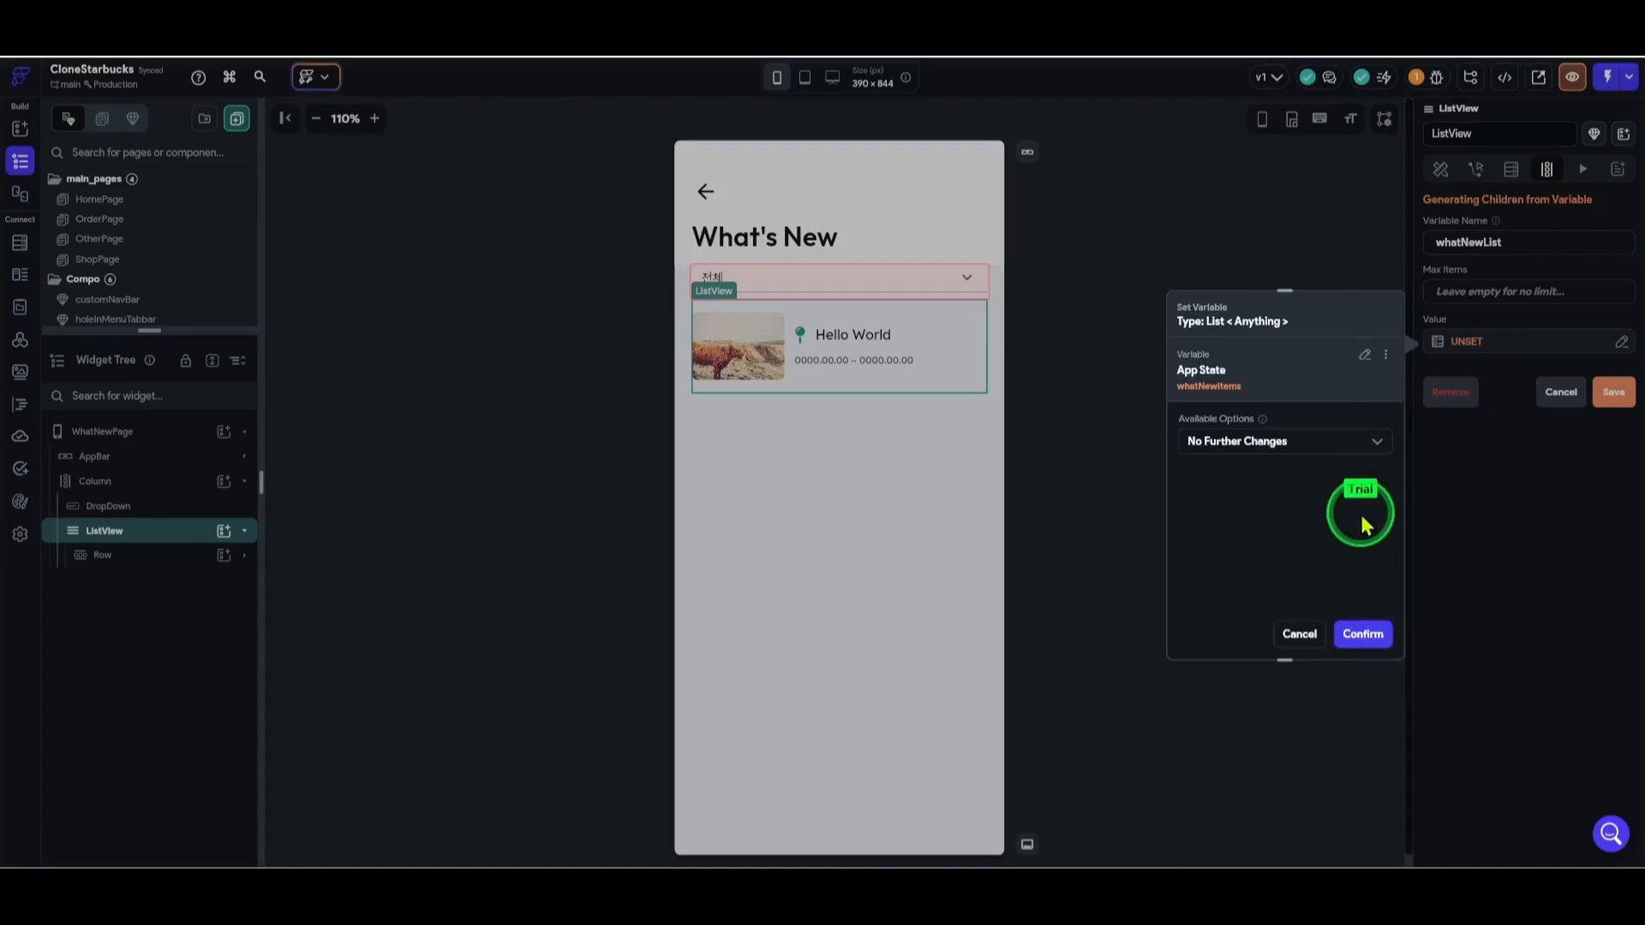
{"action": "left_click", "coordinate": [1371, 636]}
{"action": "left_click", "coordinate": [1613, 391]}
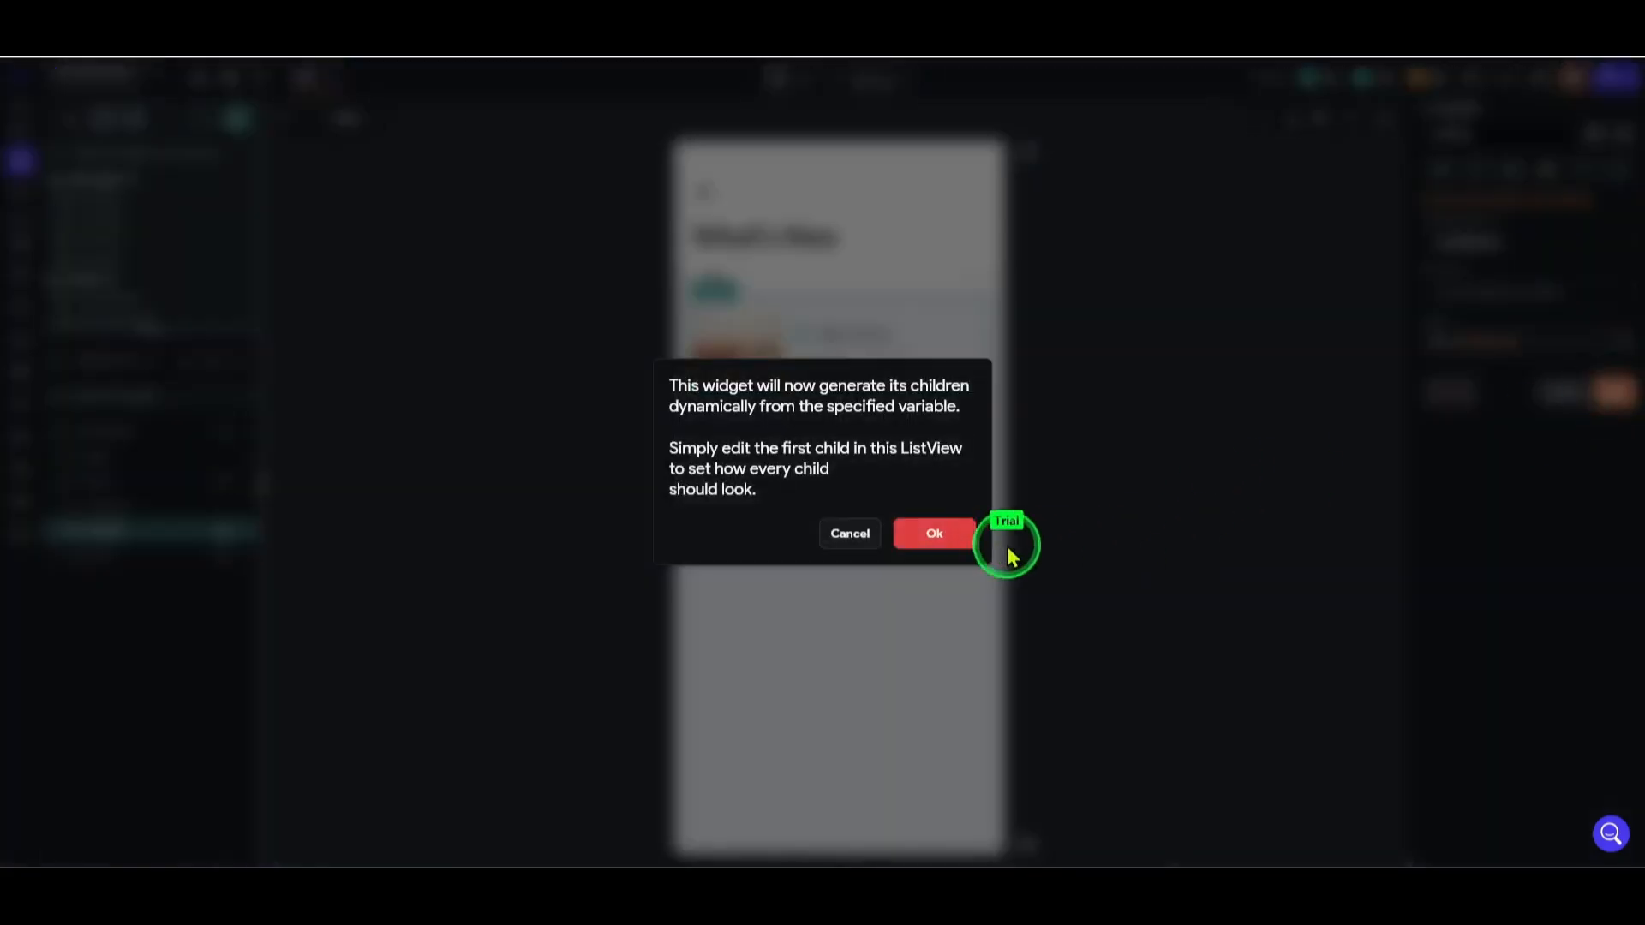
{"action": "left_click", "coordinate": [966, 535]}
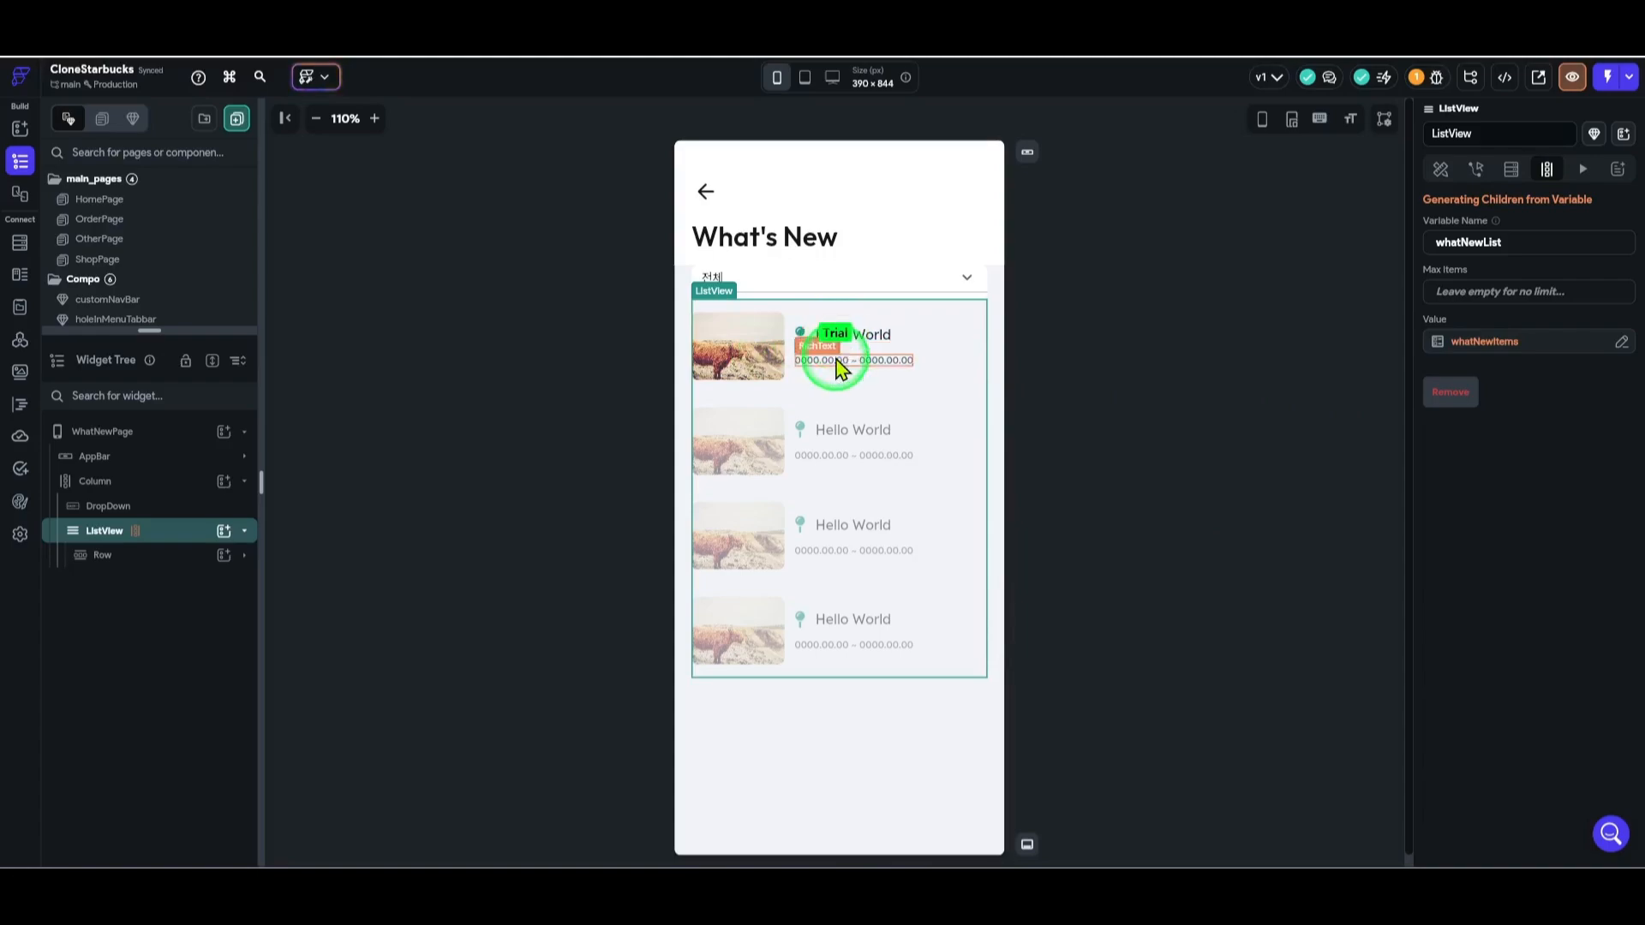
- Bind the path of the first row's image to the image data structure field of the whatNewList item
{"action": "left_click", "coordinate": [718, 364]}
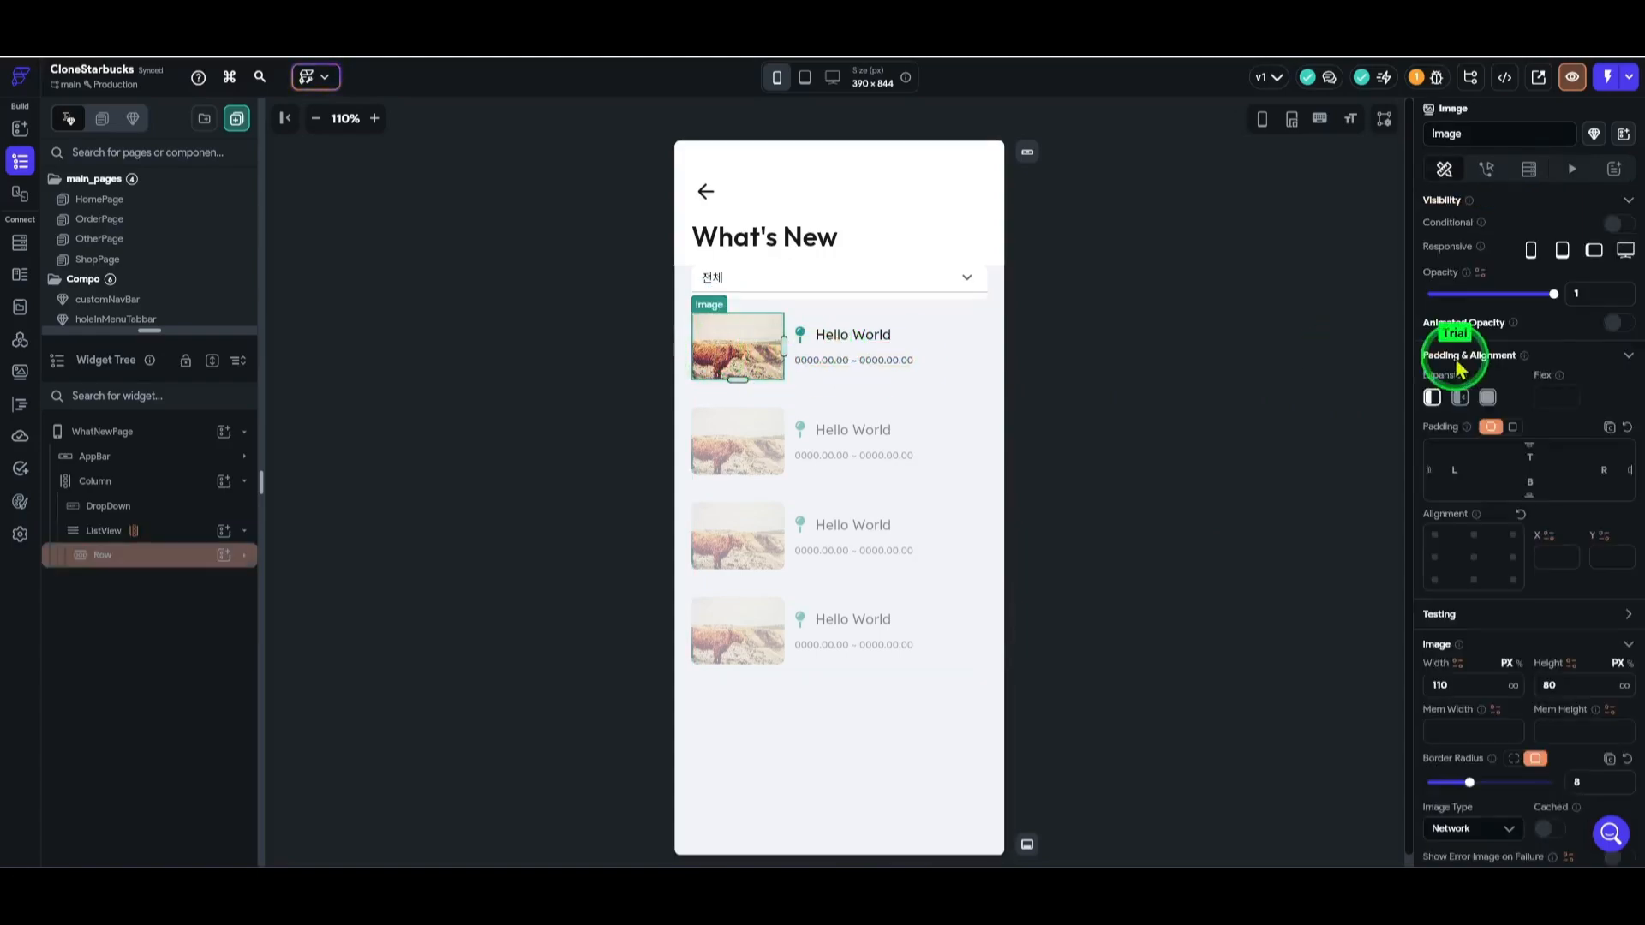
{"action": "scroll", "coordinate": [1499, 540], "scroll_direction": "down", "scroll_amount": 5}
{"action": "scroll", "coordinate": [1465, 522], "scroll_direction": "down", "scroll_amount": 1}
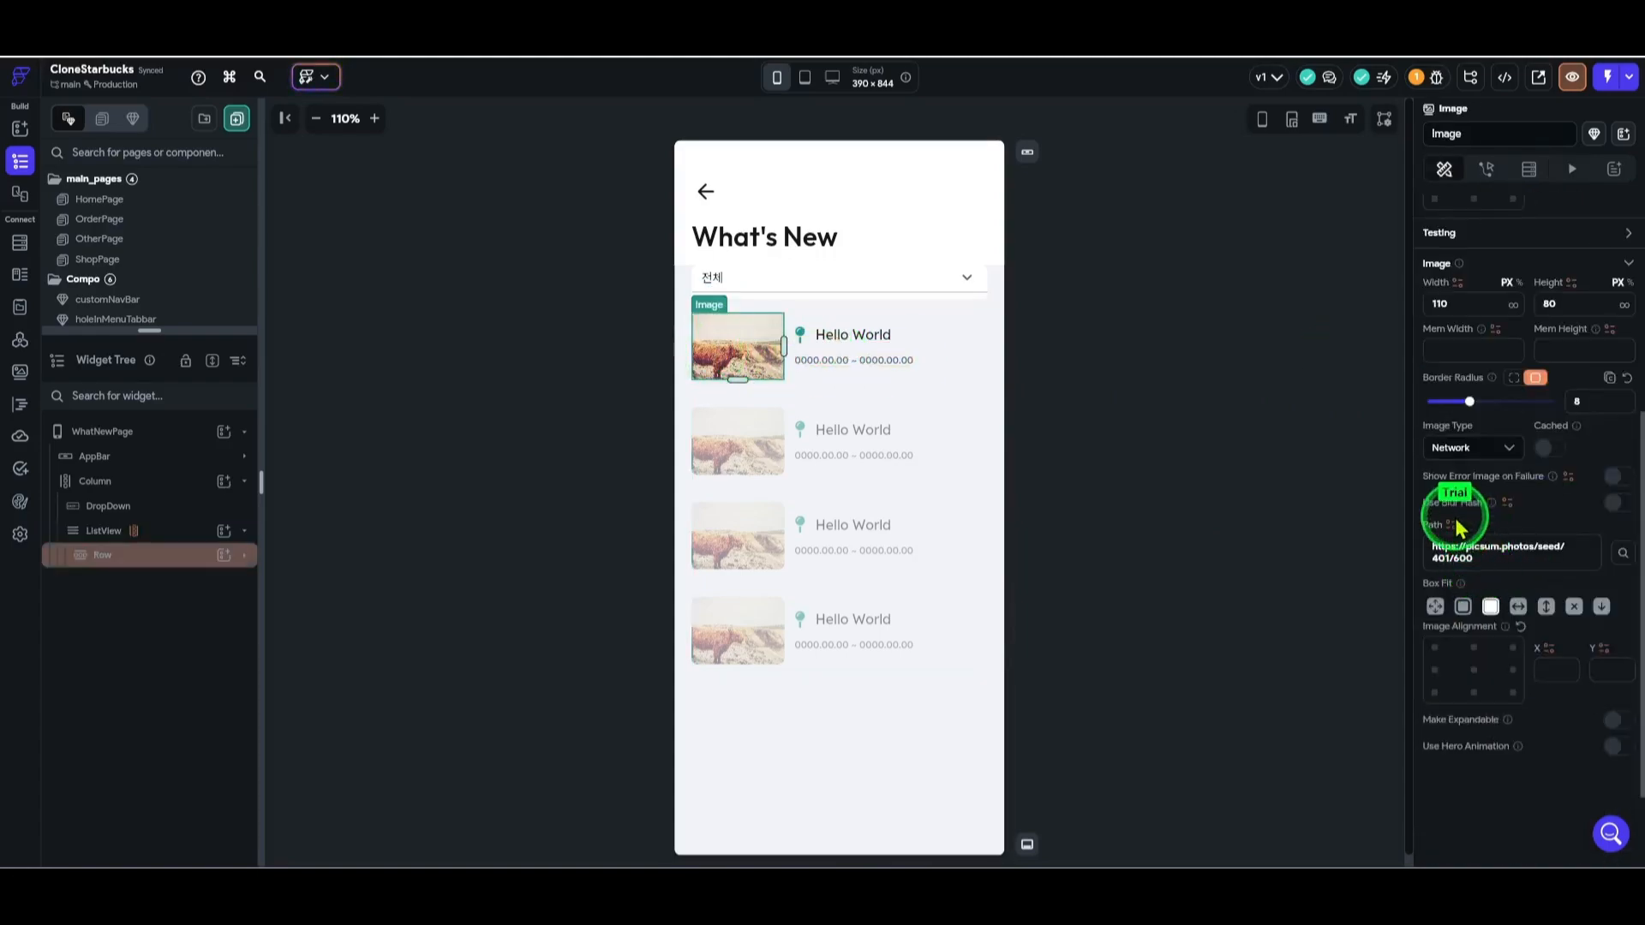
{"action": "left_click", "coordinate": [1450, 524]}
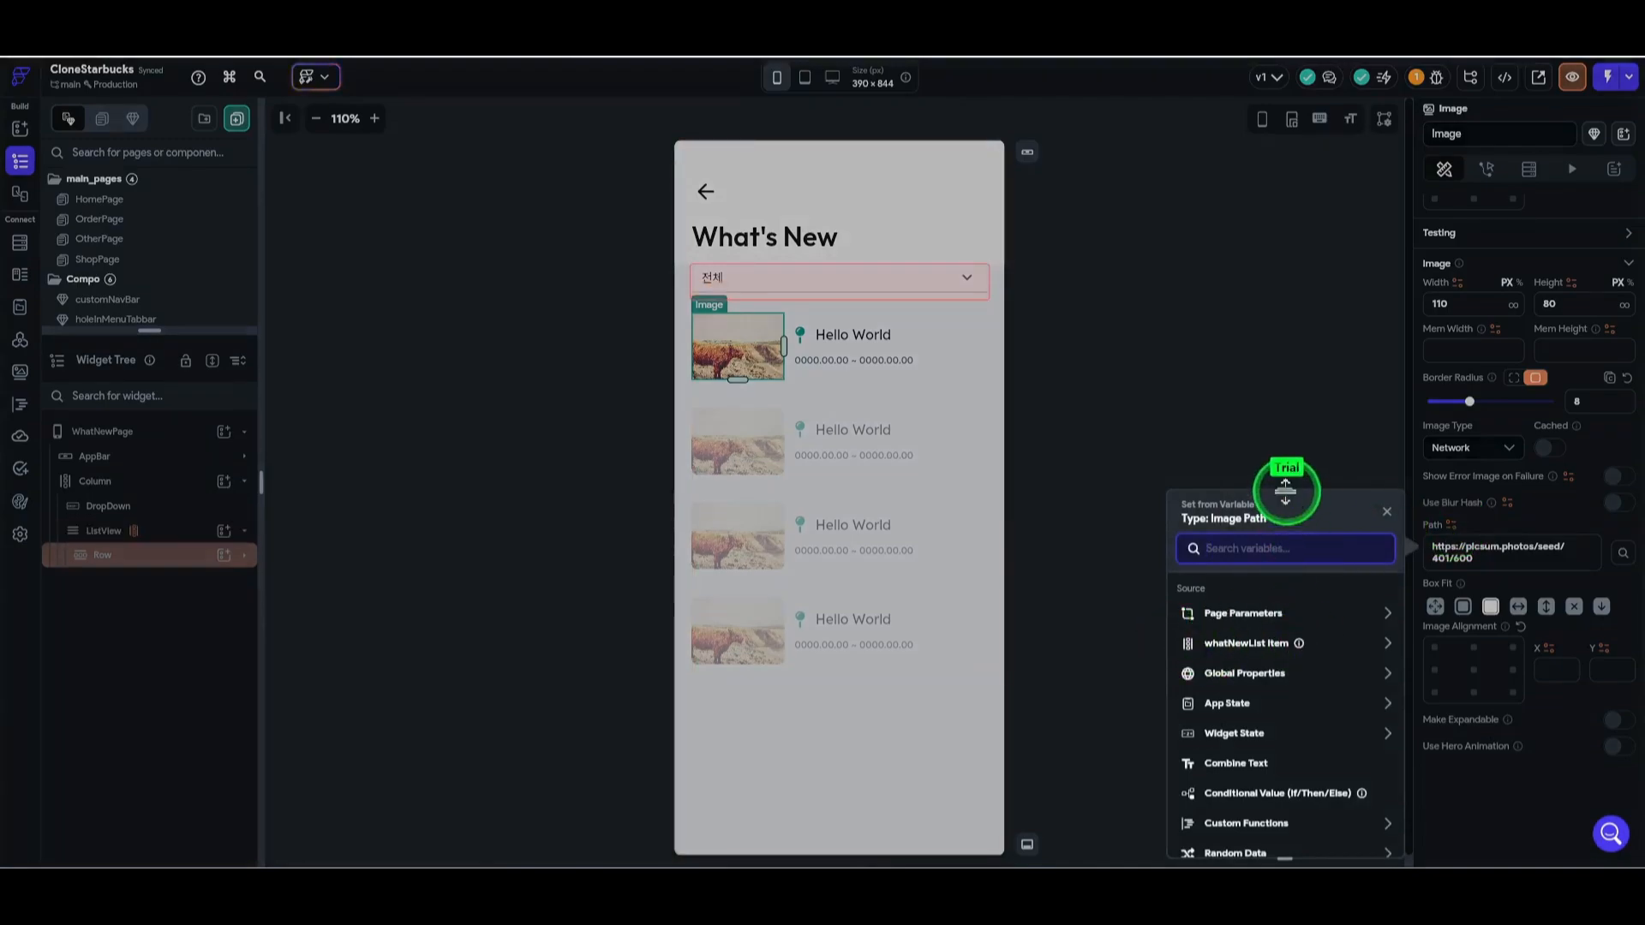
{"action": "left_click_drag", "start_coordinate": [1285, 489], "coordinate": [1285, 158]}
{"action": "left_click", "coordinate": [1247, 385]}
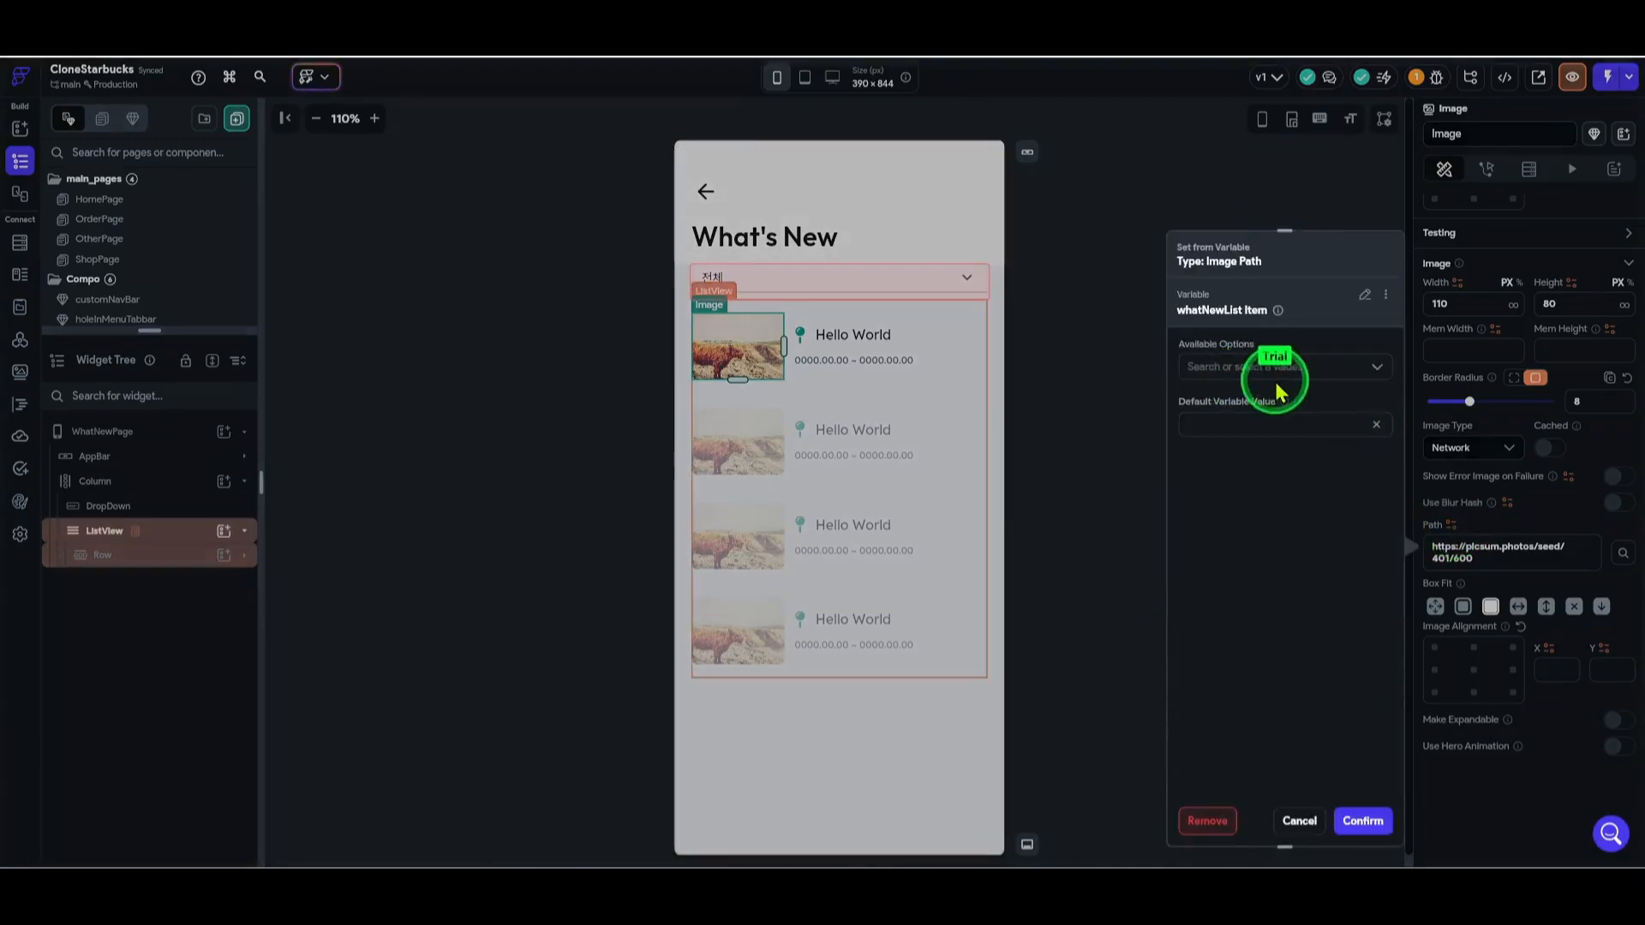
{"action": "left_click", "coordinate": [1274, 368]}
{"action": "left_click", "coordinate": [1311, 404]}
{"action": "left_click", "coordinate": [1323, 418]}
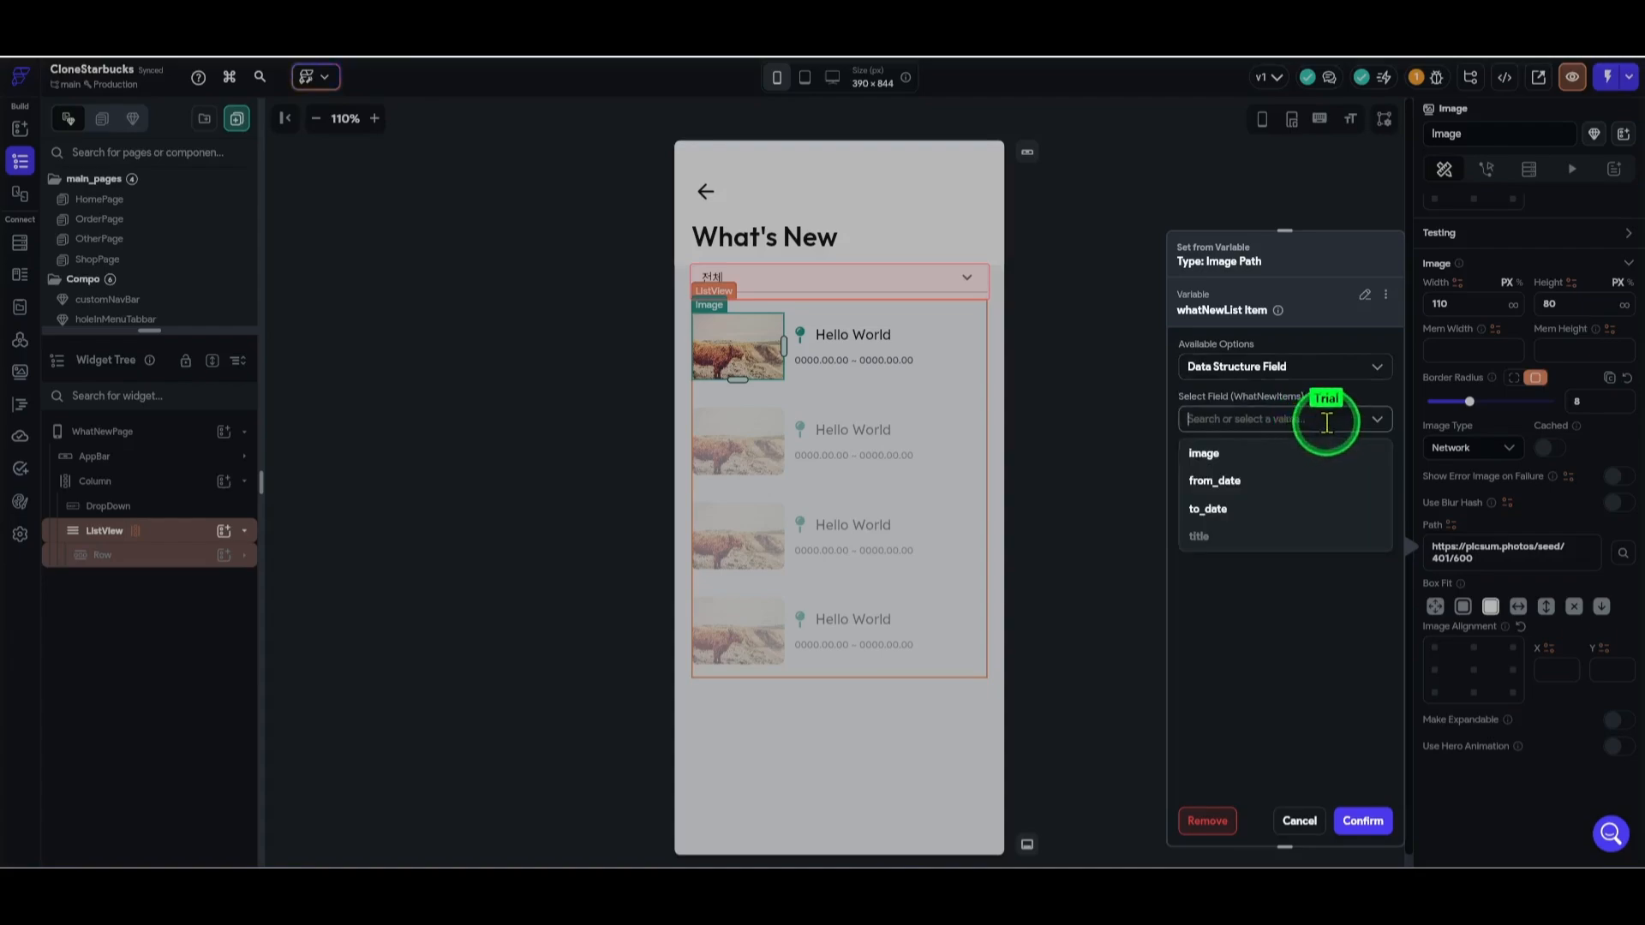
{"action": "left_click", "coordinate": [1210, 454]}
{"action": "left_click", "coordinate": [1379, 824]}
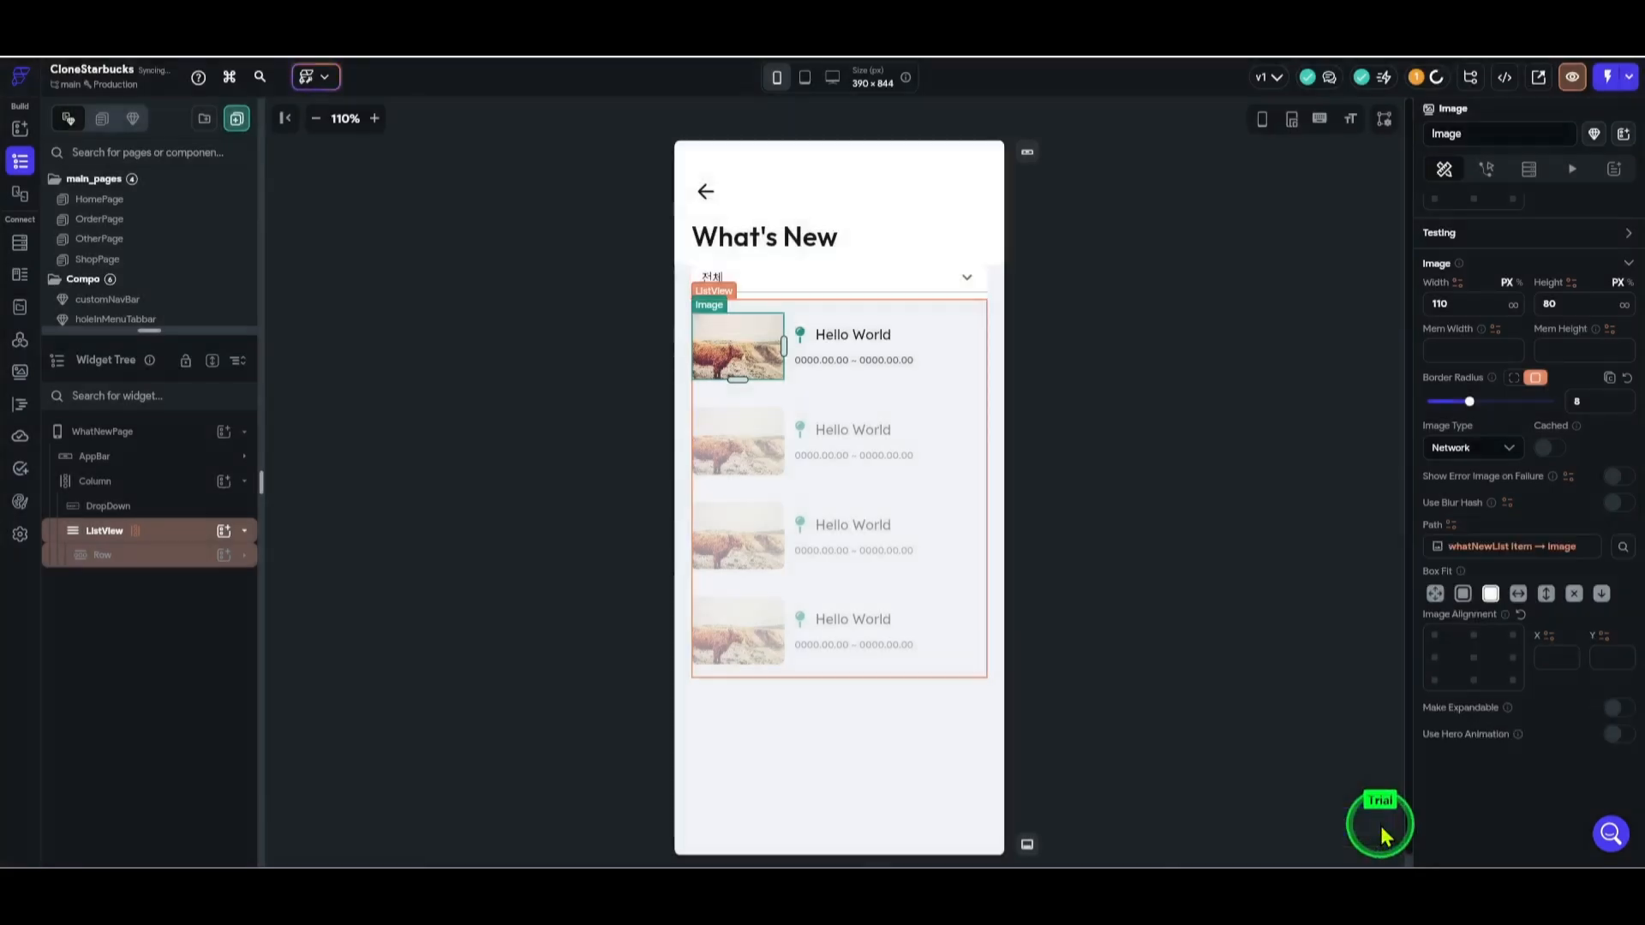
- Bind the row's Hello World text to the title data structure field of the whatNewList item
{"action": "left_click", "coordinate": [835, 338]}
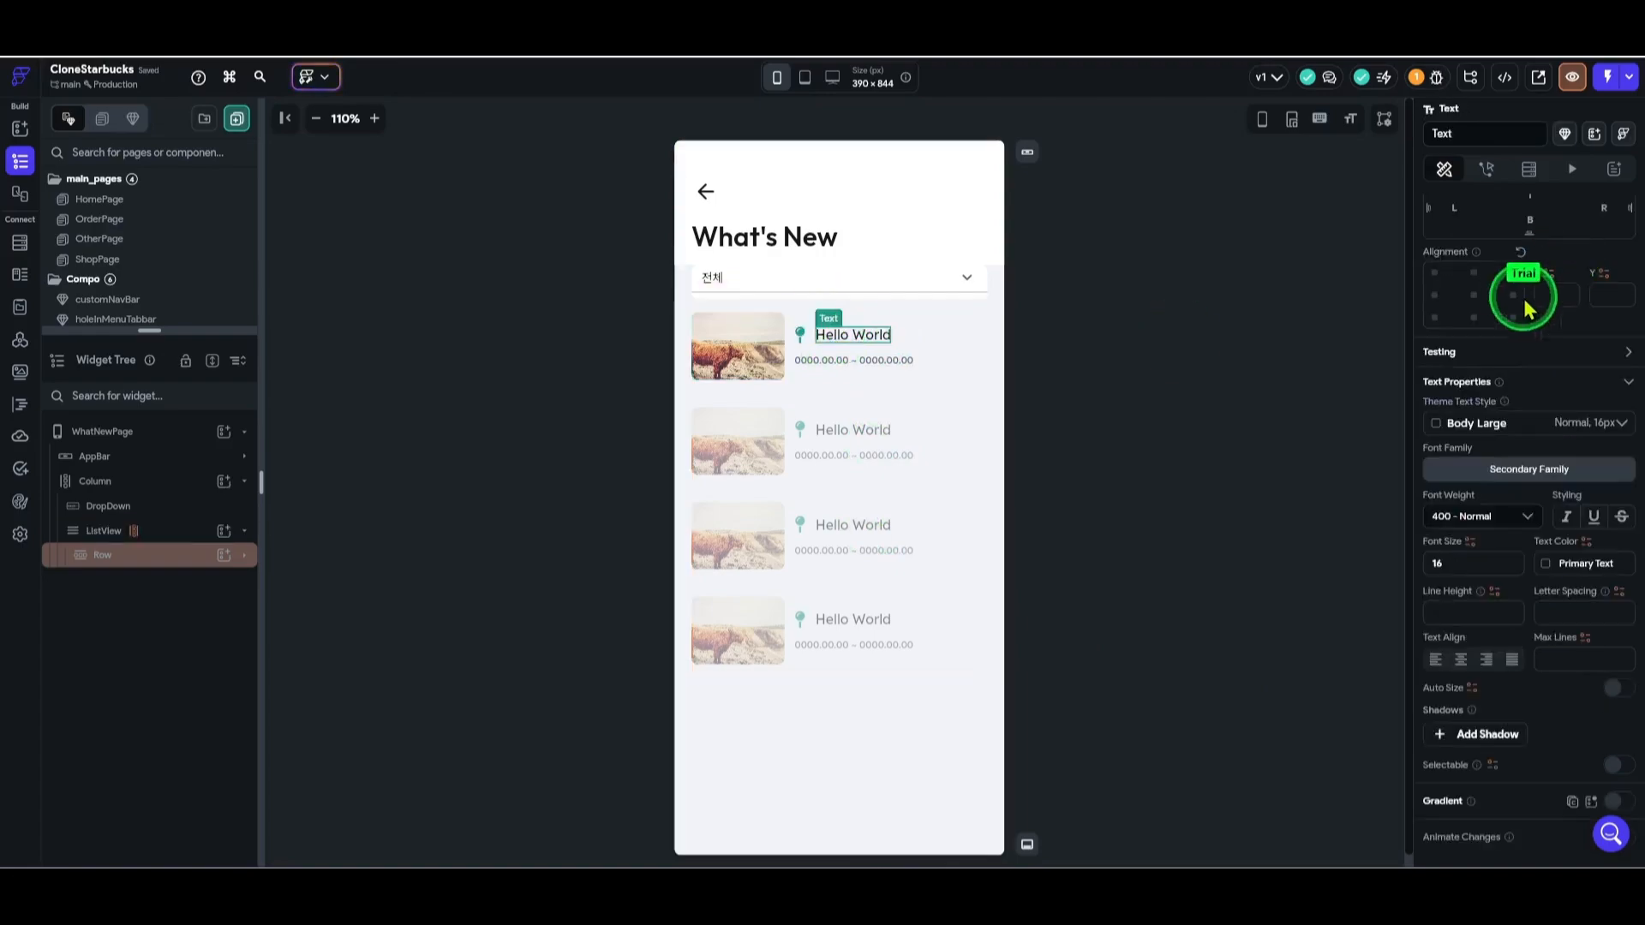
{"action": "scroll", "coordinate": [1494, 506], "scroll_direction": "up", "scroll_amount": 5}
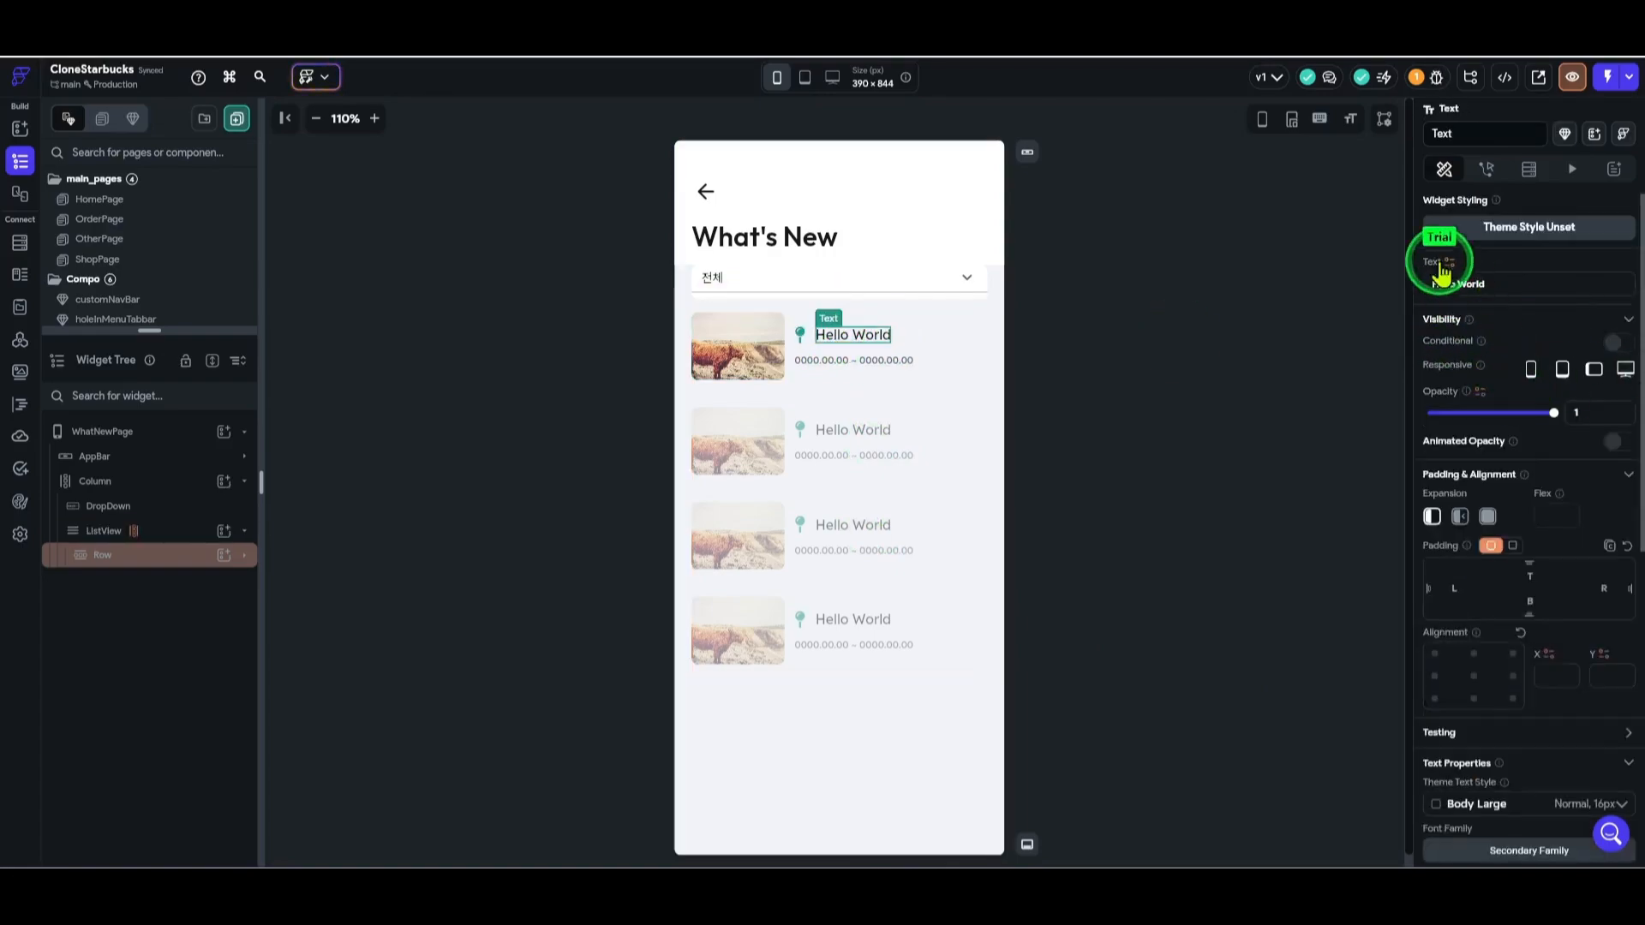
{"action": "left_click", "coordinate": [1451, 267]}
{"action": "left_click", "coordinate": [1251, 381]}
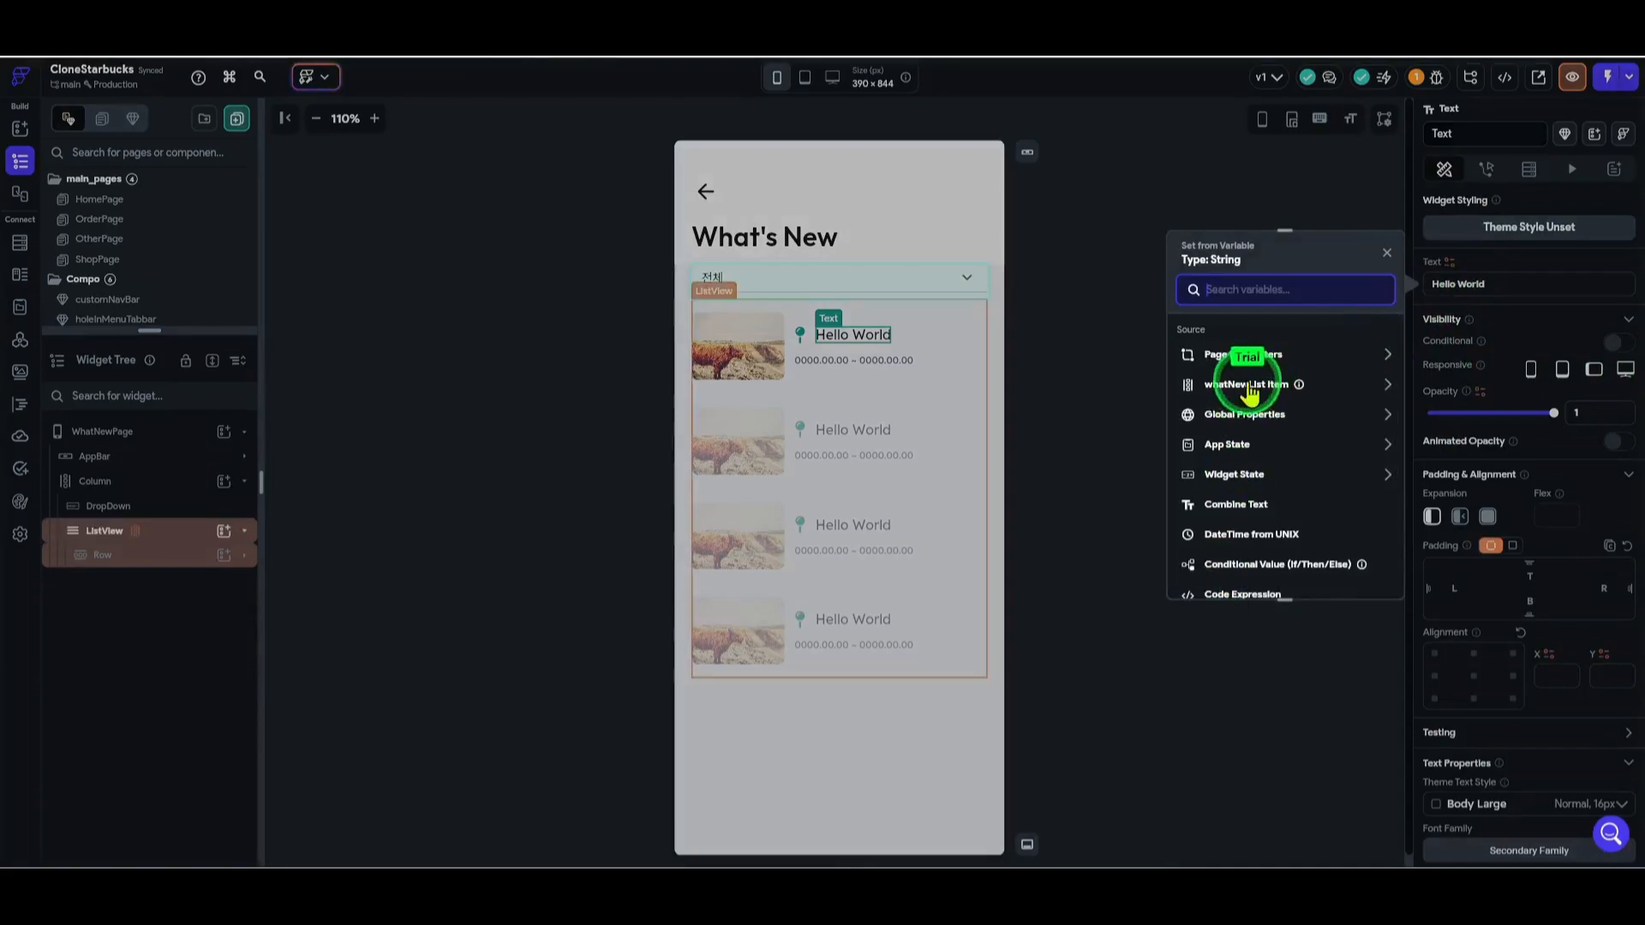
{"action": "left_click", "coordinate": [1277, 366]}
{"action": "left_click", "coordinate": [1258, 430]}
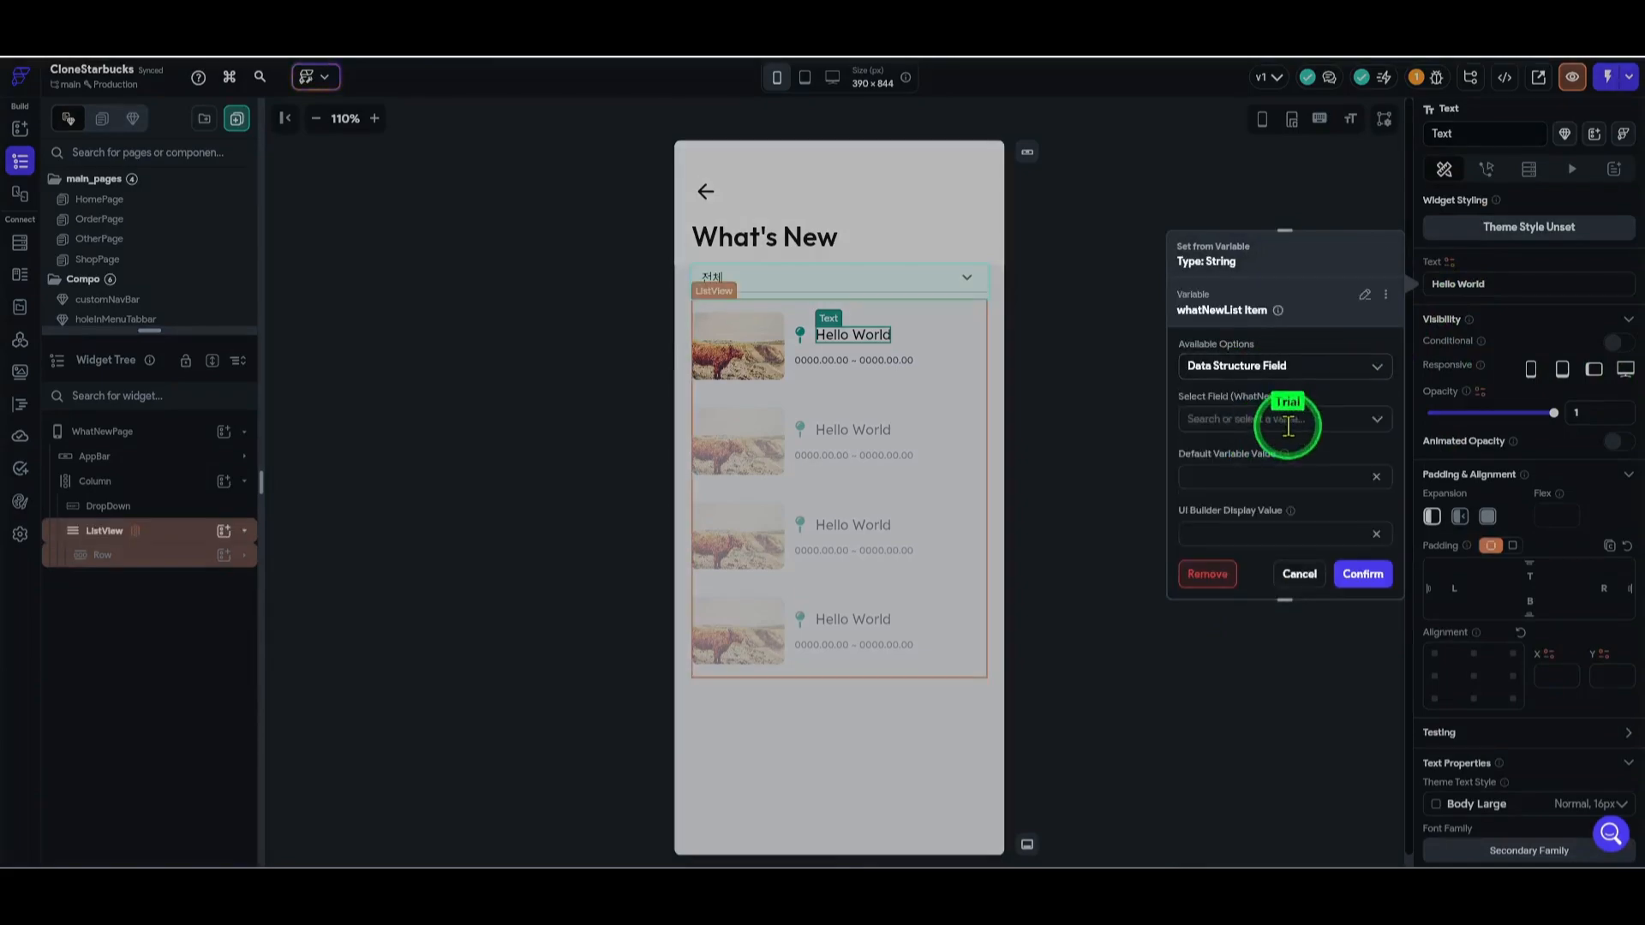
{"action": "left_click", "coordinate": [1284, 410]}
{"action": "left_click", "coordinate": [1267, 447]}
{"action": "left_click", "coordinate": [1362, 573]}
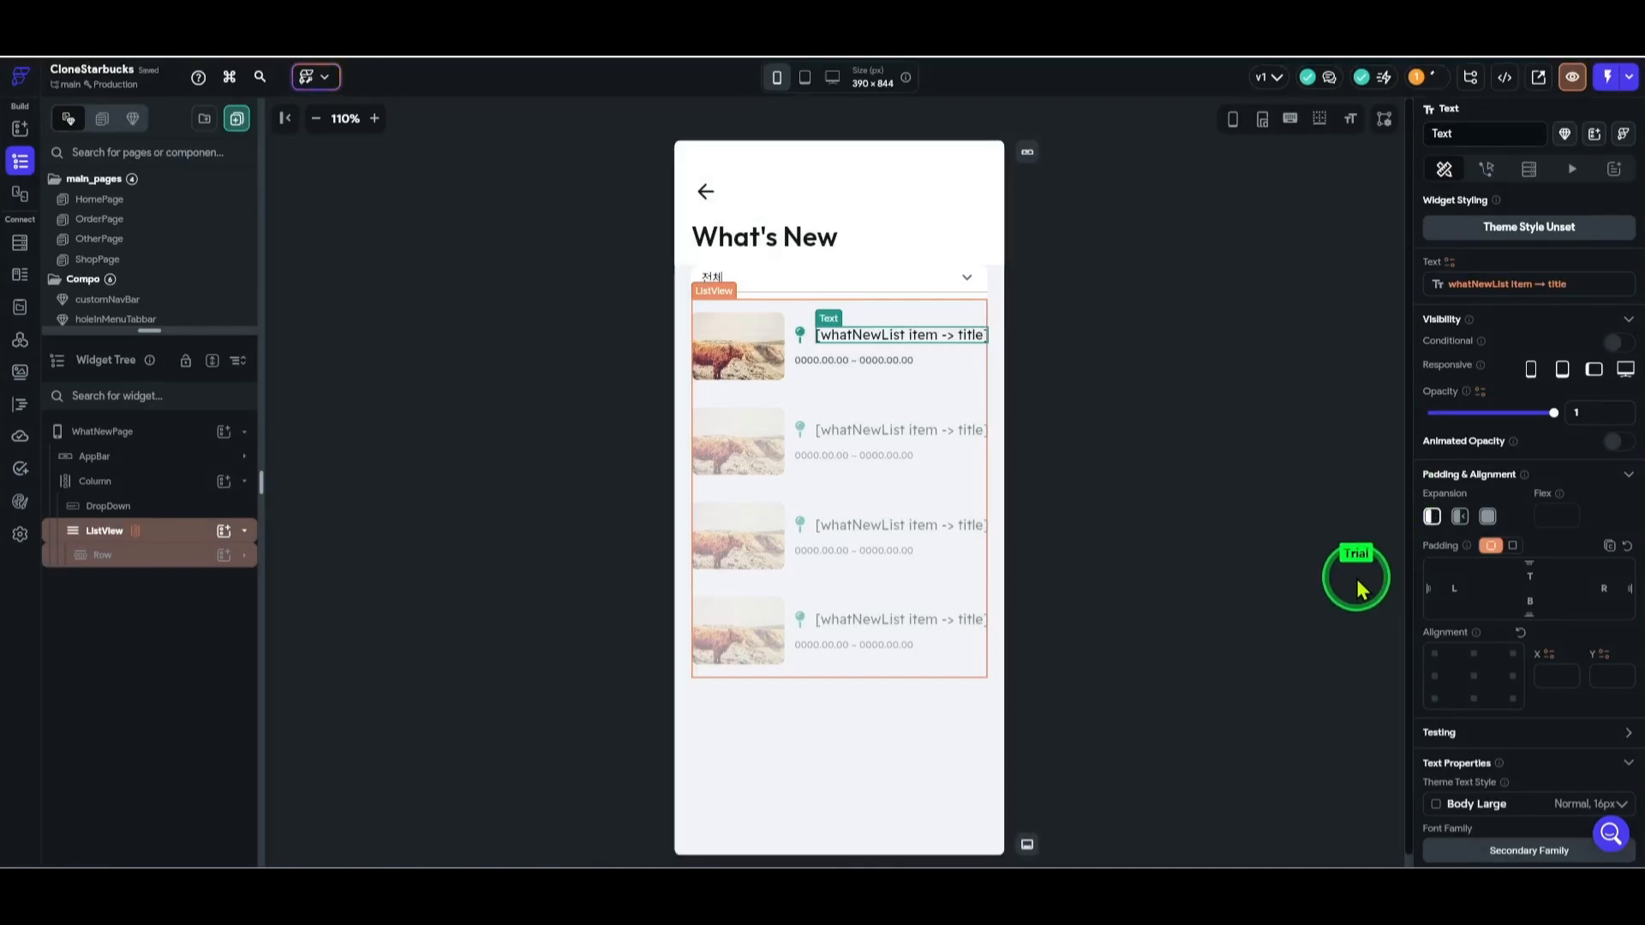
- Expand the list row's widgets and set the first RichTextSpan's value to the whatNewList item's from_date data structure field
{"action": "left_click", "coordinate": [822, 359]}
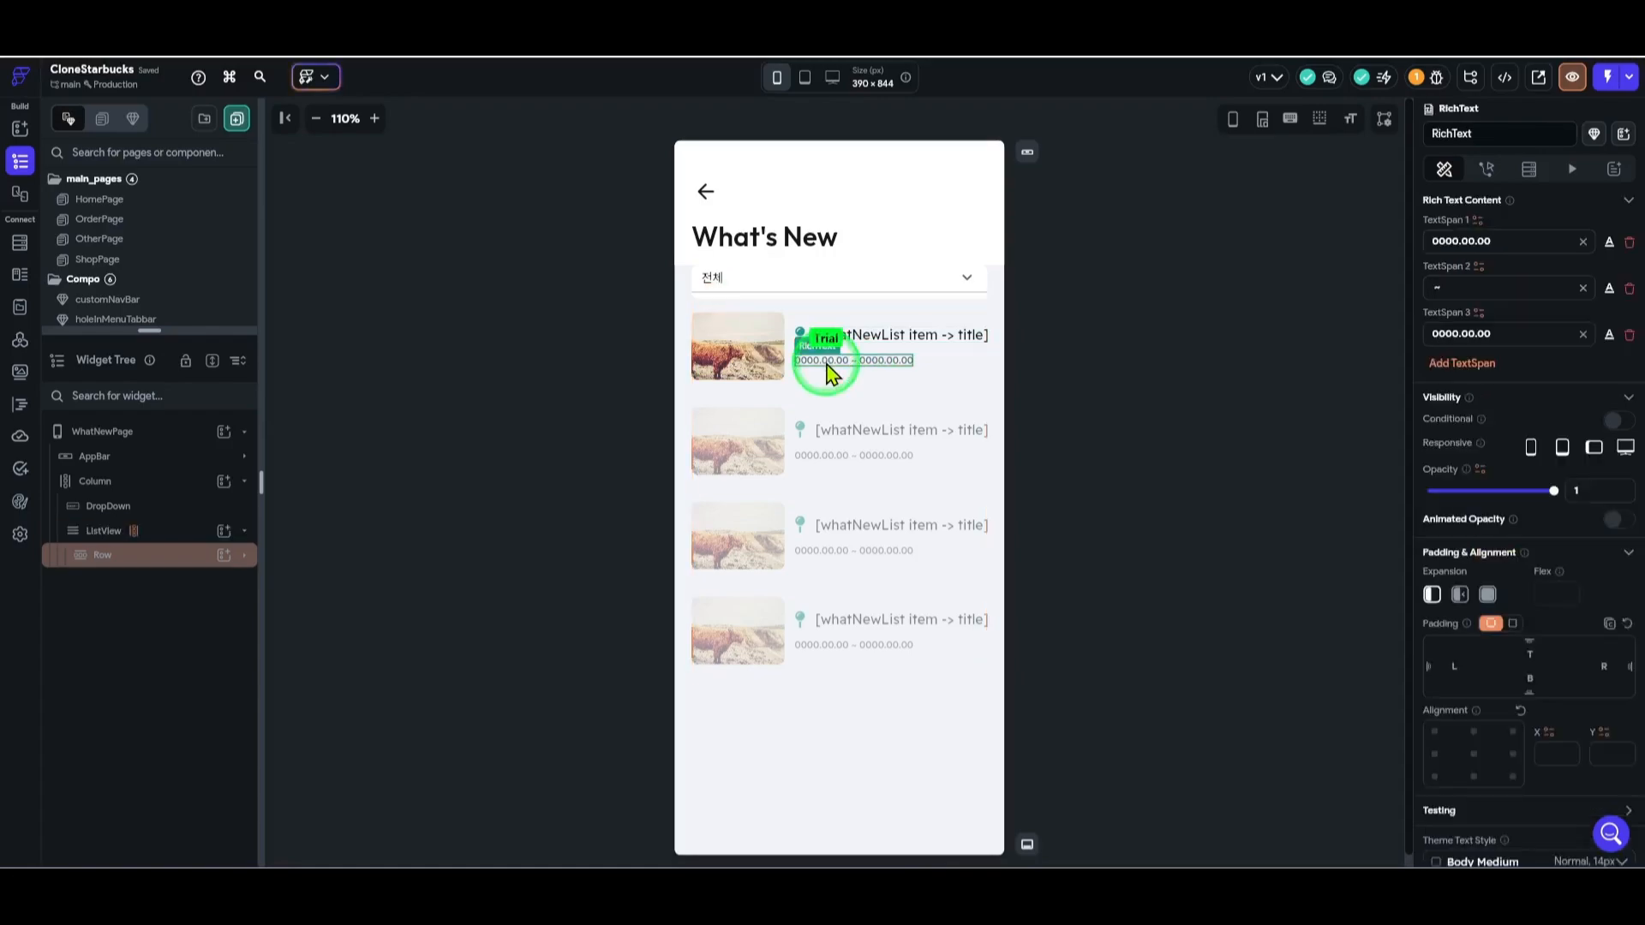
{"action": "left_click", "coordinate": [165, 581]}
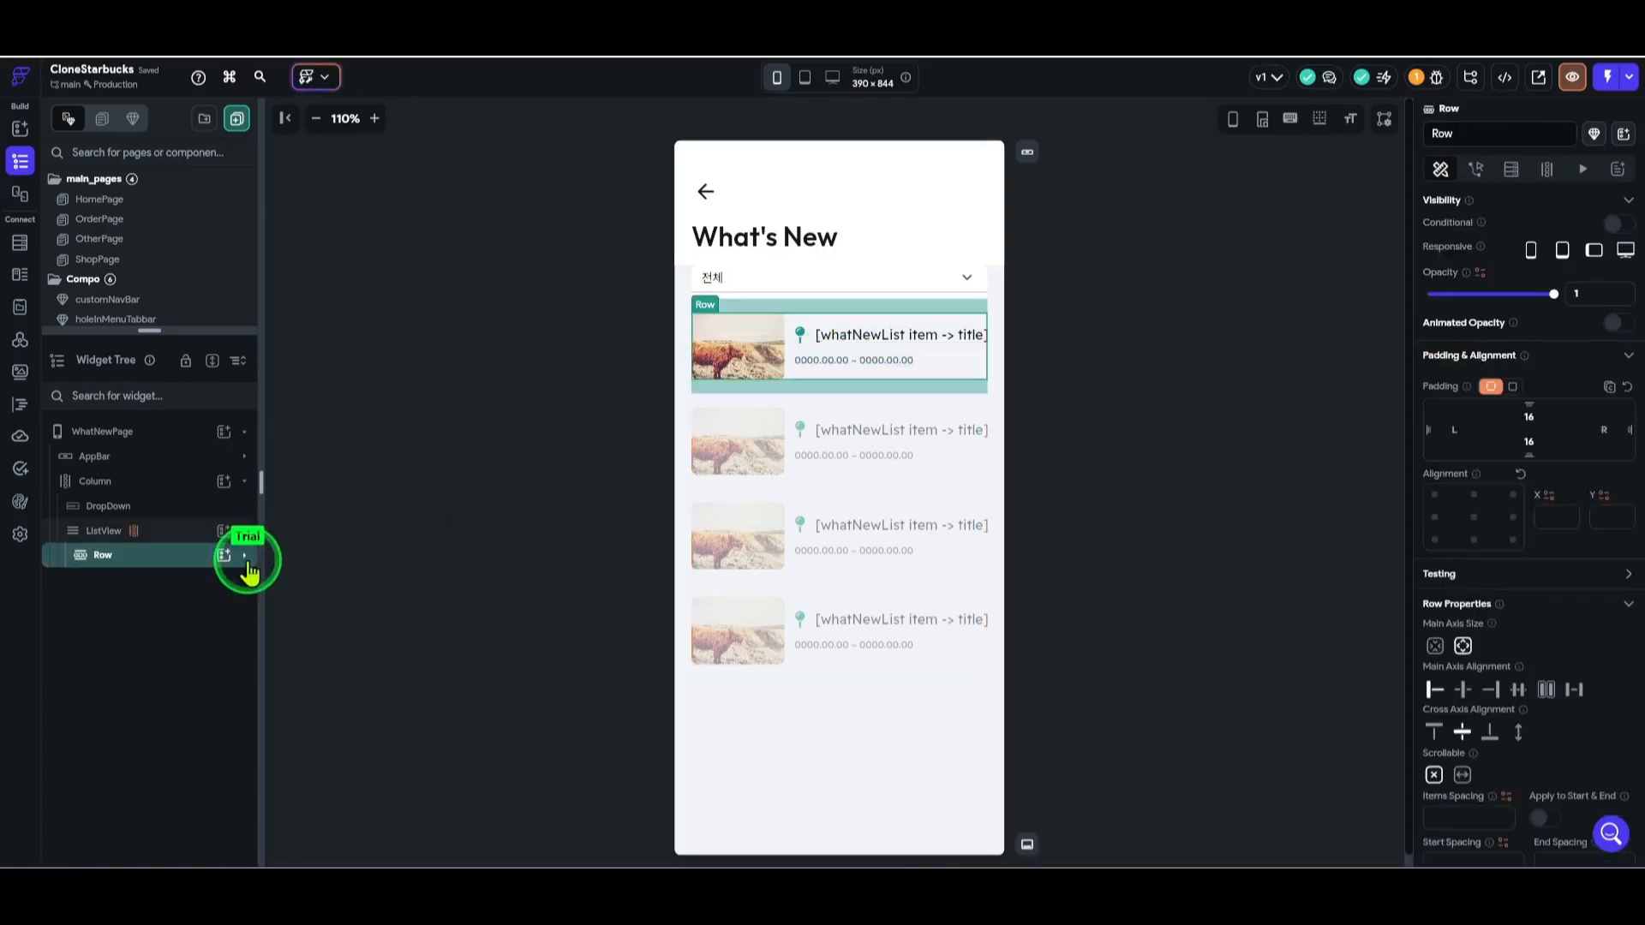
{"action": "left_click", "coordinate": [245, 555]}
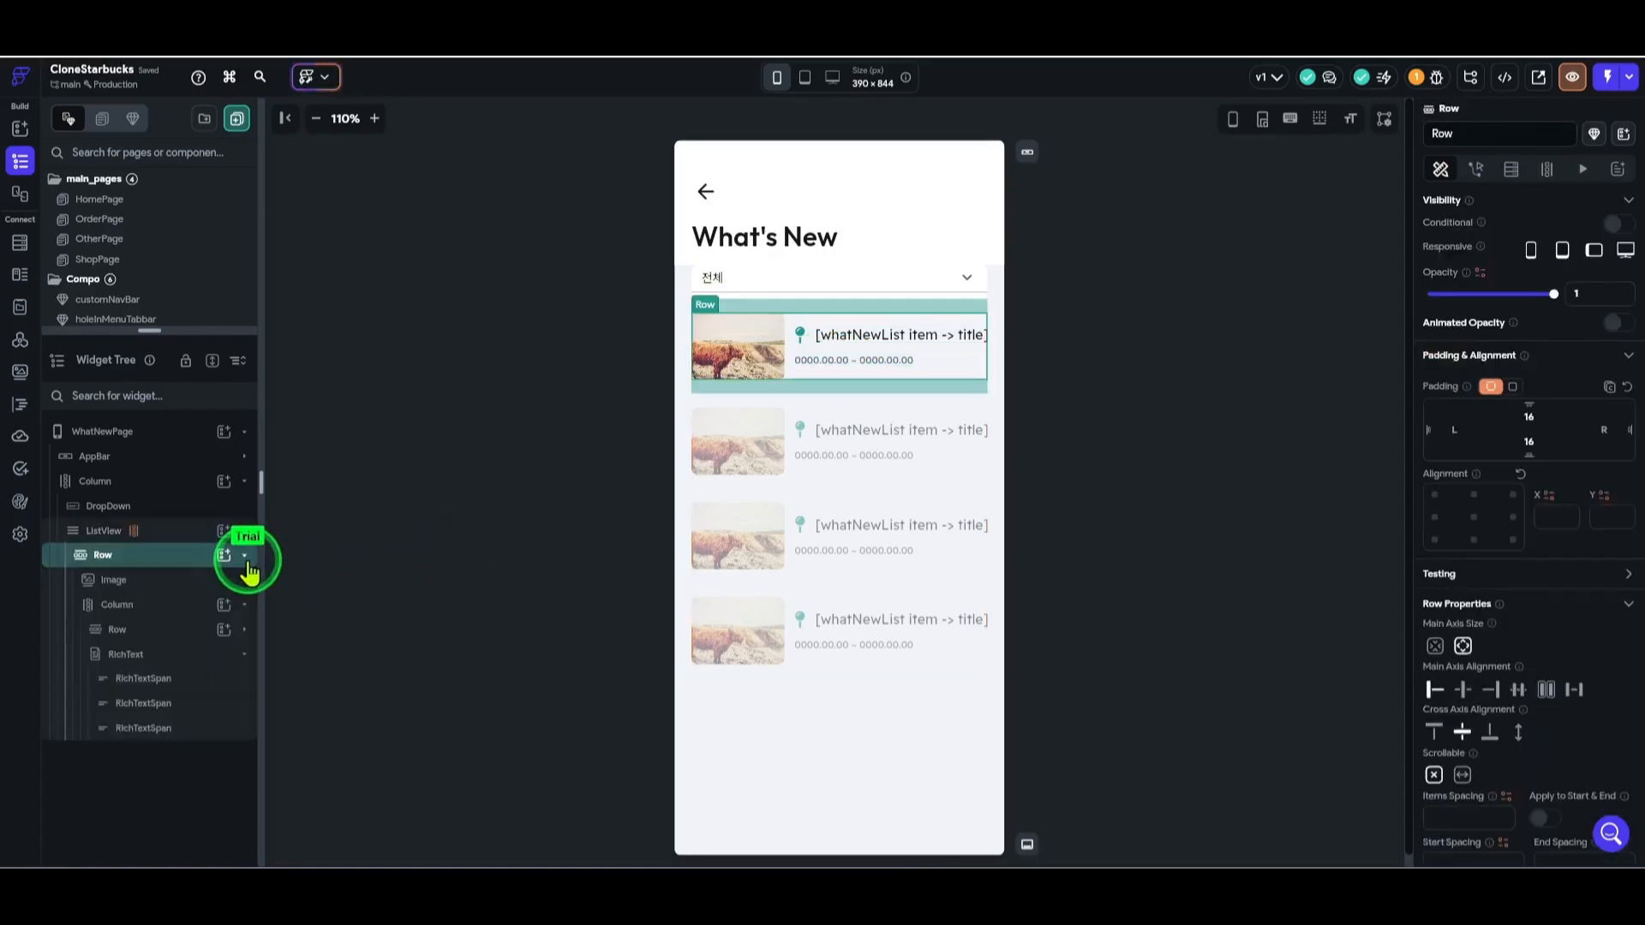
{"action": "left_click", "coordinate": [178, 659]}
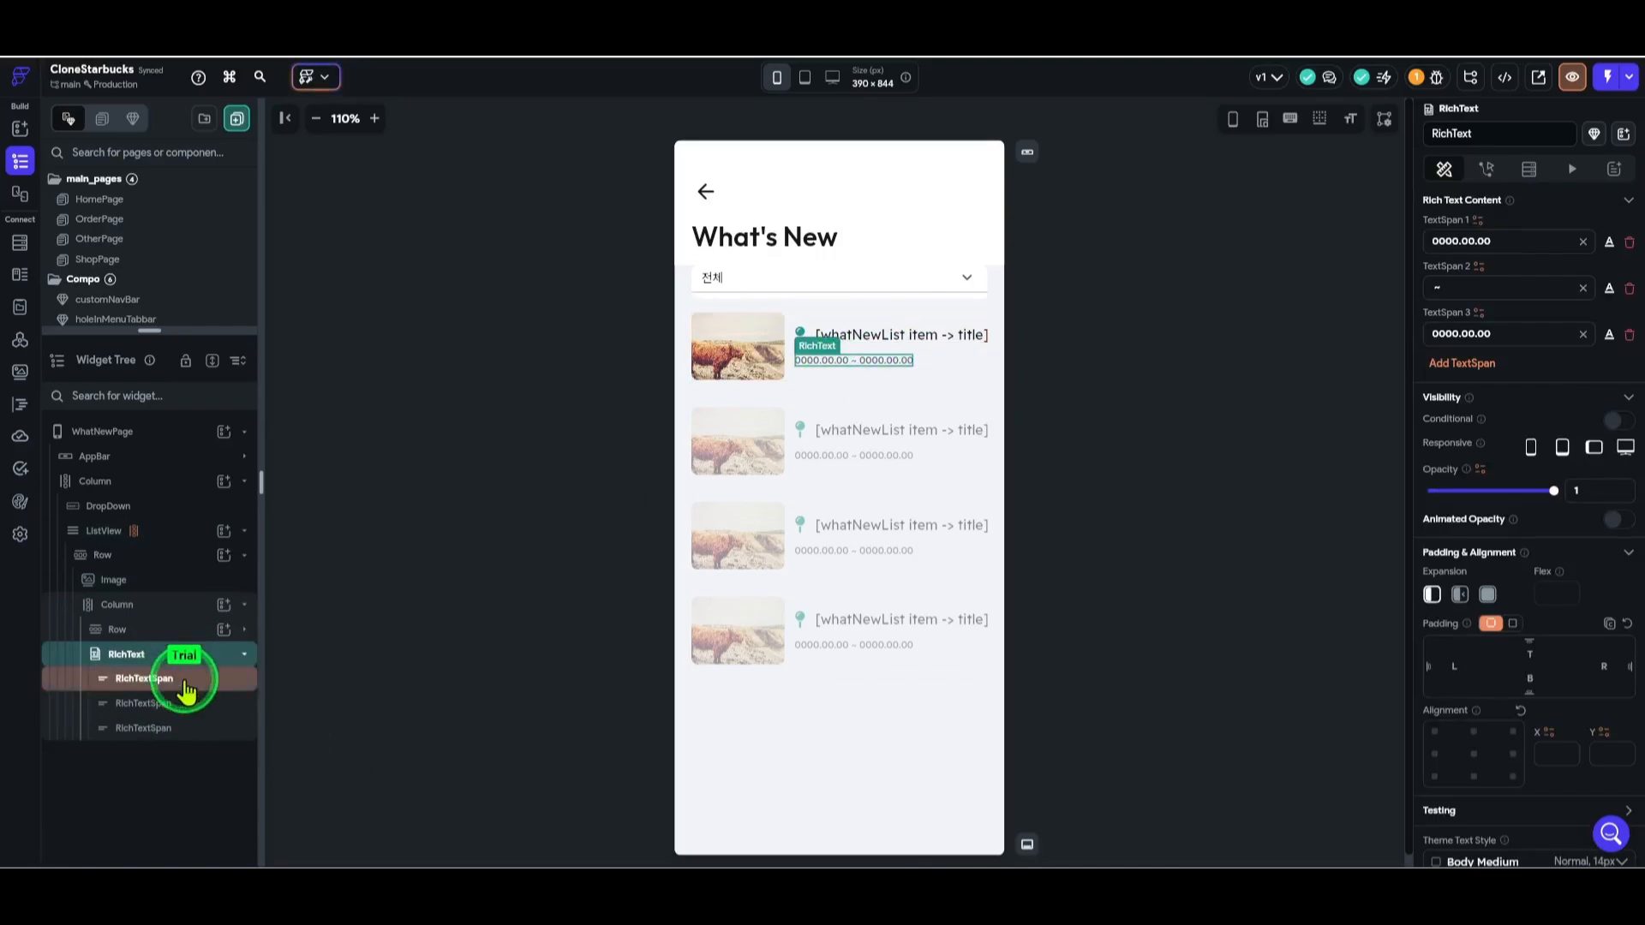
{"action": "left_click", "coordinate": [176, 678]}
{"action": "left_click", "coordinate": [1470, 233]}
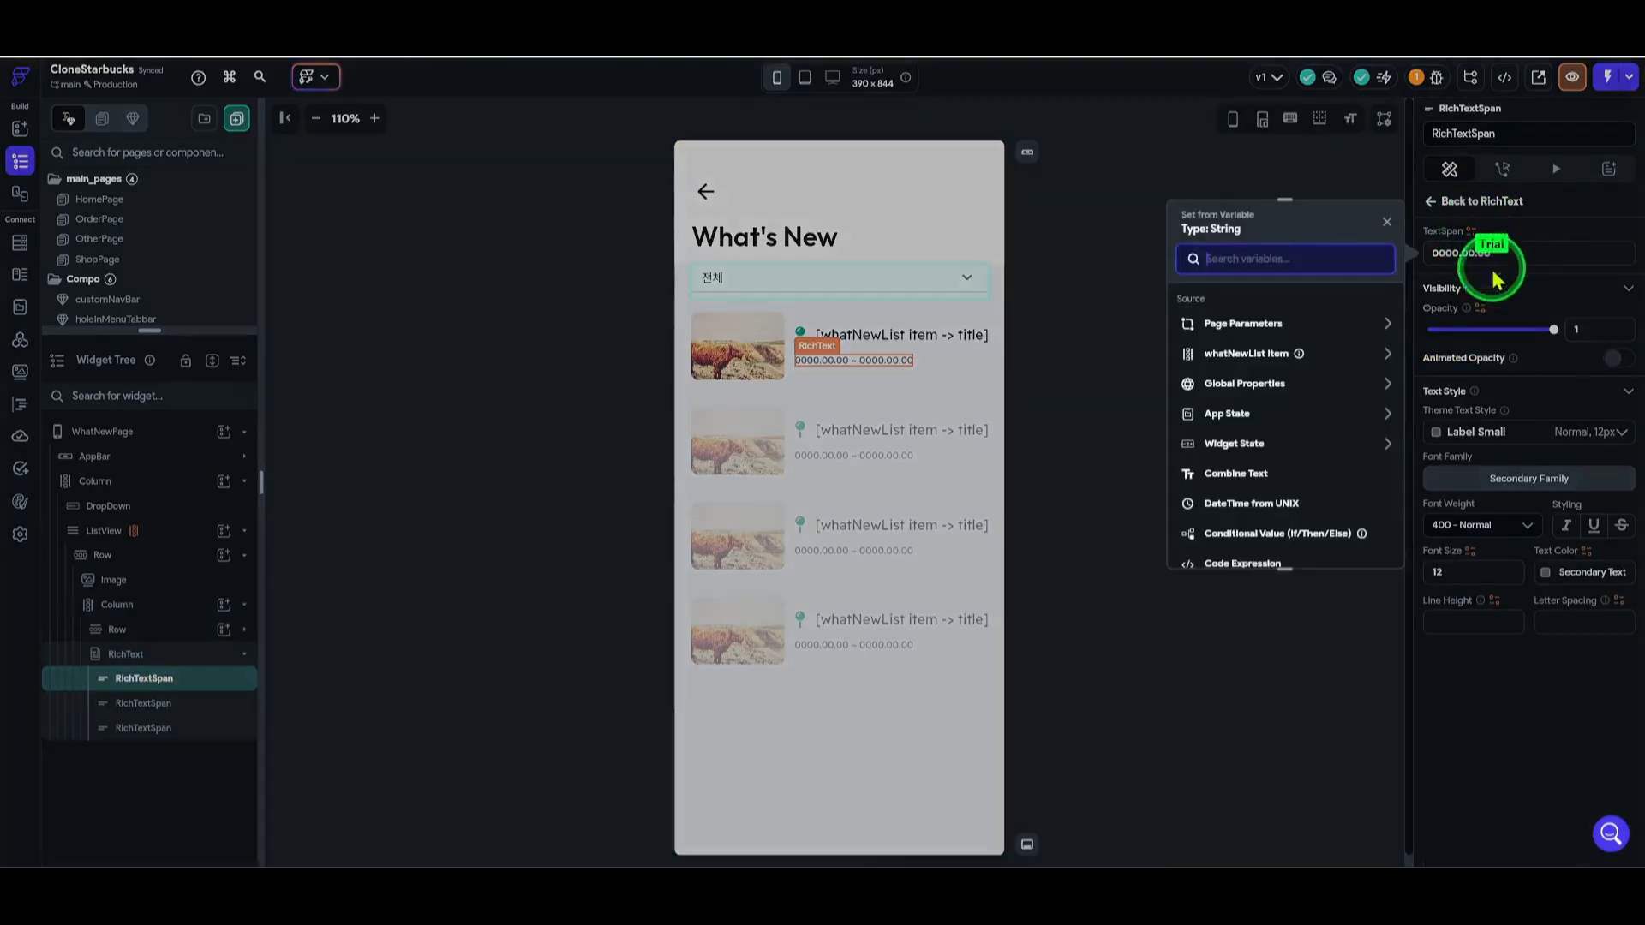
{"action": "left_click", "coordinate": [1247, 351]}
{"action": "left_click", "coordinate": [1286, 335]}
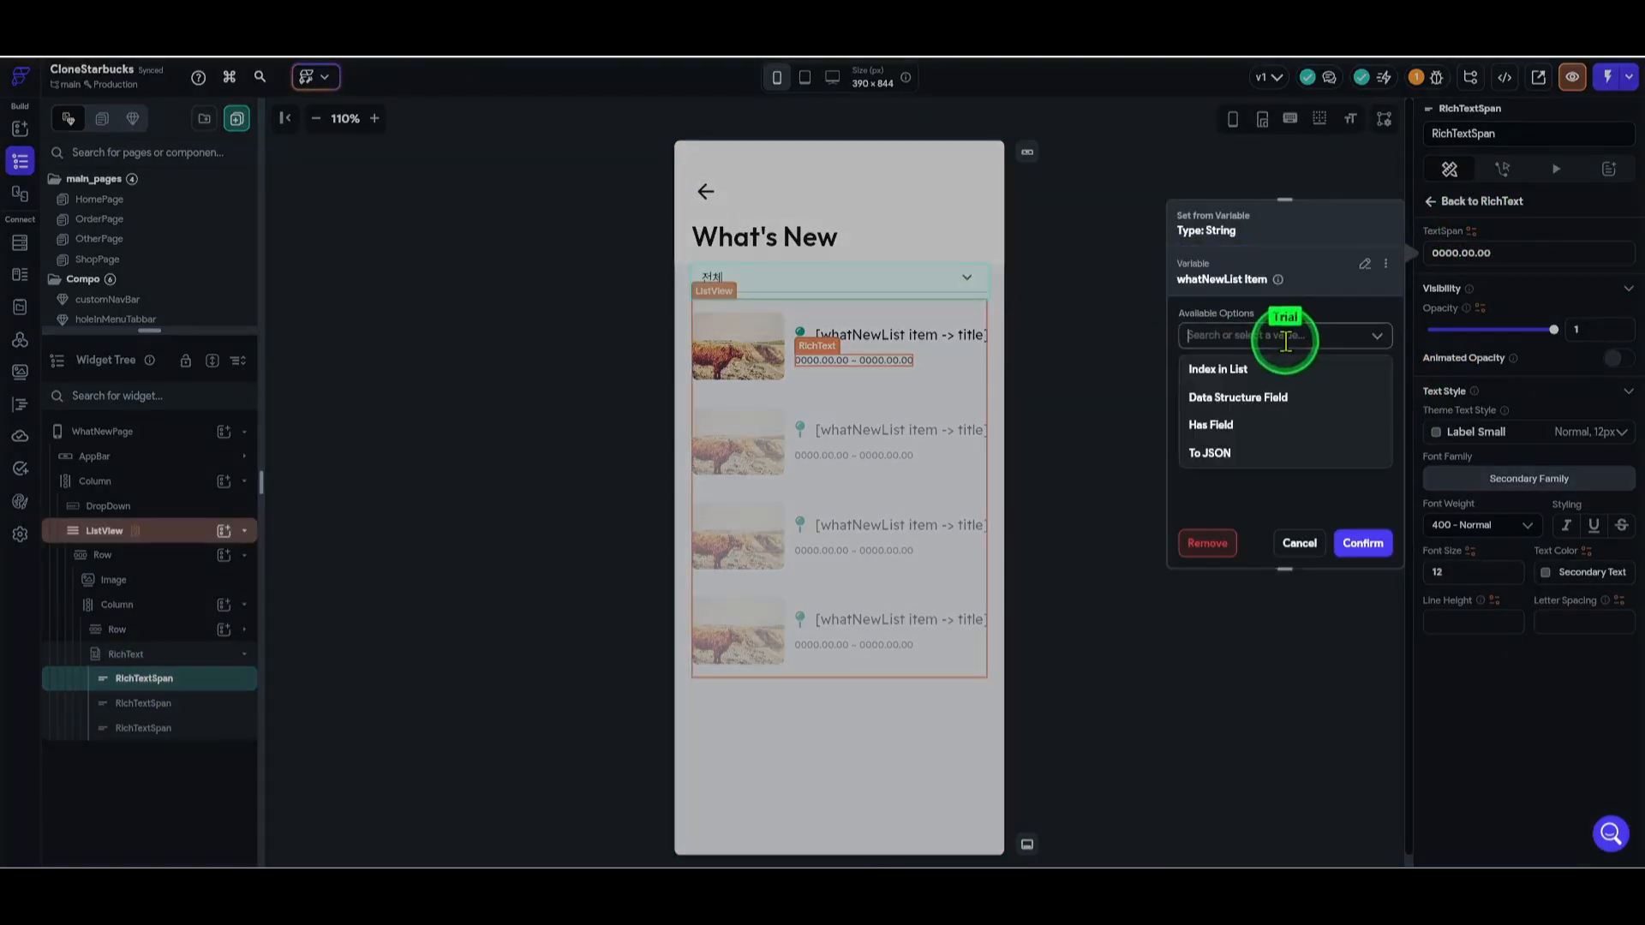
{"action": "left_click", "coordinate": [1260, 396]}
{"action": "left_click", "coordinate": [1317, 380]}
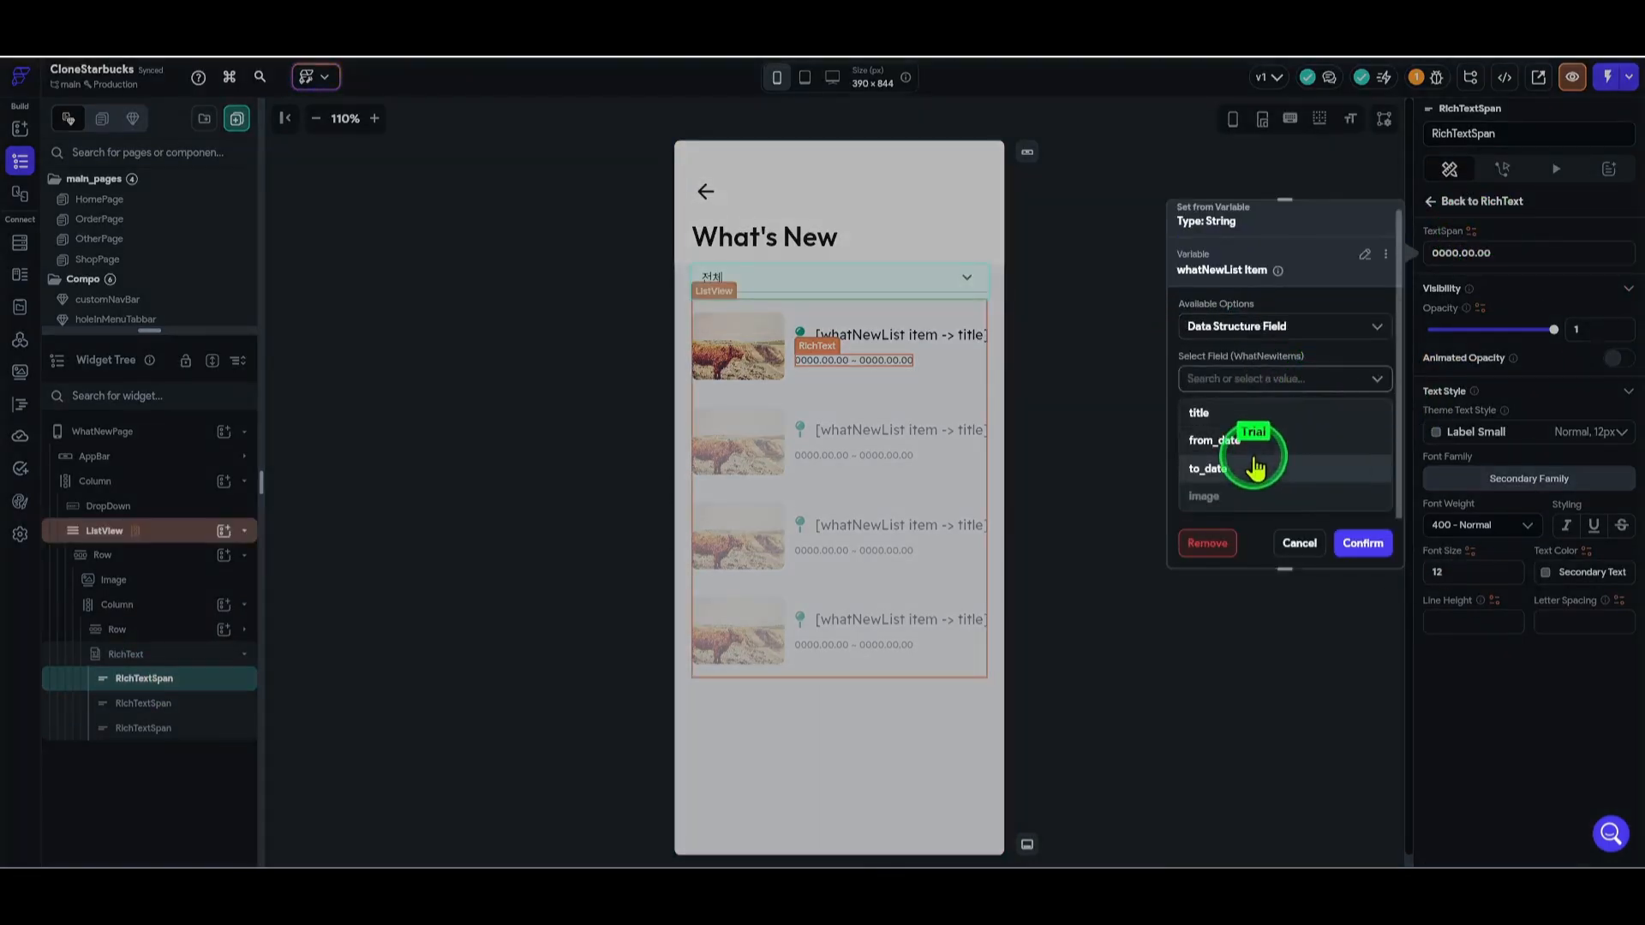
{"action": "left_click", "coordinate": [1259, 440]}
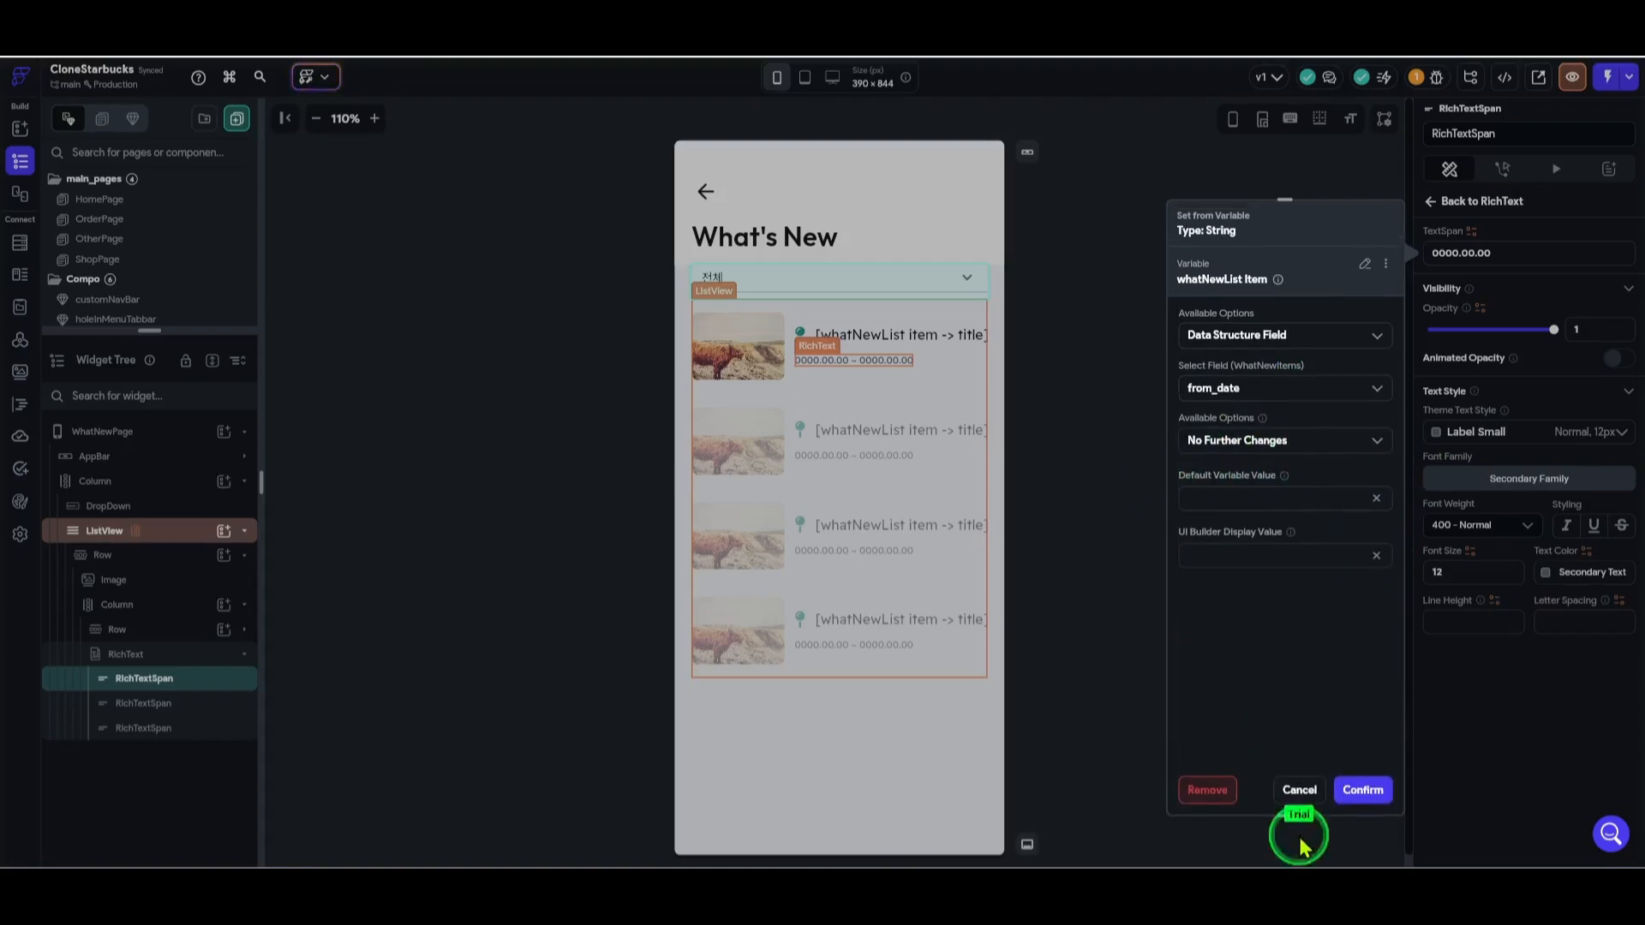
- Format the from_date value as DateTime with the custom format y/M/d and confirm the variable
{"action": "left_click", "coordinate": [1329, 439]}
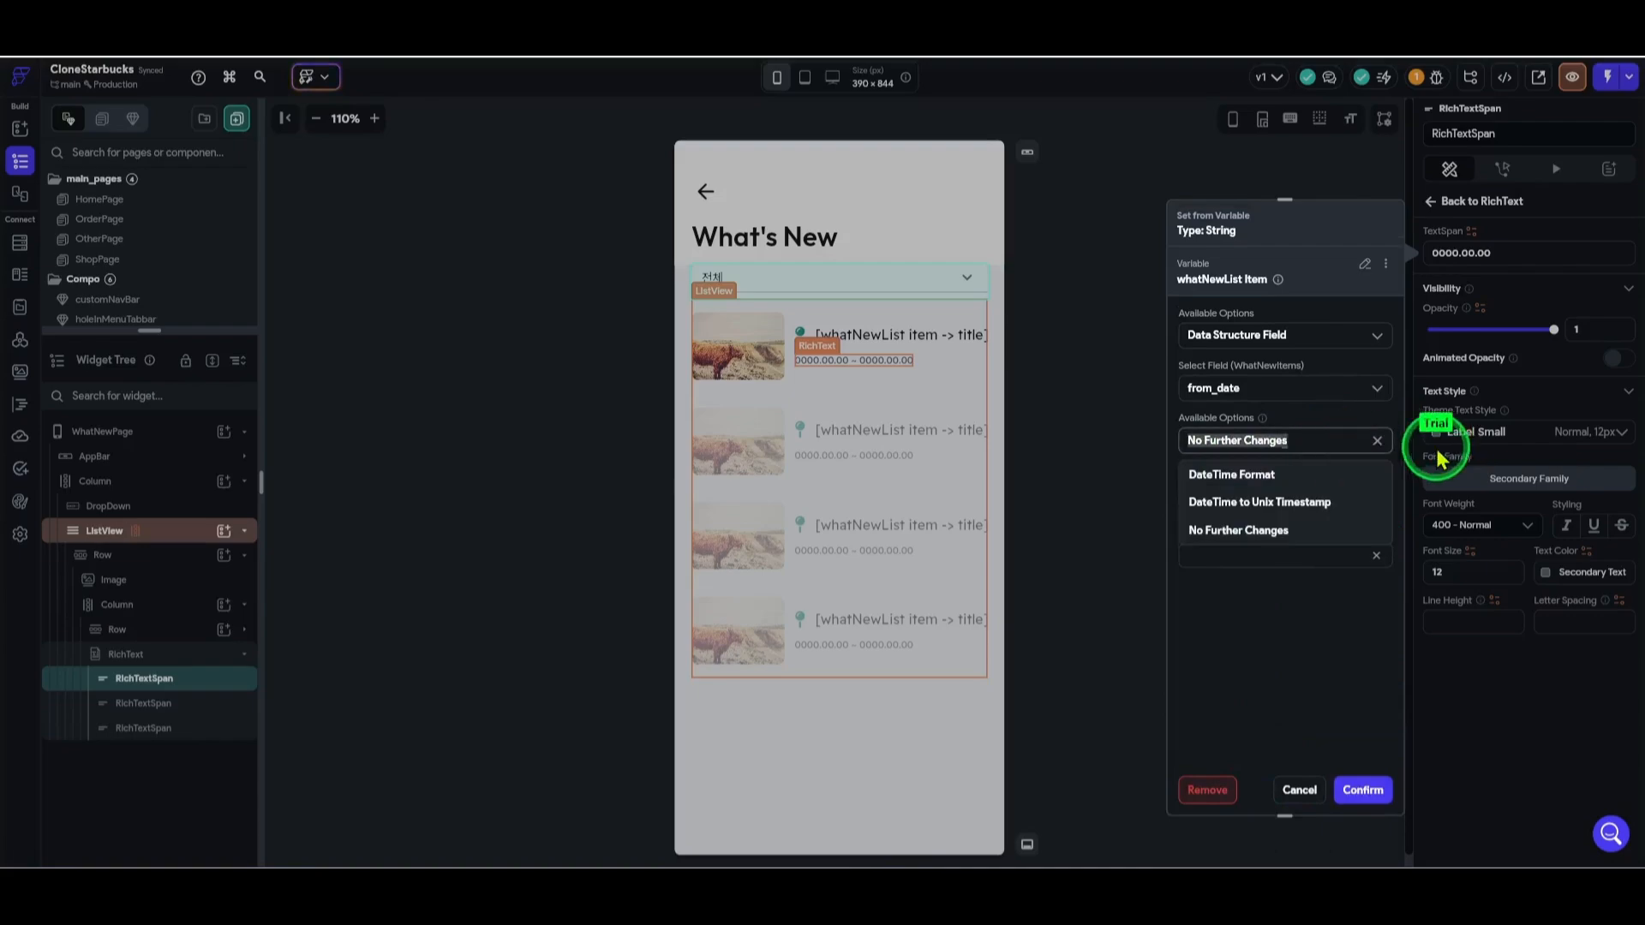
{"action": "left_click", "coordinate": [1237, 480]}
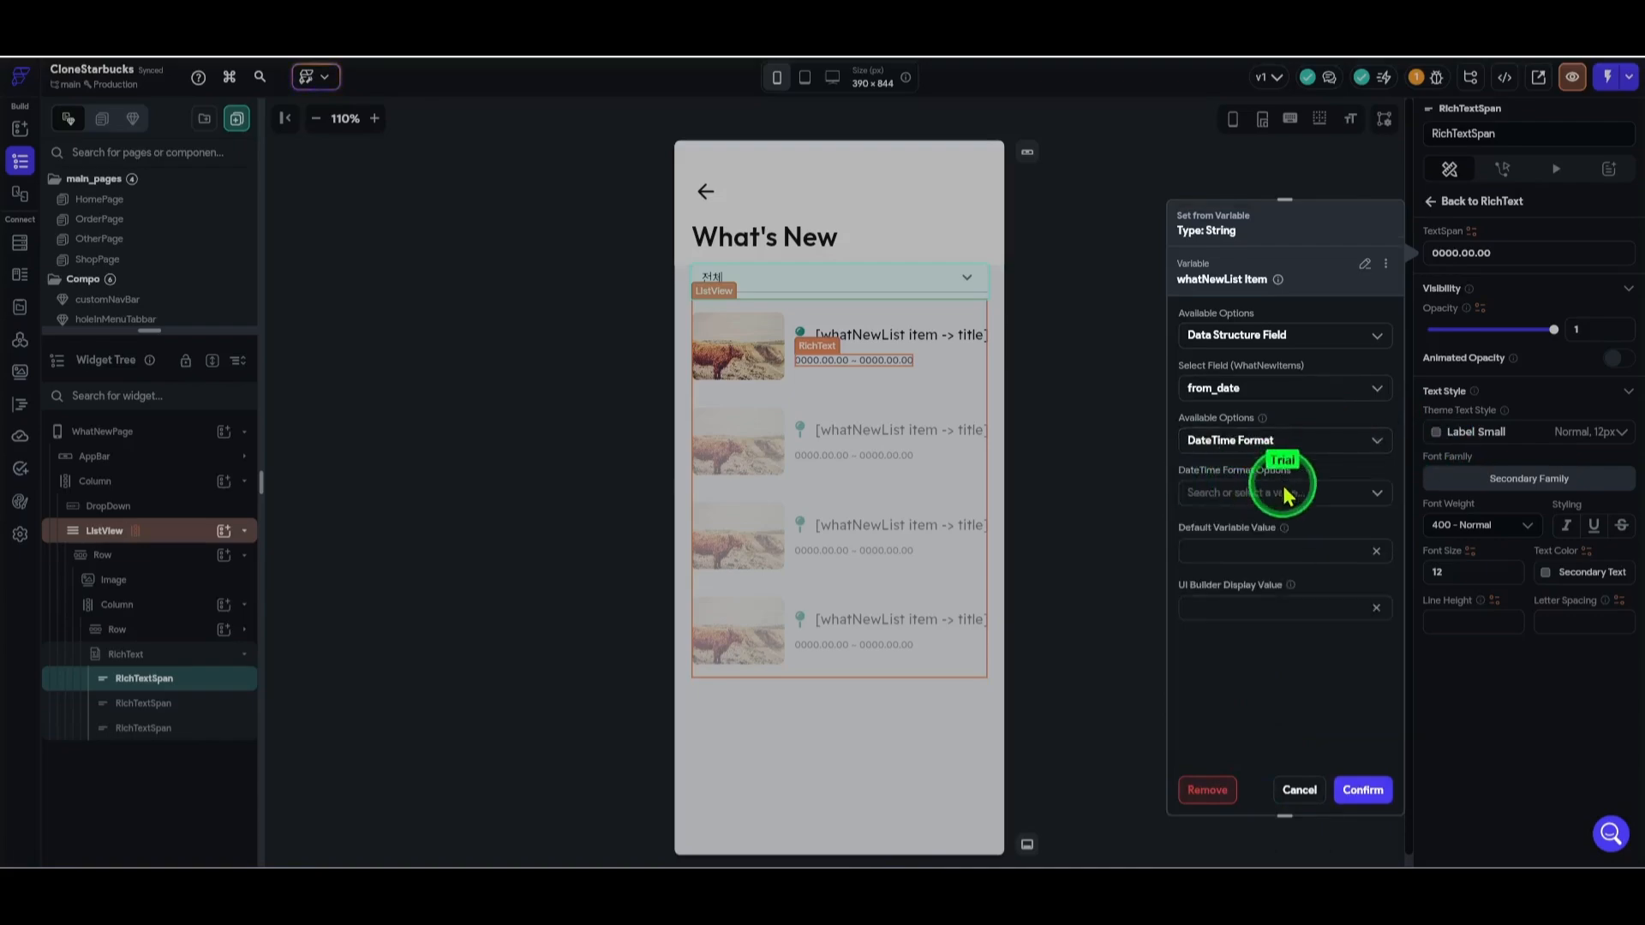
{"action": "left_click", "coordinate": [1290, 494]}
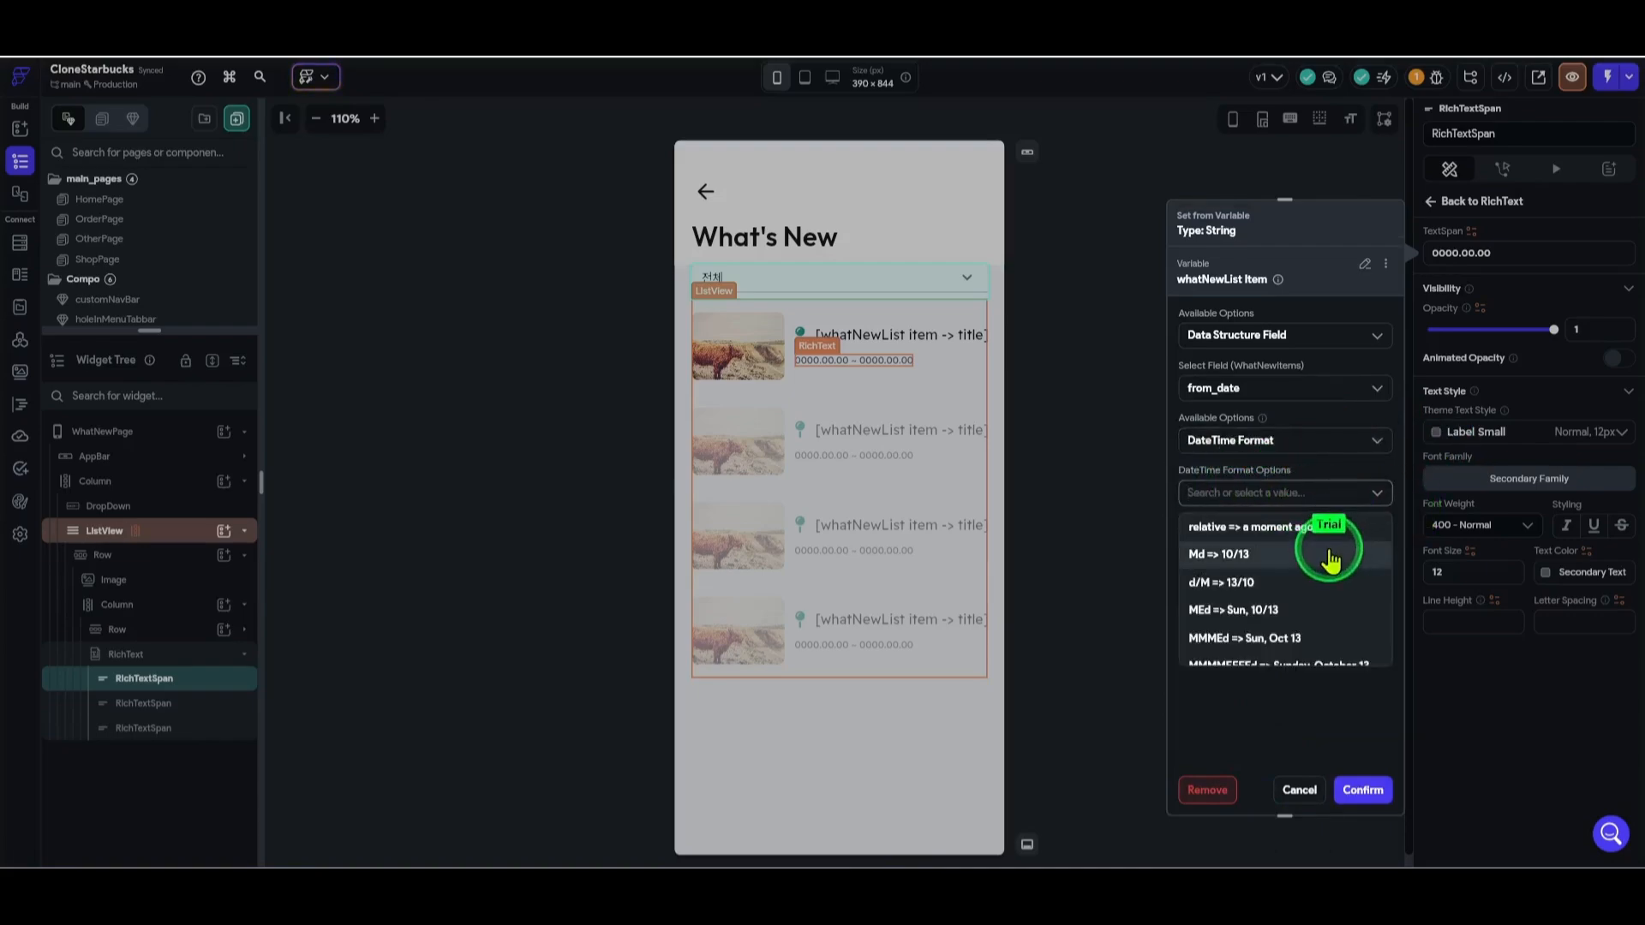
{"action": "scroll", "coordinate": [1323, 591], "scroll_direction": "down", "scroll_amount": 10}
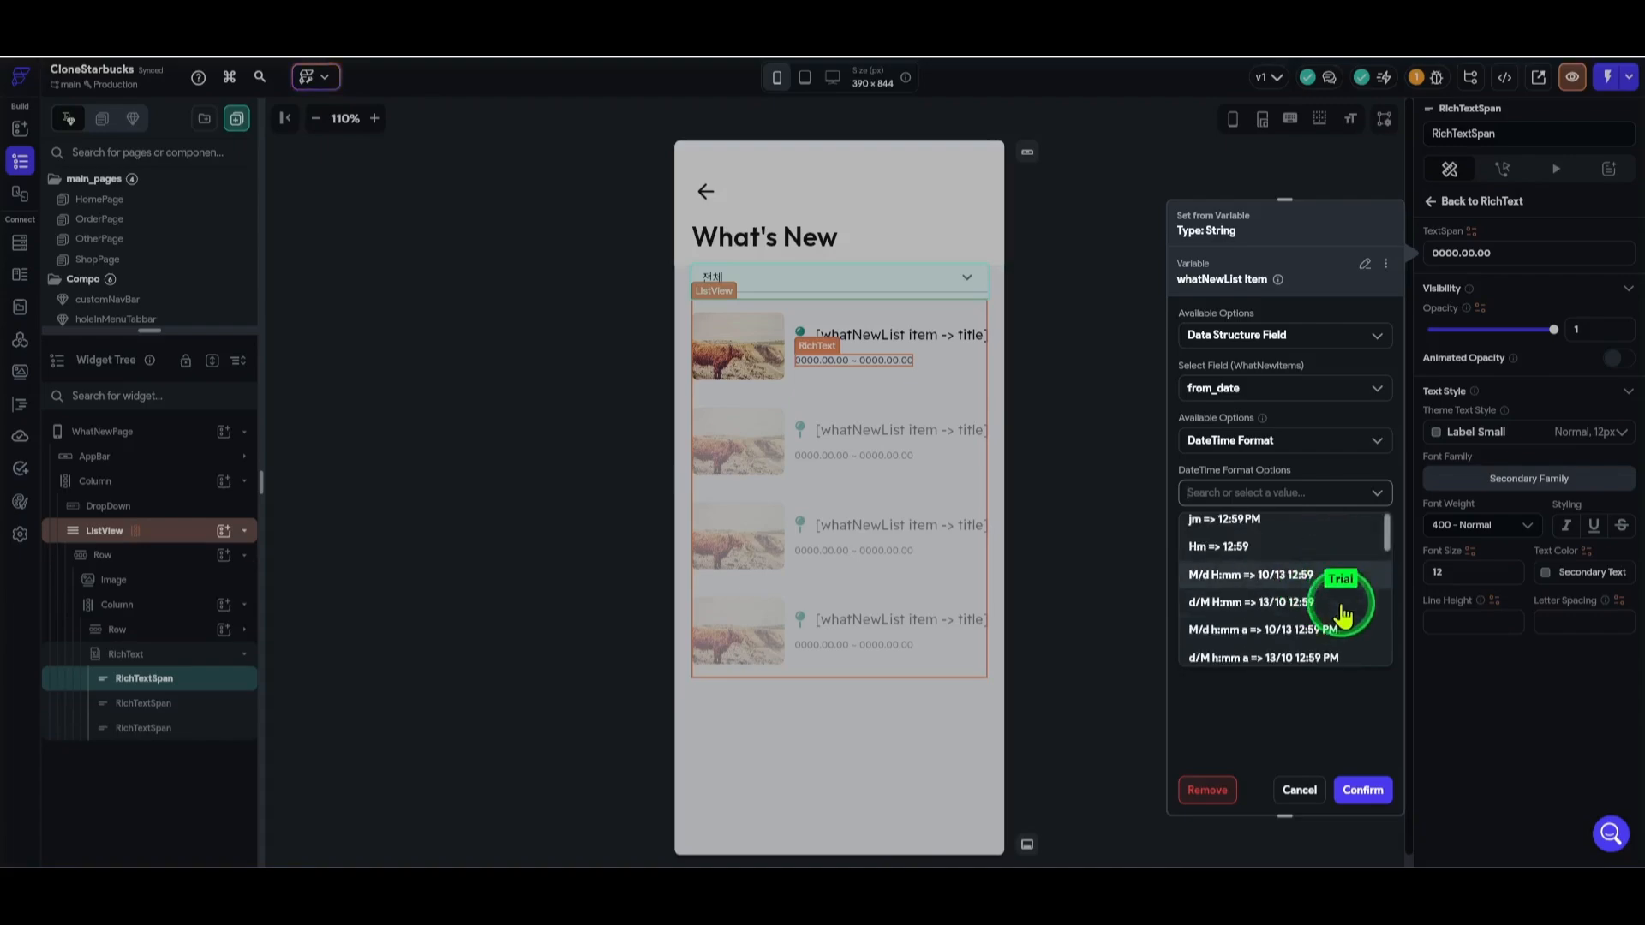
{"action": "left_click", "coordinate": [1374, 501]}
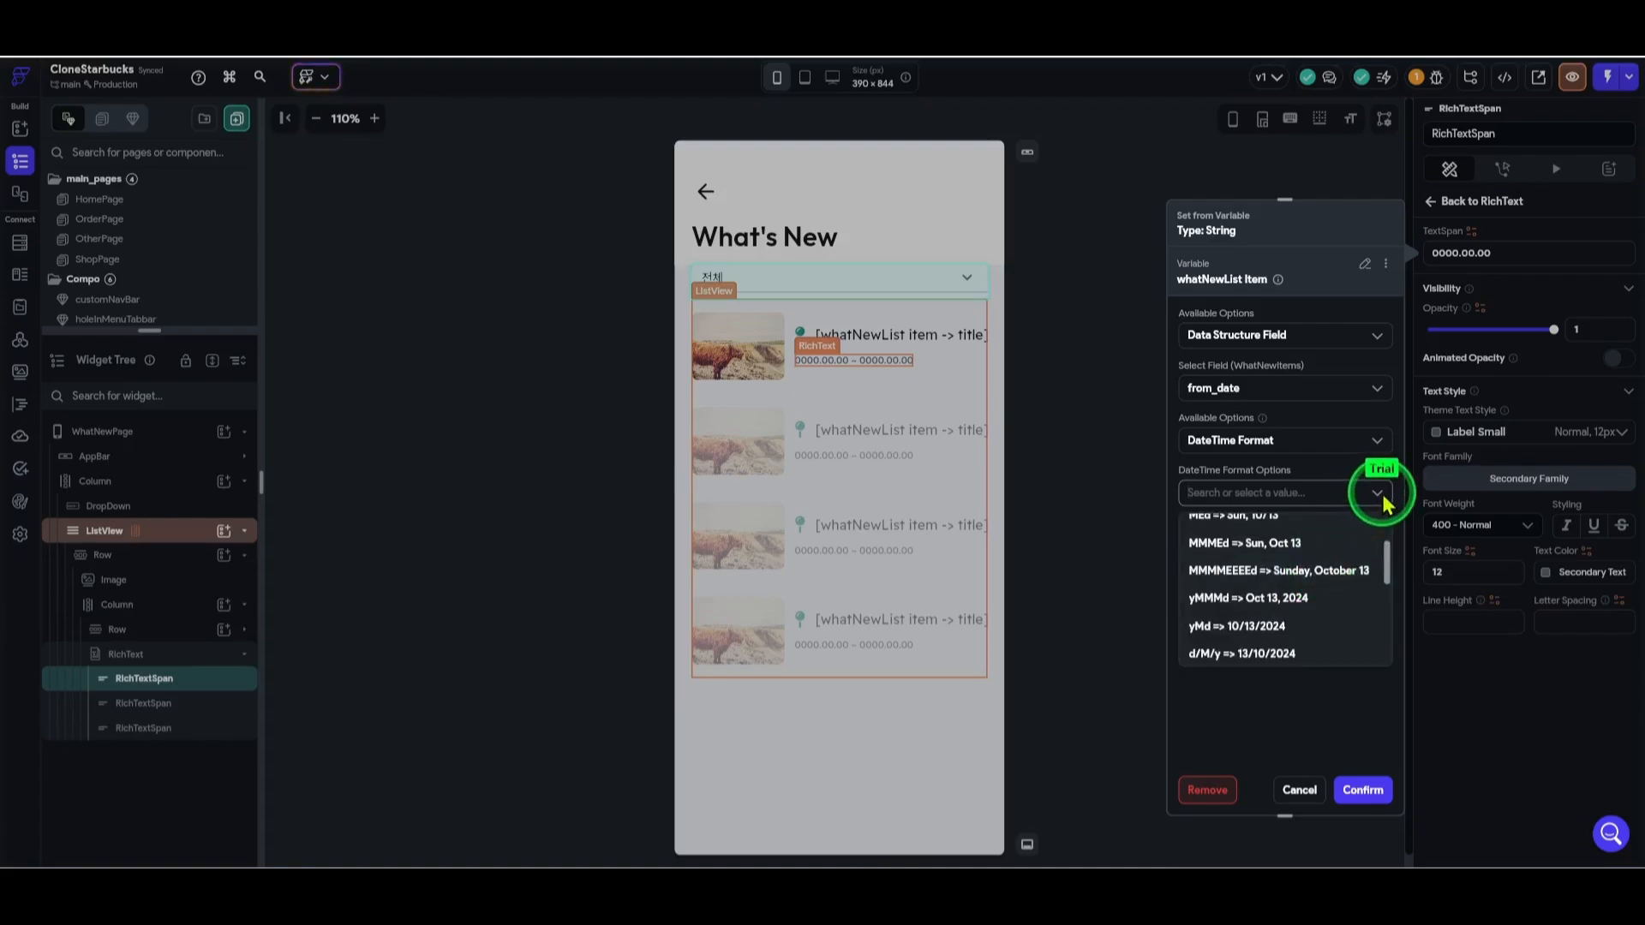
{"action": "left_click", "coordinate": [1361, 471]}
{"action": "left_click", "coordinate": [1379, 493]}
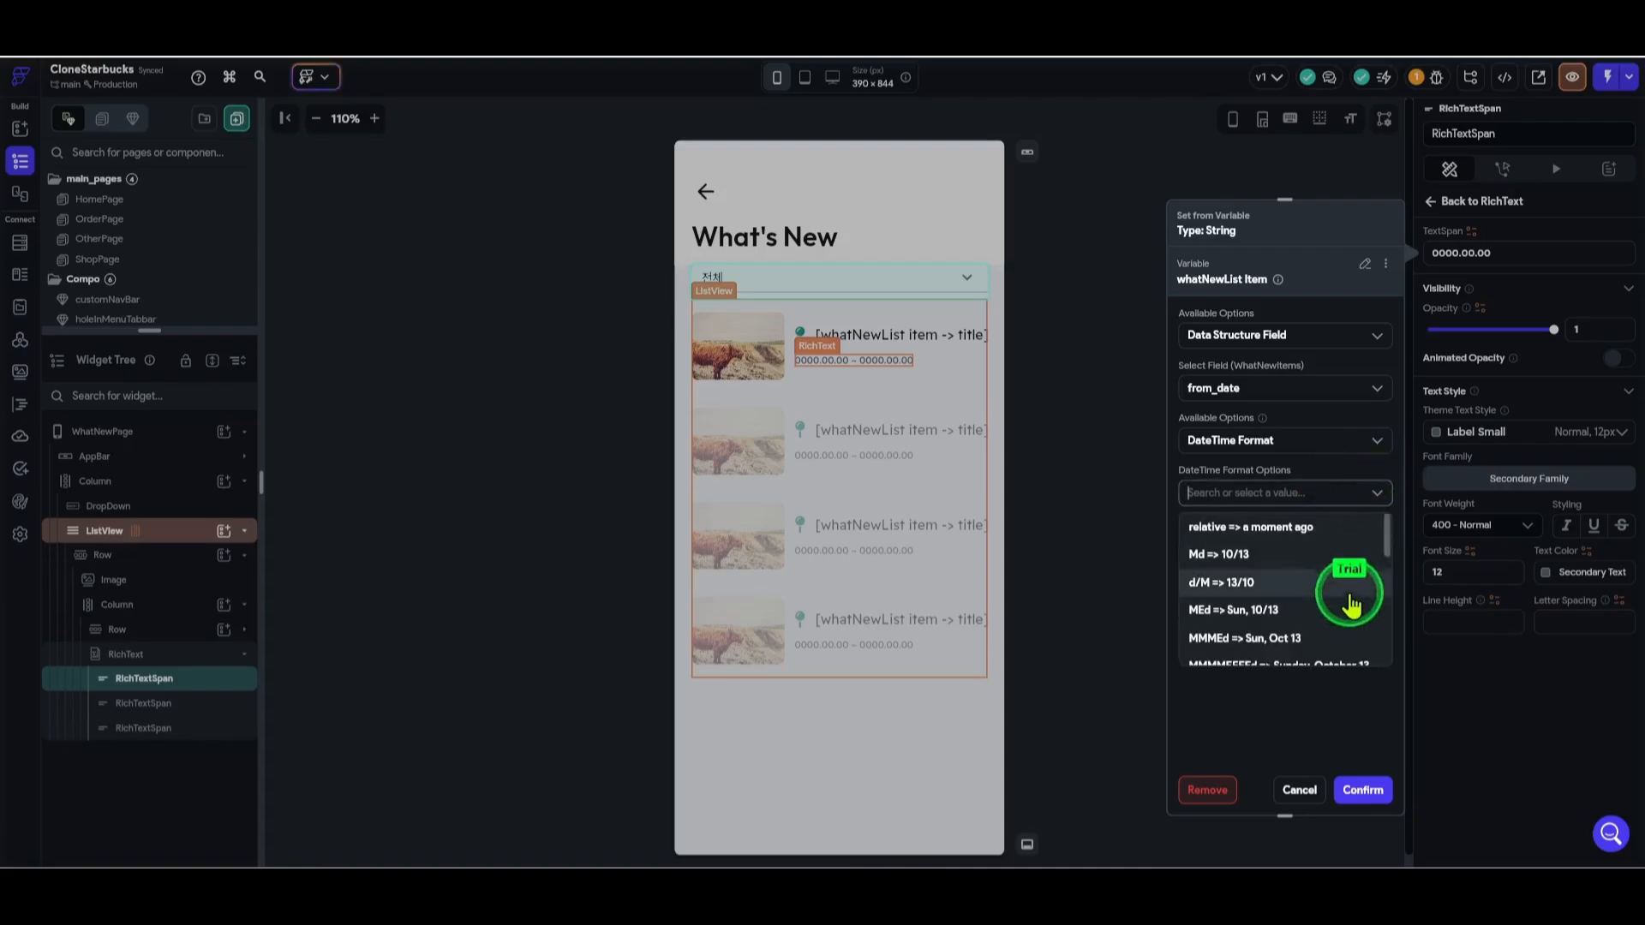
{"action": "scroll", "coordinate": [1351, 591], "scroll_direction": "down", "scroll_amount": 5}
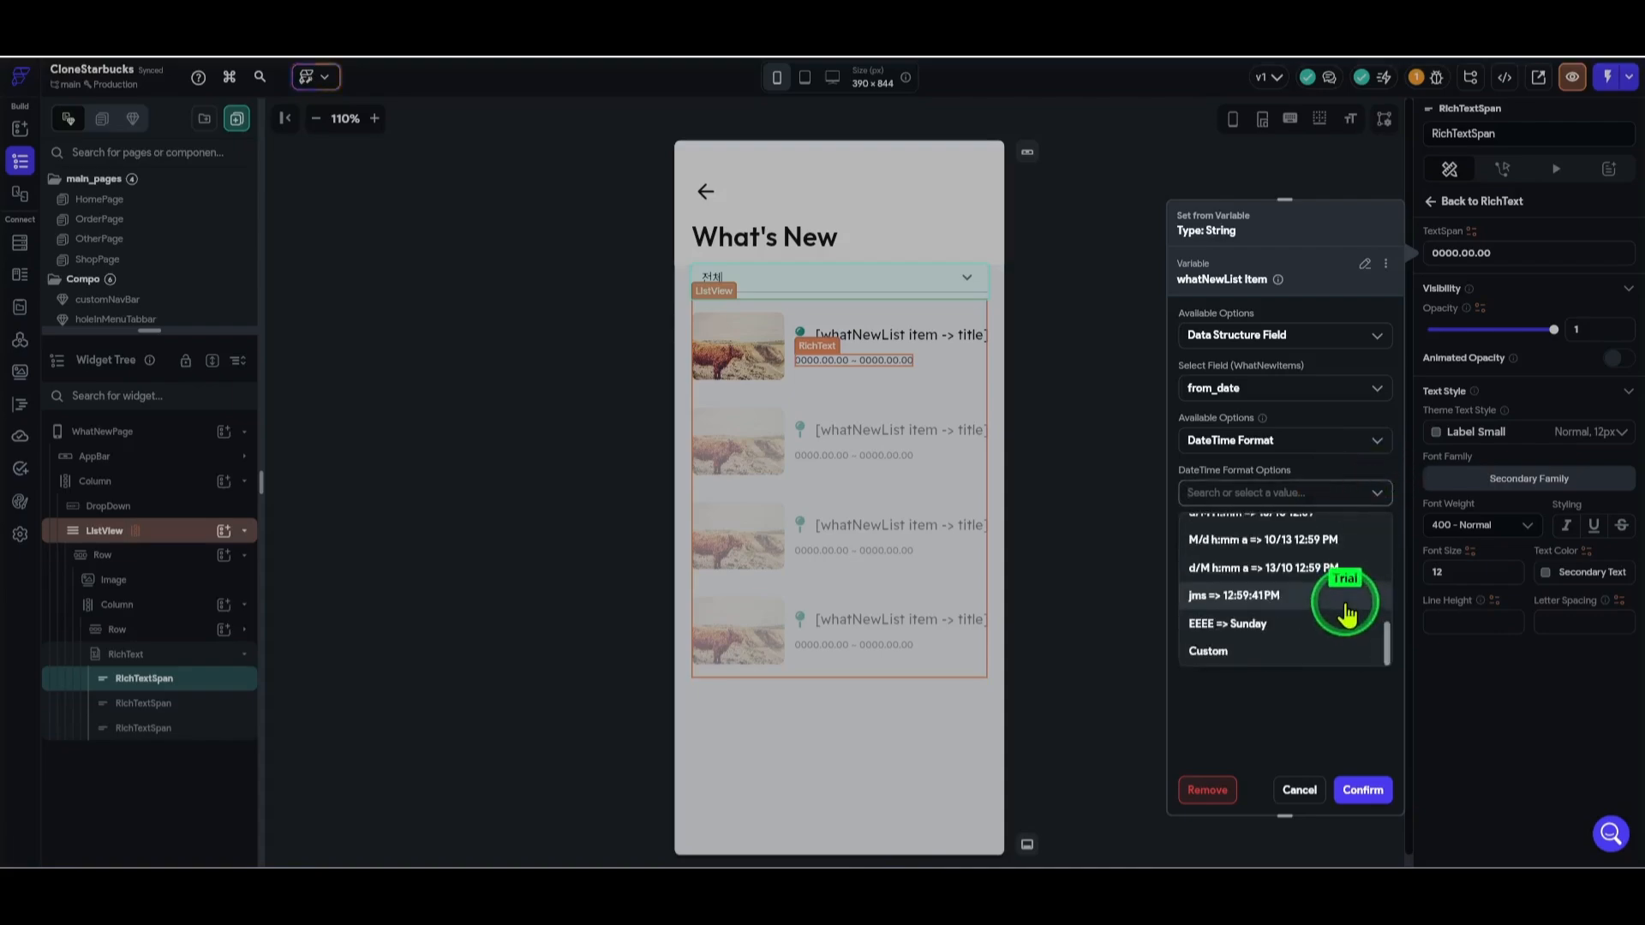
{"action": "left_click", "coordinate": [1209, 653]}
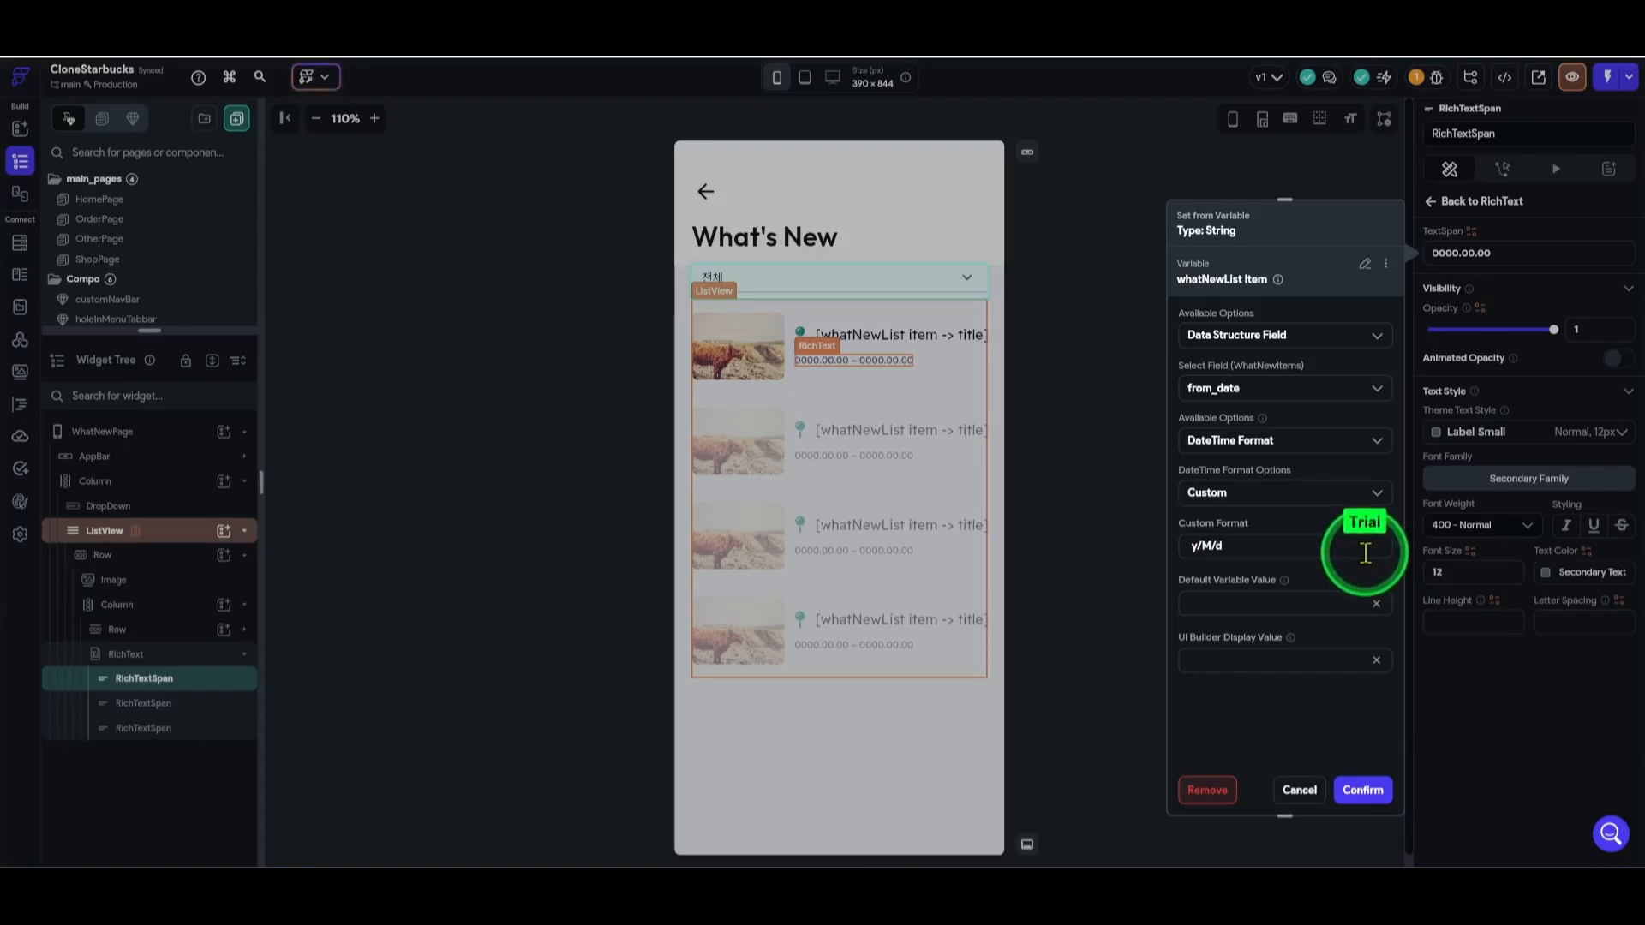
{"action": "left_click_drag", "start_coordinate": [1259, 548], "coordinate": [1105, 542]}
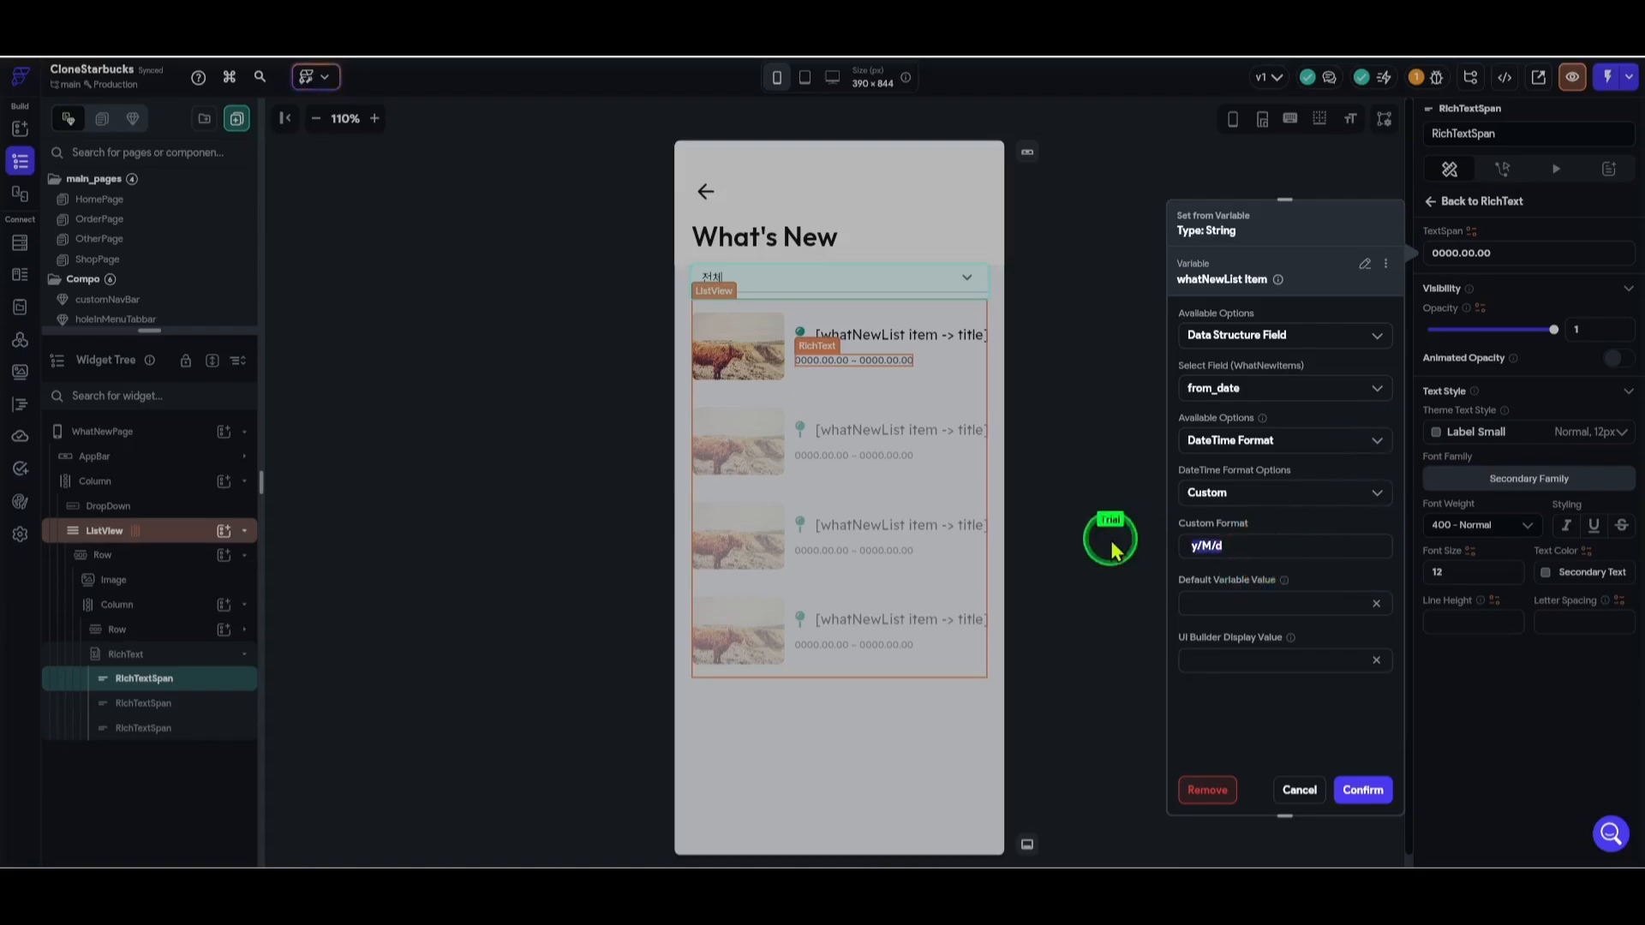
{"action": "left_click_drag", "start_coordinate": [1204, 548], "coordinate": [1078, 553]}
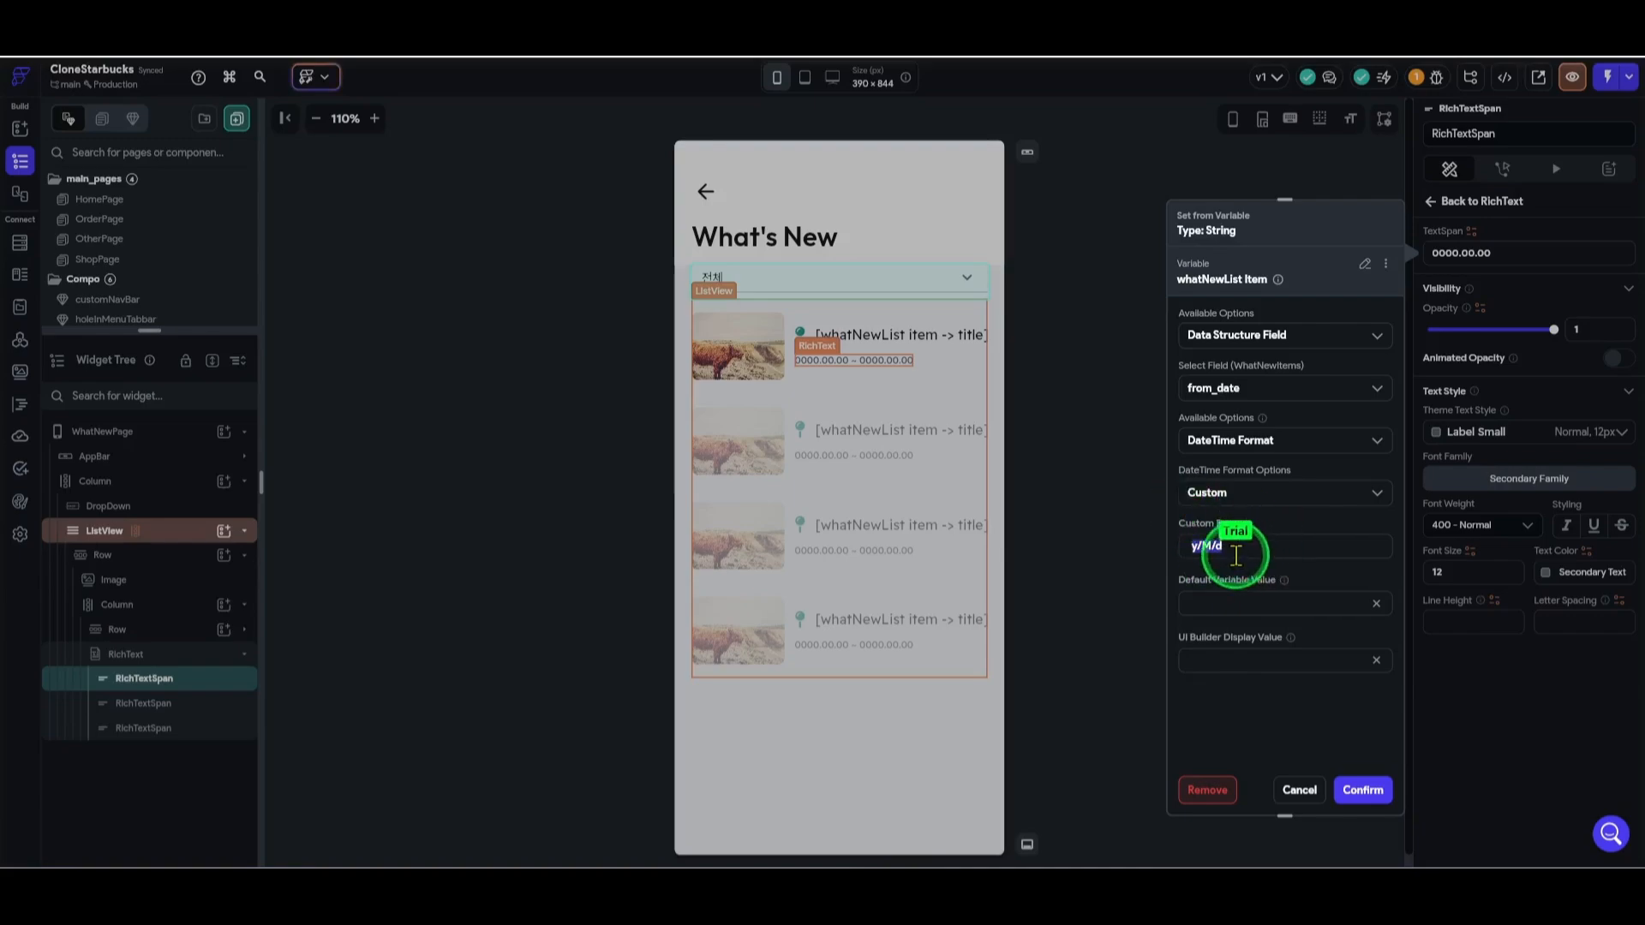
{"action": "left_click", "coordinate": [1279, 555]}
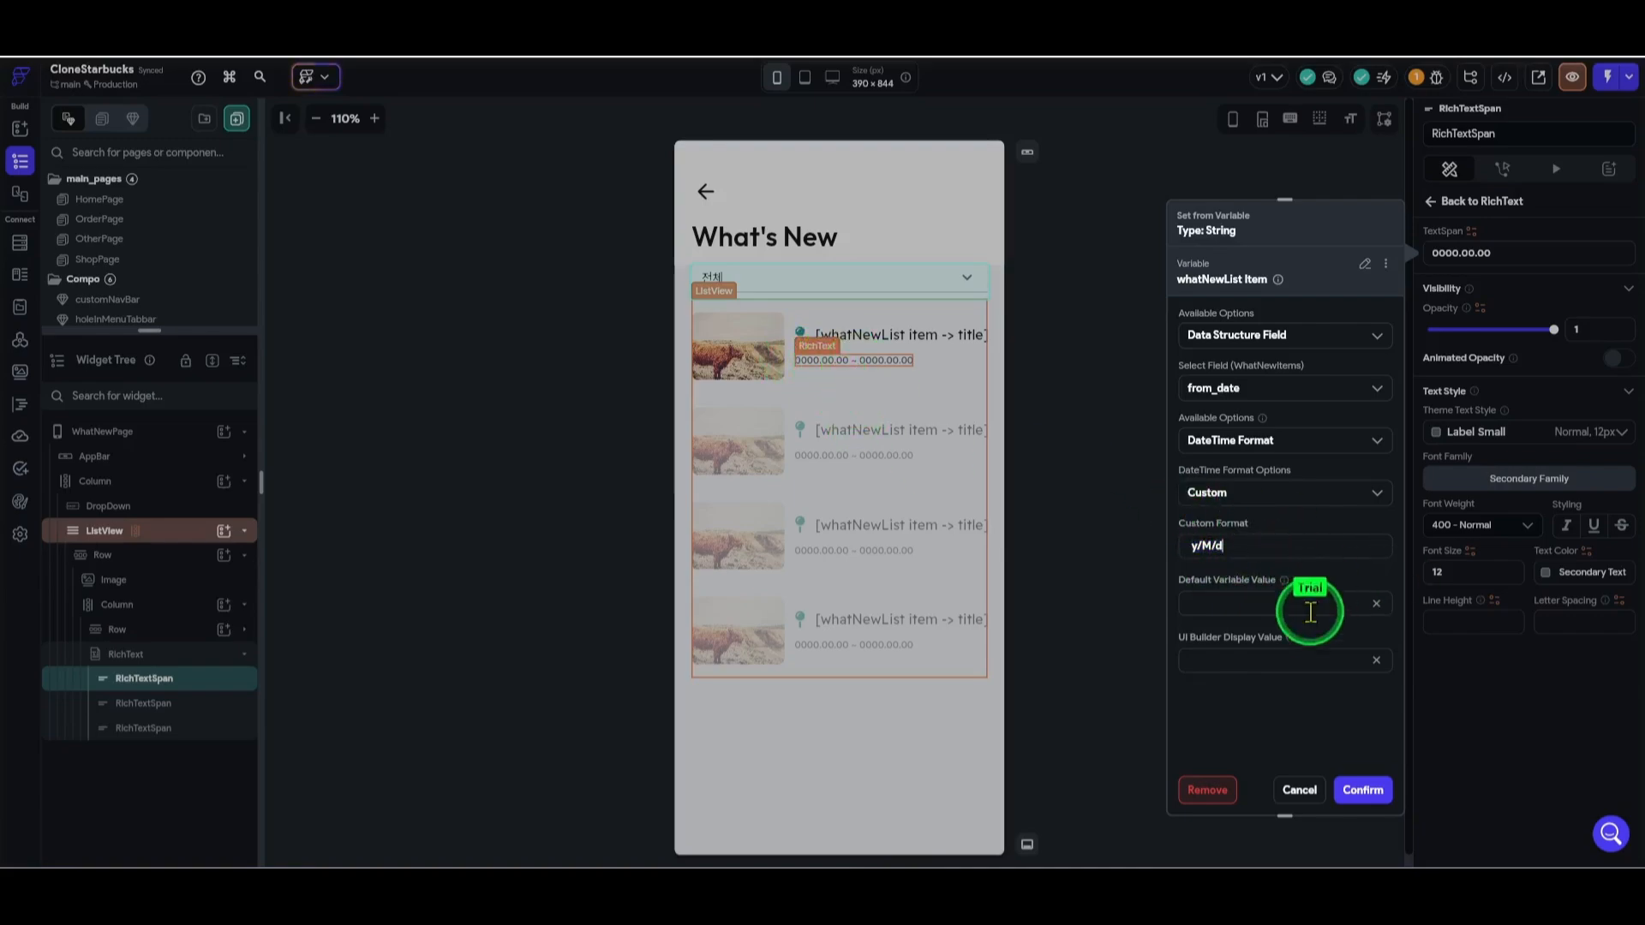
{"action": "left_click", "coordinate": [1364, 790]}
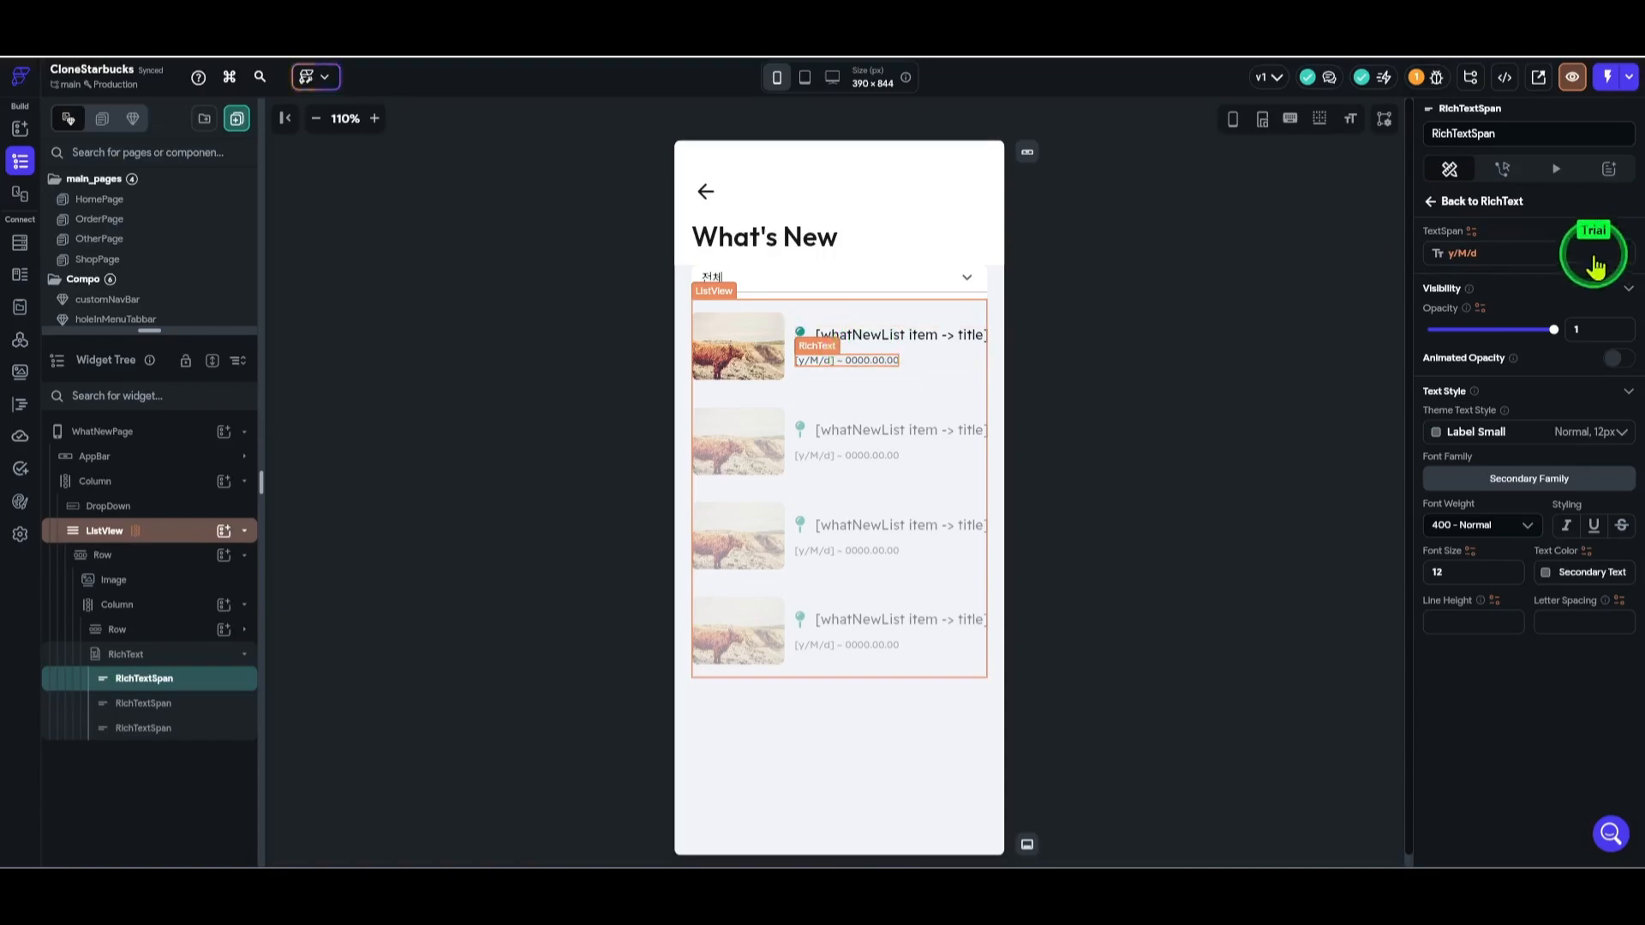
- Reopen the first RichTextSpan's from_date variable and copy it
{"action": "left_click", "coordinate": [1474, 247]}
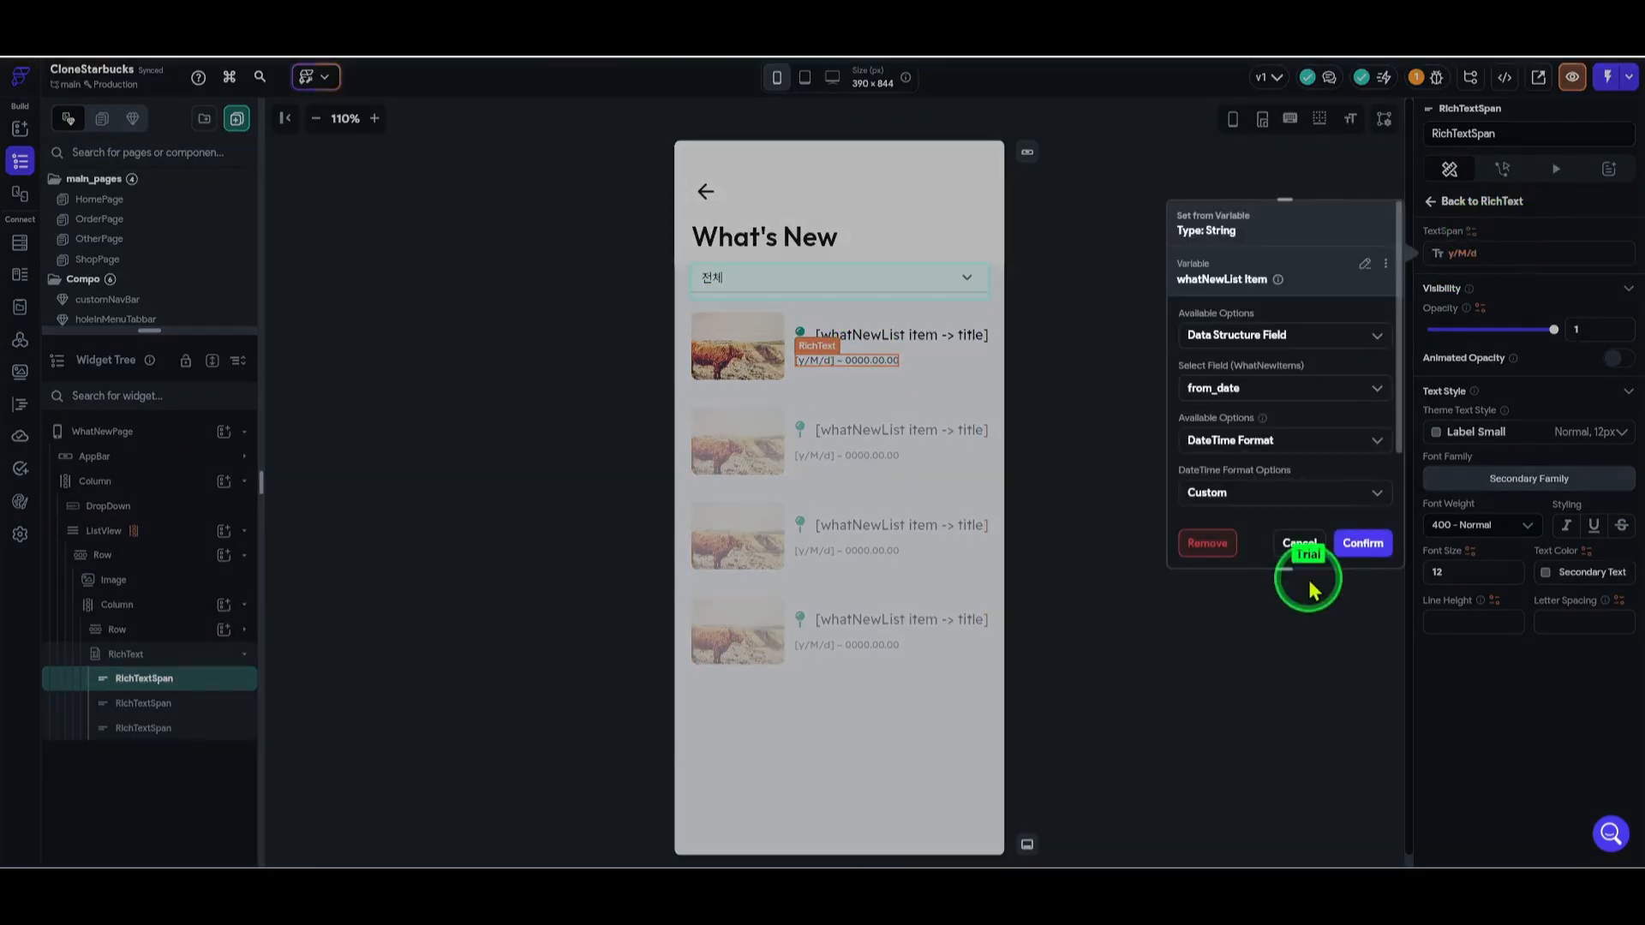
{"action": "left_click_drag", "start_coordinate": [1280, 565], "coordinate": [1286, 807]}
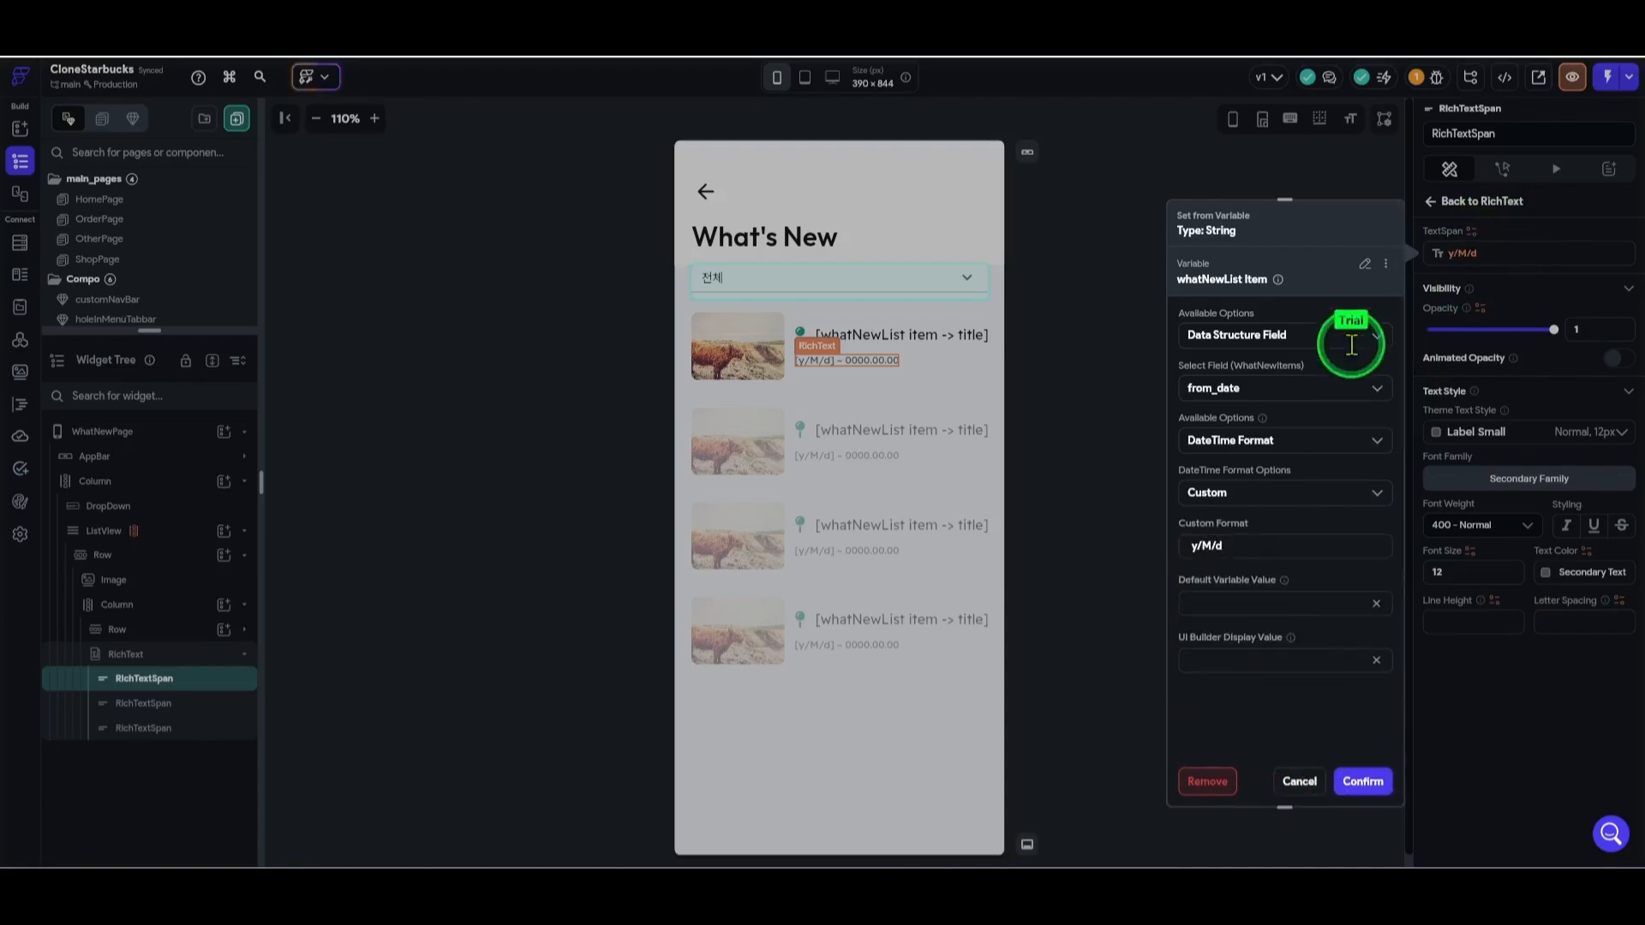
{"action": "left_click", "coordinate": [1386, 264]}
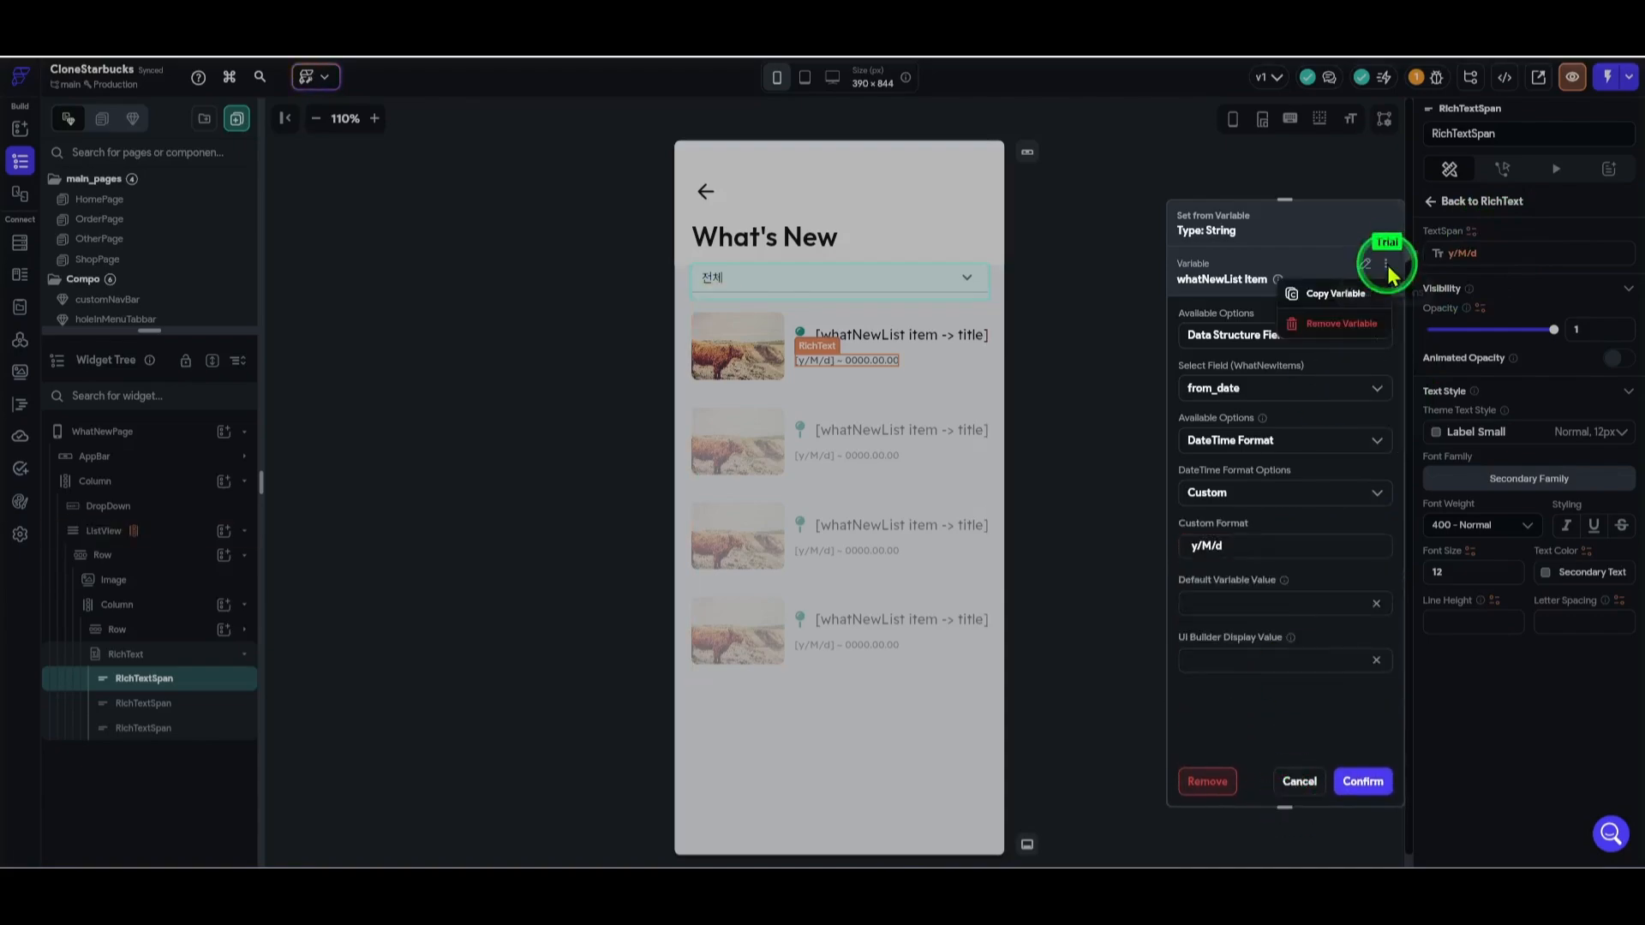
{"action": "left_click", "coordinate": [1319, 293]}
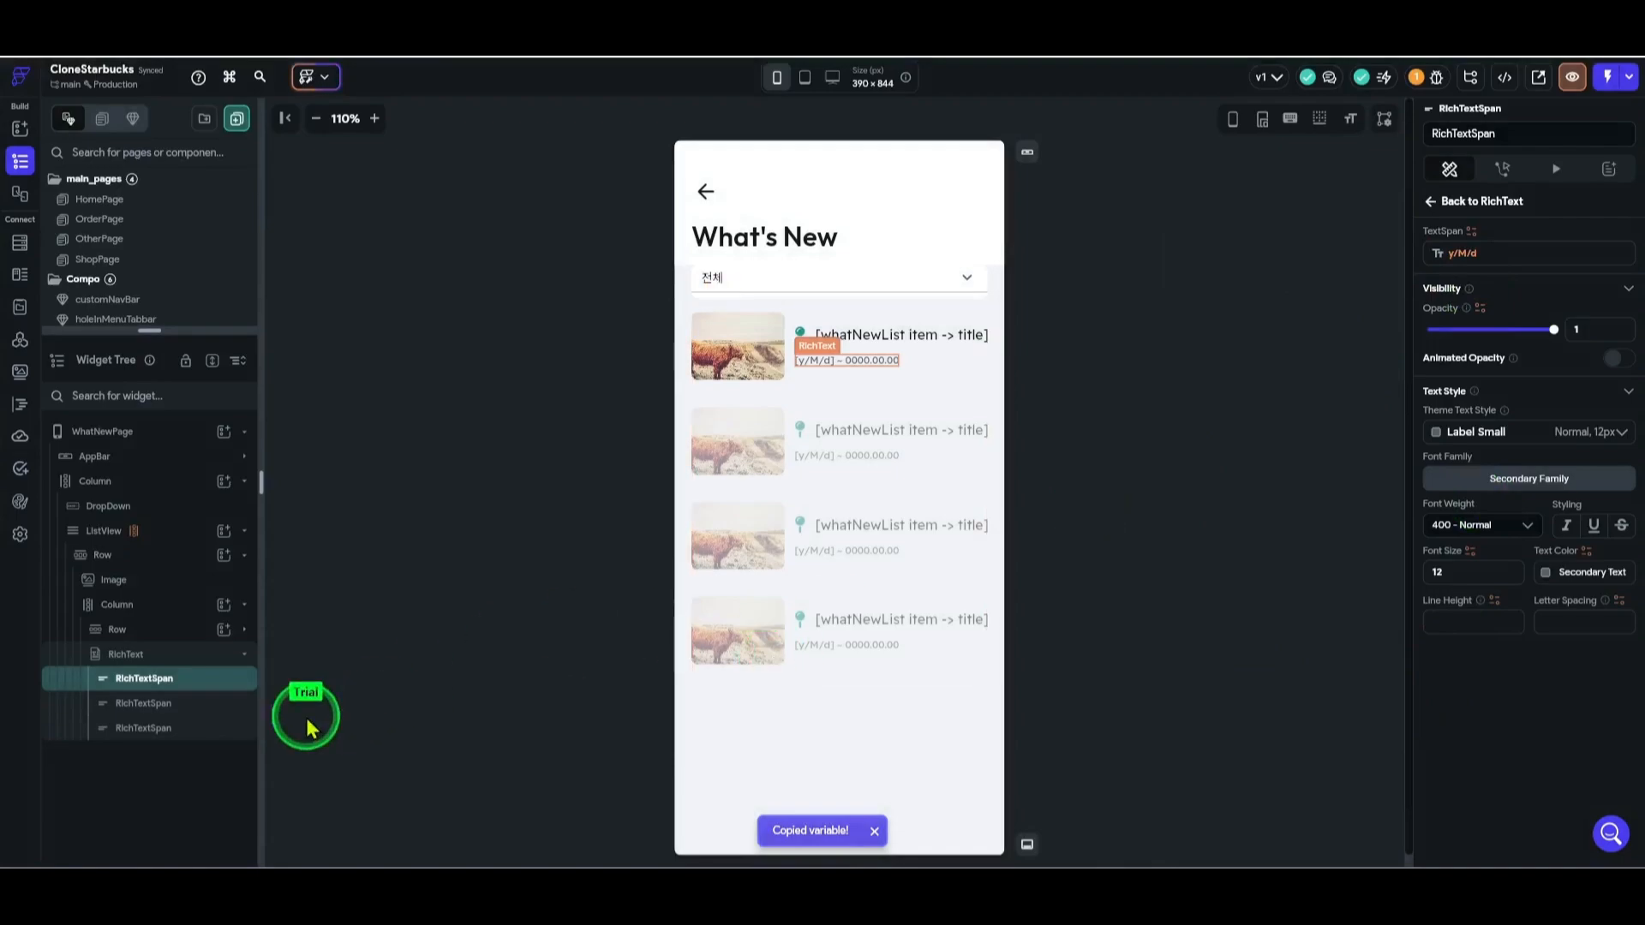
- Set the third RichTextSpan's value to the whatNewList item's to_date data structure field
{"action": "left_click", "coordinate": [124, 728]}
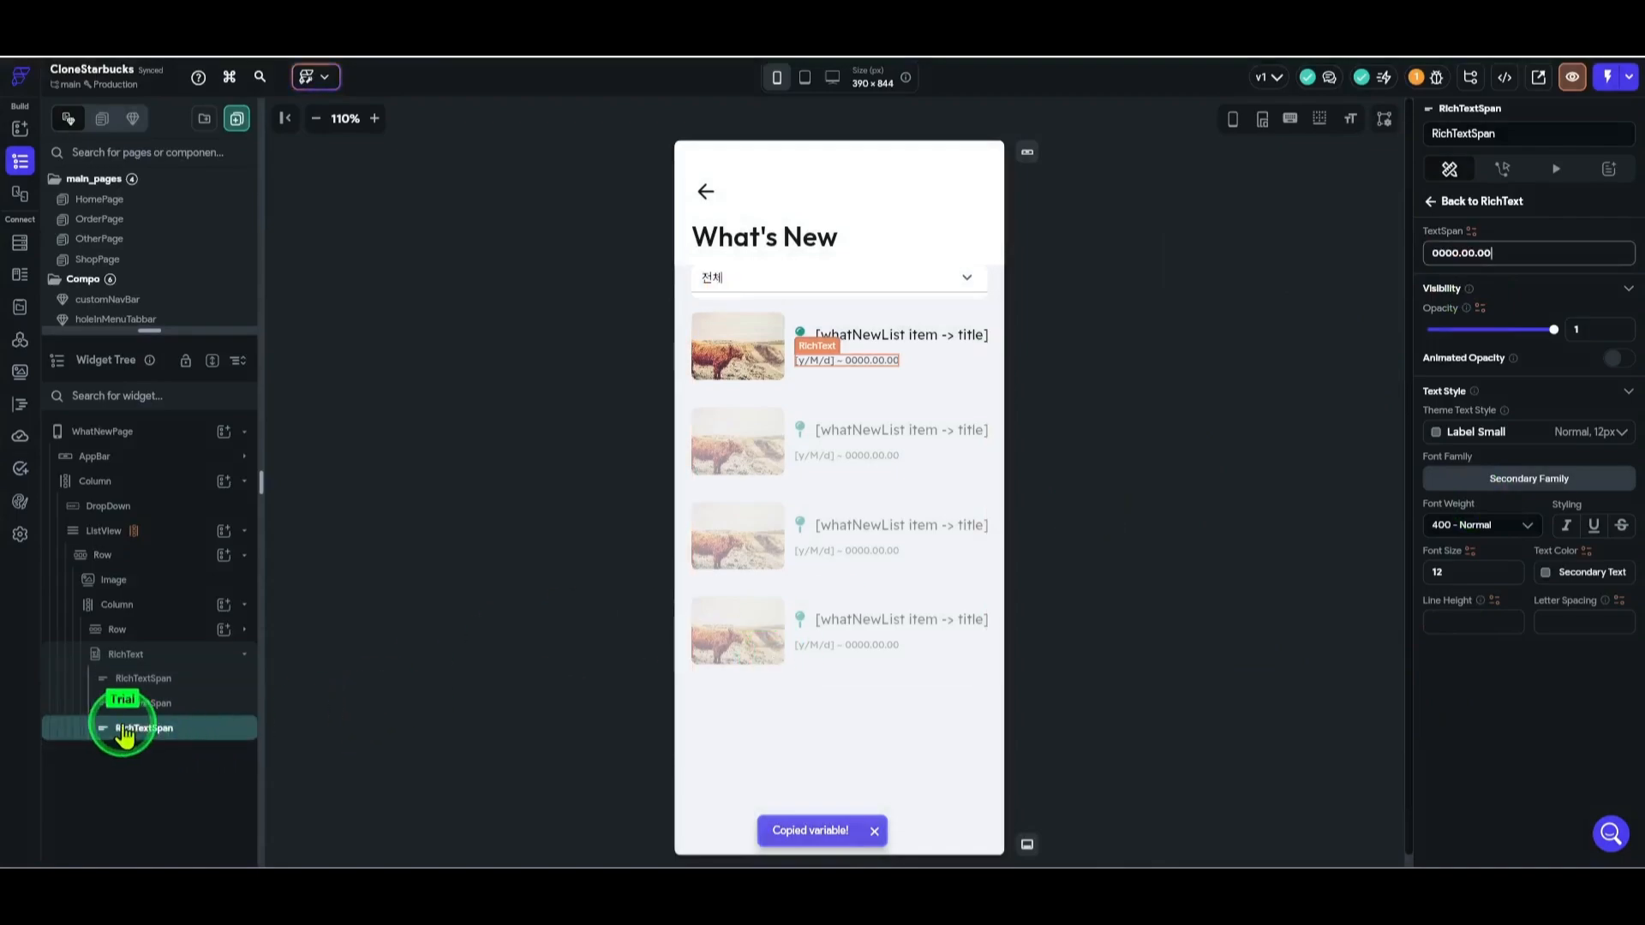
{"action": "left_click", "coordinate": [1471, 231]}
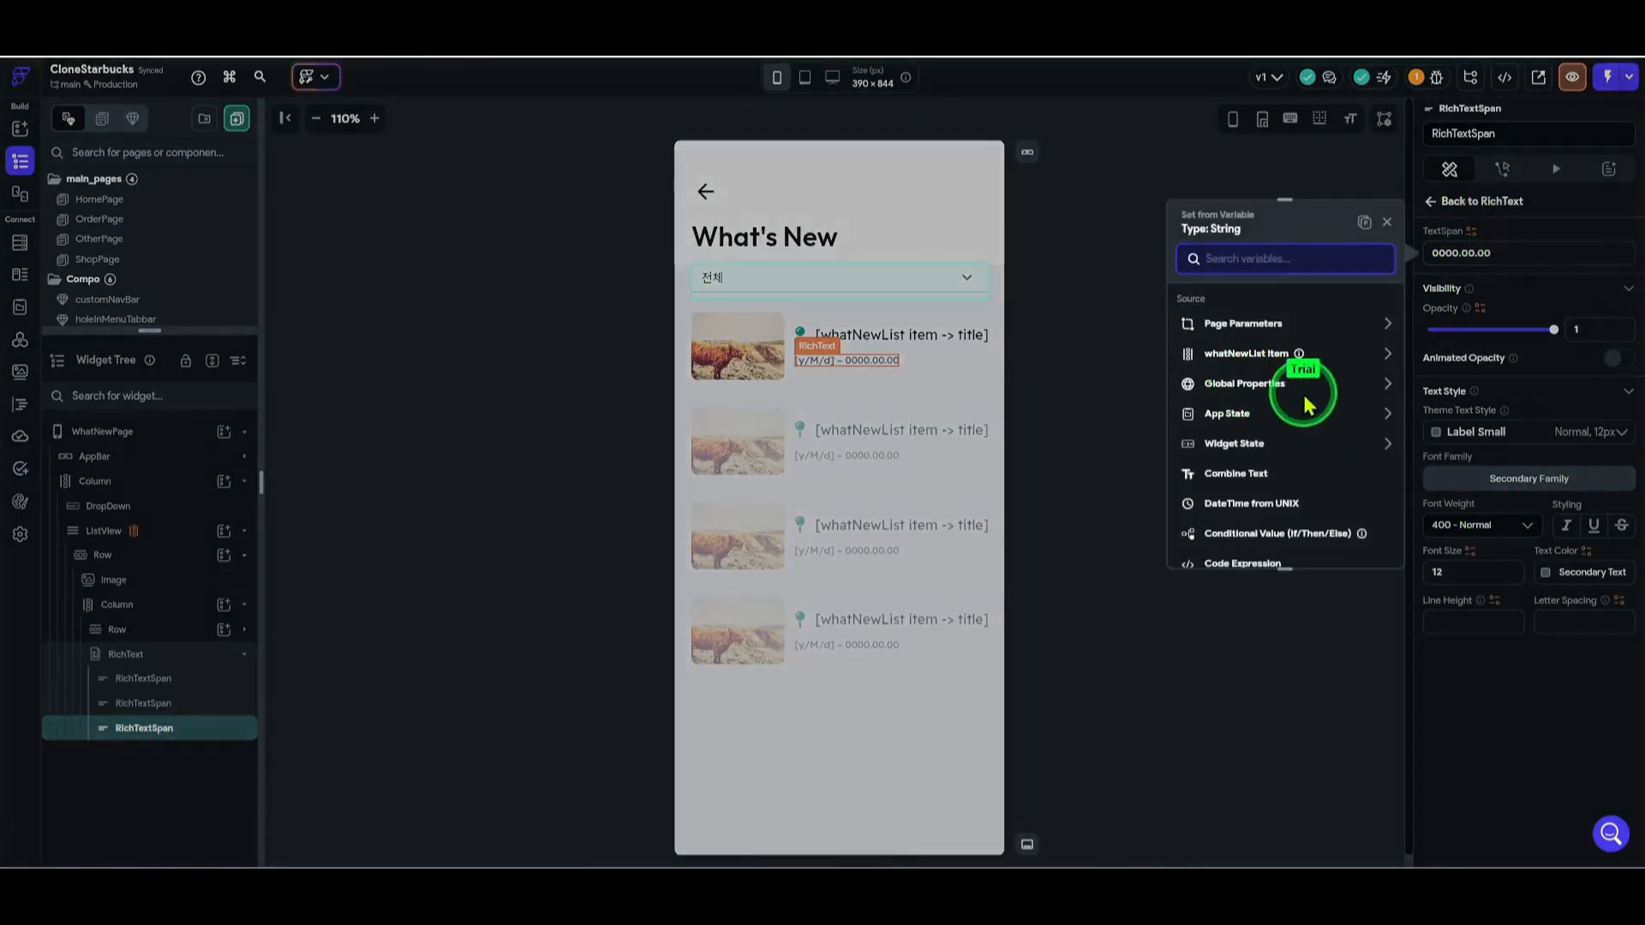
{"action": "left_click", "coordinate": [1255, 364]}
{"action": "left_click", "coordinate": [1337, 334]}
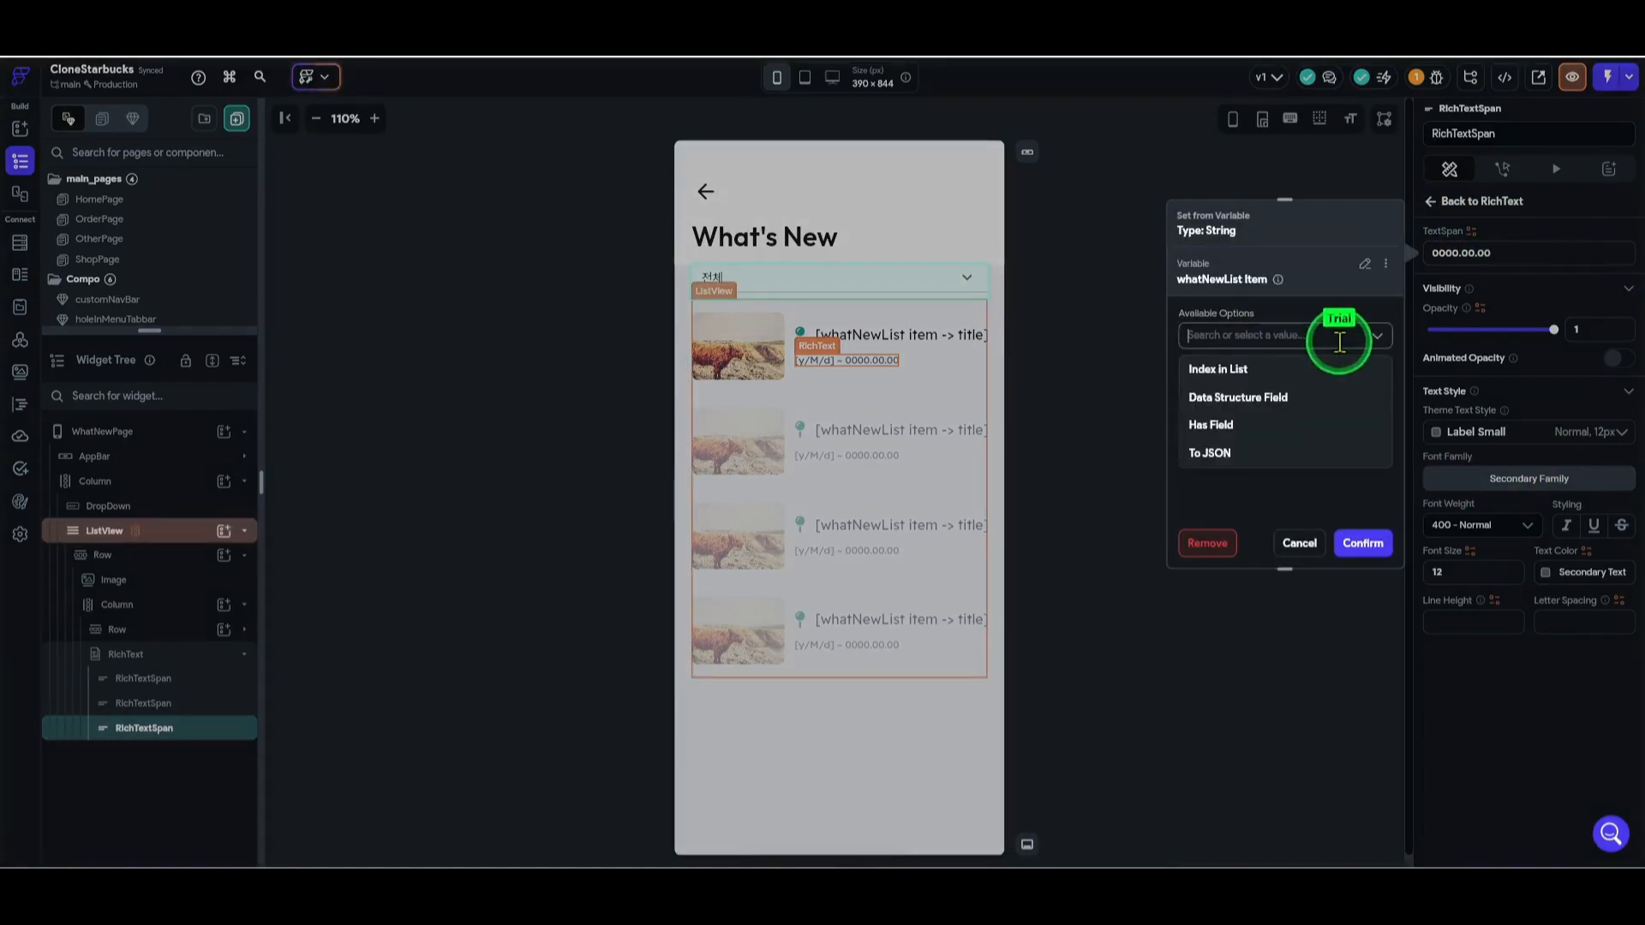
{"action": "left_click", "coordinate": [1253, 398]}
{"action": "left_click", "coordinate": [1253, 394]}
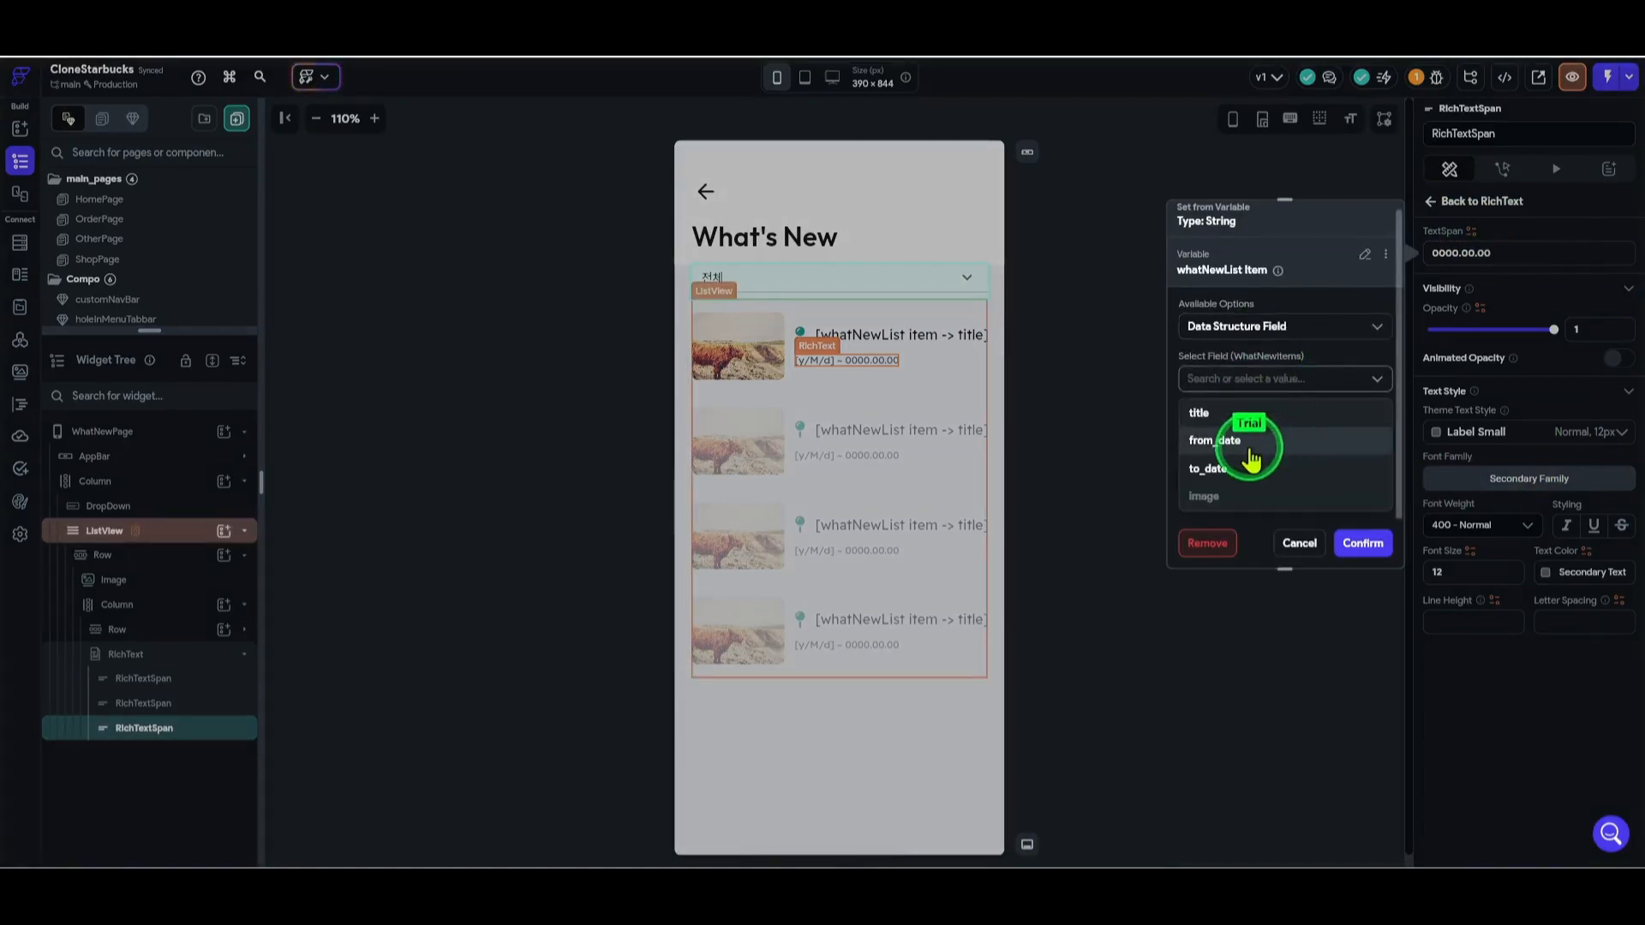
{"action": "left_click", "coordinate": [1226, 472]}
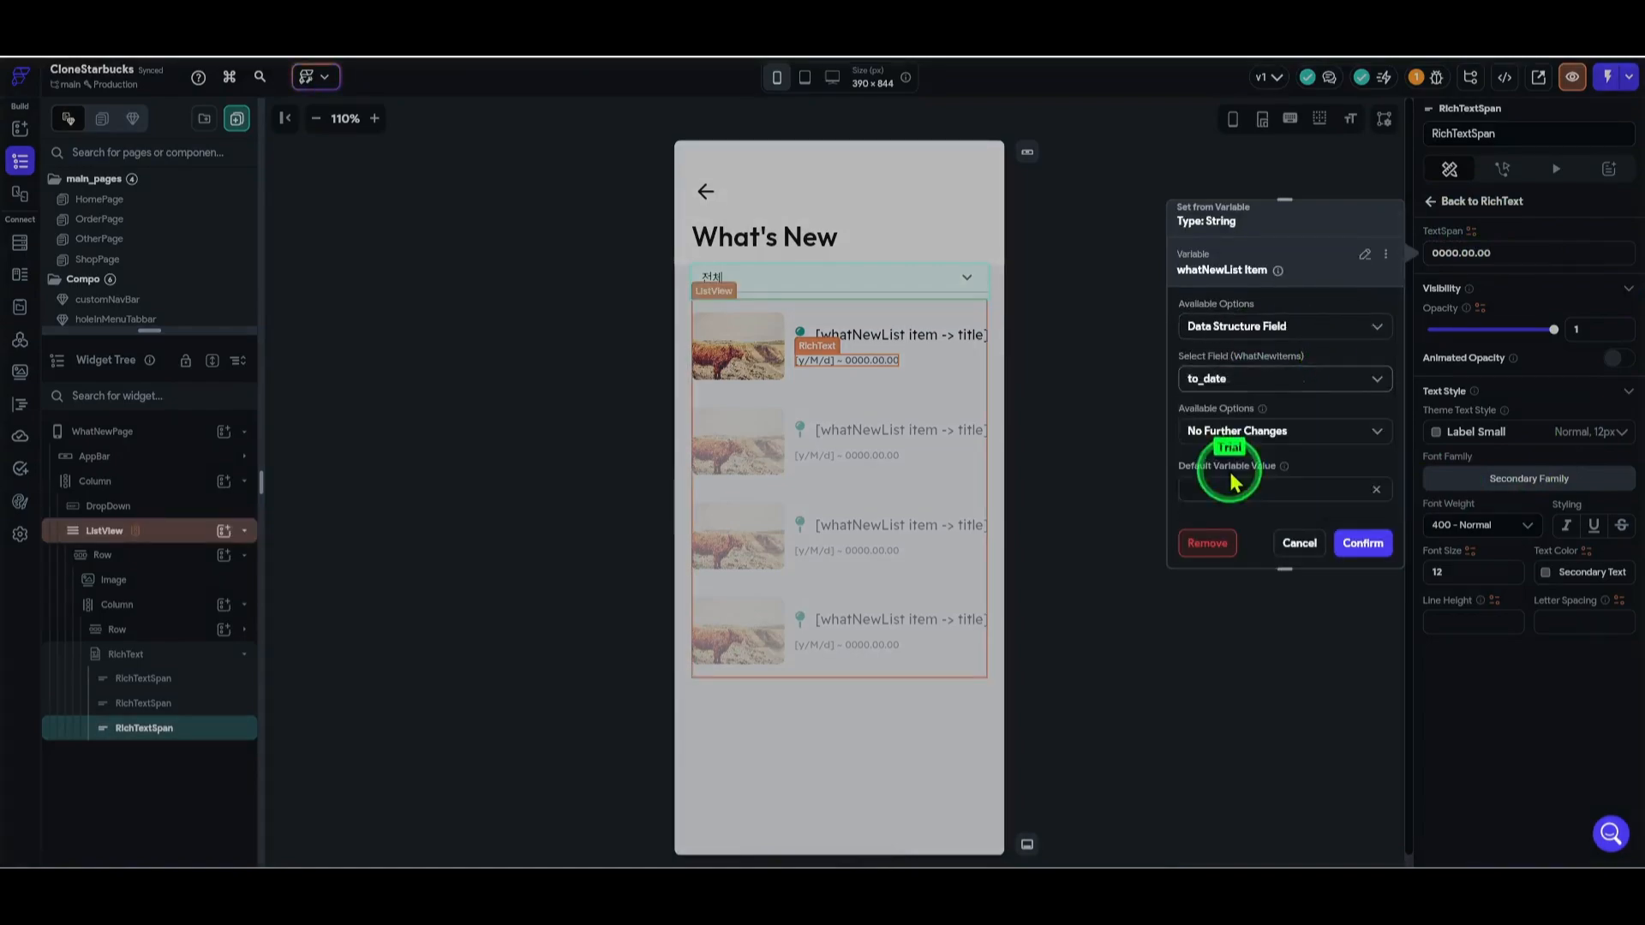
- Paste the copied date variable into the third RichTextSpan's value, switch its field to to_date and confirm
{"action": "left_click", "coordinate": [1387, 255]}
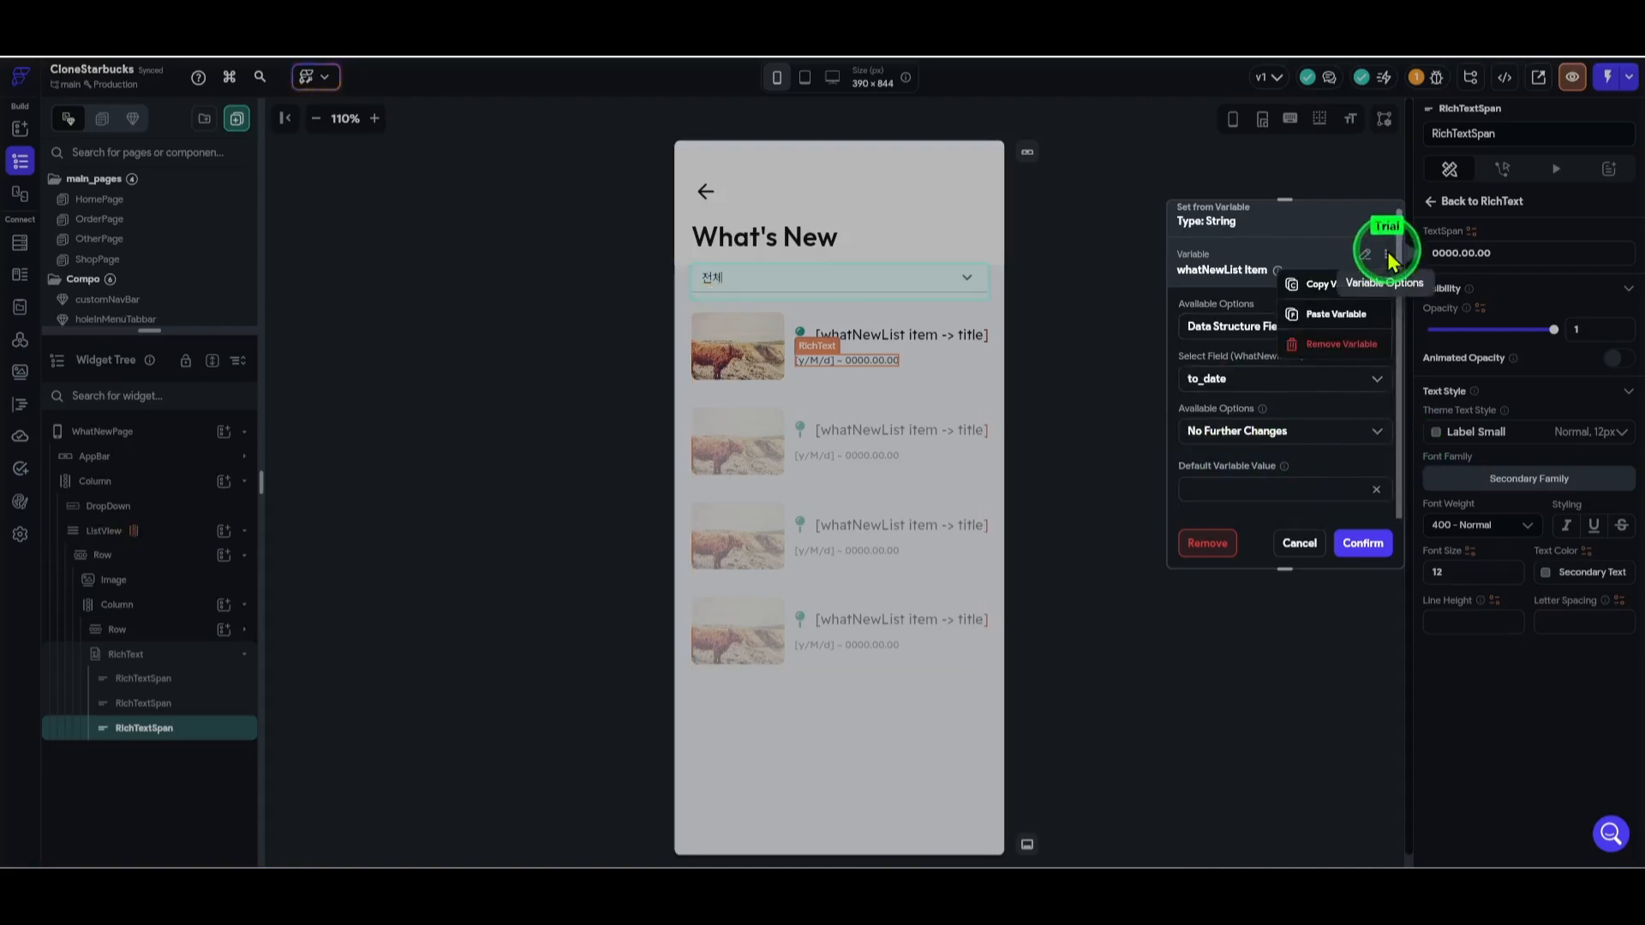
{"action": "left_click", "coordinate": [1337, 313]}
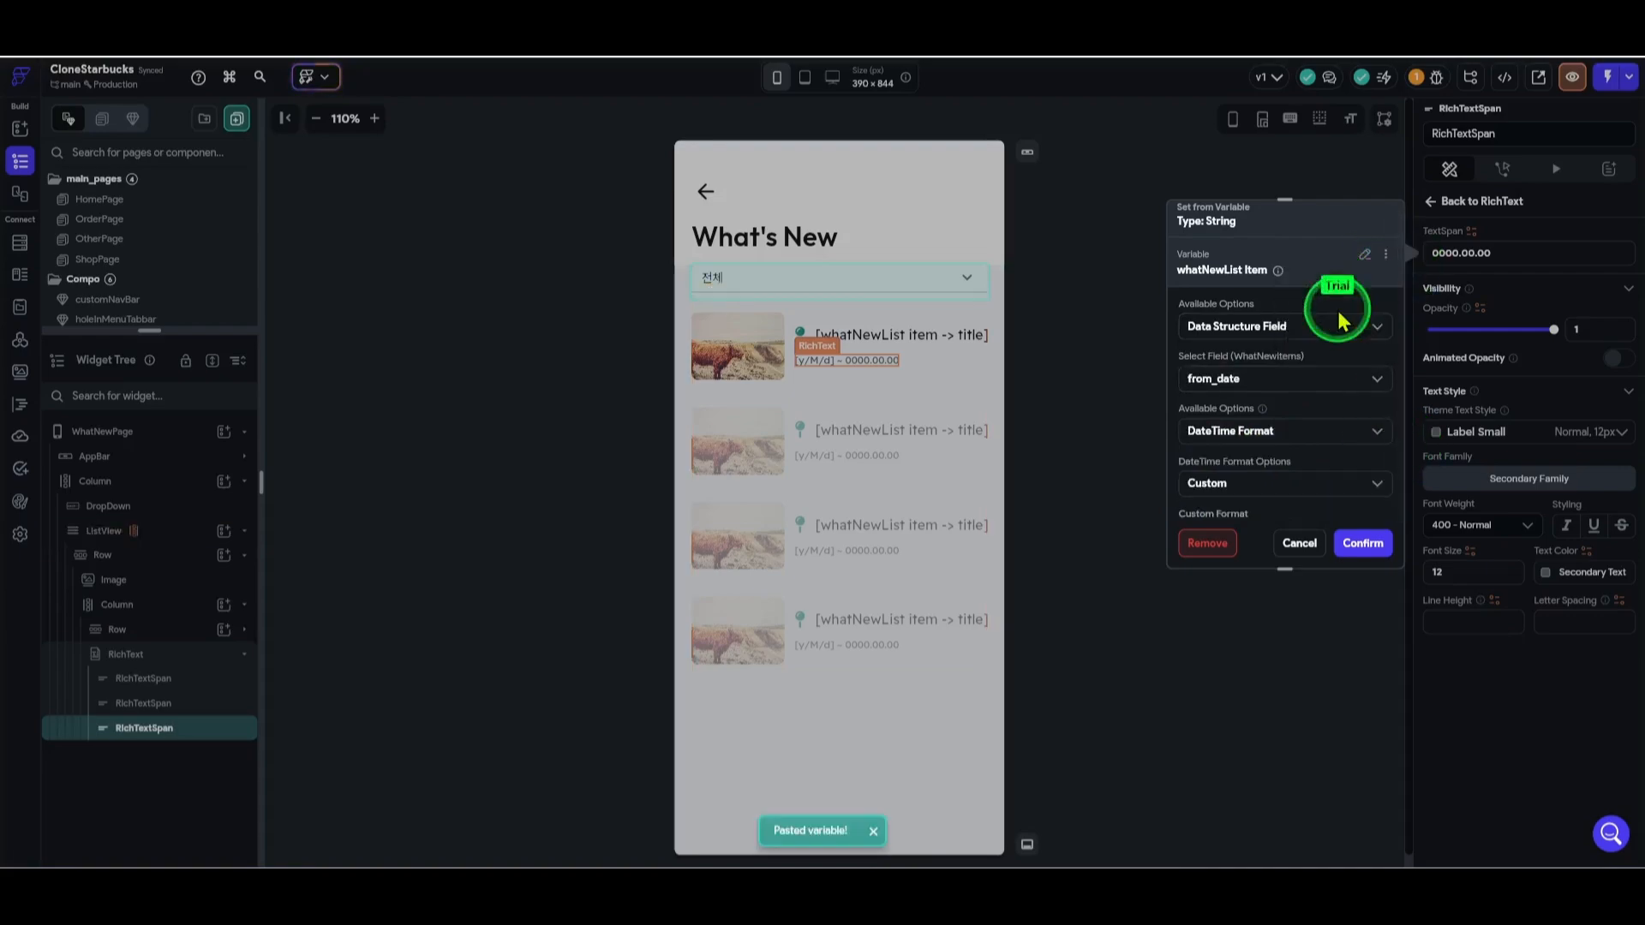
{"action": "left_click", "coordinate": [1285, 382]}
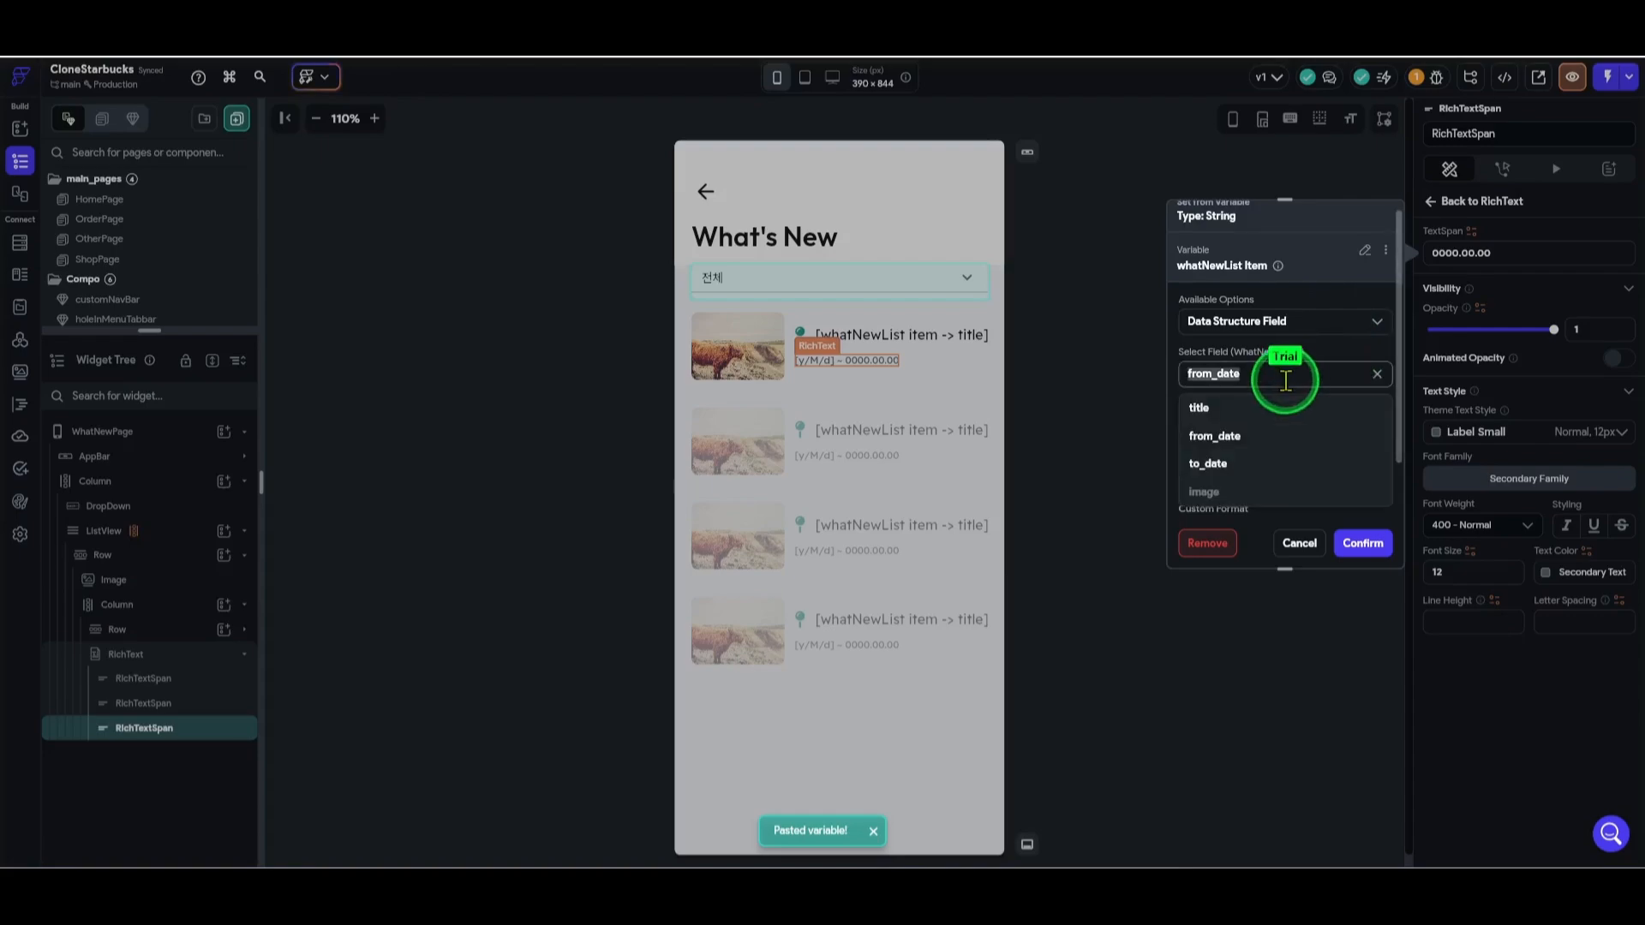
{"action": "left_click", "coordinate": [1207, 463]}
{"action": "scroll", "coordinate": [1290, 382], "scroll_direction": "down", "scroll_amount": 2}
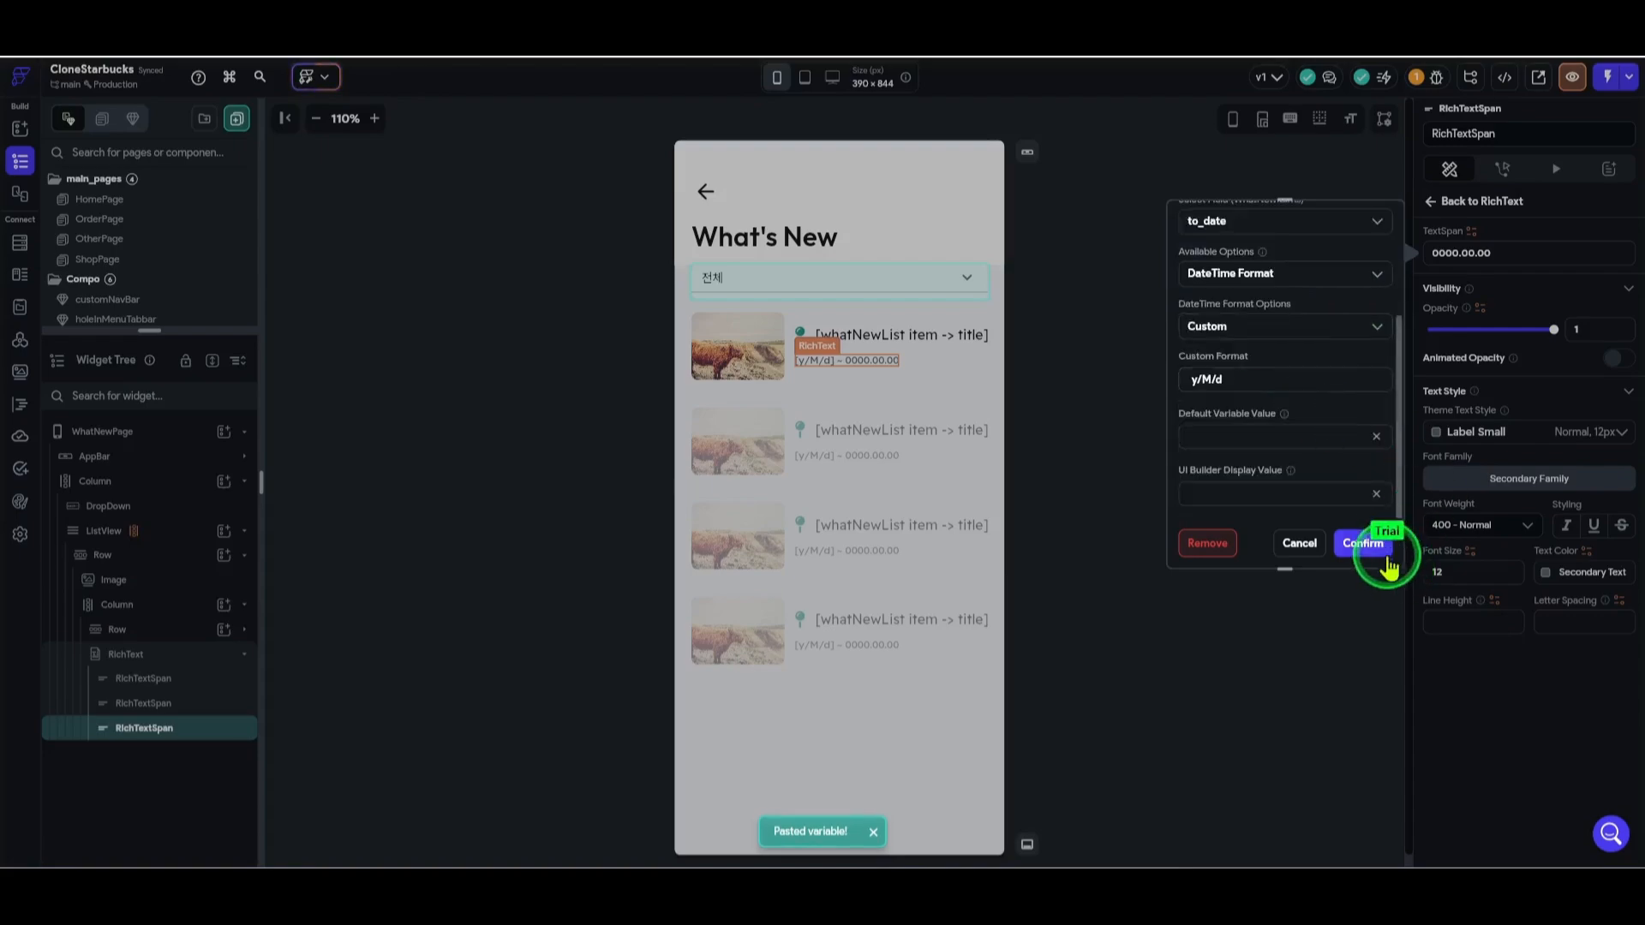
{"action": "left_click", "coordinate": [1373, 546]}
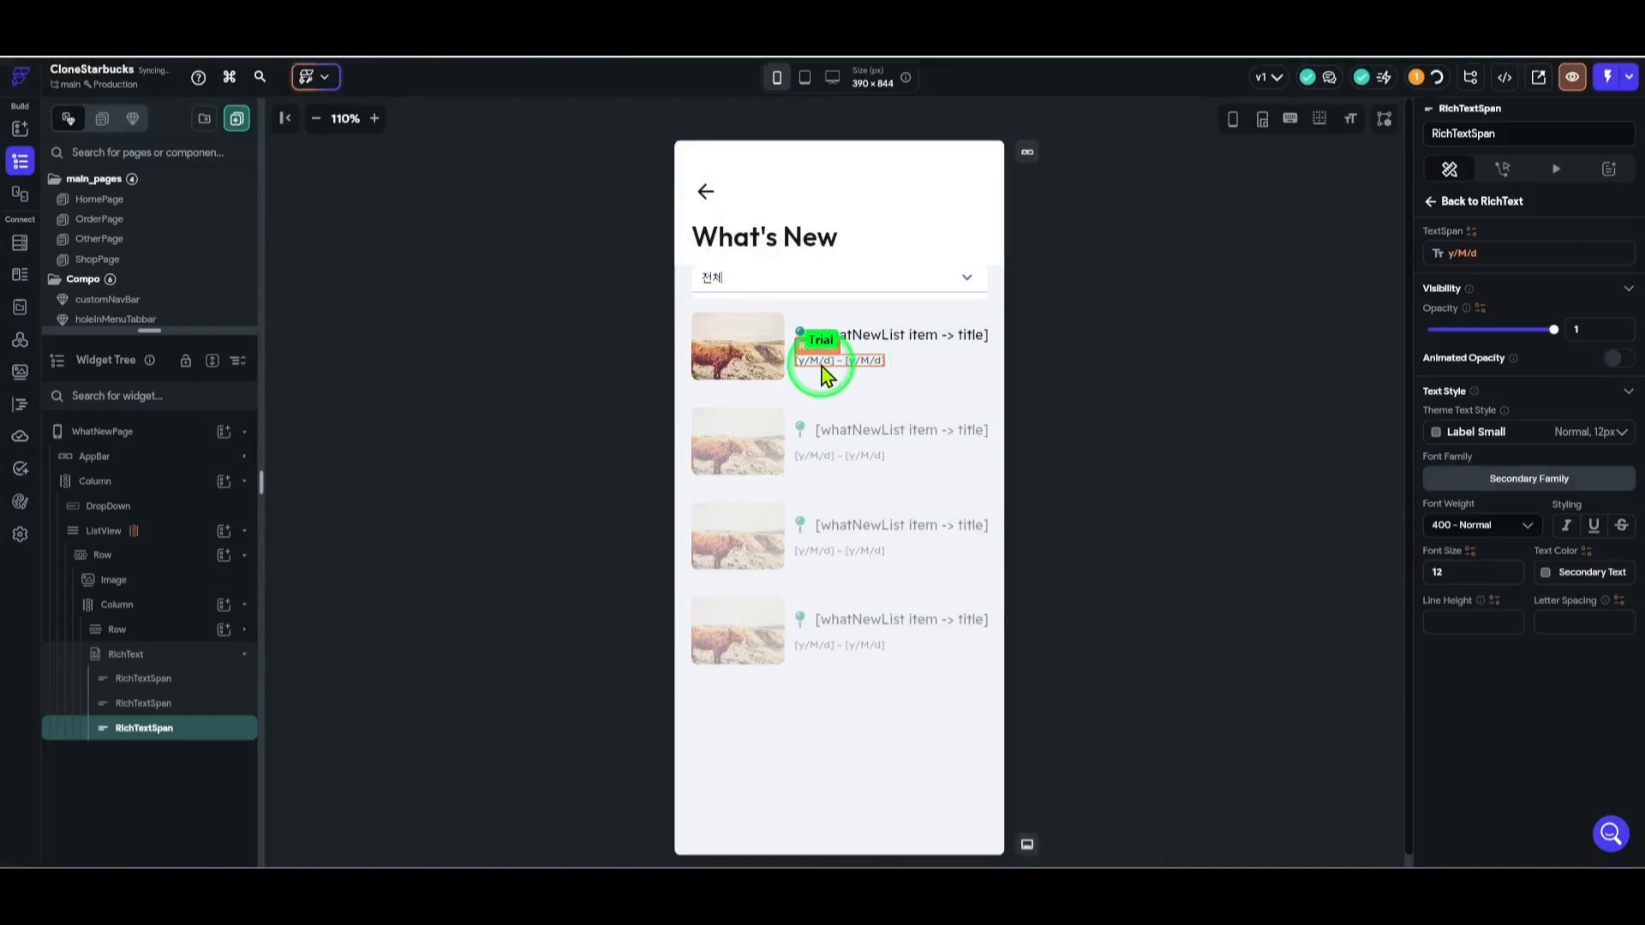
- Deselect the text span and run the app in Test Mode
{"action": "left_click", "coordinate": [1319, 450]}
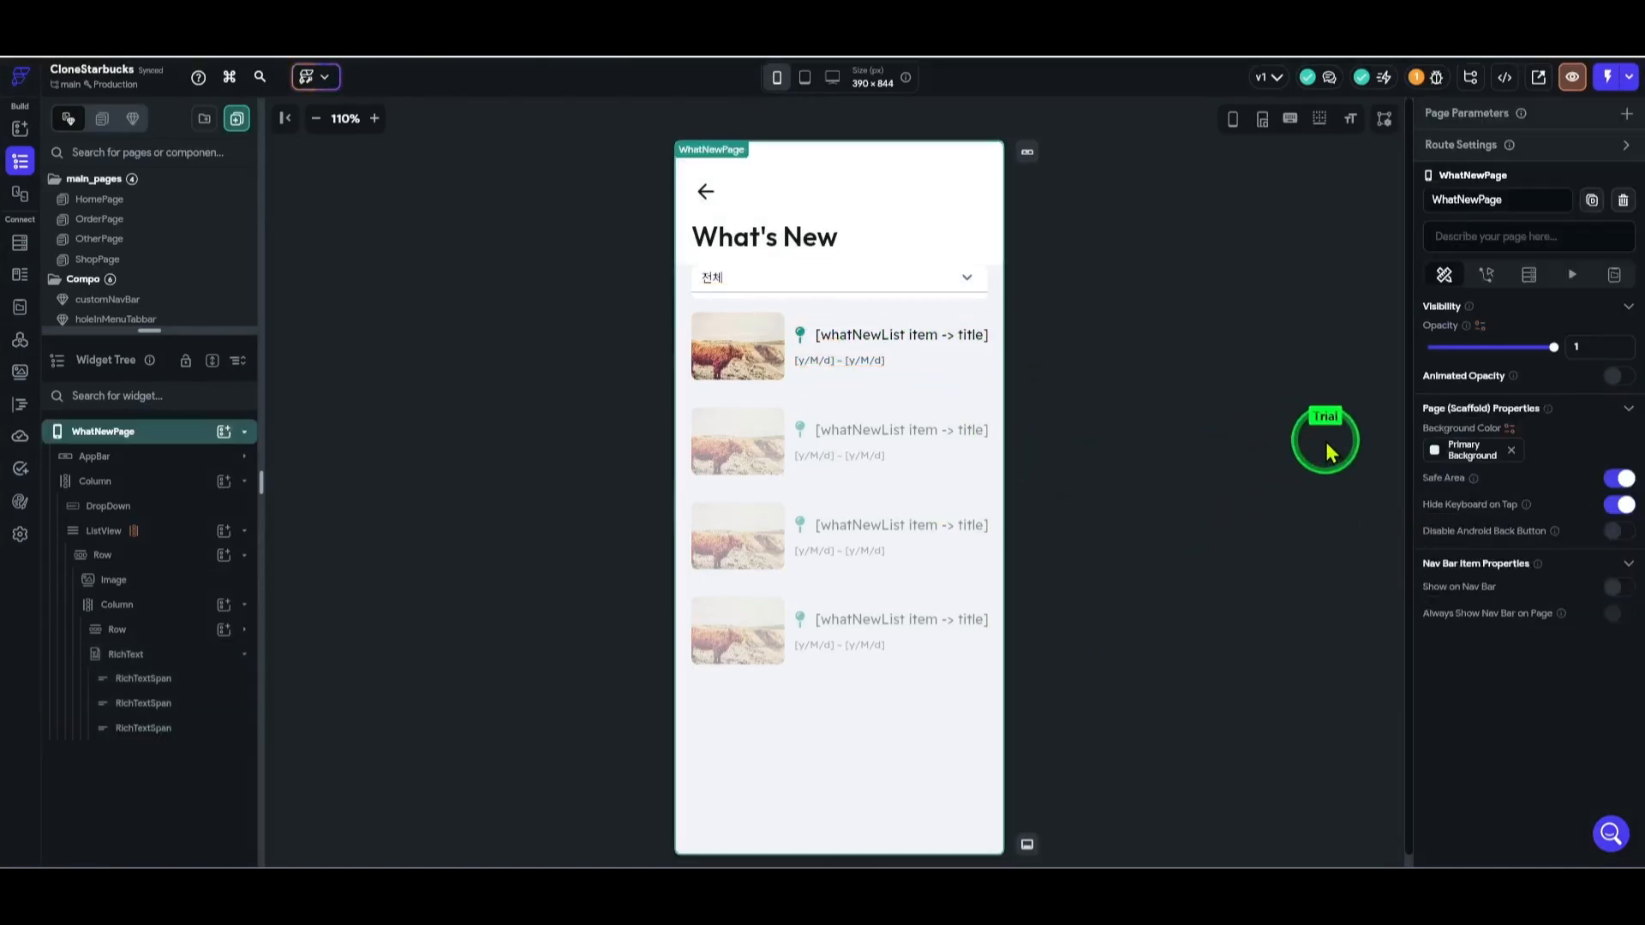
{"action": "left_click", "coordinate": [1608, 78]}
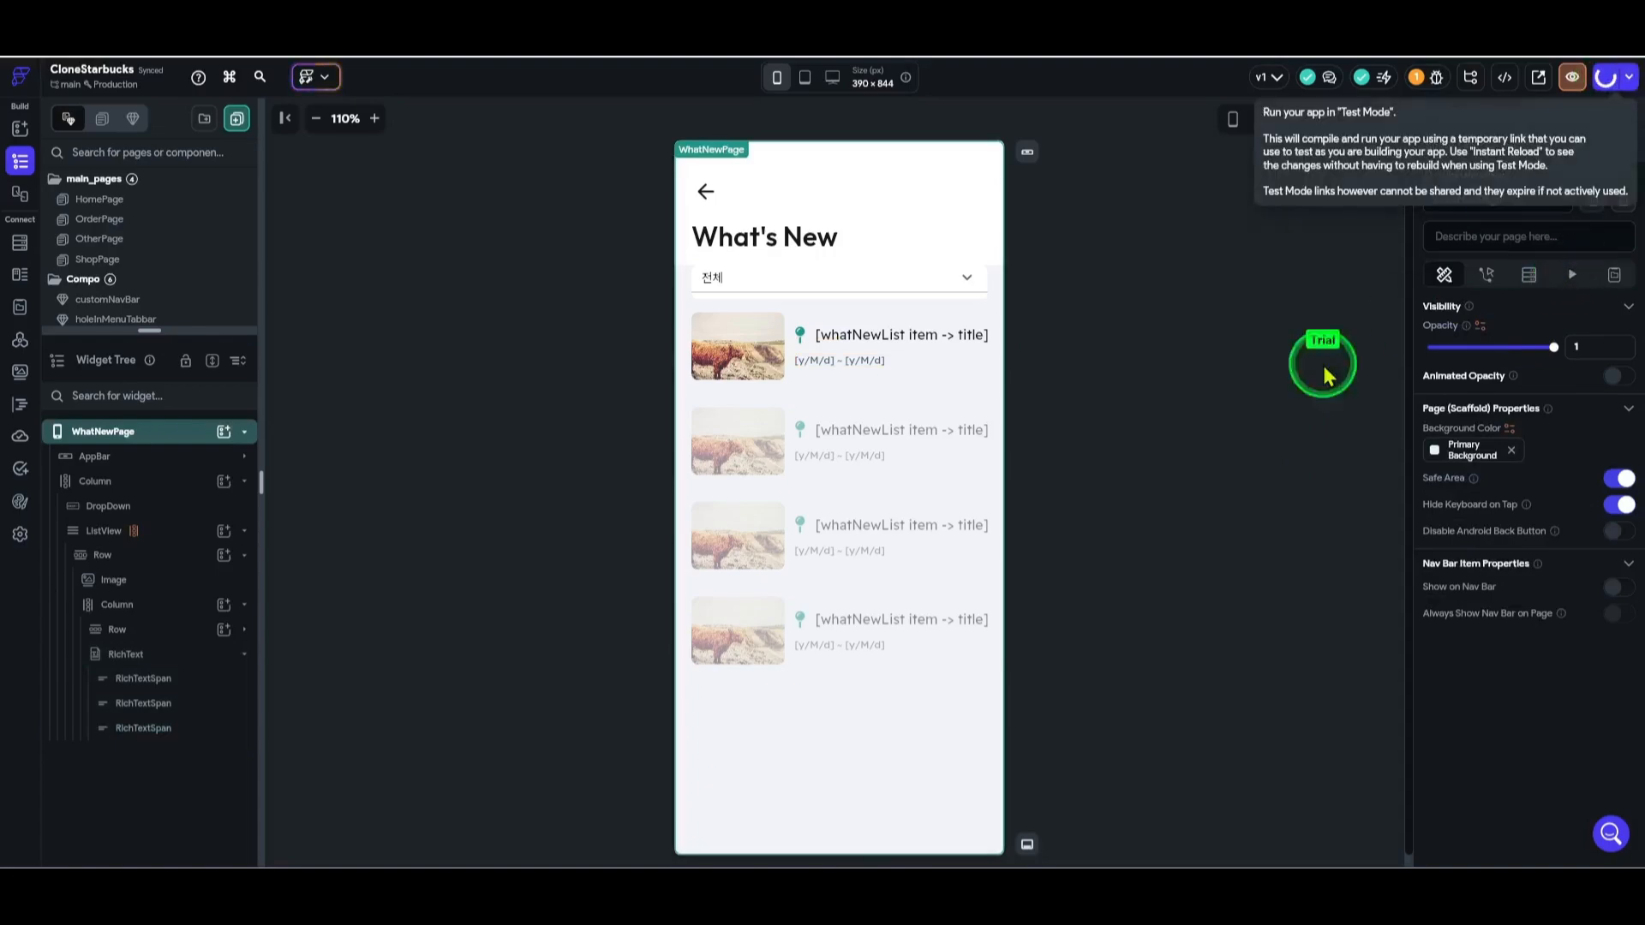